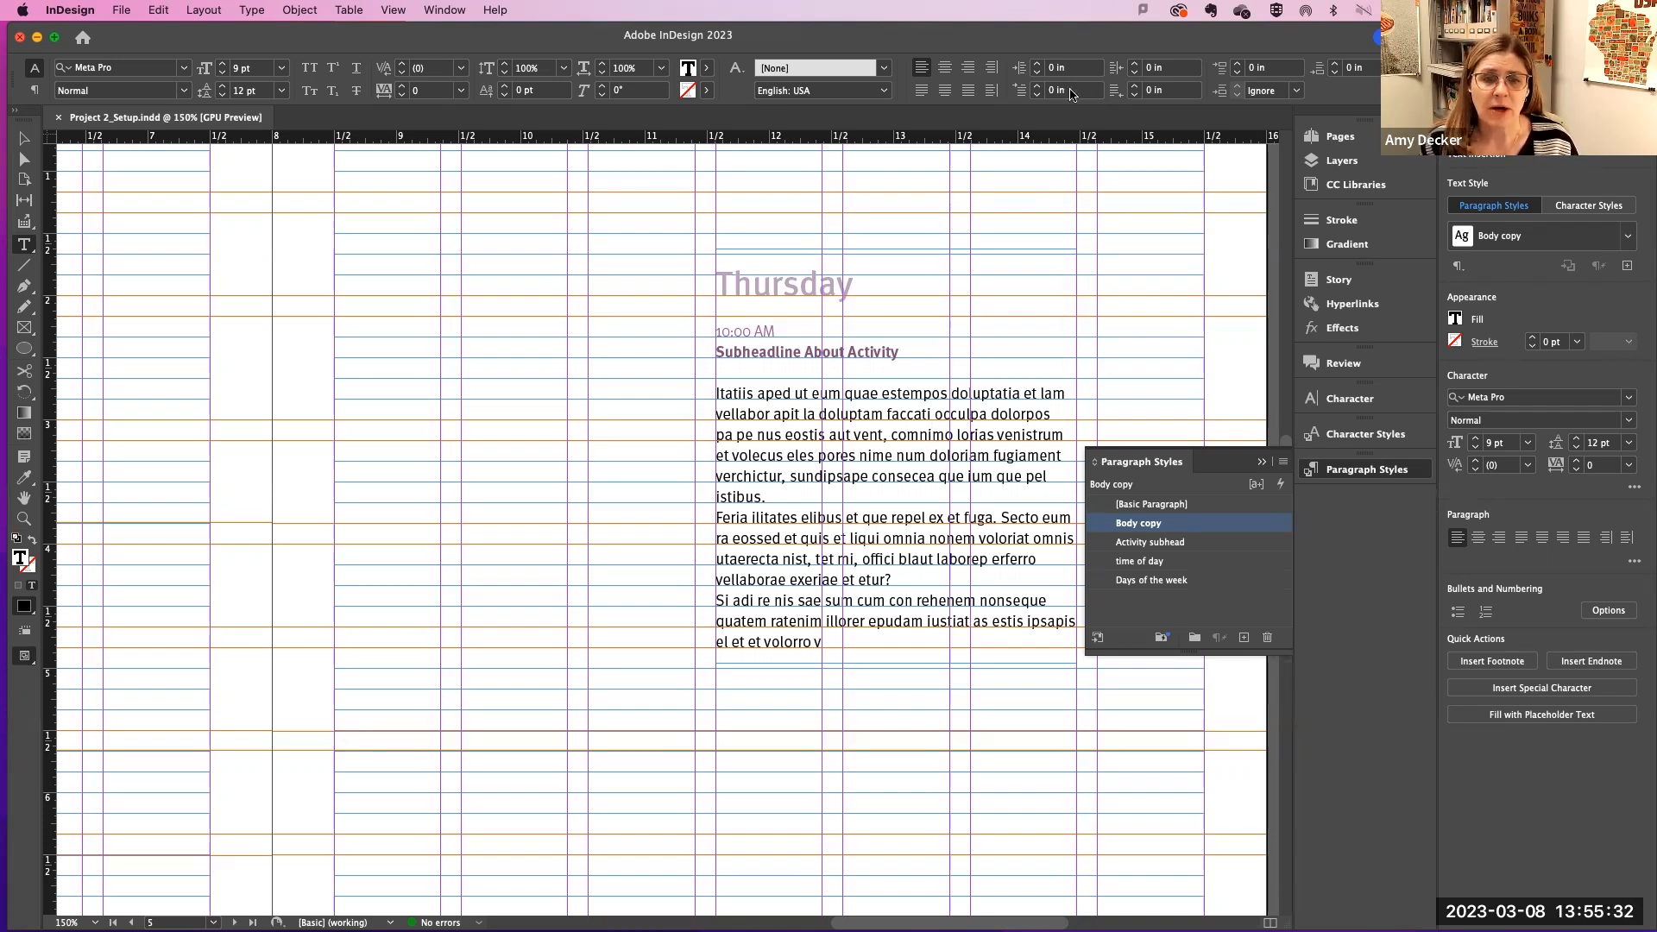
Step: Check which paragraph styles the Thursday heading, the activity subheadline and the body paragraphs use
double_click(769, 285)
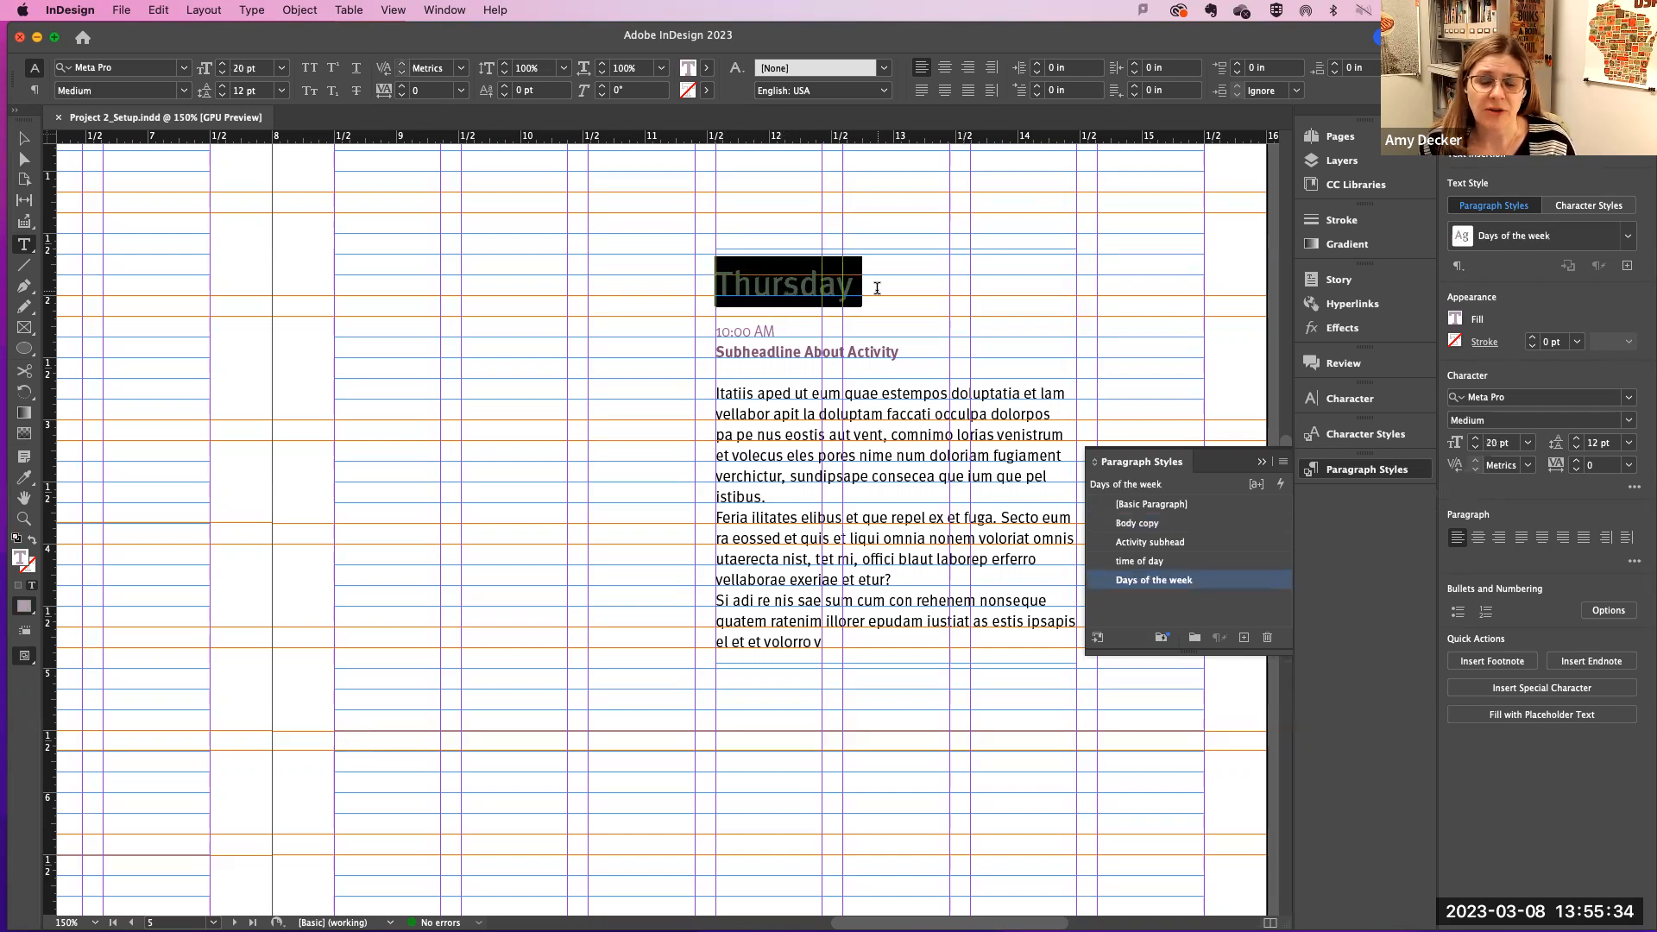
drag(740, 331, 910, 359)
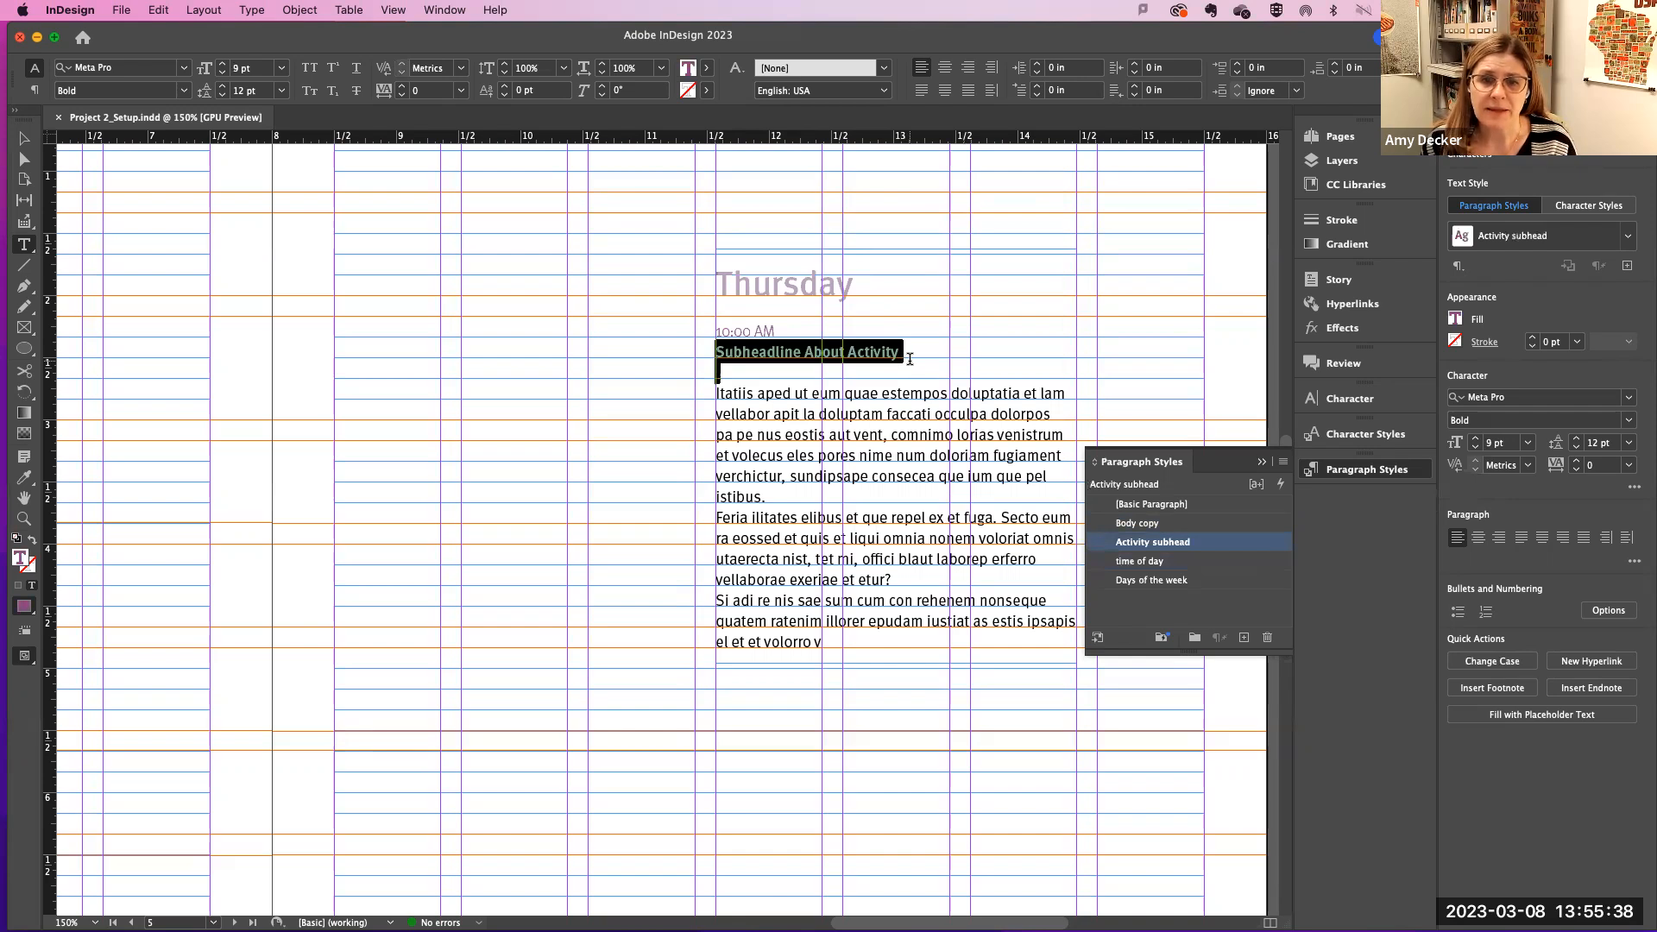
drag(781, 414, 901, 631)
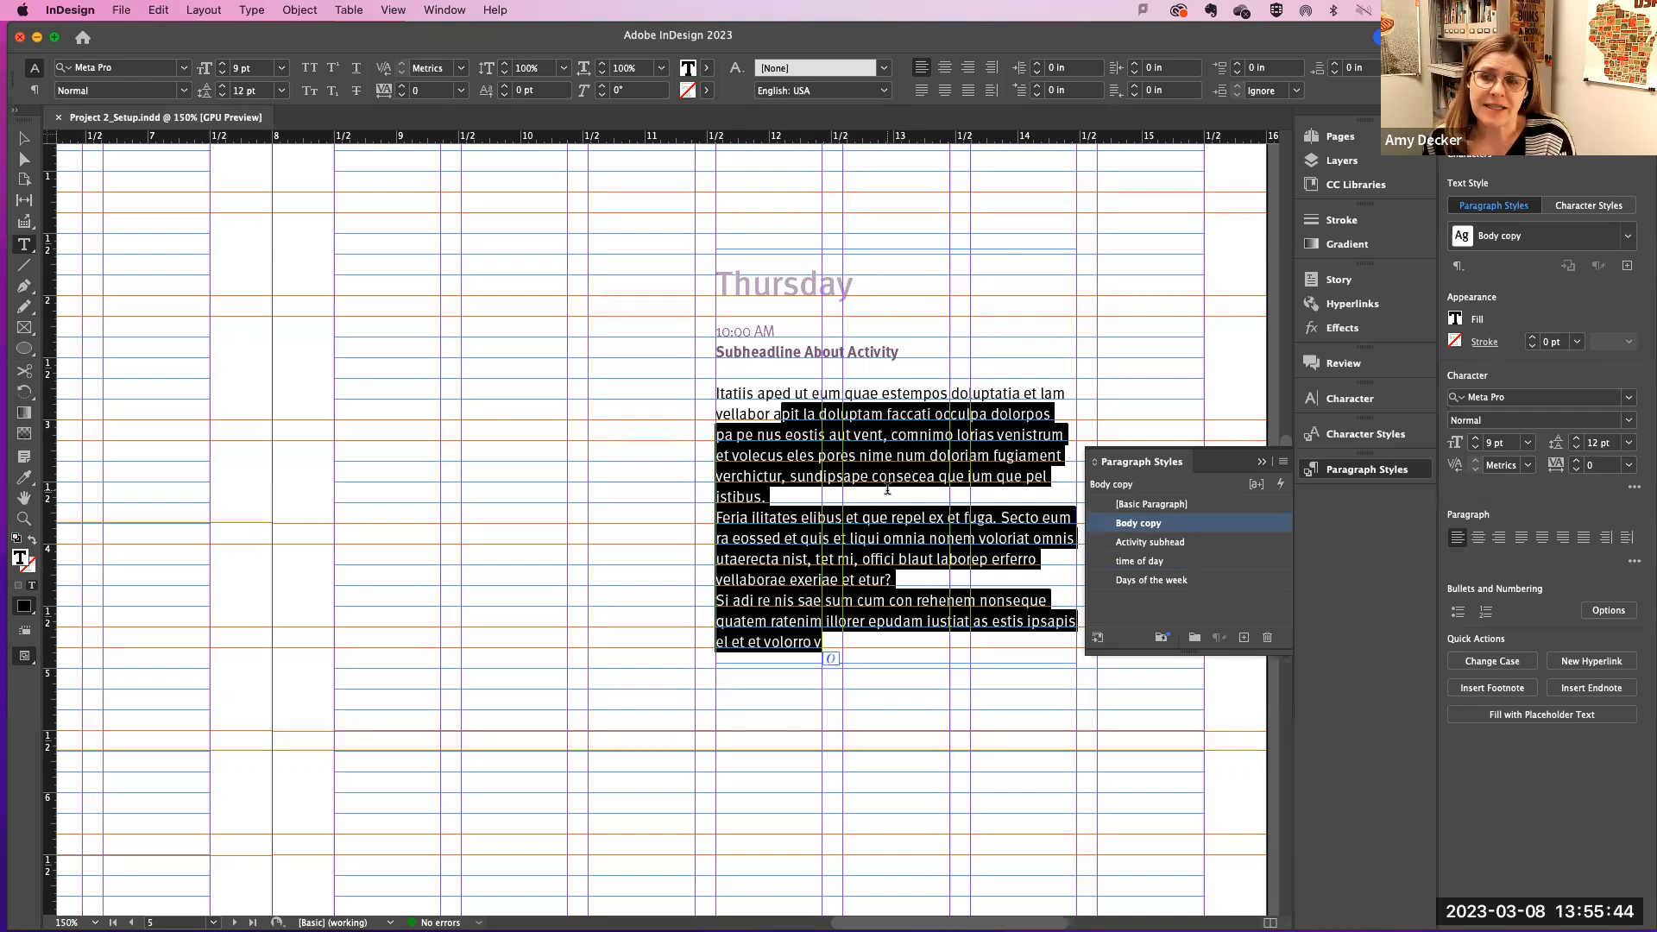
click(894, 473)
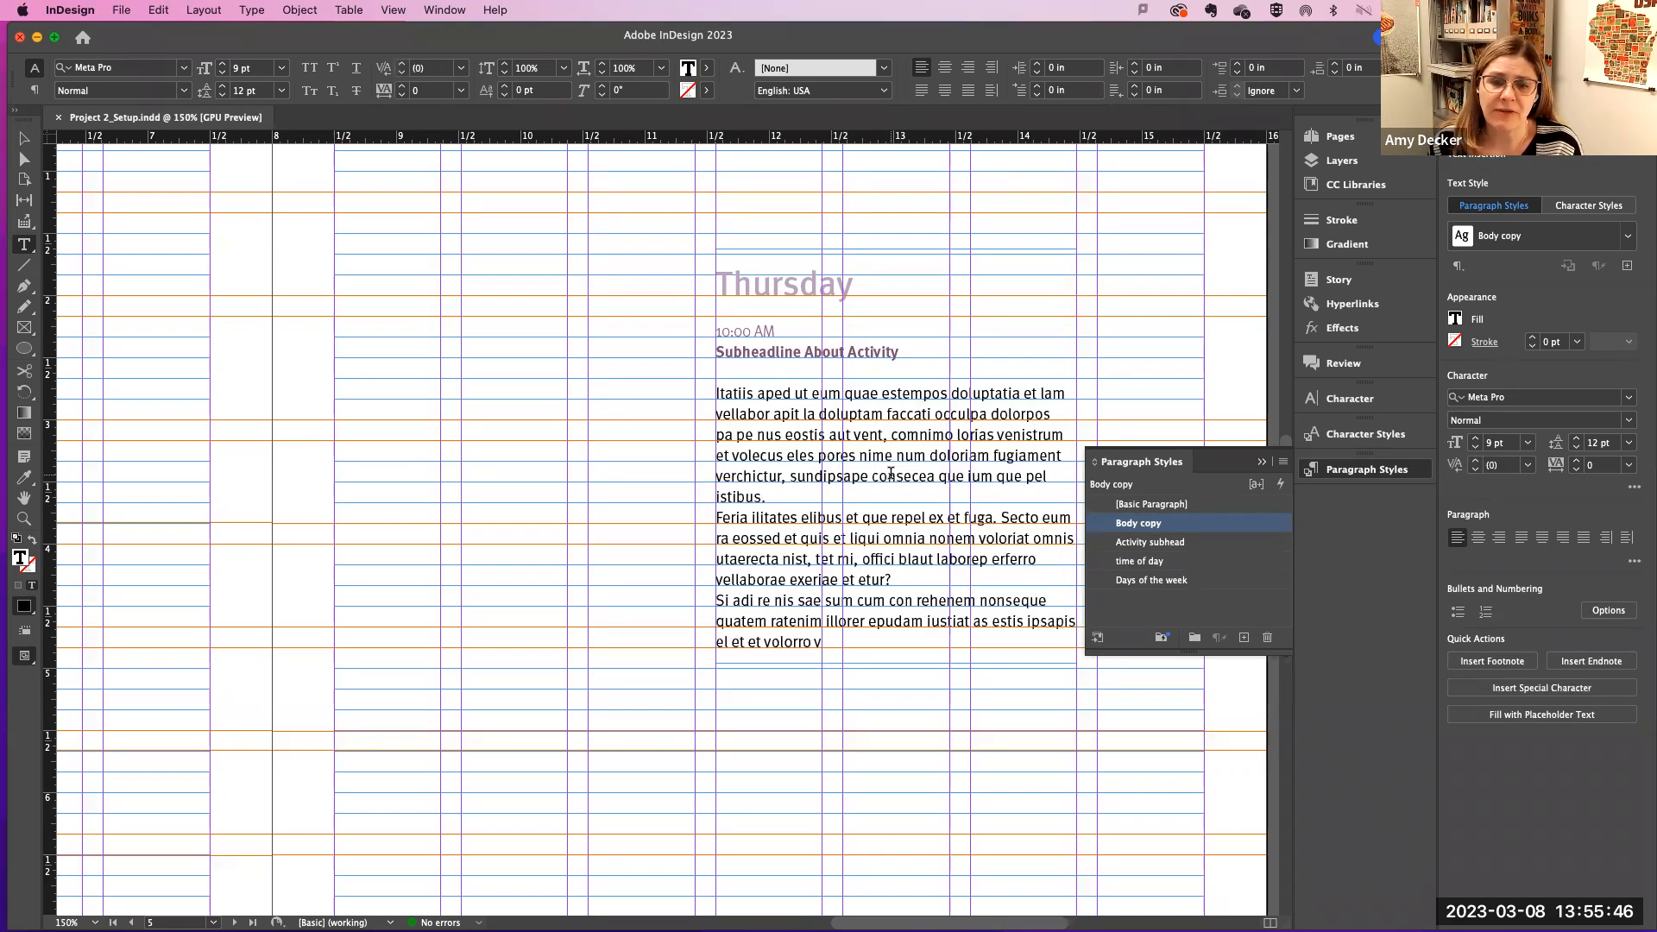
Step: Select the sentence "Feria ilitates elibus et que repel ex et fuga." in the body copy and show the character styles
drag(800, 517, 993, 518)
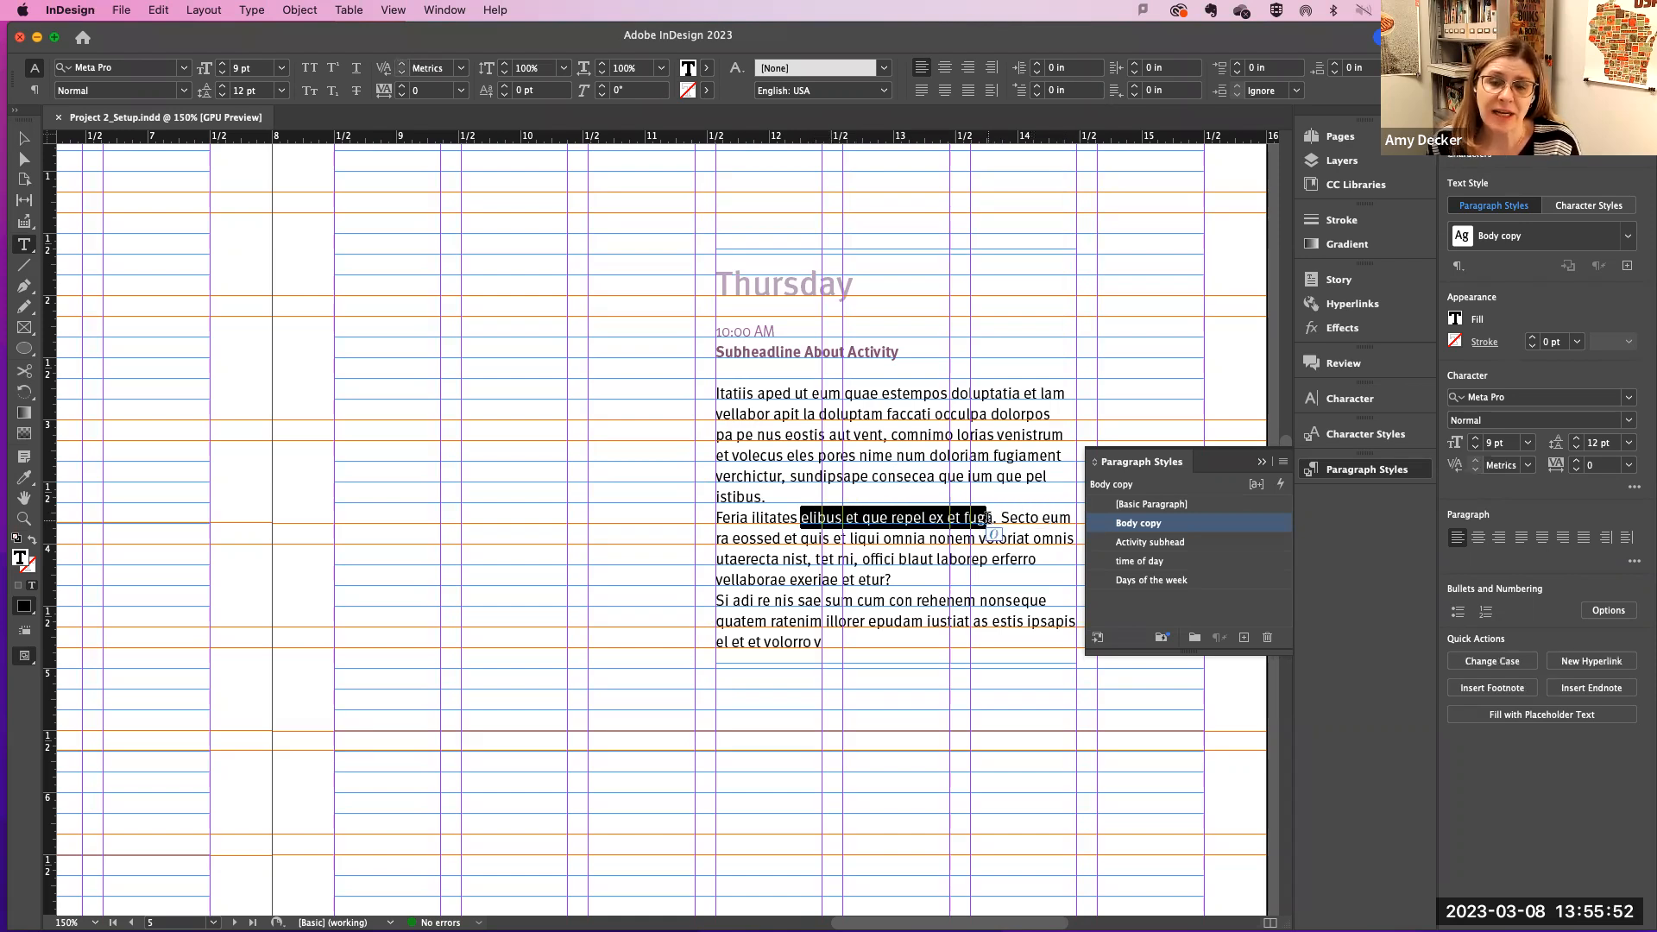
drag(715, 518, 992, 516)
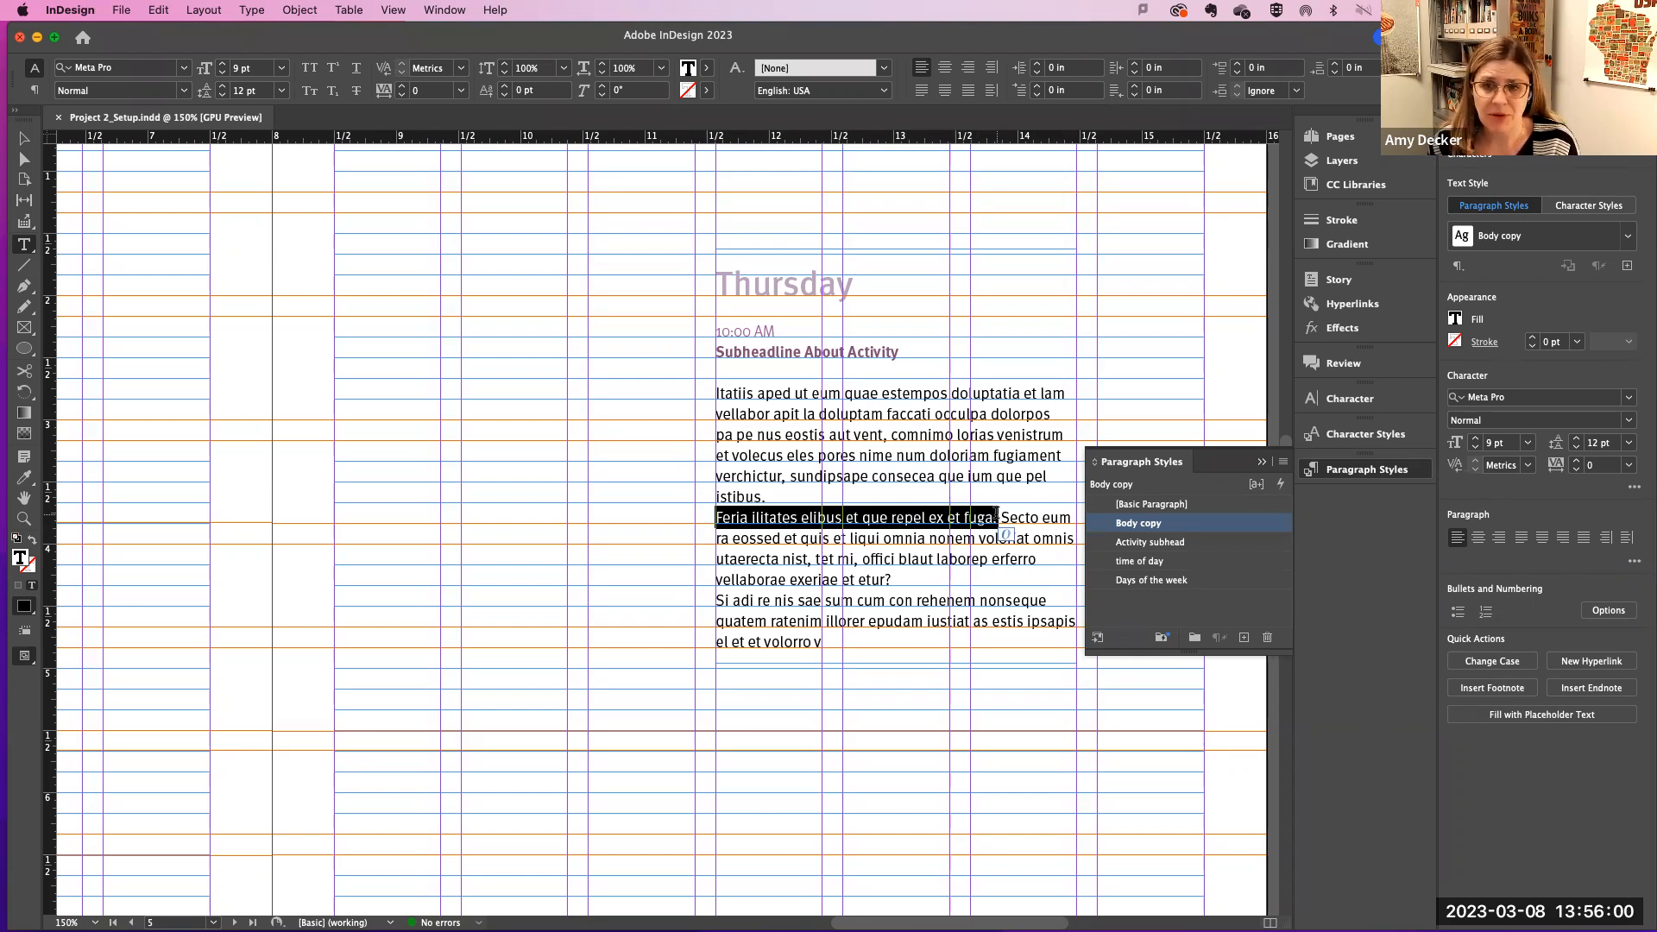
click(1354, 399)
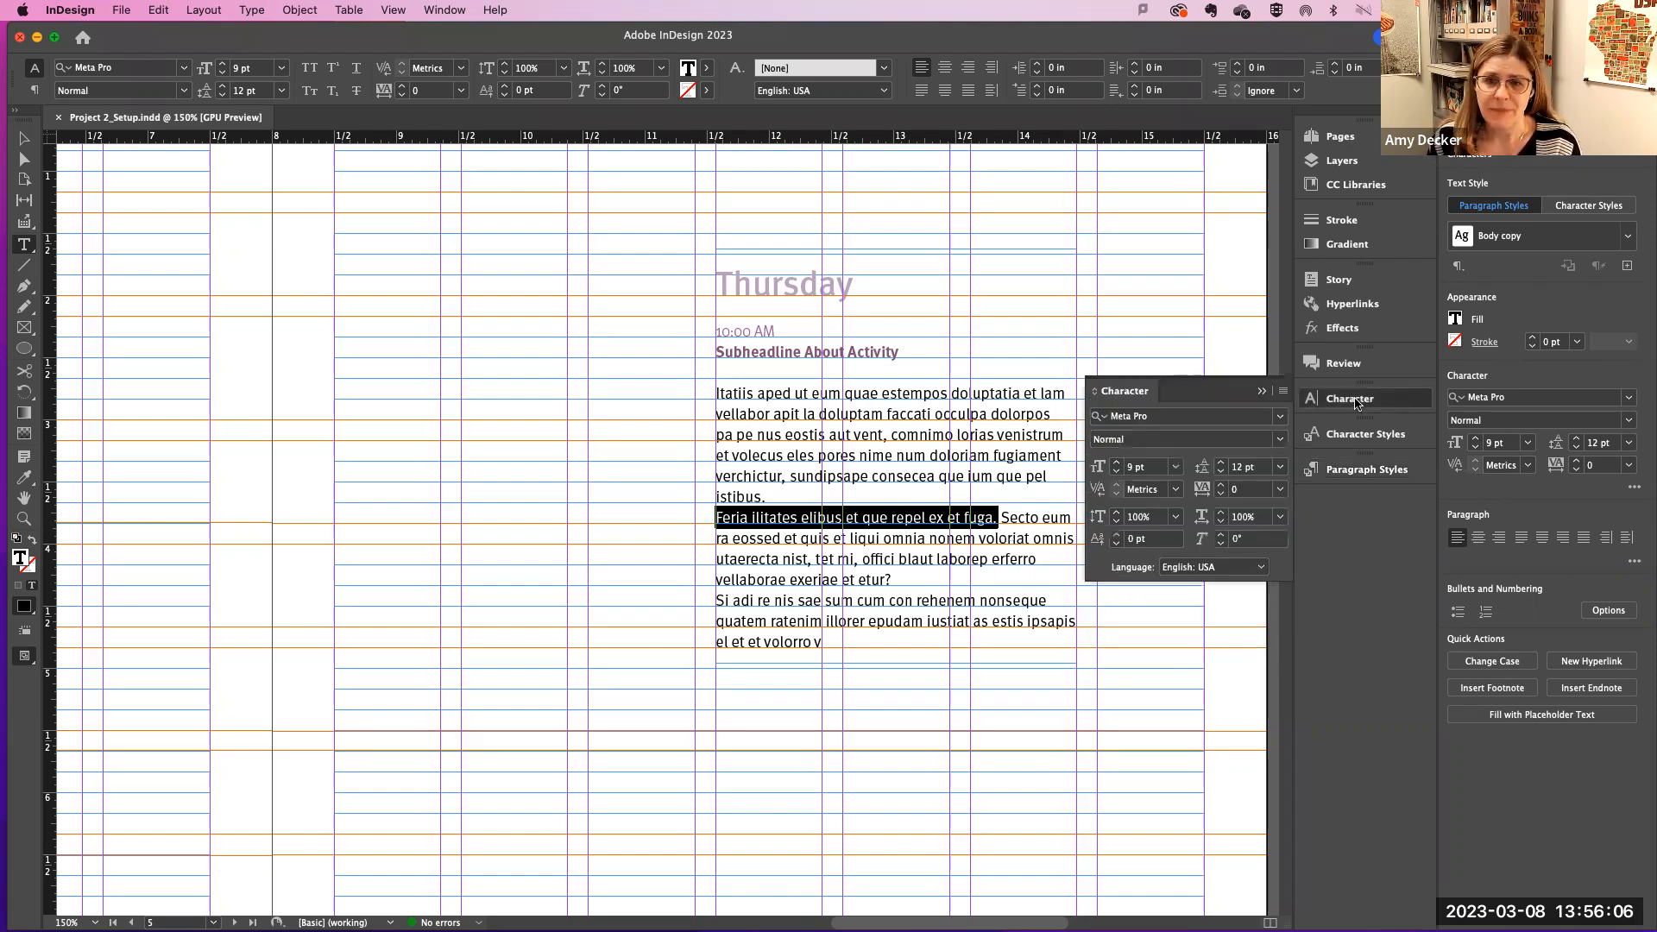
click(1366, 434)
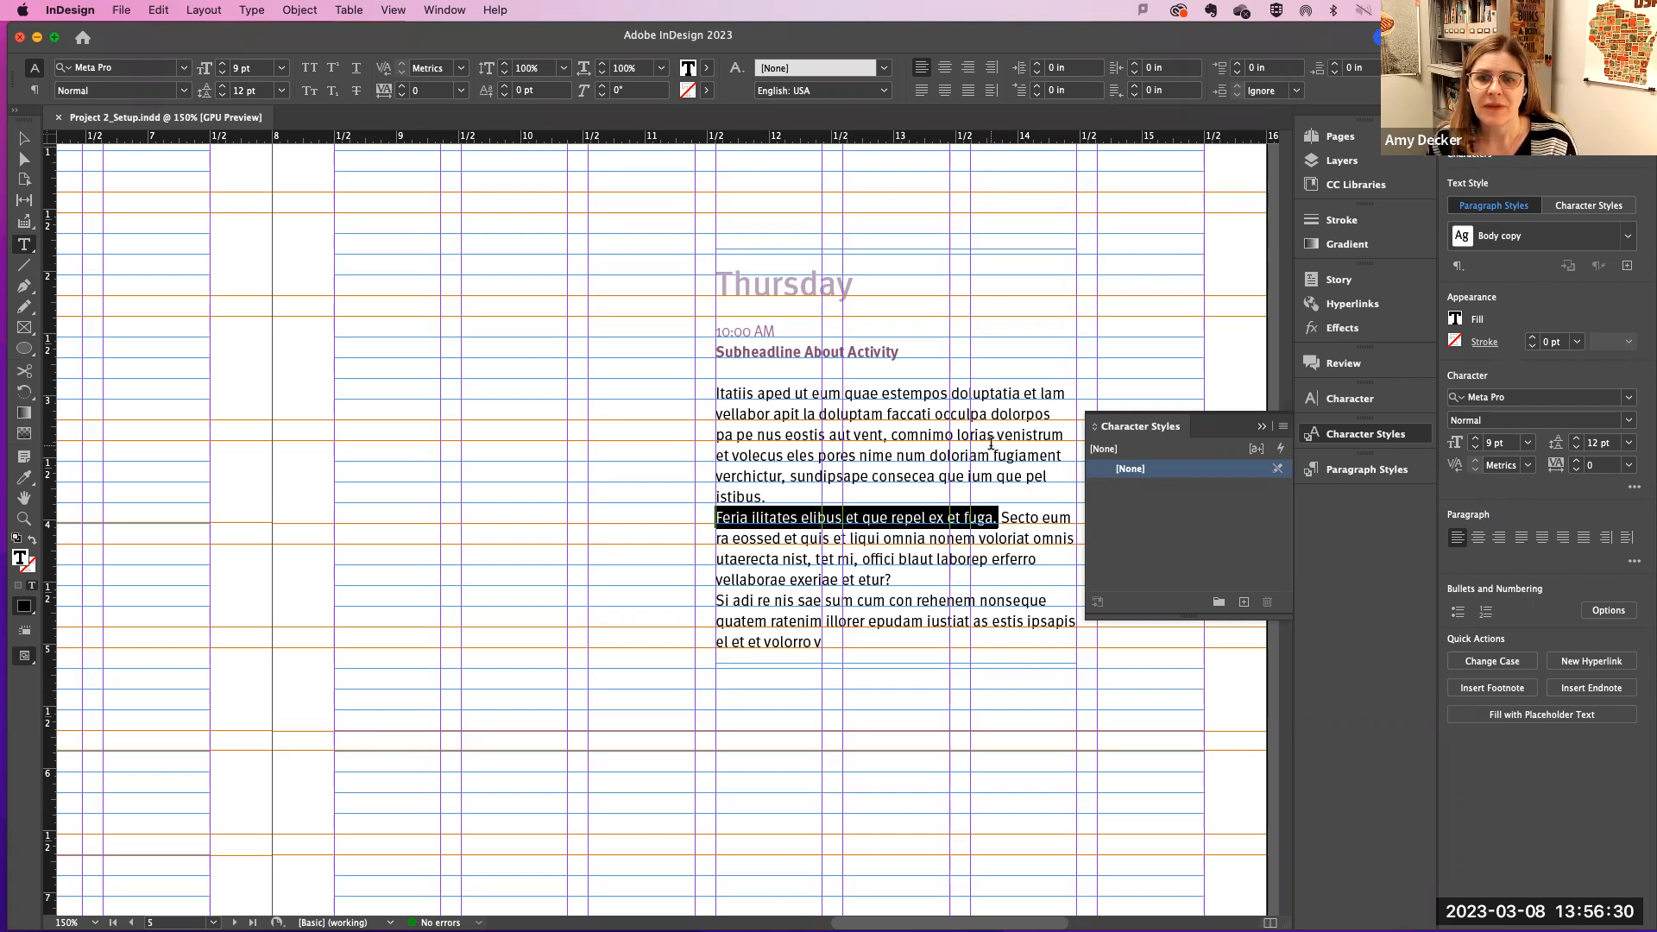
scroll(989, 443, down, 10)
scroll(993, 445, up, 10)
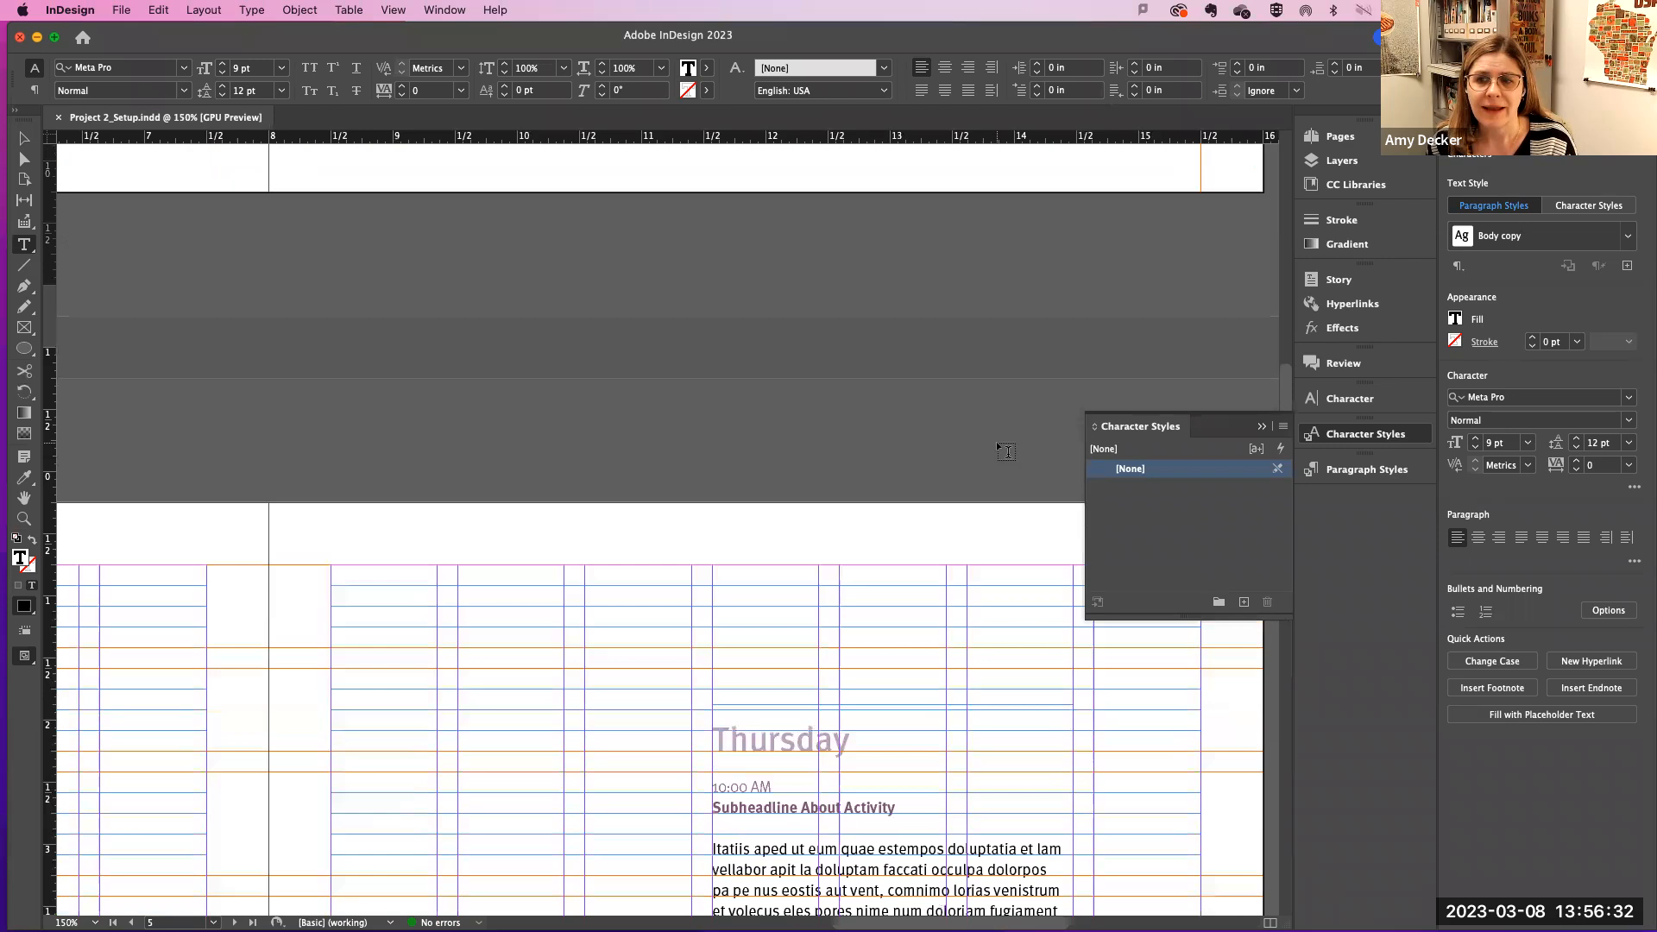
scroll(1006, 450, down, 5)
scroll(1010, 451, right, 3)
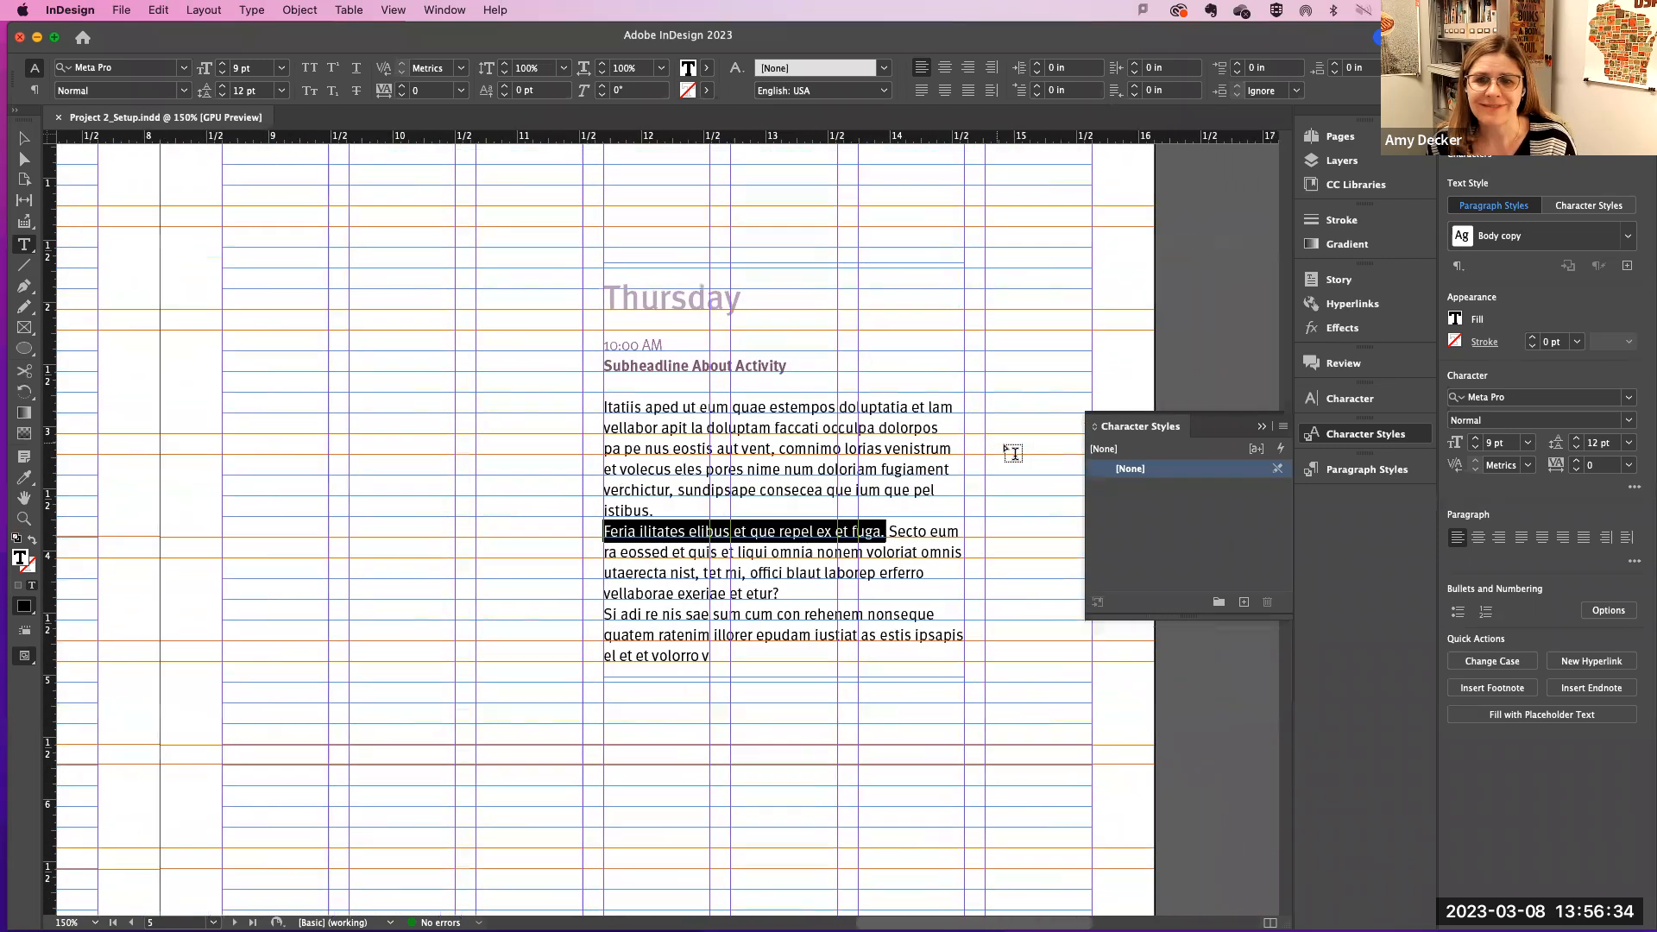
scroll(1012, 453, down, 1)
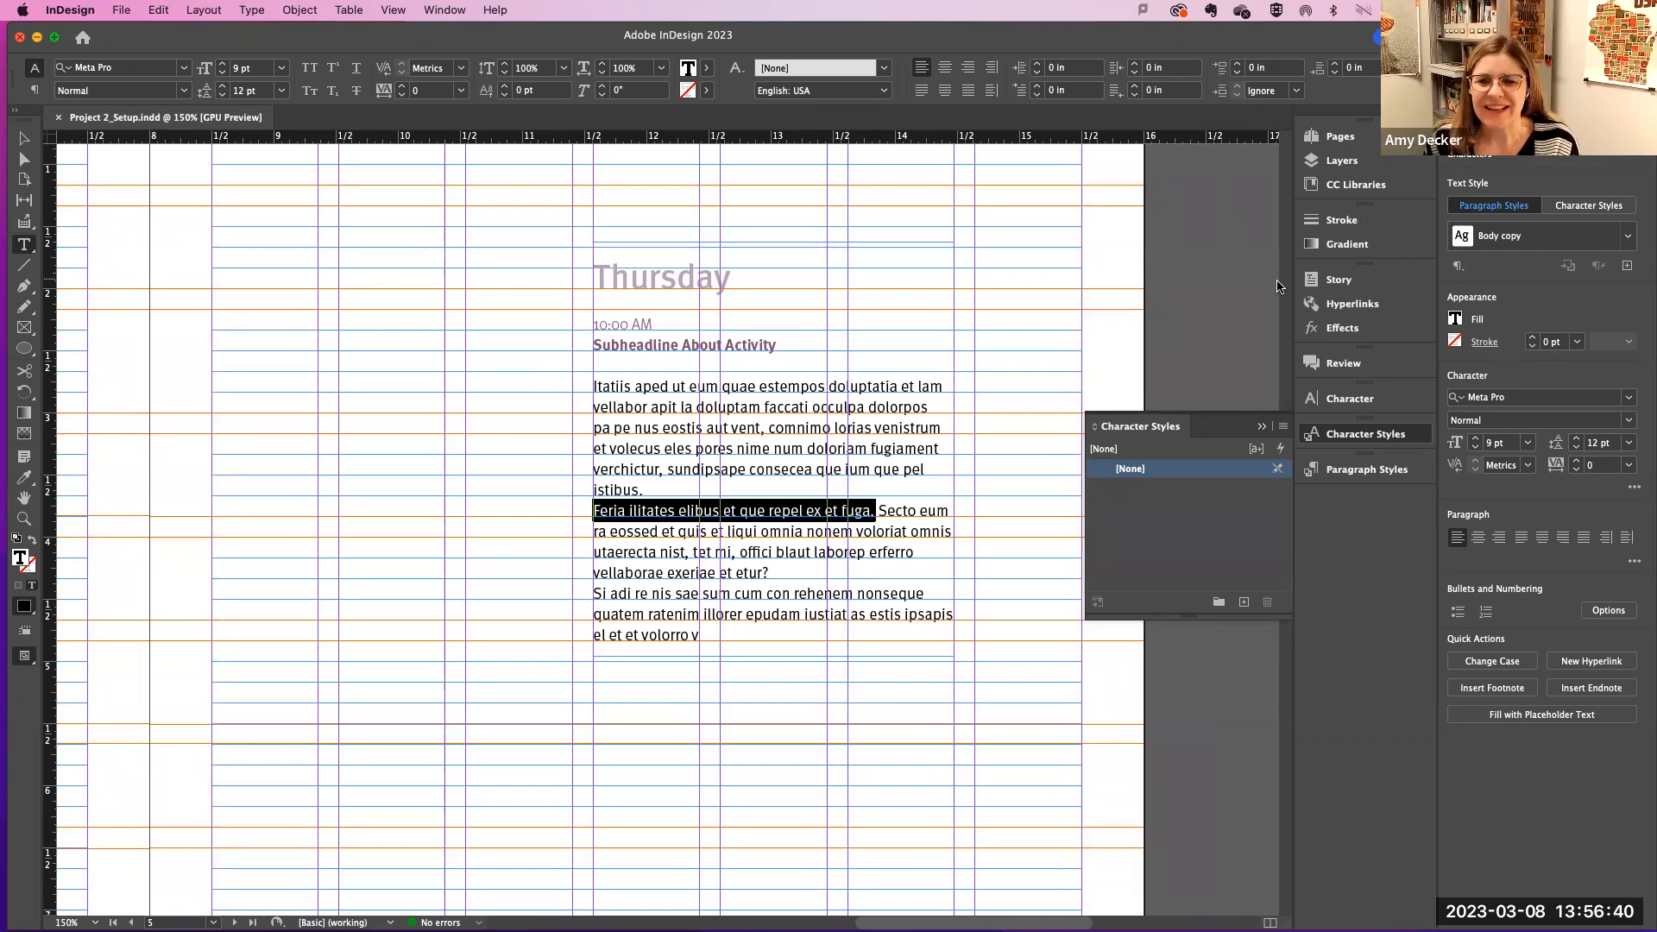
click(1355, 442)
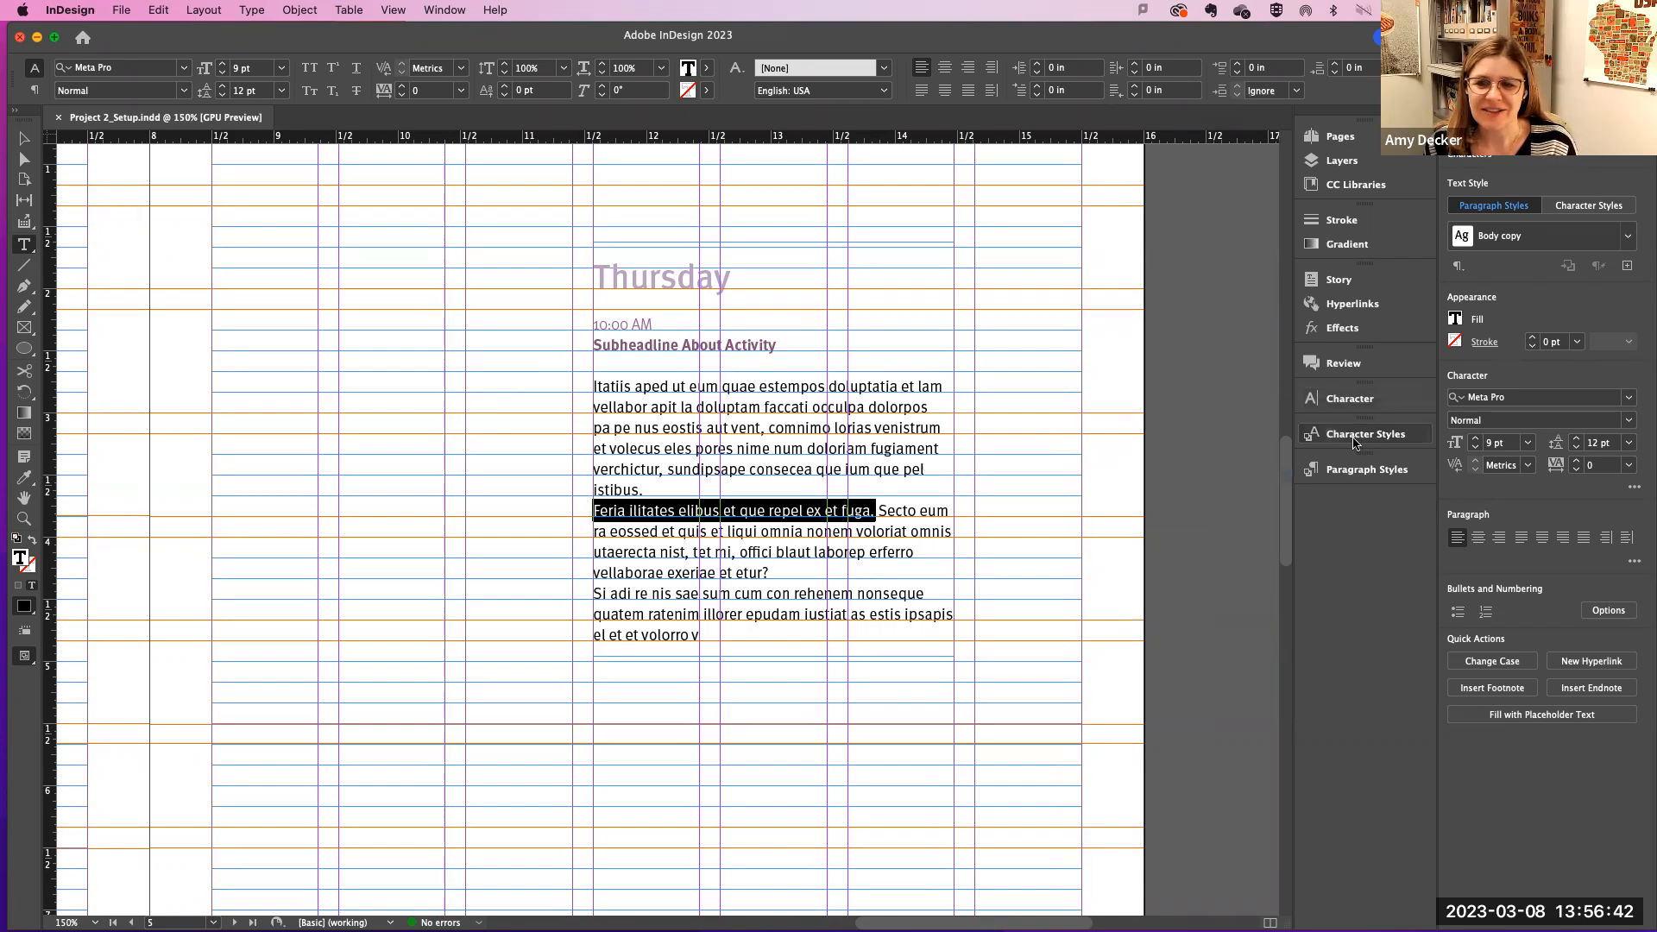
click(1355, 442)
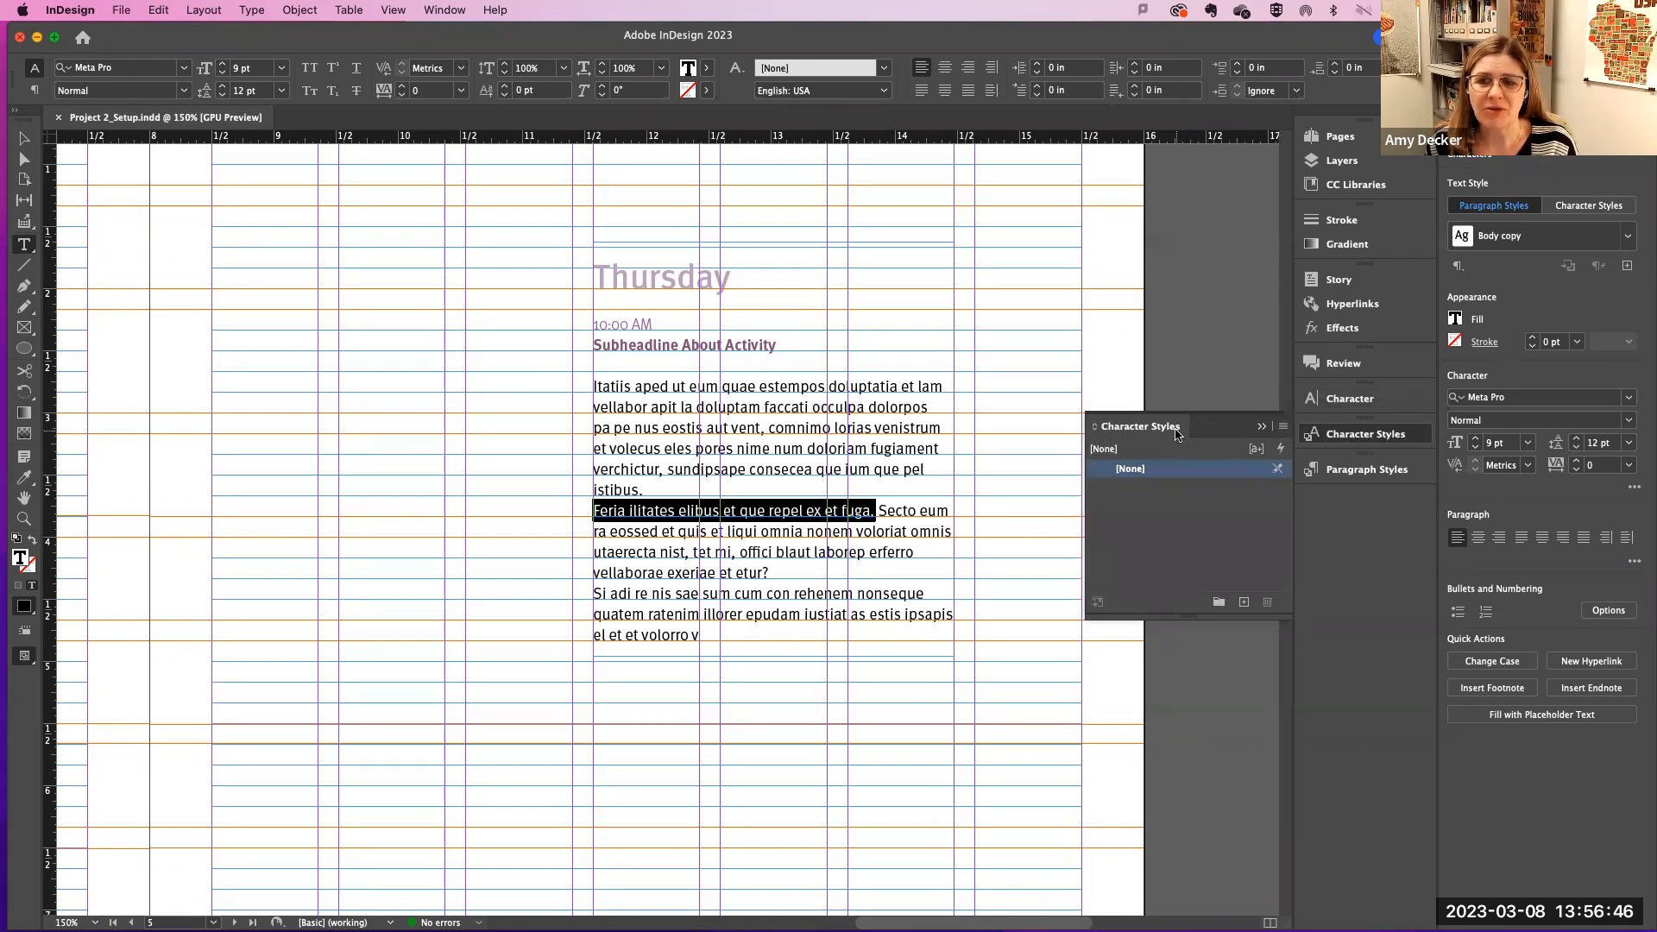
Step: Create a new character style on the selected sentence and name it Bold
click(1243, 601)
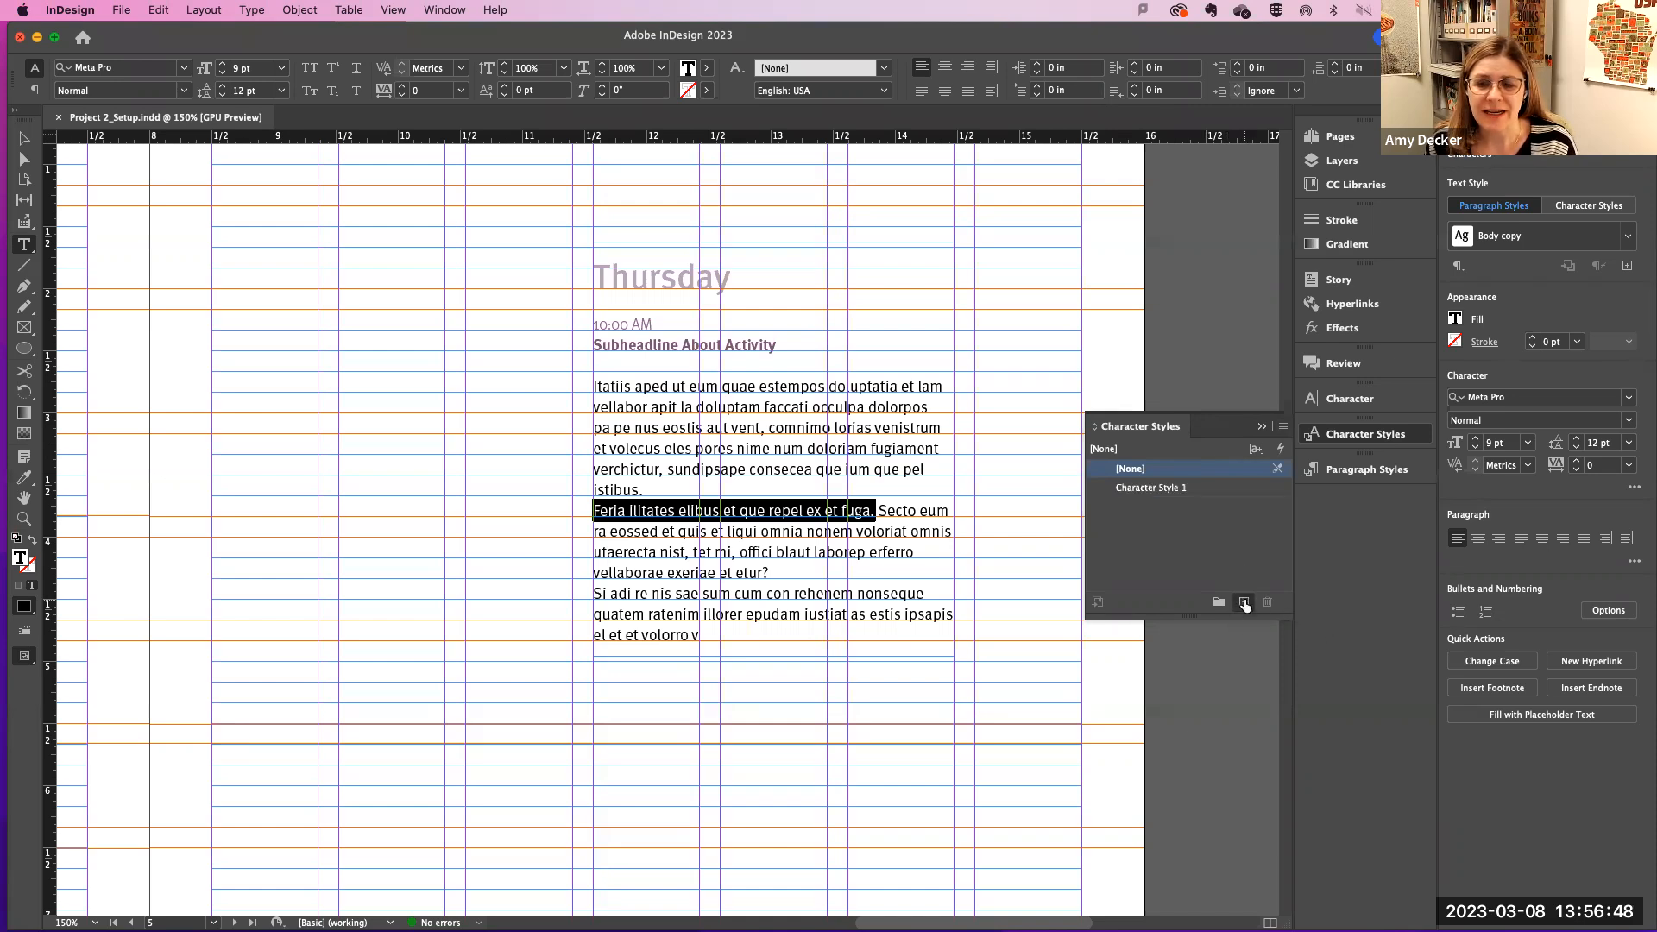
double_click(1152, 489)
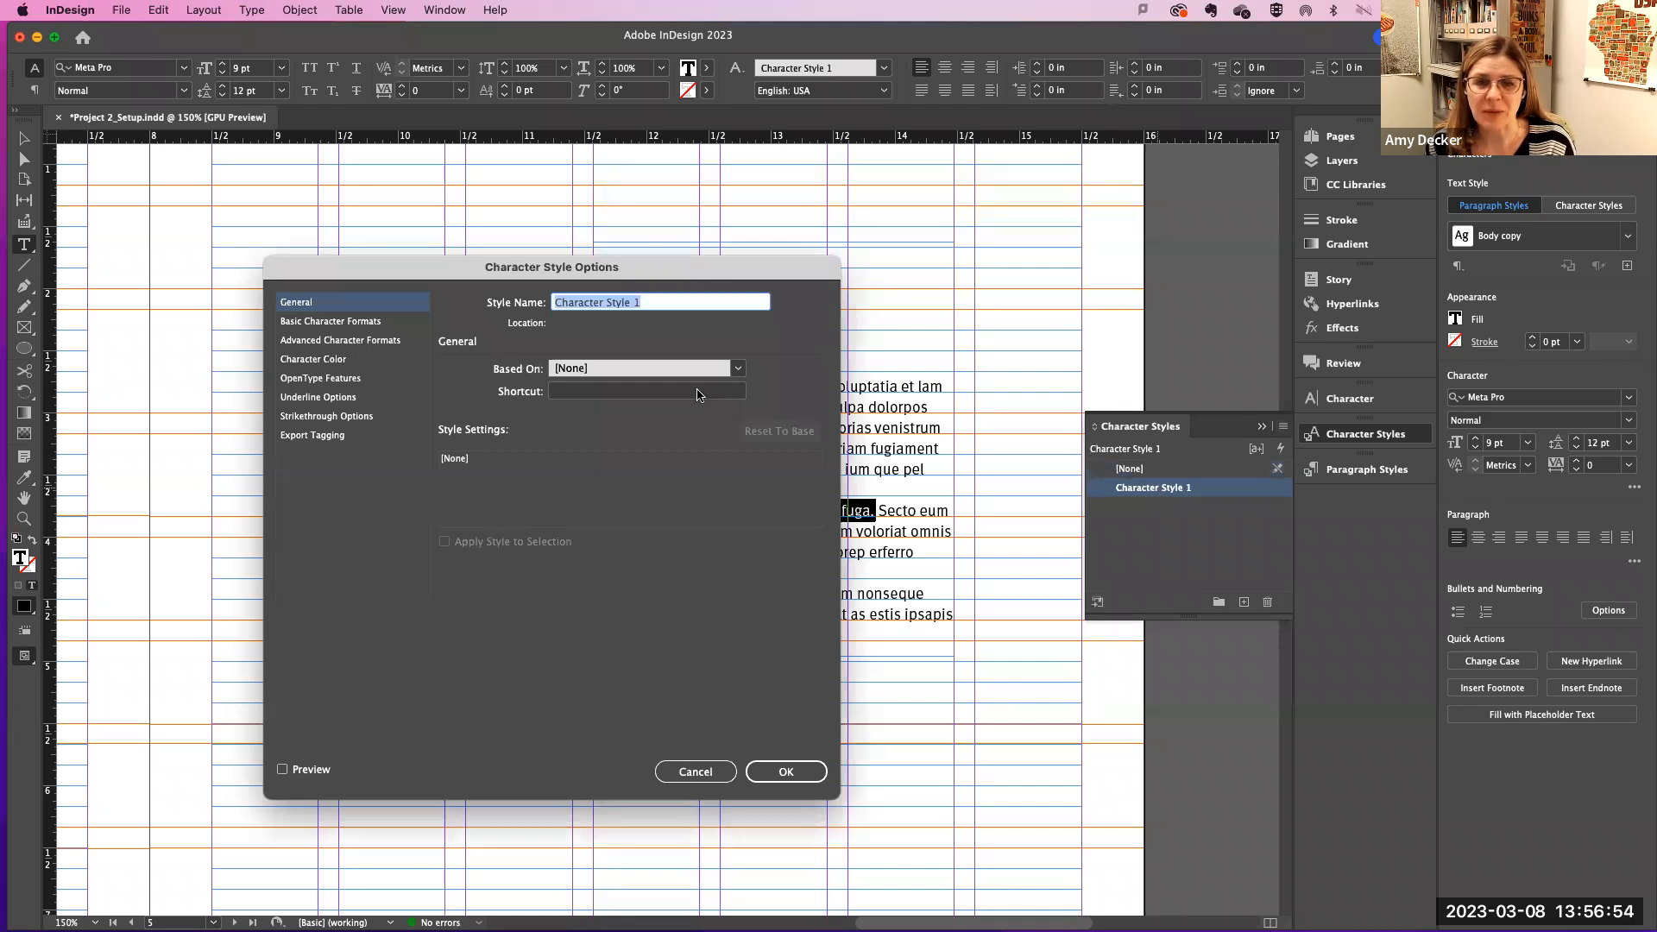
text(Bold)
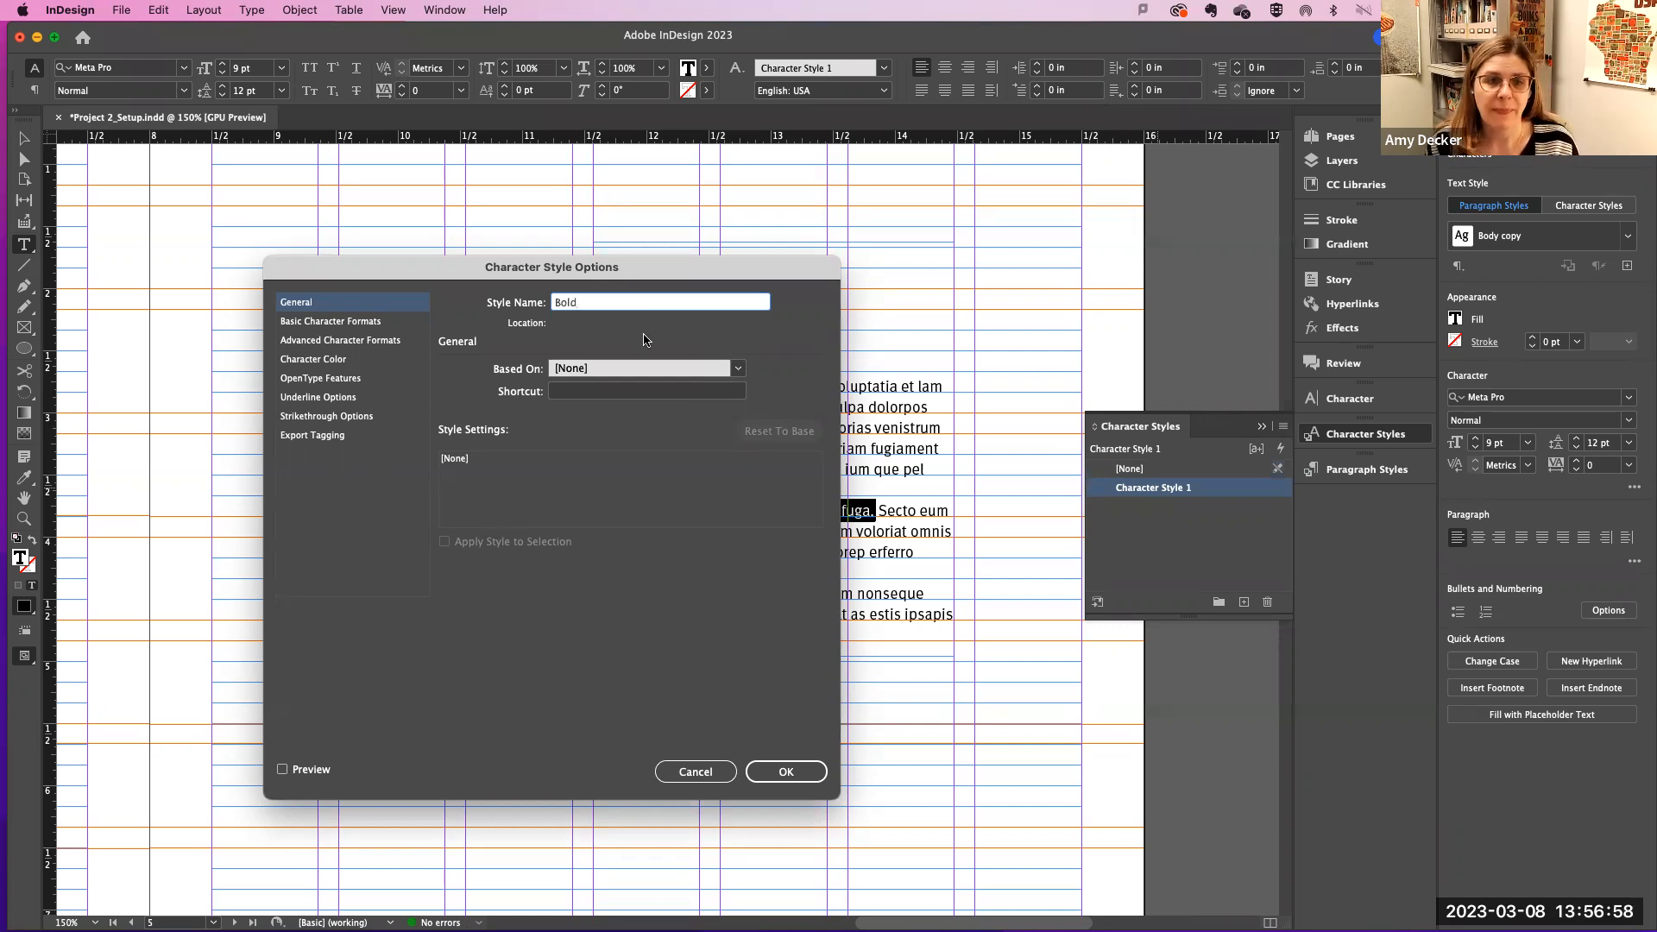
Step: Set the Bold character style's font style to Bold, leaving its font family empty, and save the style
click(356, 322)
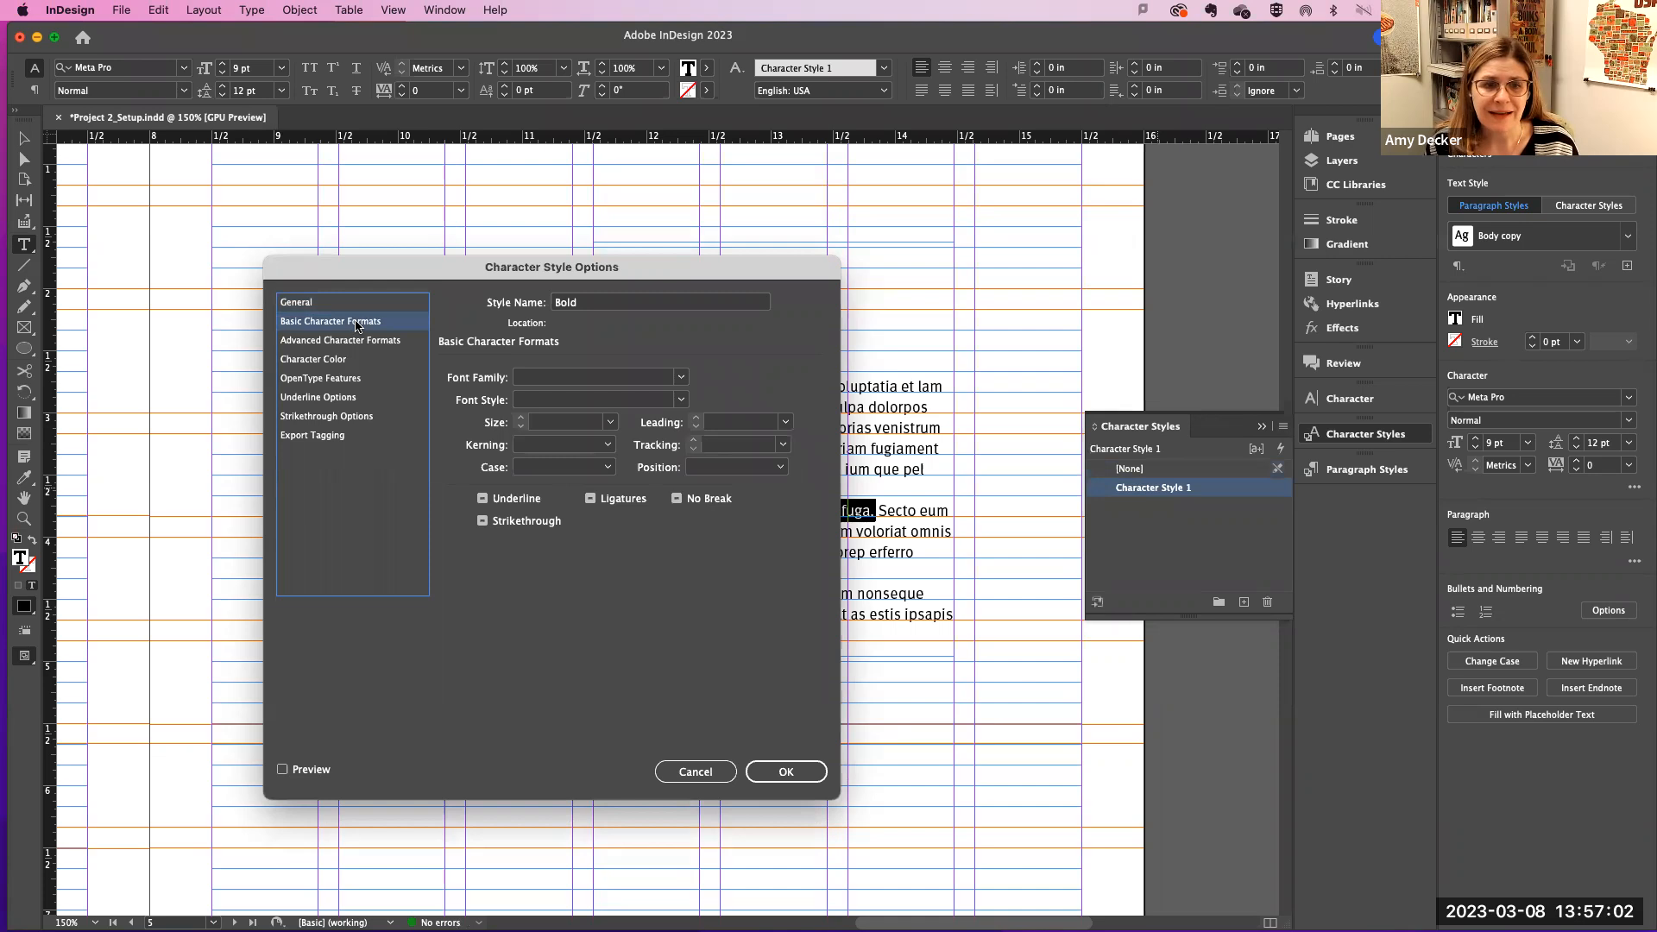
click(682, 402)
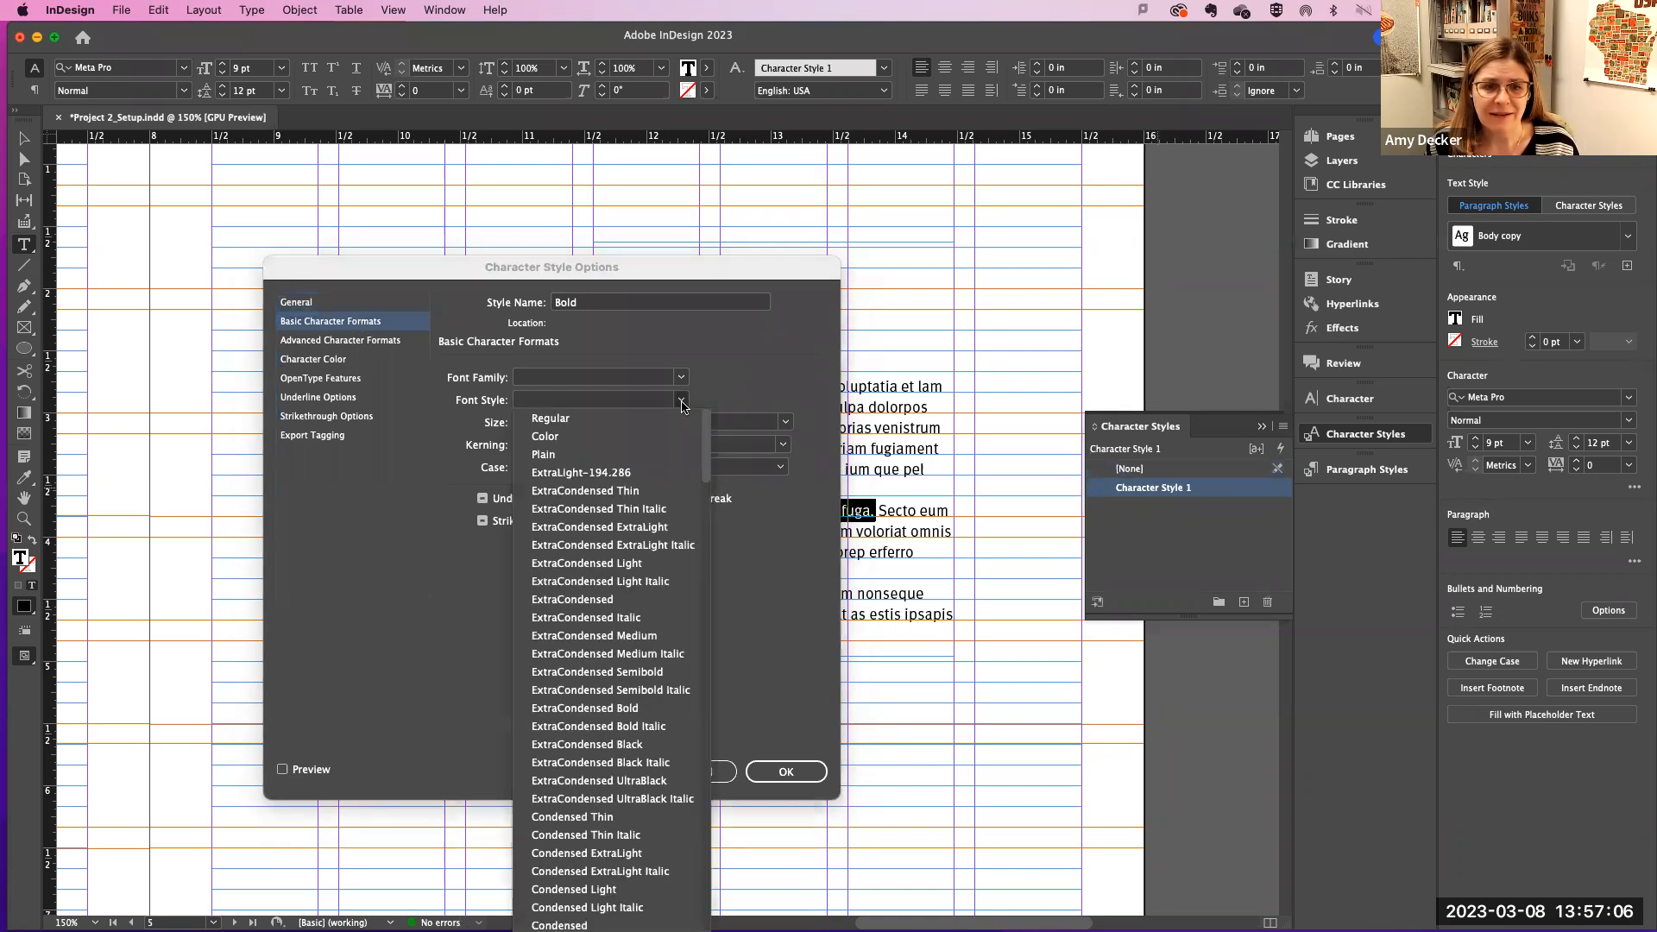
scroll(649, 552, down, 5)
scroll(649, 553, up, 8)
scroll(647, 547, down, 3)
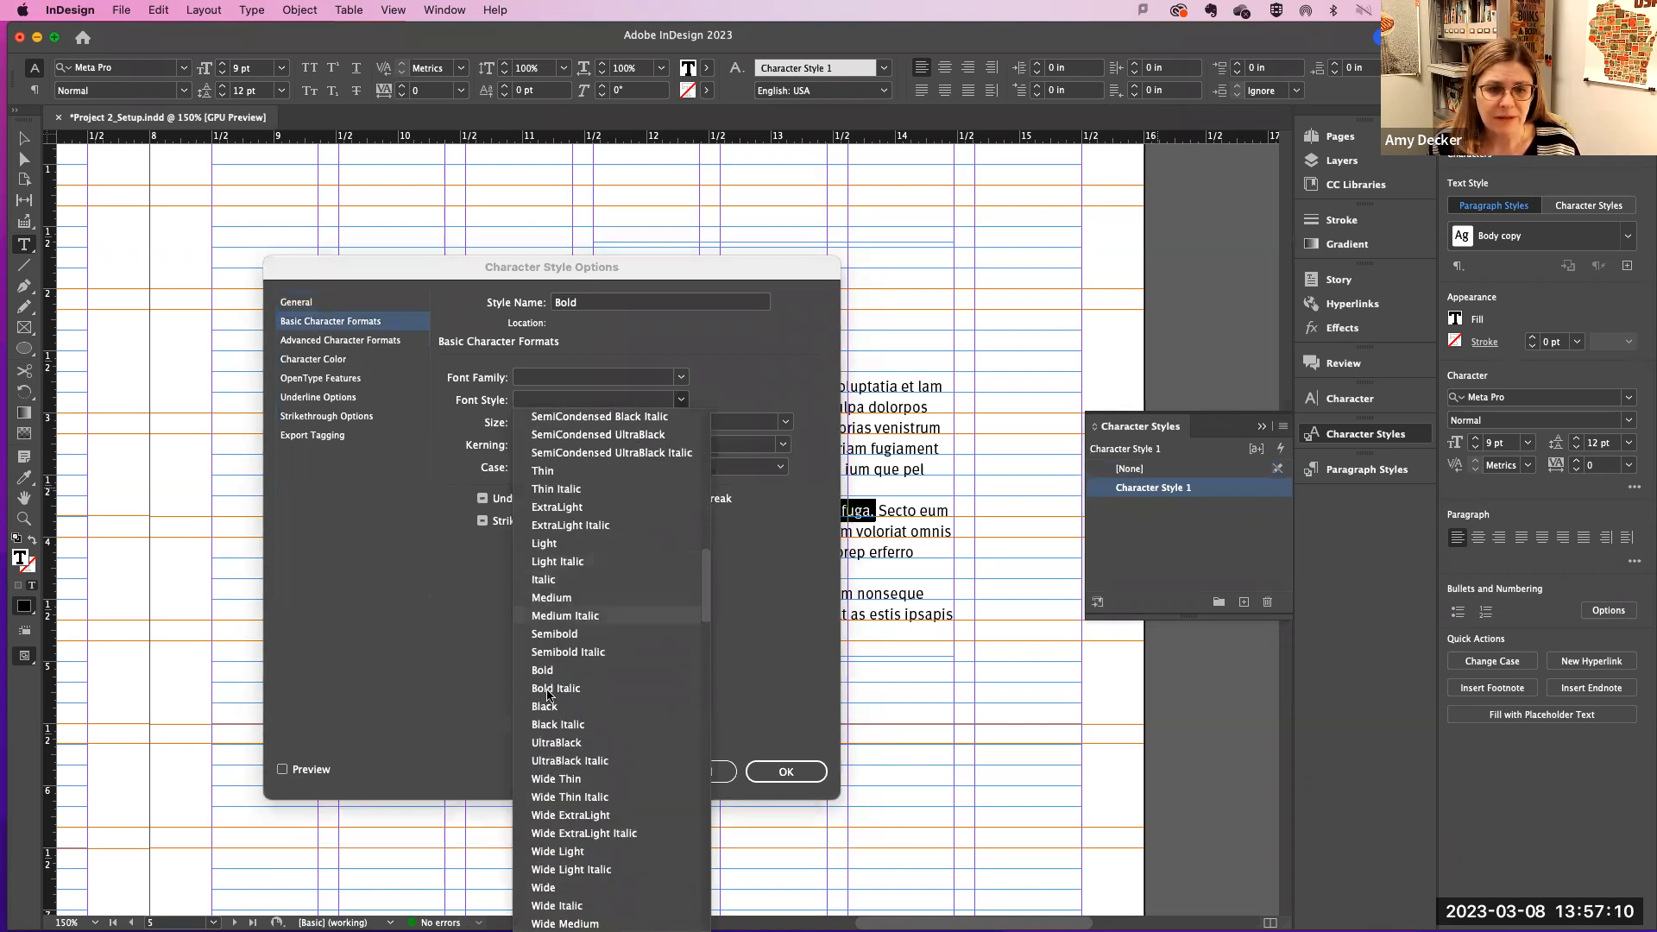
click(551, 674)
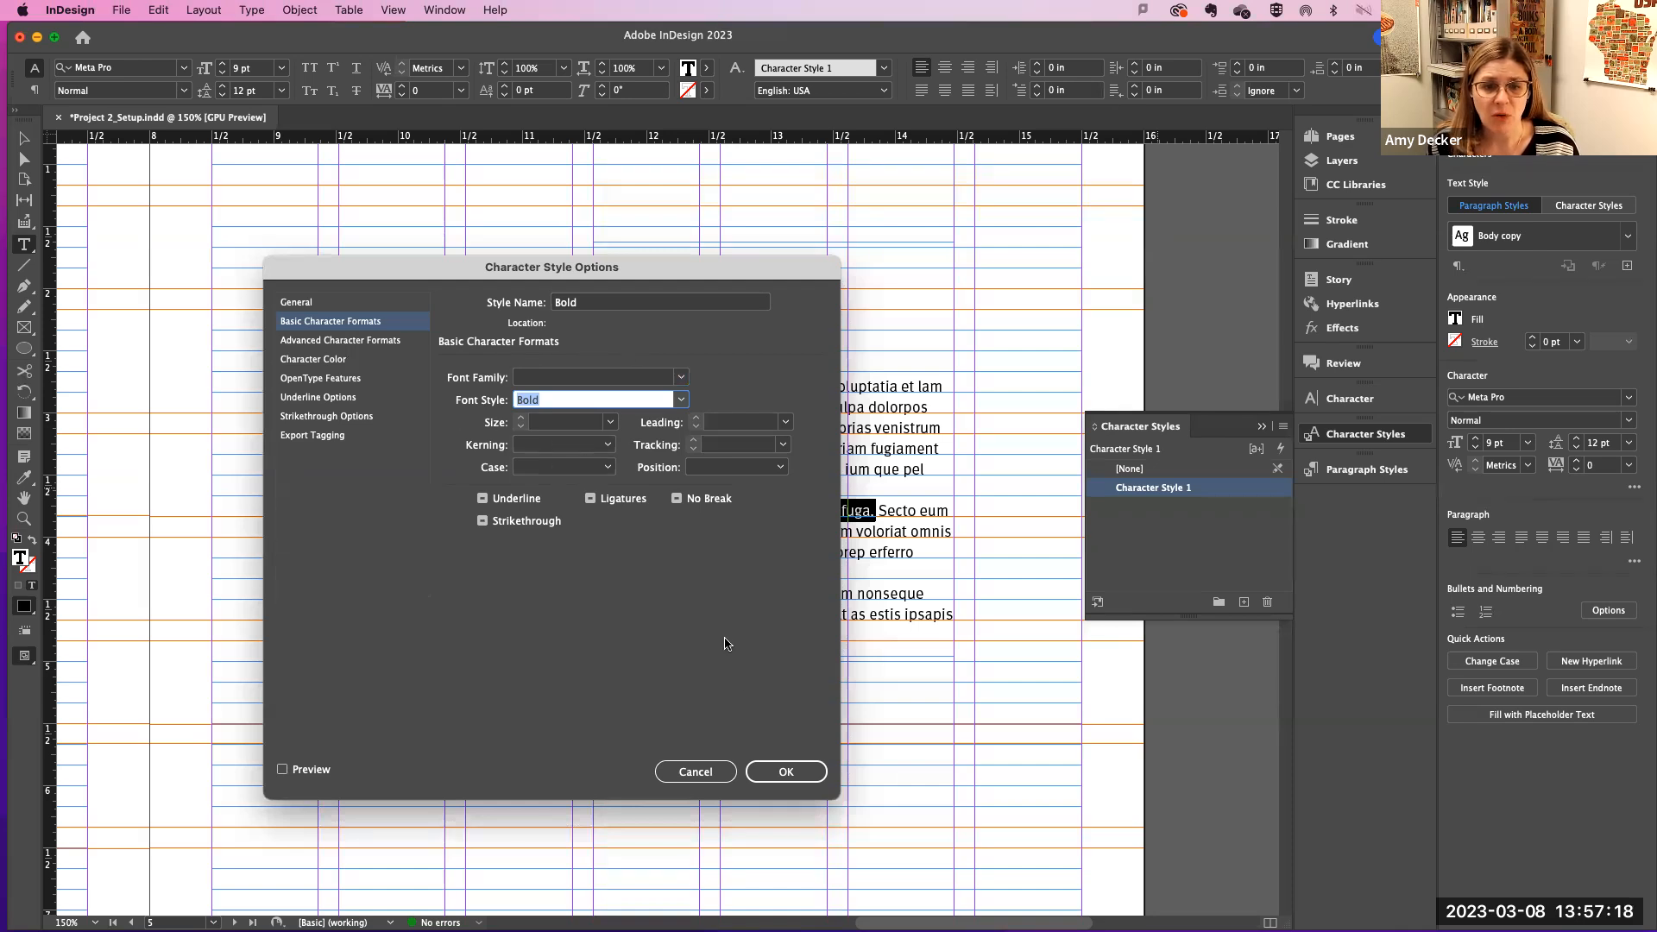
click(781, 772)
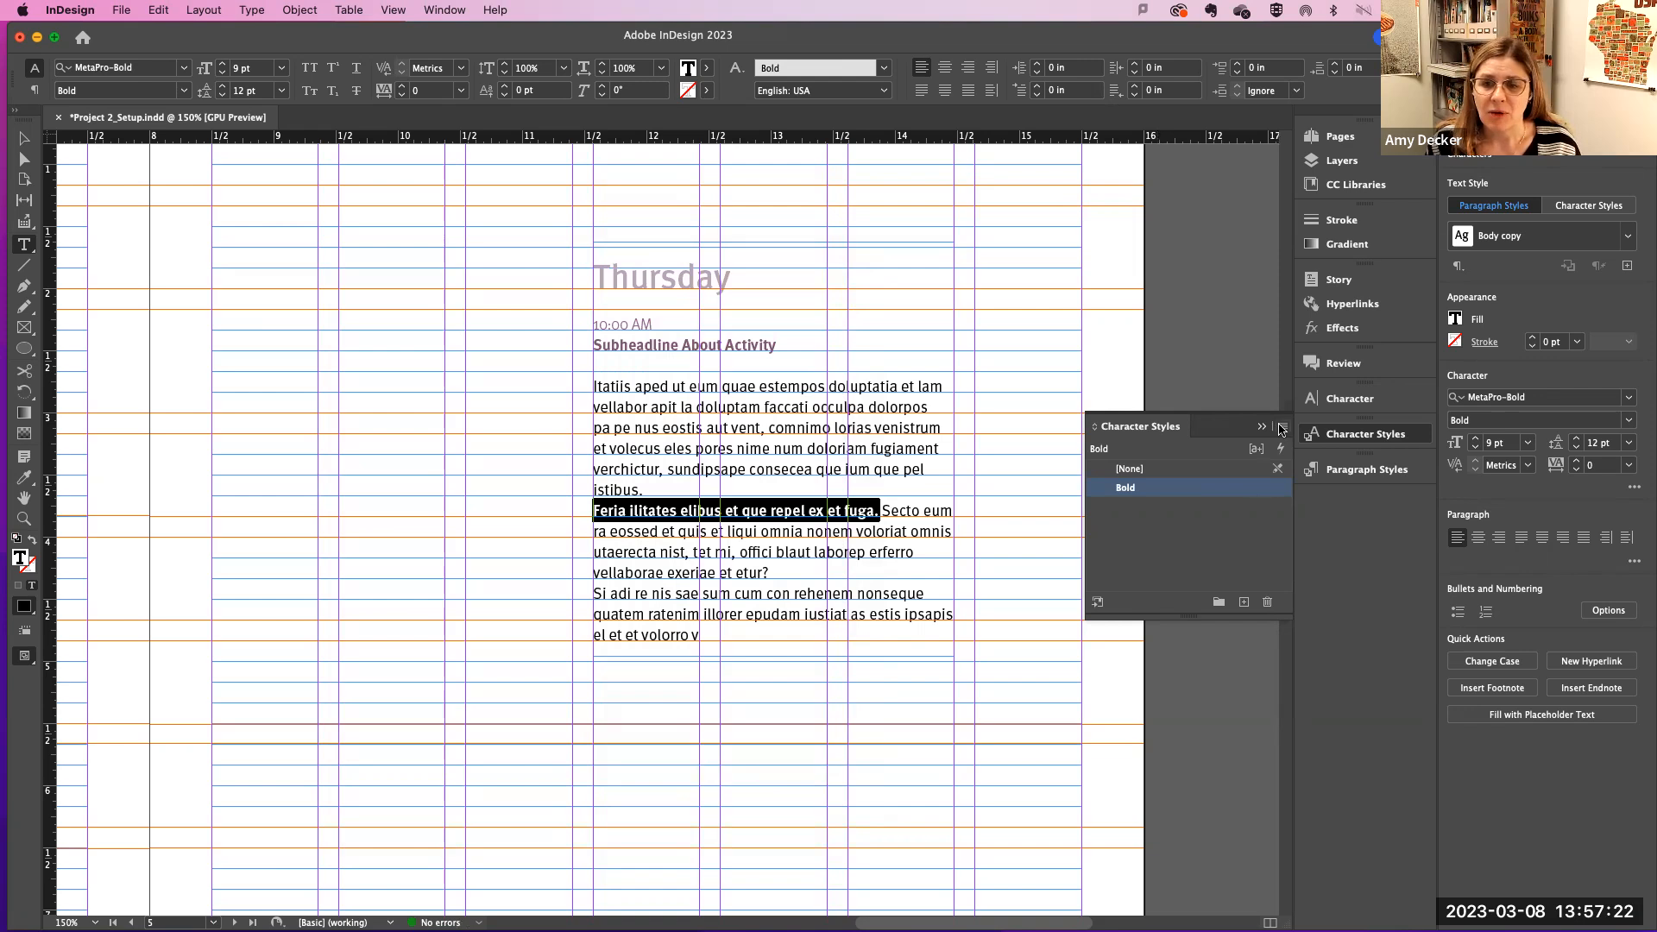
Step: Create a second character style named italic and base it on [None]
click(1244, 602)
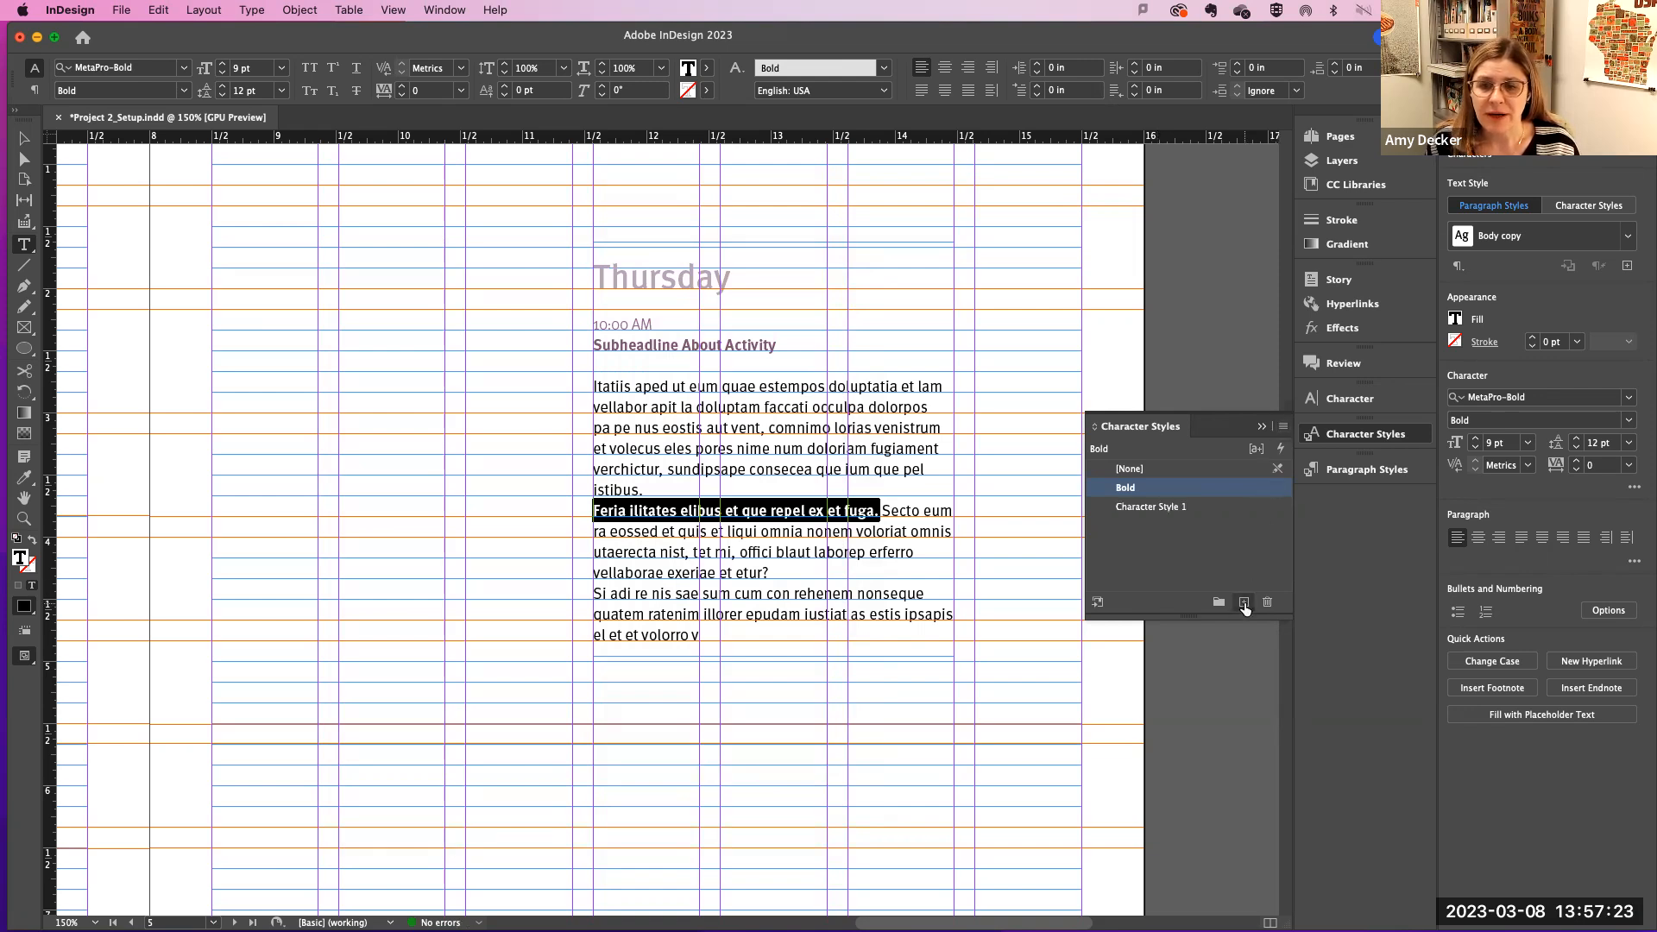
double_click(1157, 507)
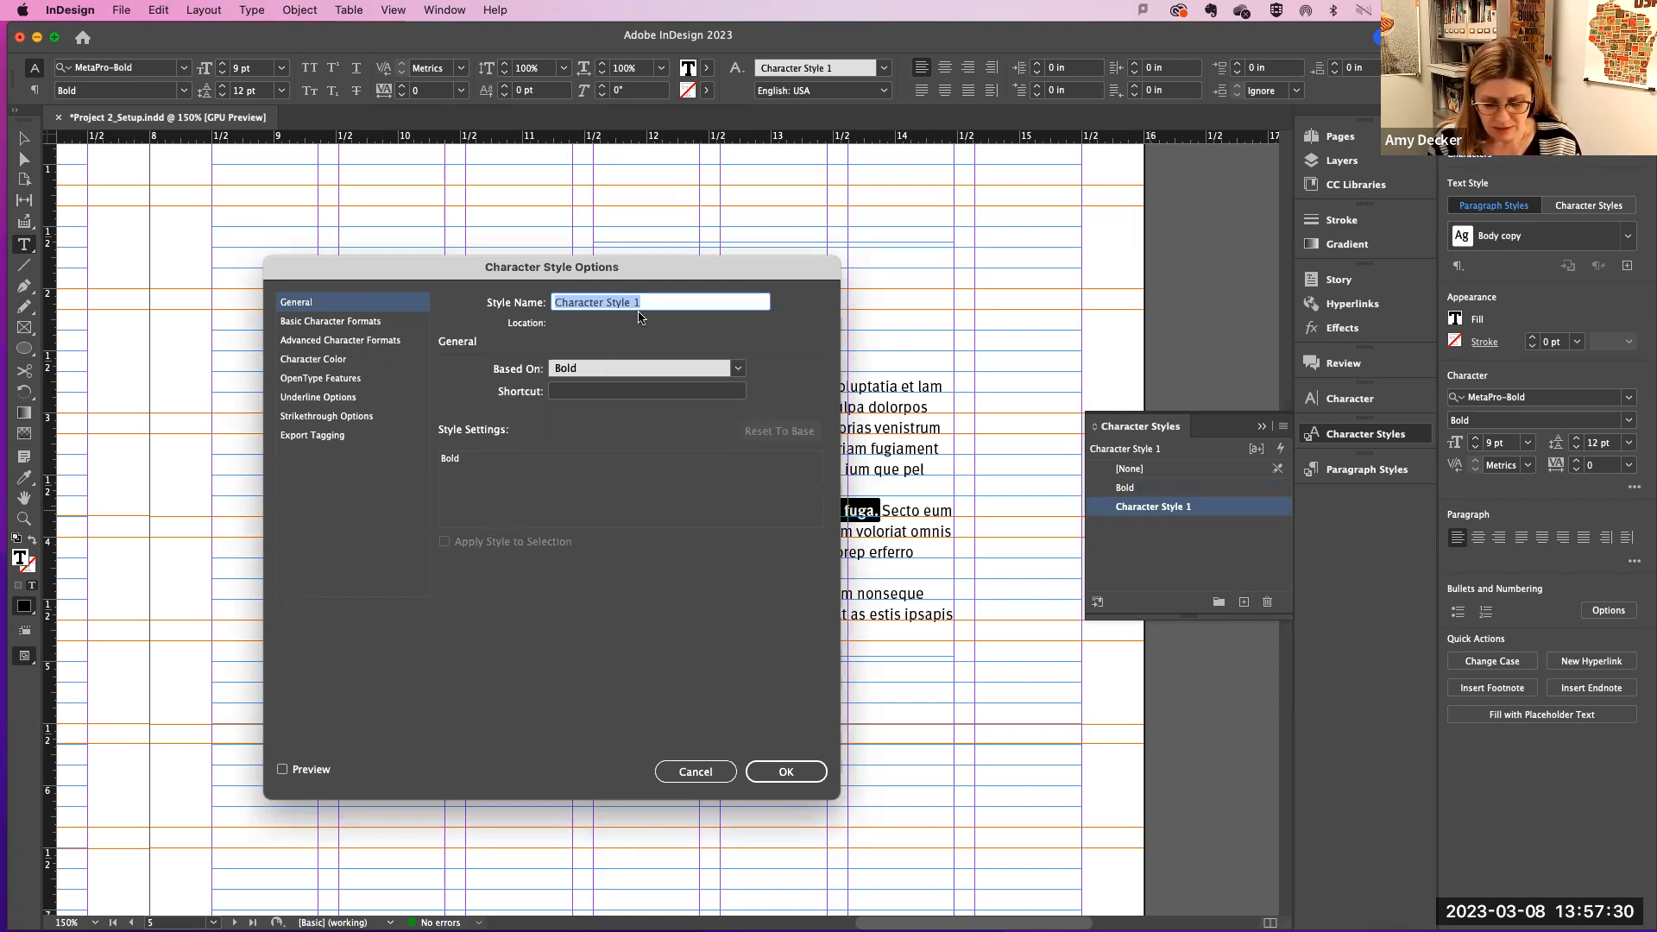
text(italic)
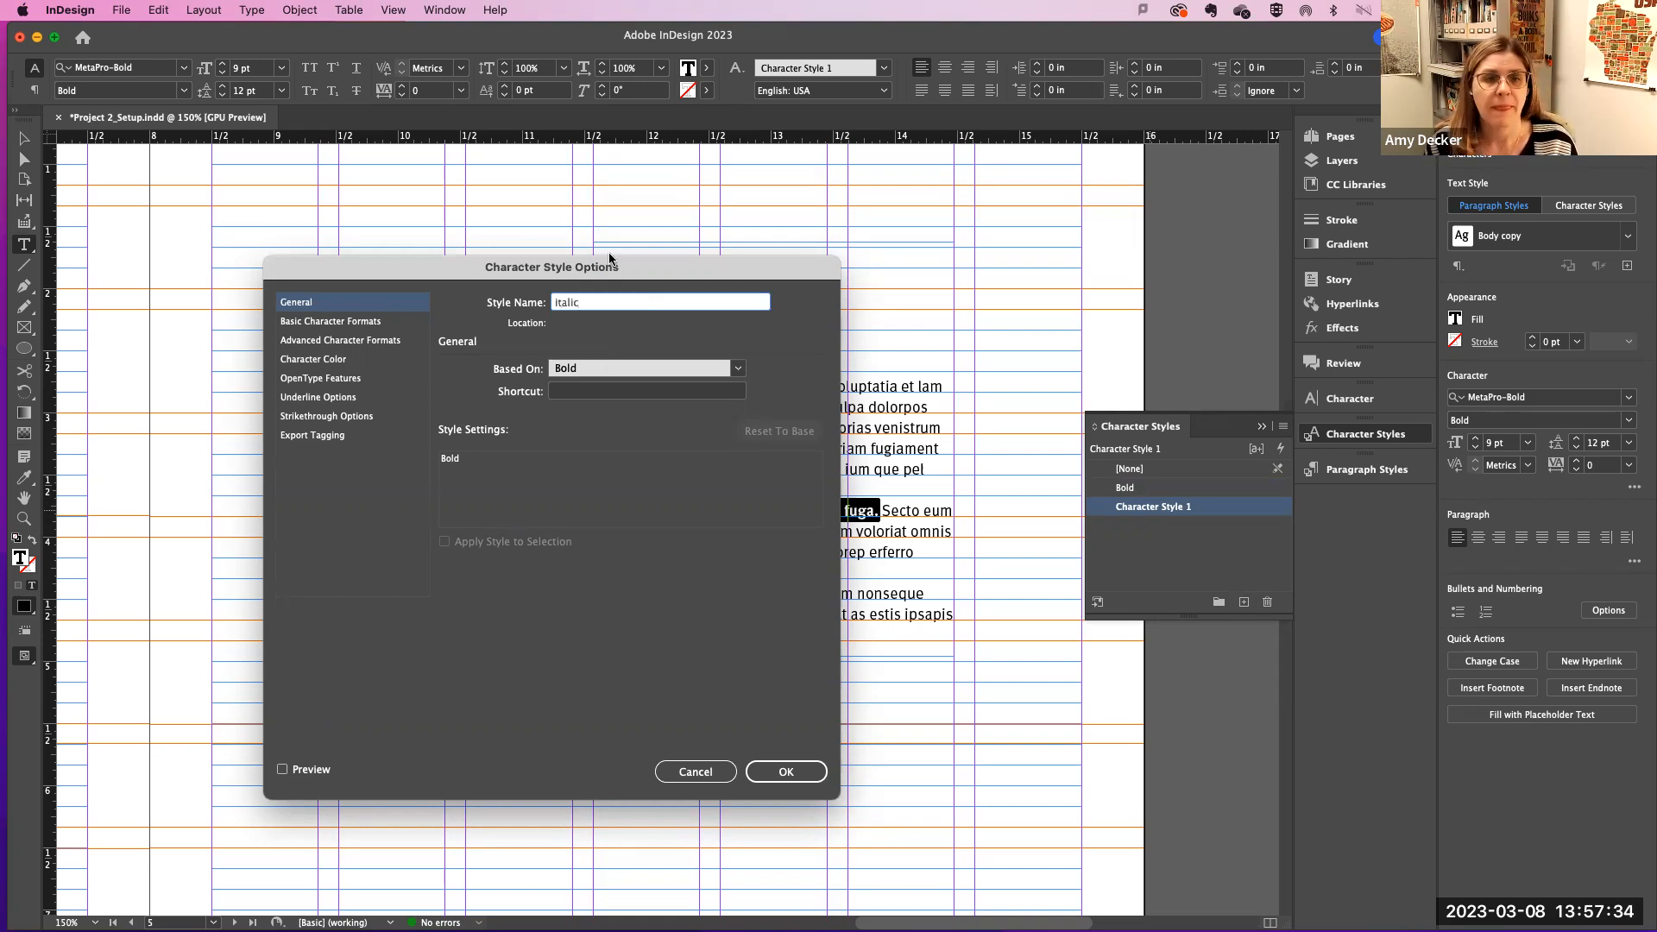
click(598, 367)
click(607, 387)
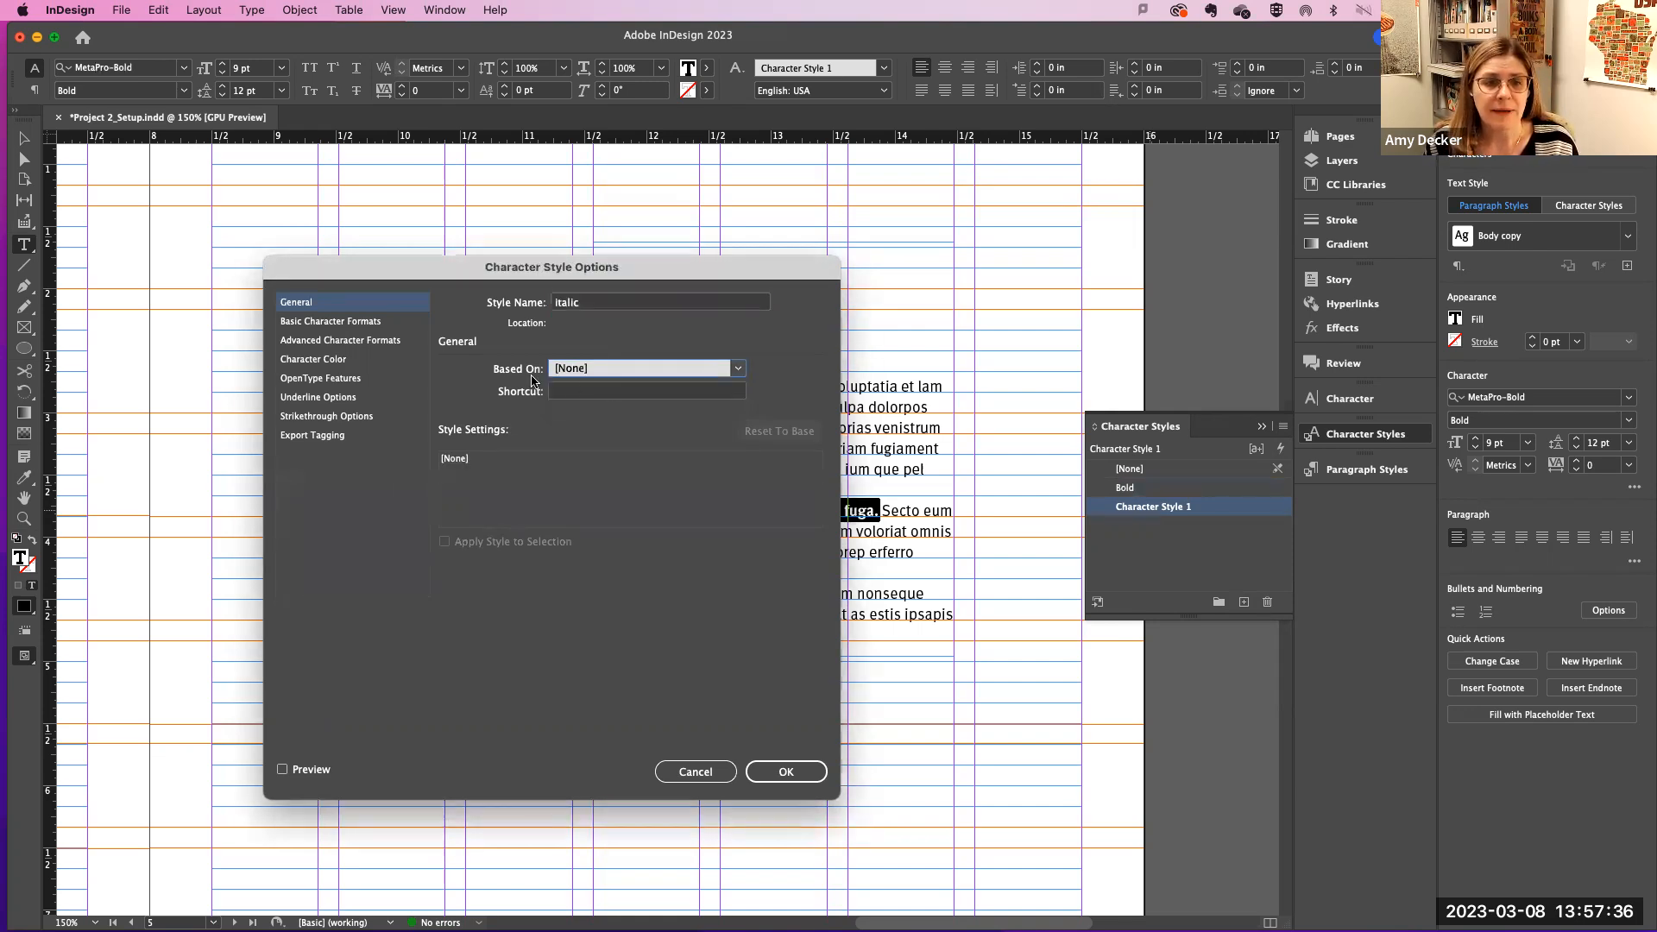
Step: Set the italic character style's font style to Normal Italic and save the style
click(345, 322)
click(681, 400)
scroll(586, 604, down, 10)
scroll(586, 605, down, 5)
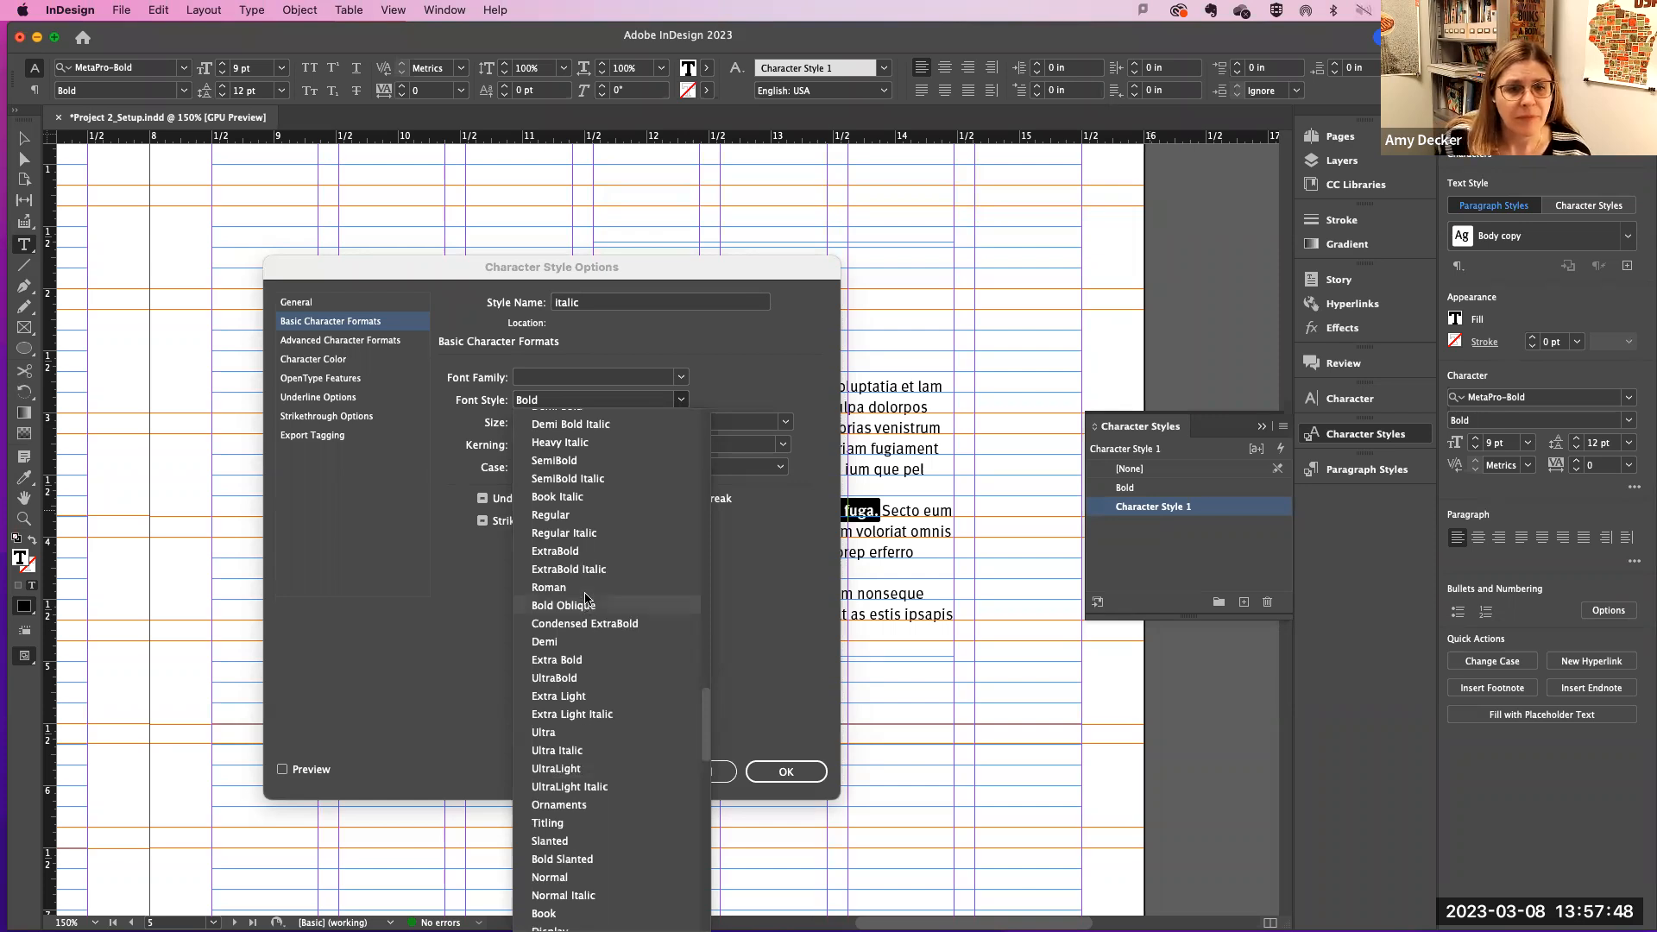
scroll(576, 552, down, 12)
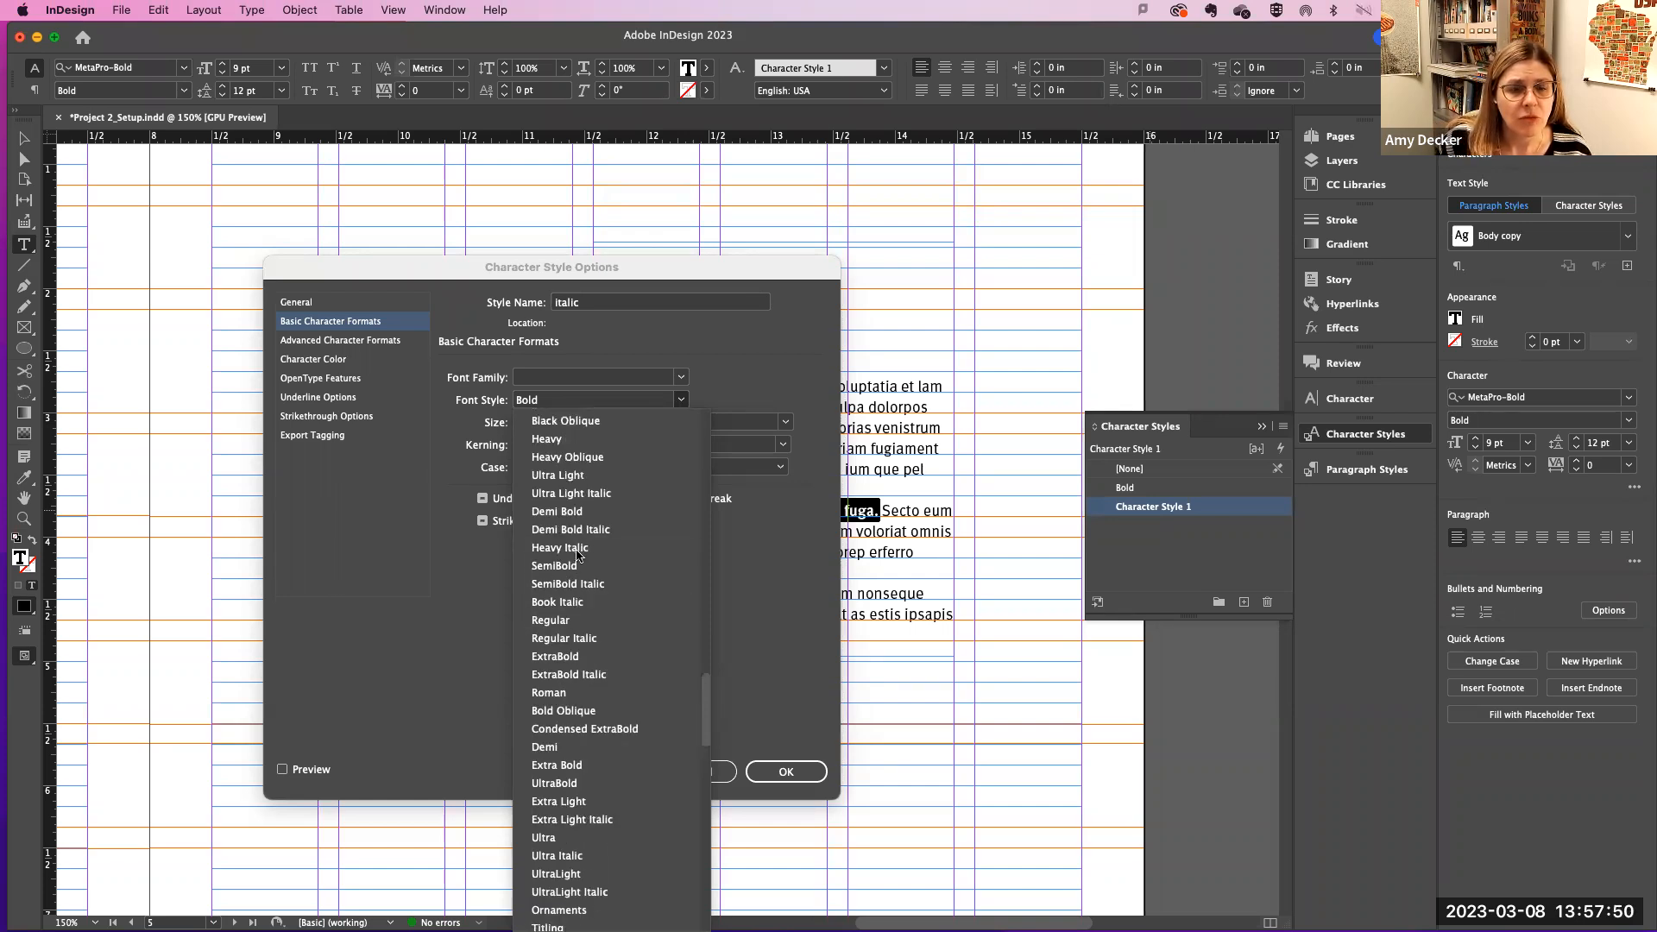
scroll(577, 553, down, 12)
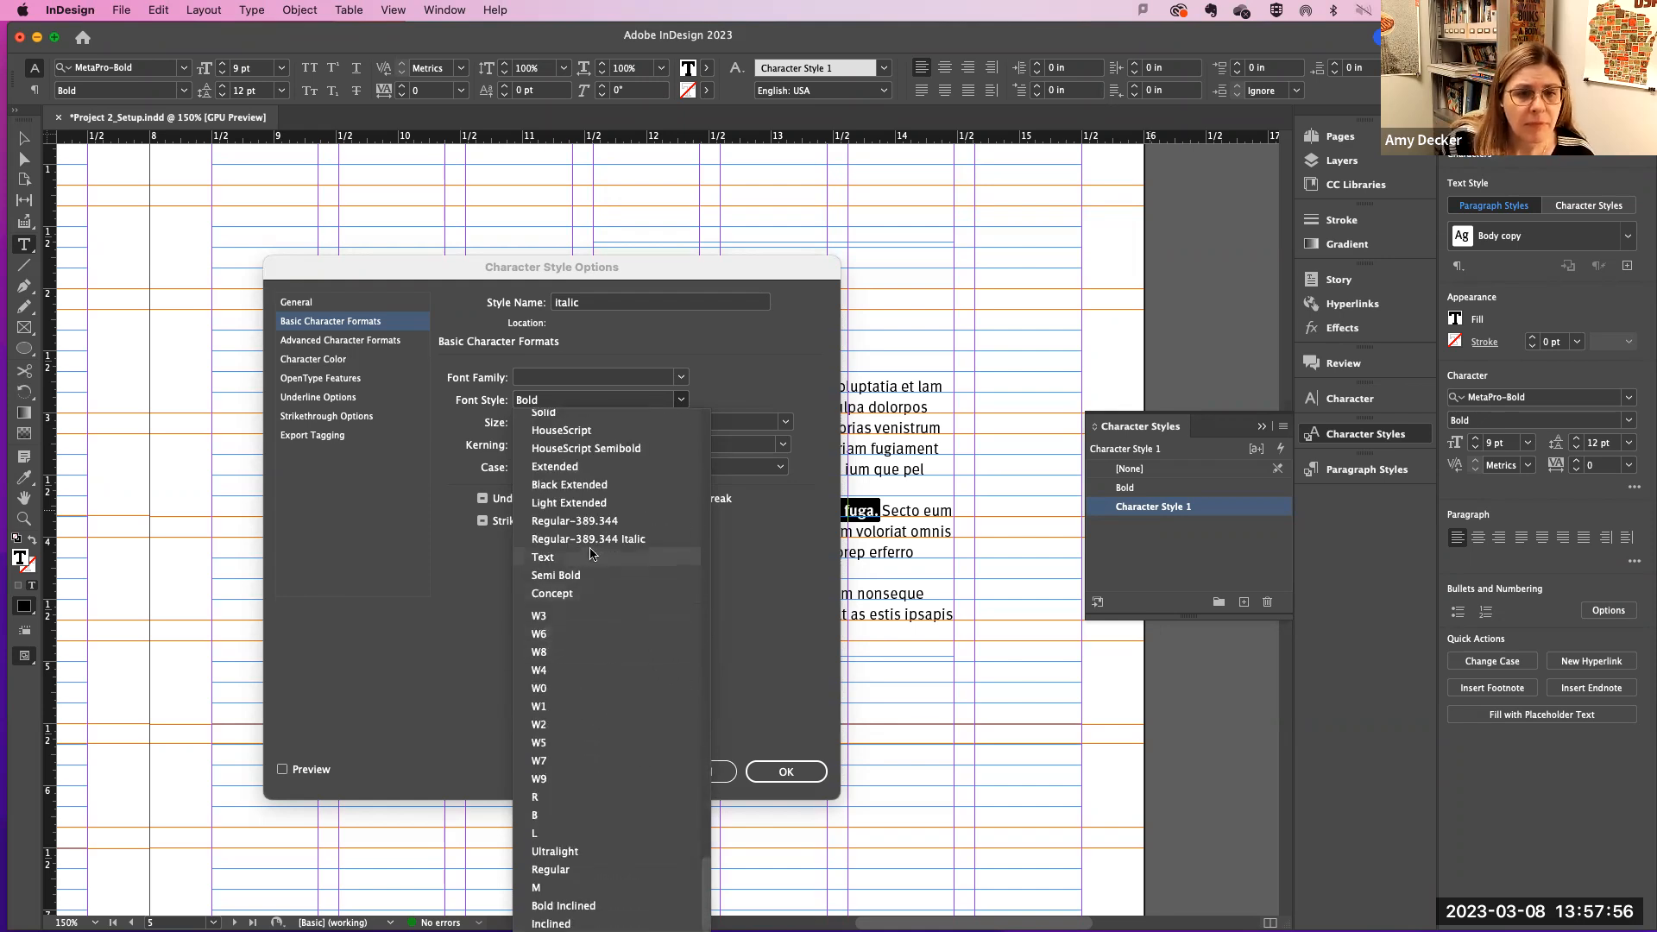
scroll(591, 554, up, 10)
scroll(590, 554, up, 5)
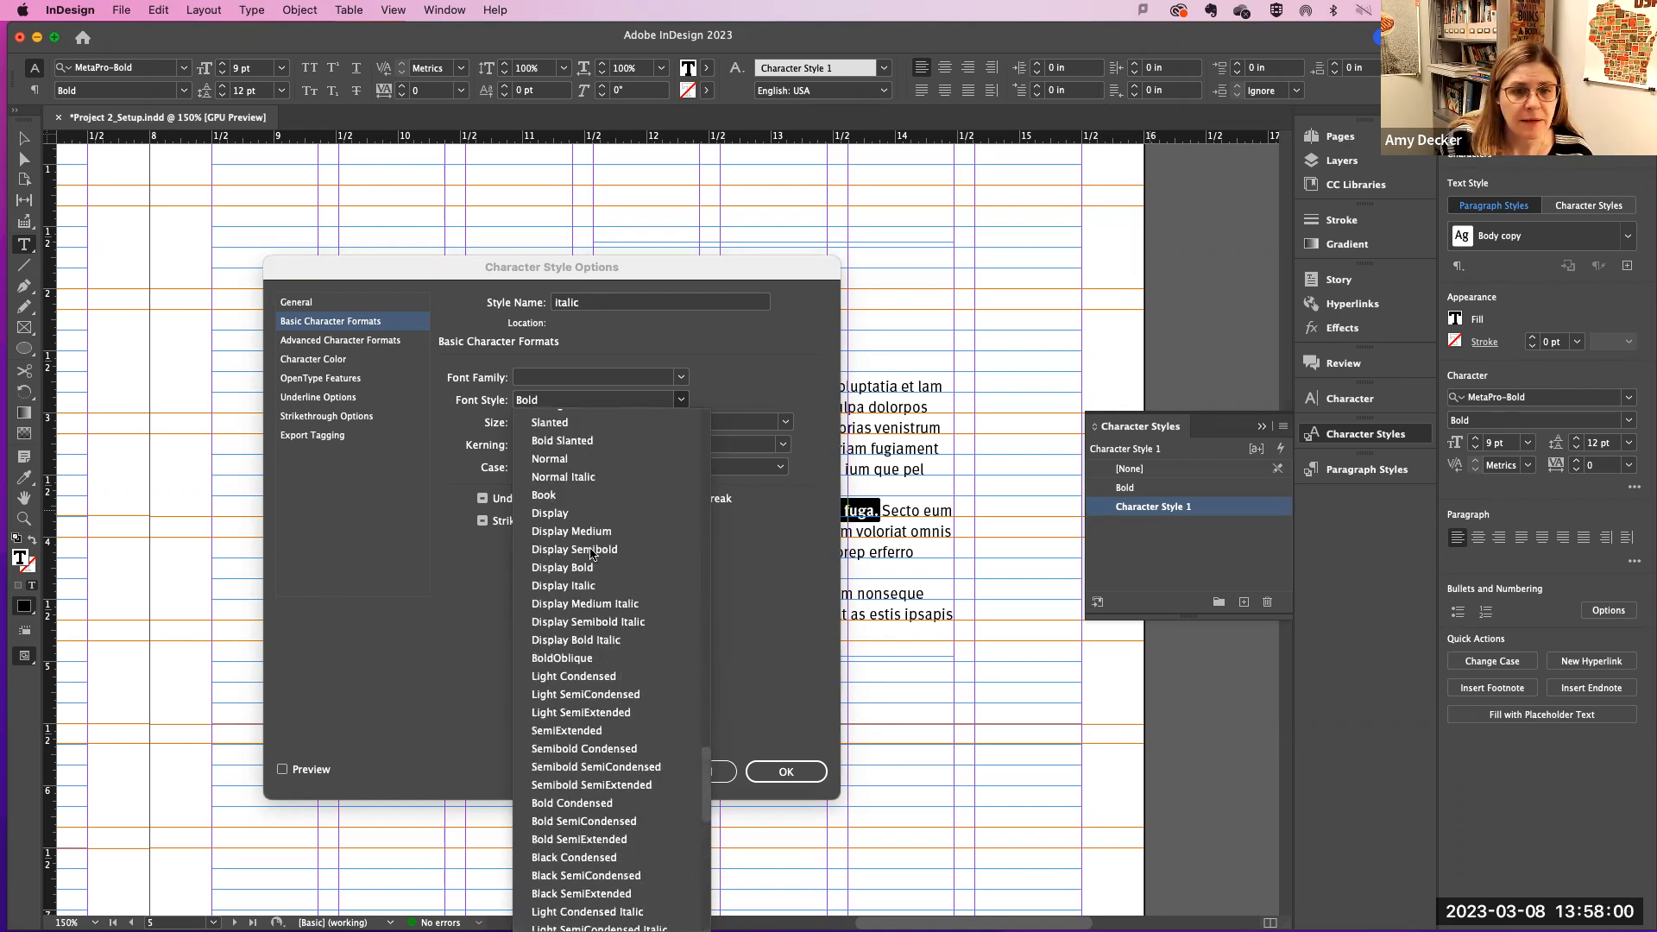
click(578, 477)
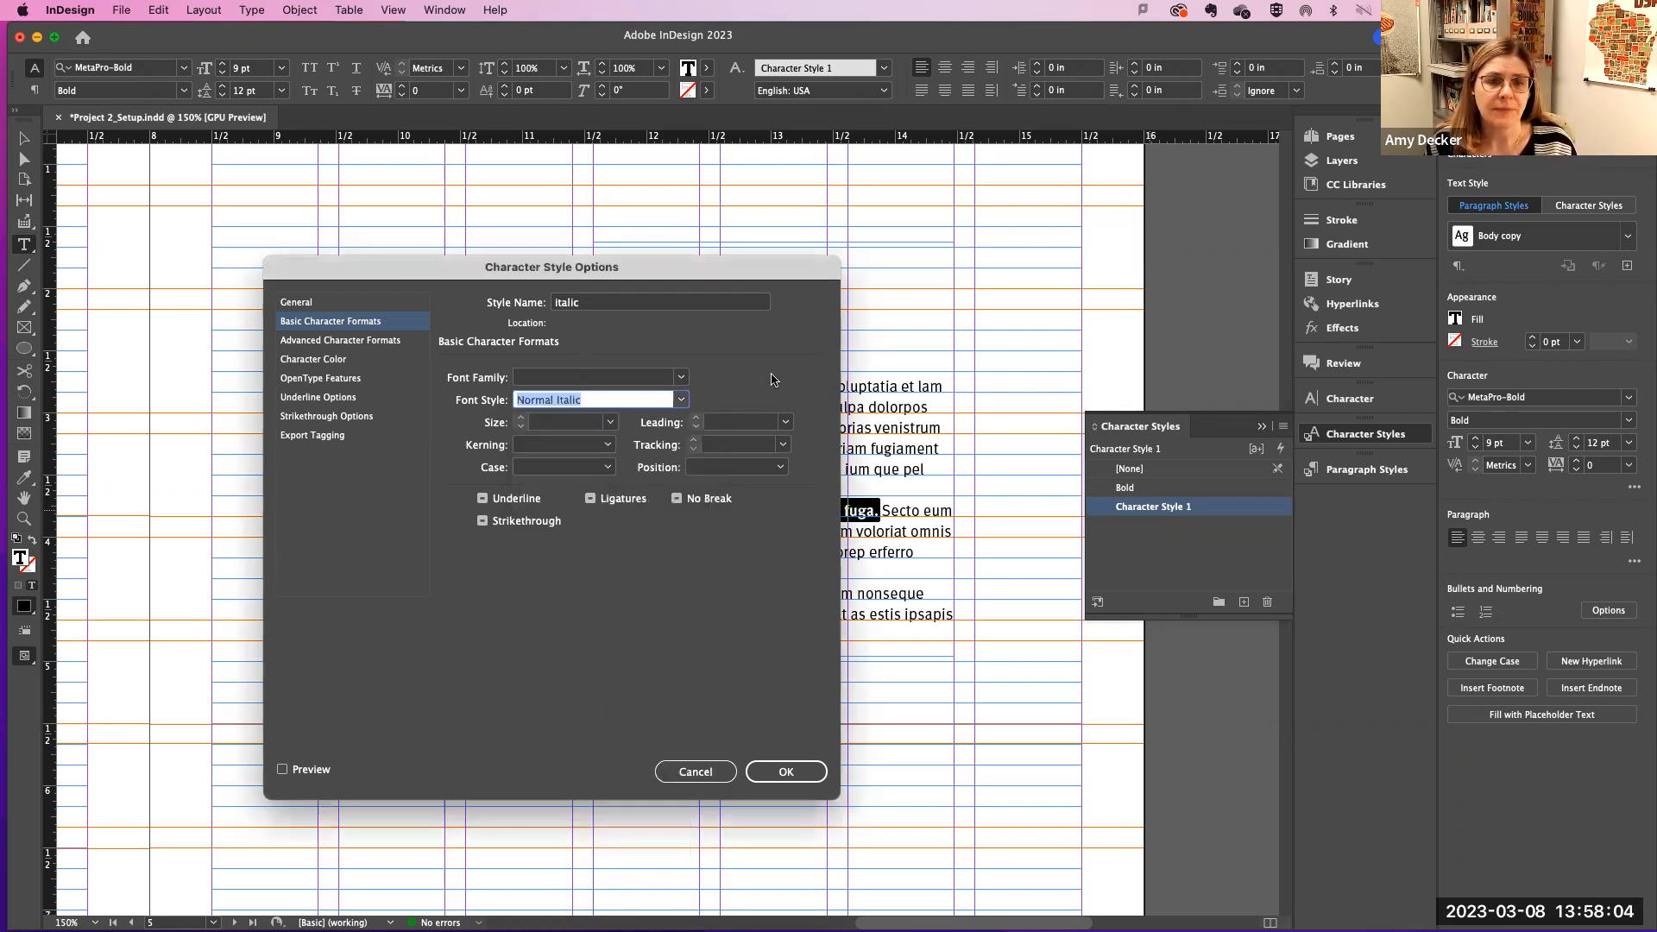
click(781, 772)
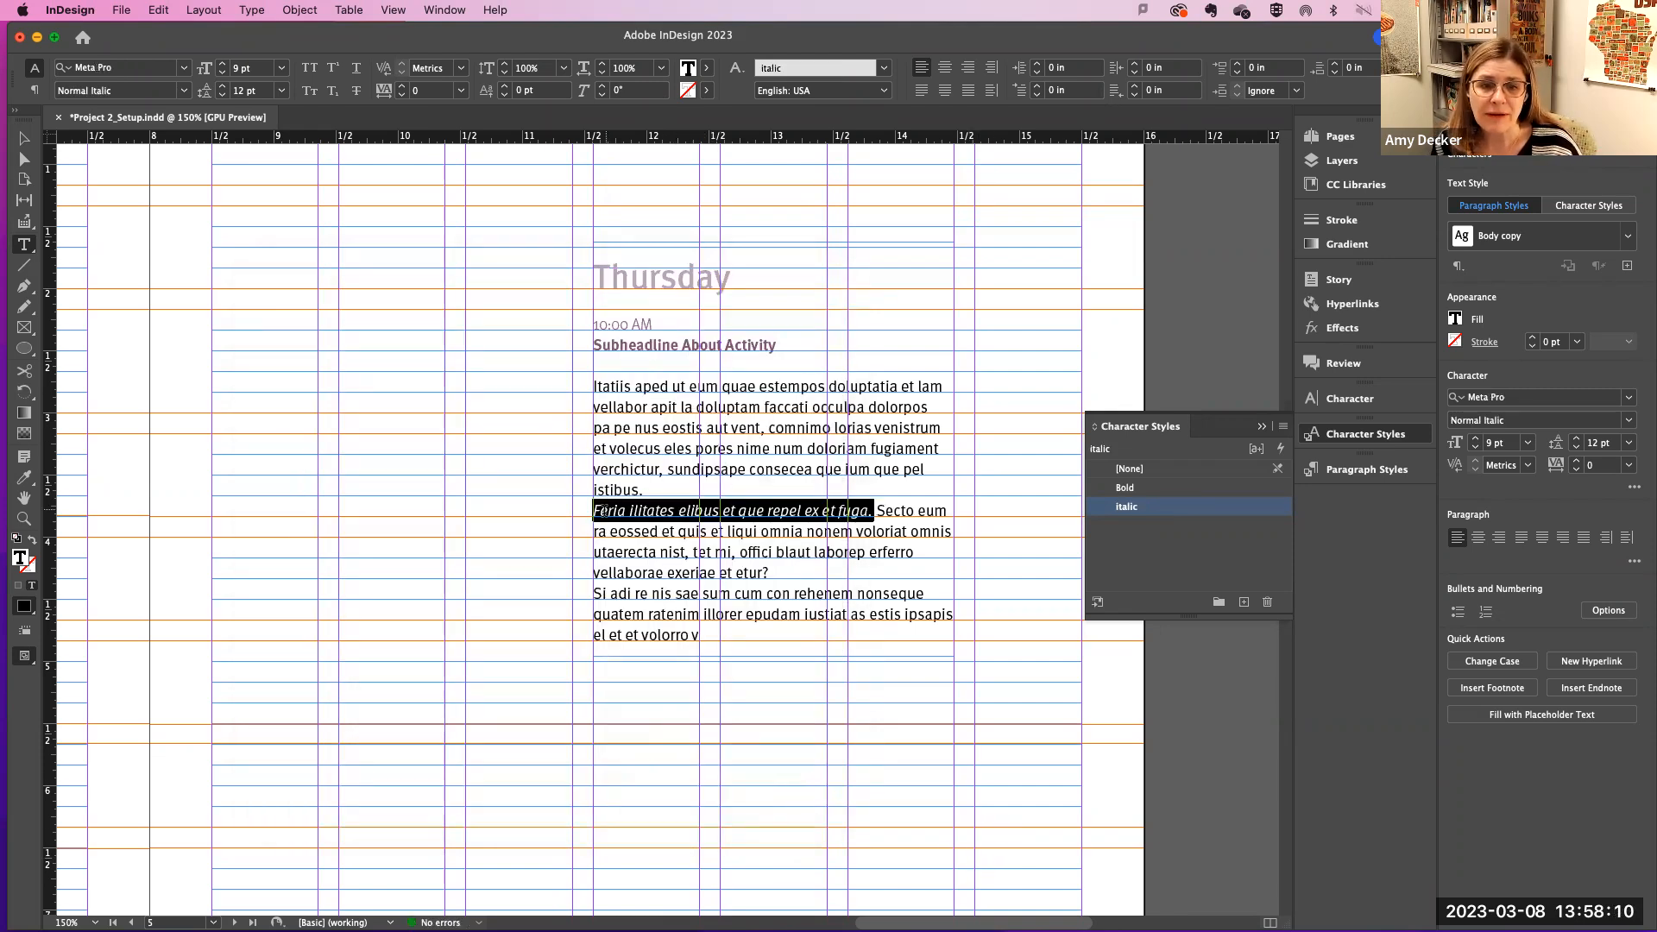
Step: Apply the Bold character style to the words "quae estempos" in the first body paragraph
click(608, 510)
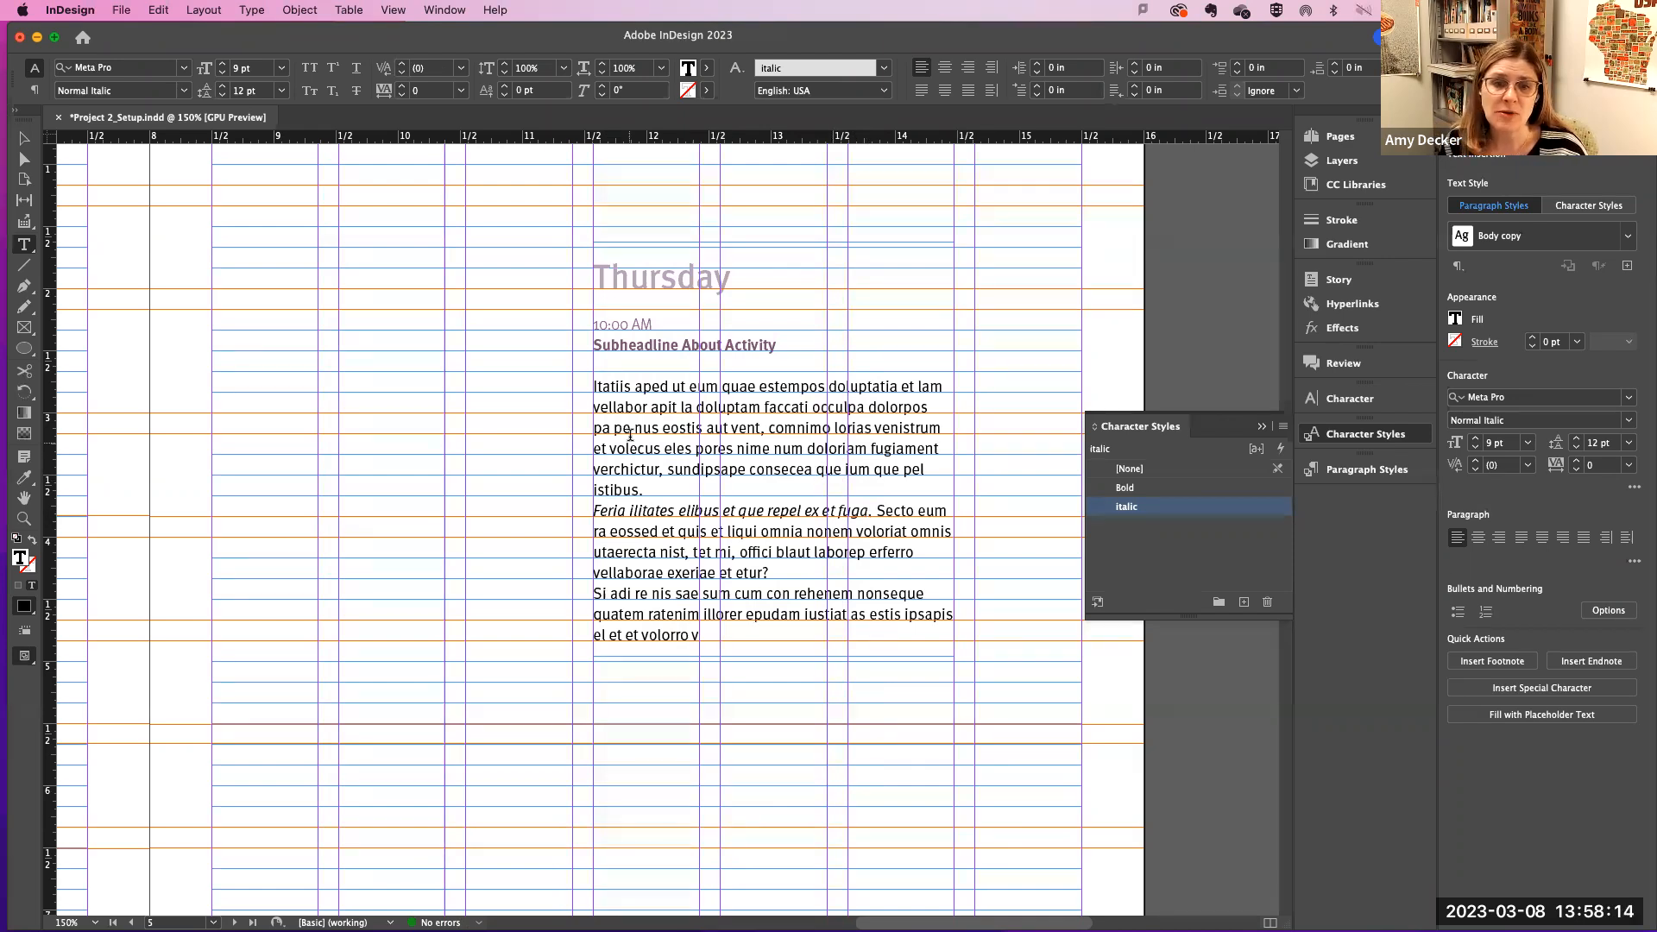
drag(722, 386, 827, 390)
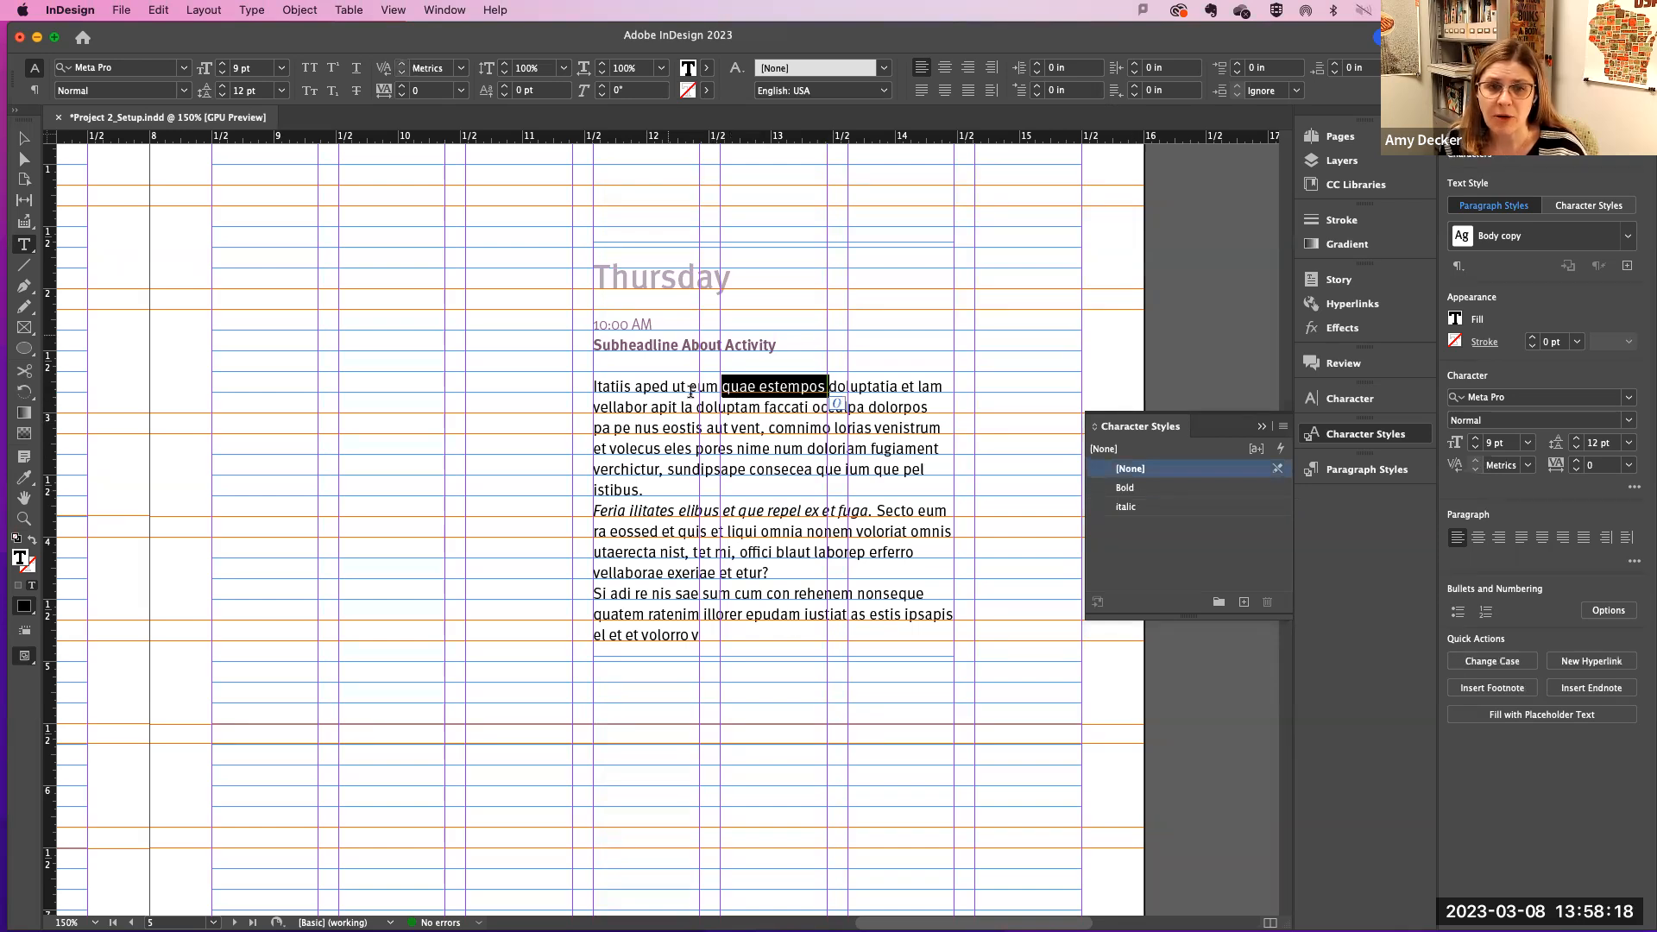
click(1125, 488)
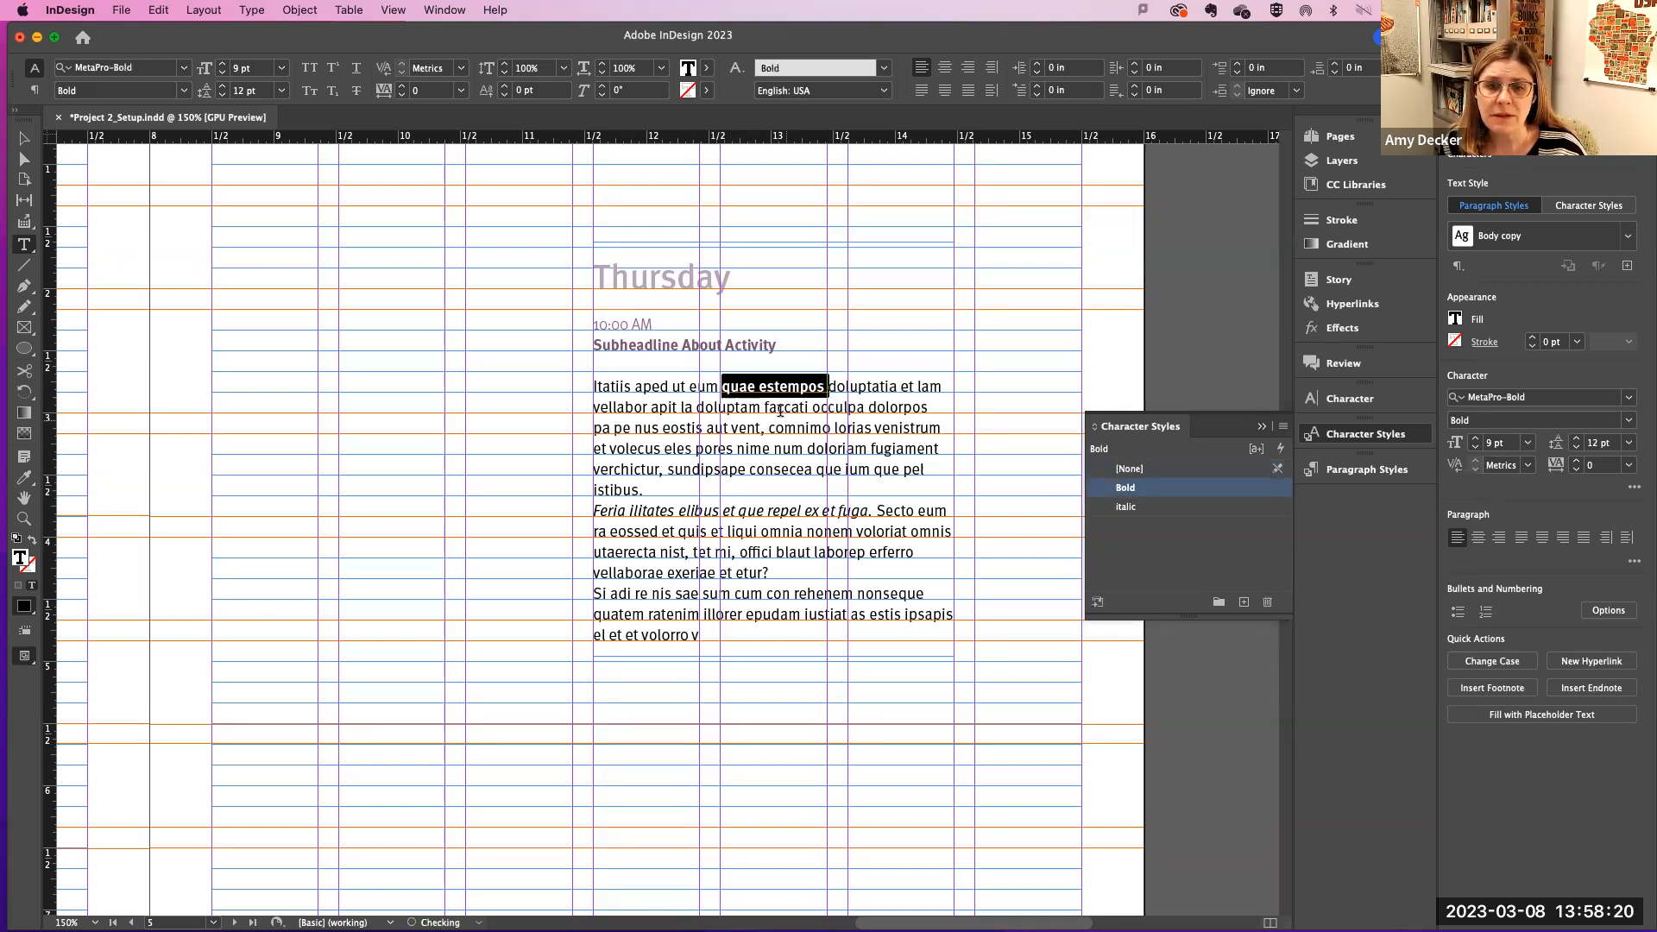
click(796, 453)
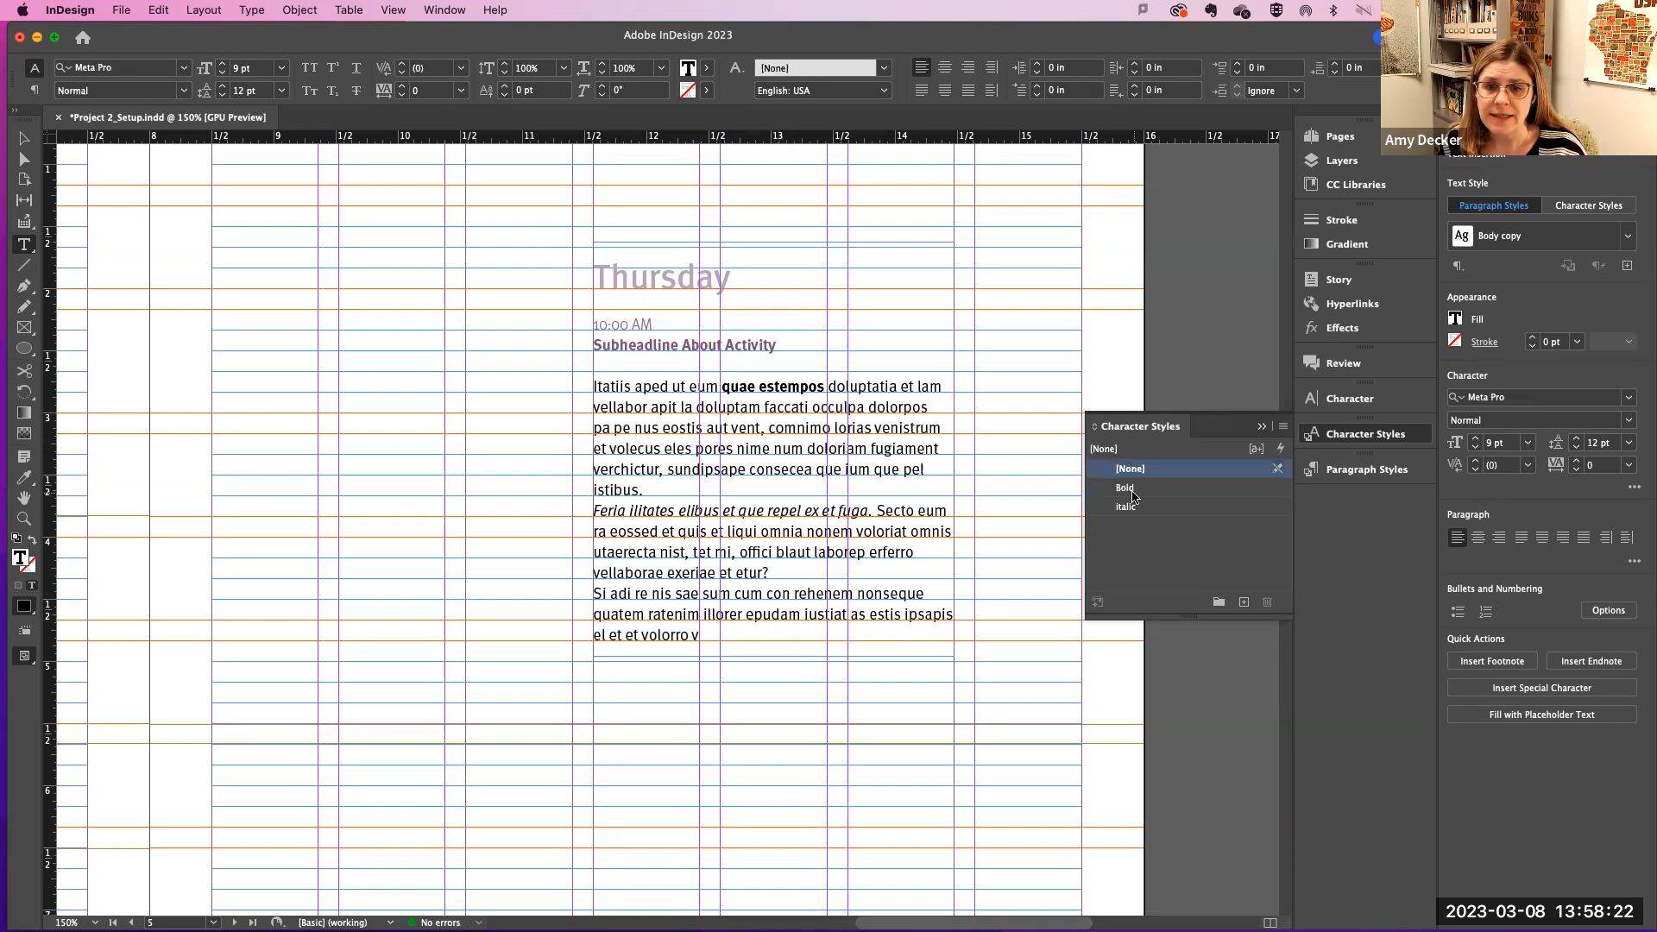
Step: Apply the italic character style to the sentence "Feria ilitates elibus et que repel ex et fuga." in the body copy
drag(594, 512, 875, 524)
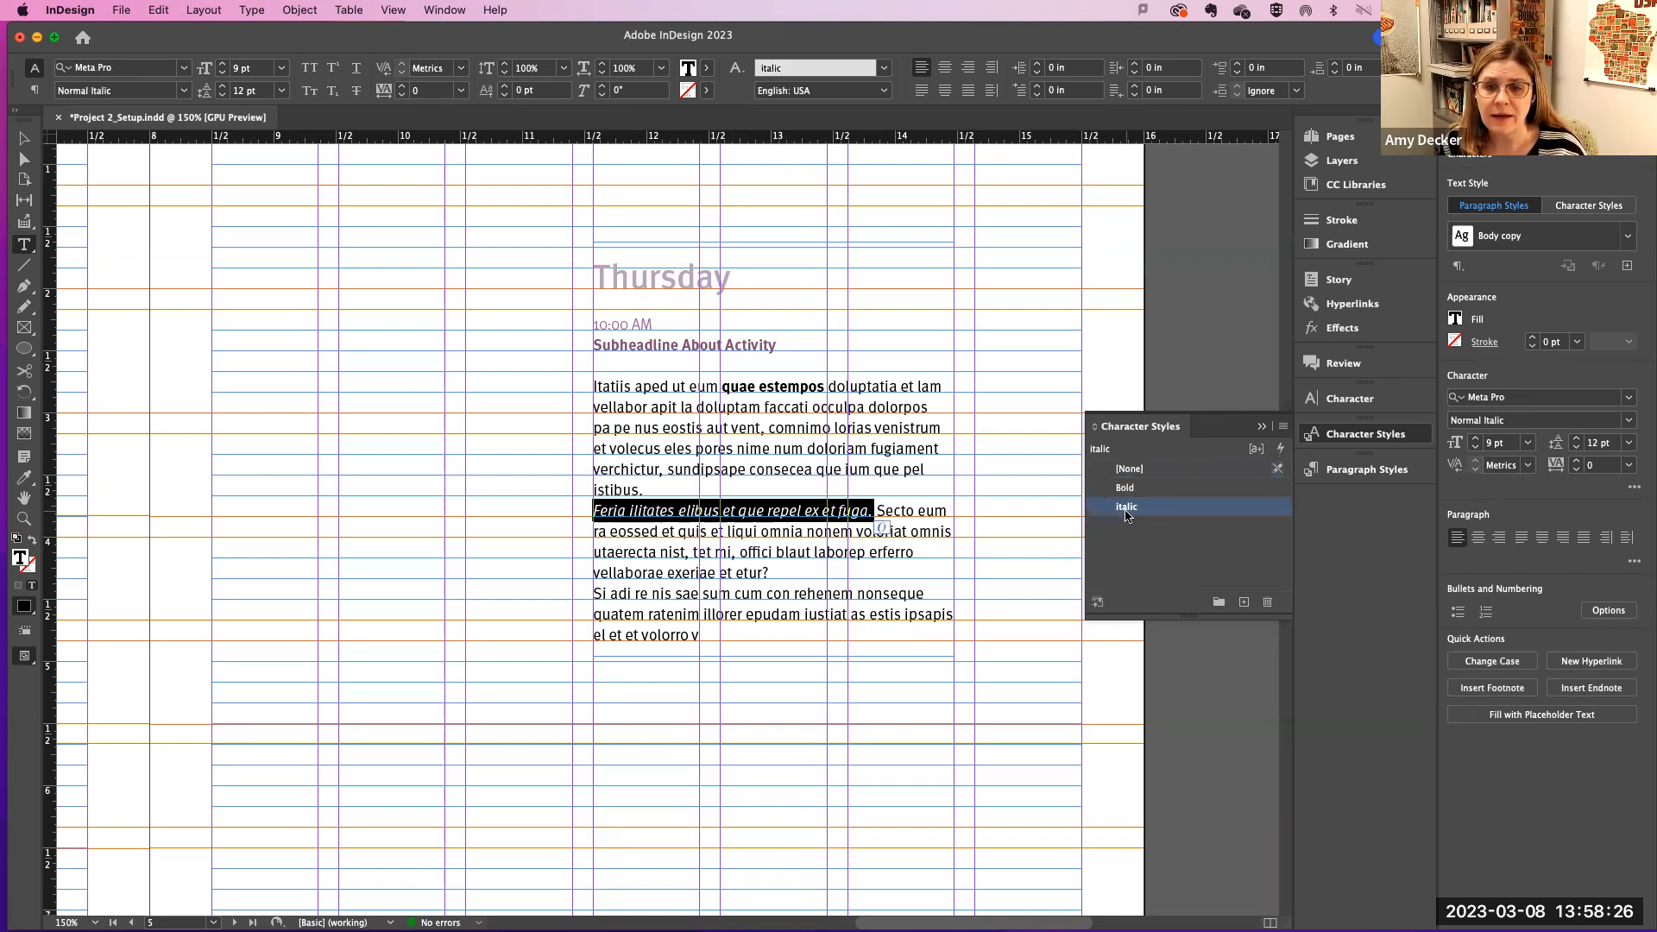
click(797, 553)
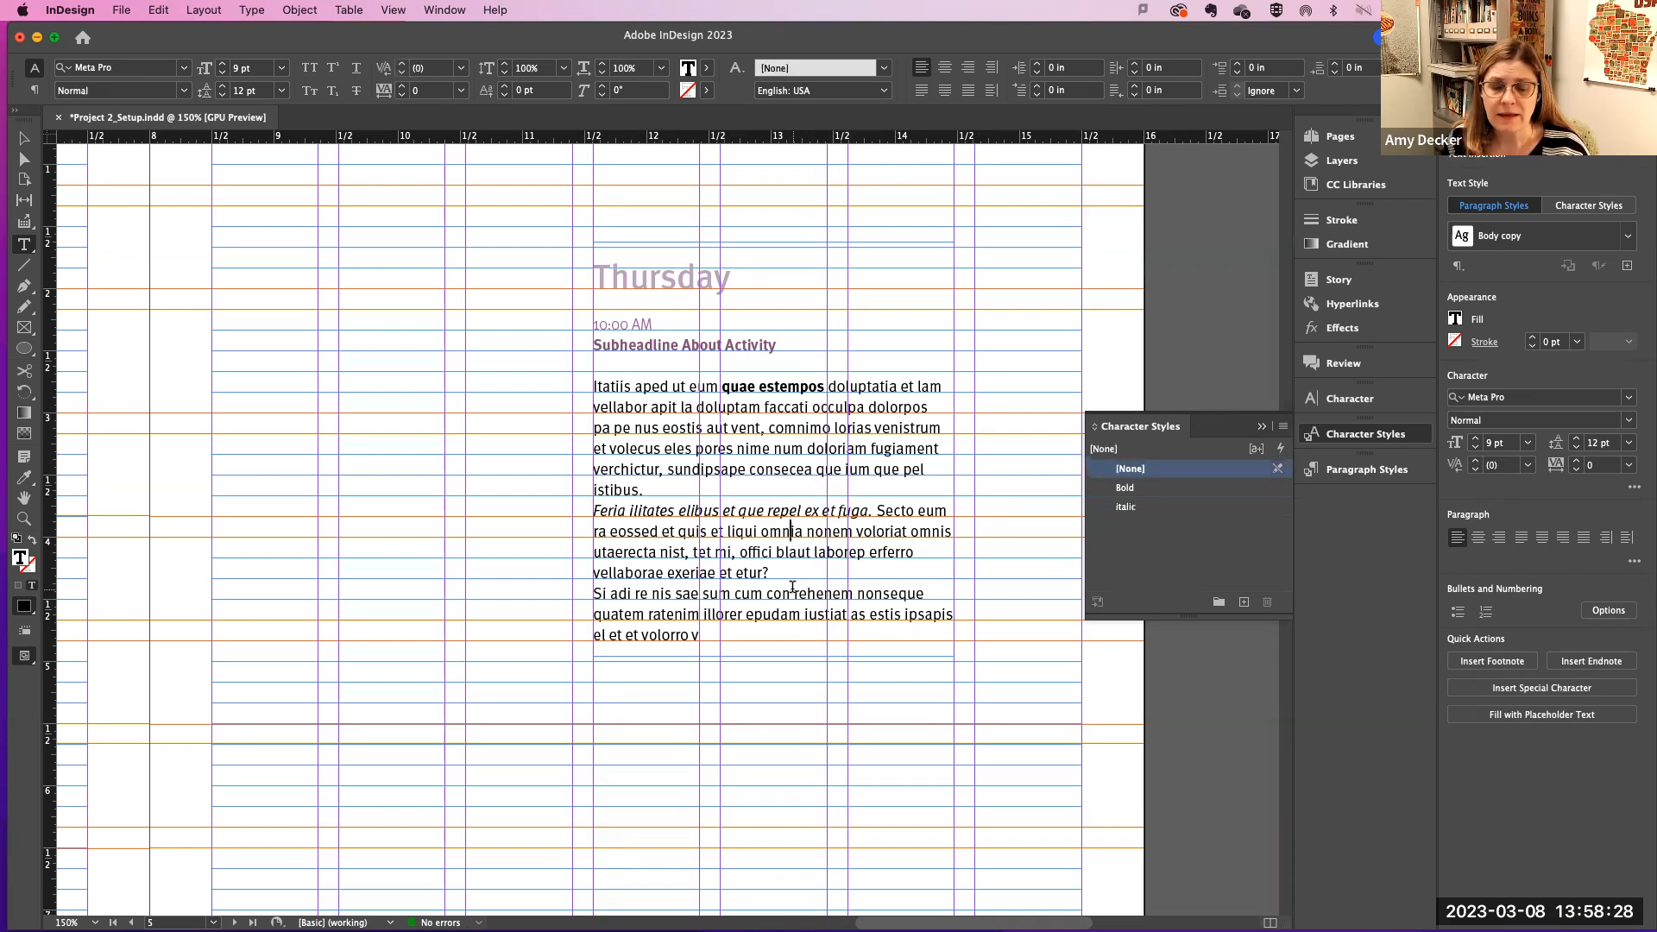
Step: Compare the paragraph style used by the body copy with the character style applied to the word "estempos"
click(1373, 471)
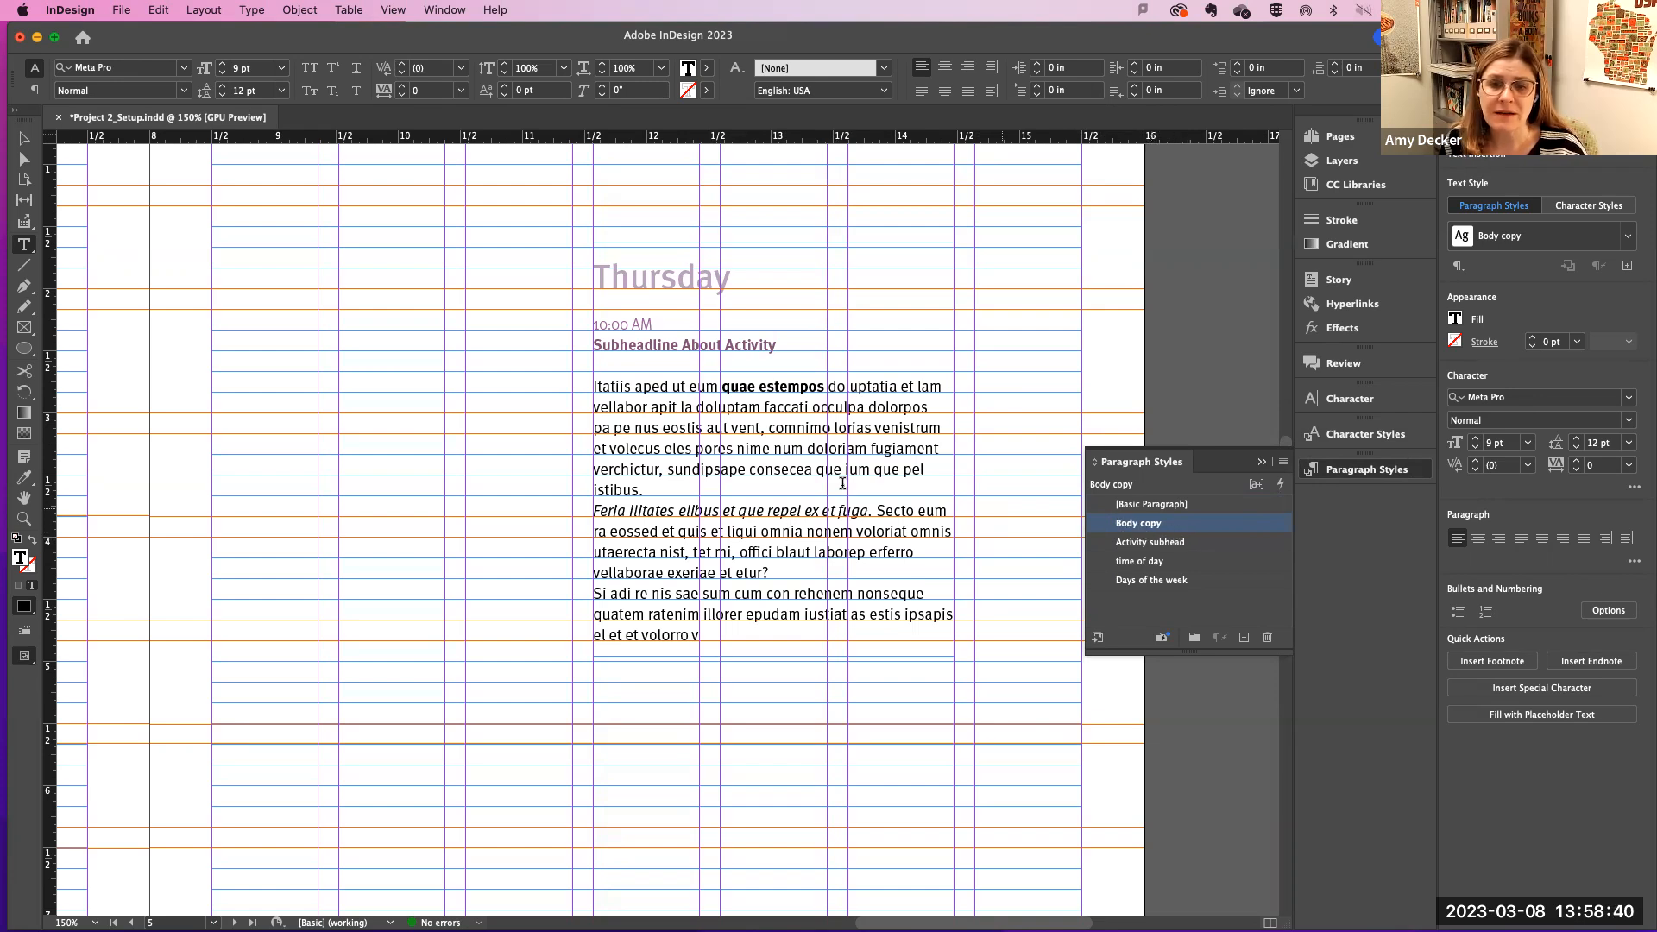
drag(732, 428, 793, 450)
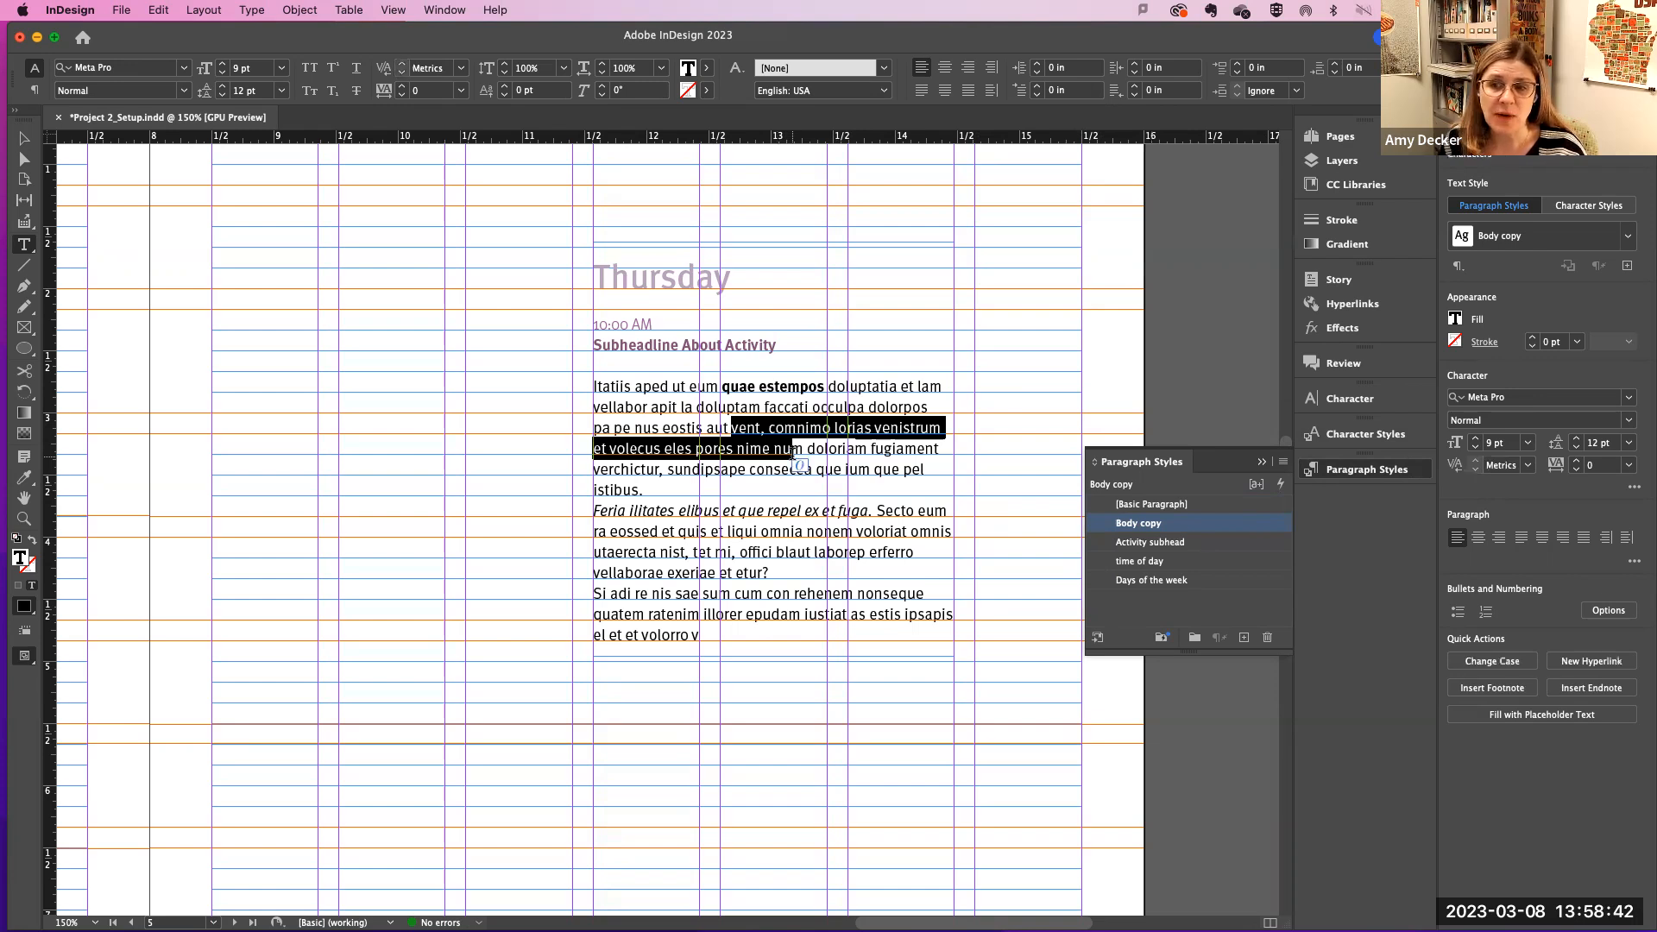
click(782, 386)
double_click(782, 385)
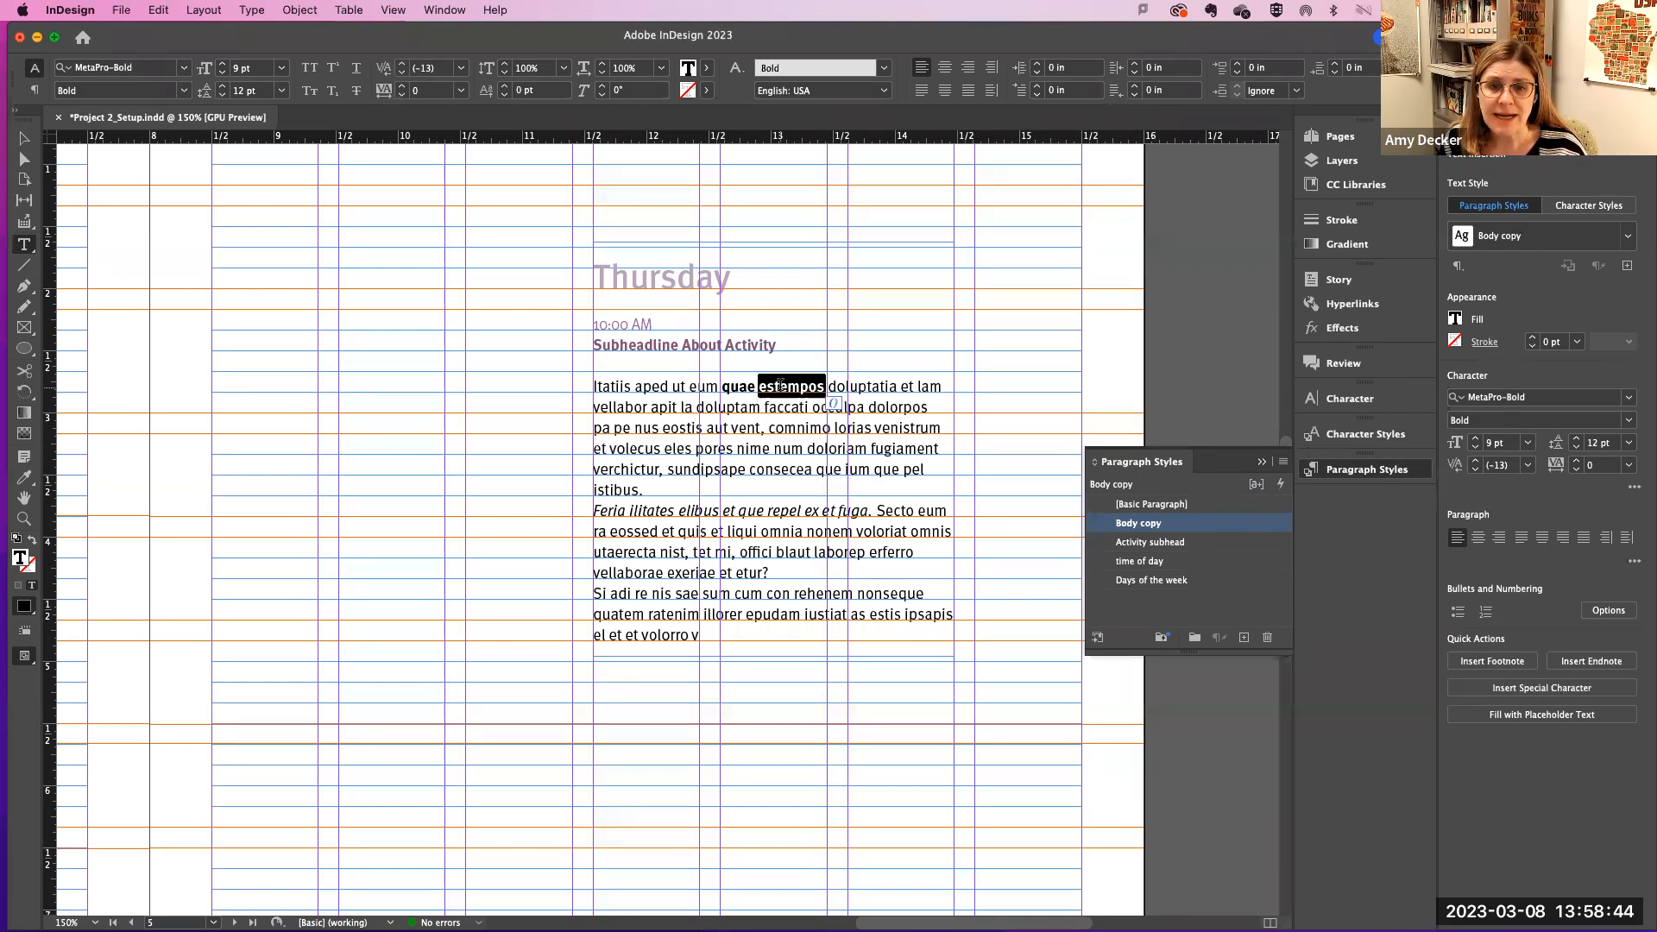
click(1364, 434)
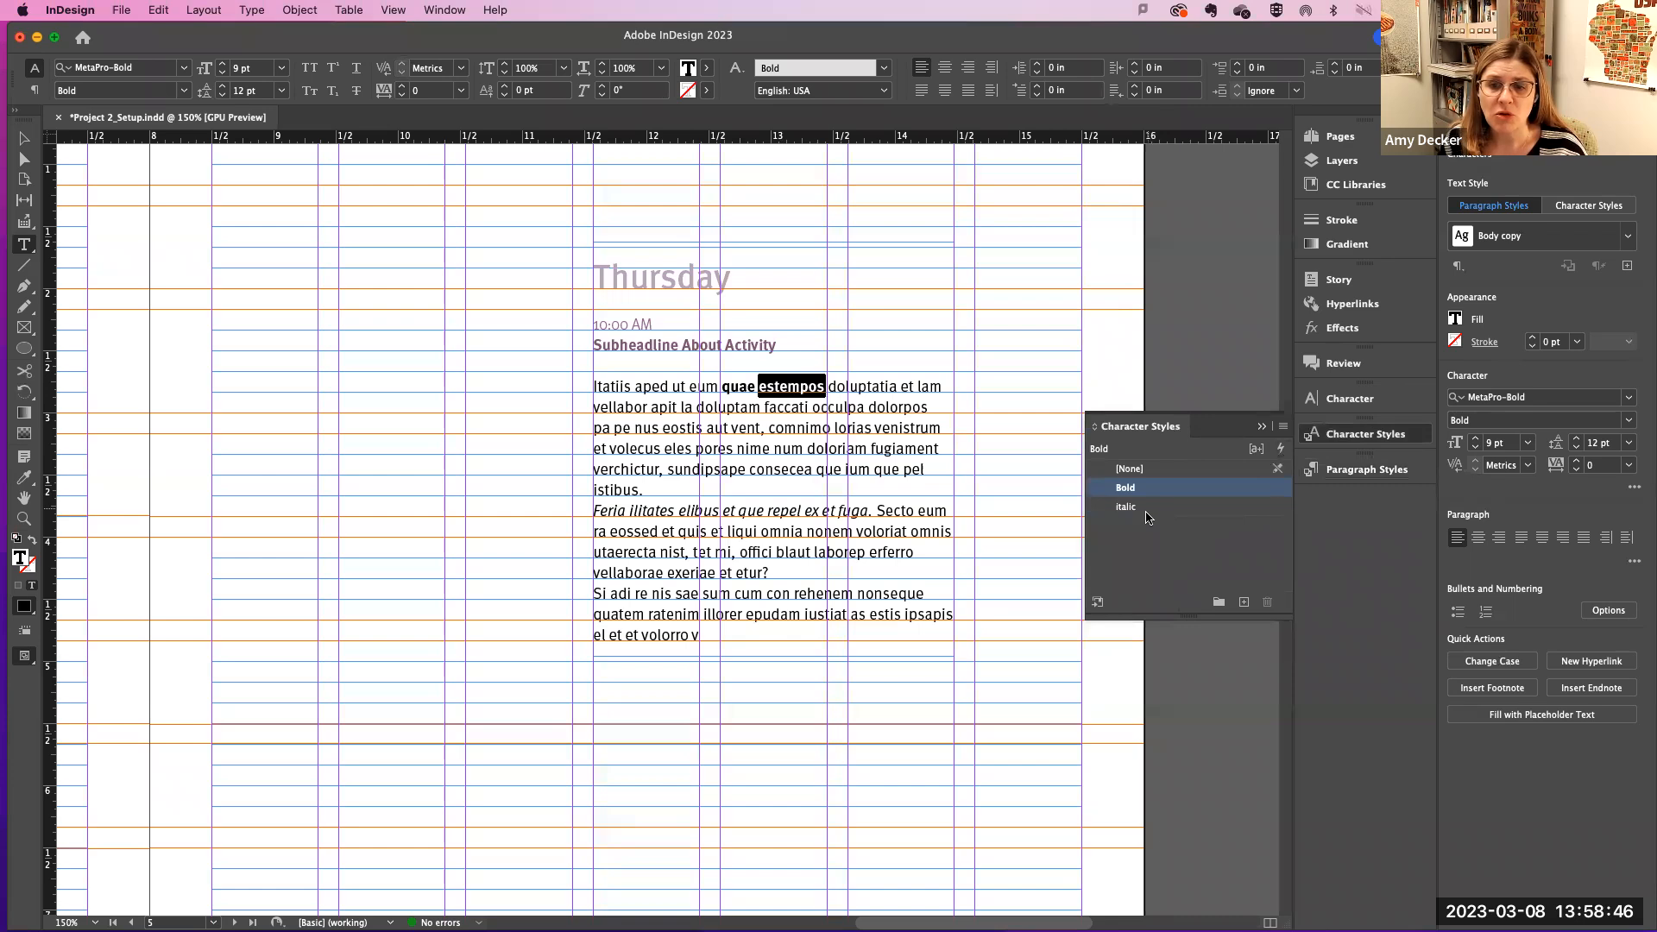
click(789, 529)
scroll(826, 520, down, 2)
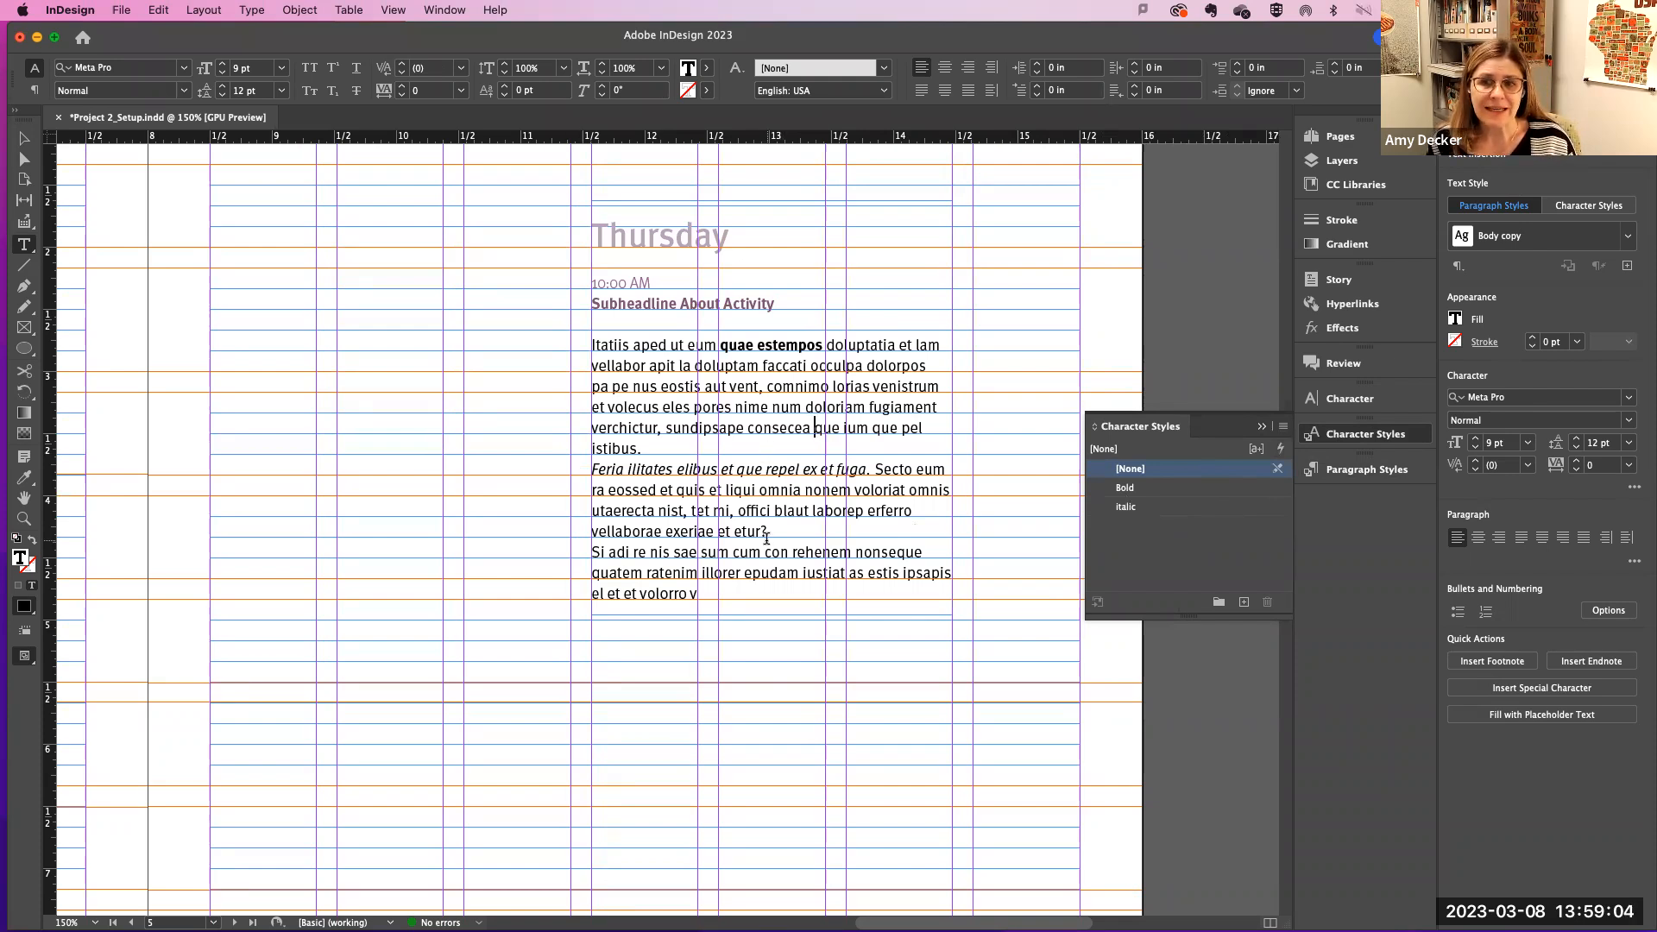
Step: On page 2, move the "36" title frame outward to about X 0.7 in, Y 0.5 in
key(super+minus)
key(super+minus)
key(super+minus)
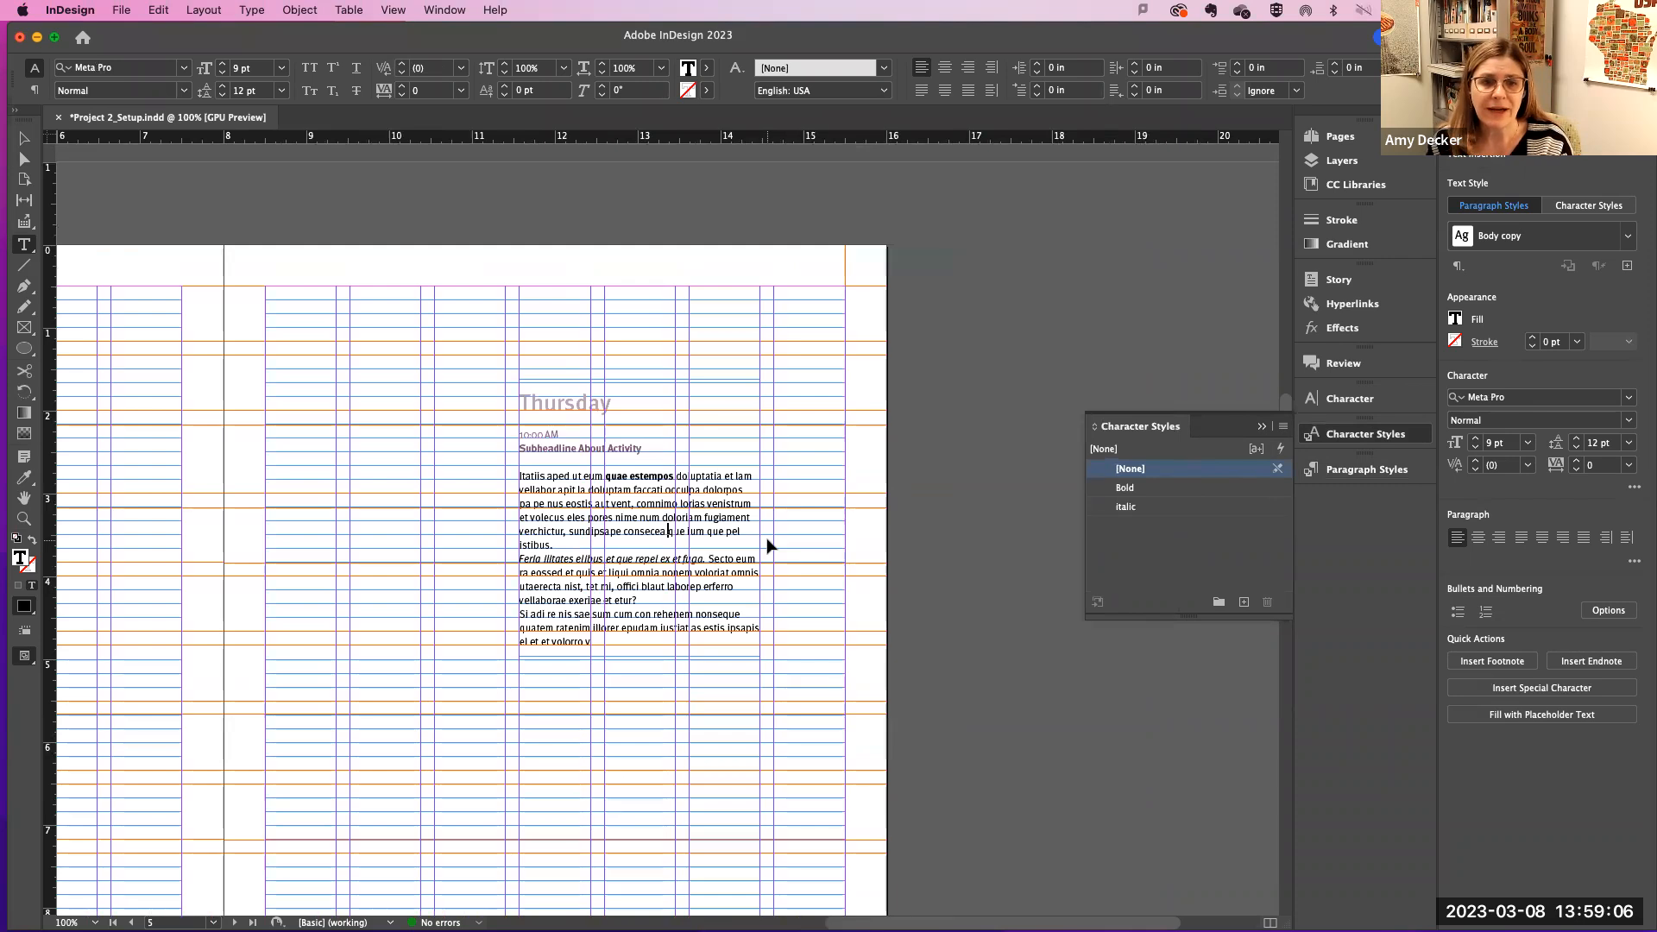
scroll(773, 546, left, 5)
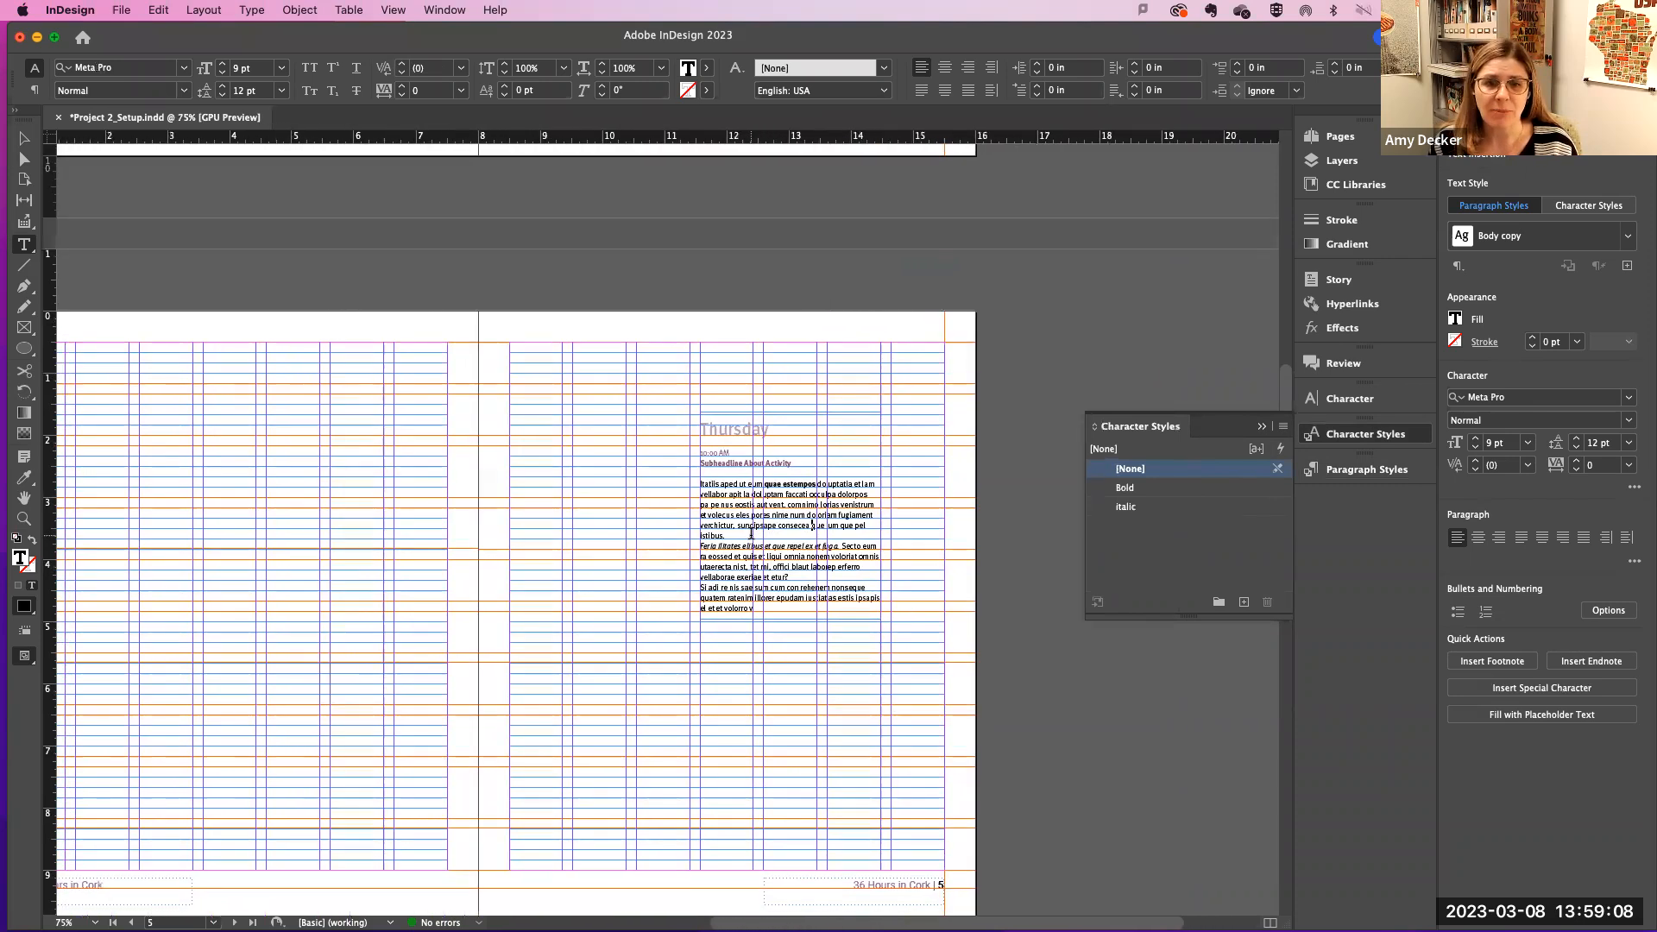
scroll(765, 542, down, 2)
scroll(765, 542, left, 2)
scroll(768, 542, up, 10)
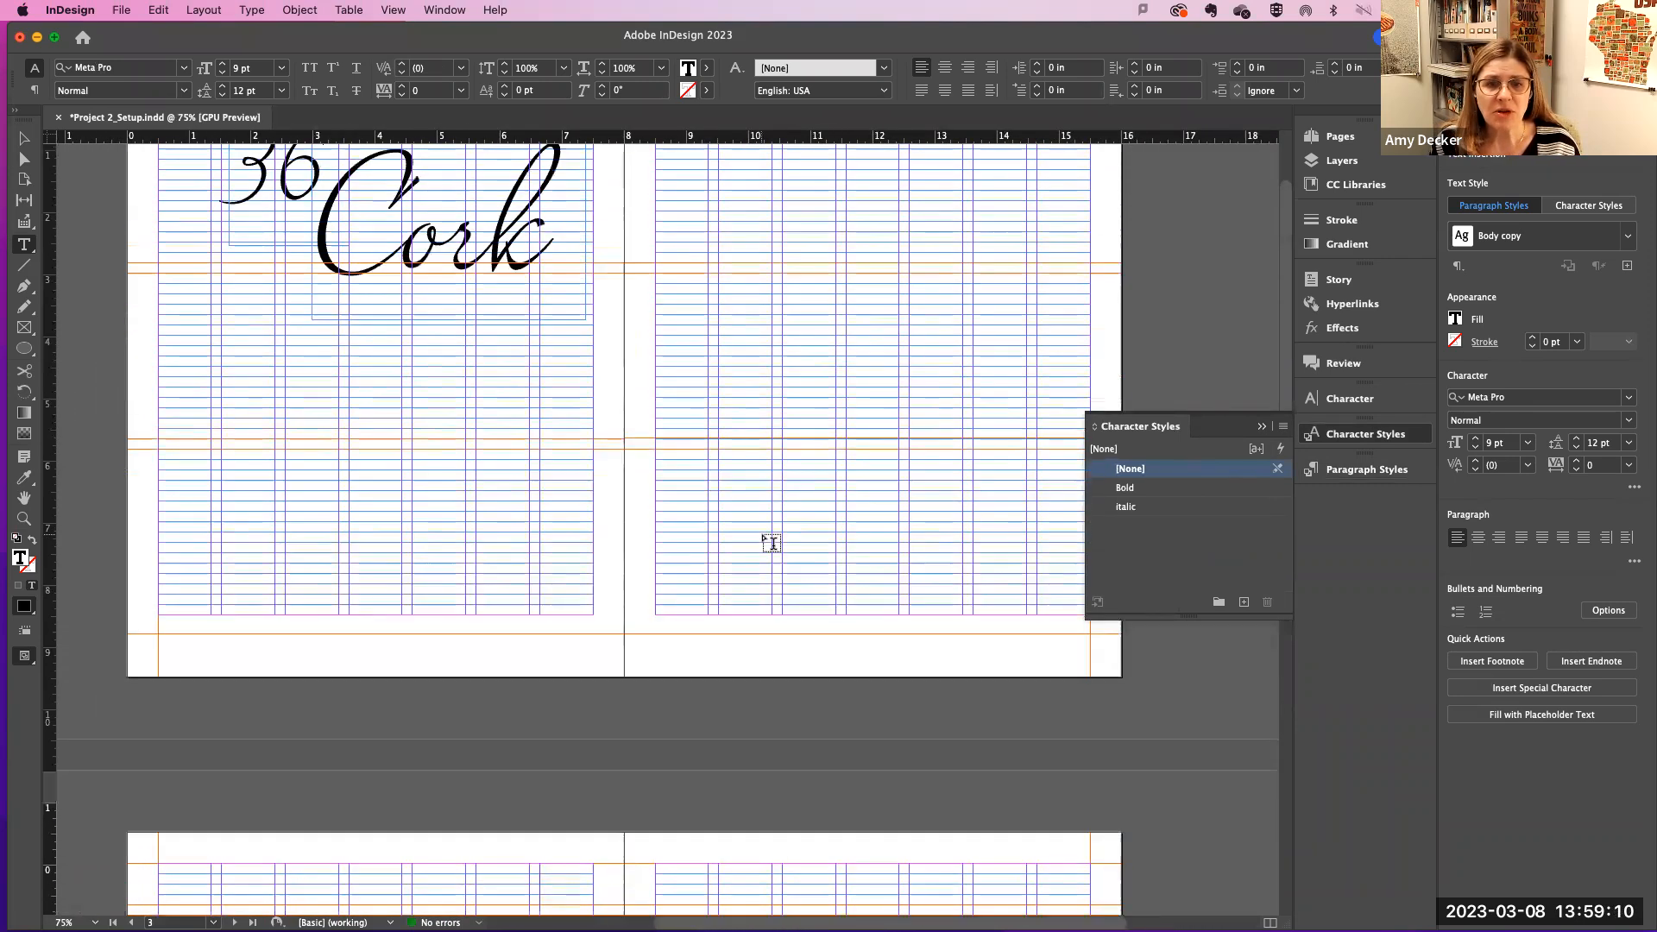
scroll(771, 542, left, 2)
scroll(760, 544, down, 1)
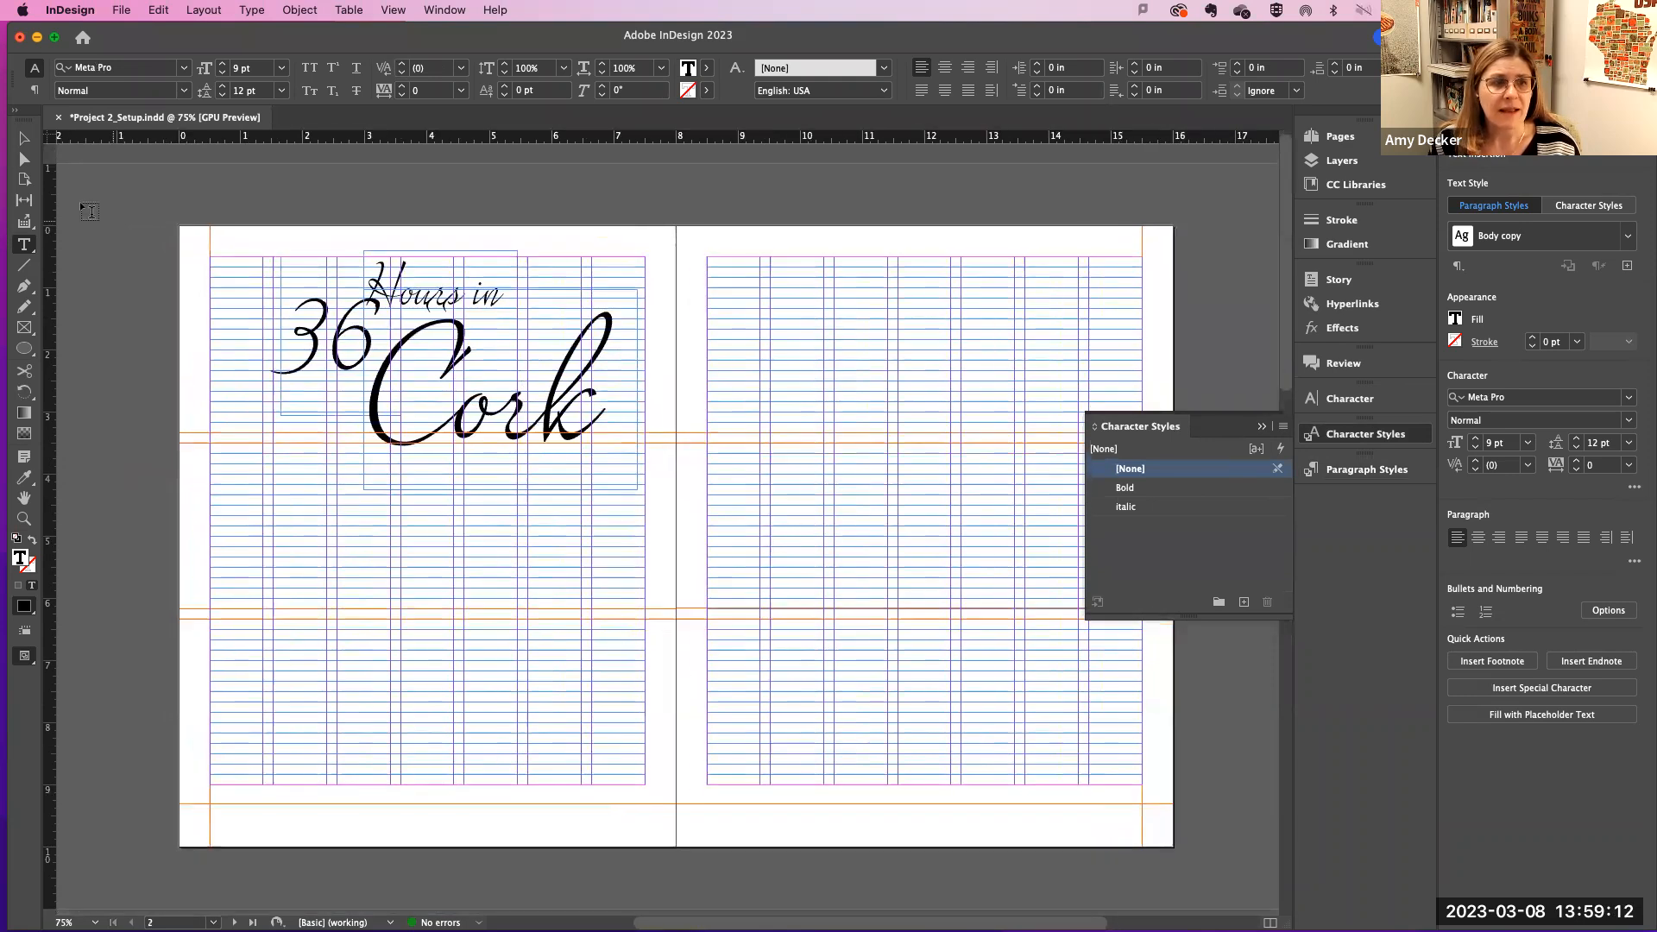
click(23, 142)
drag(341, 335, 282, 335)
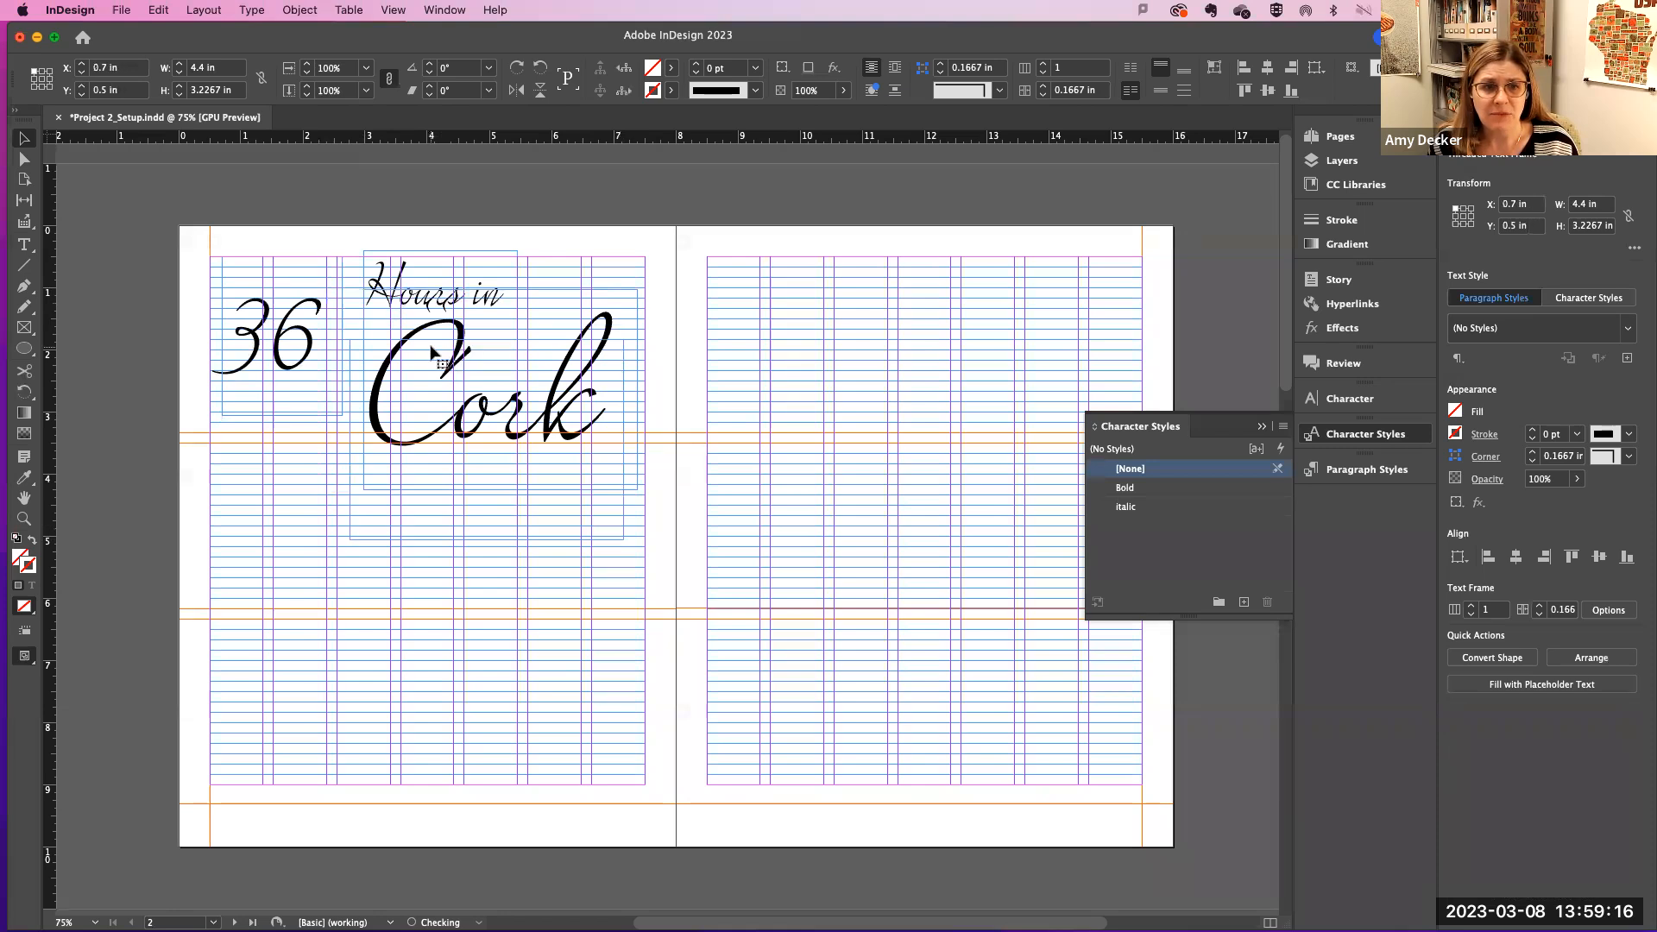
Step: Reposition the title frames beside "36": "Hours in" at about X 2.55 in, Y 1 in and "Cork" at about X 1.65 in, Y 1.5 in
drag(443, 306, 429, 357)
drag(448, 299, 512, 293)
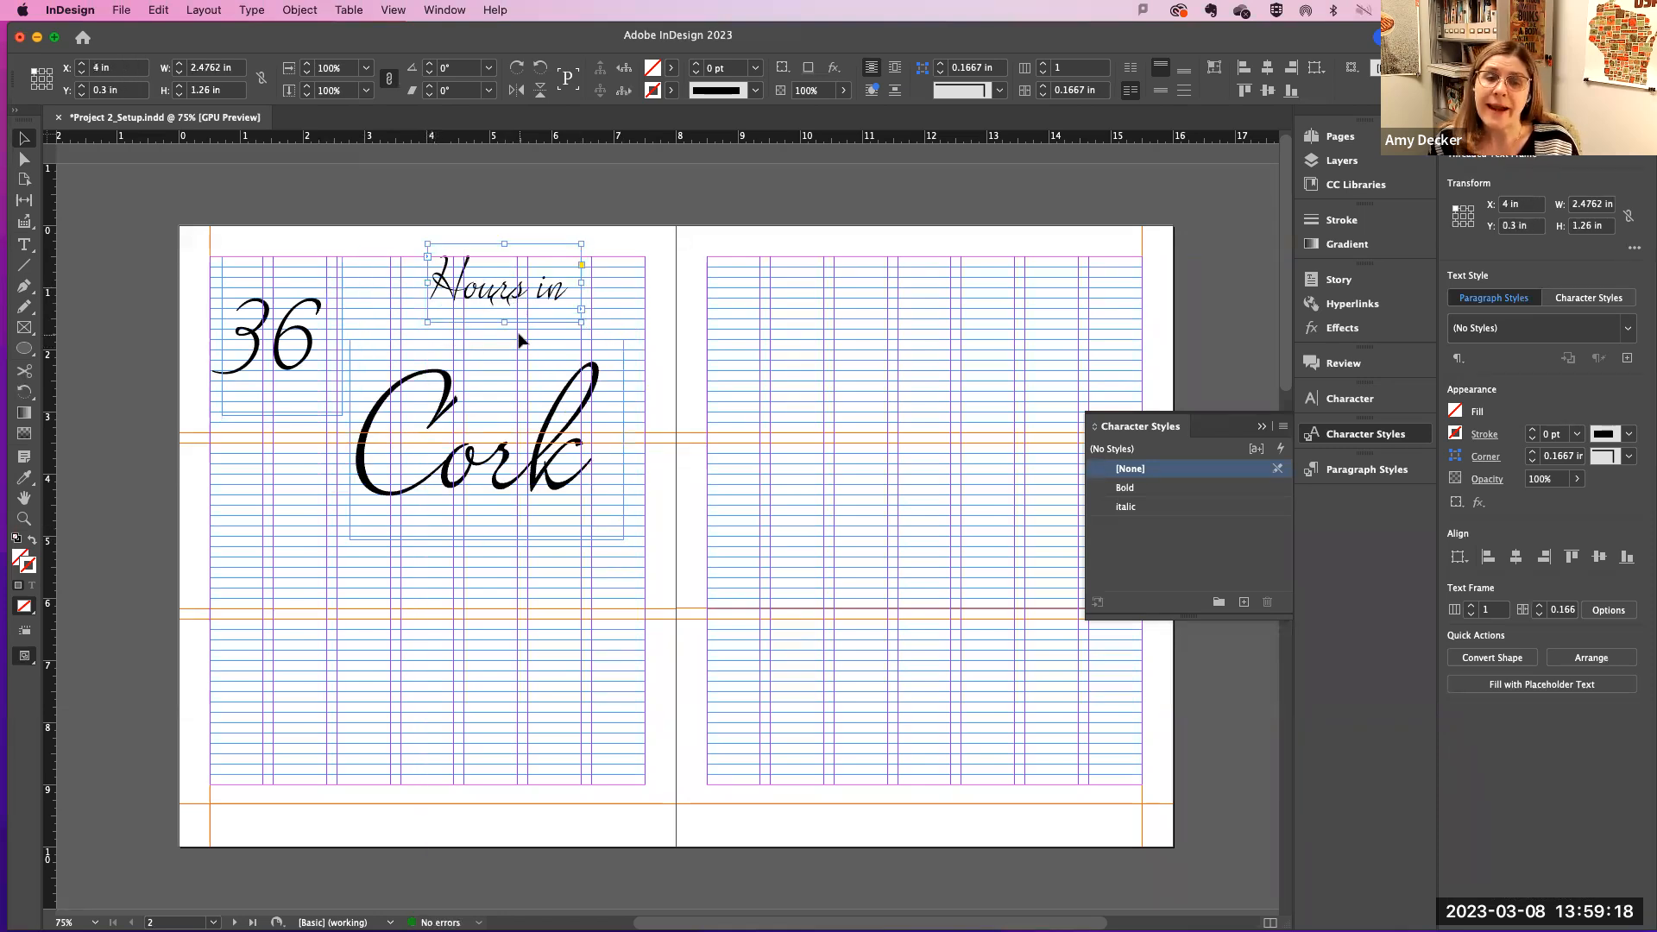
drag(414, 440, 338, 426)
drag(473, 293, 394, 326)
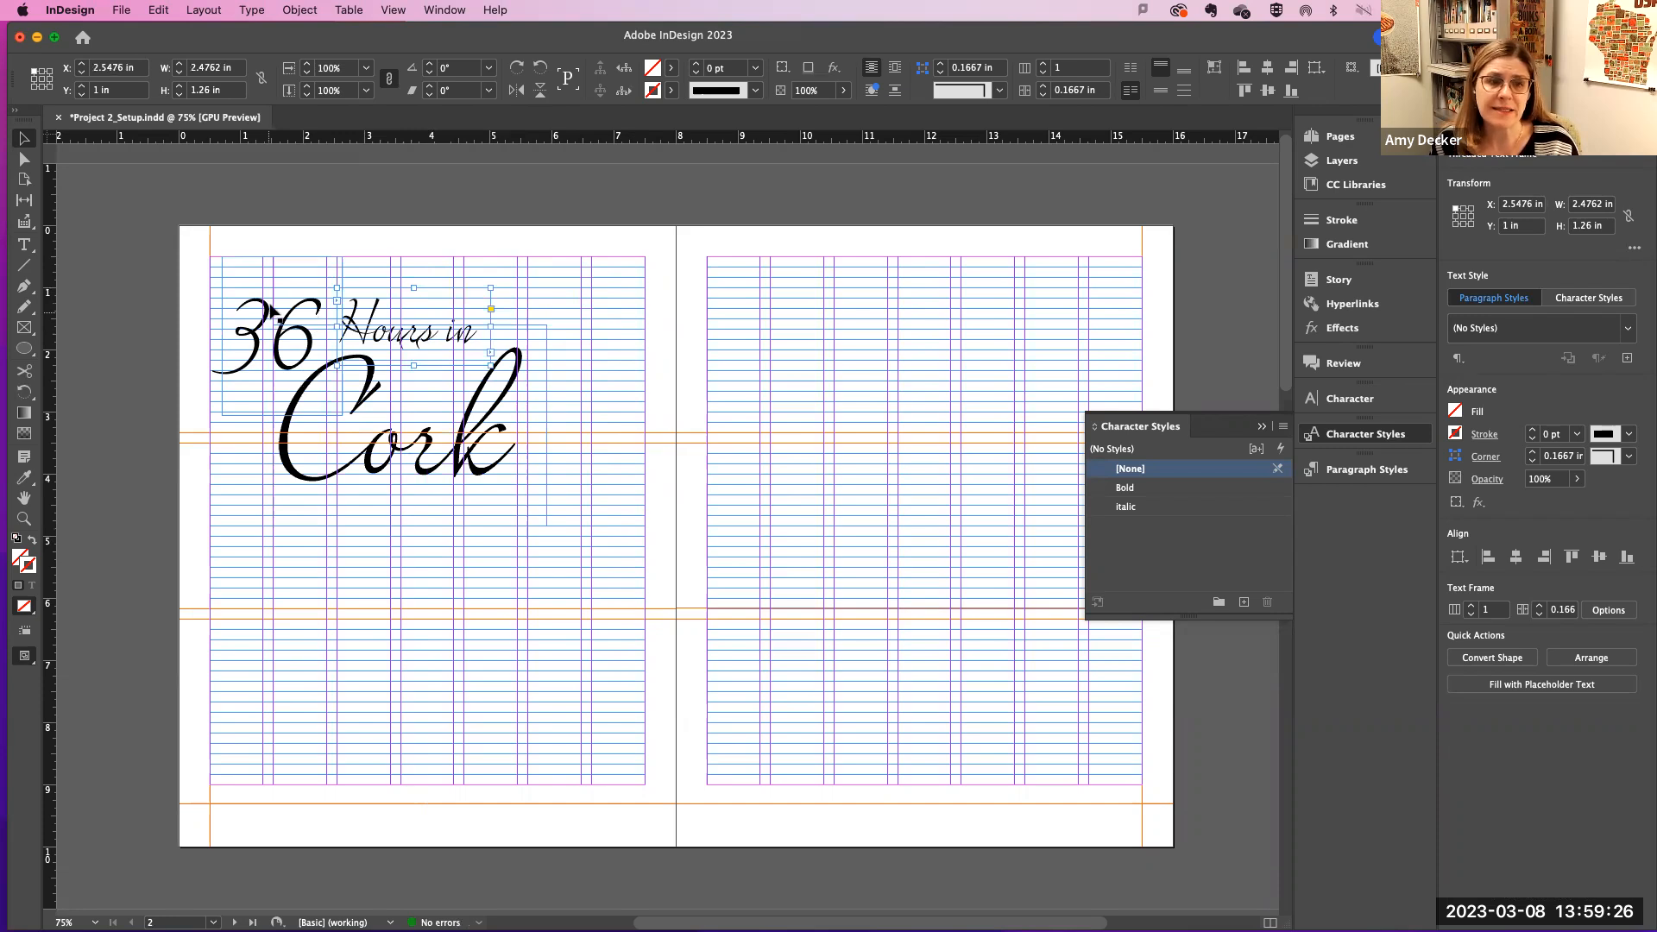
drag(272, 337, 276, 339)
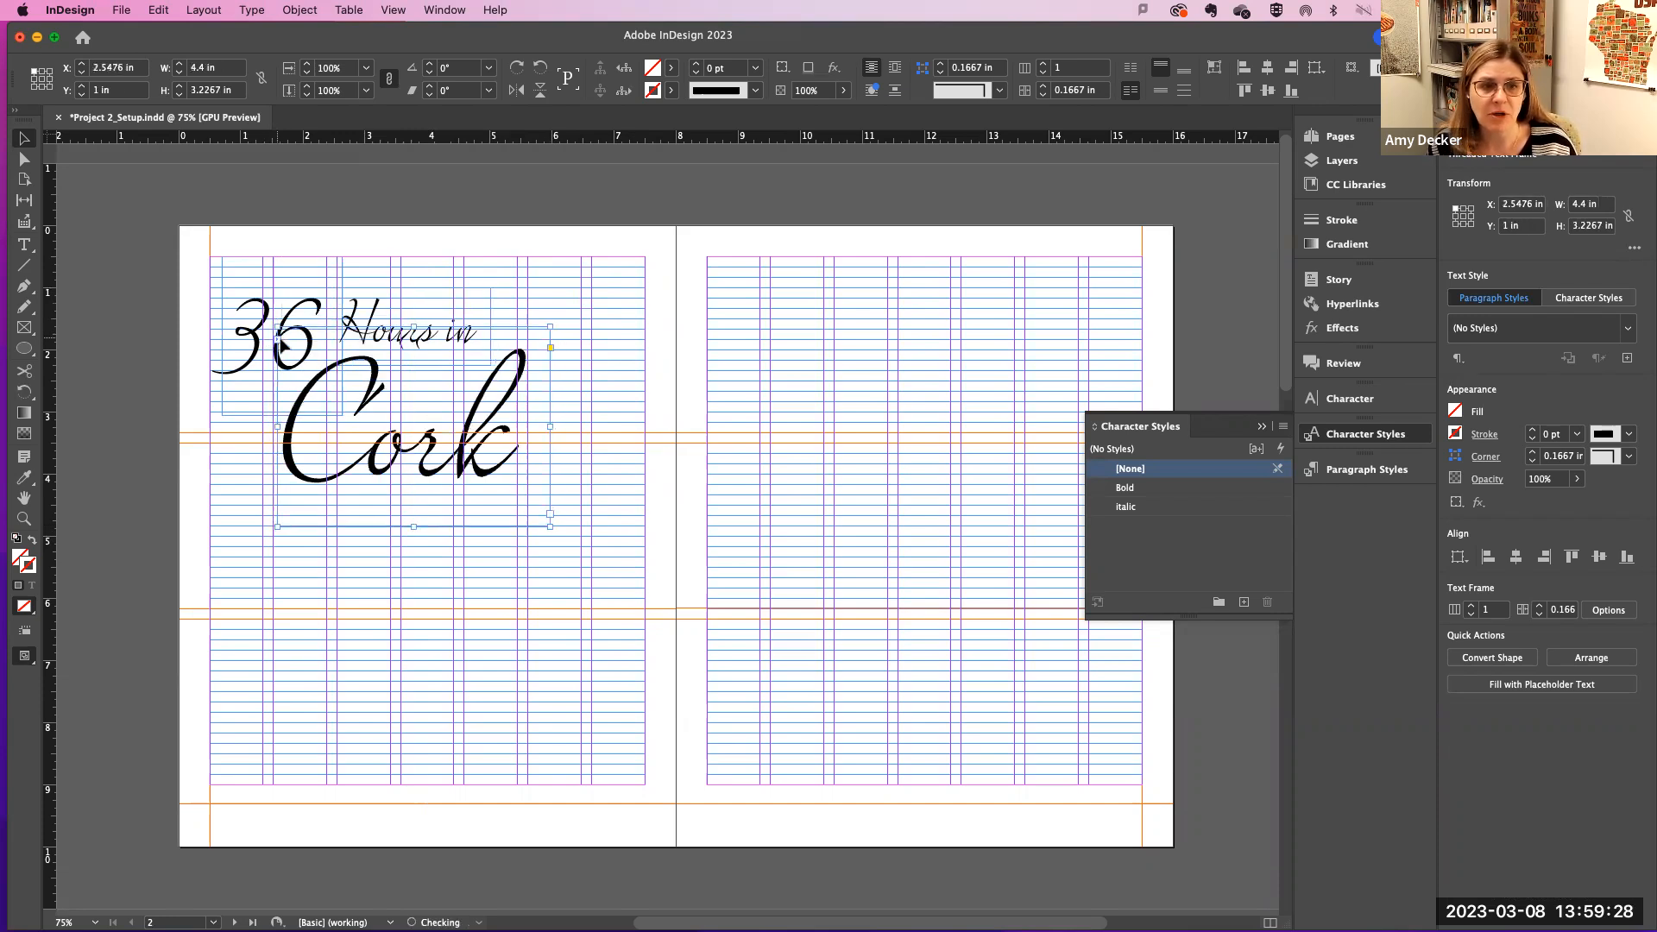
drag(355, 402, 376, 405)
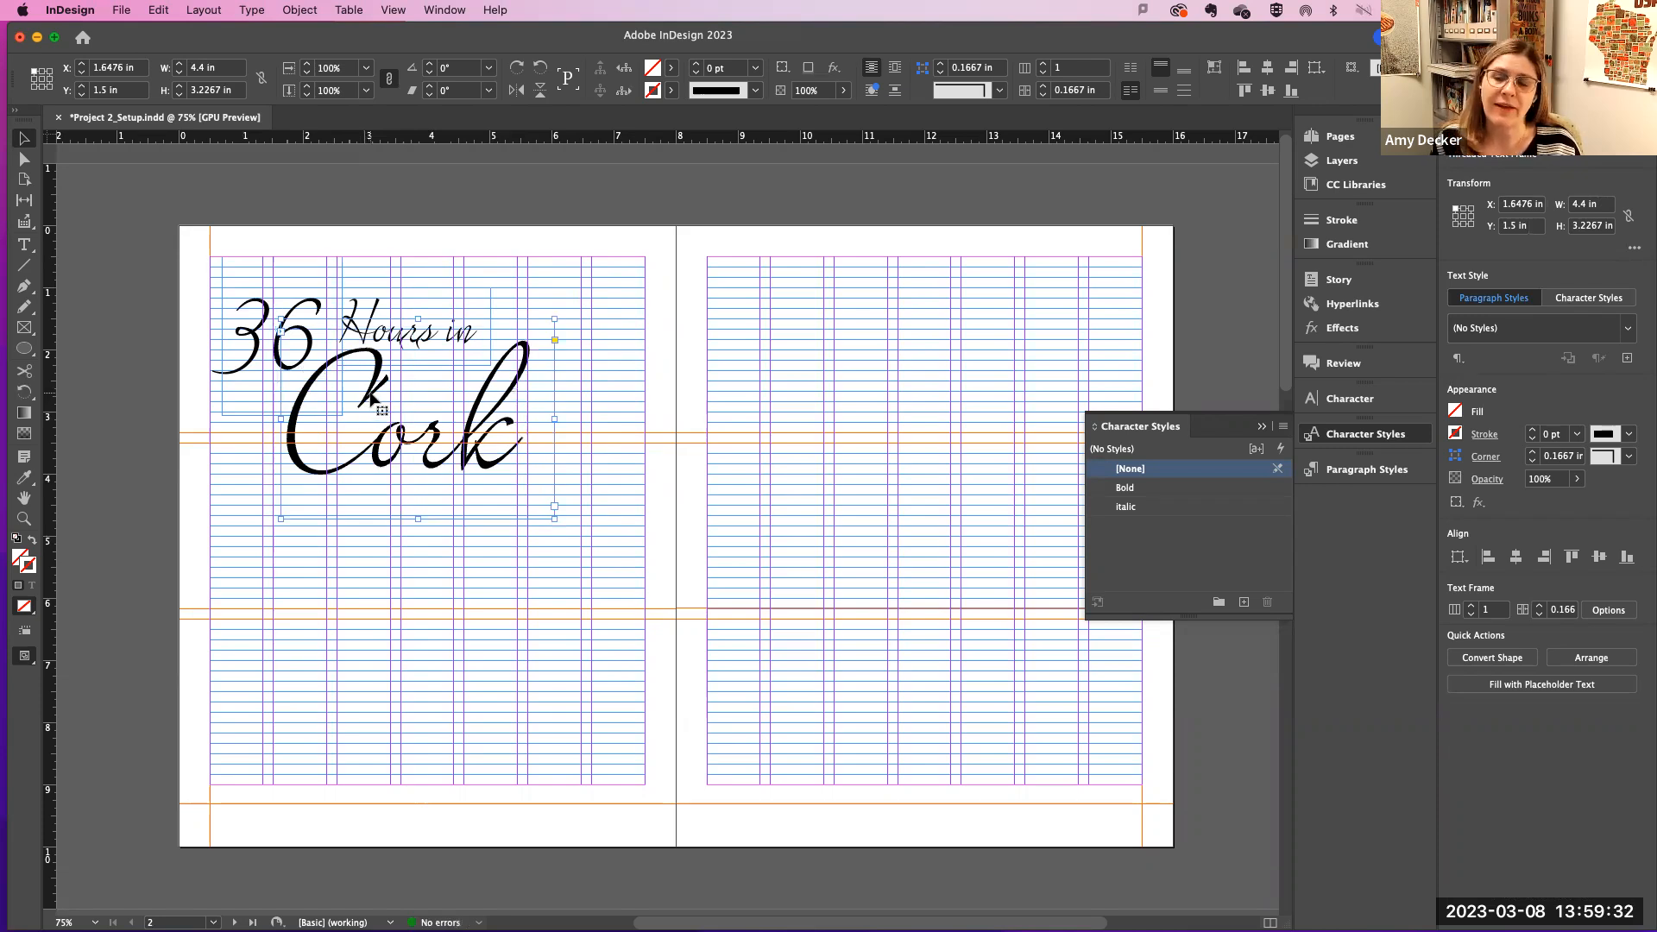
Step: Draw a text frame across the first two grid columns of page 3, from the top margin to about 6 in down the page
scroll(354, 406, down, 2)
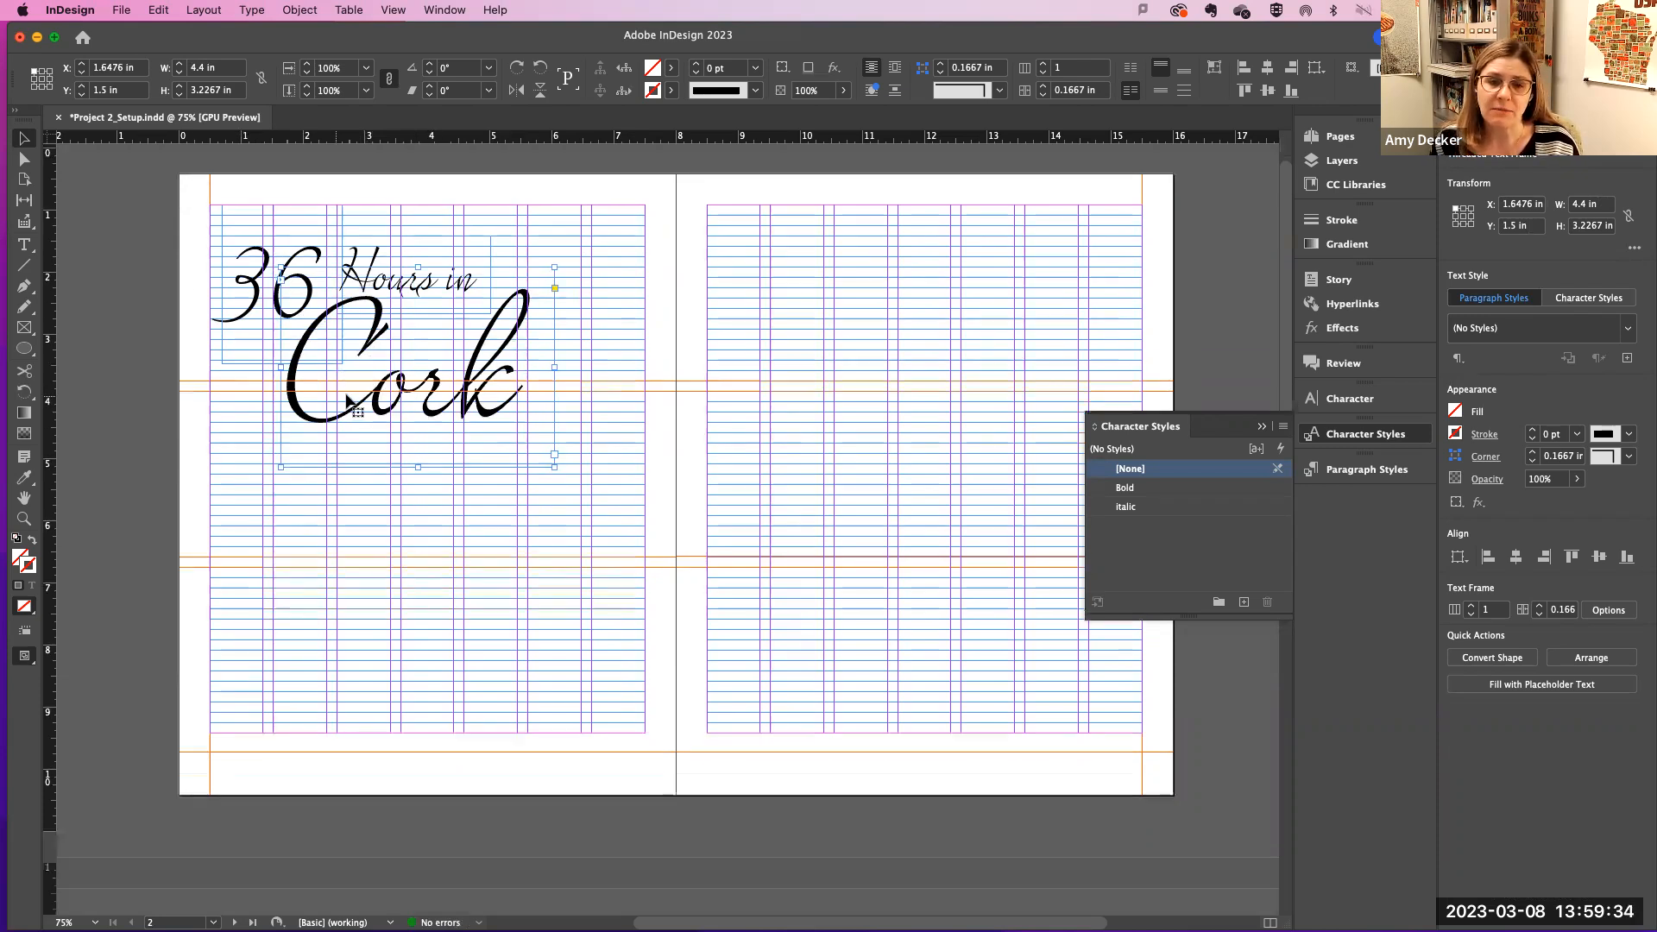
scroll(347, 399, down, 10)
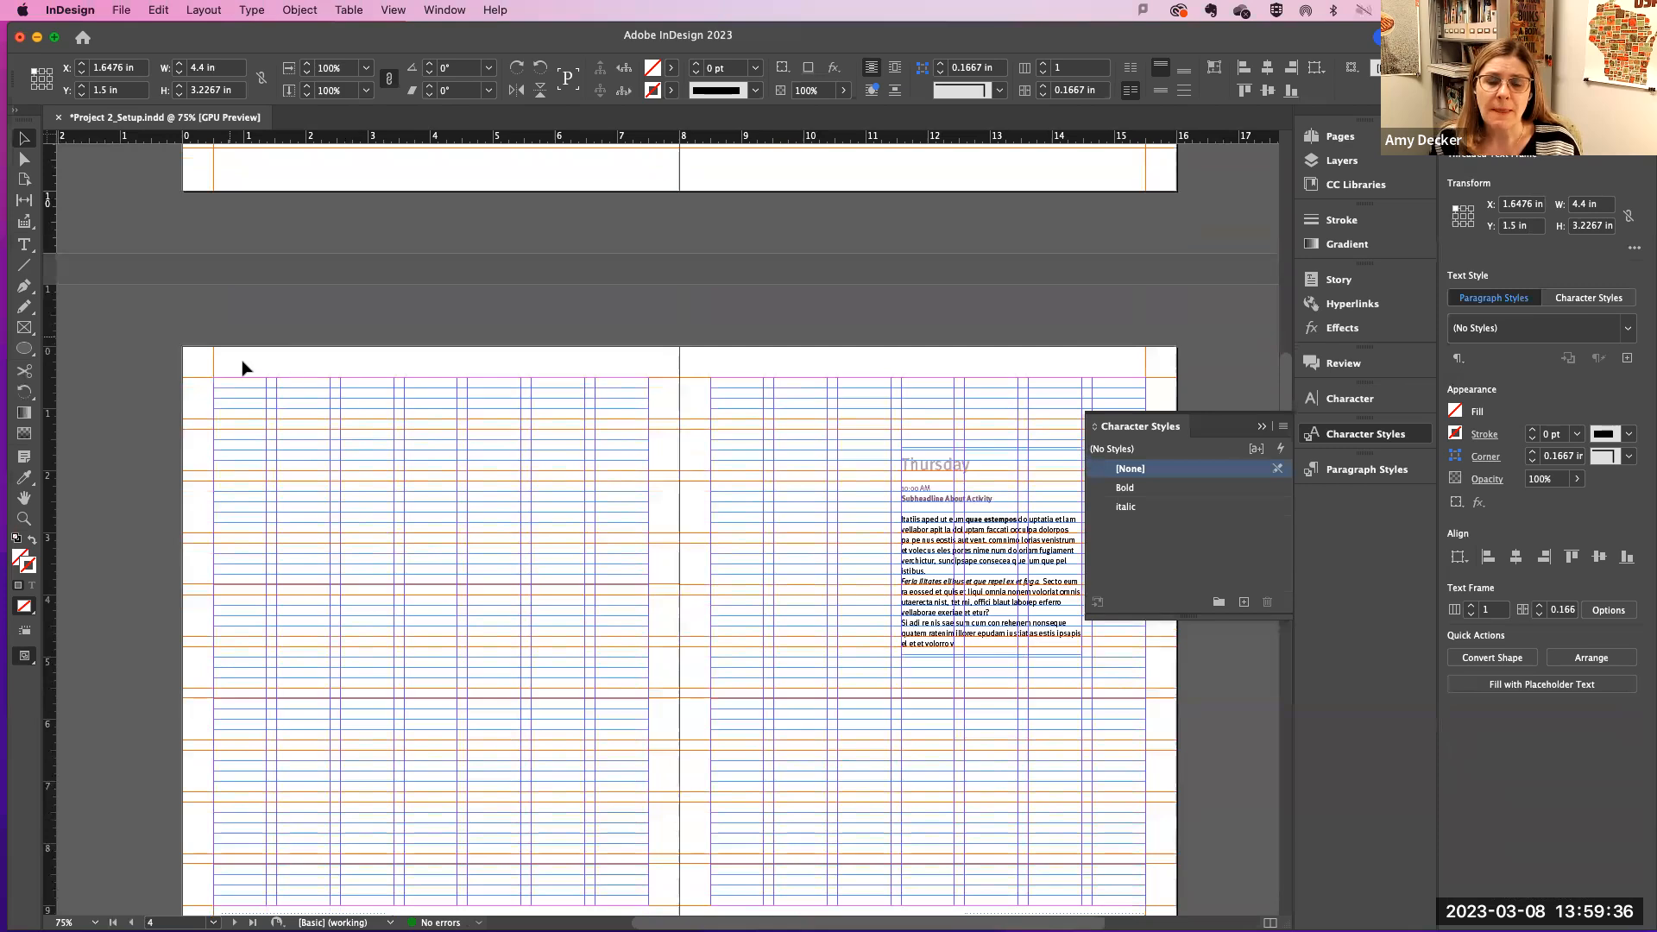
scroll(427, 428, up, 10)
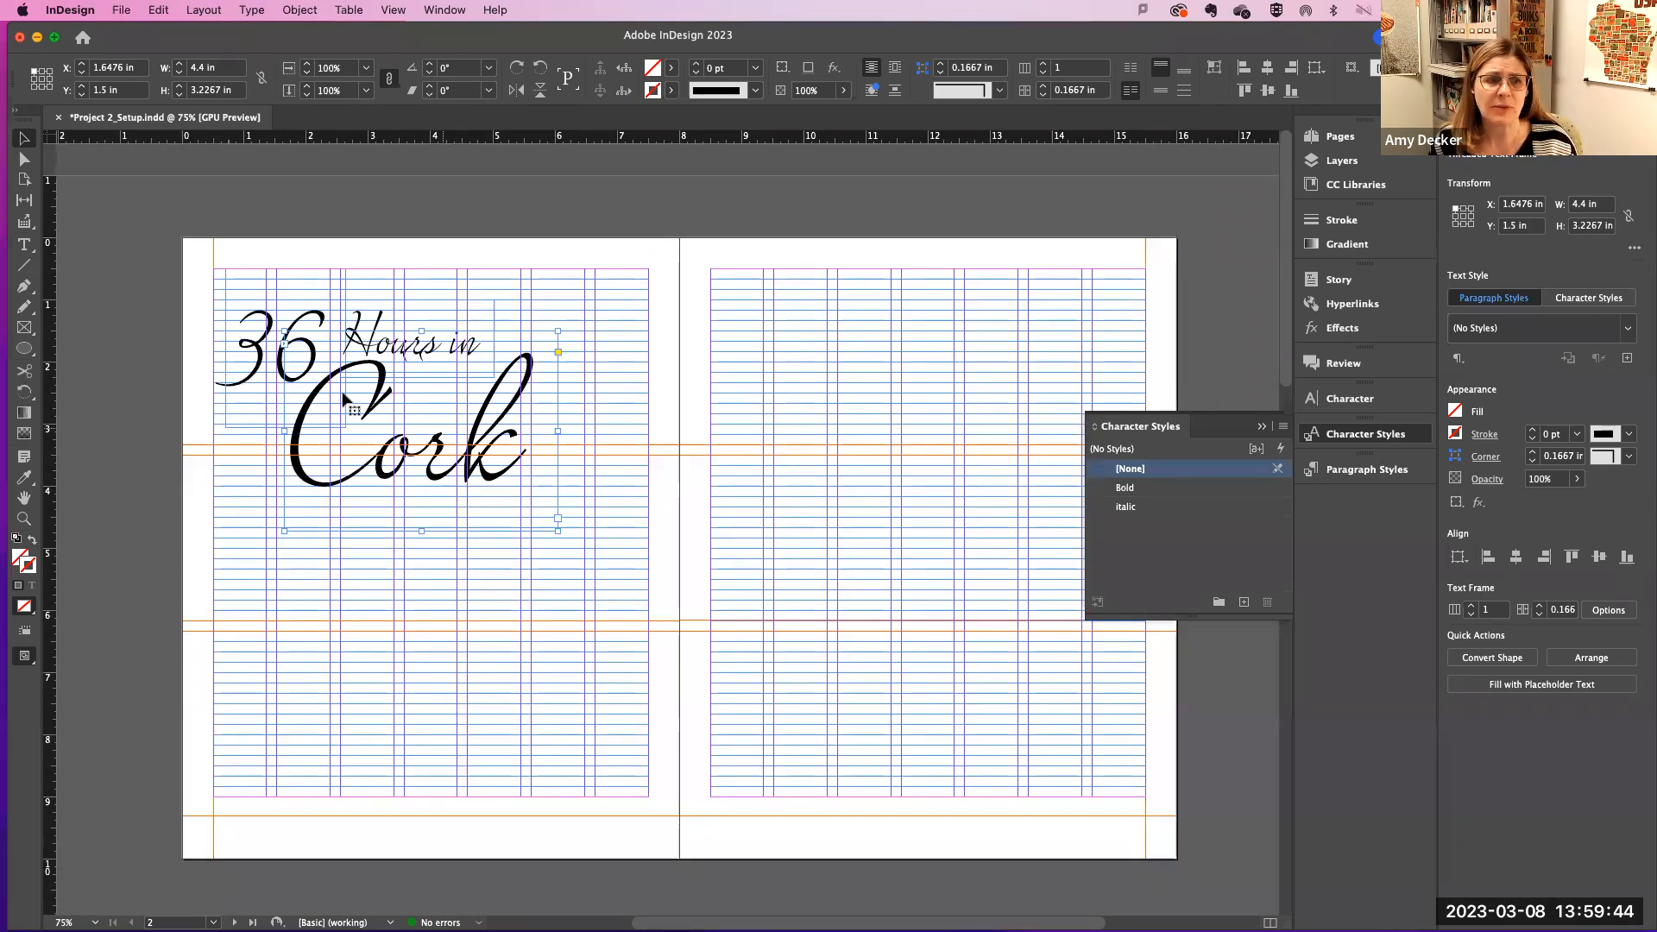
click(20, 248)
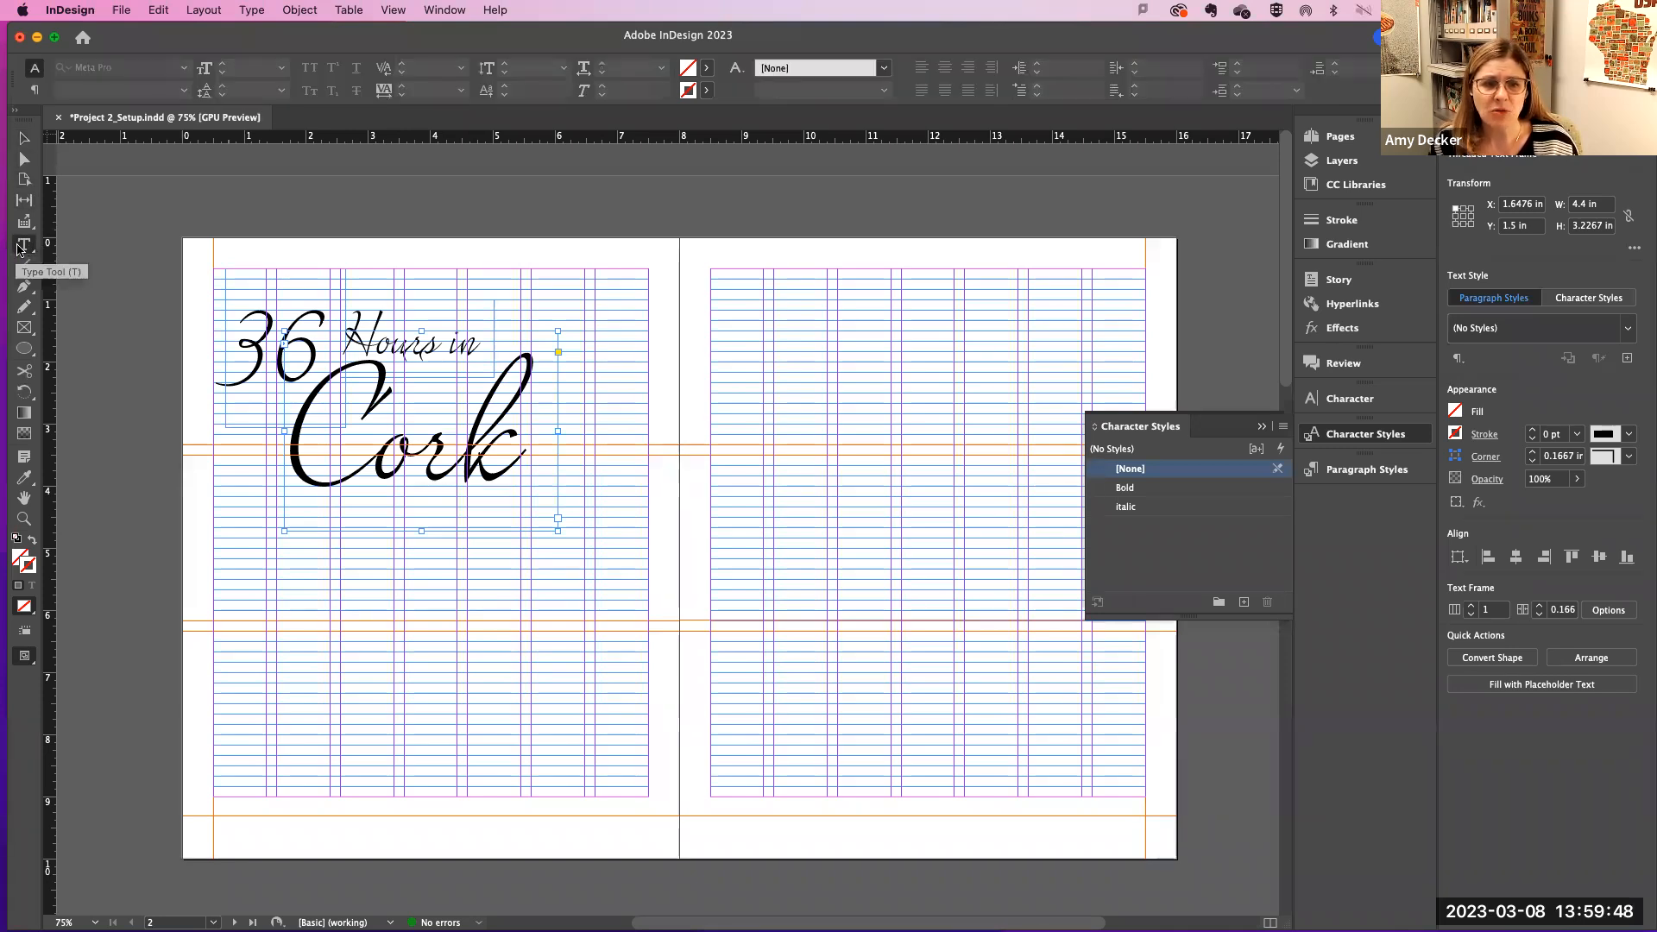
drag(713, 270, 827, 620)
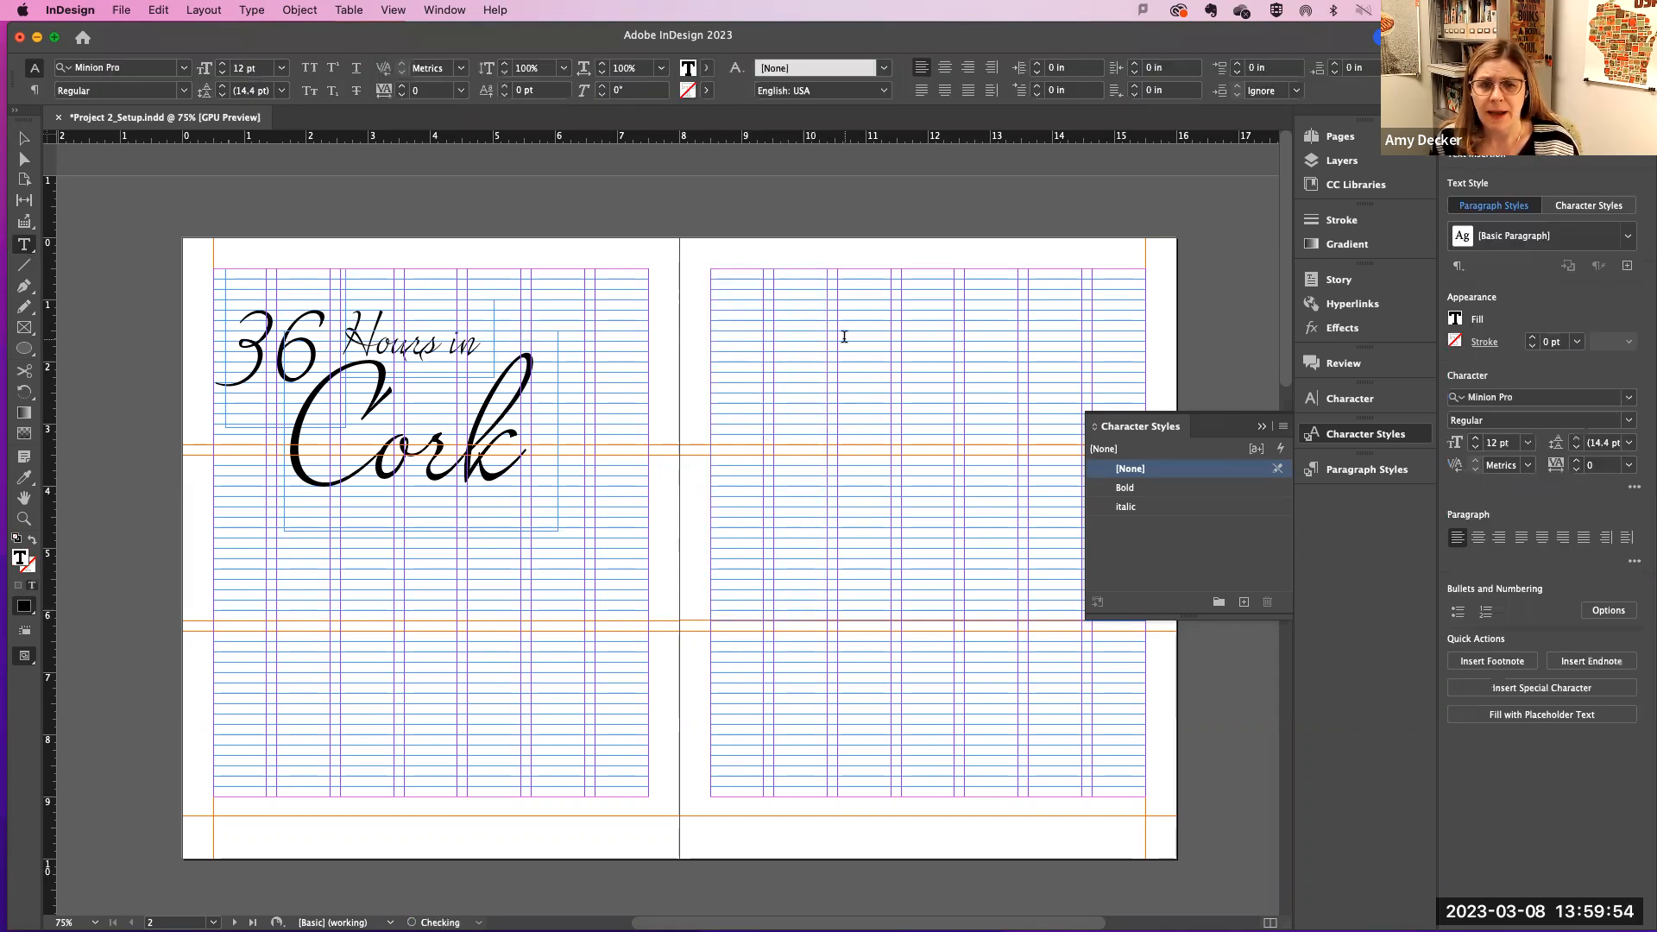
Step: Start placing a file and browse OneDrive through CollegeofDuPage, 1105-Graphic Desgn2, Assignments and Projects, and Project 3_Travel Editorial to the 36 Hour Copy folder
click(122, 10)
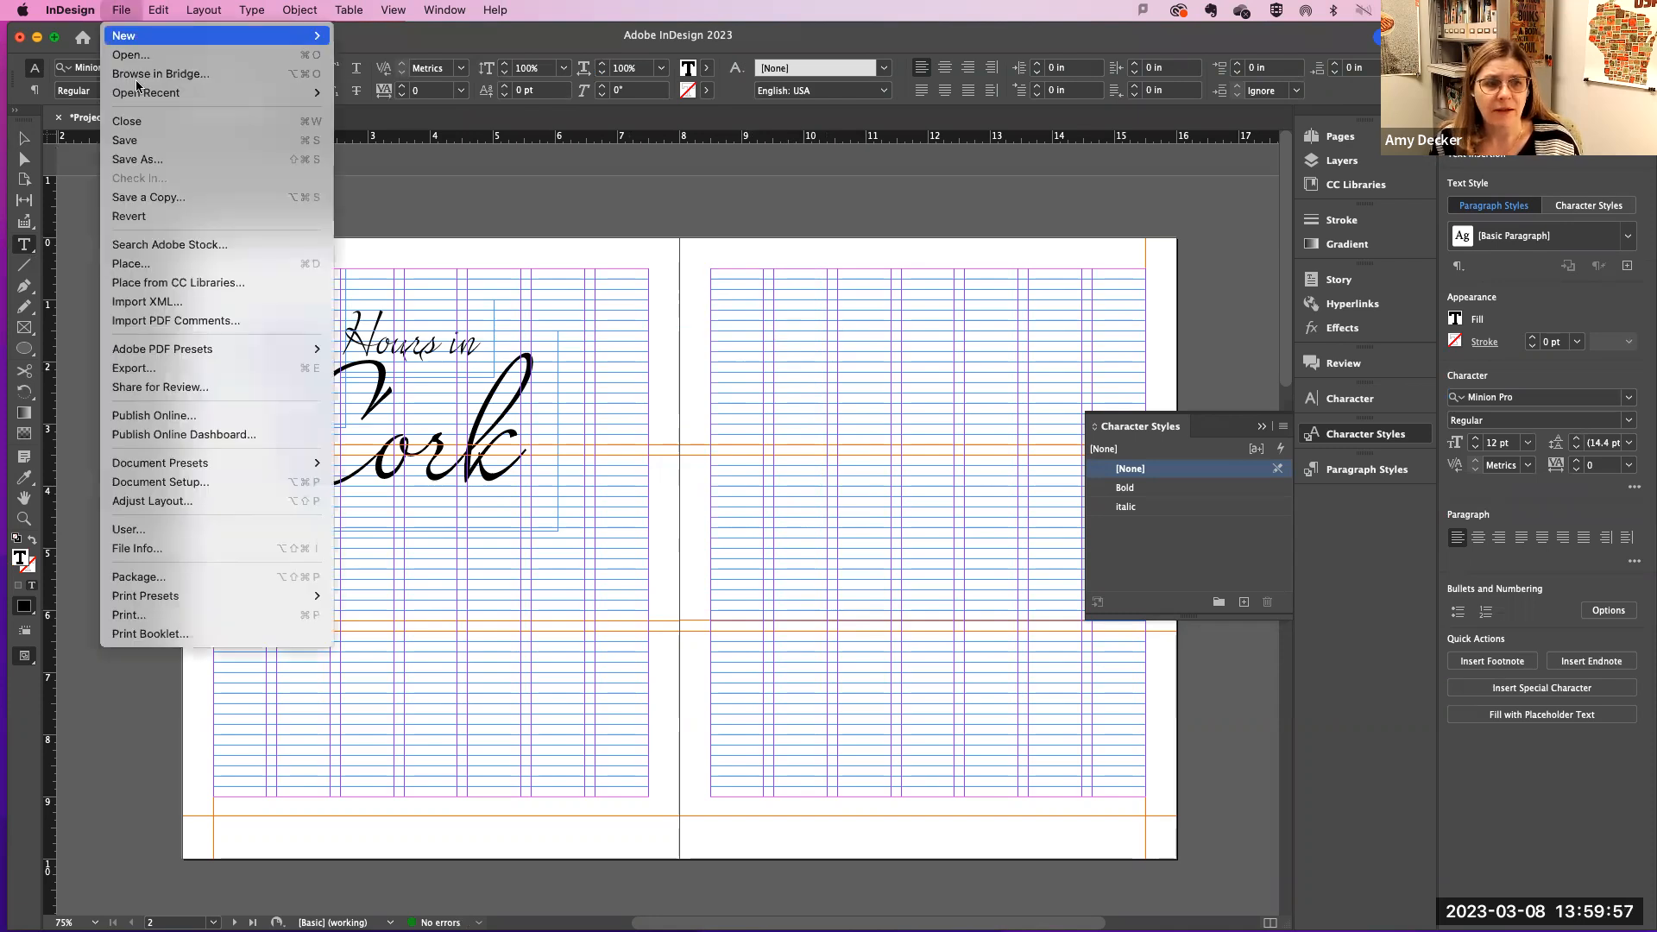
click(132, 264)
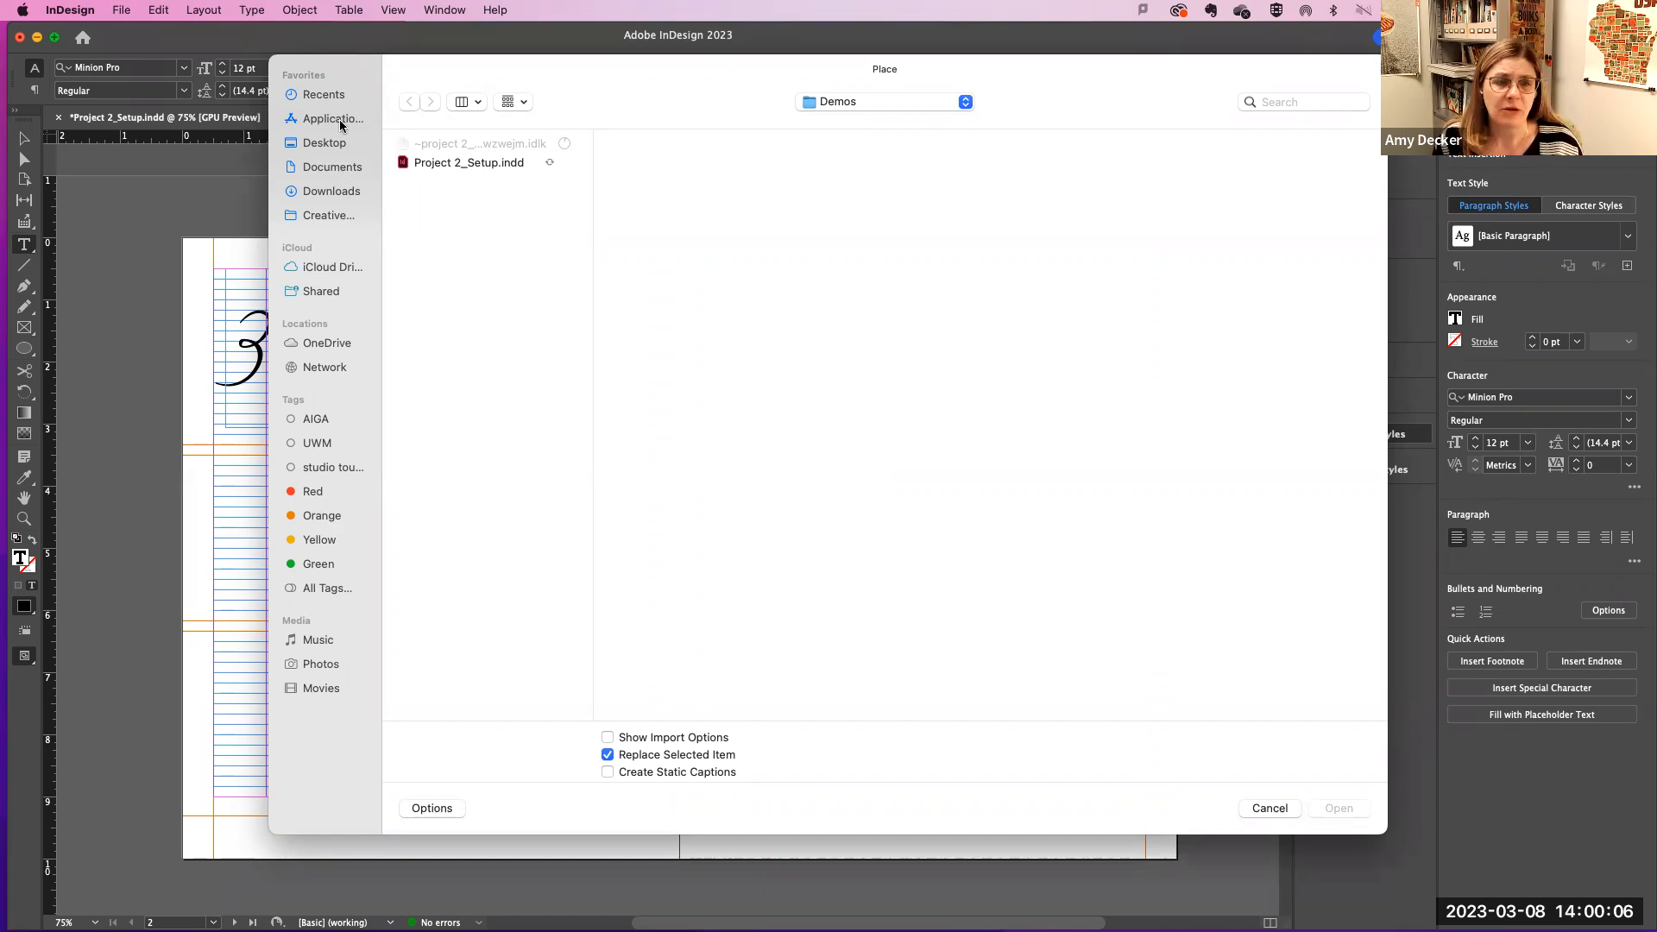
click(328, 345)
click(459, 183)
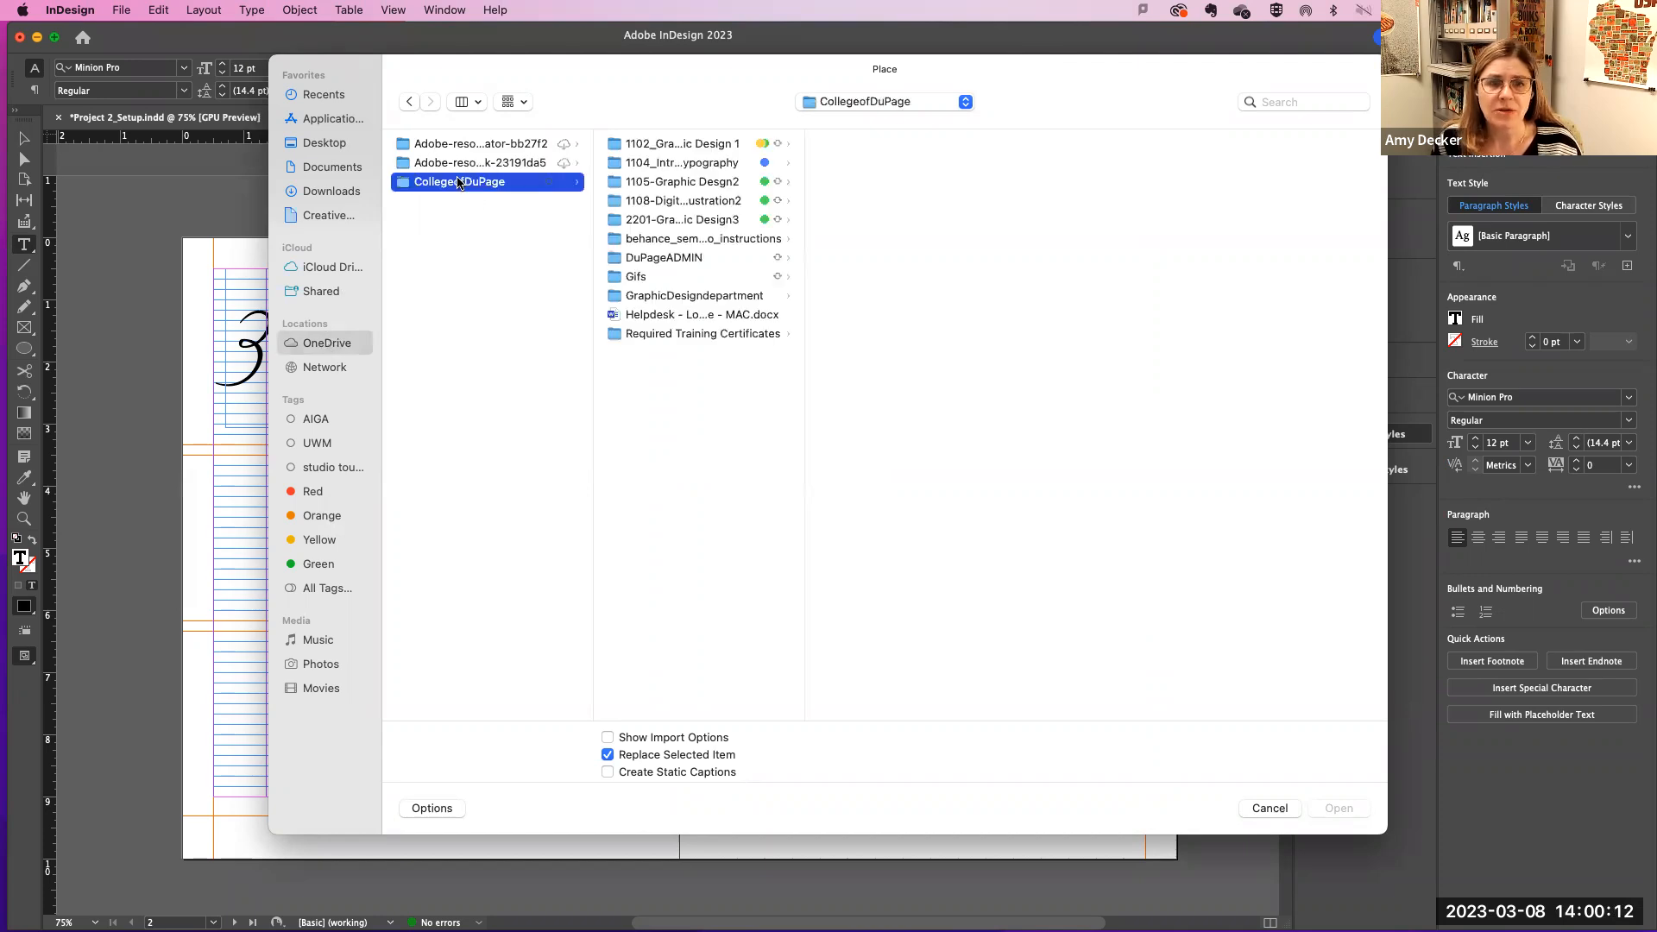
click(701, 183)
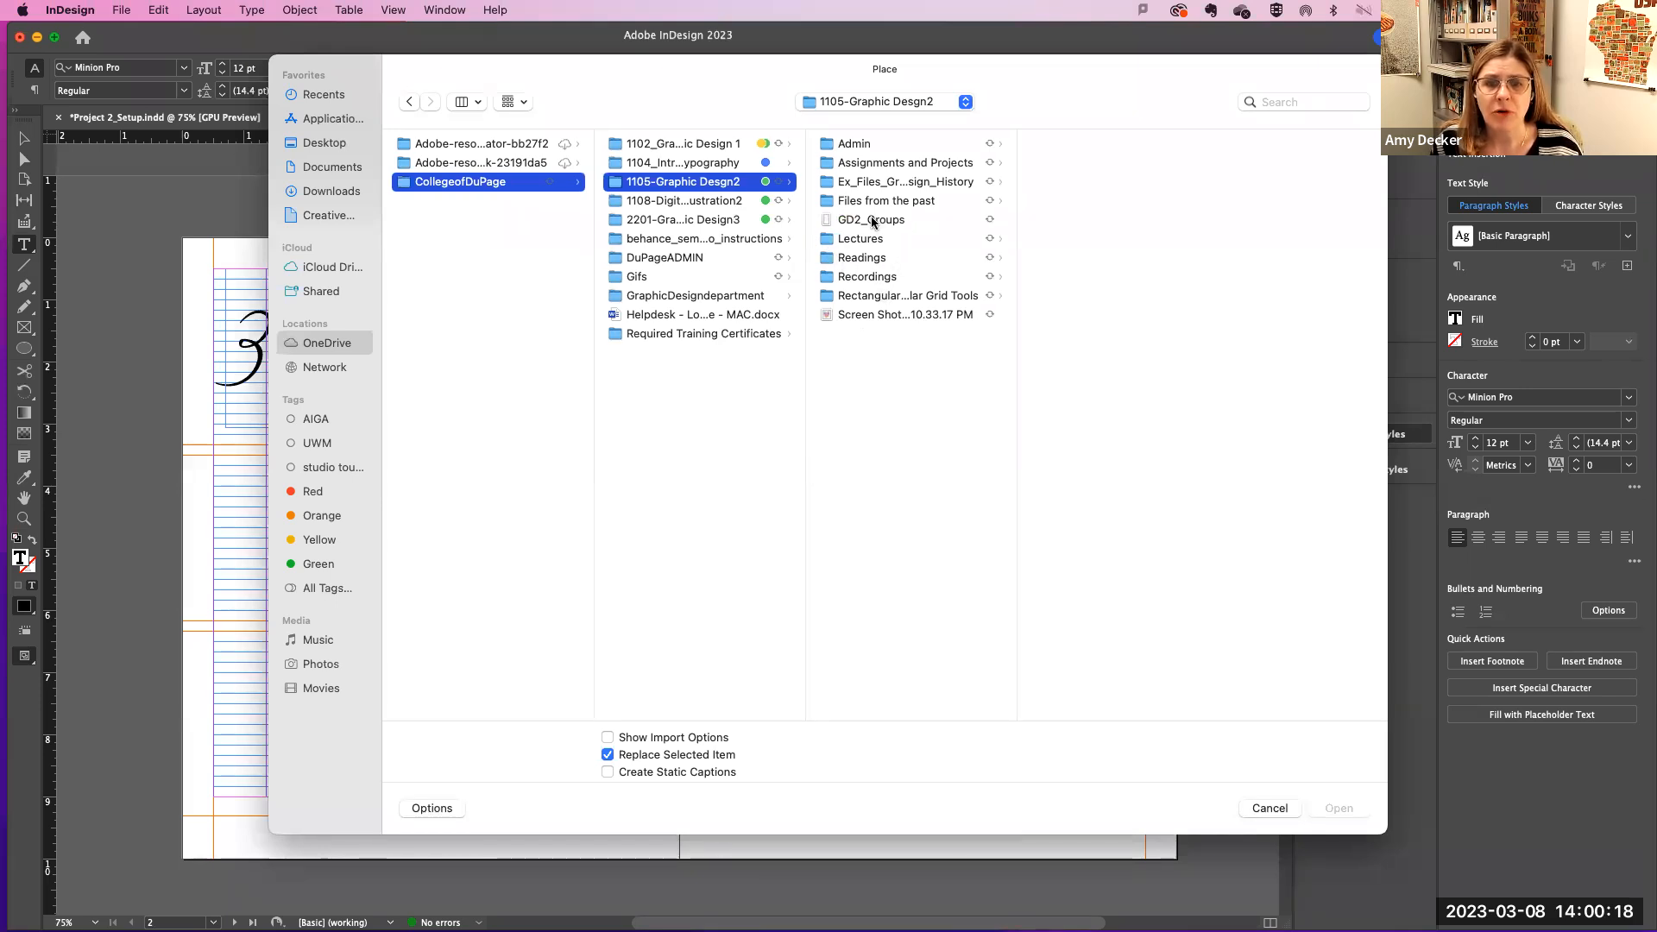
click(900, 166)
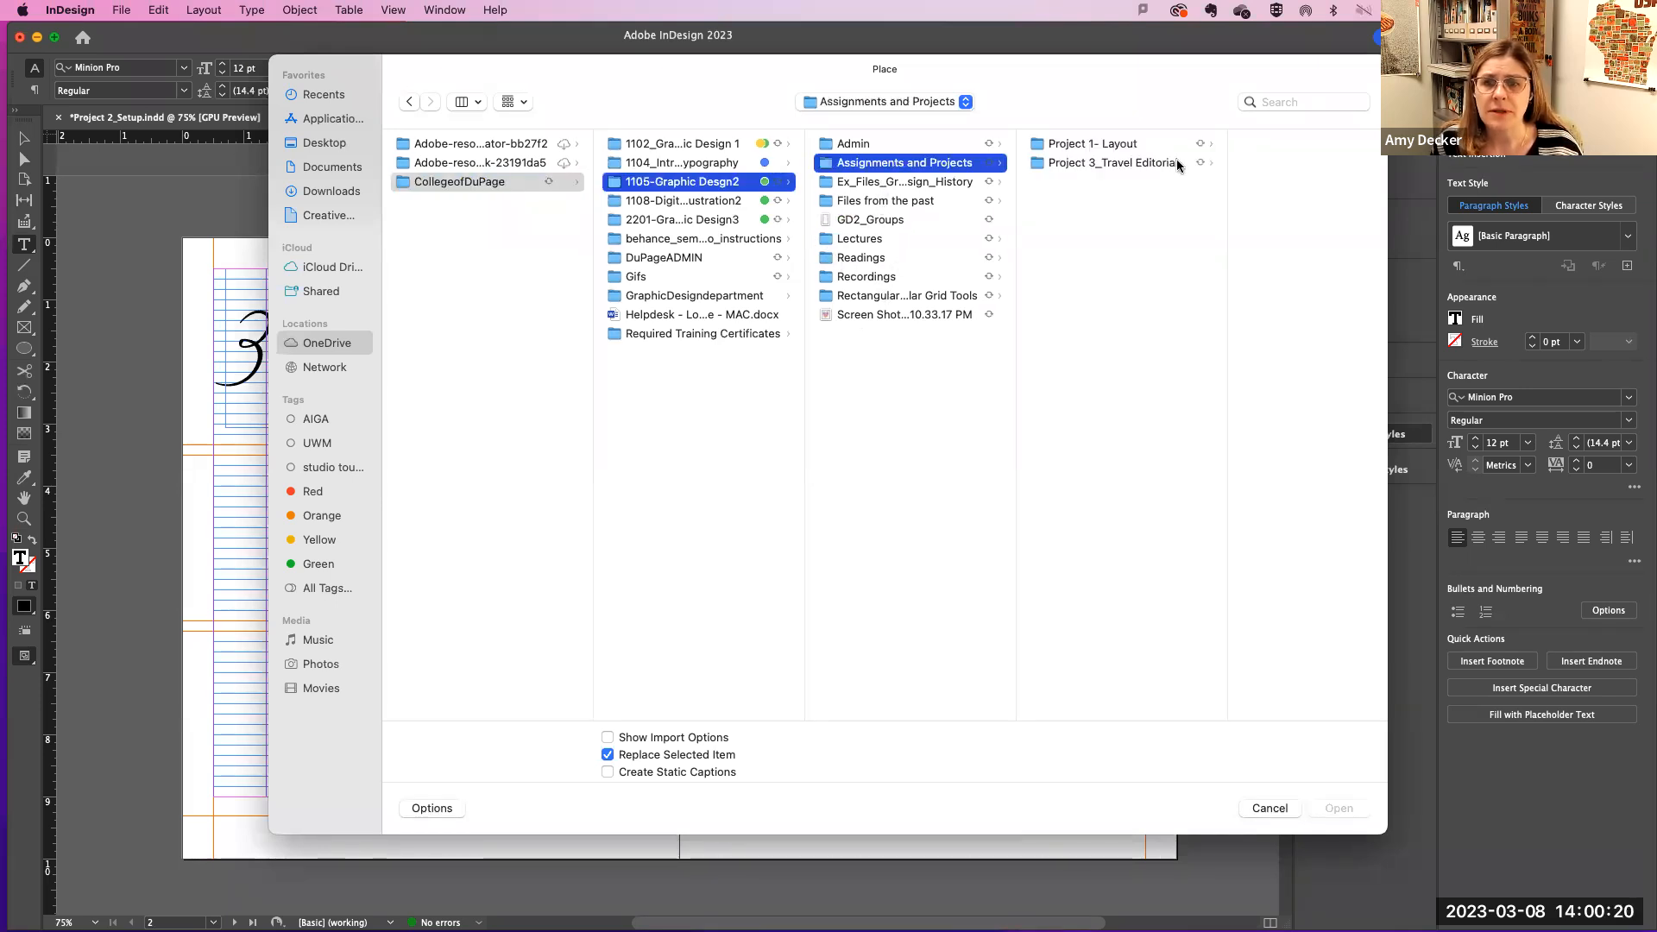
click(1147, 164)
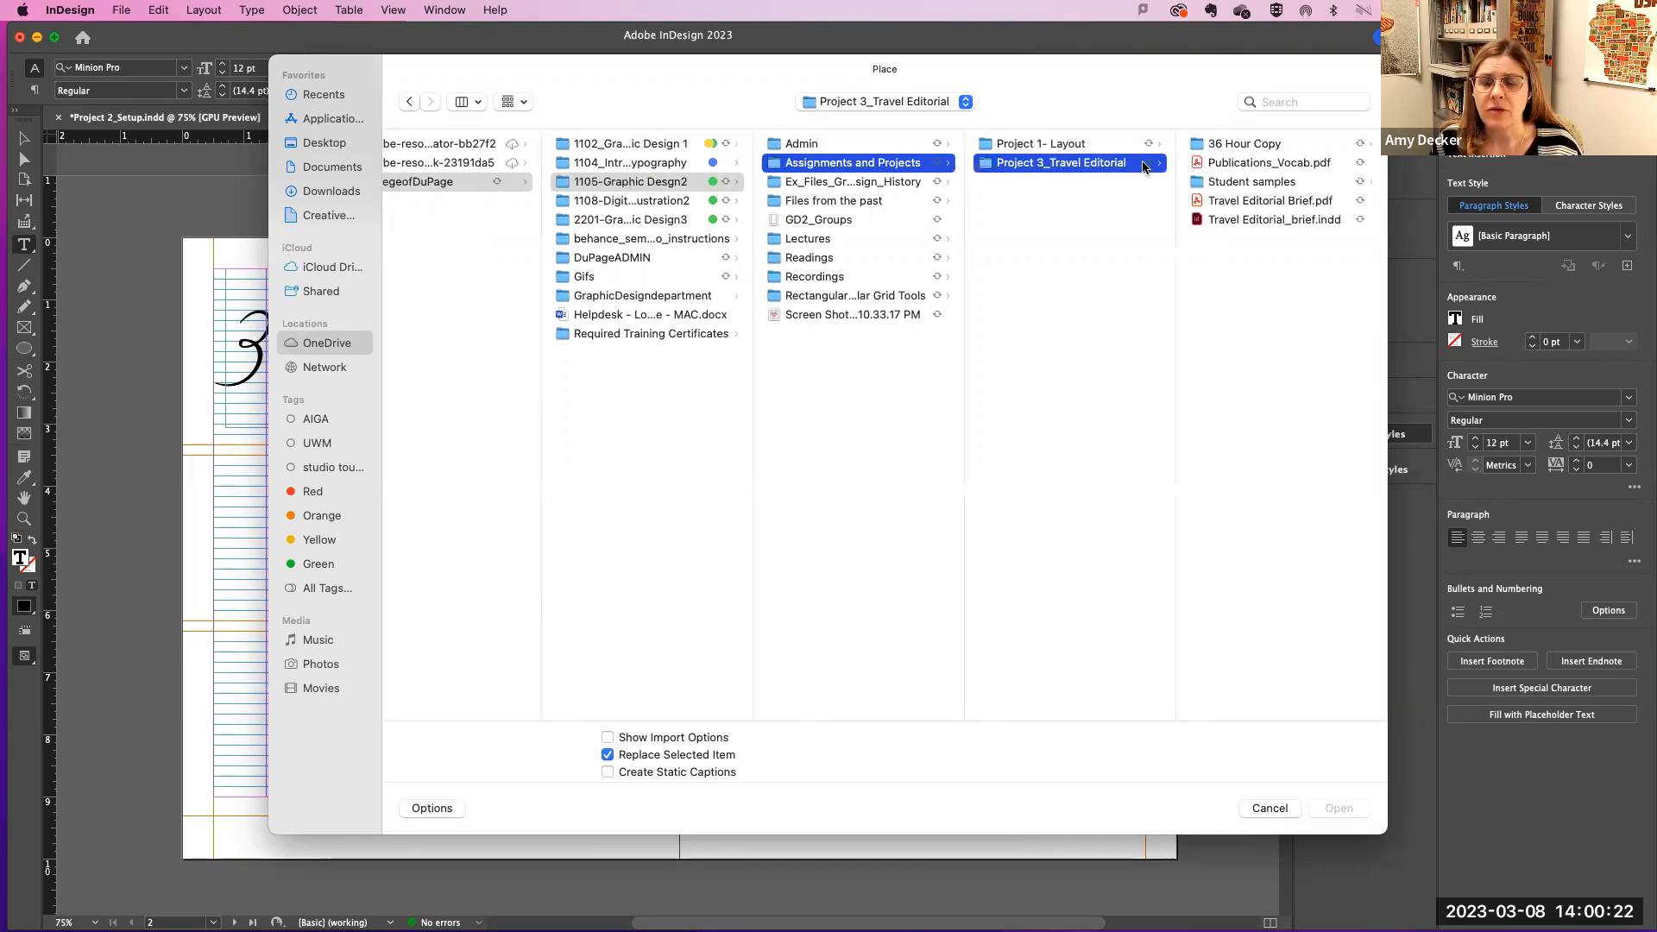
click(1234, 147)
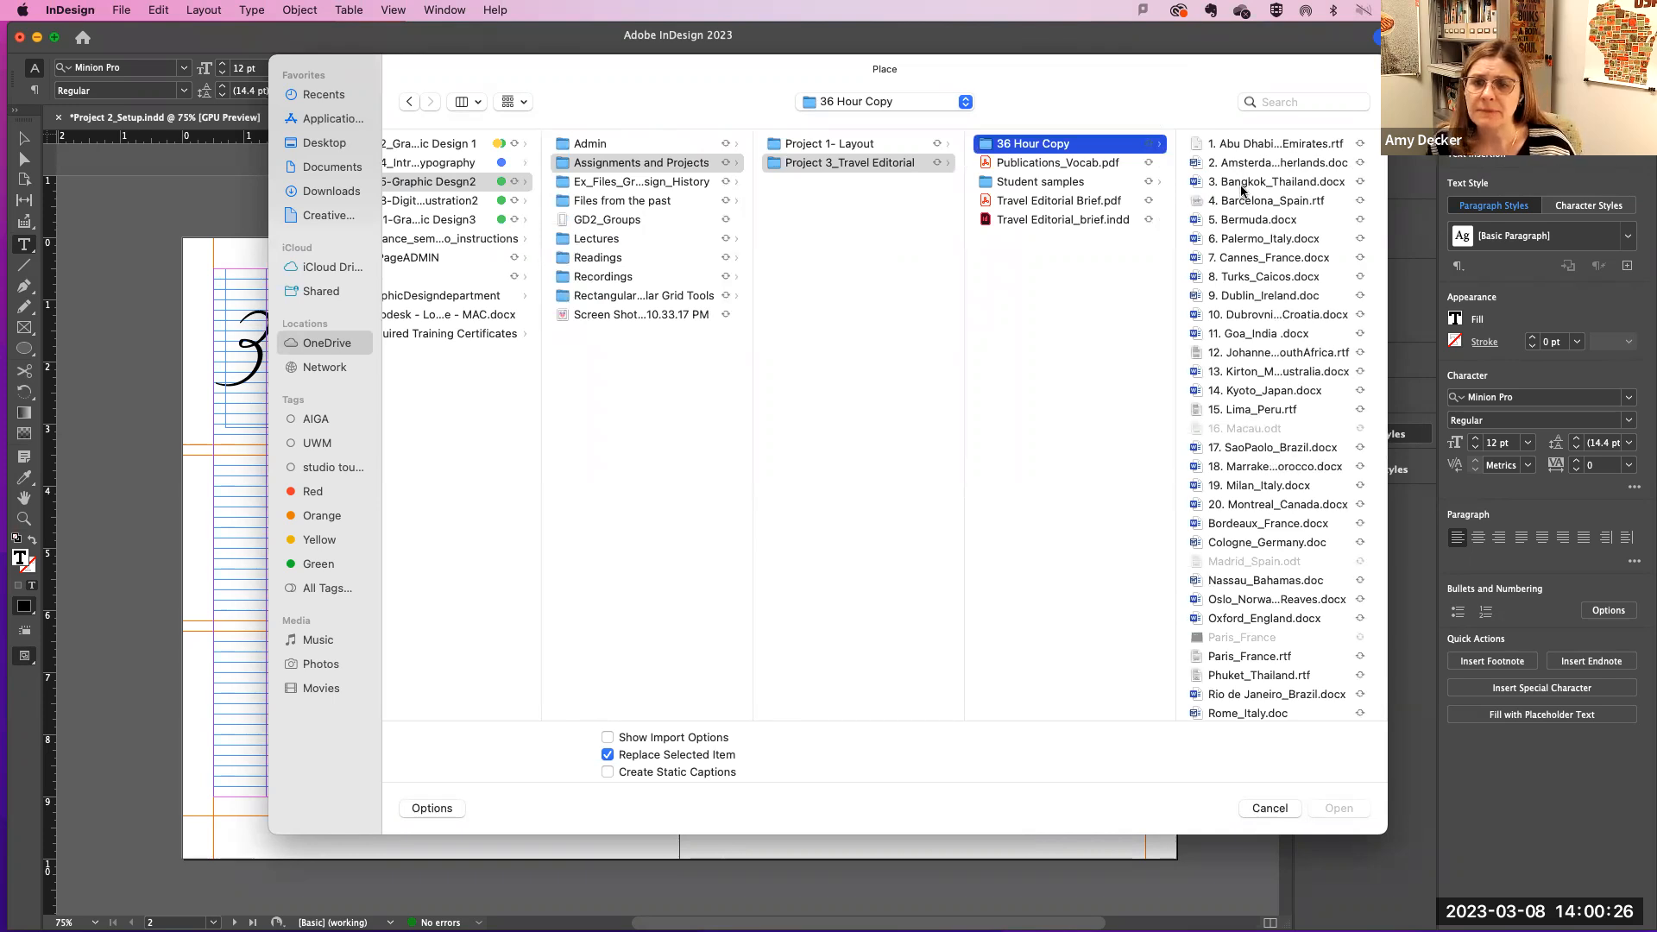
Step: Place Tulum_Mexico.rtf from the 36 Hour Copy folder into the new text frame on page 3
scroll(1243, 190, down, 5)
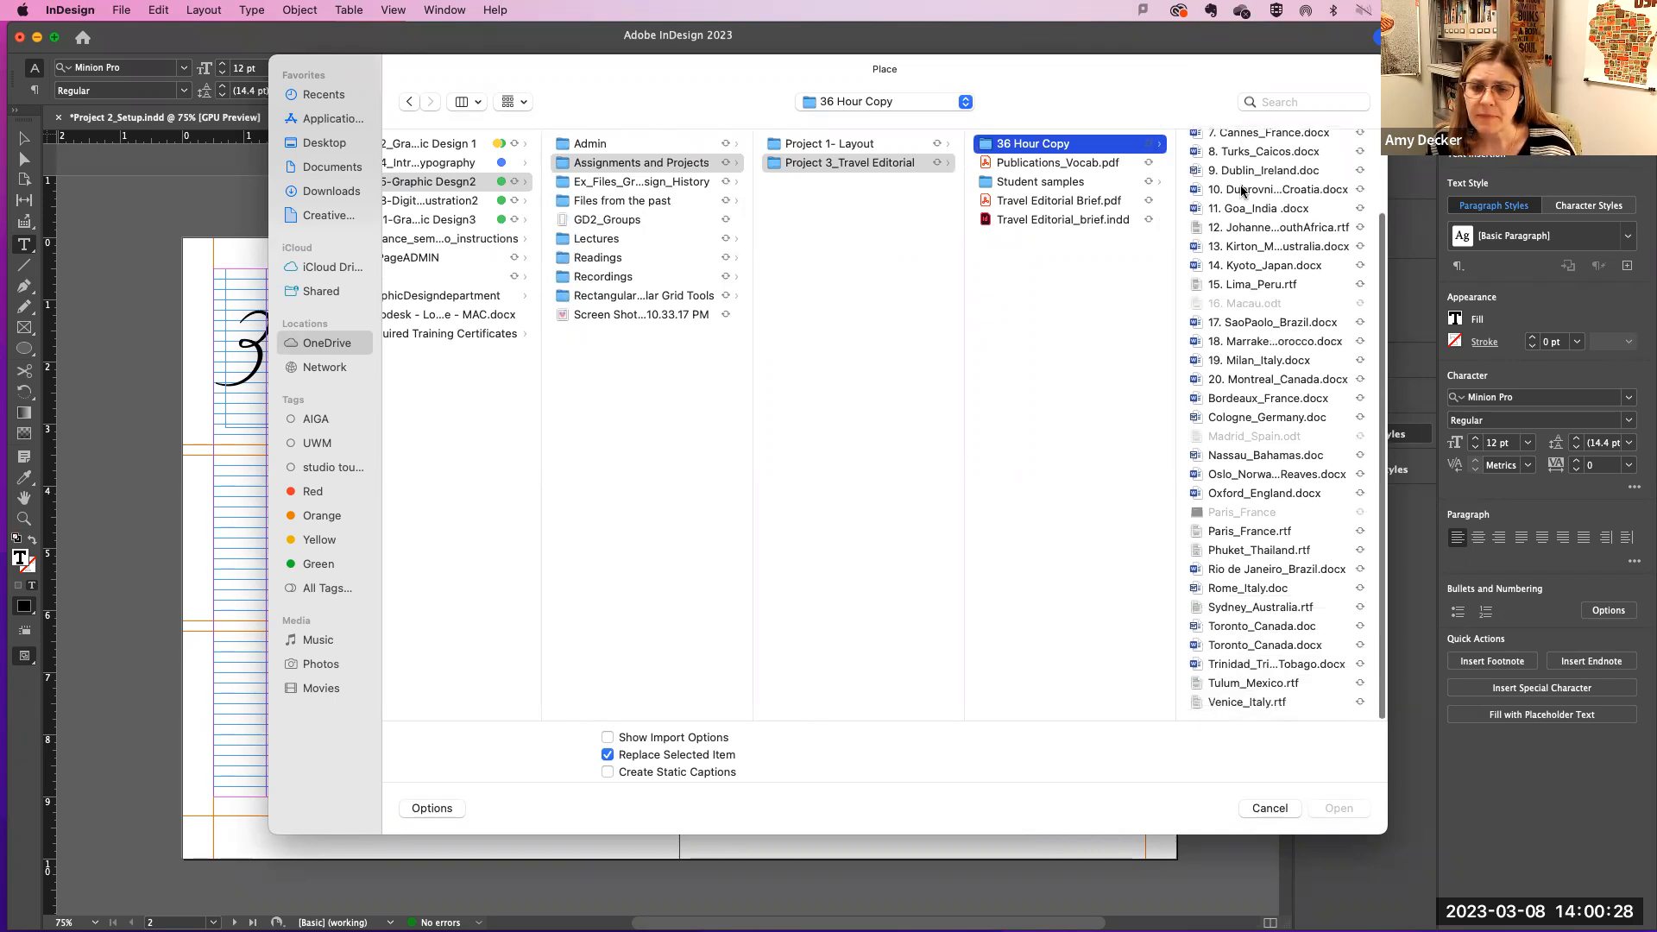
scroll(1243, 190, down, 2)
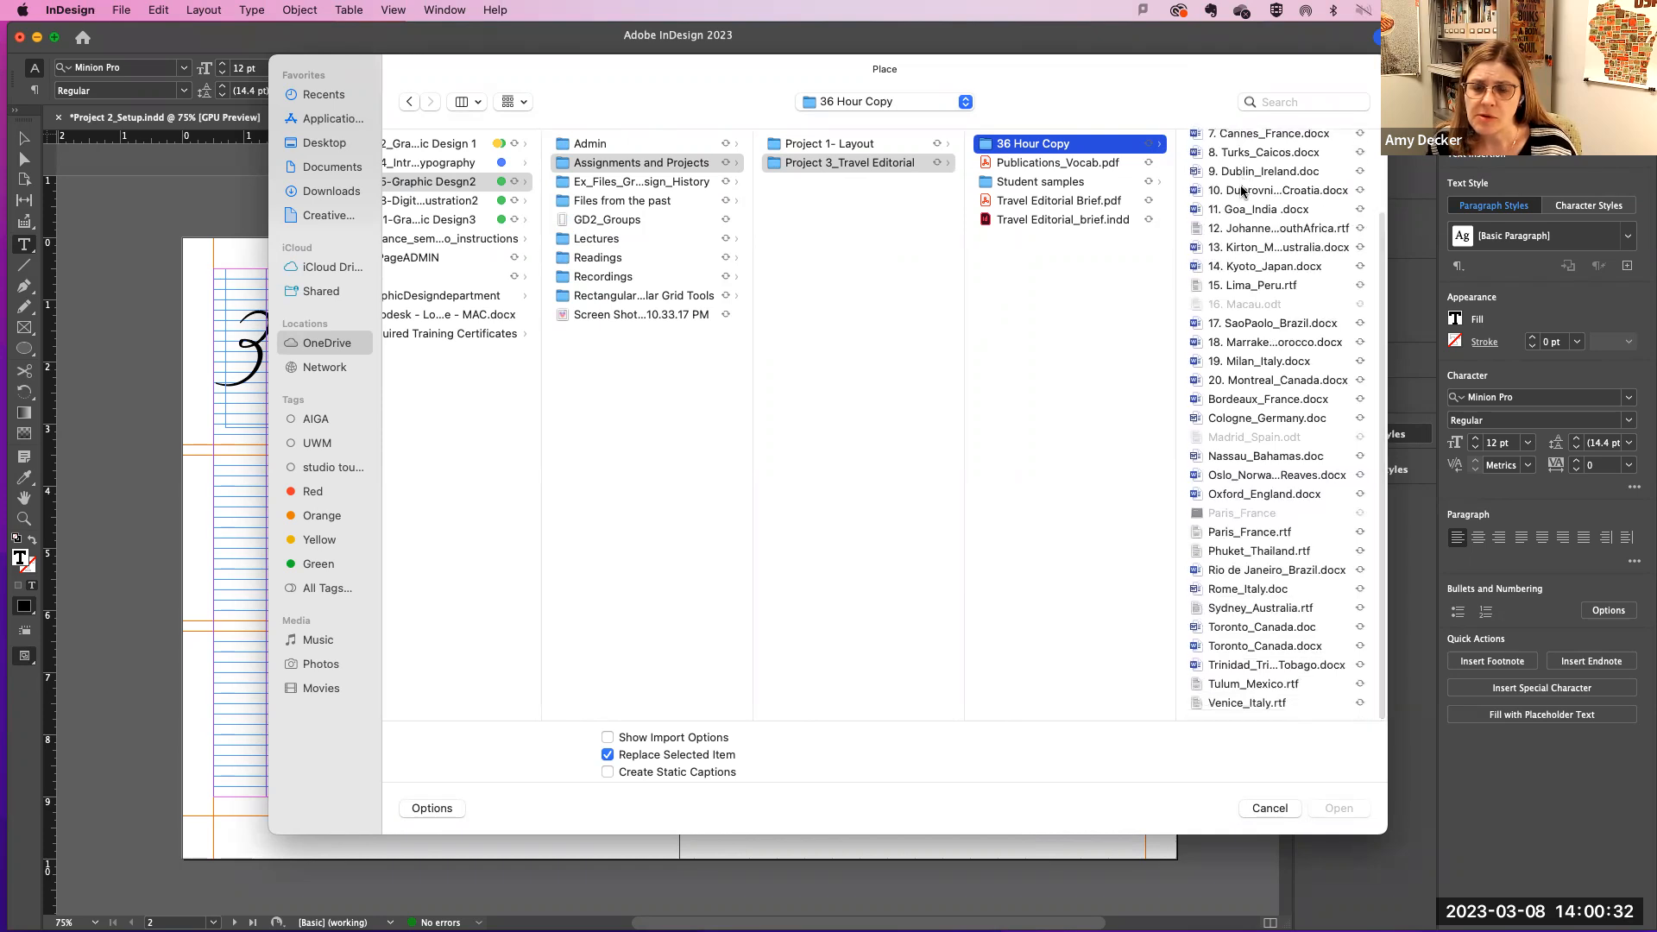
click(1221, 686)
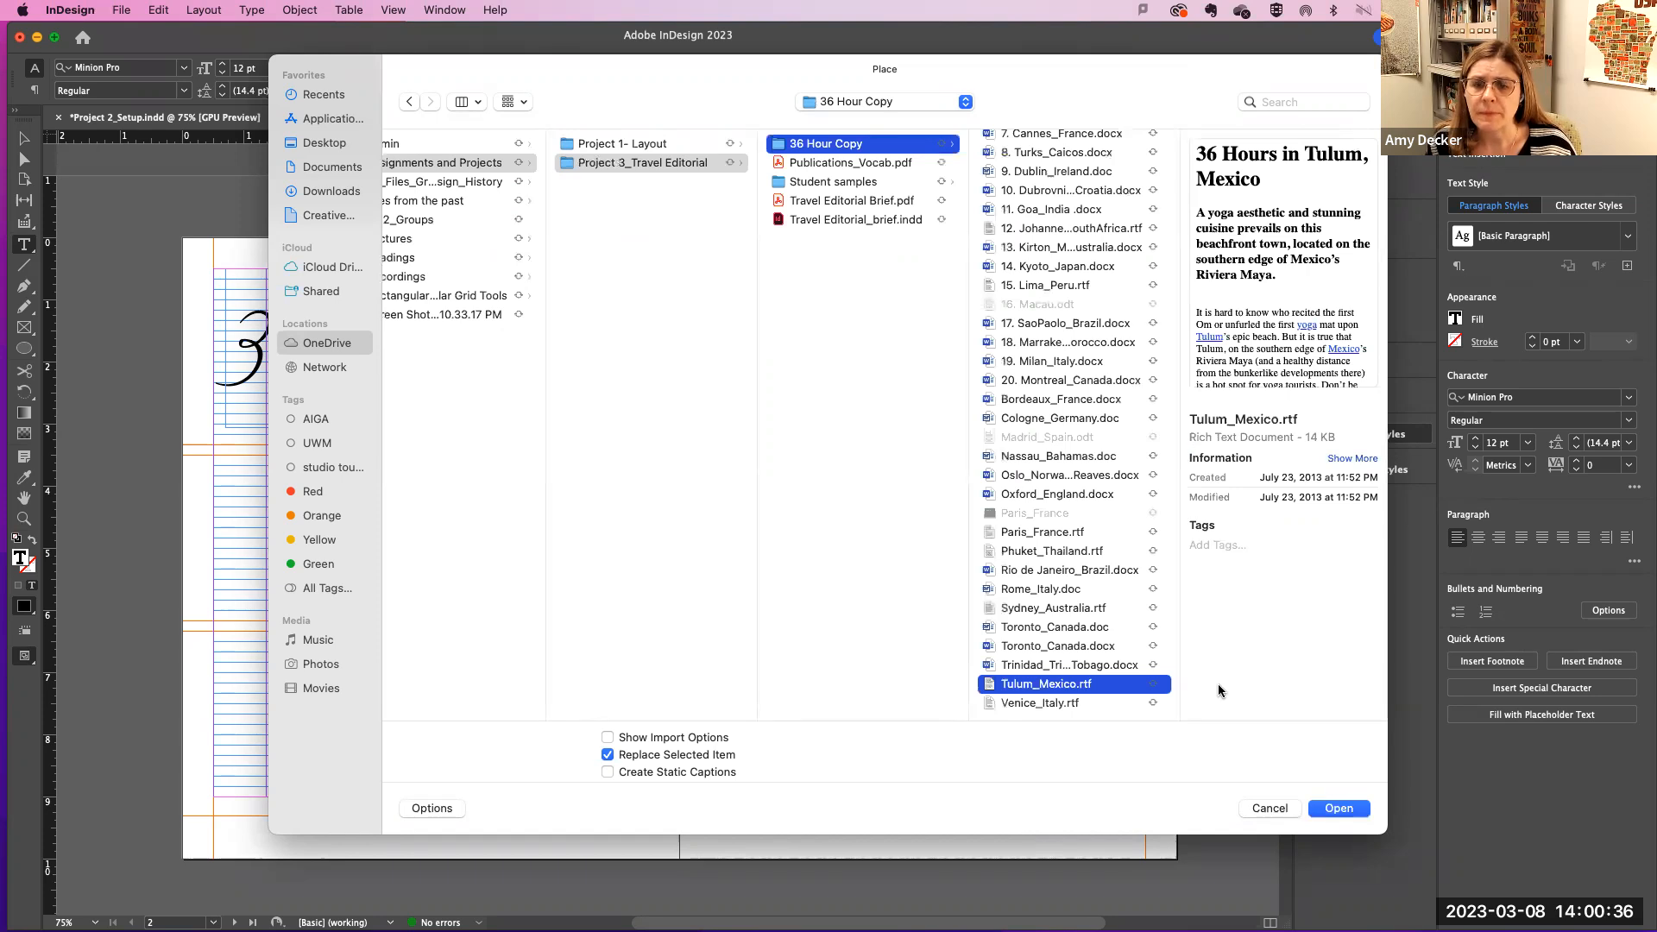
click(1329, 808)
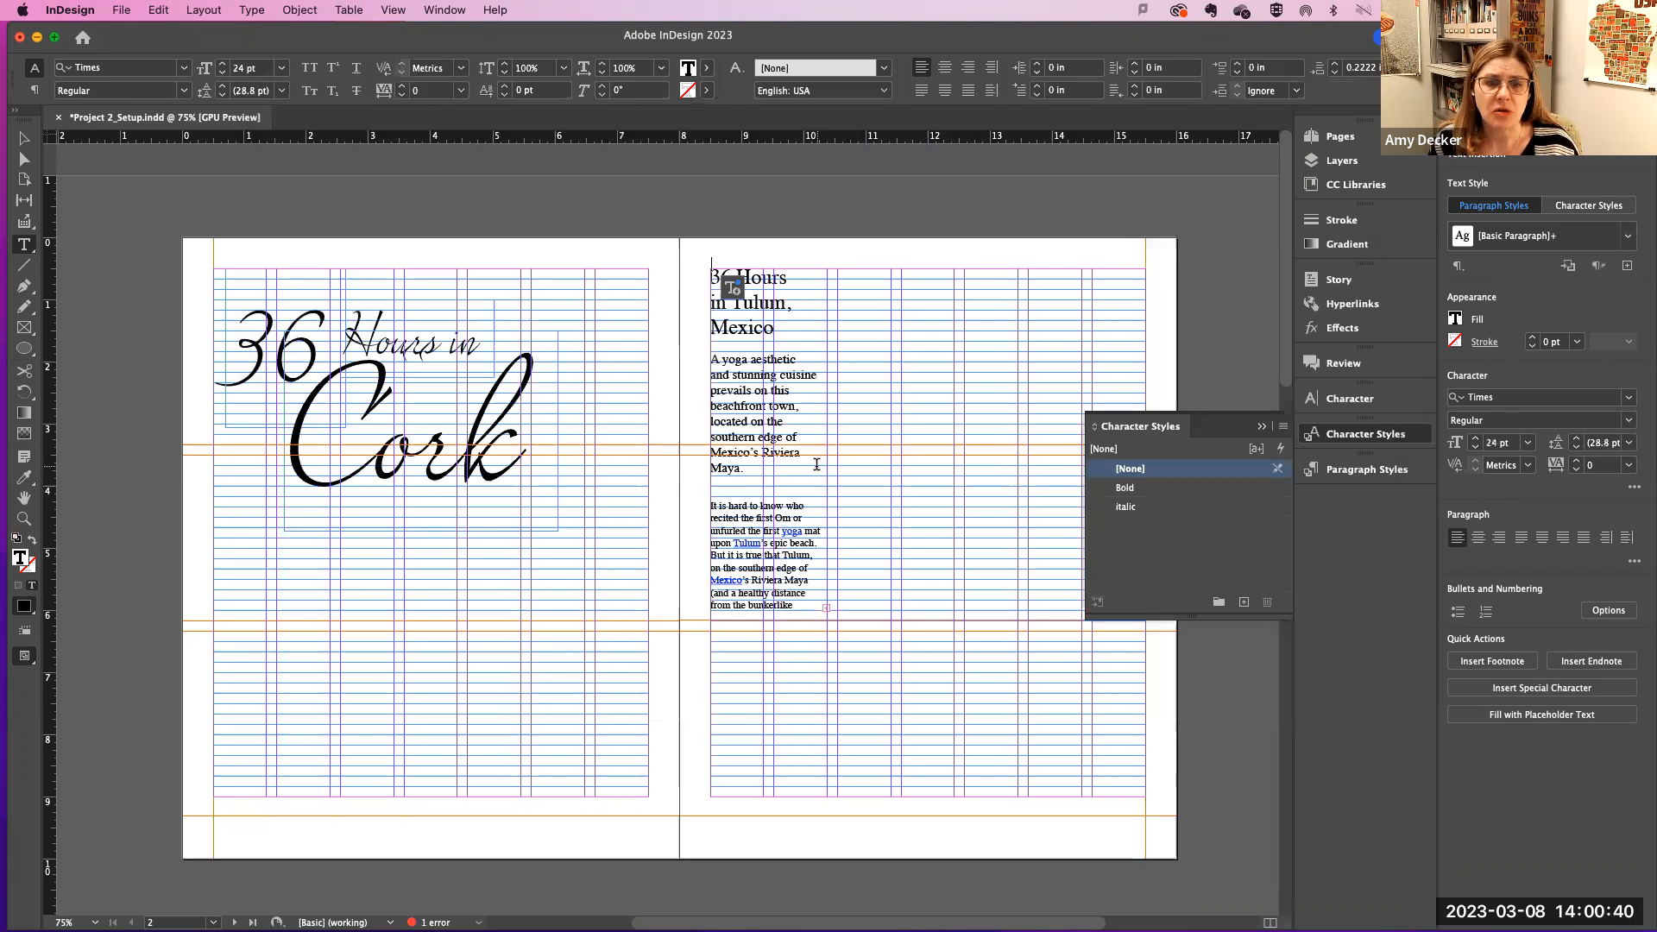
Step: Replace the word "Cork" in the large title on page 2 with "Tulum"
double_click(471, 437)
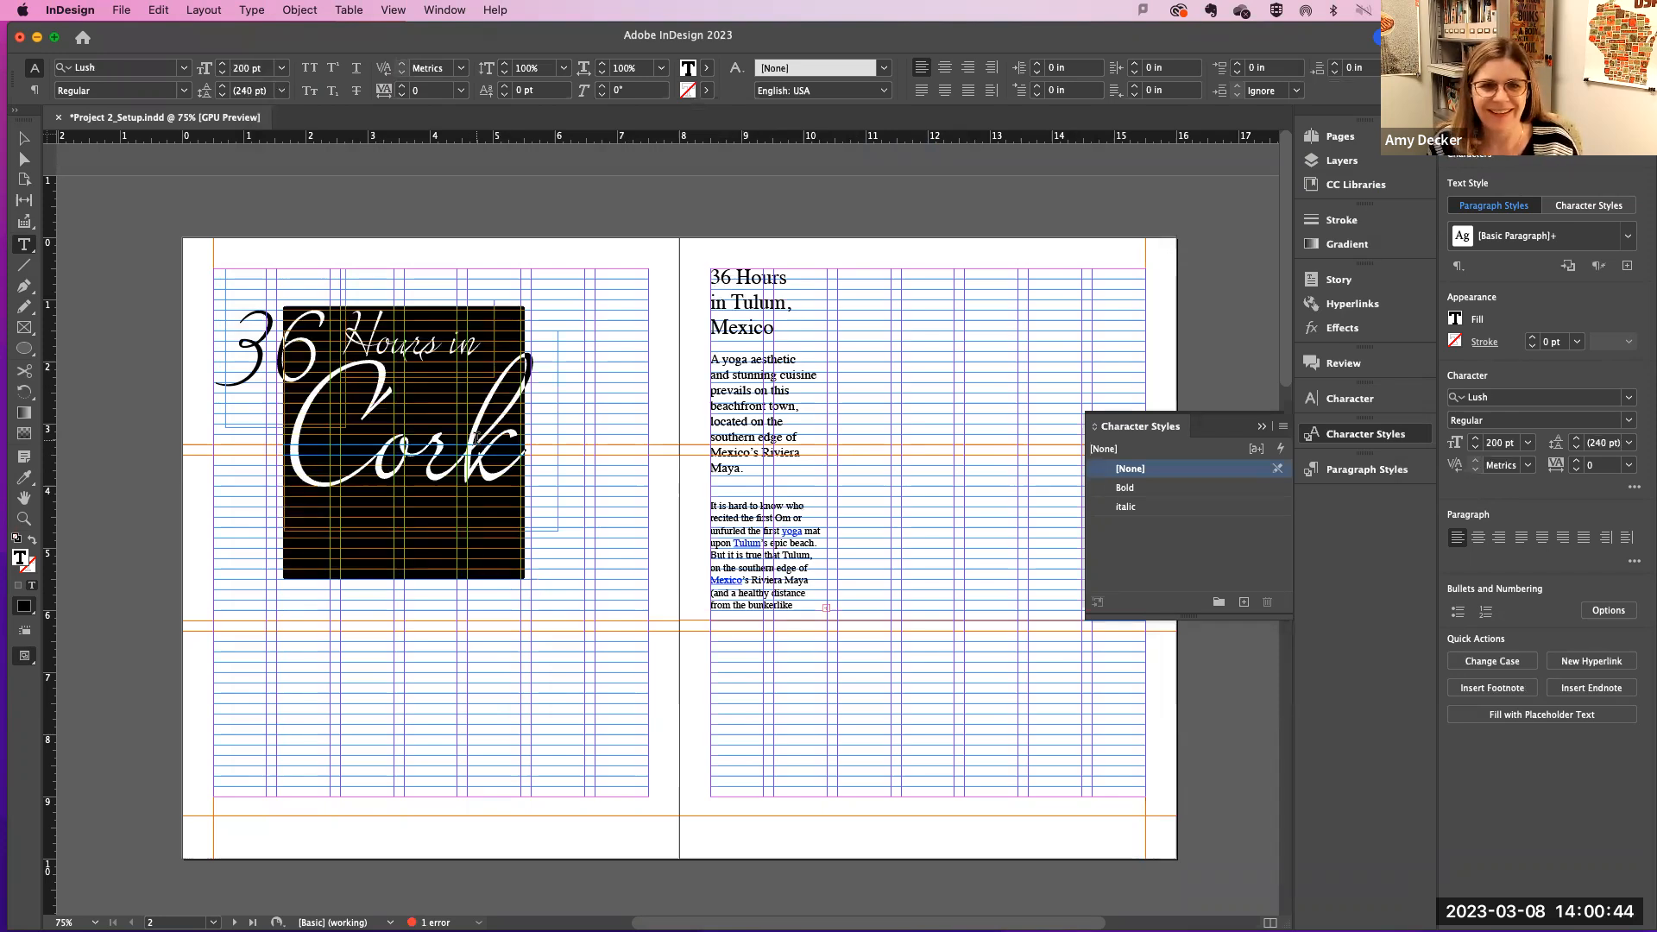
text(Tu)
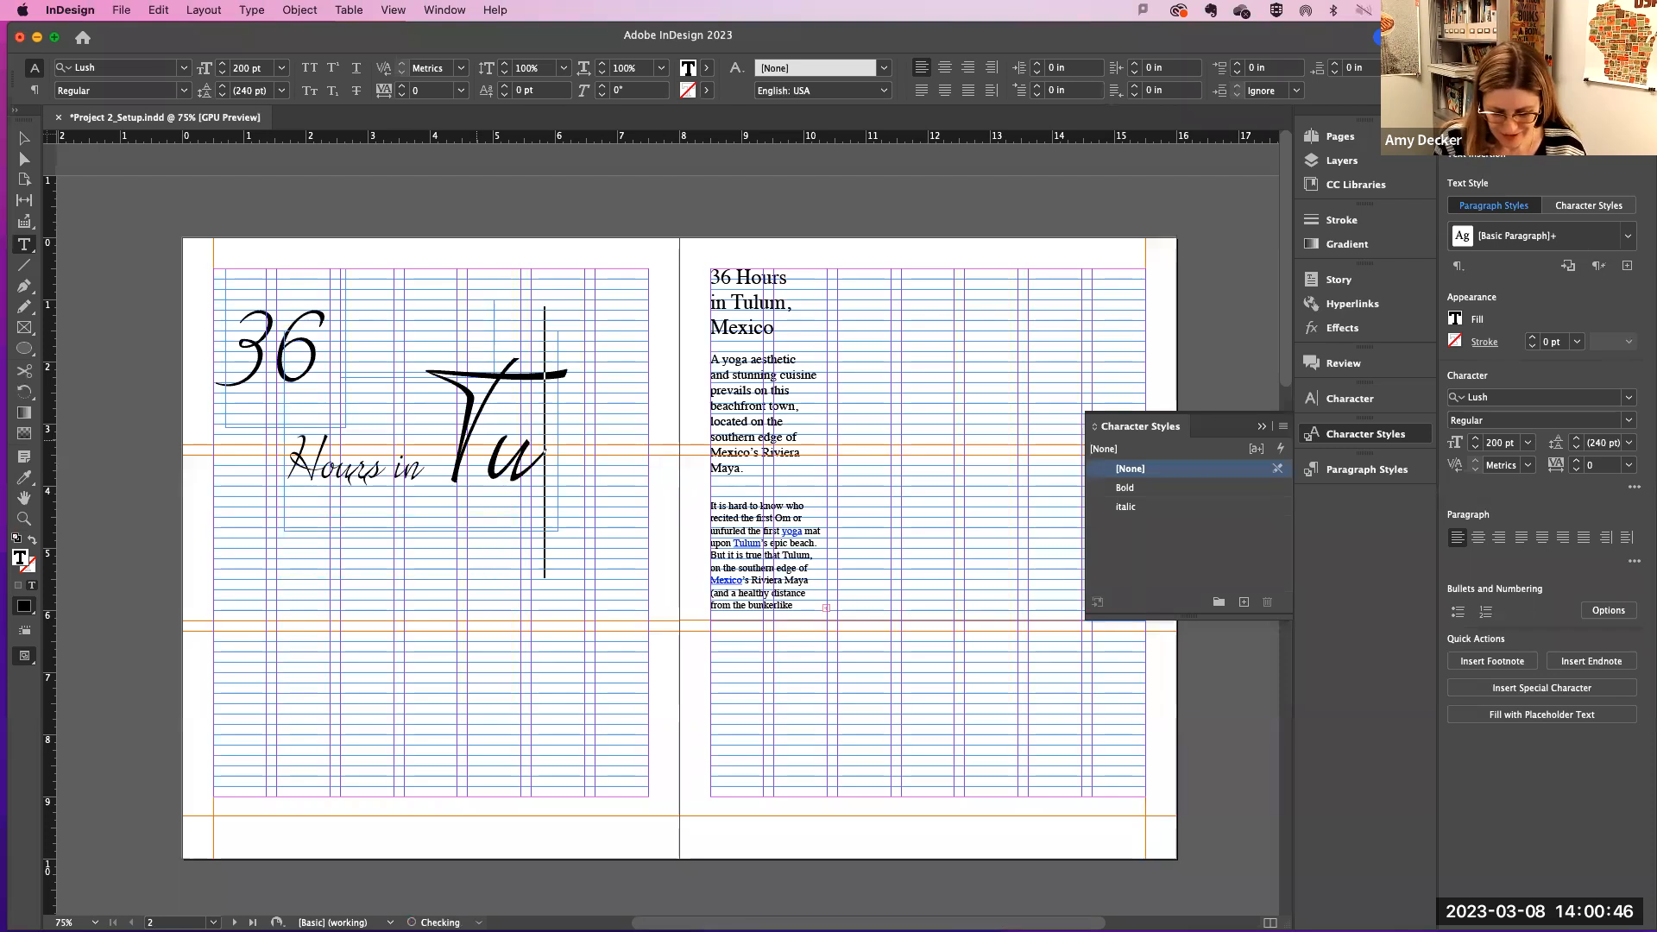
text(lum)
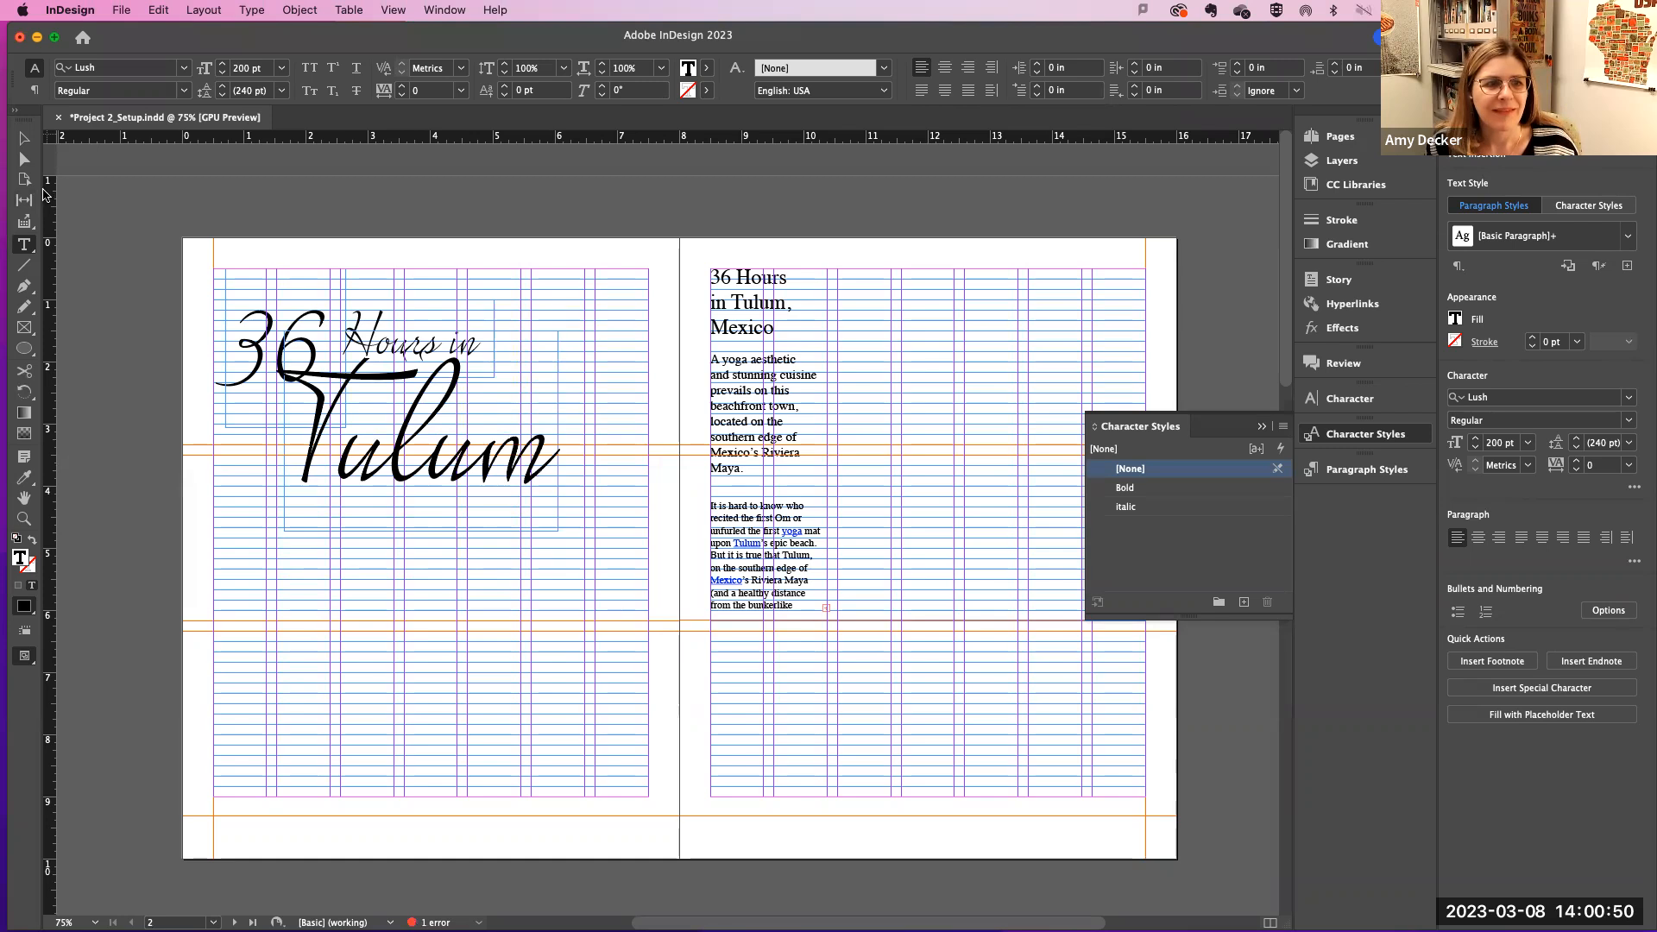
Step: Delete the "36 Hours in Tulum, Mexico" headline and the empty line it leaves at the start of the article on page 3
click(783, 332)
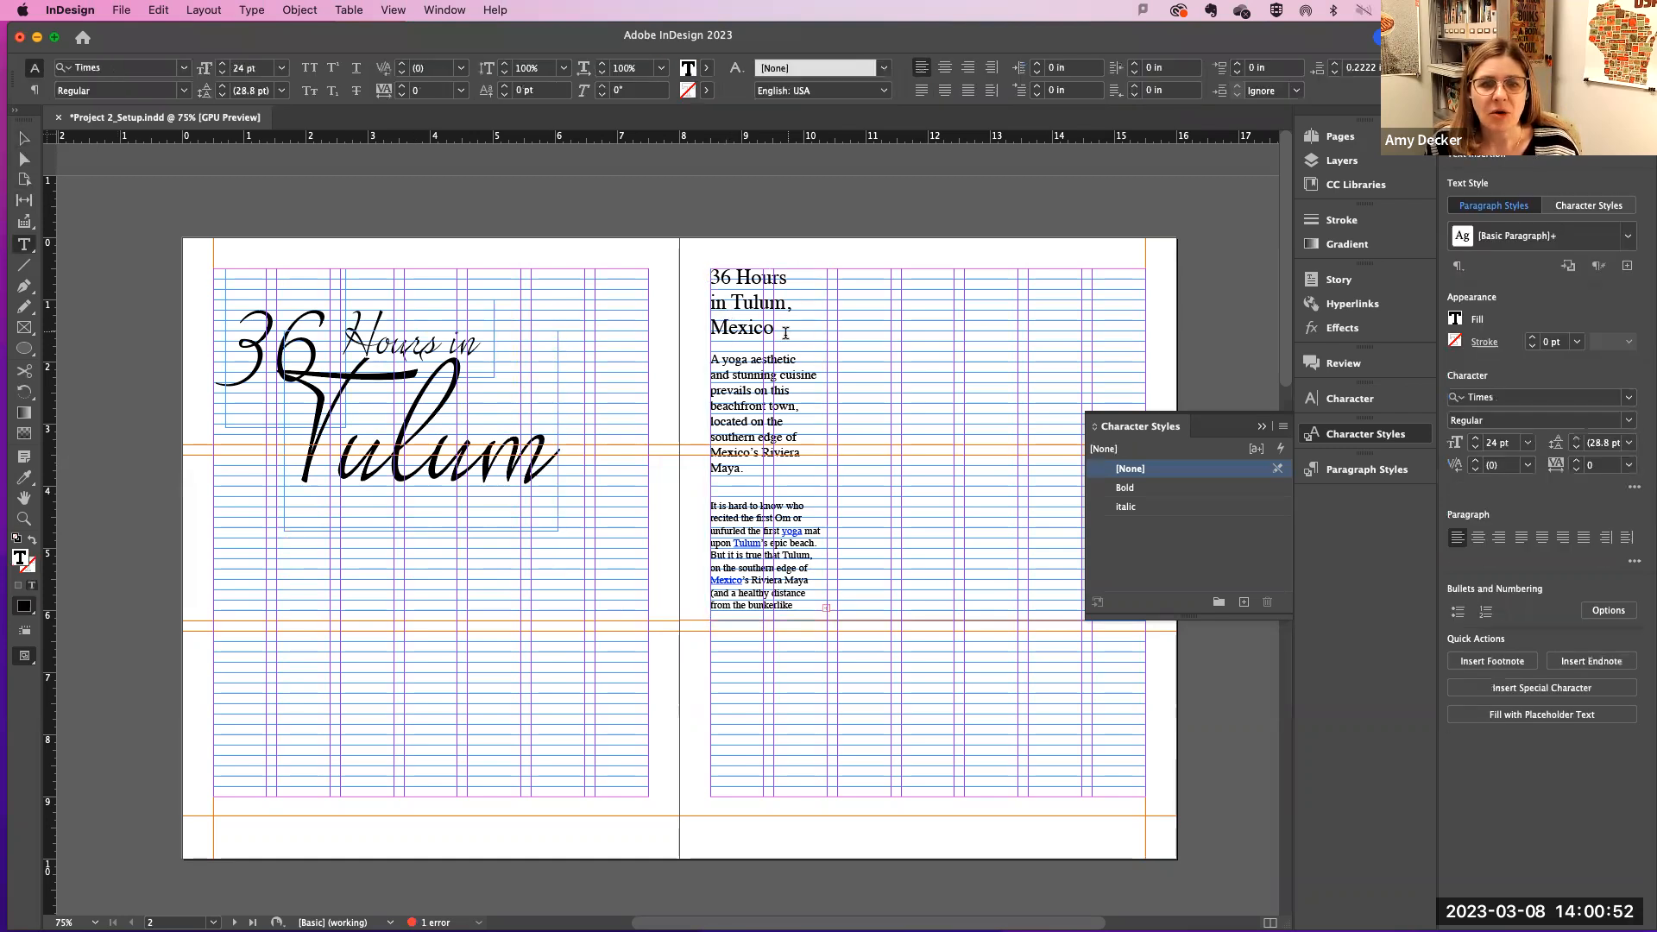
drag(786, 333, 667, 251)
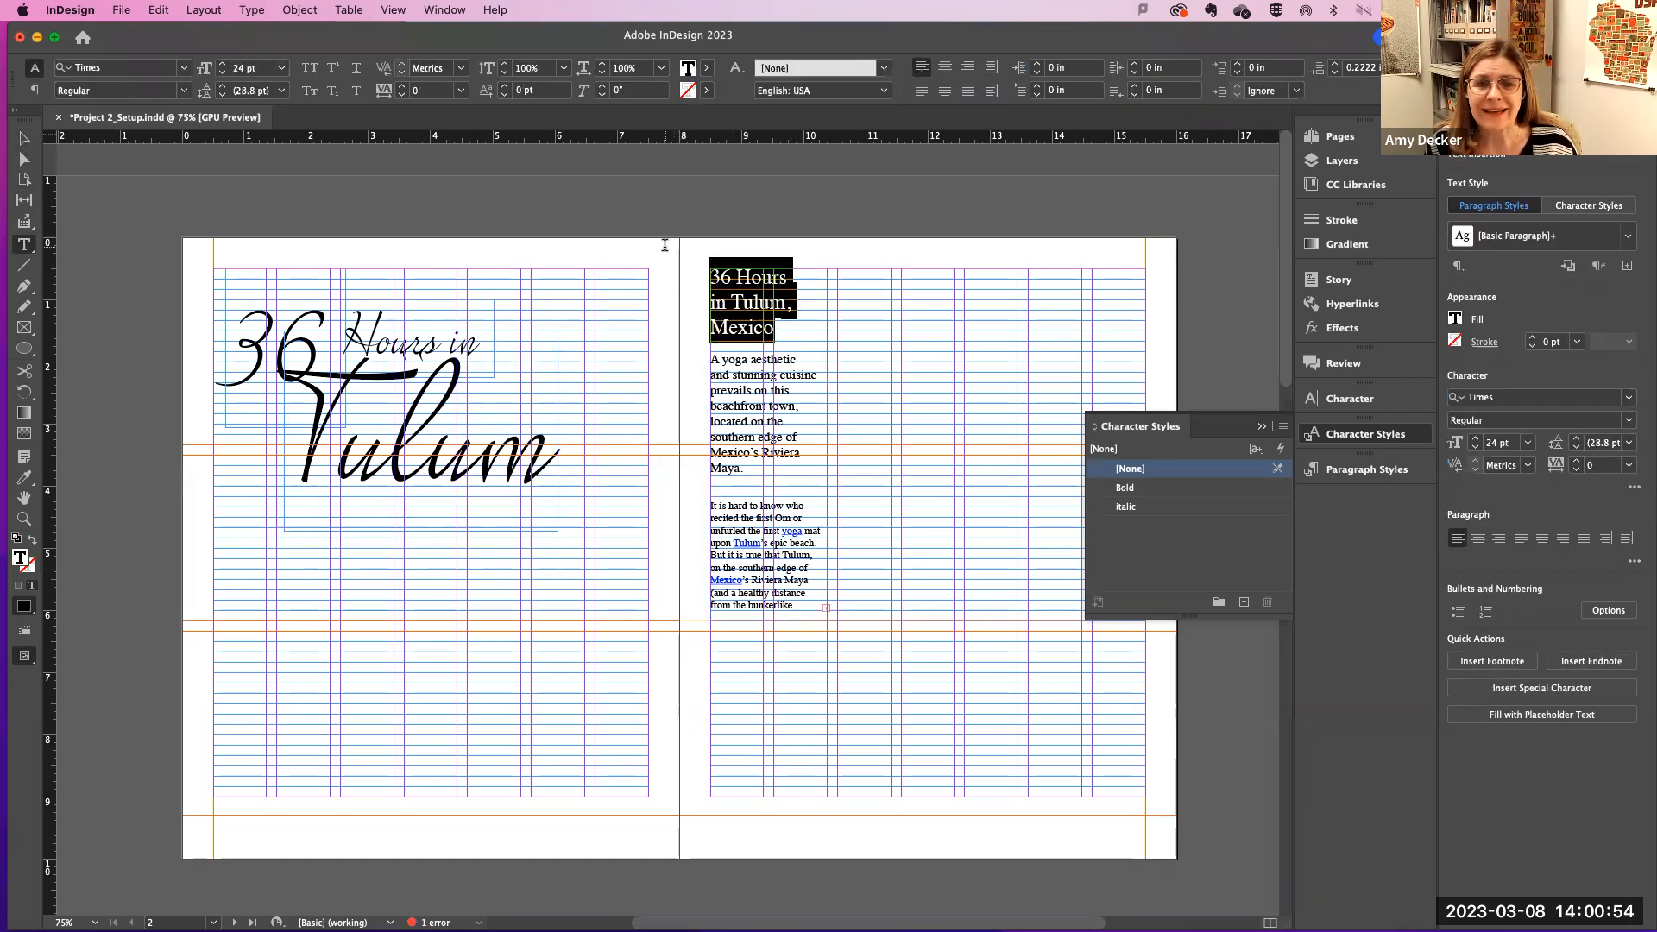
key(BackSpace)
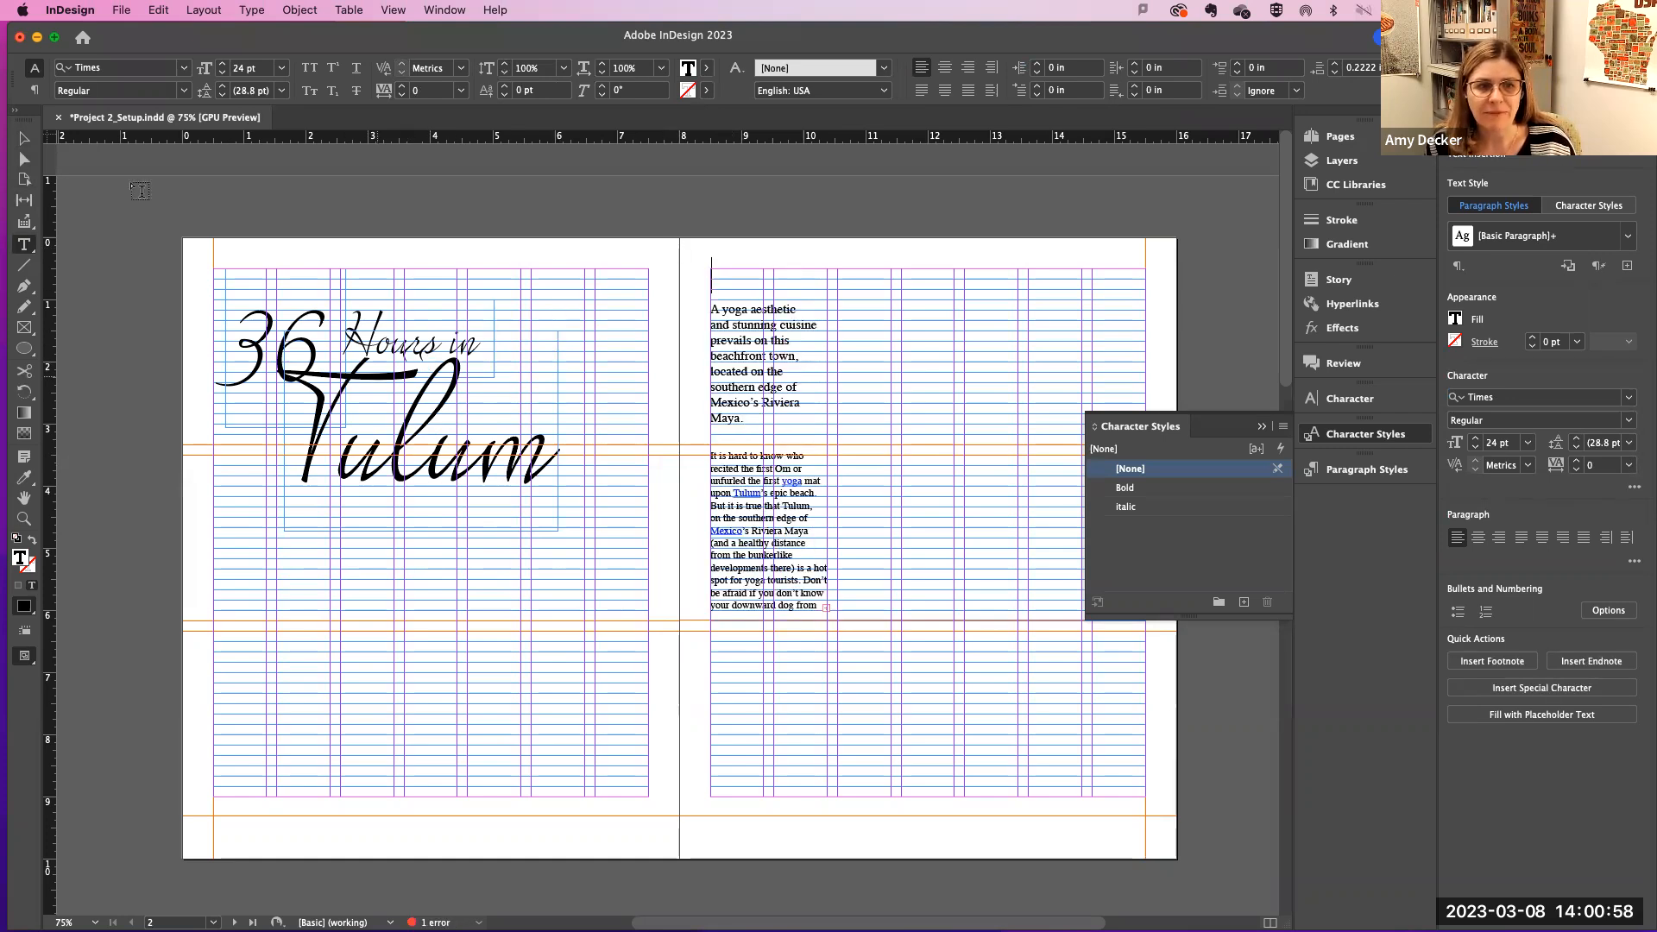
click(712, 308)
key(BackSpace)
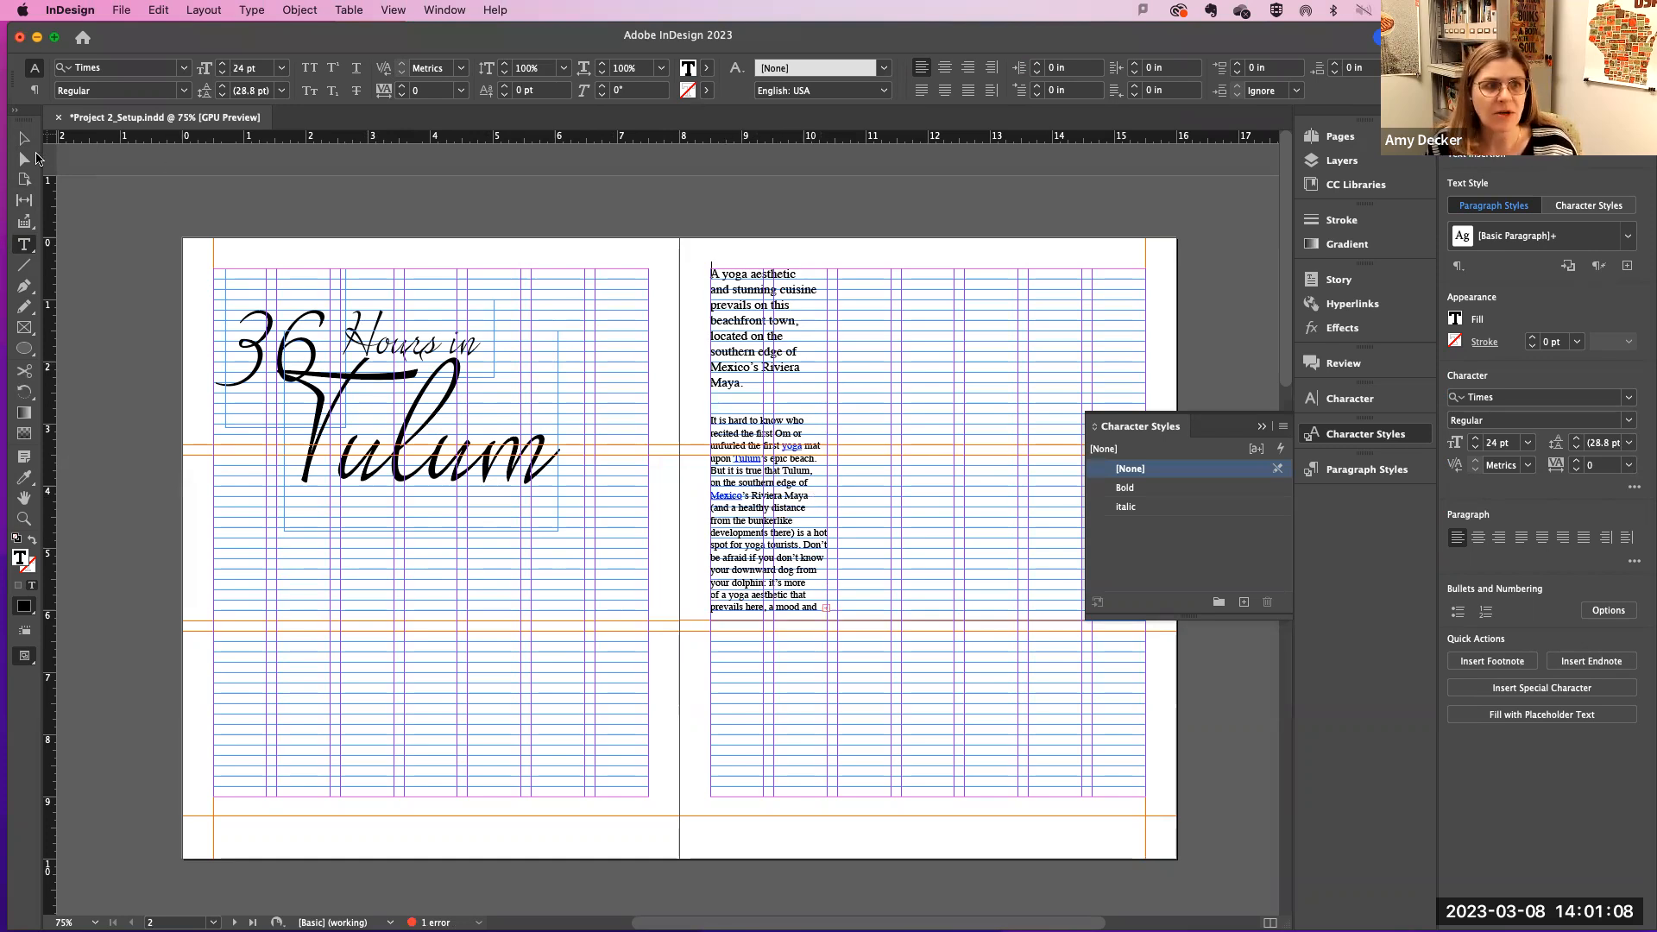
Step: Enlarge the article's text frame to about 4.95 in wide by 8.24 in tall, and show the hidden characters
click(24, 138)
drag(824, 618, 1018, 780)
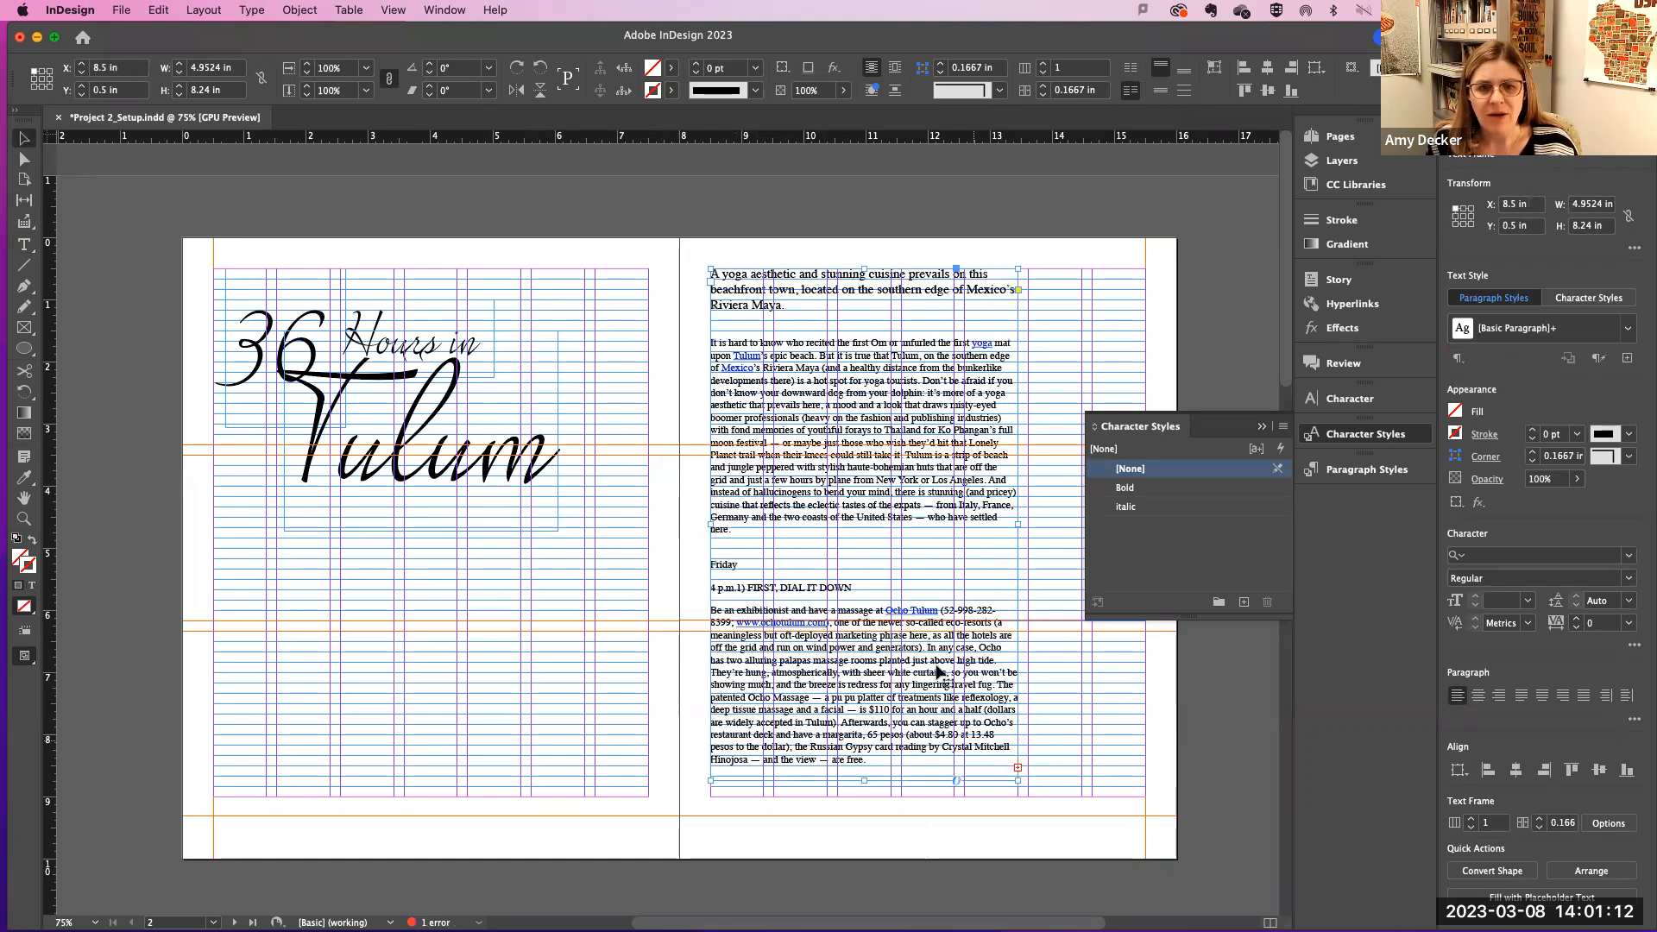
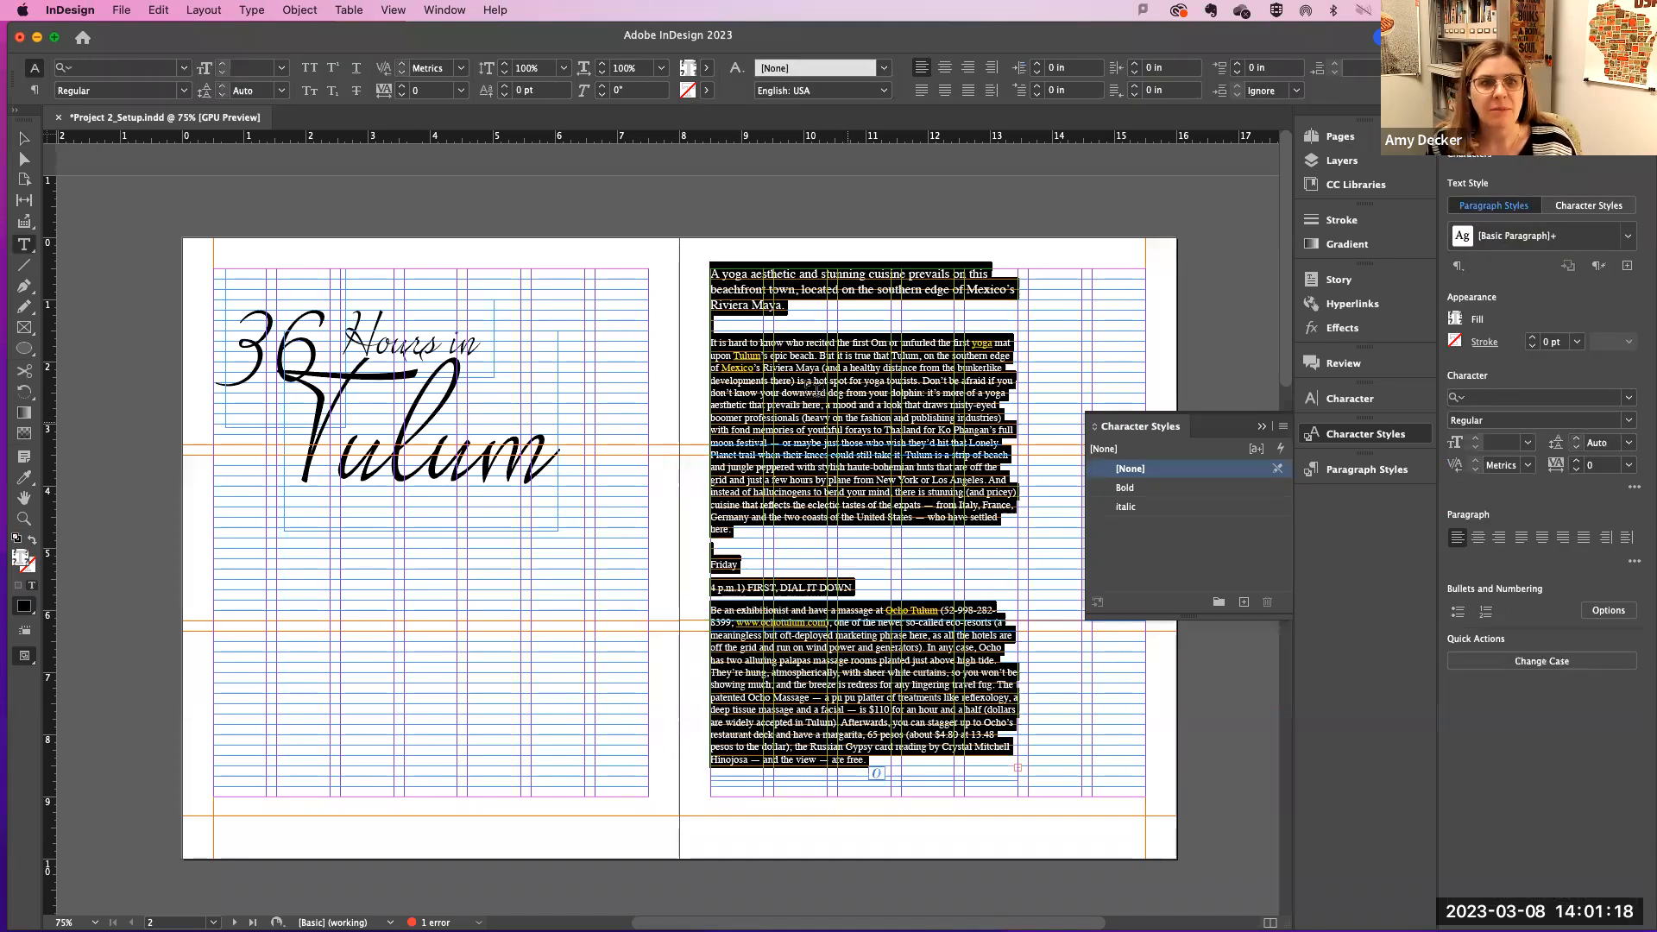
click(260, 12)
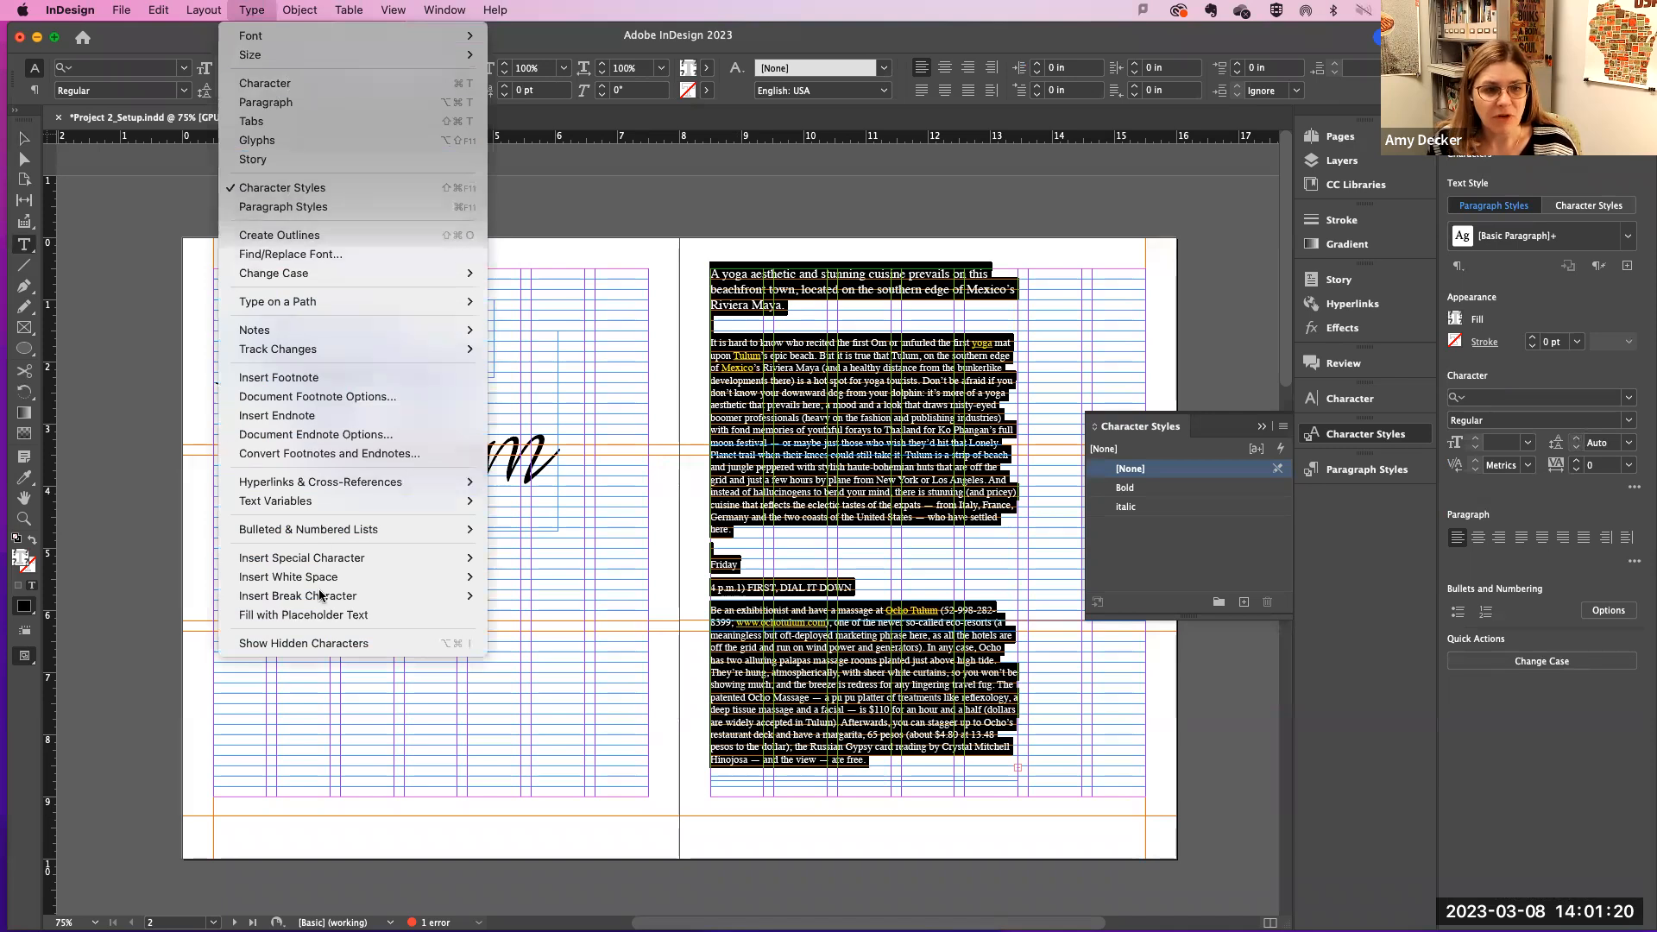
click(345, 643)
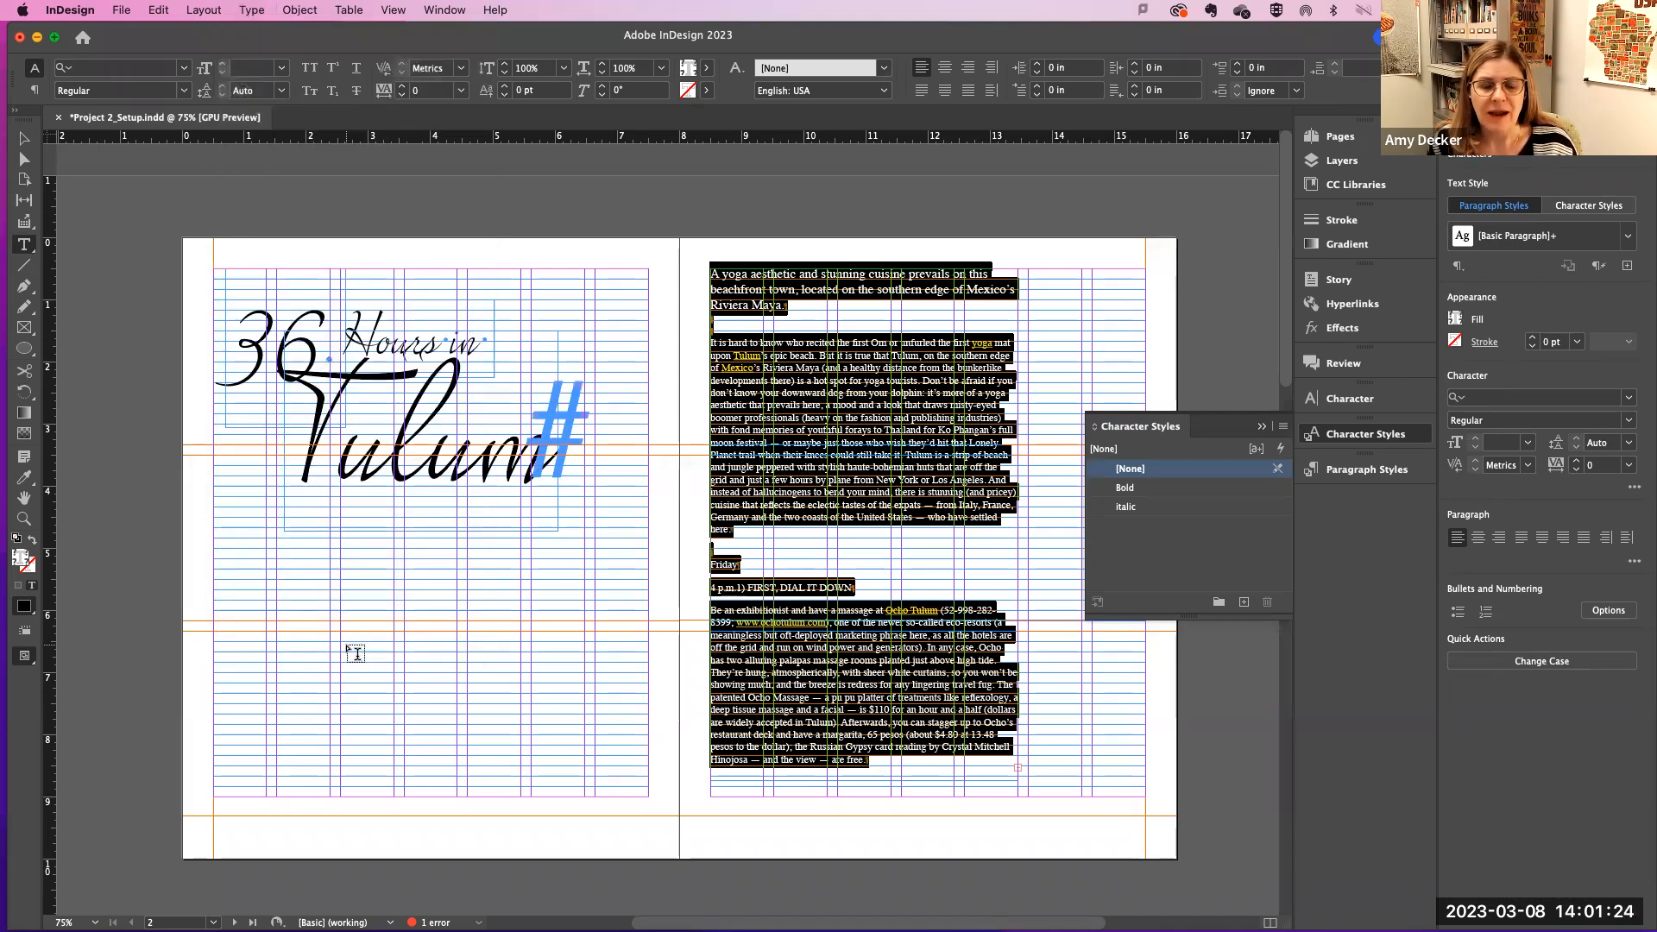
Step: Examine the paragraph marks at the line endings and blank lines of the title and article text
click(795, 287)
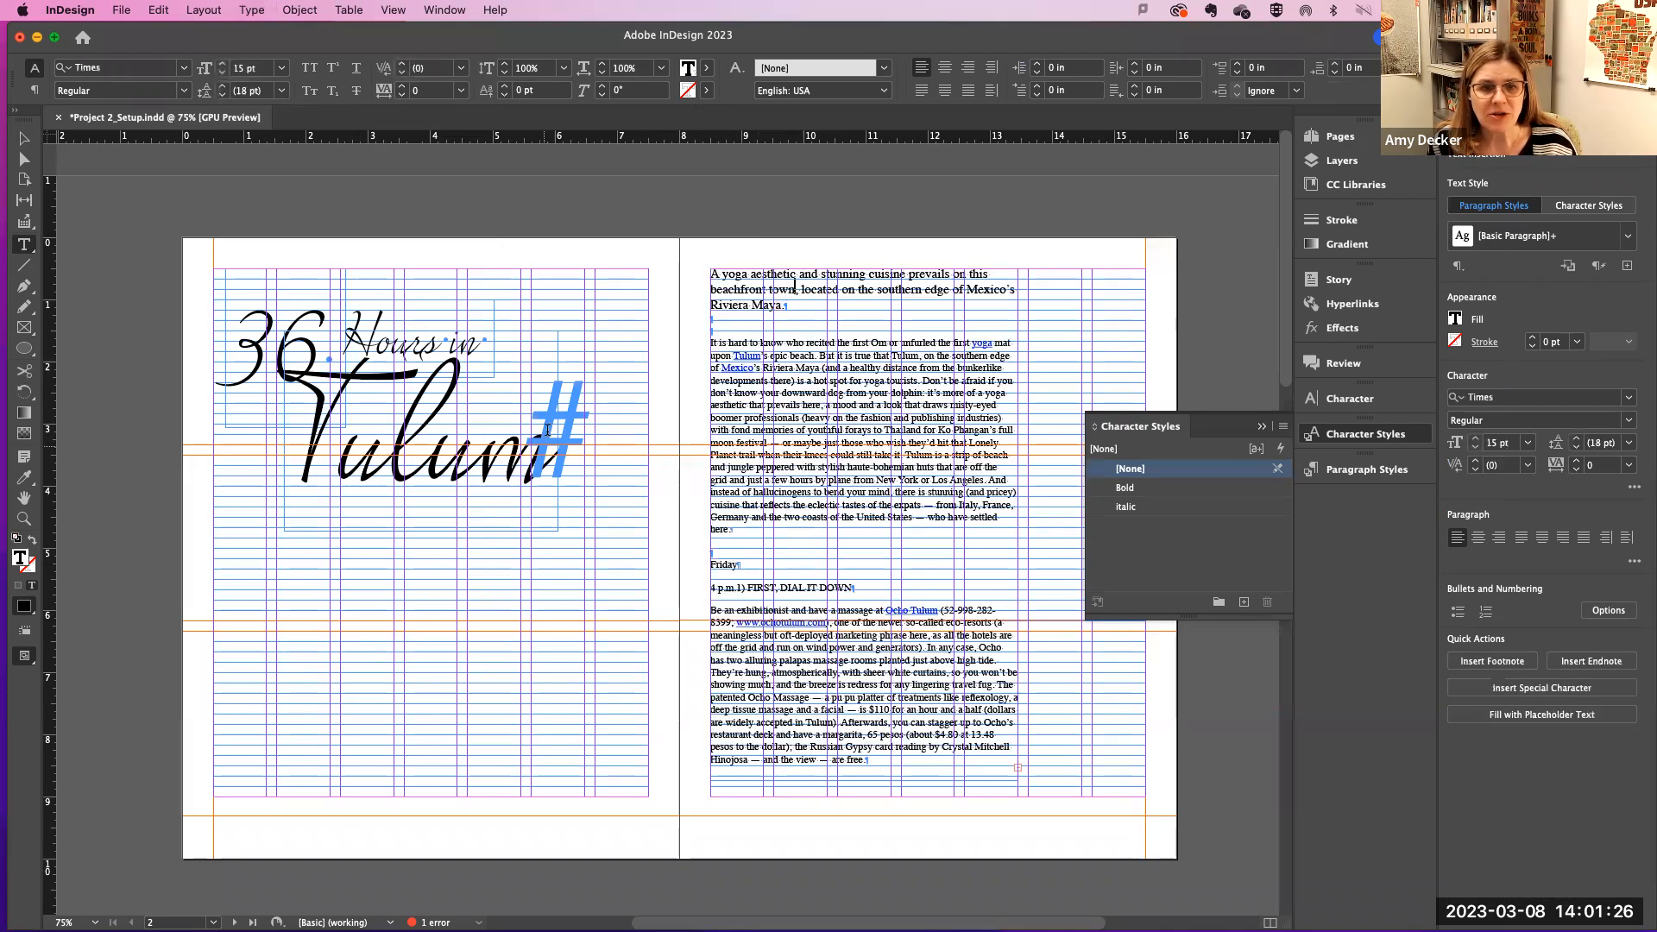
click(577, 435)
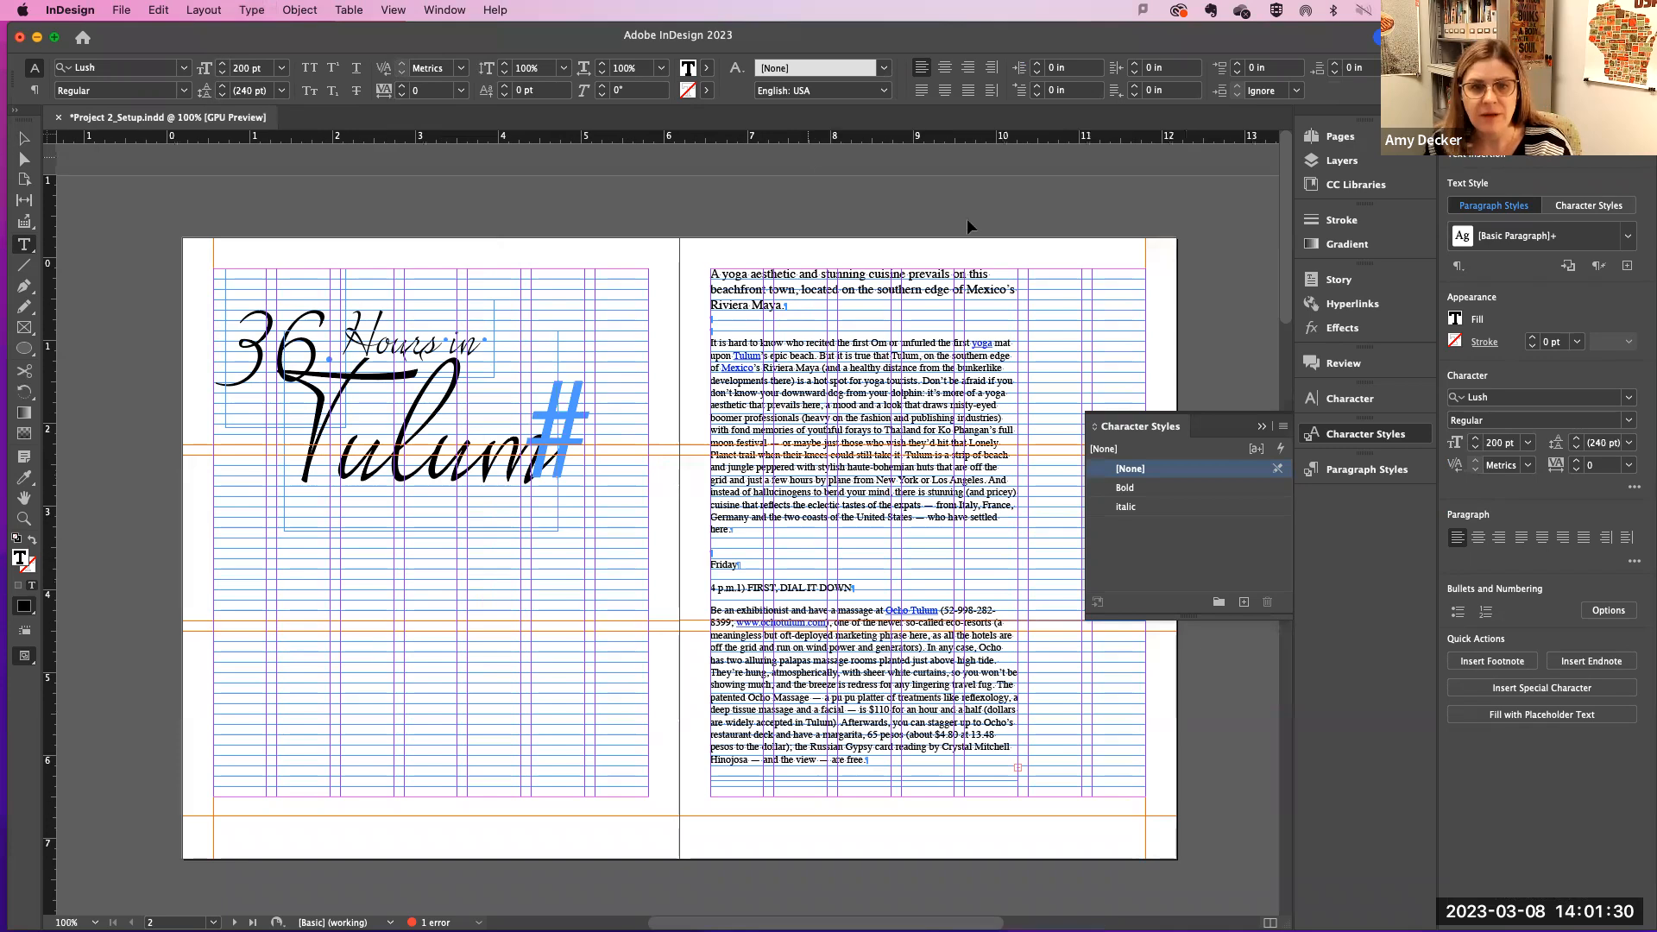
key(super+equal)
key(super+equal)
key(super+equal)
scroll(1003, 339, right, 10)
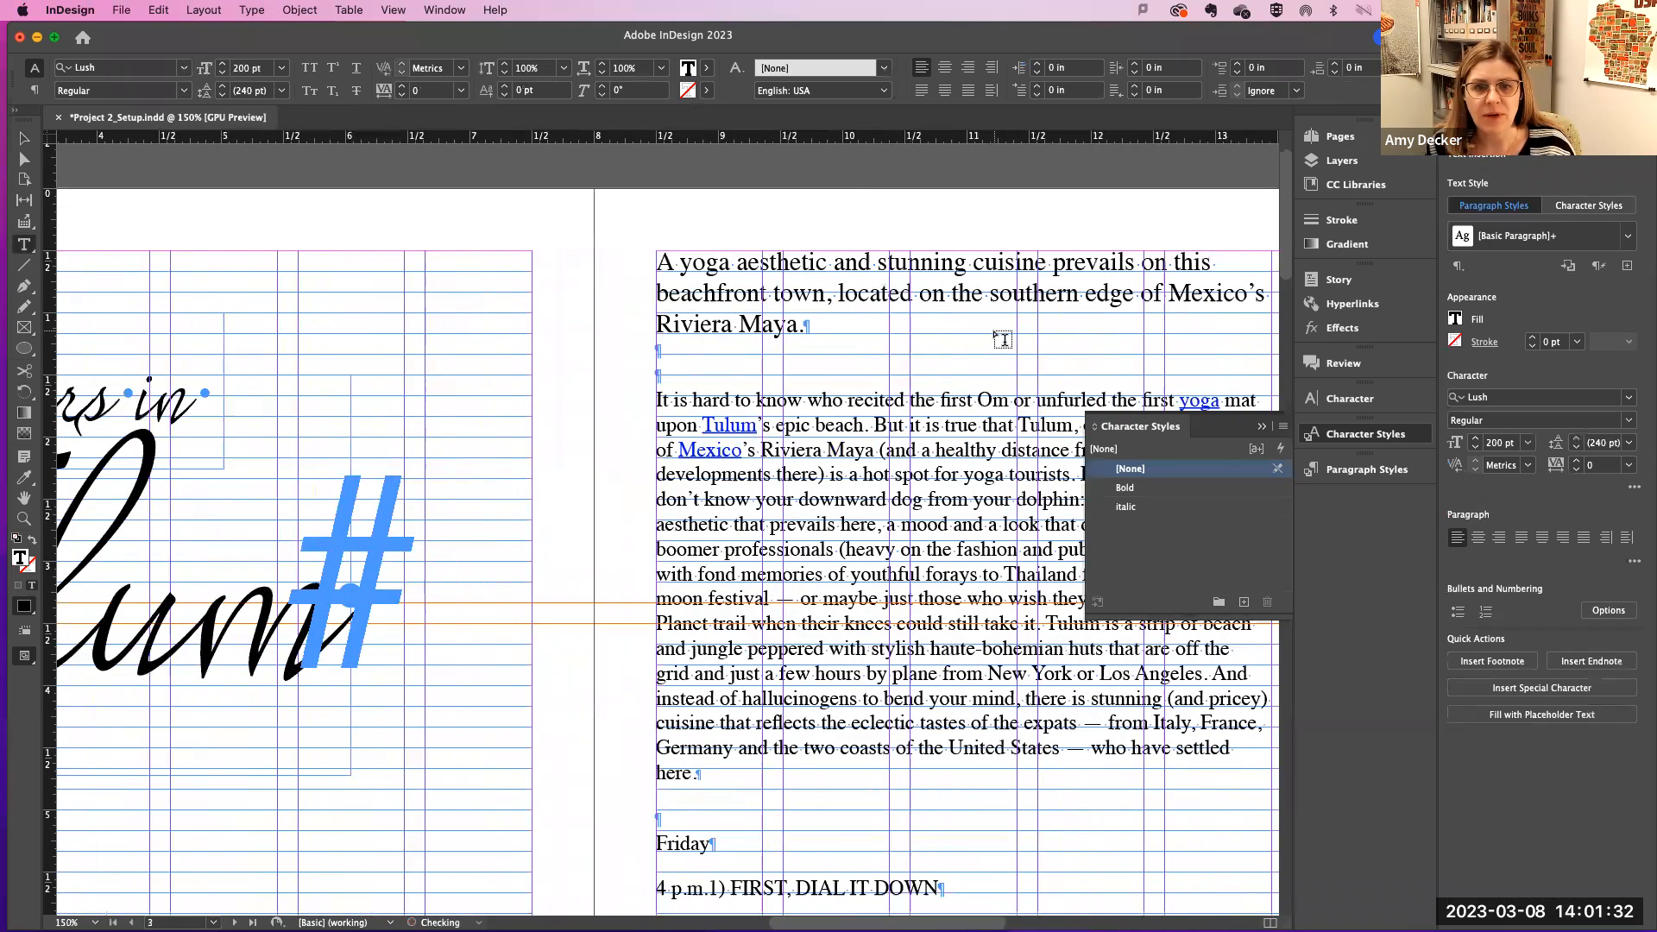
scroll(1003, 340, left, 2)
click(1003, 339)
click(458, 326)
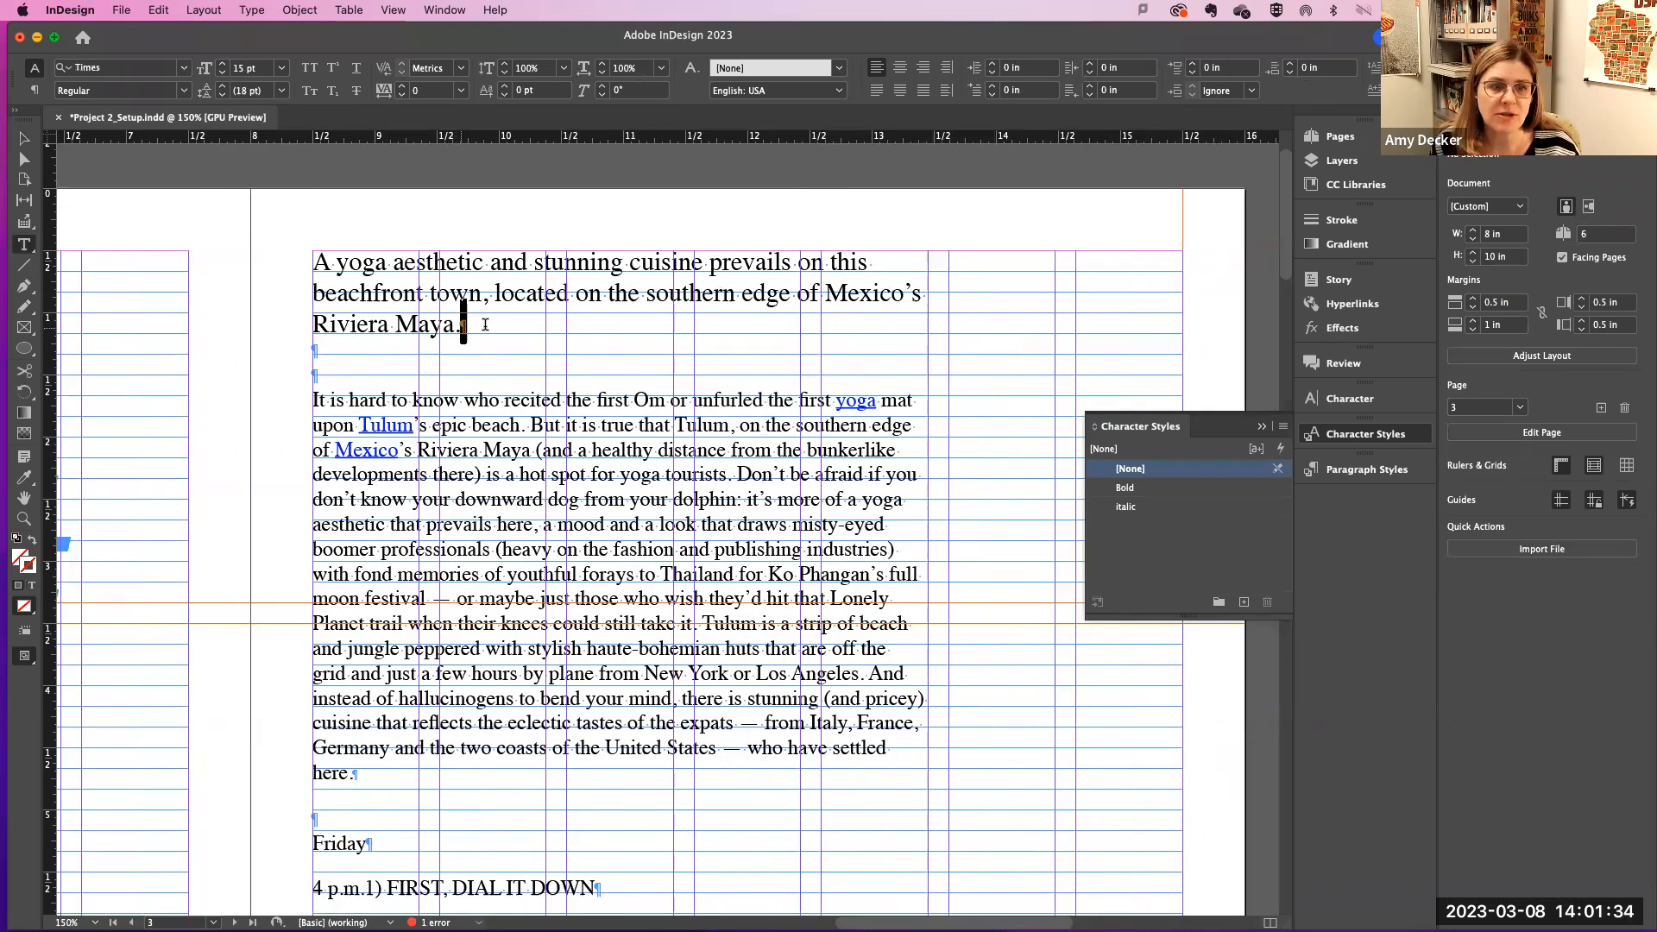
double_click(462, 328)
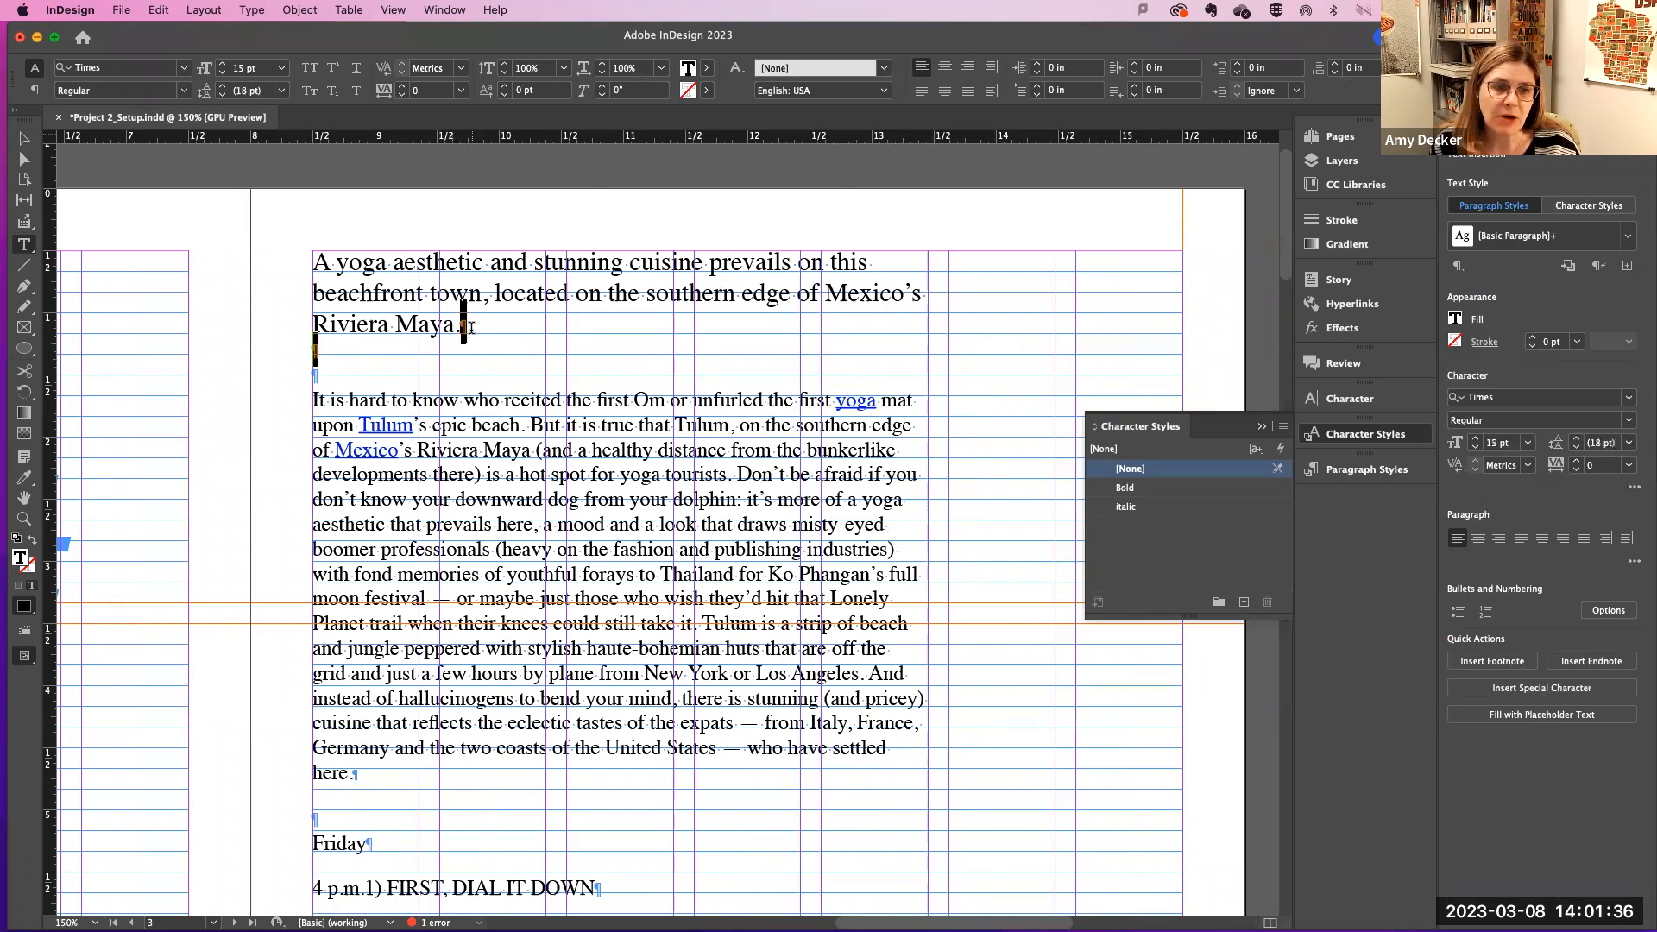
click(463, 327)
key(BackSpace)
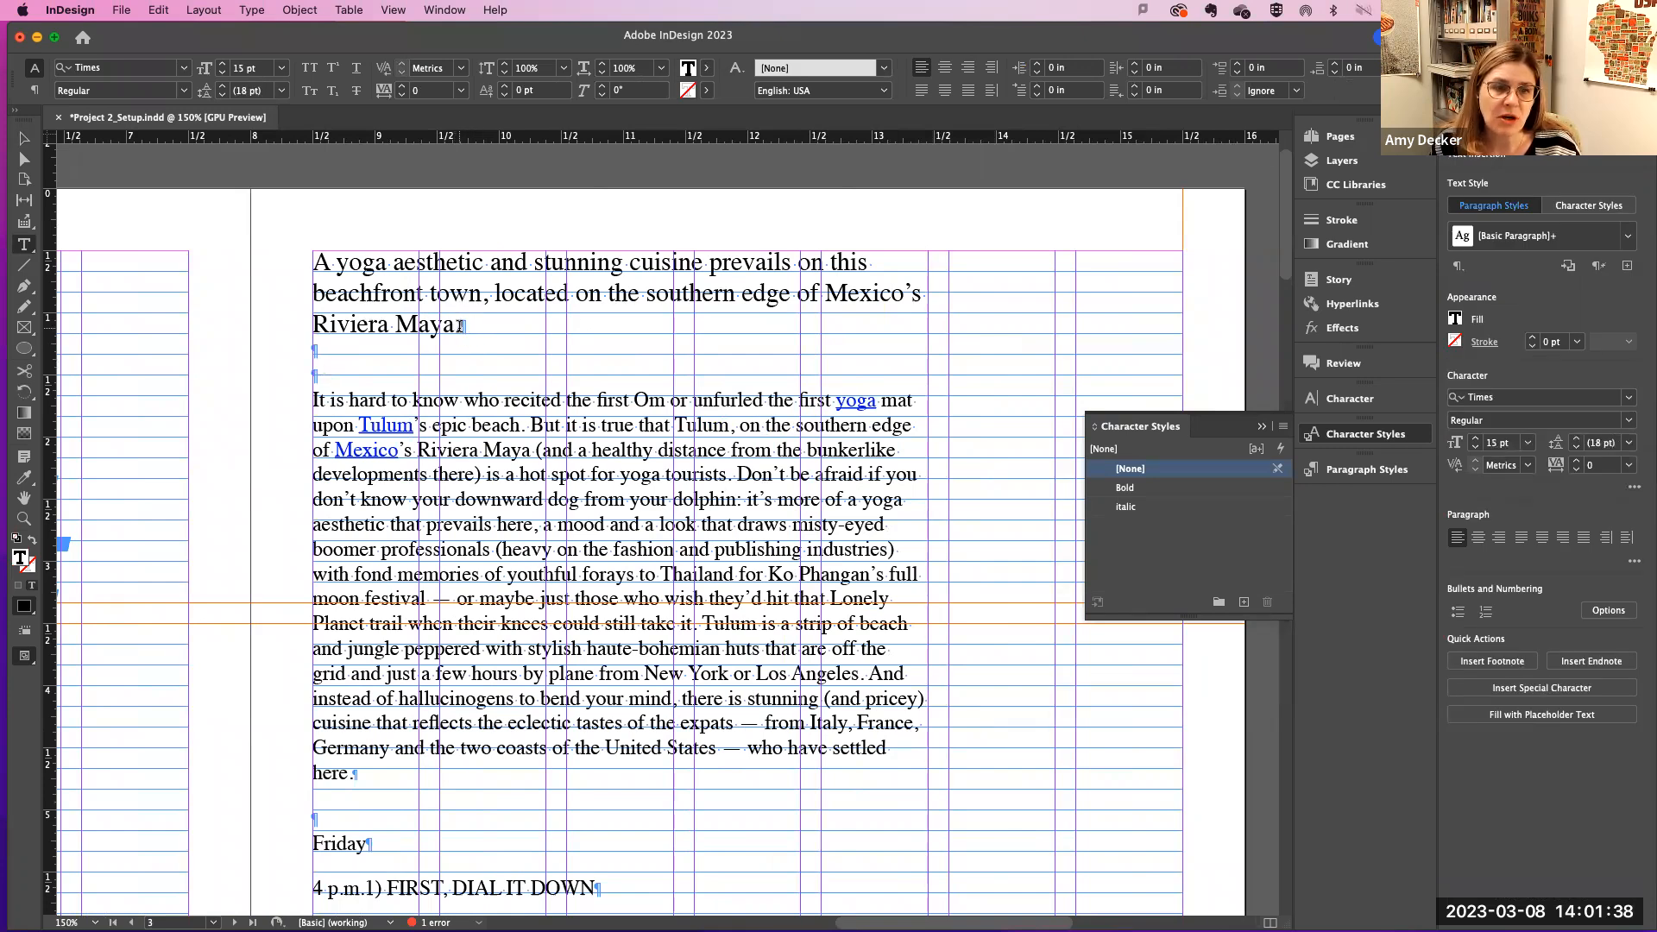
mouse_move(329, 355)
mouse_down()
mouse_move(322, 404)
mouse_move(321, 356)
mouse_up()
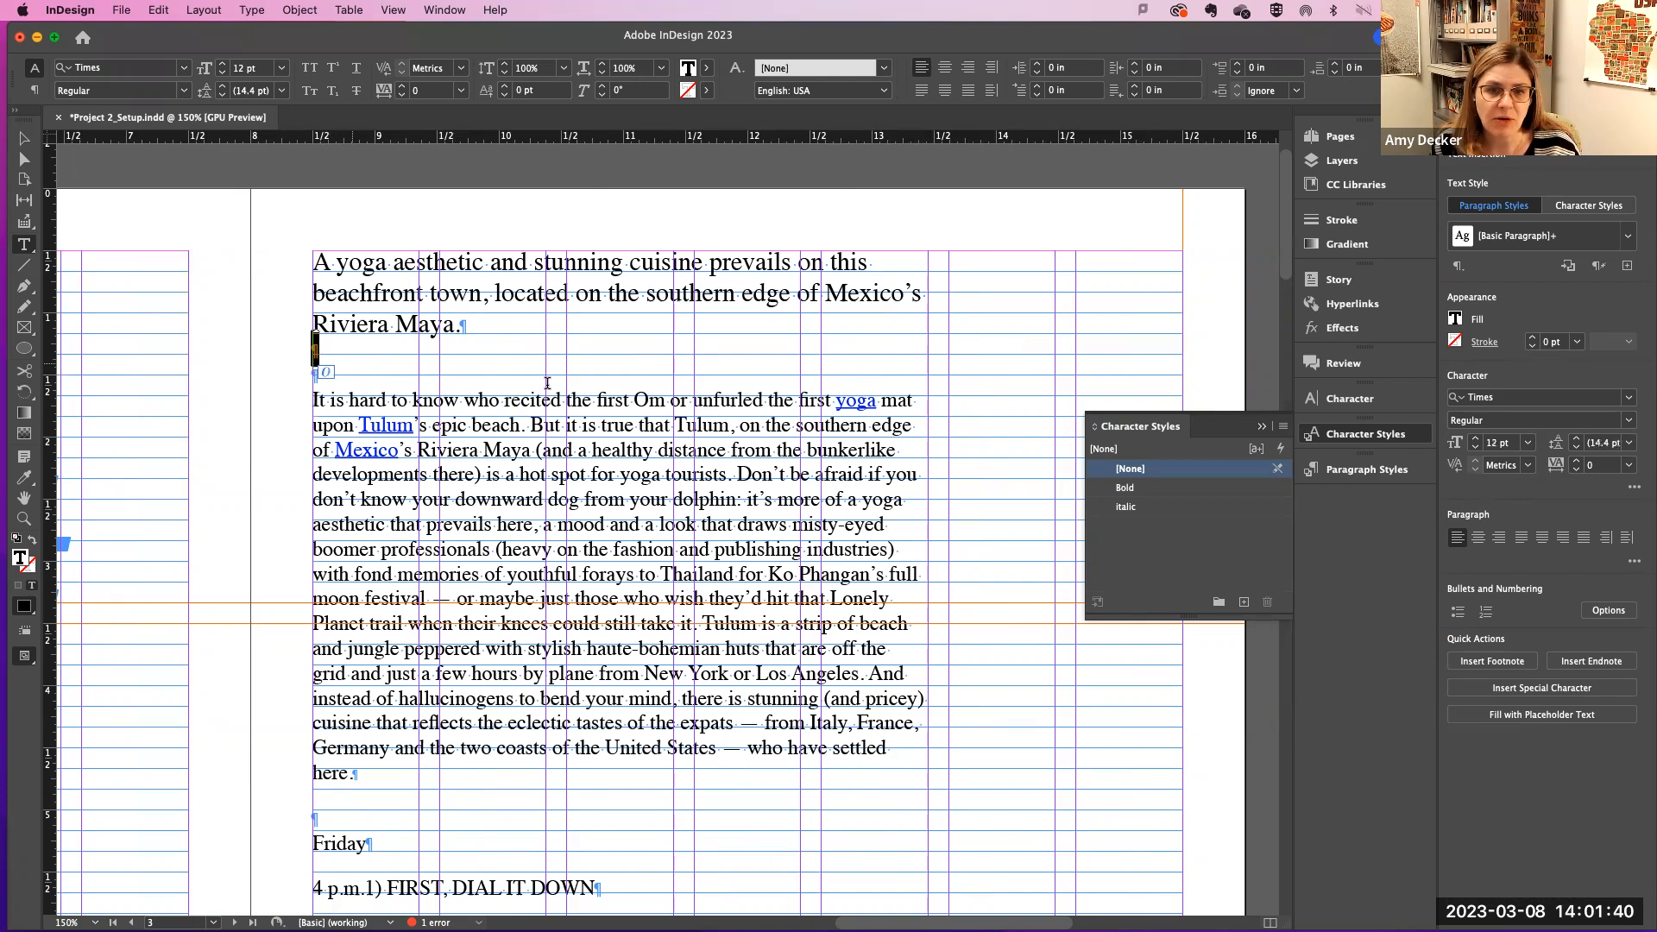
scroll(572, 490, down, 10)
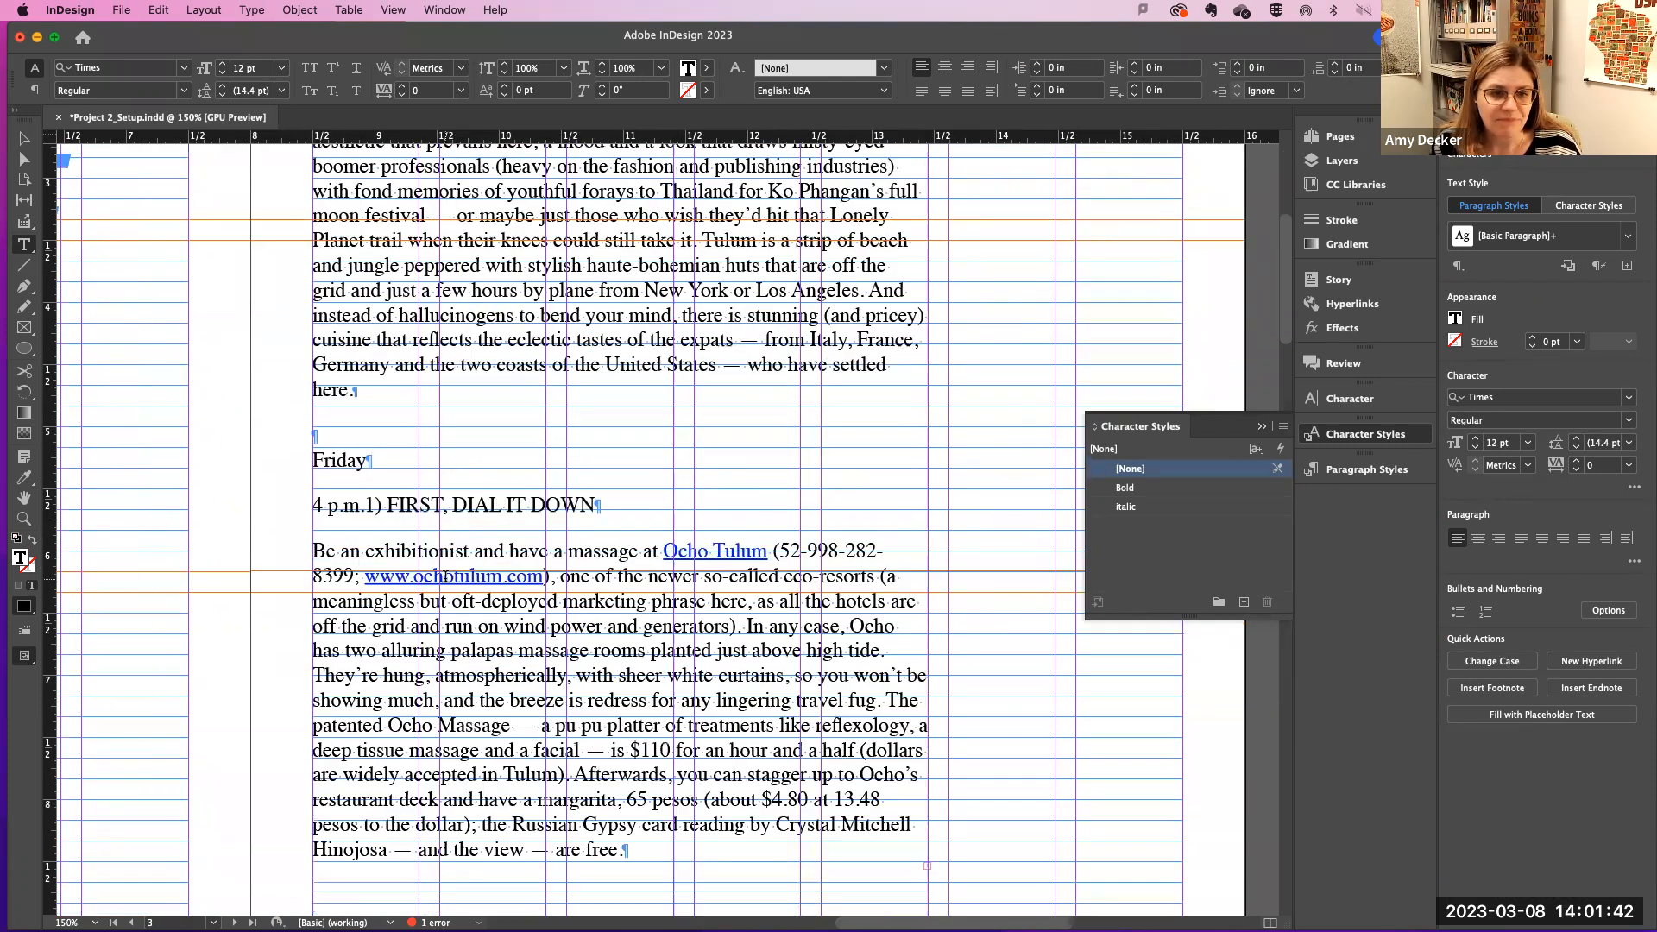
scroll(658, 533, down, 5)
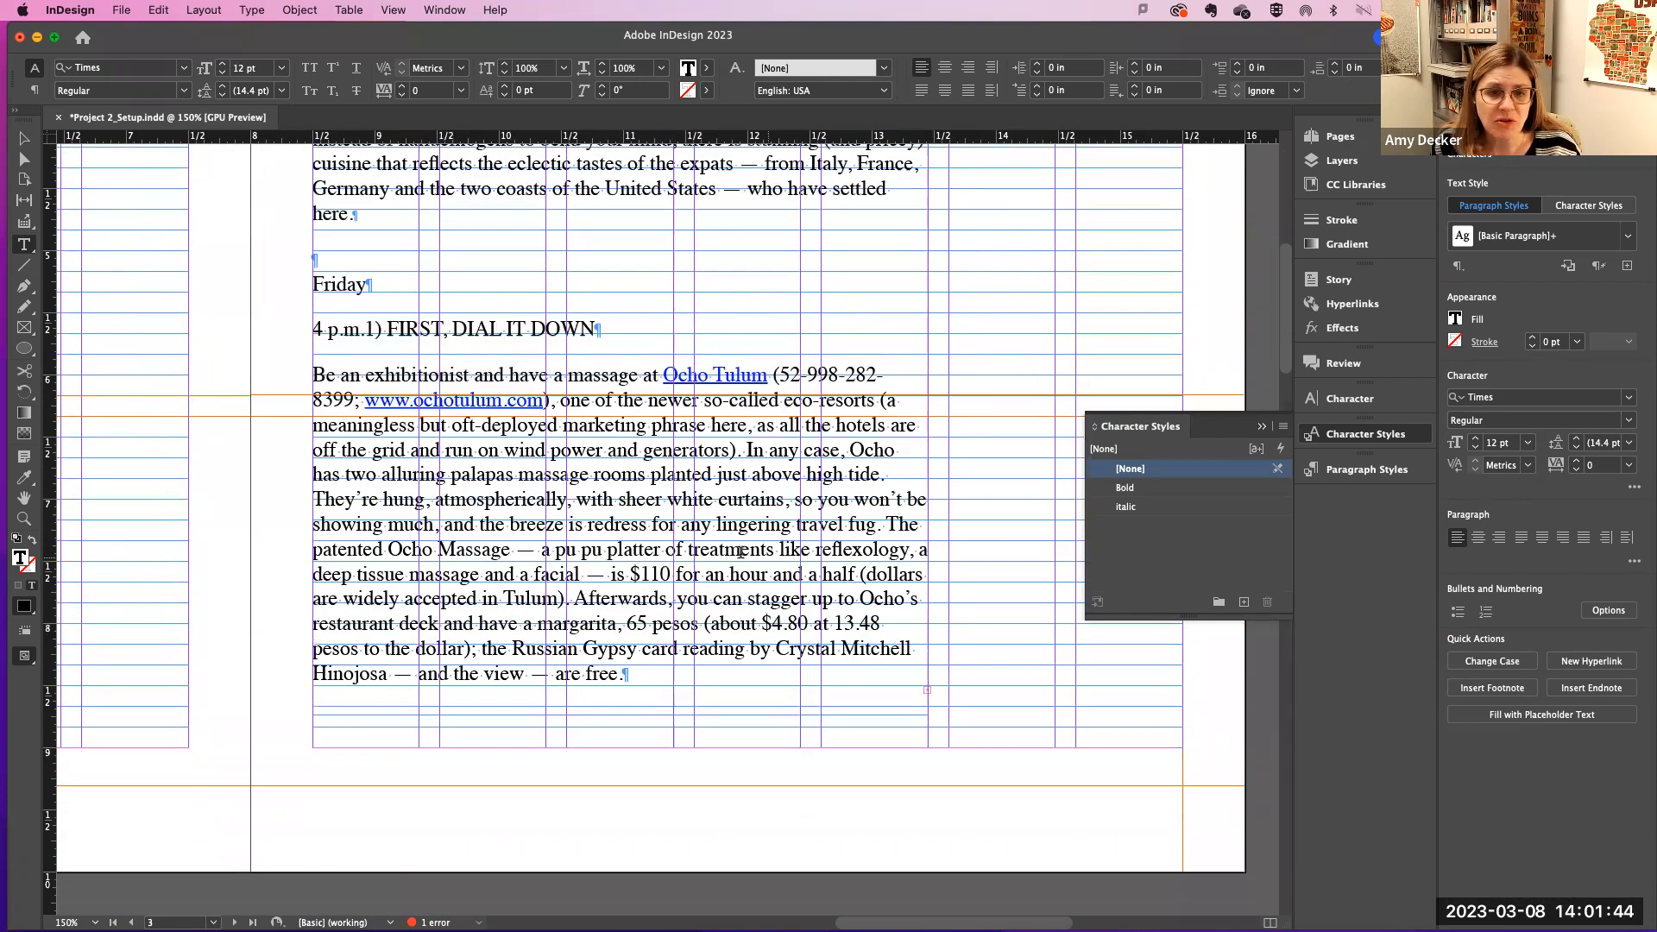
click(621, 674)
scroll(630, 674, up, 9)
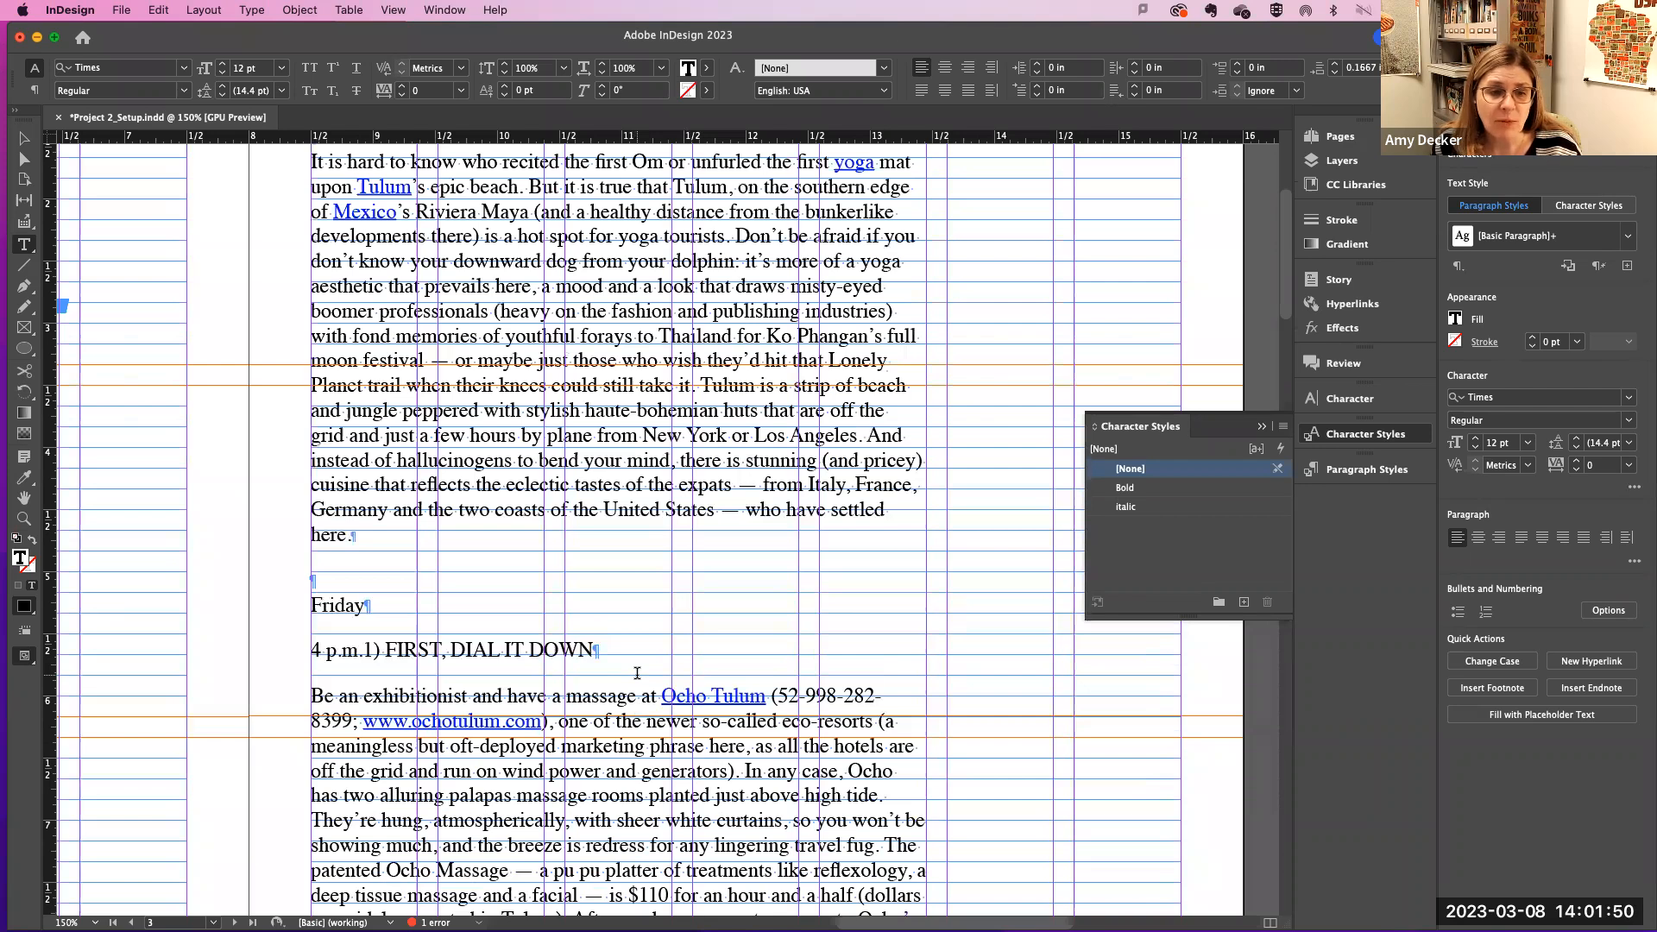
scroll(637, 673, up, 8)
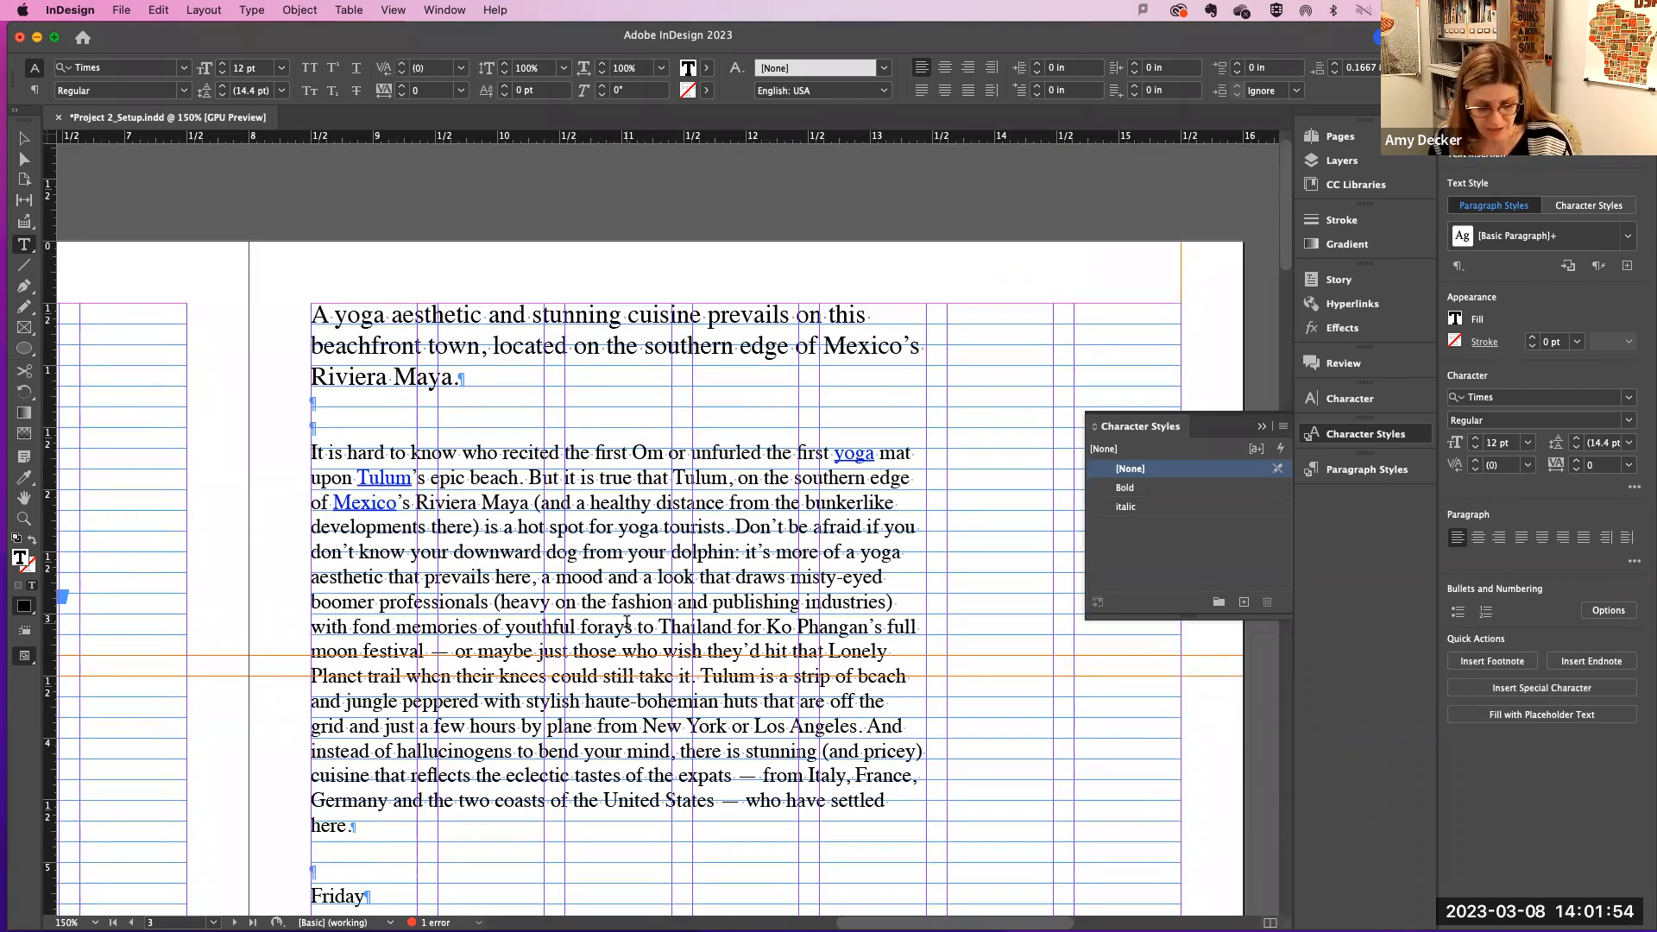
key(super+a)
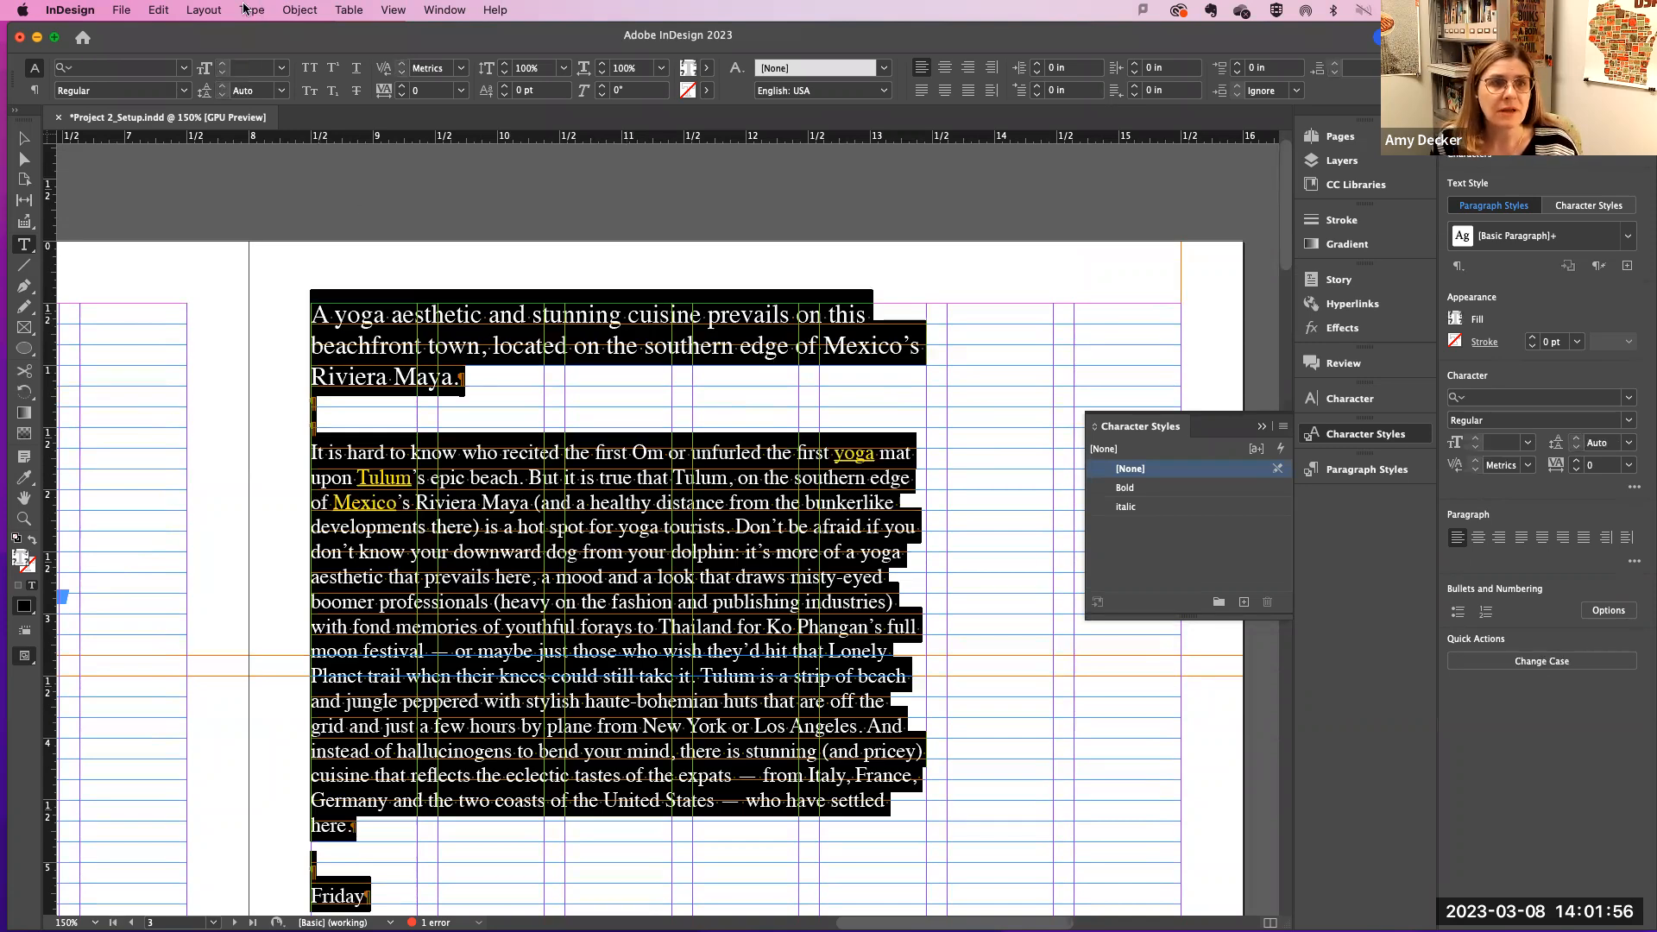
click(216, 9)
mouse_move(257, 8)
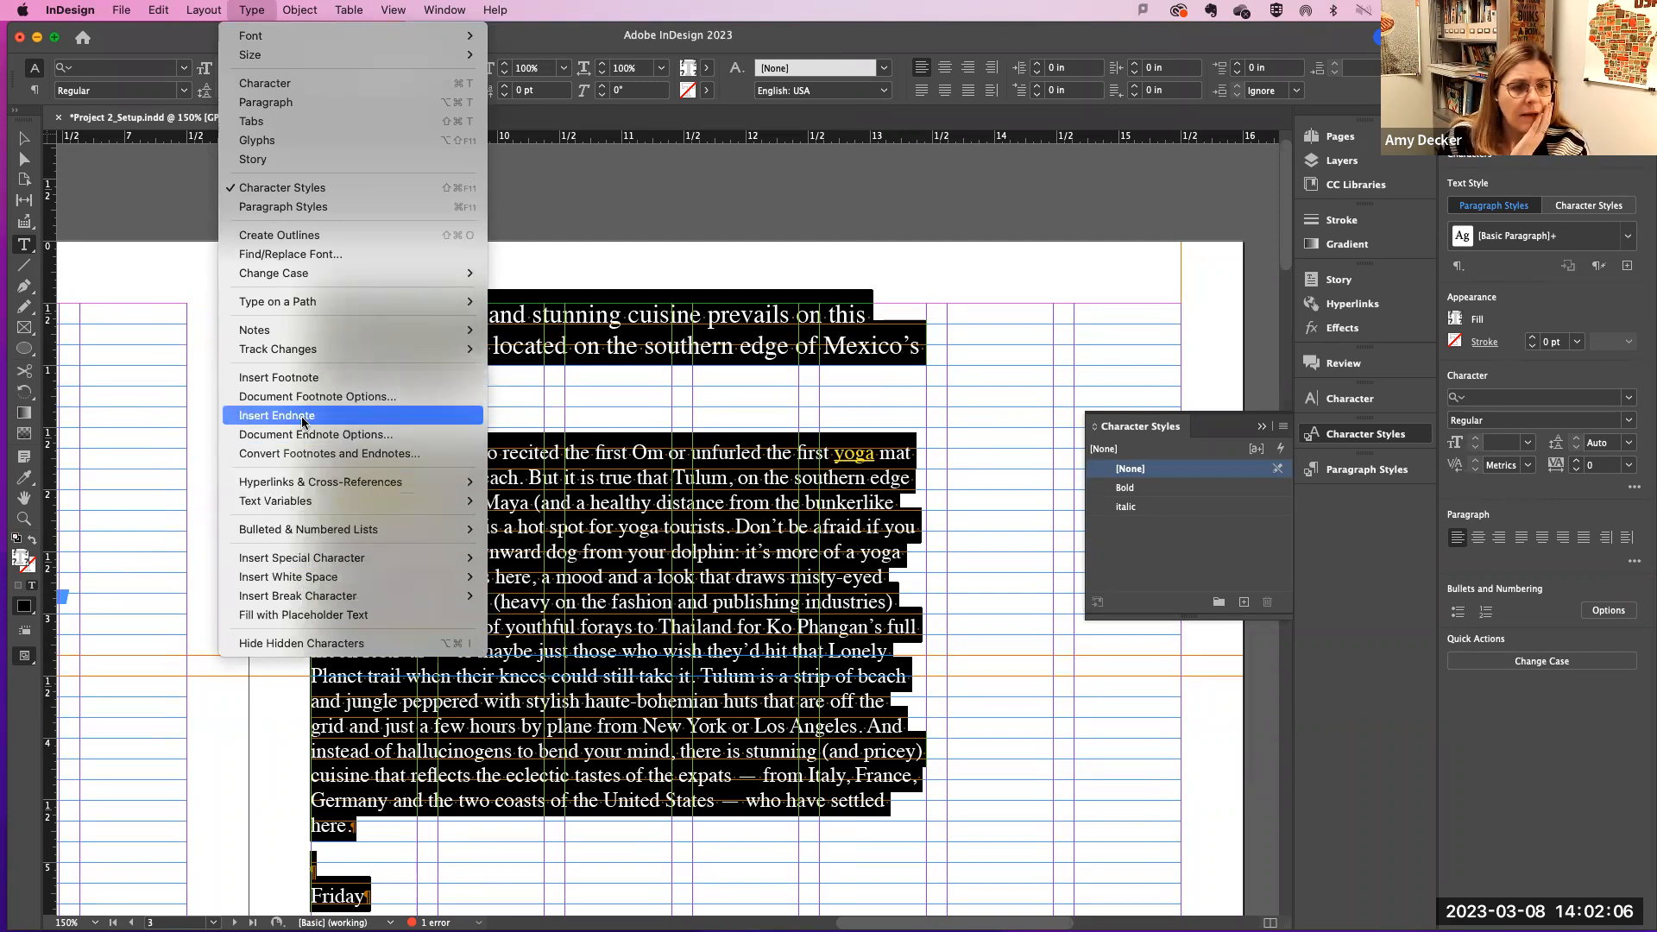
mouse_move(289, 349)
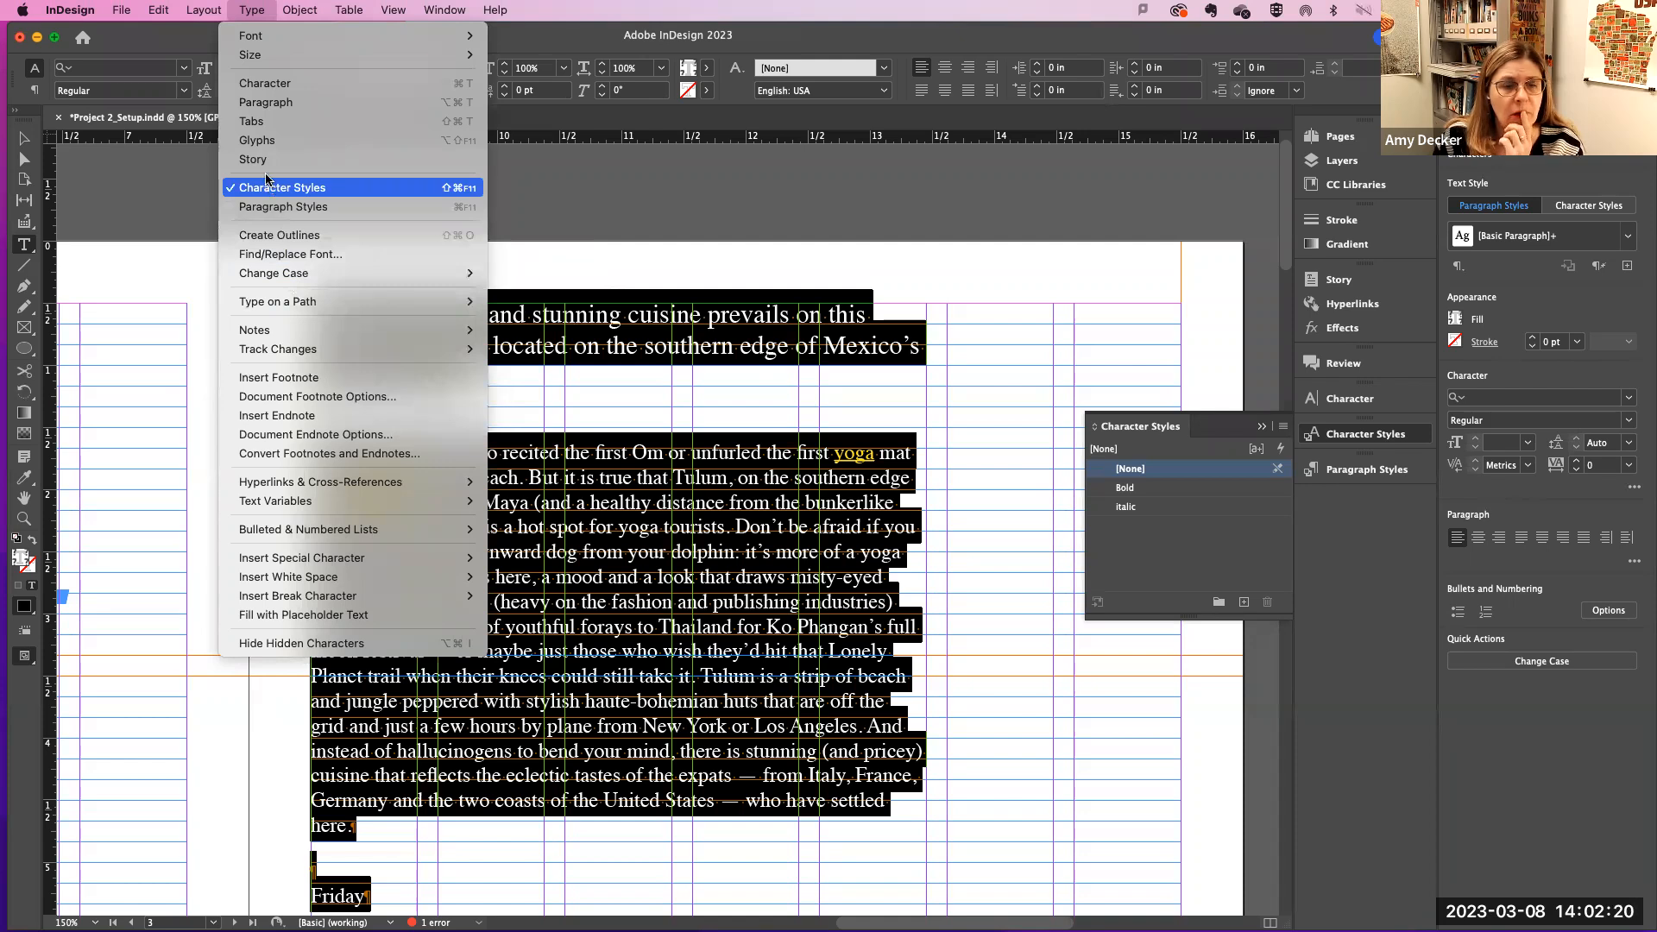
click(169, 31)
click(564, 263)
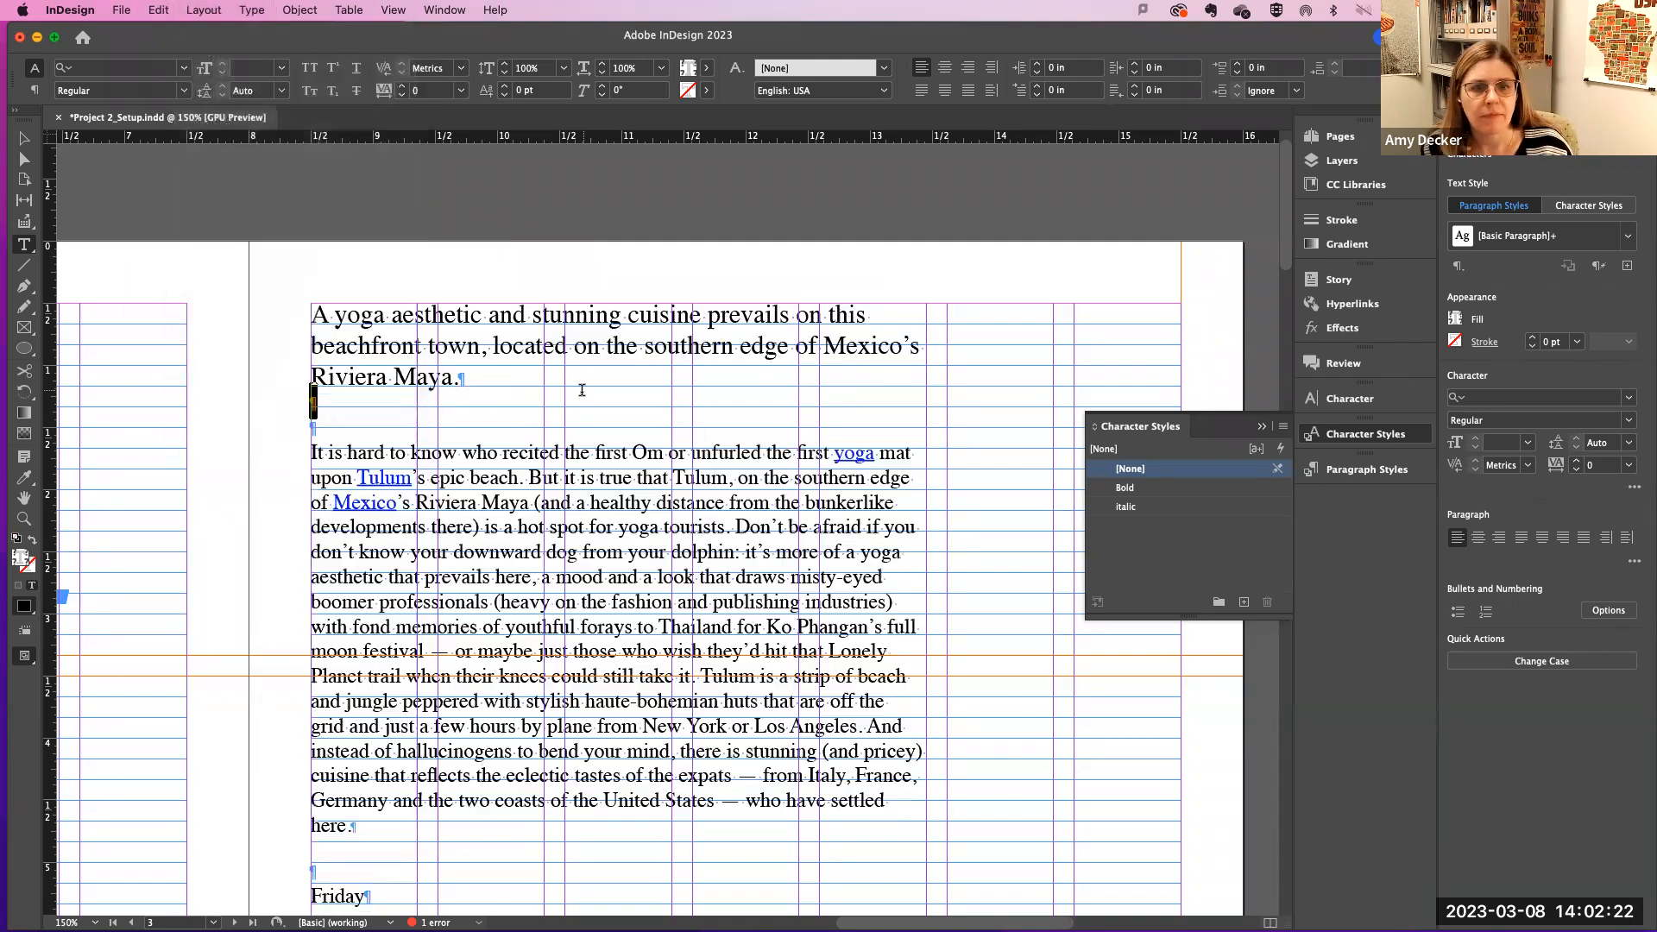
Step: Apply the Body copy paragraph style to all of the article text
scroll(572, 402, down, 3)
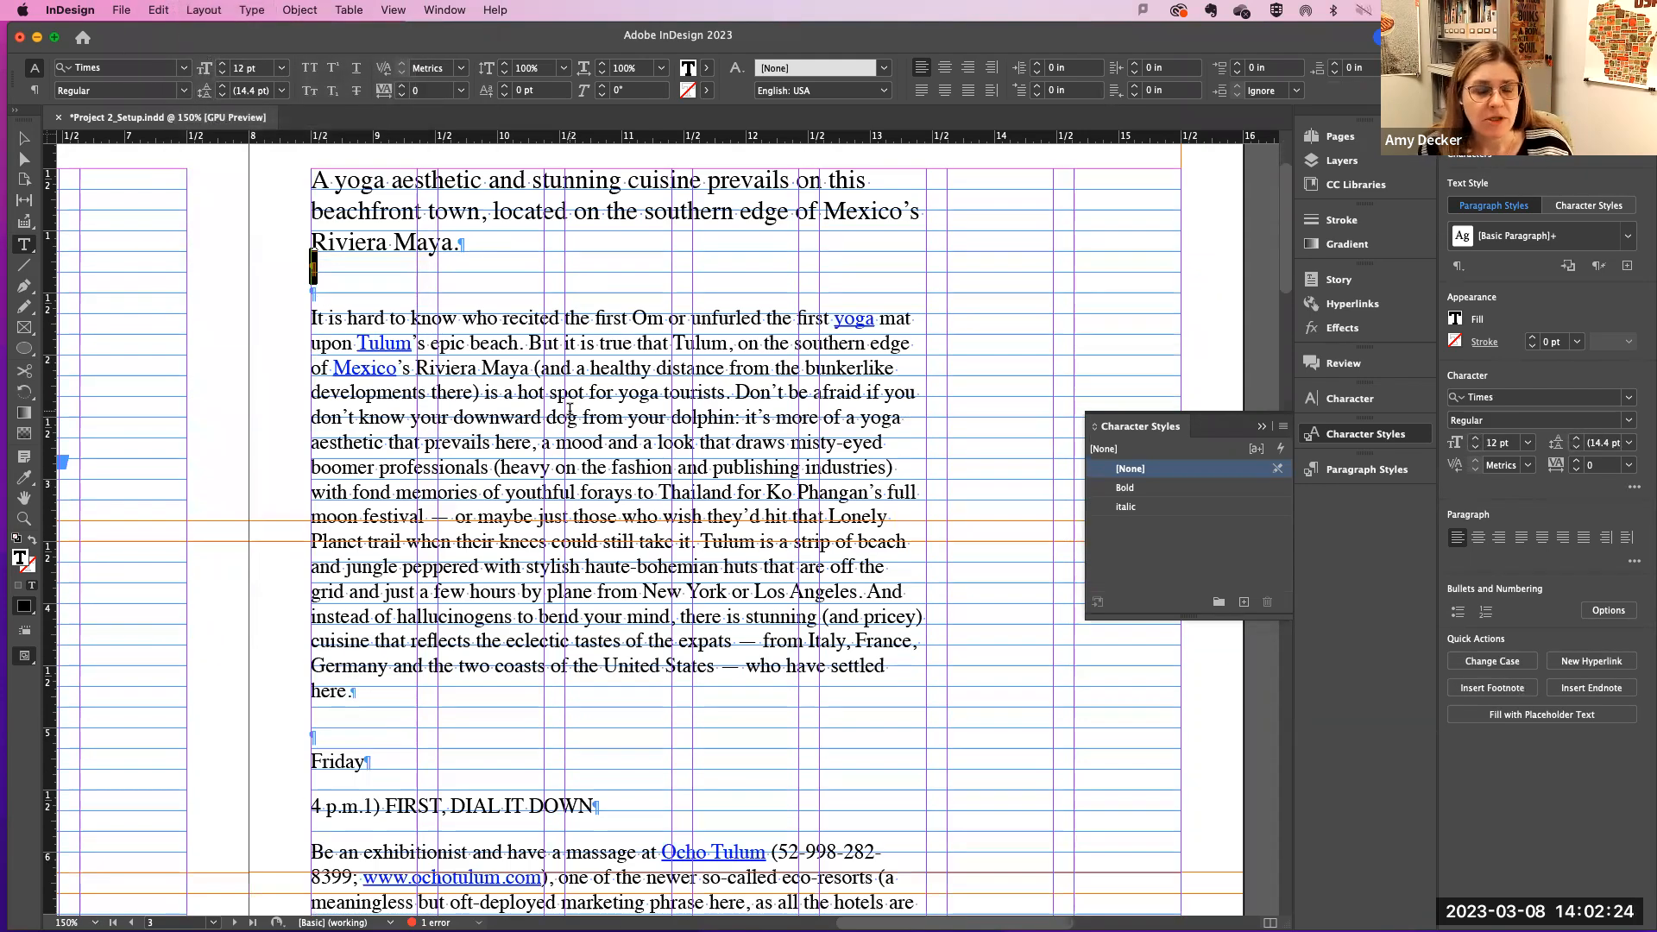
scroll(532, 399, up, 1)
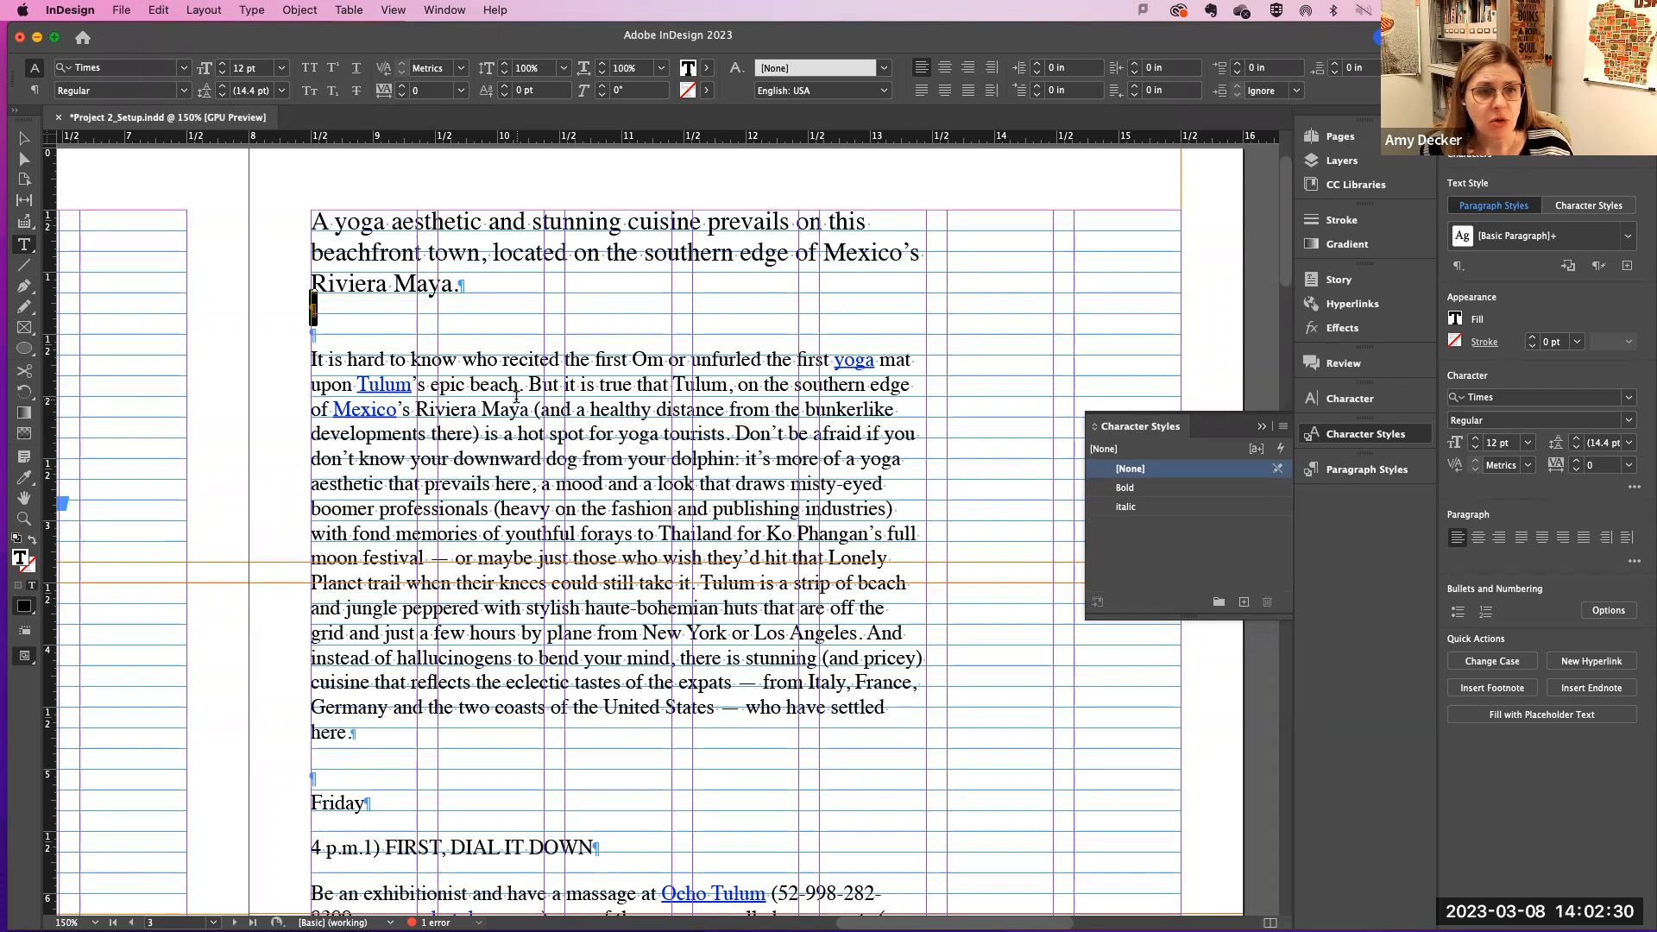
key(super)
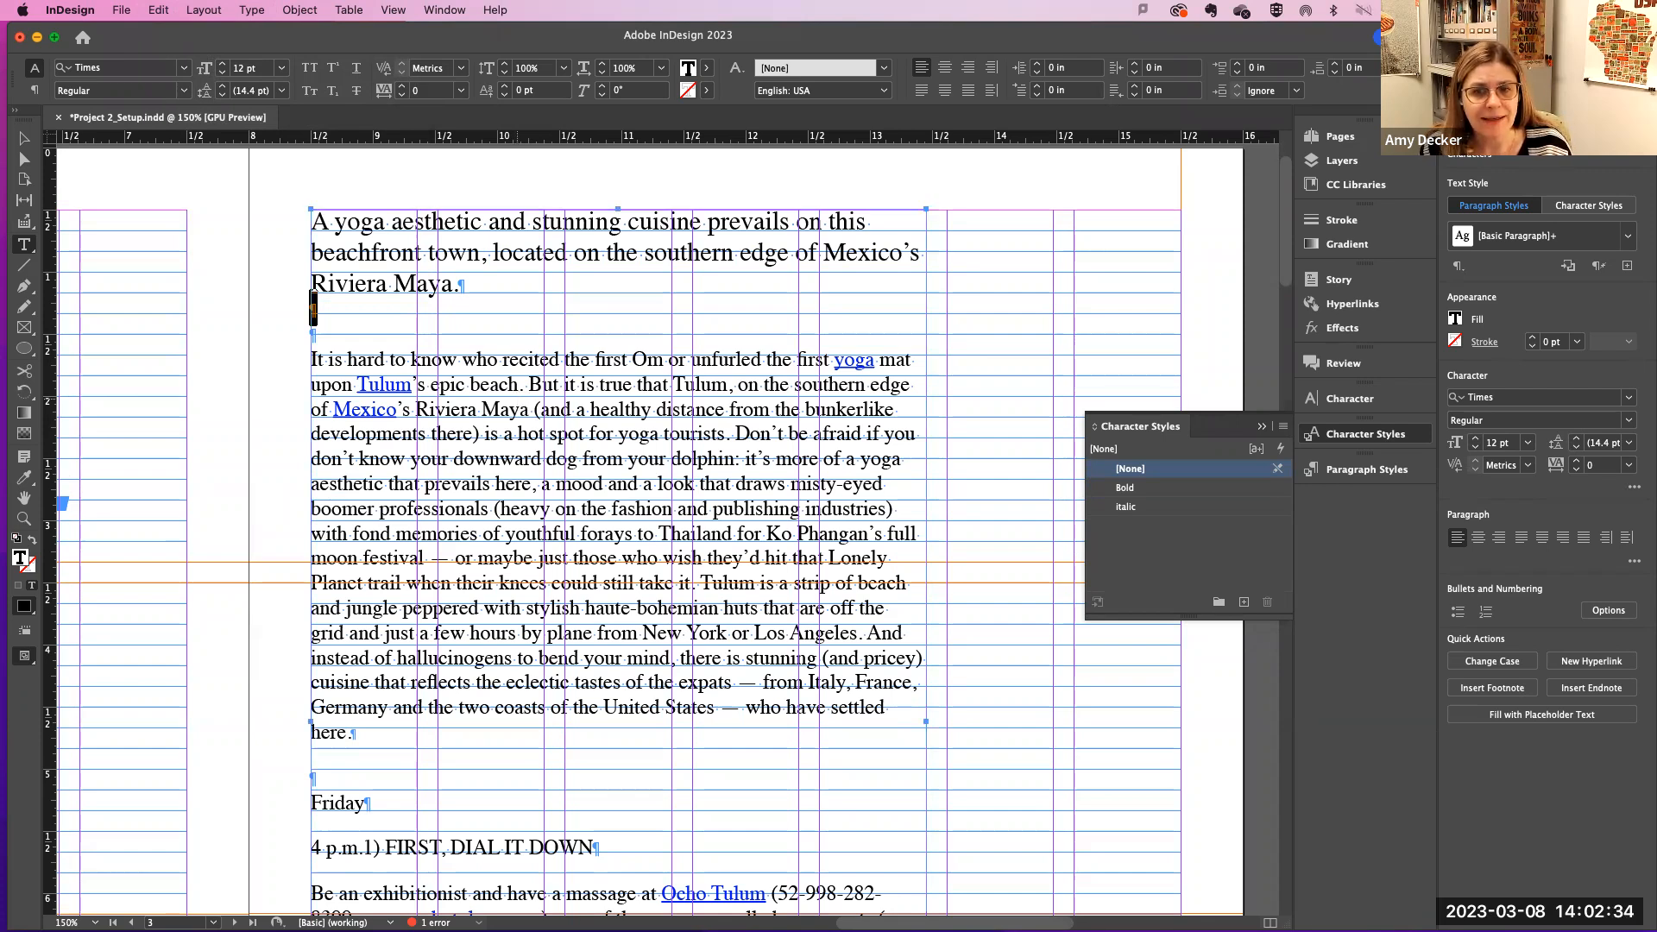
key(super+a)
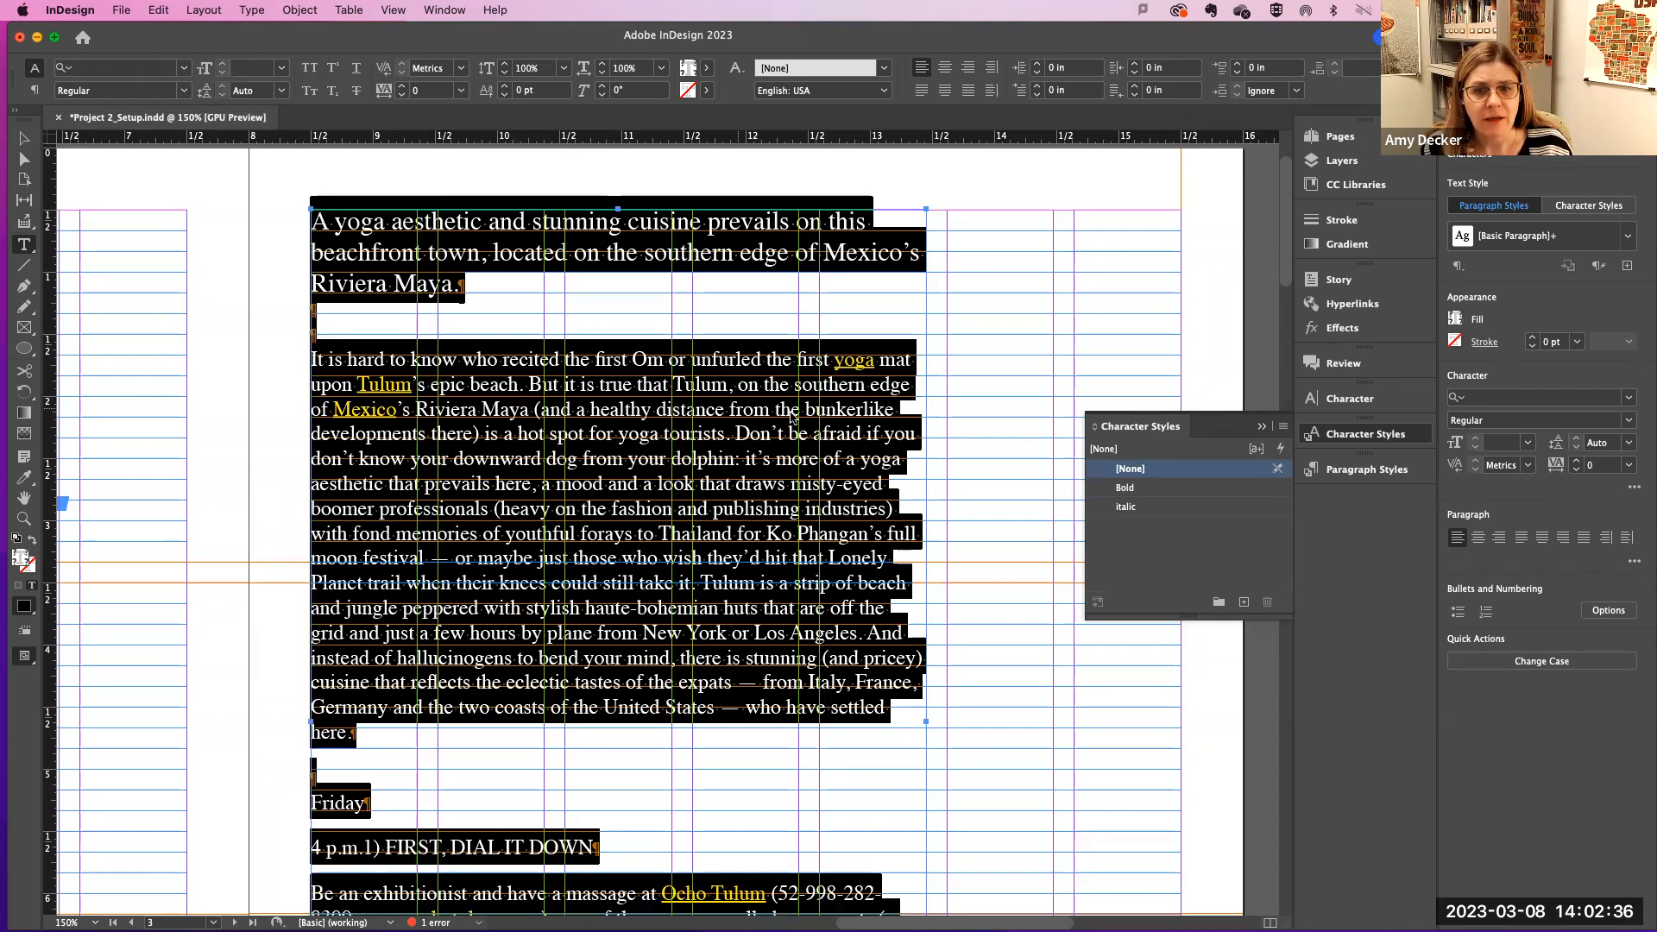
click(1366, 473)
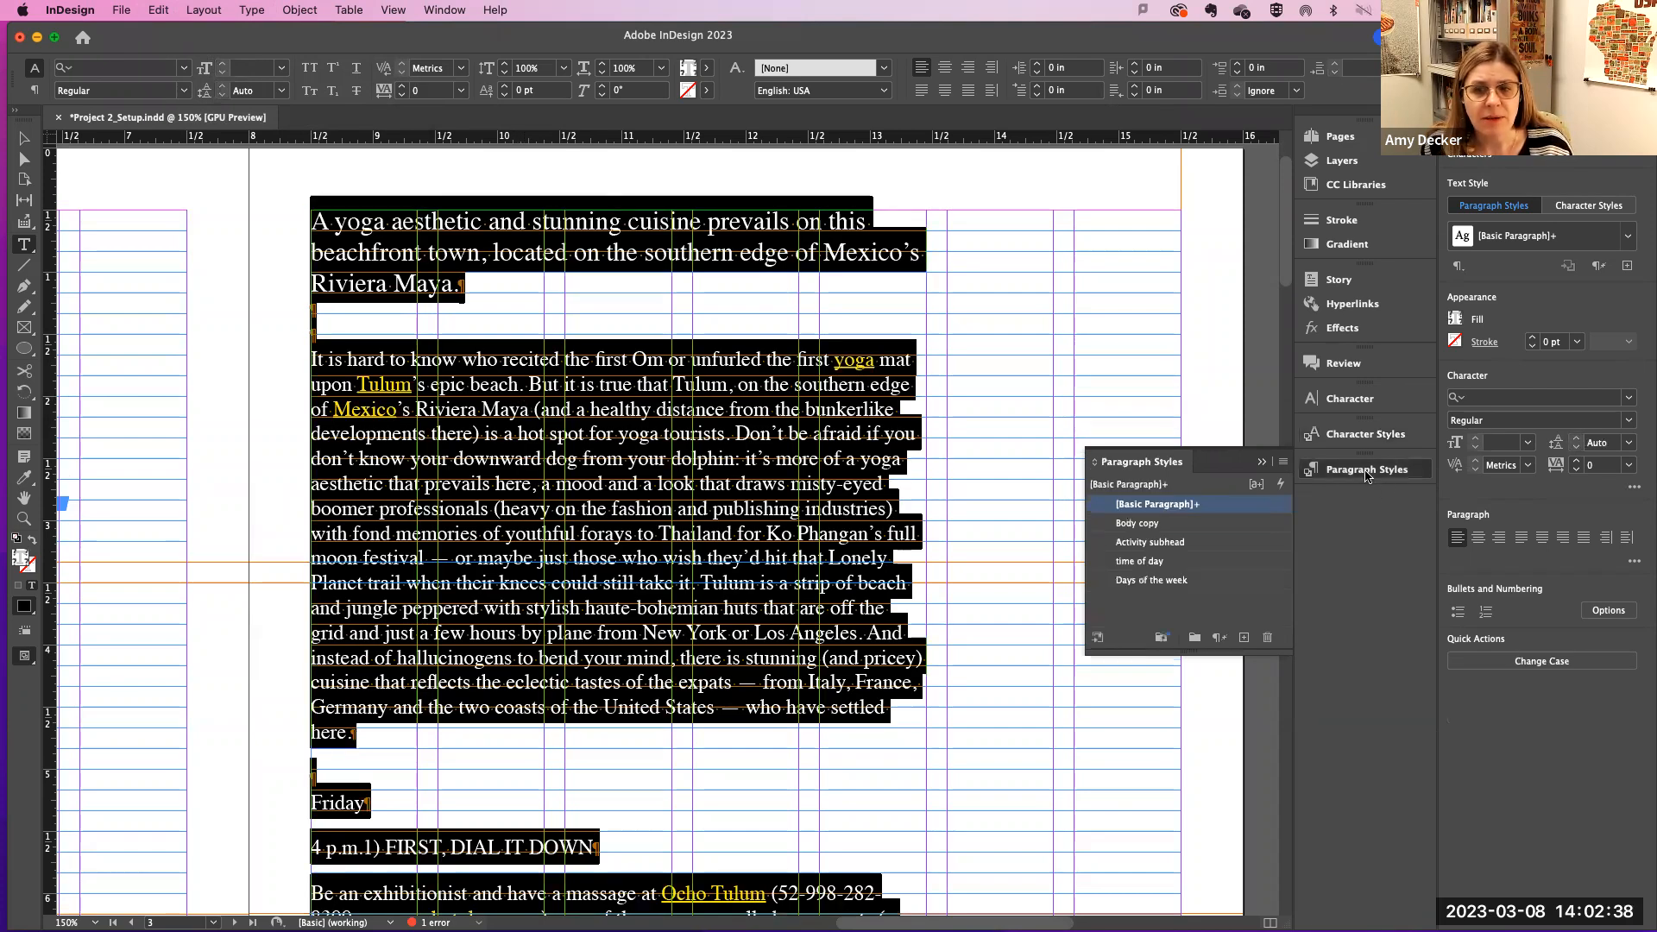
click(1136, 524)
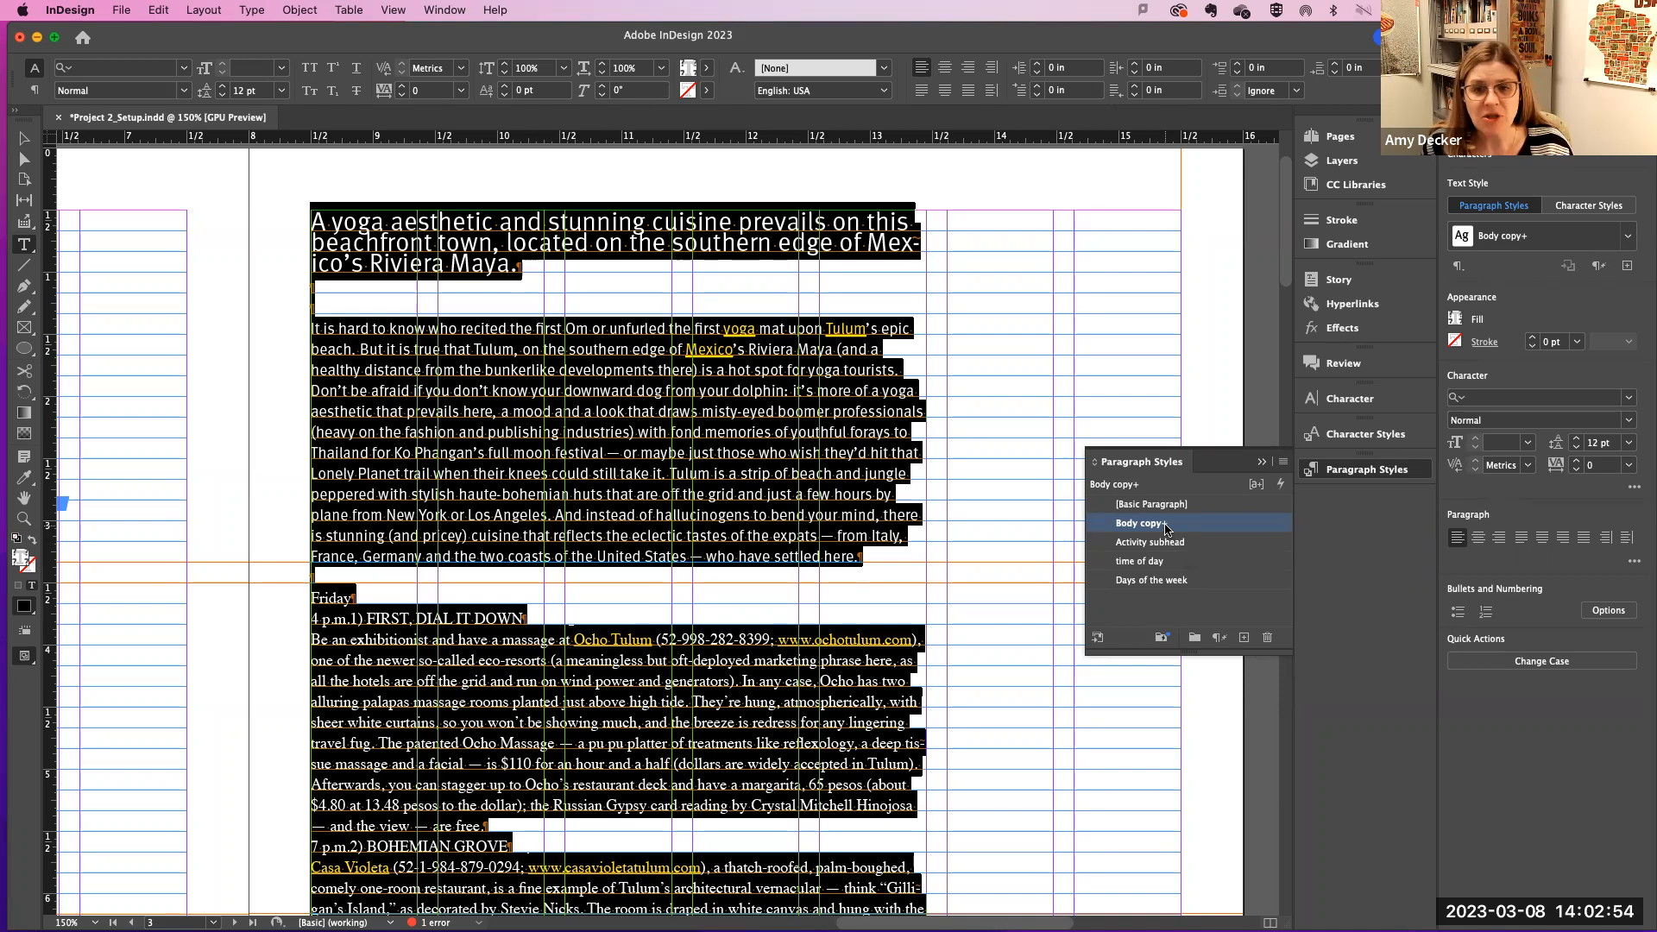
Step: Try clearing the article's local formatting overrides by reapplying the Body copy style, and undo the change
alt+click(1162, 529)
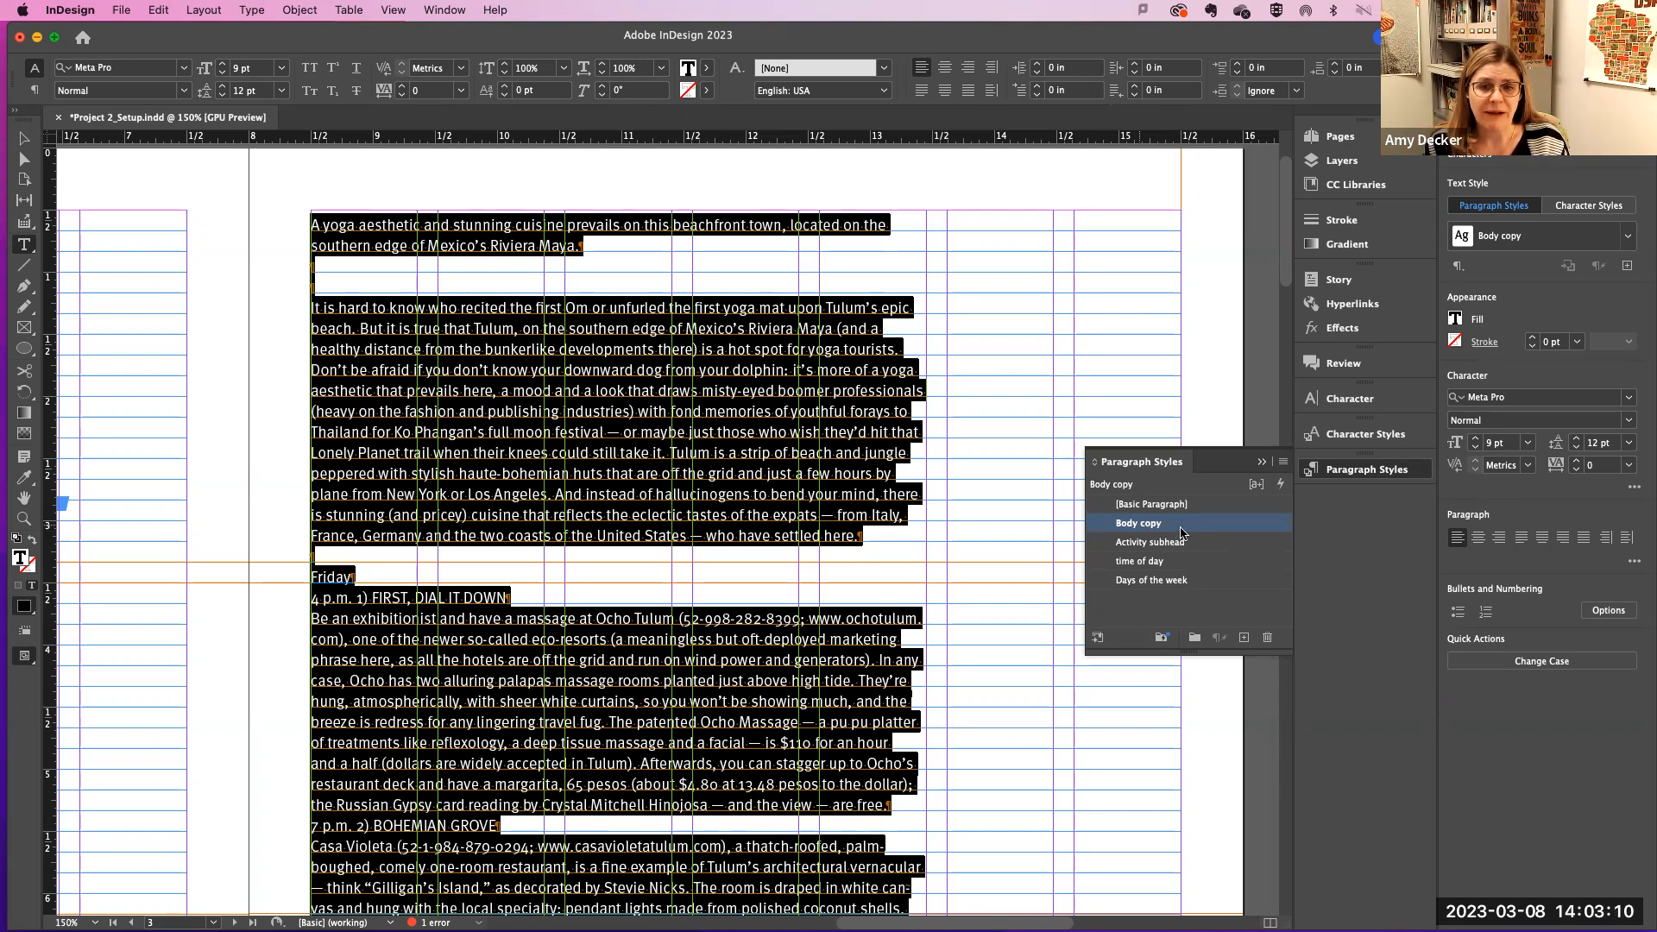
click(620, 413)
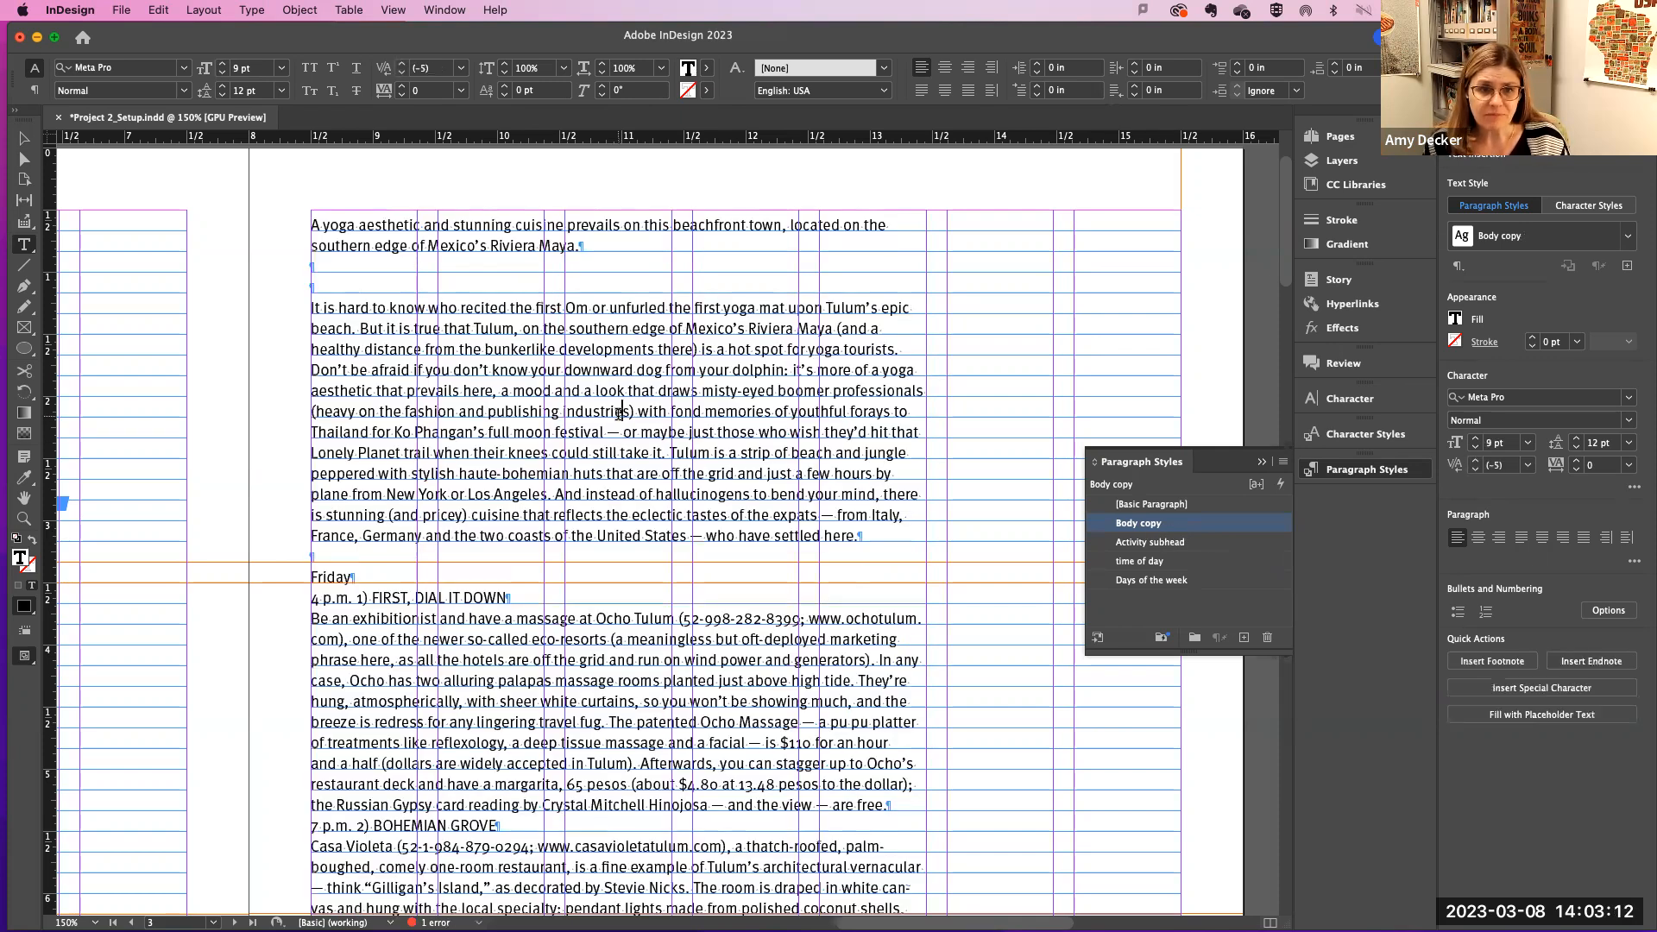
key(super+z)
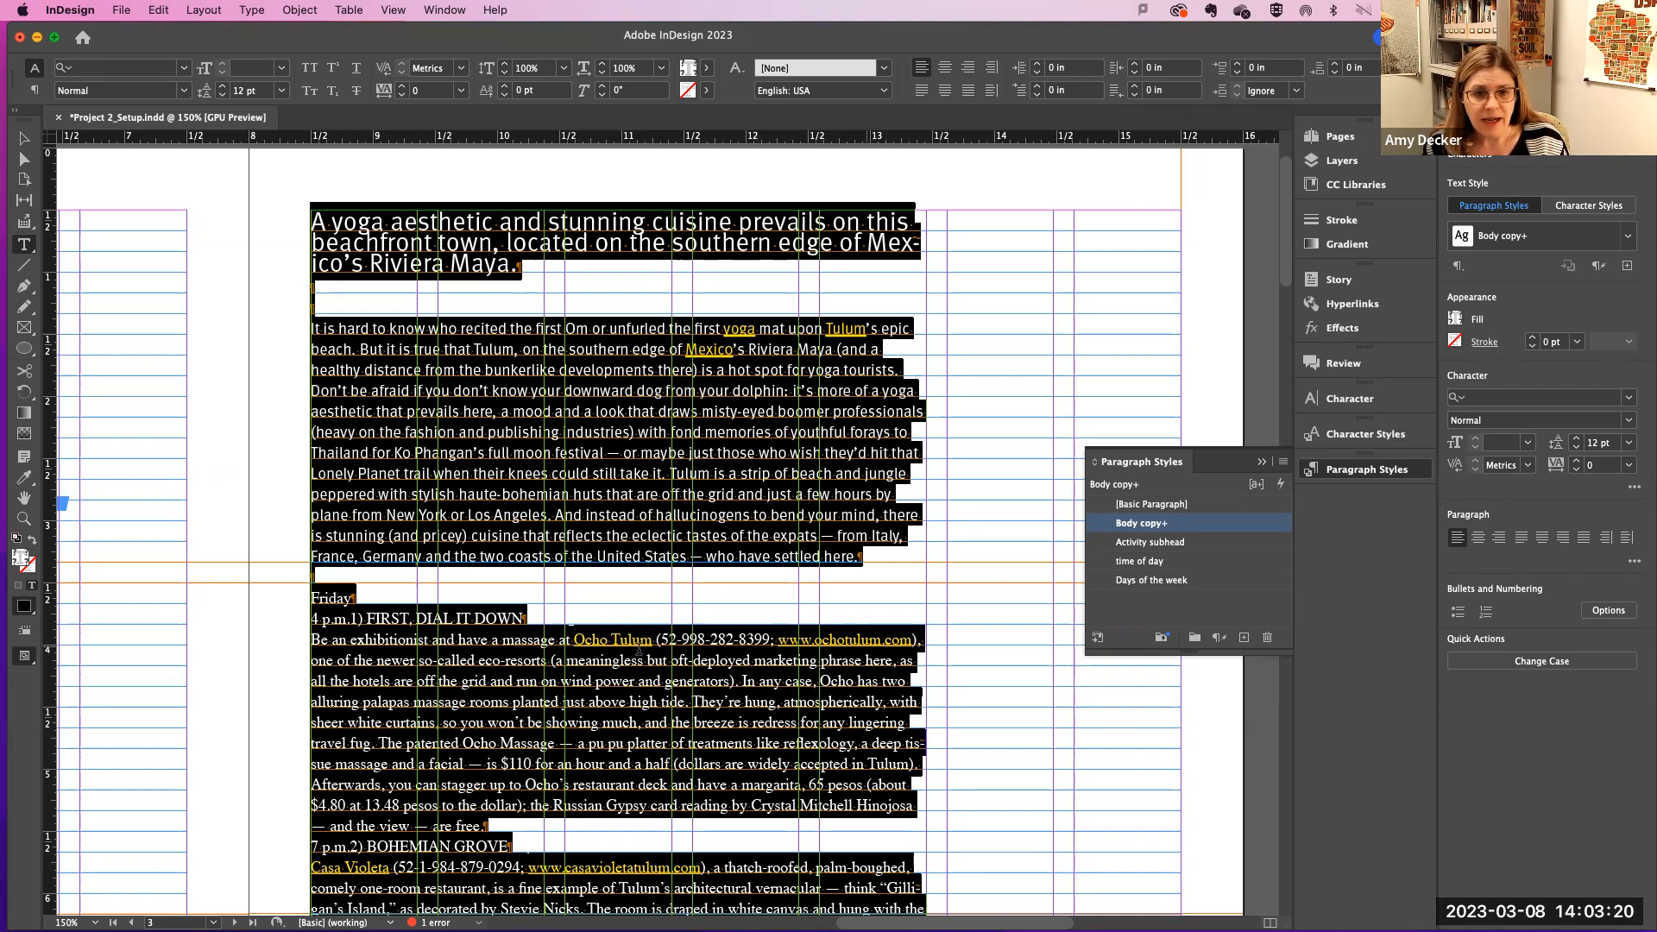
Step: Reapply the Body copy paragraph style to the selected article text with all local overrides cleared
scroll(550, 640, down, 4)
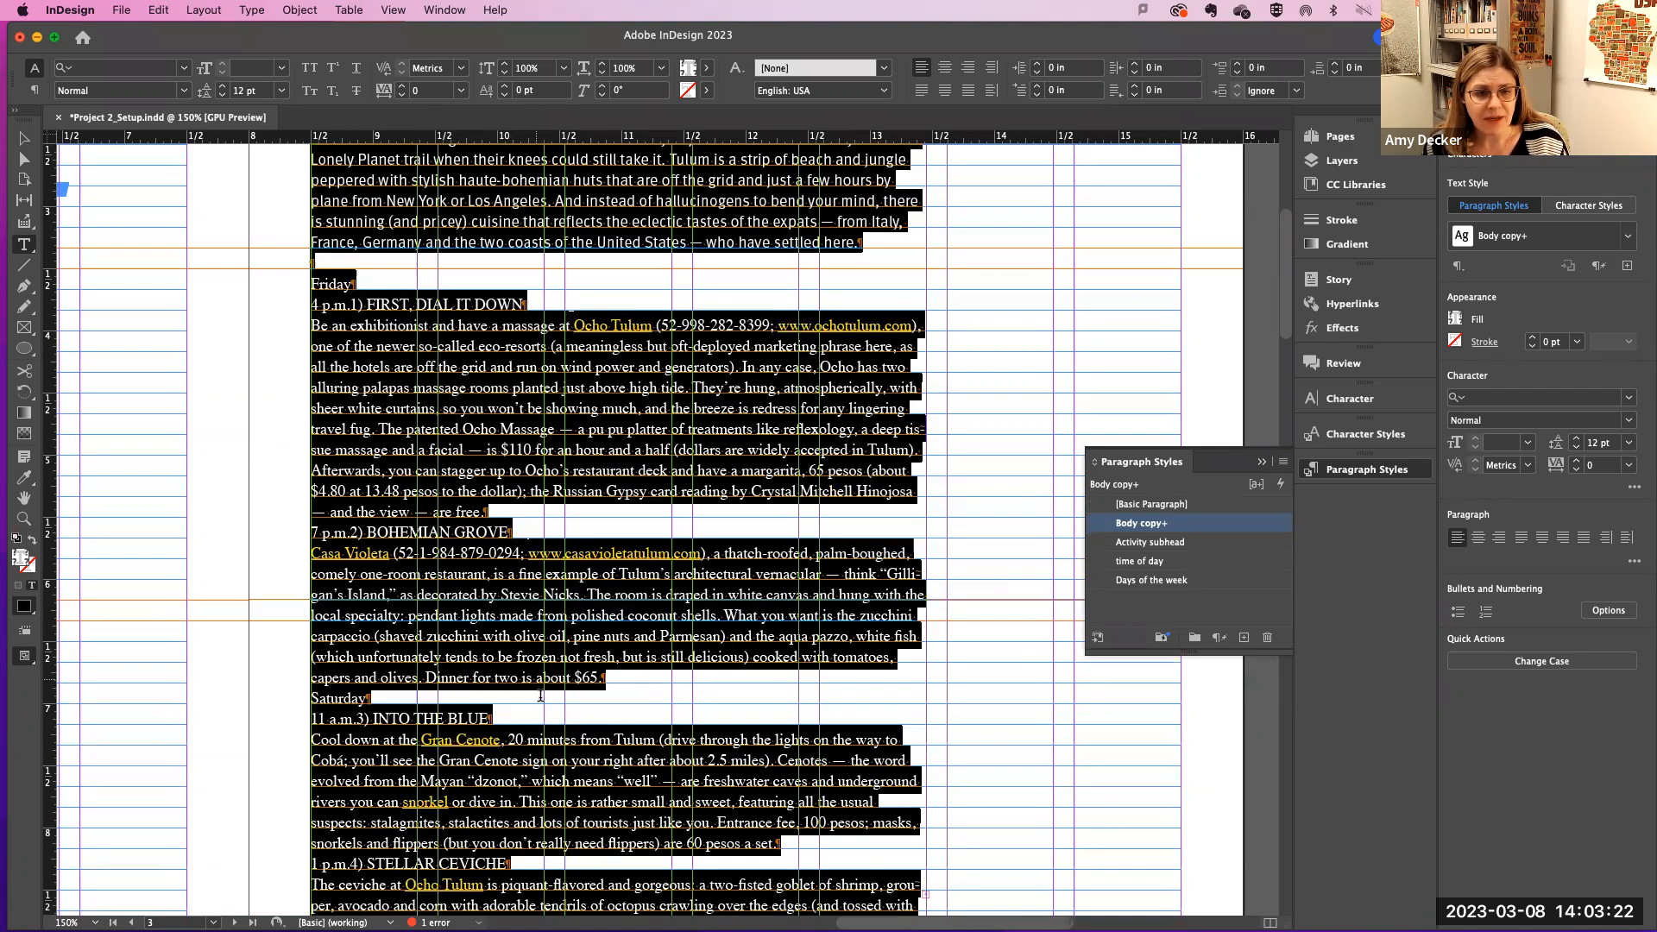
alt+click(1153, 528)
scroll(838, 502, up, 4)
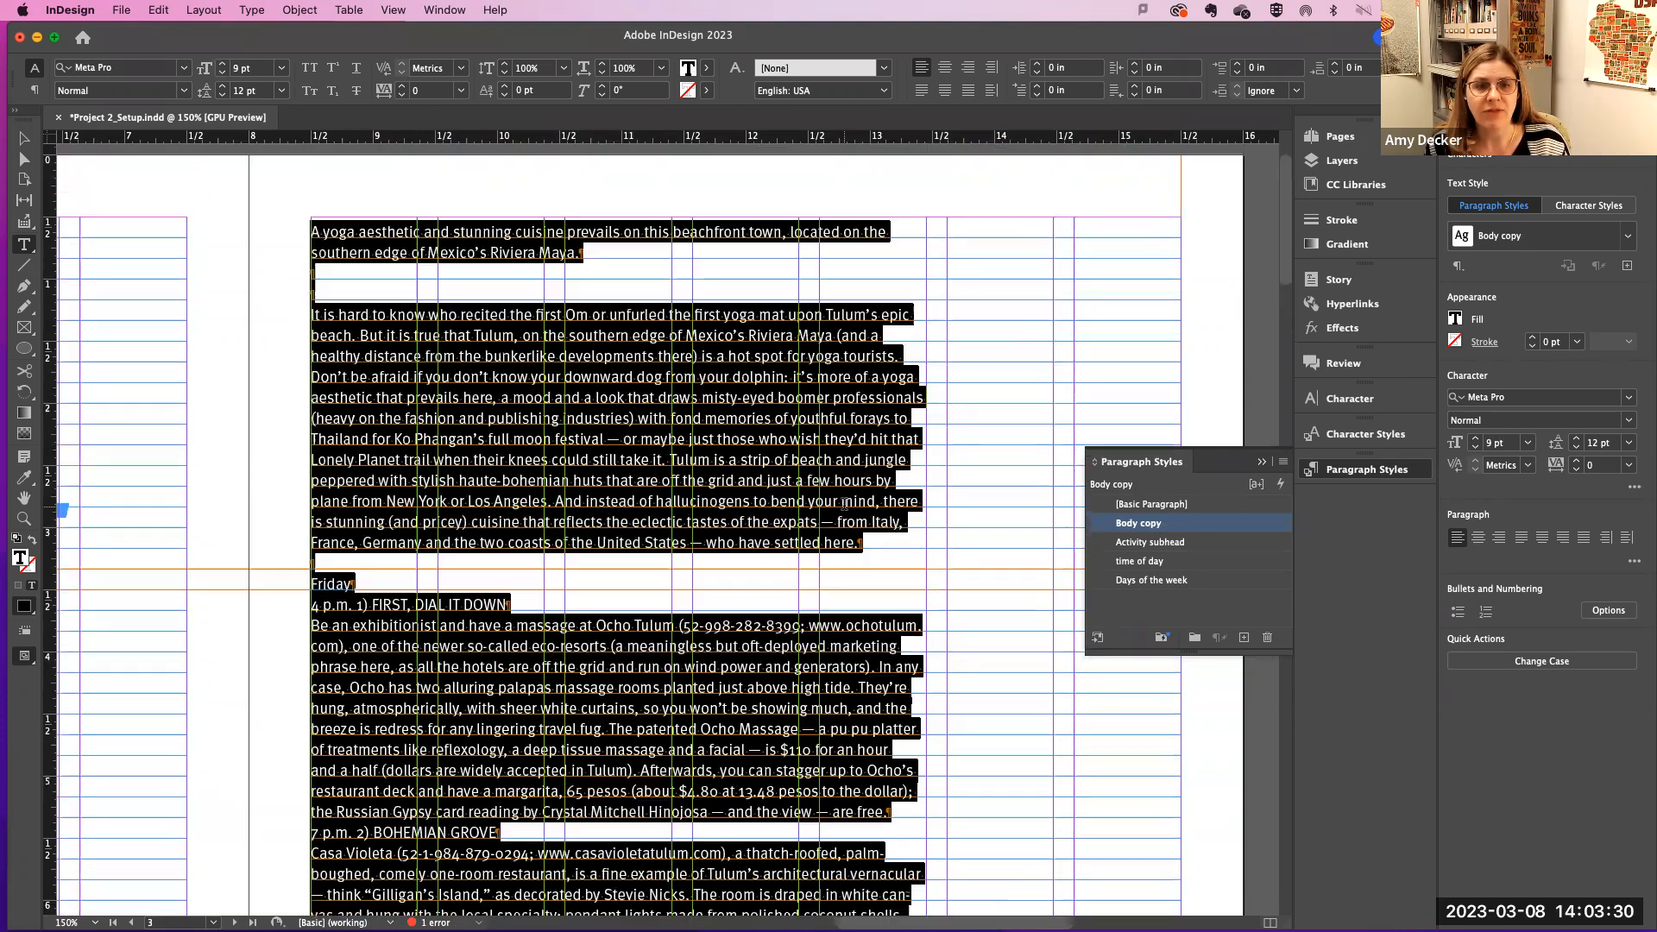
scroll(841, 503, down, 7)
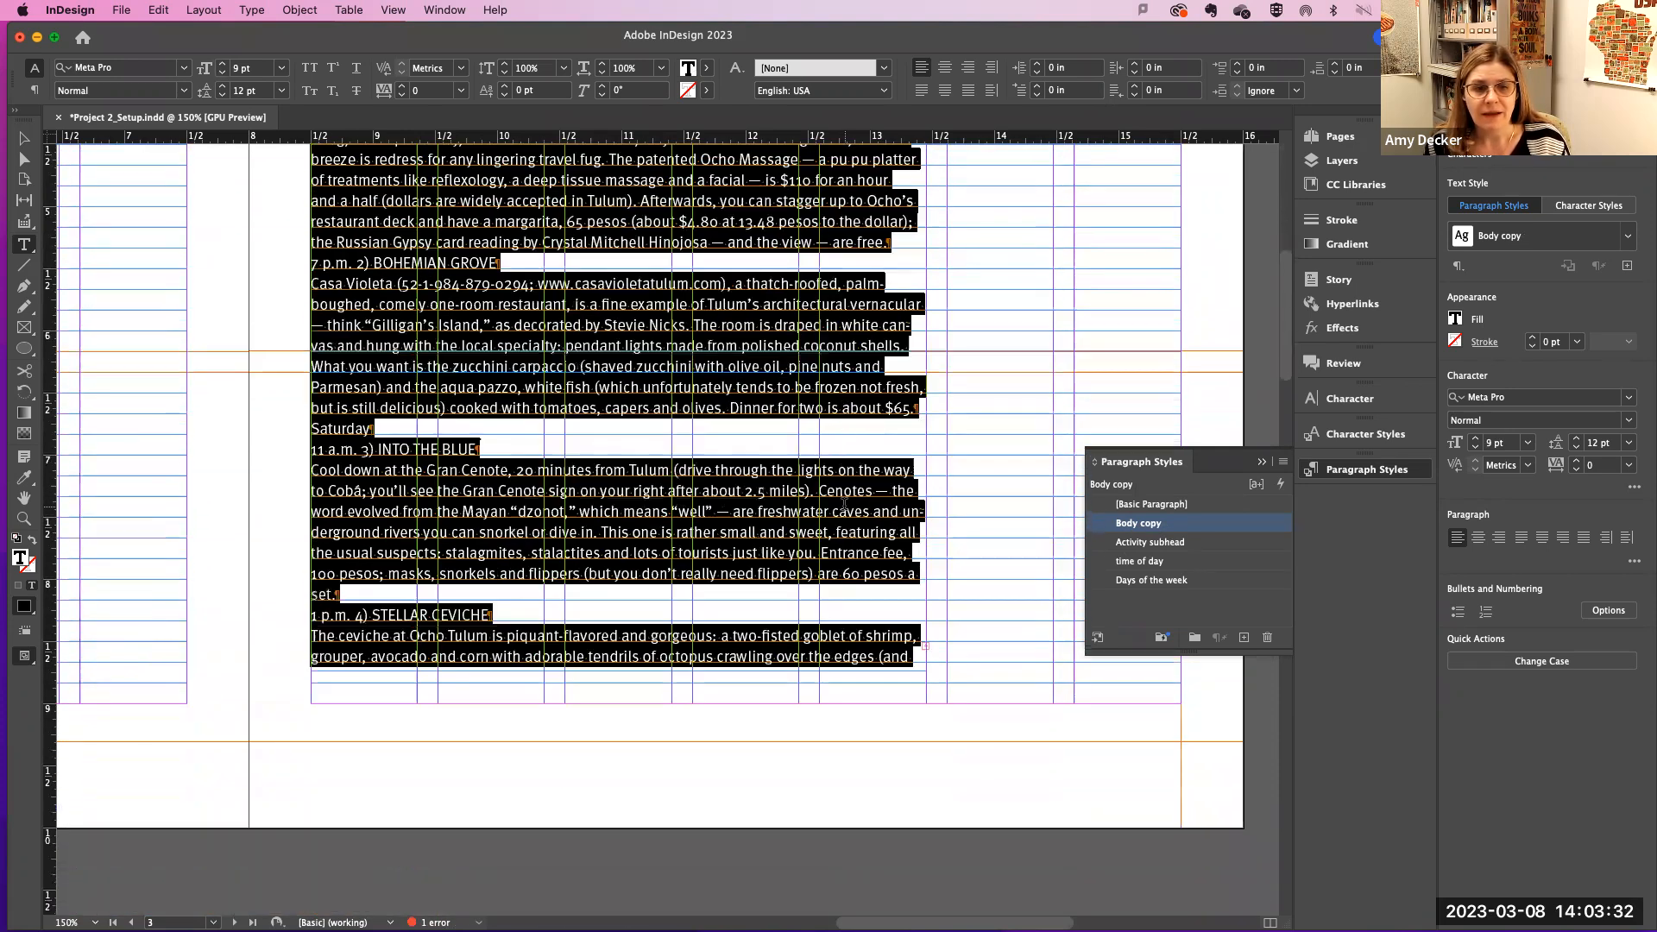
Step: Delete one of the two blank lines between the introductory sentence and the first article paragraph
scroll(845, 503, up, 8)
scroll(844, 504, down, 1)
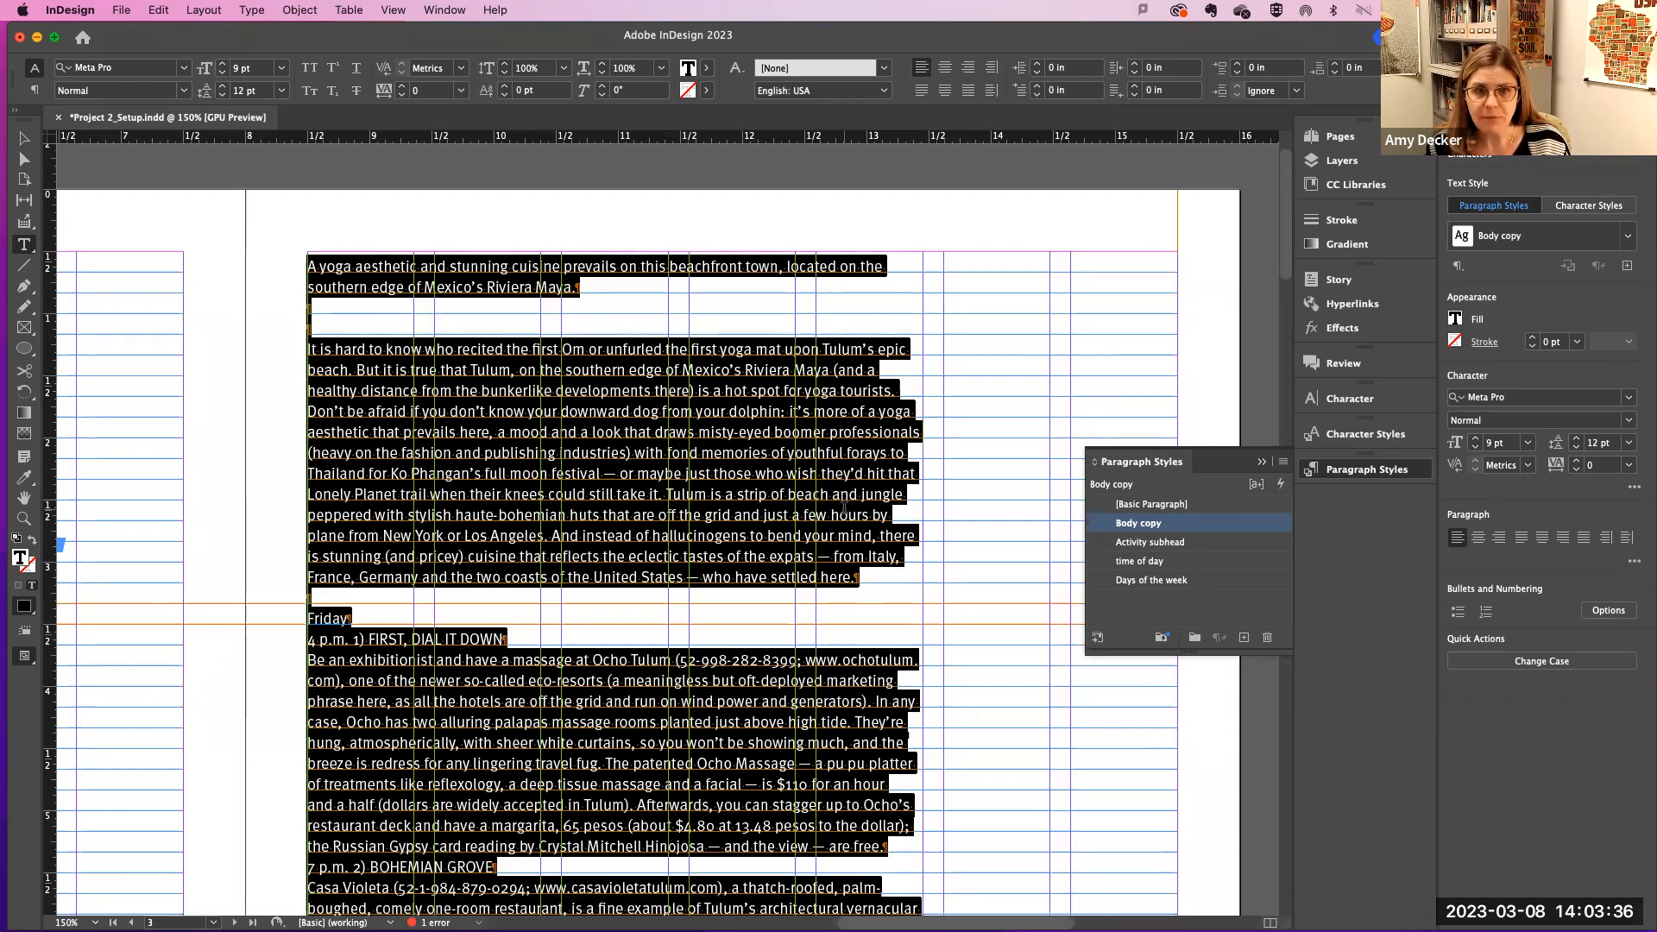
click(847, 515)
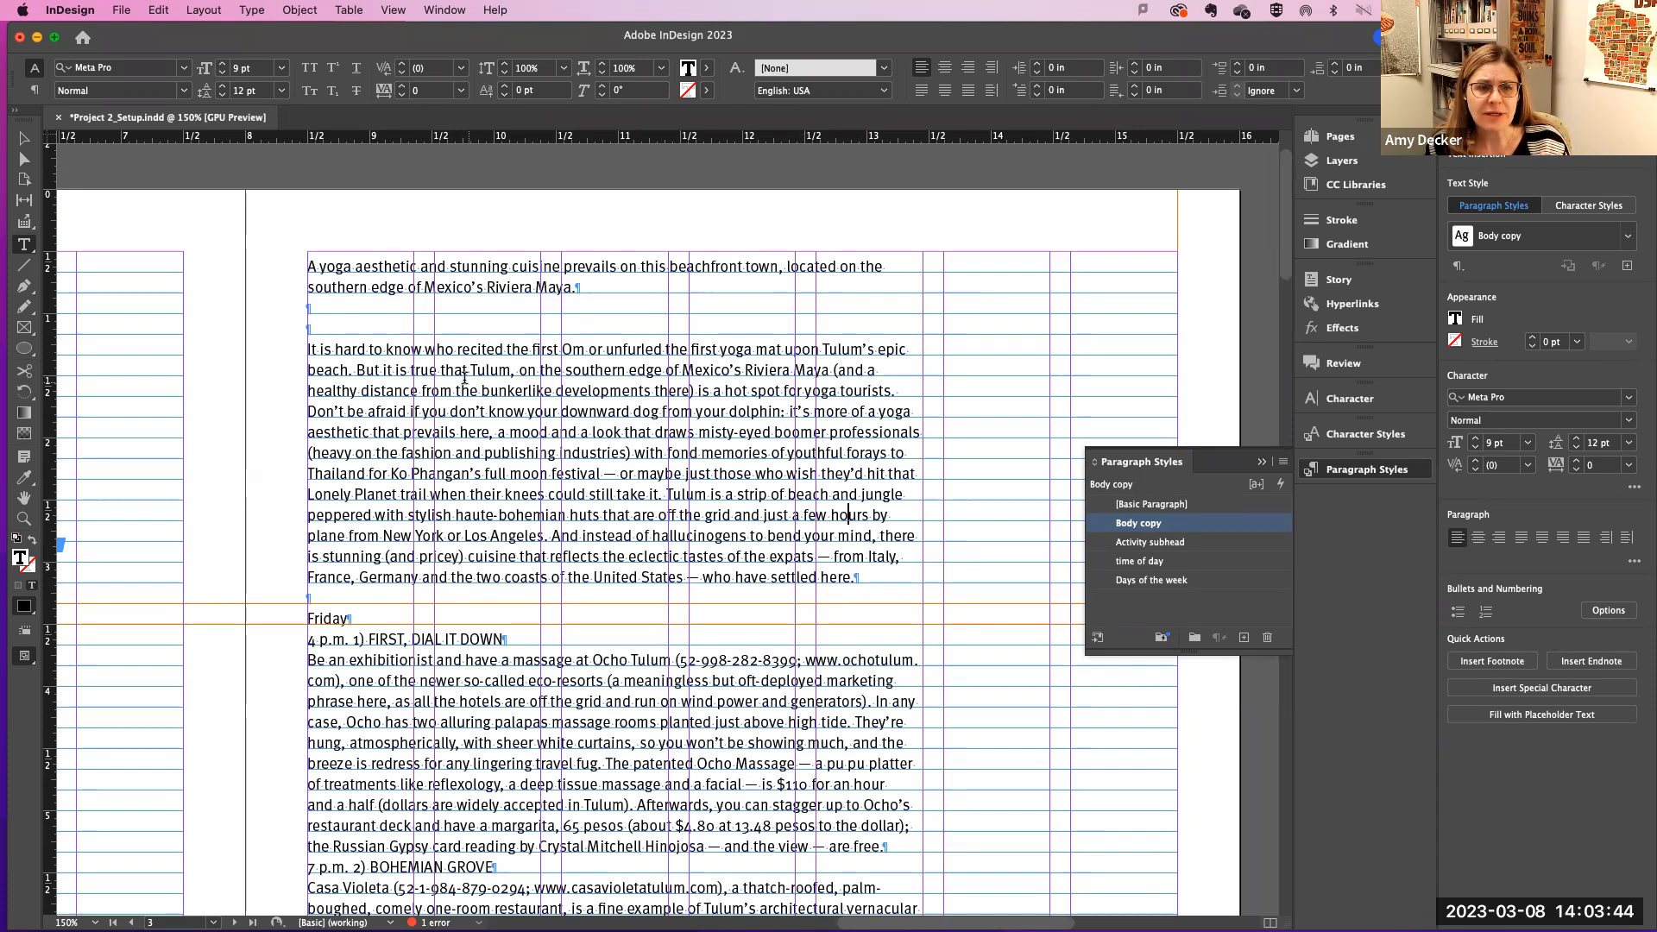
click(337, 327)
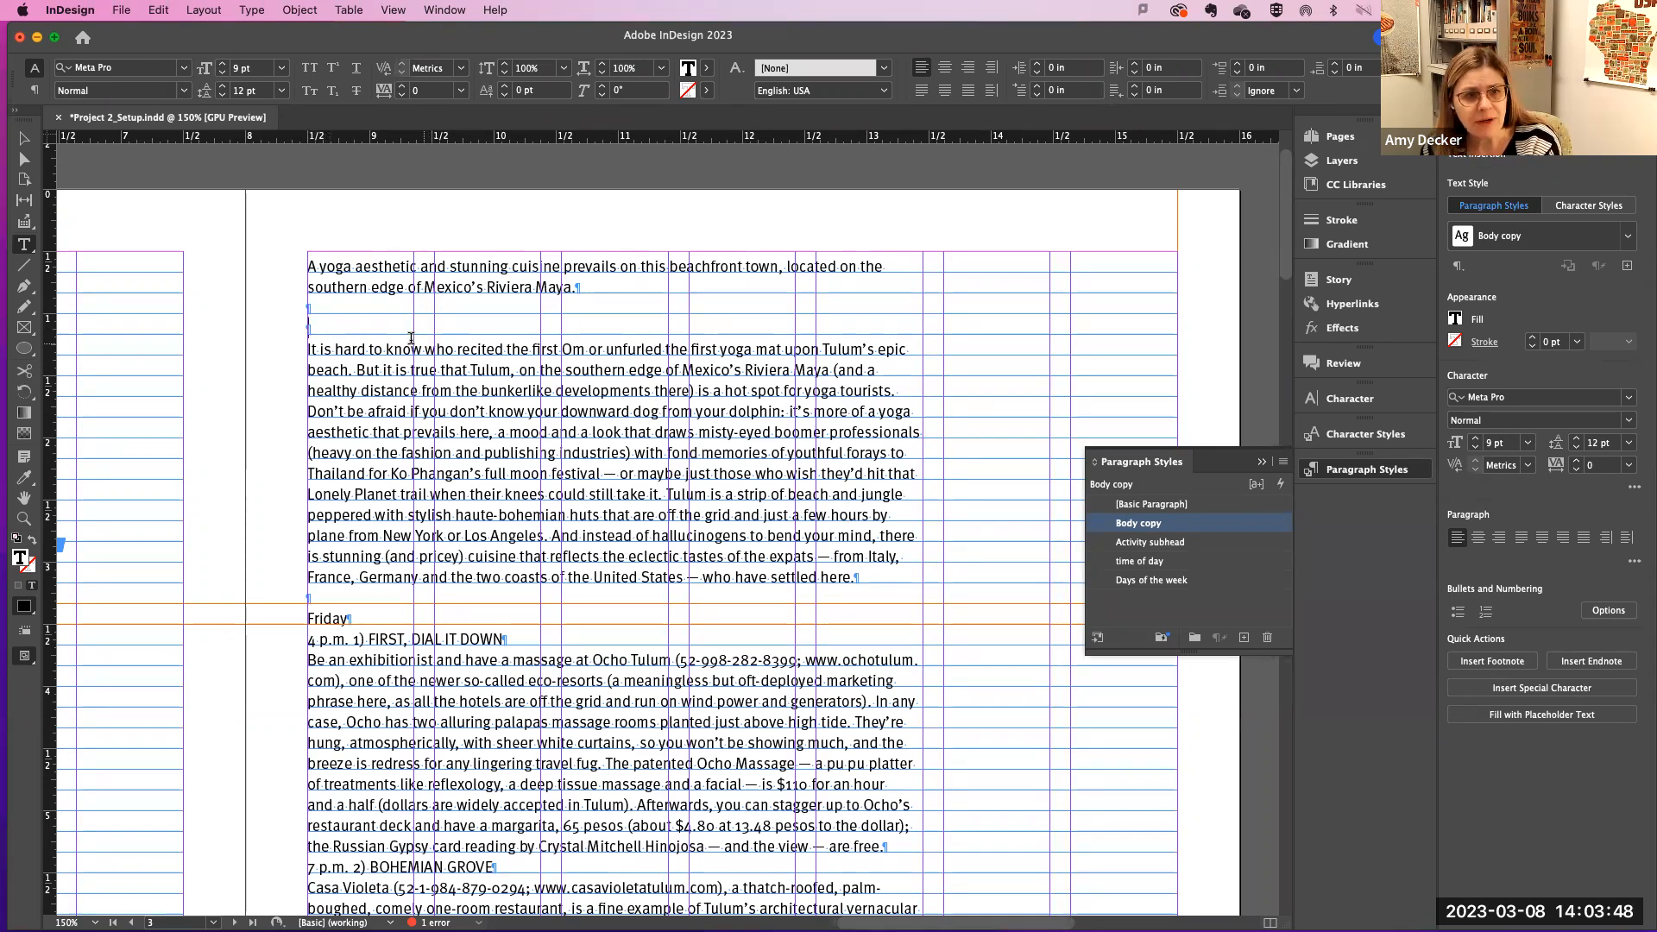
key(BackSpace)
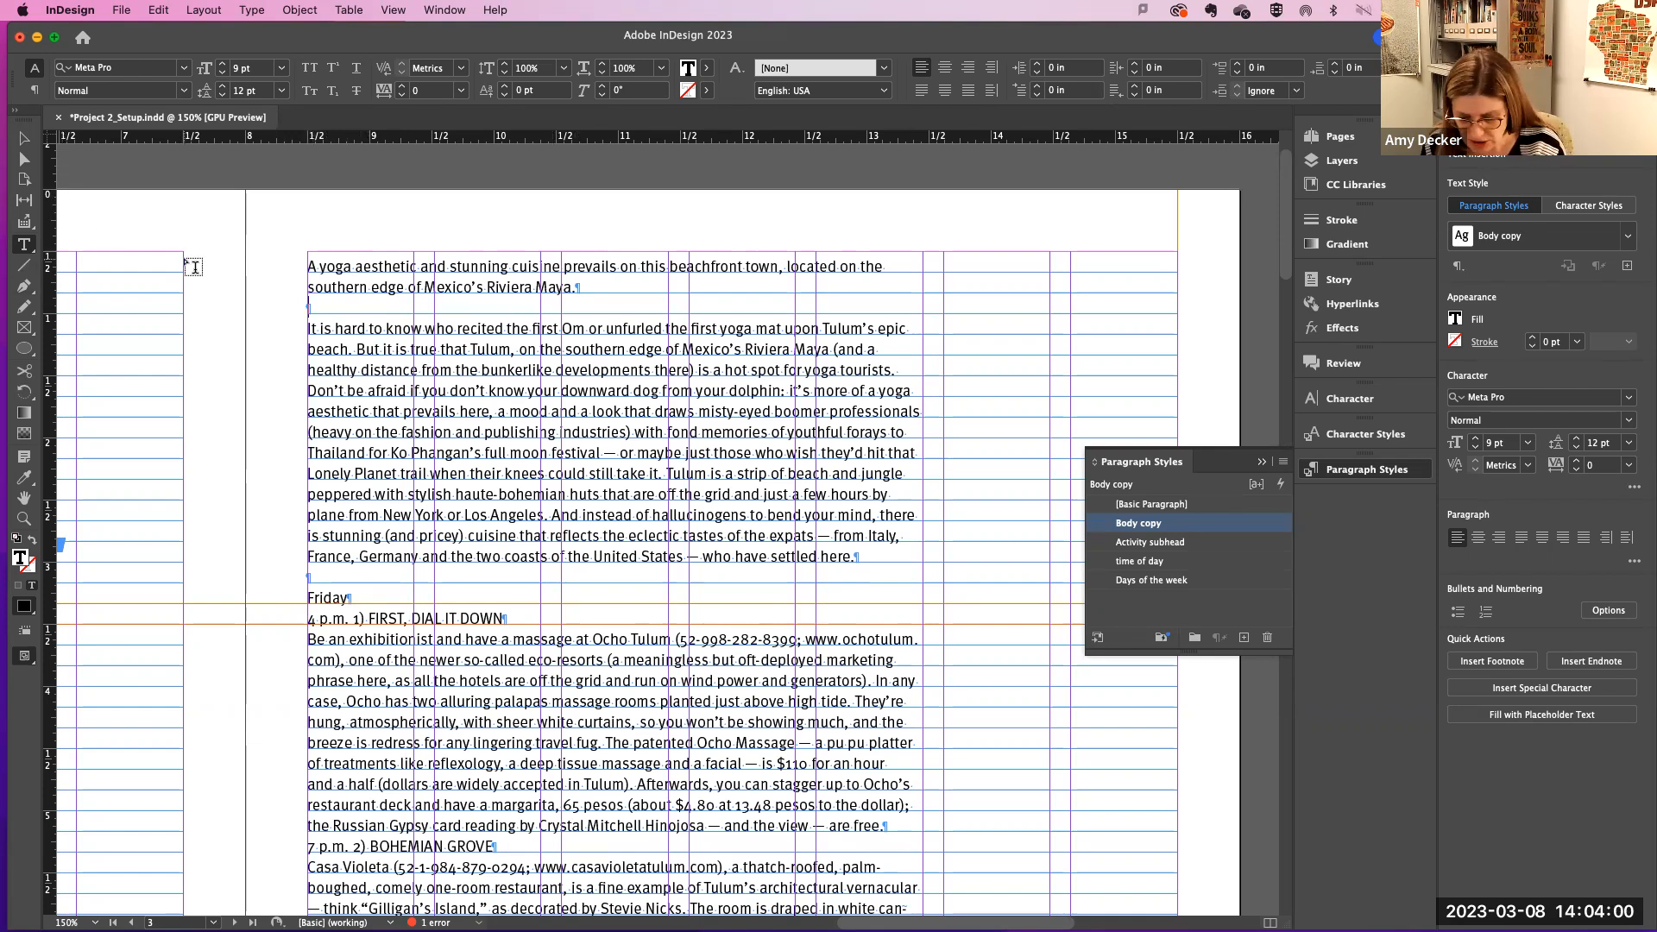
Step: Resize the article text frame to about 2.62 by 4.67 in and place it in the lower part of the right-hand page
key(super+minus)
key(super+minus)
key(super+minus)
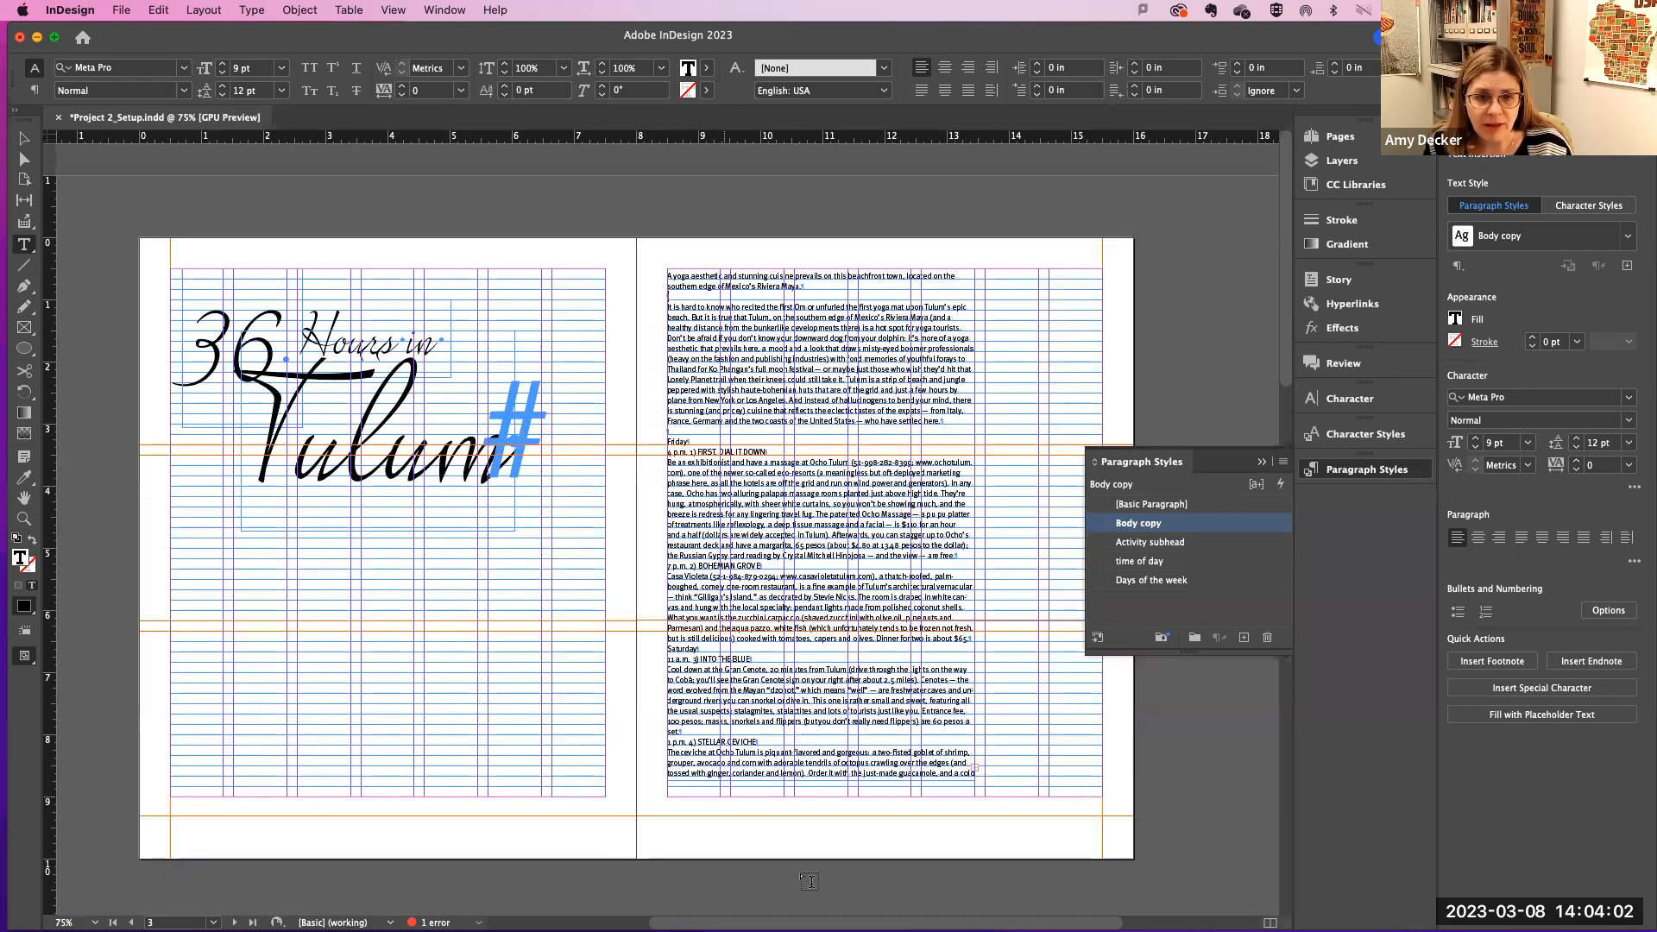
click(23, 138)
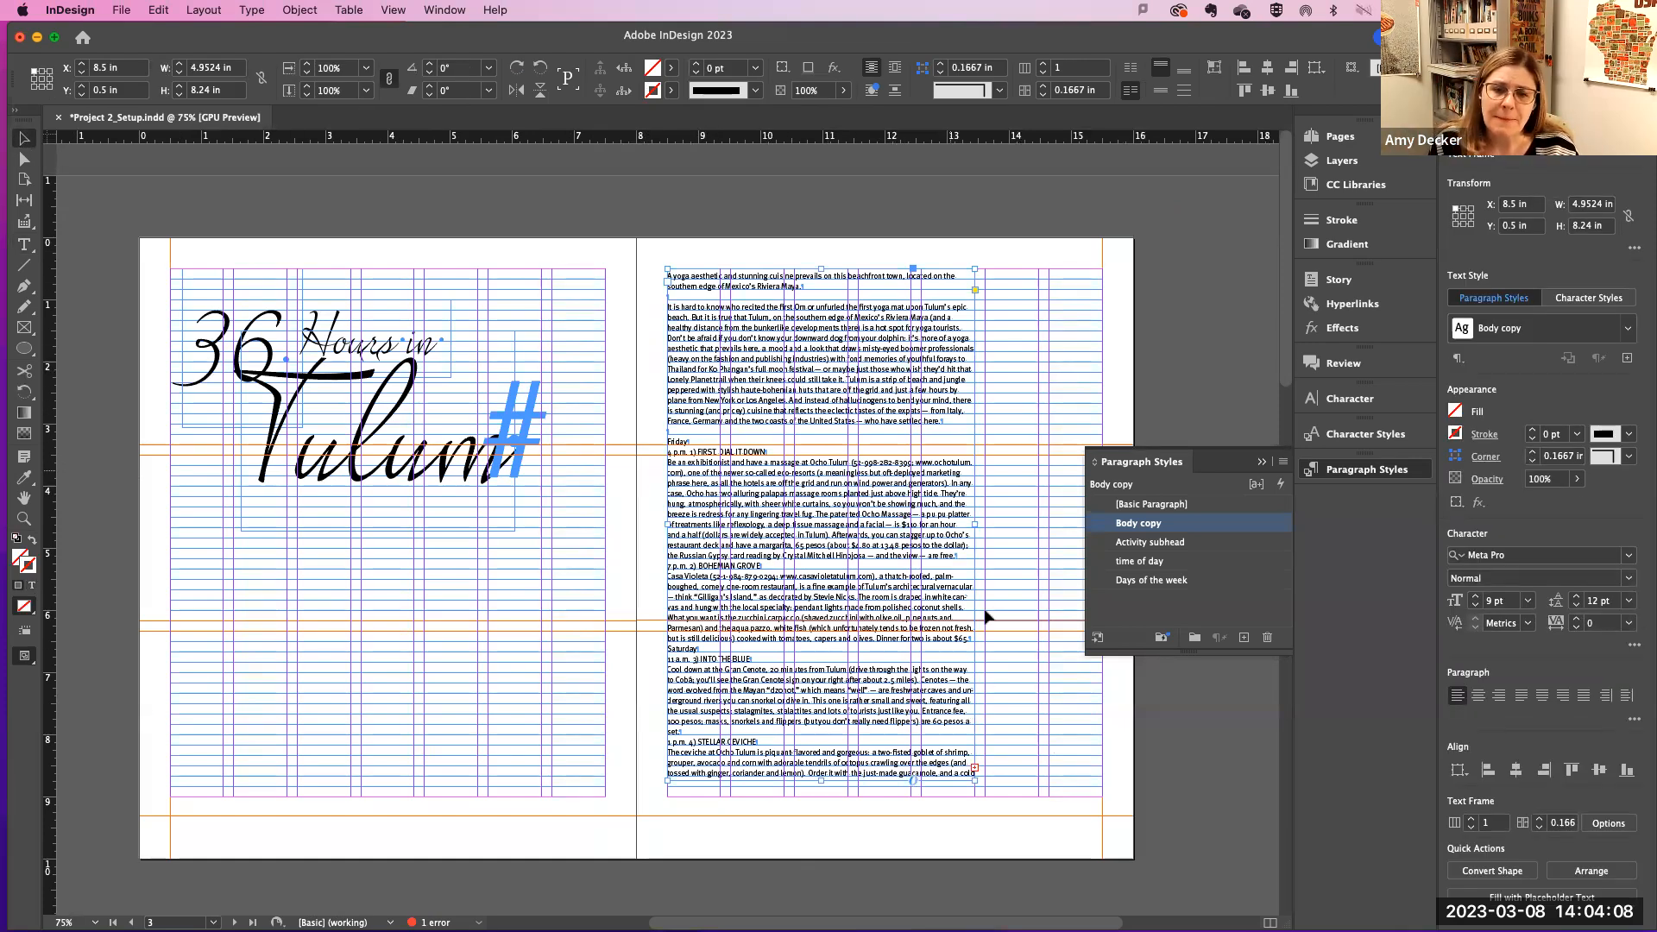
drag(975, 781, 831, 640)
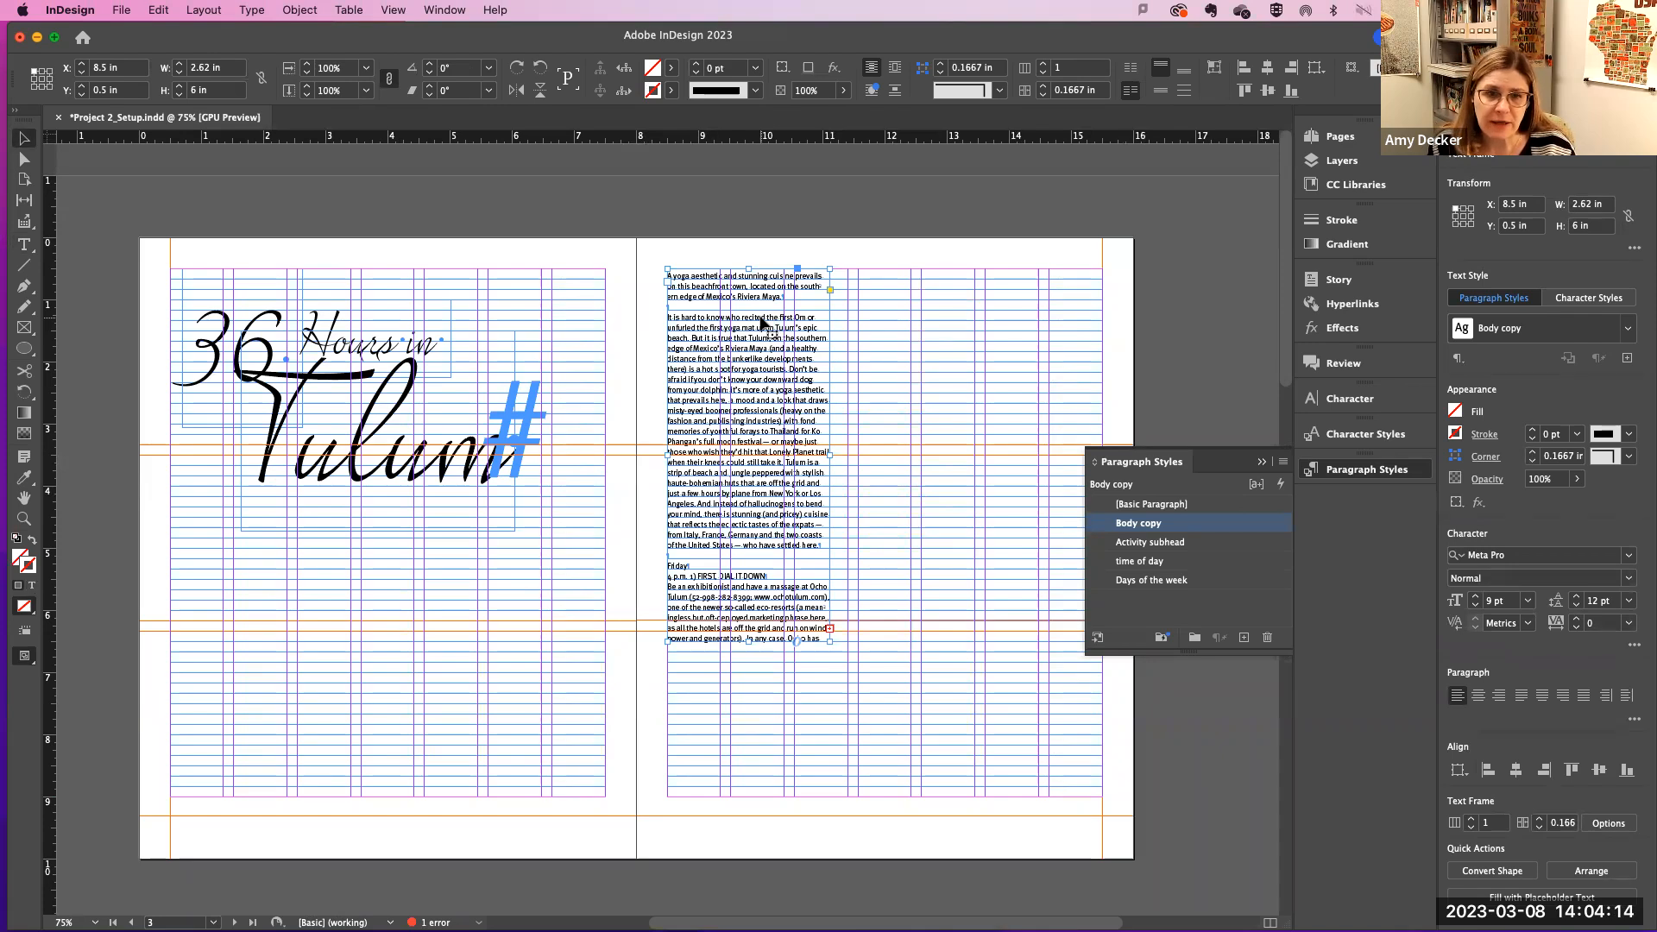
drag(745, 638, 747, 558)
drag(738, 451, 484, 622)
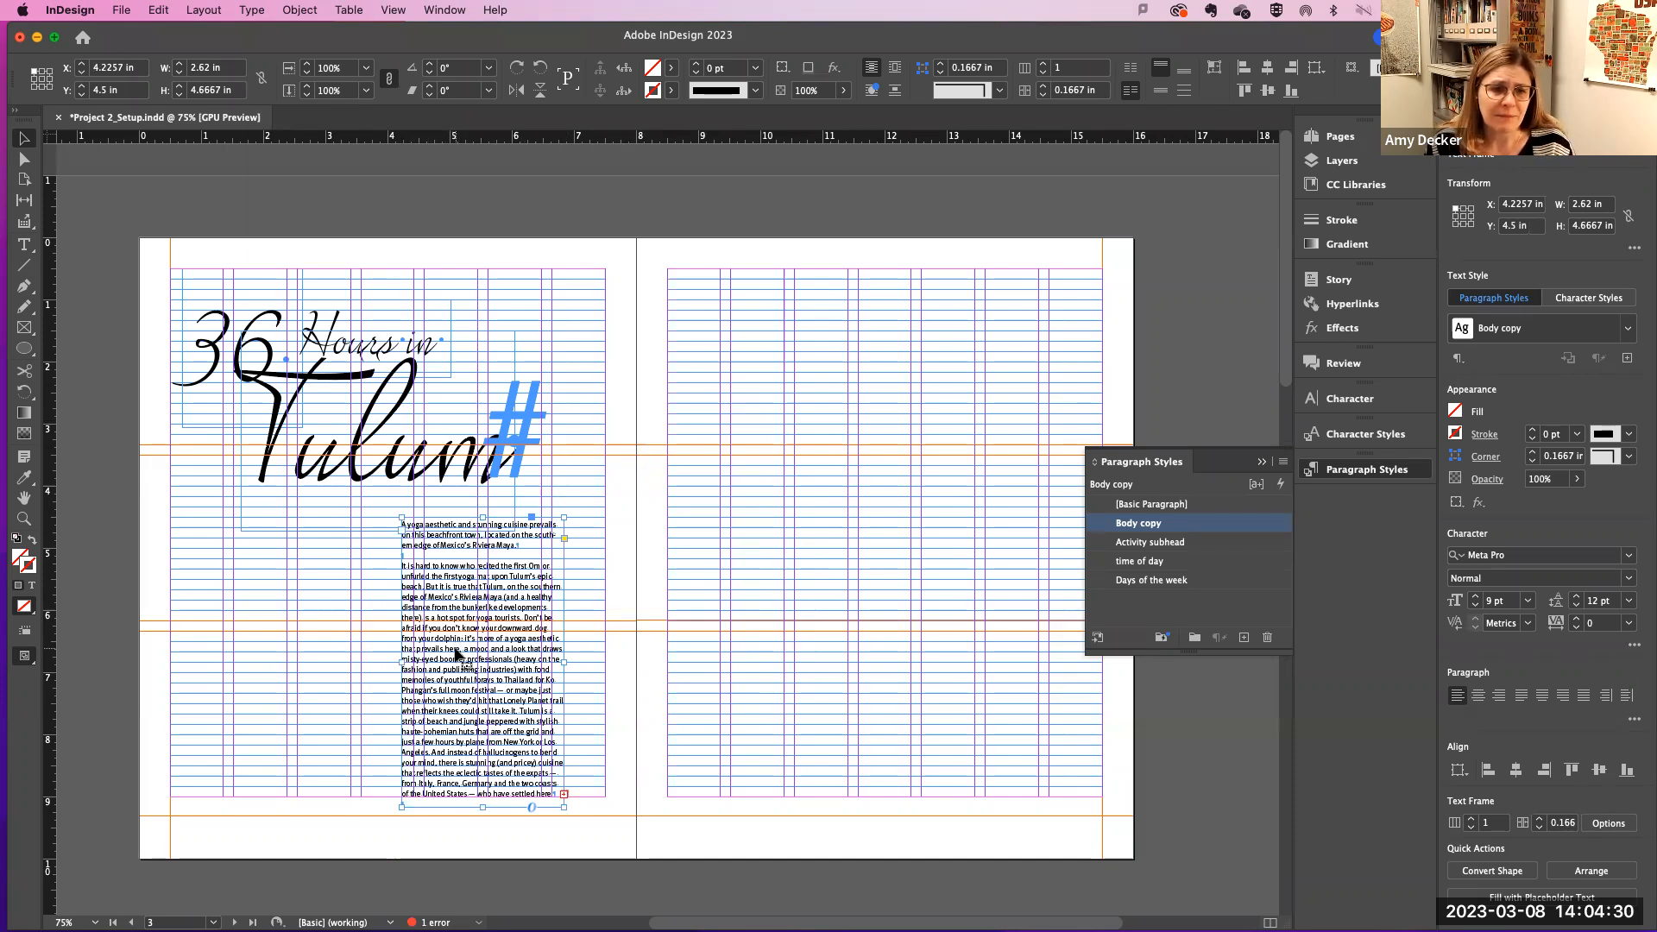
drag(460, 656, 759, 640)
Step: Move the title pieces "36", "Hours in" and "Tulum" down toward the middle of the left-hand page, keeping them grouped closely
drag(383, 477, 432, 619)
drag(222, 344, 226, 447)
drag(352, 342, 342, 449)
drag(340, 567, 343, 536)
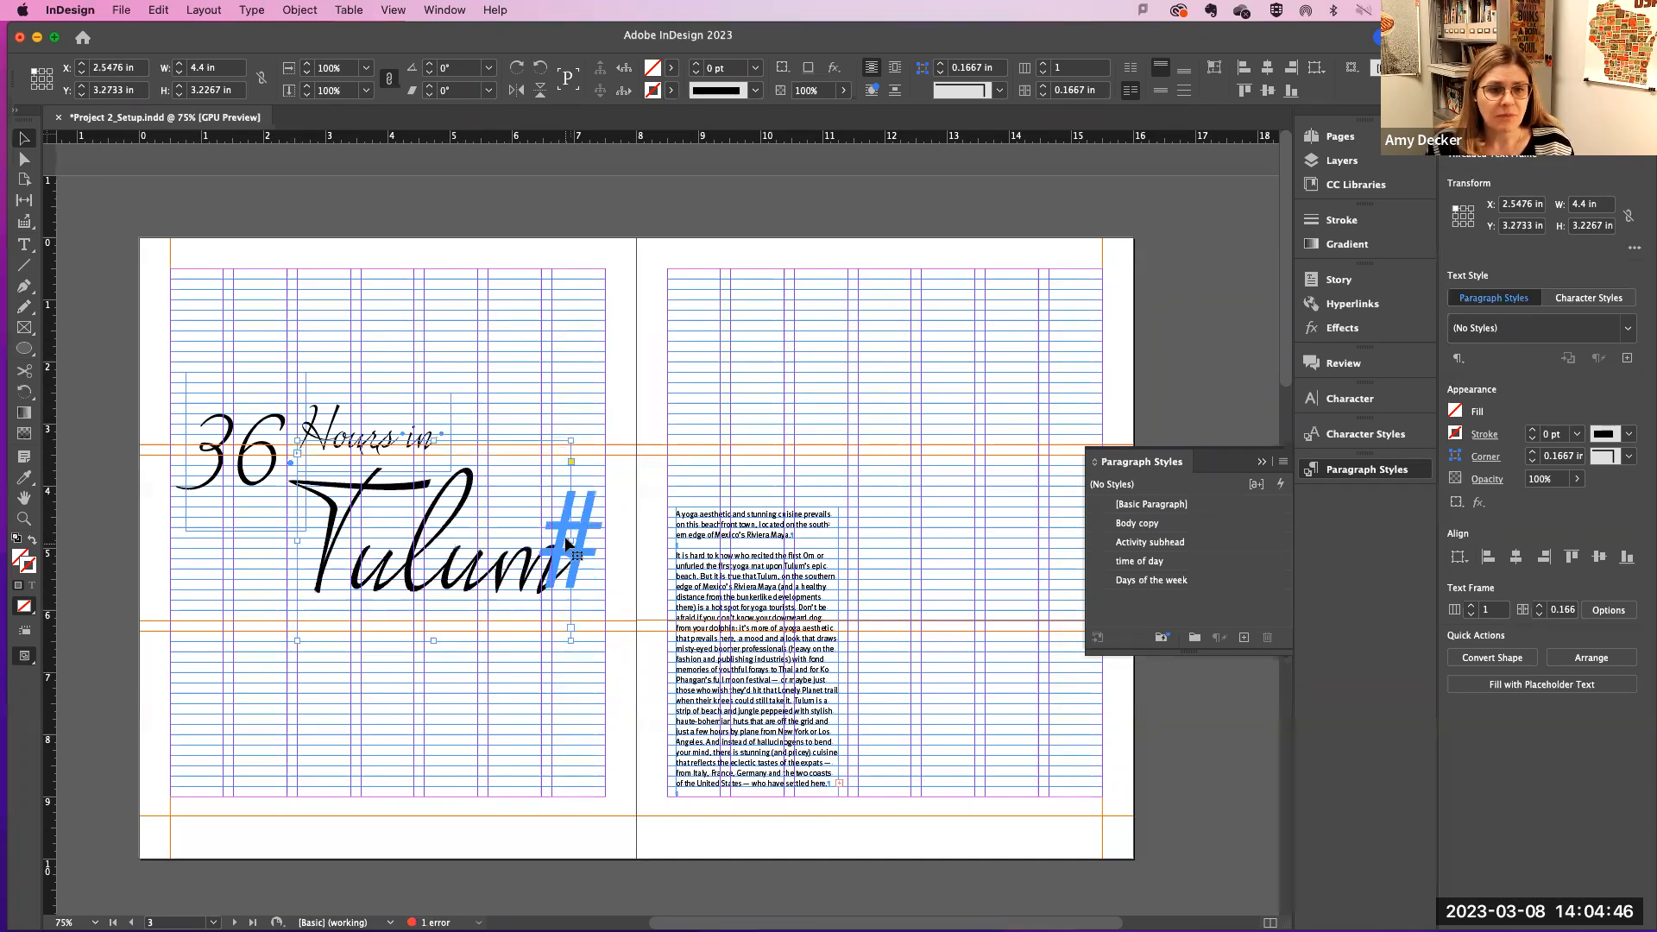
Step: Enlarge the "Tulum" title's text frame to about 5.78 by 6.04 in
drag(567, 547, 635, 554)
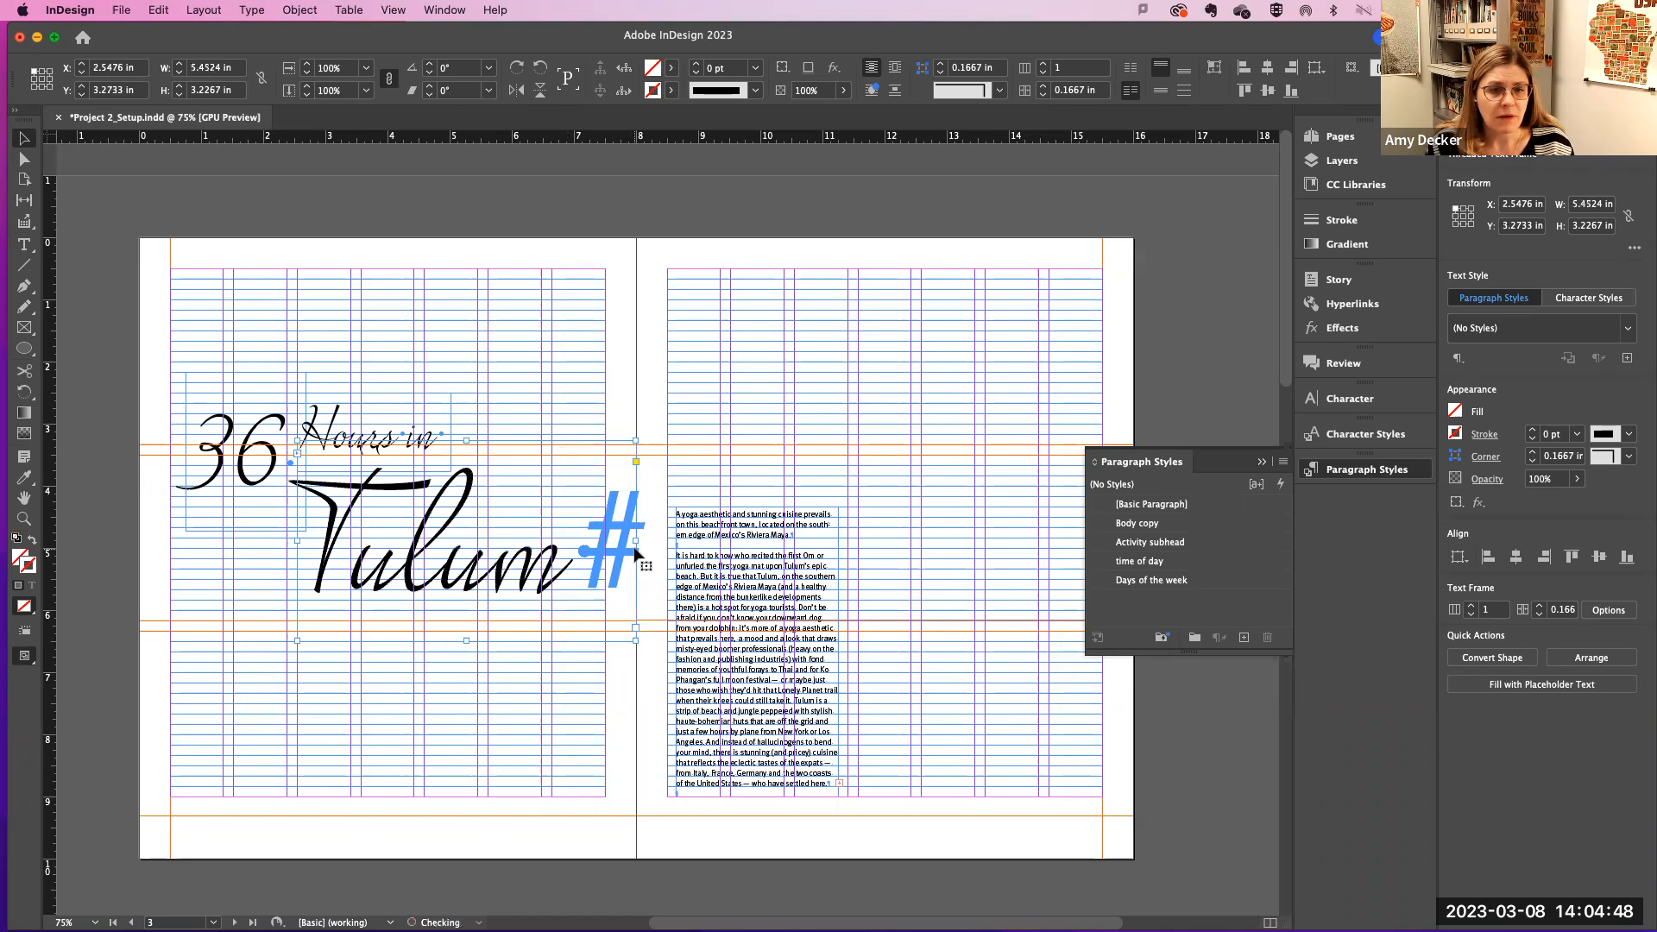
double_click(547, 573)
drag(567, 571, 619, 573)
scroll(616, 568, left, 1)
key(BackSpace)
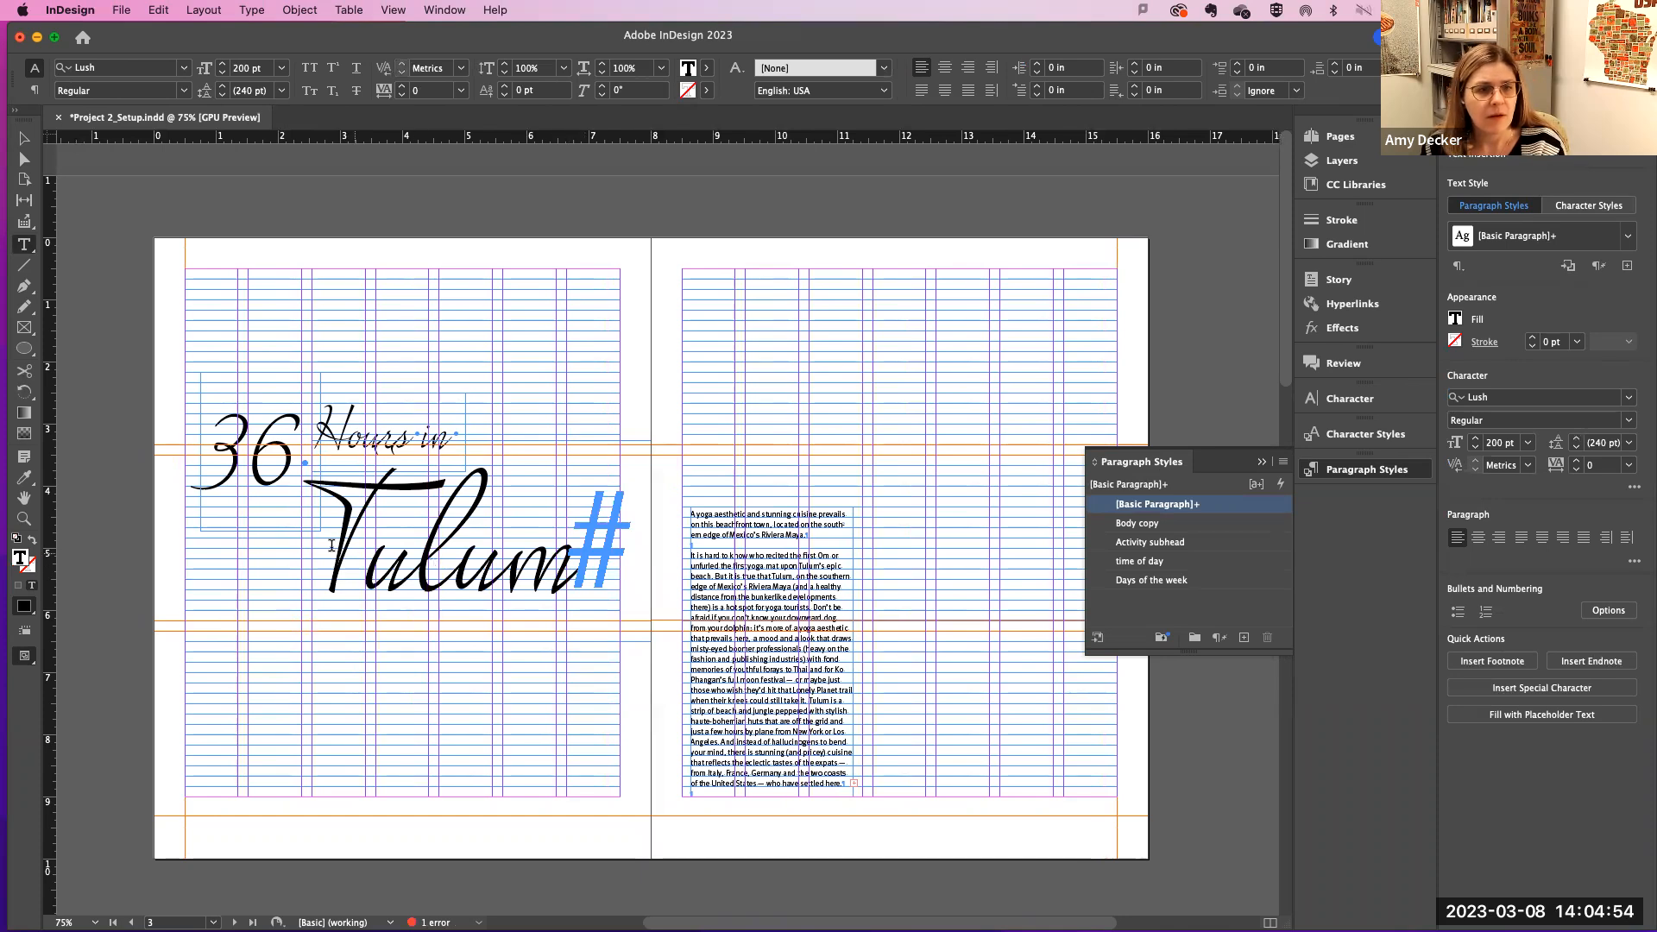
key(Escape)
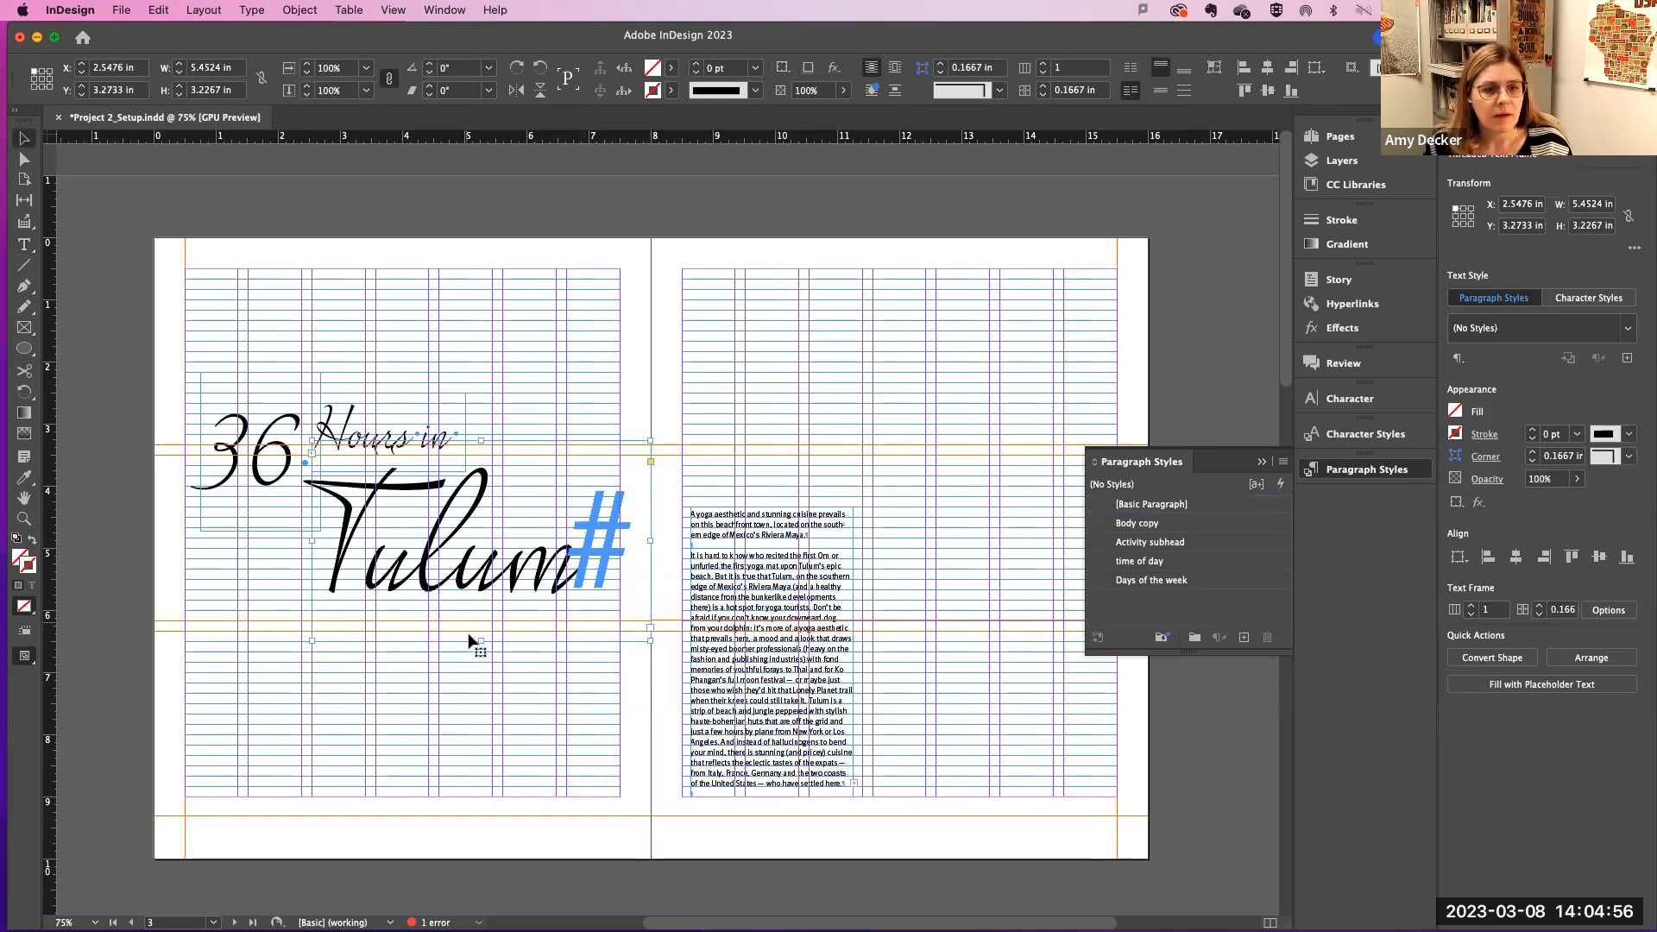
drag(481, 641, 504, 824)
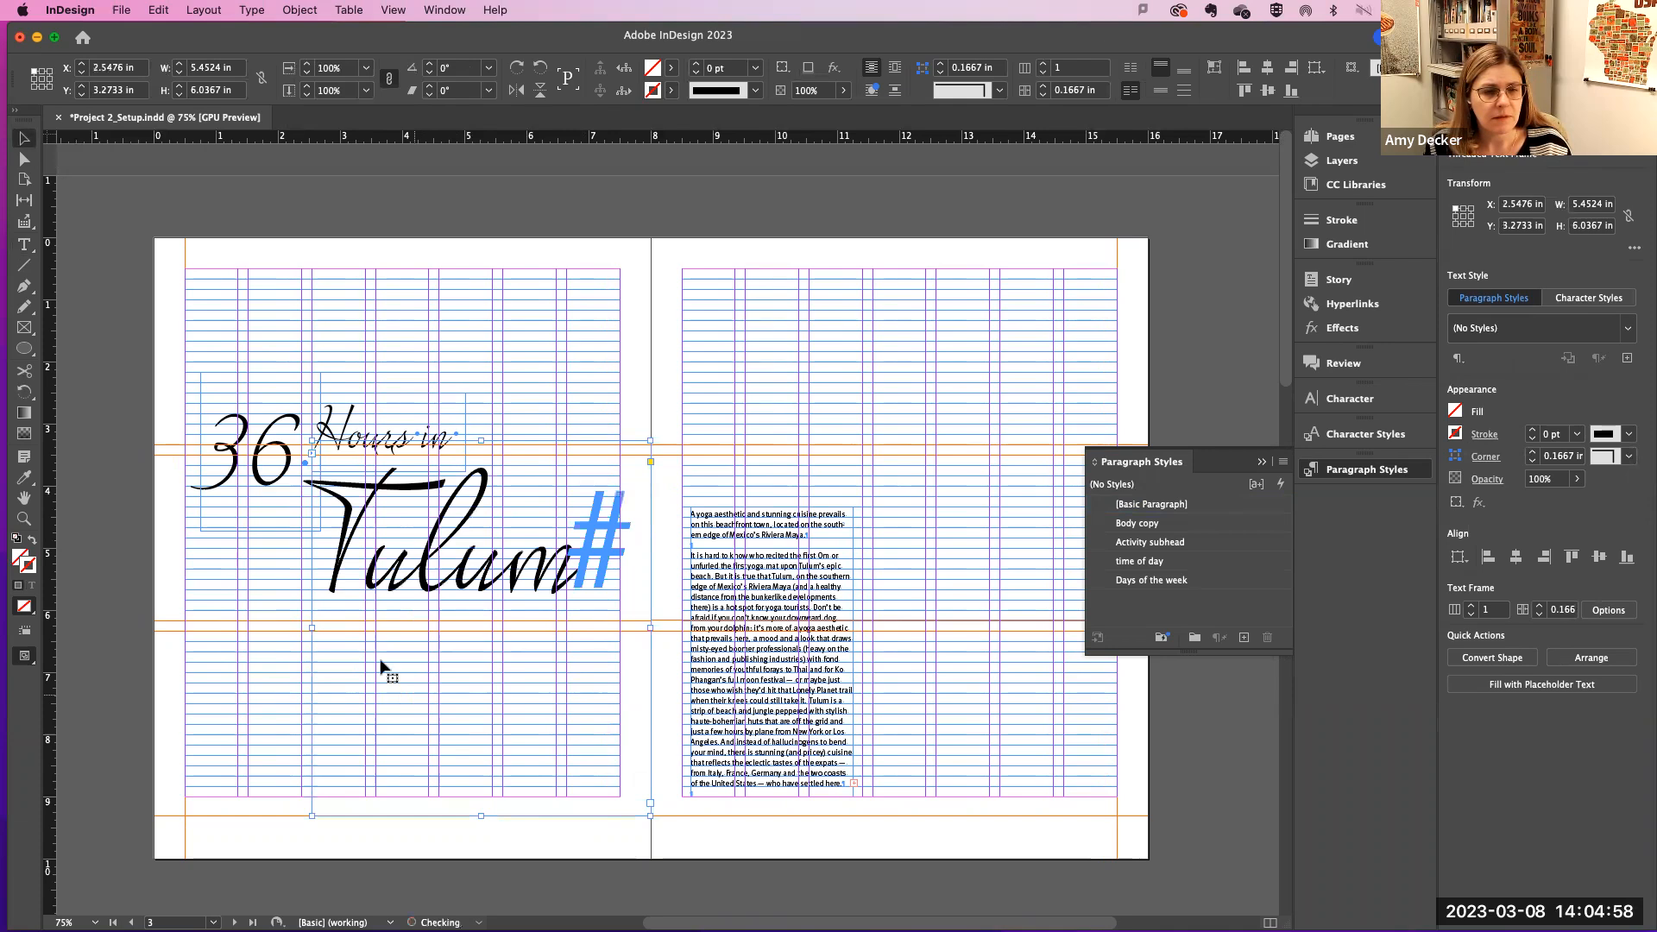
mouse_move(312, 628)
mouse_down()
mouse_move(290, 623)
mouse_move(306, 627)
mouse_up()
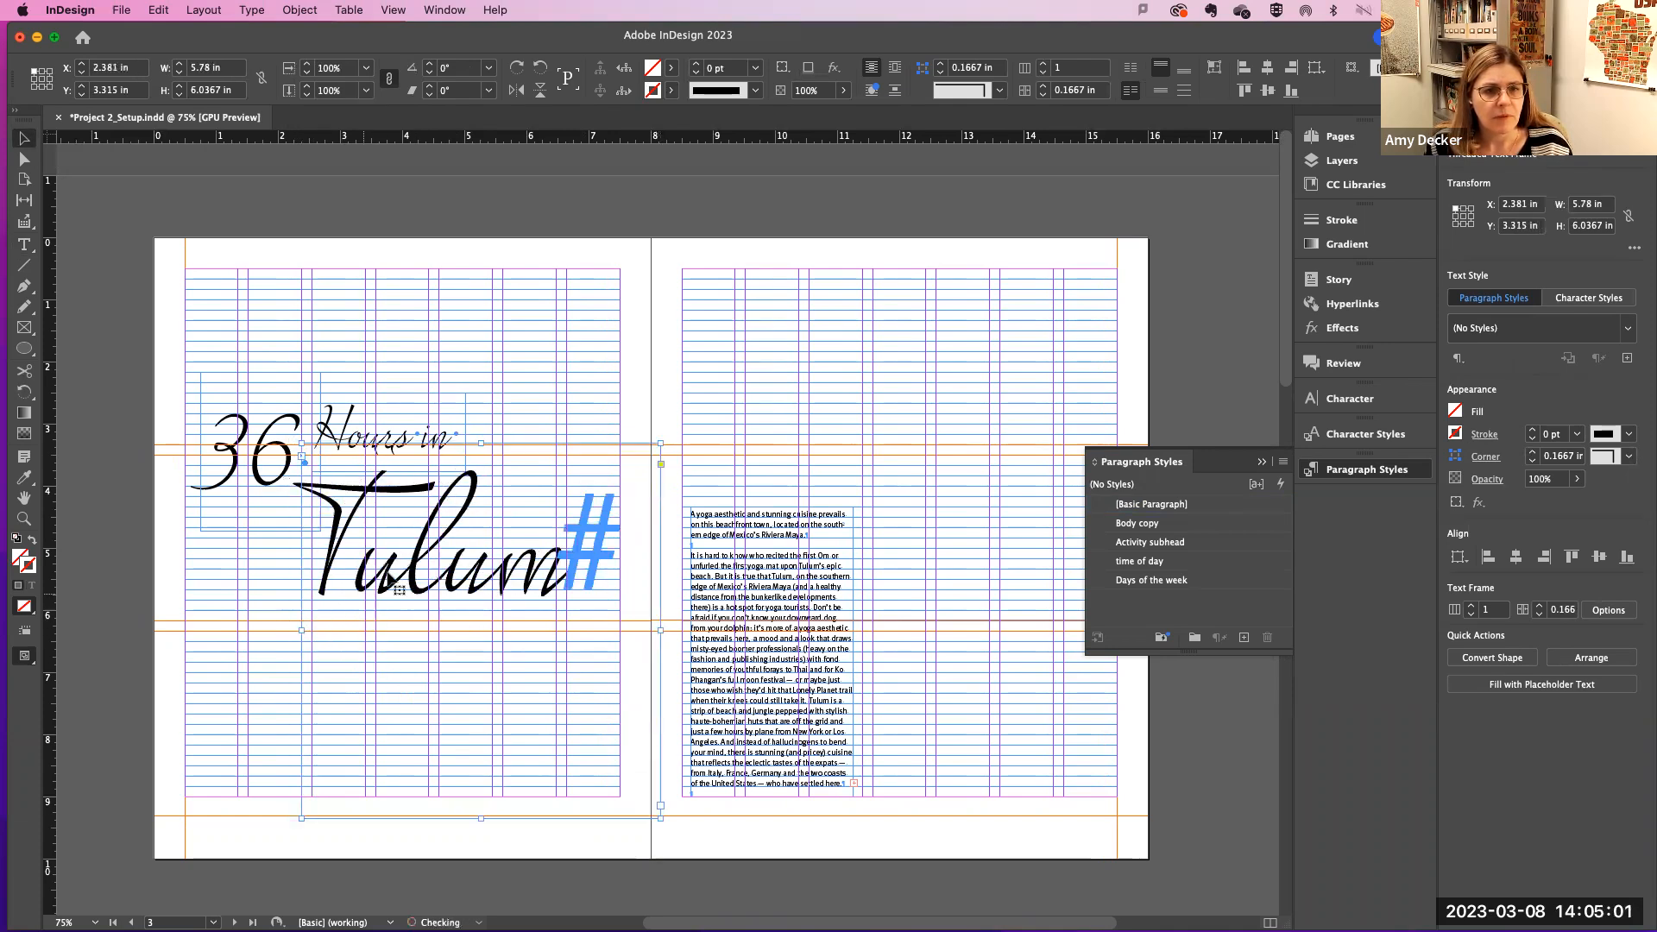
click(706, 439)
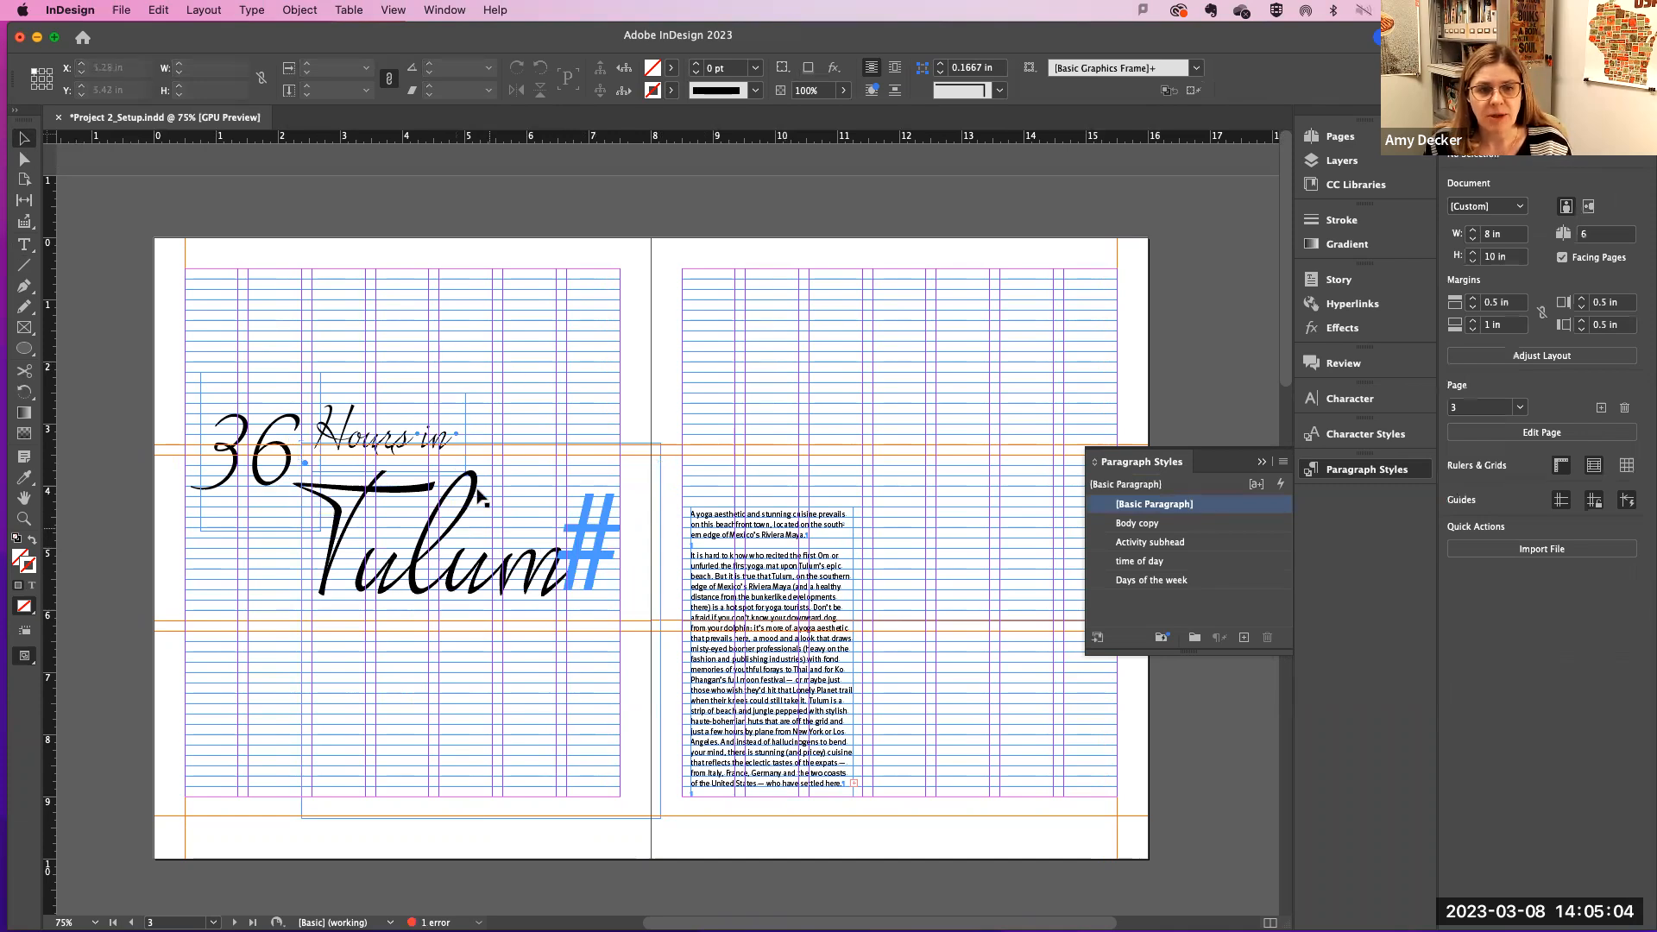
Step: Resize the article text frame to about 4.38 by 3 in and move it down near the page's bottom margin
click(749, 615)
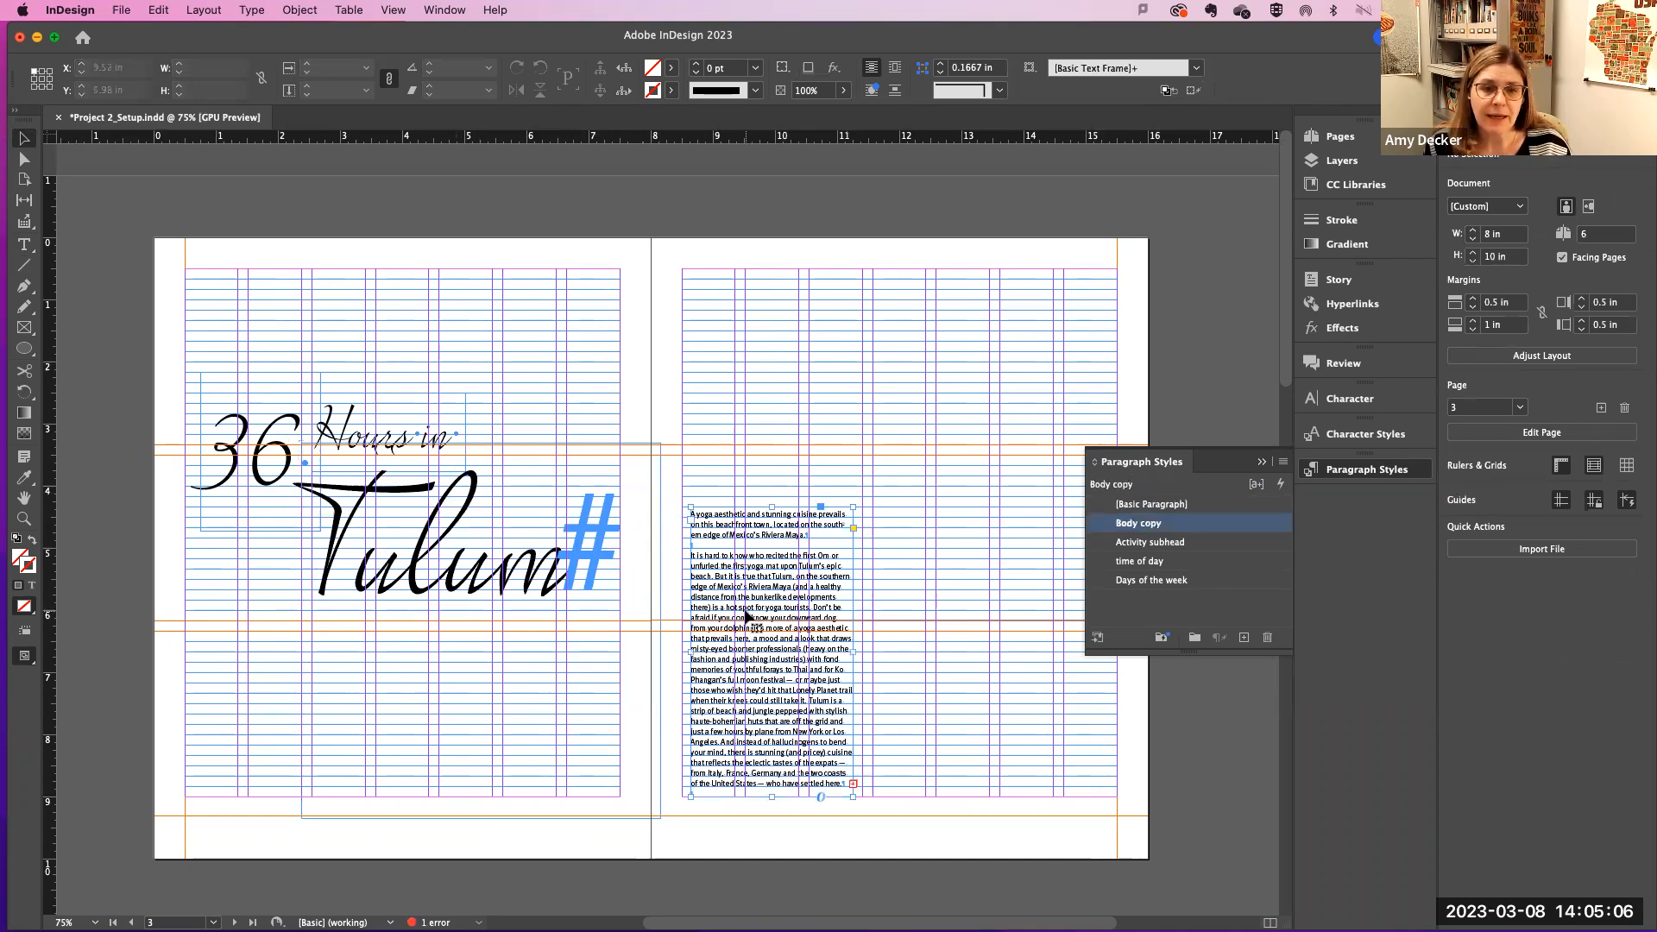
key(super+equal)
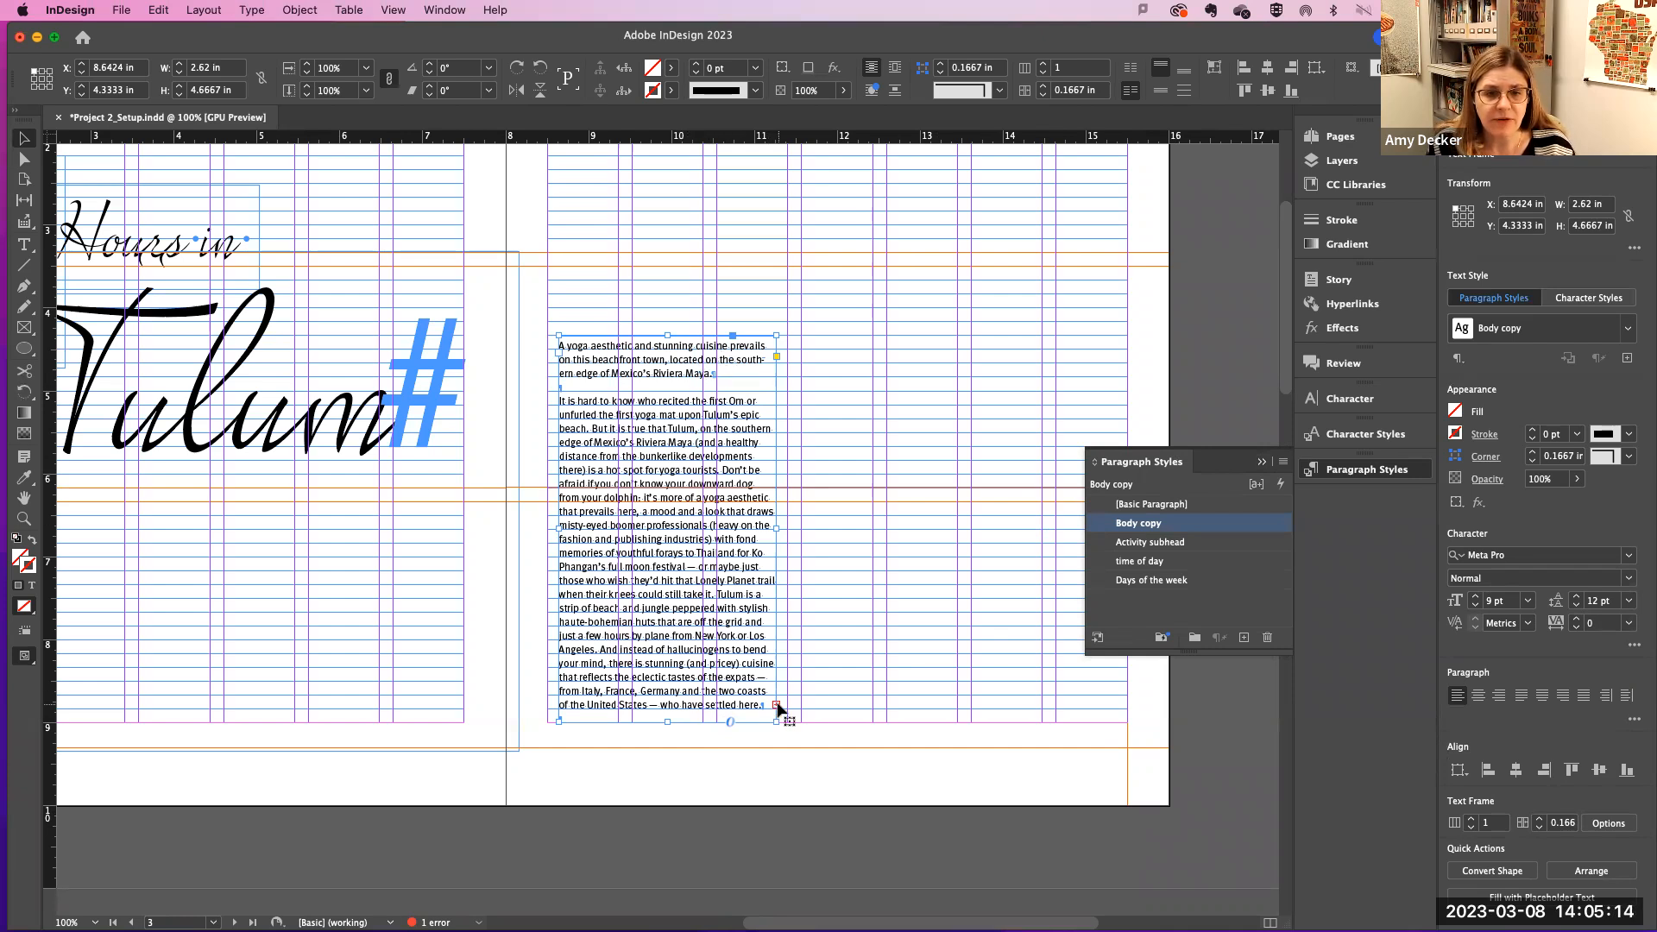
drag(775, 716, 921, 708)
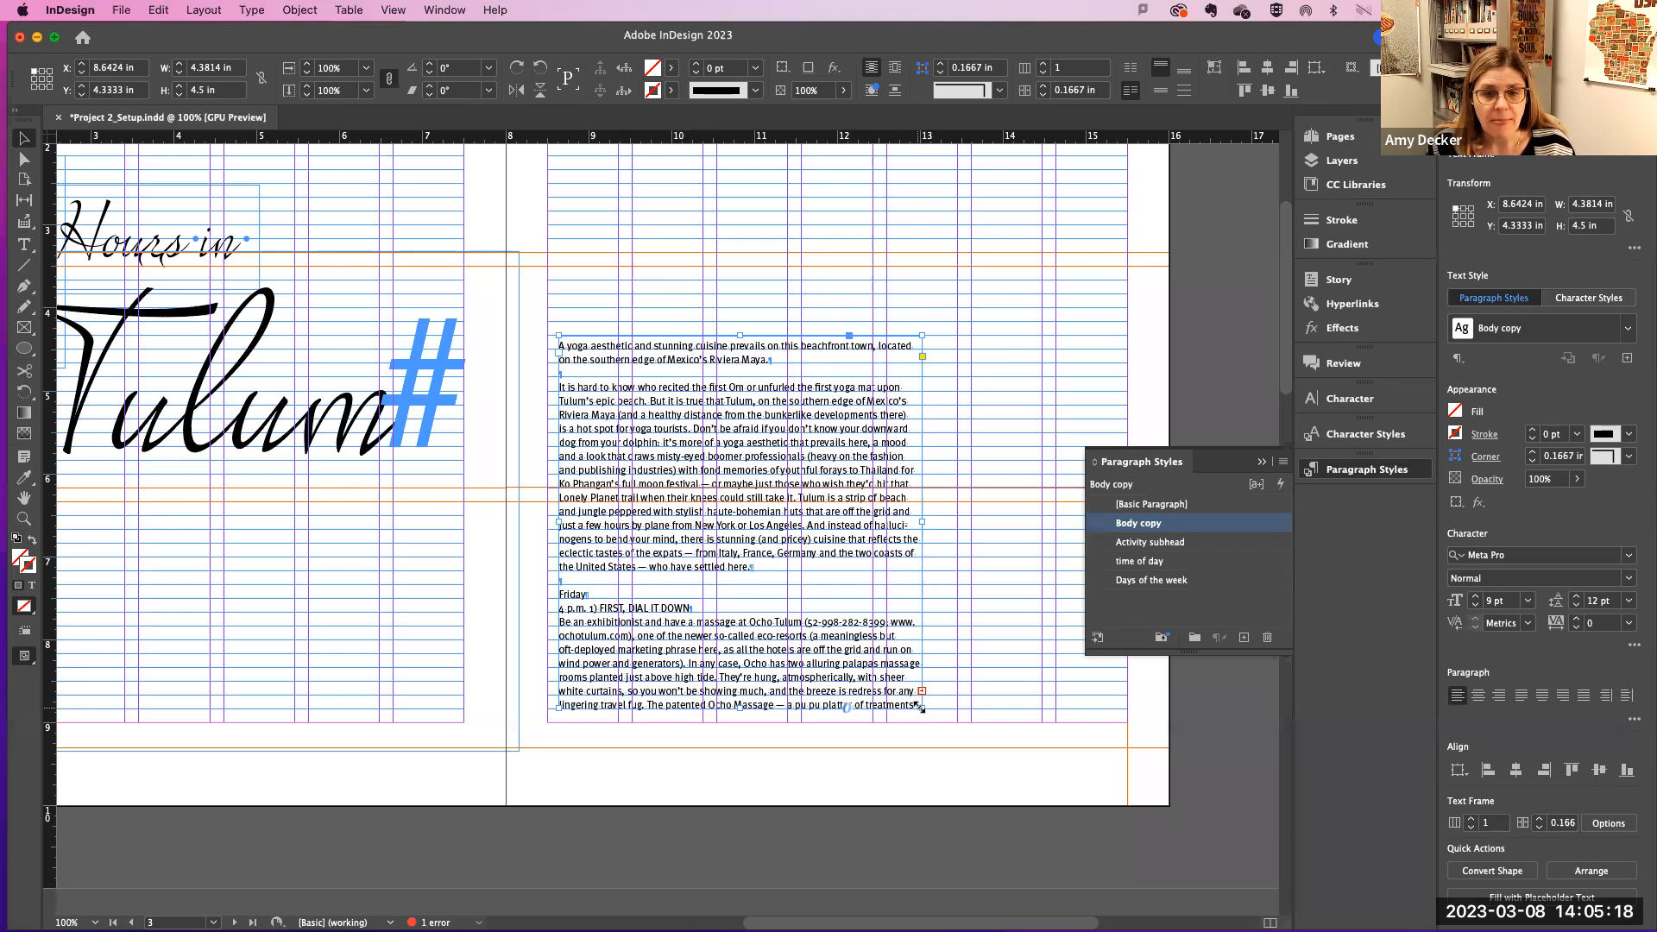
drag(920, 707, 921, 583)
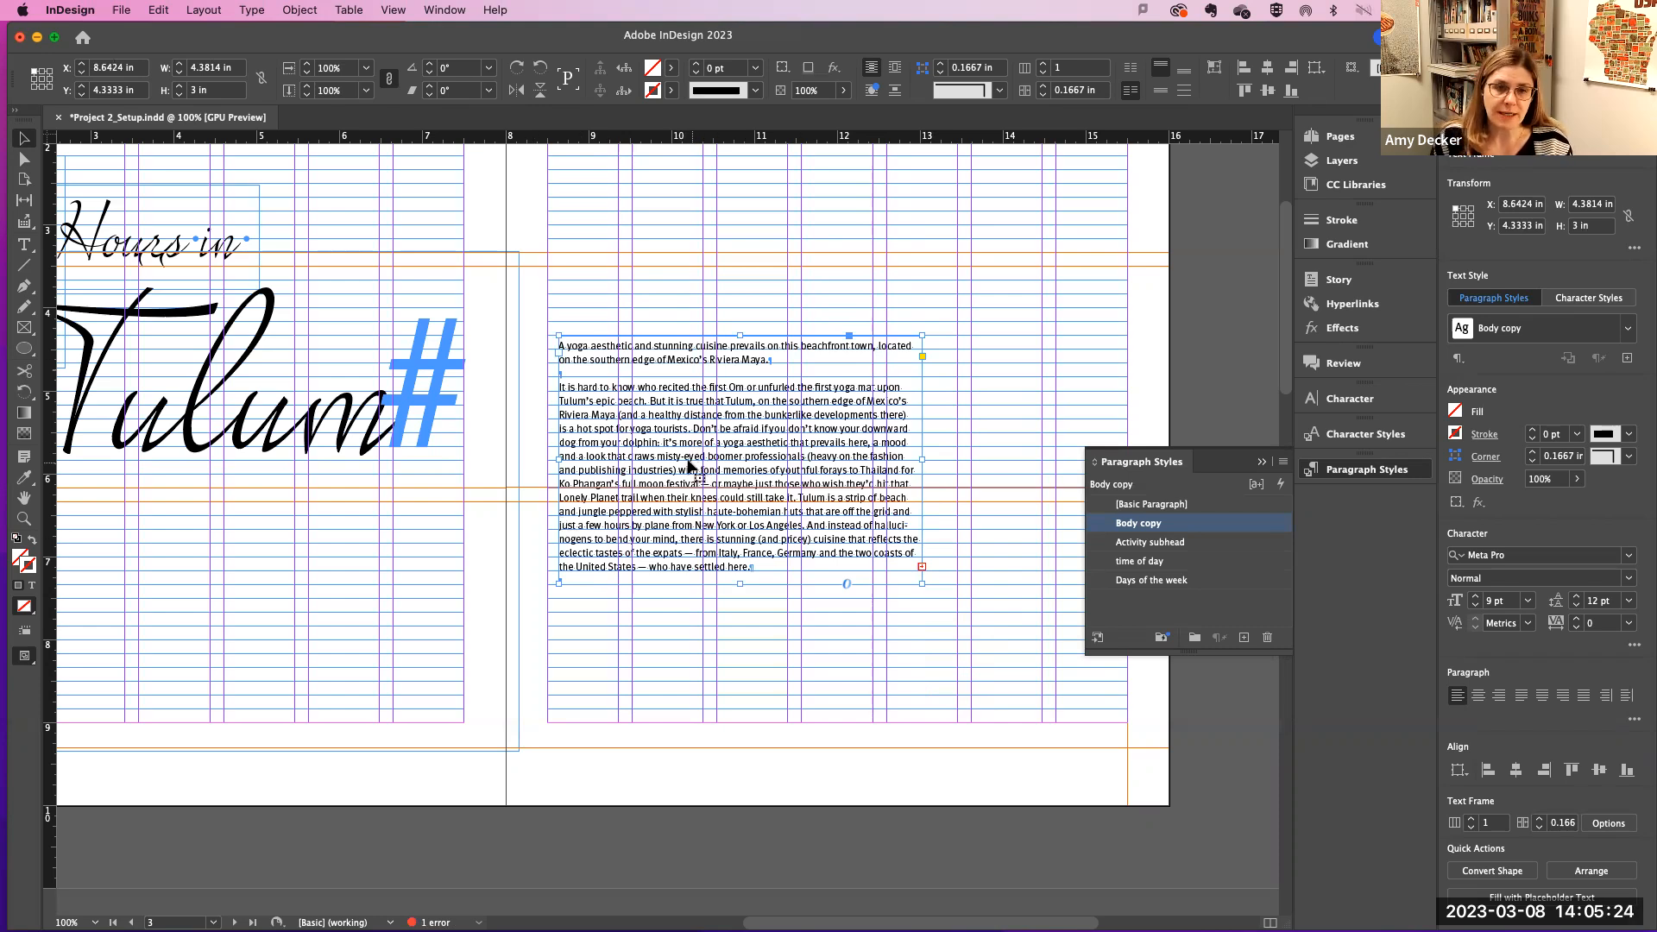
drag(684, 453, 706, 581)
Step: Move the introductory "A yoga aesthetic" sentence out of the article into a new text frame about 6 by 0.94 in above it
drag(581, 470, 837, 487)
key(cmd+c)
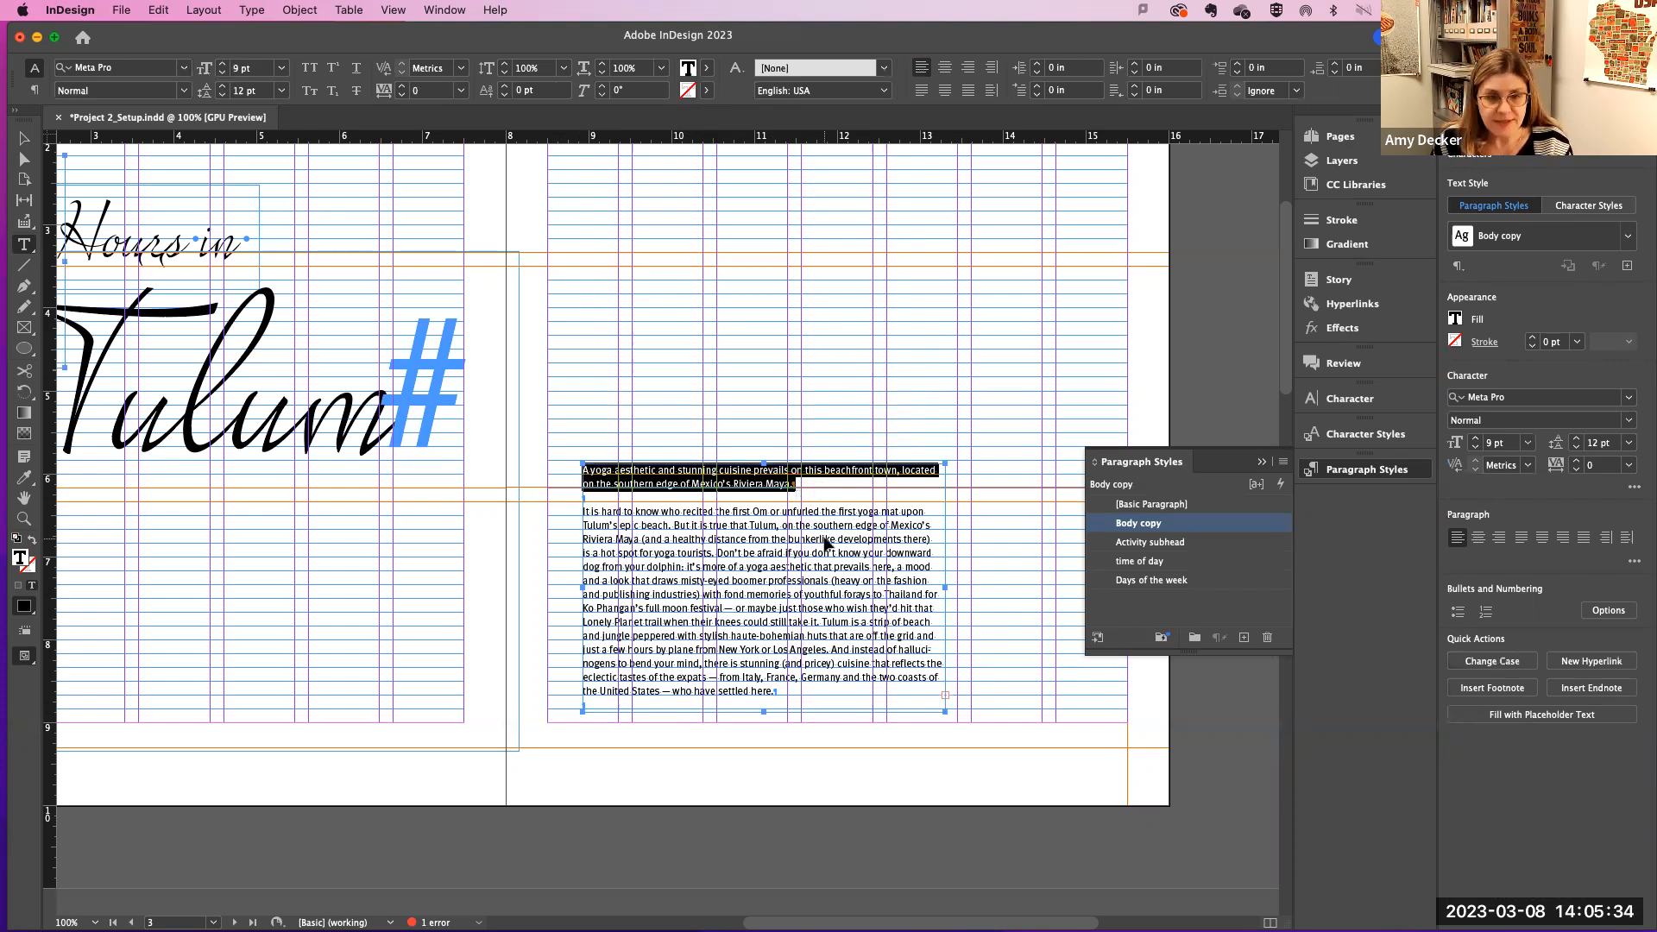
key(BackSpace)
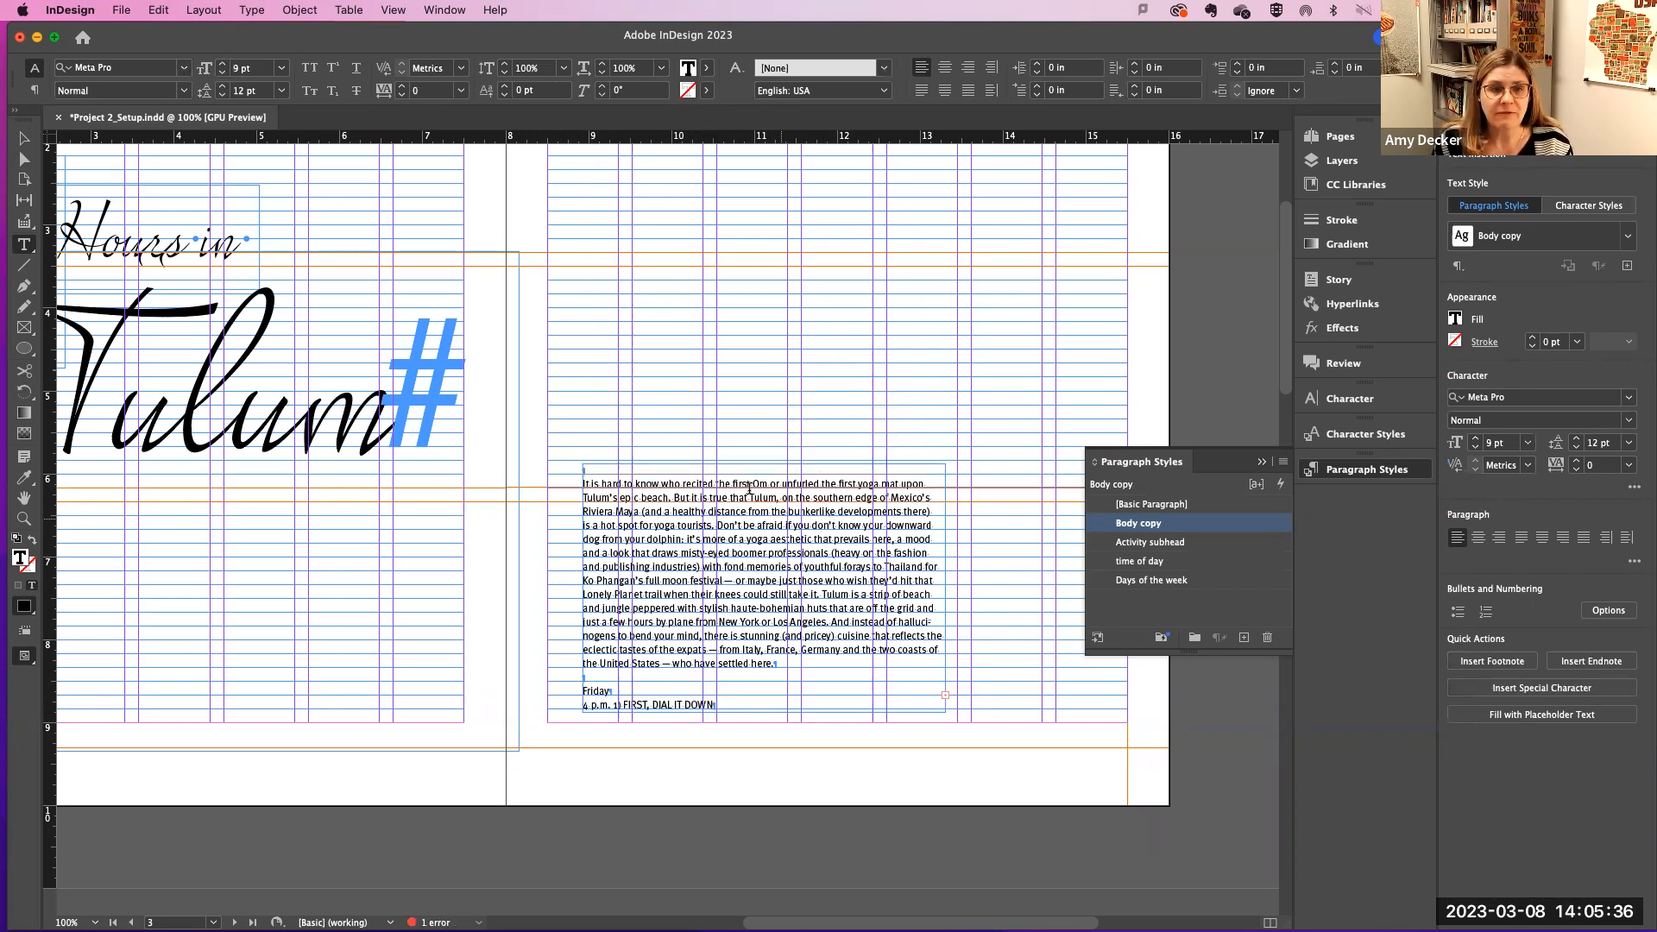
drag(547, 267, 1041, 342)
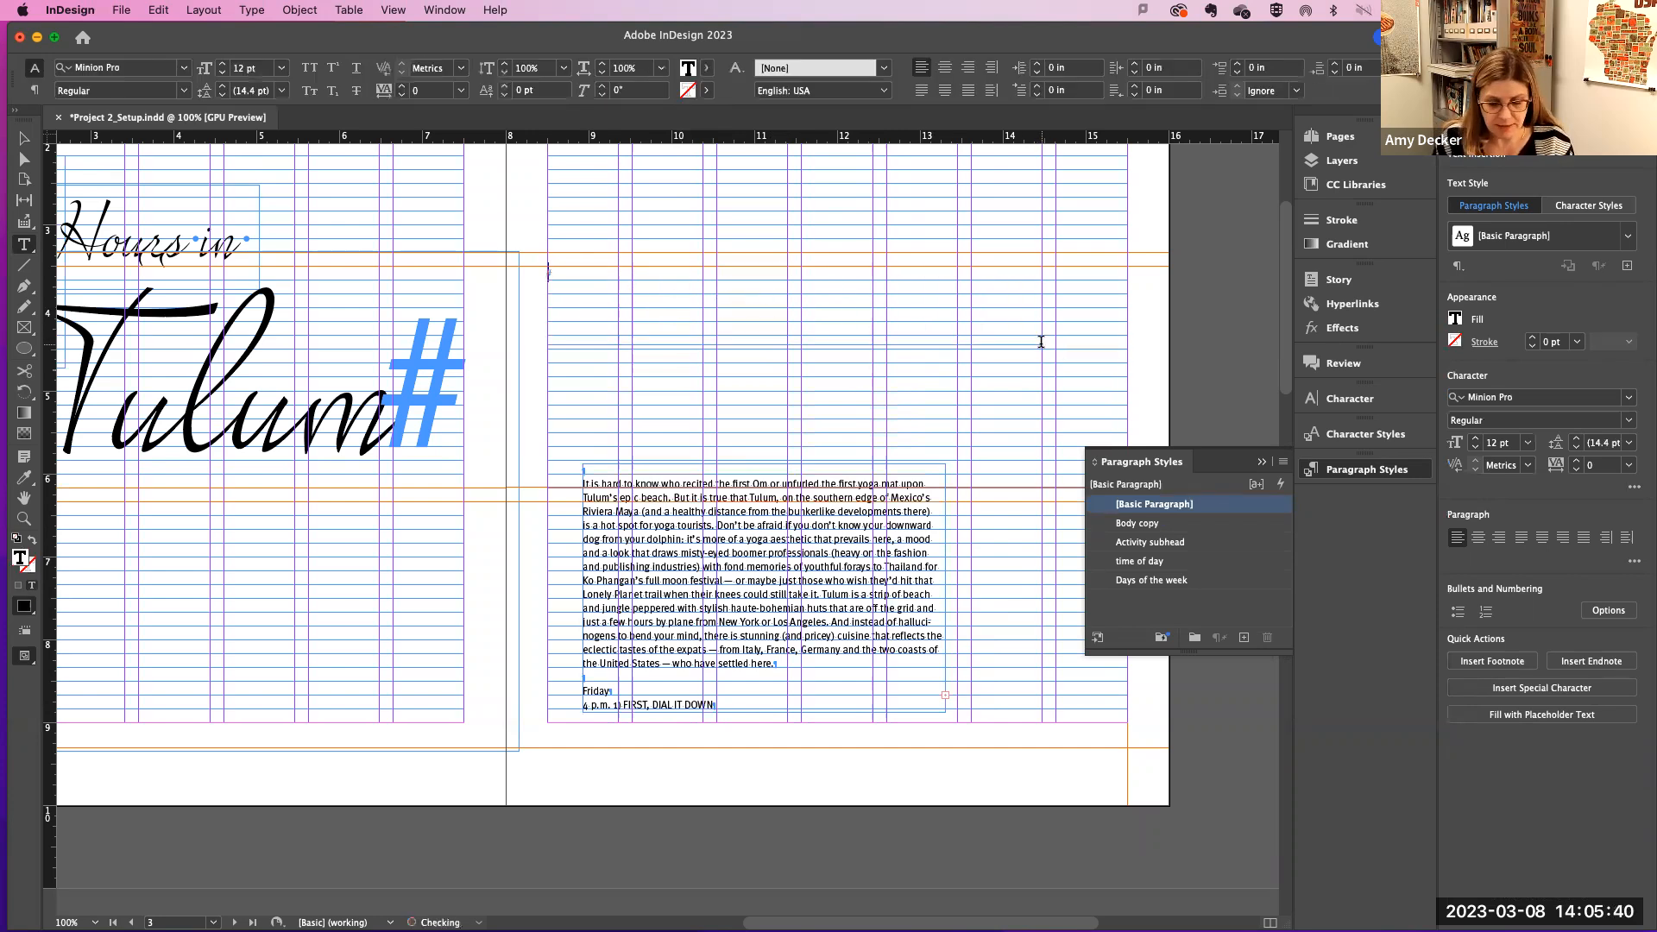
key(cmd+v)
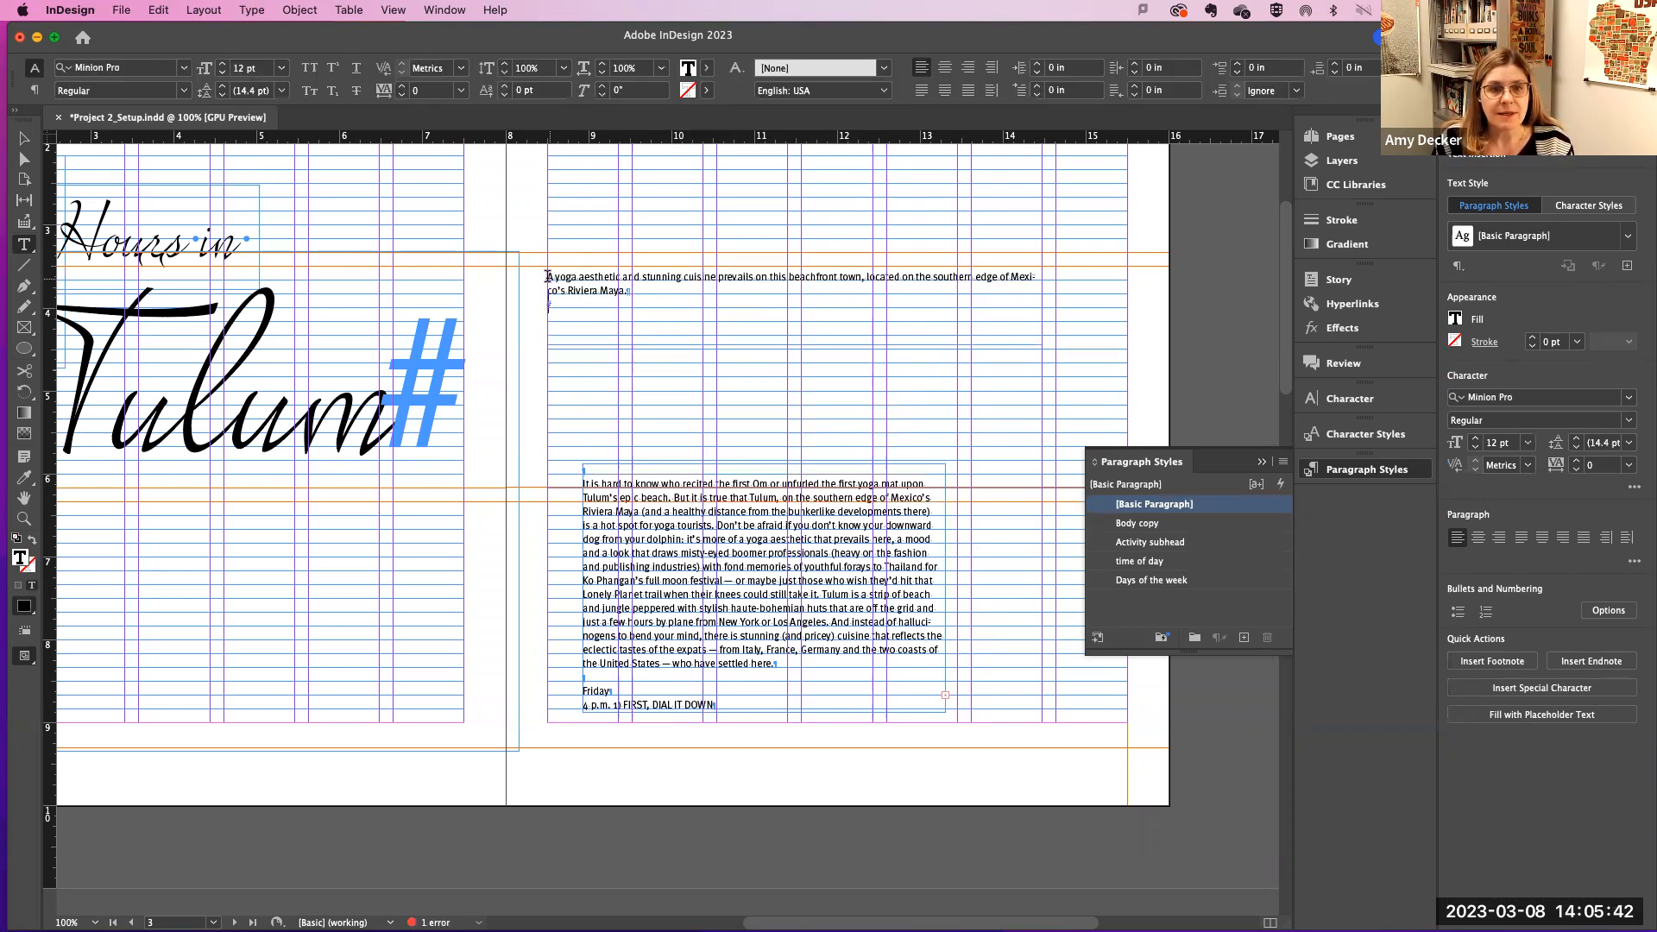
drag(546, 275, 661, 291)
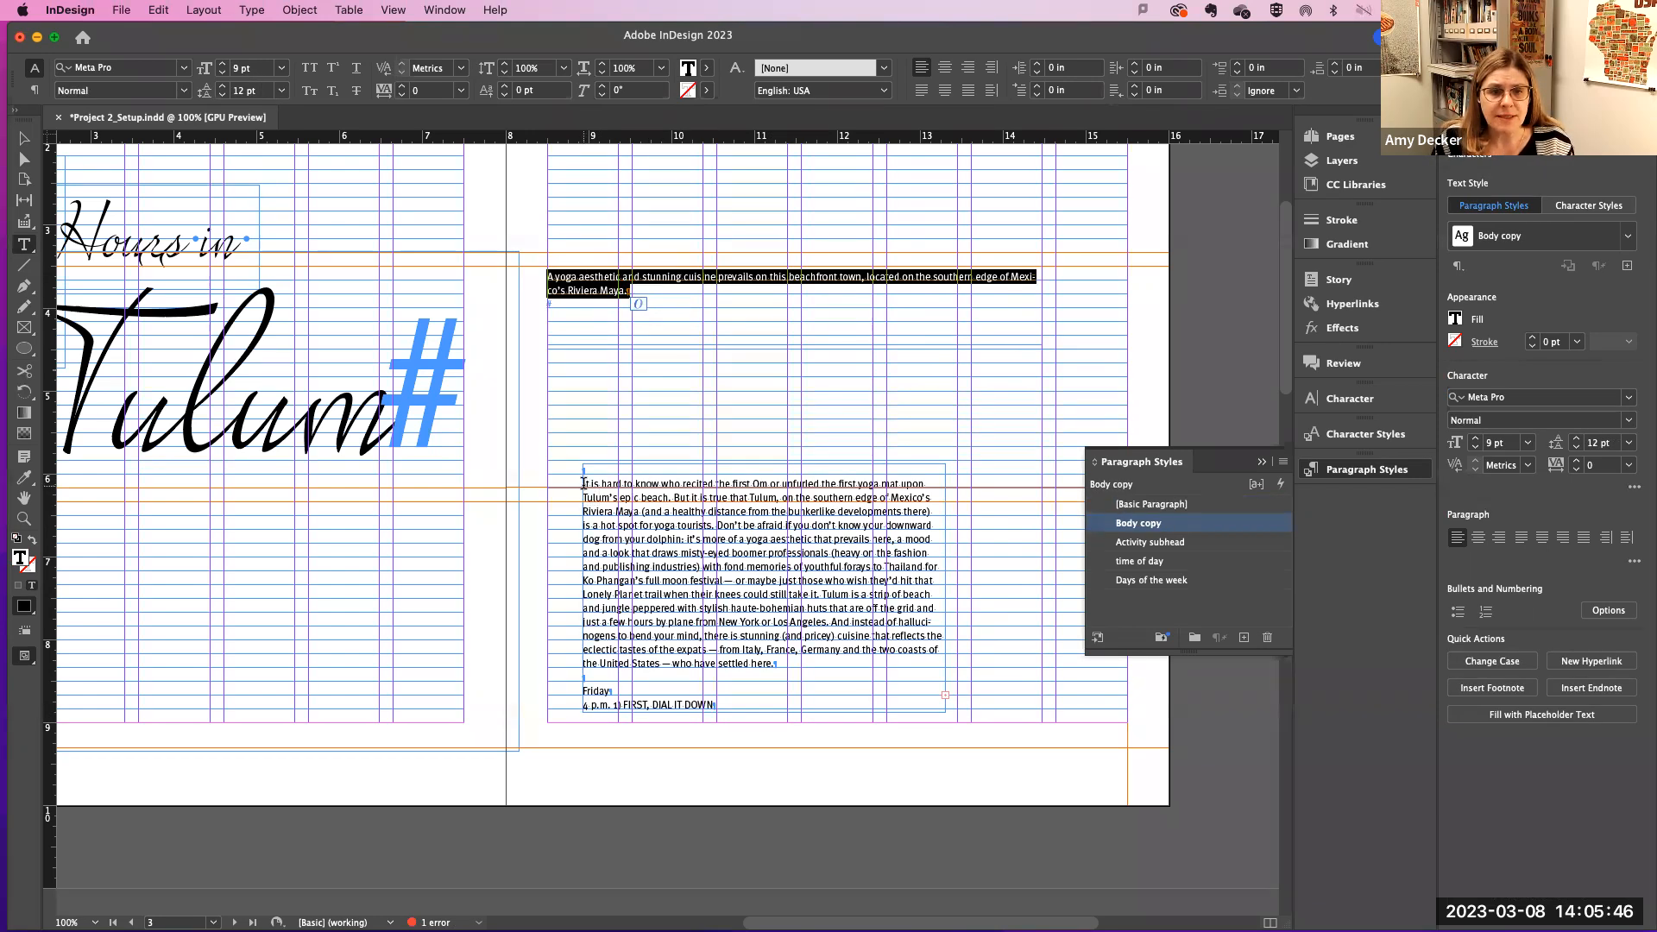
Step: Delete the blank line at the start of the article text, before "It is hard to know"
click(583, 484)
key(BackSpace)
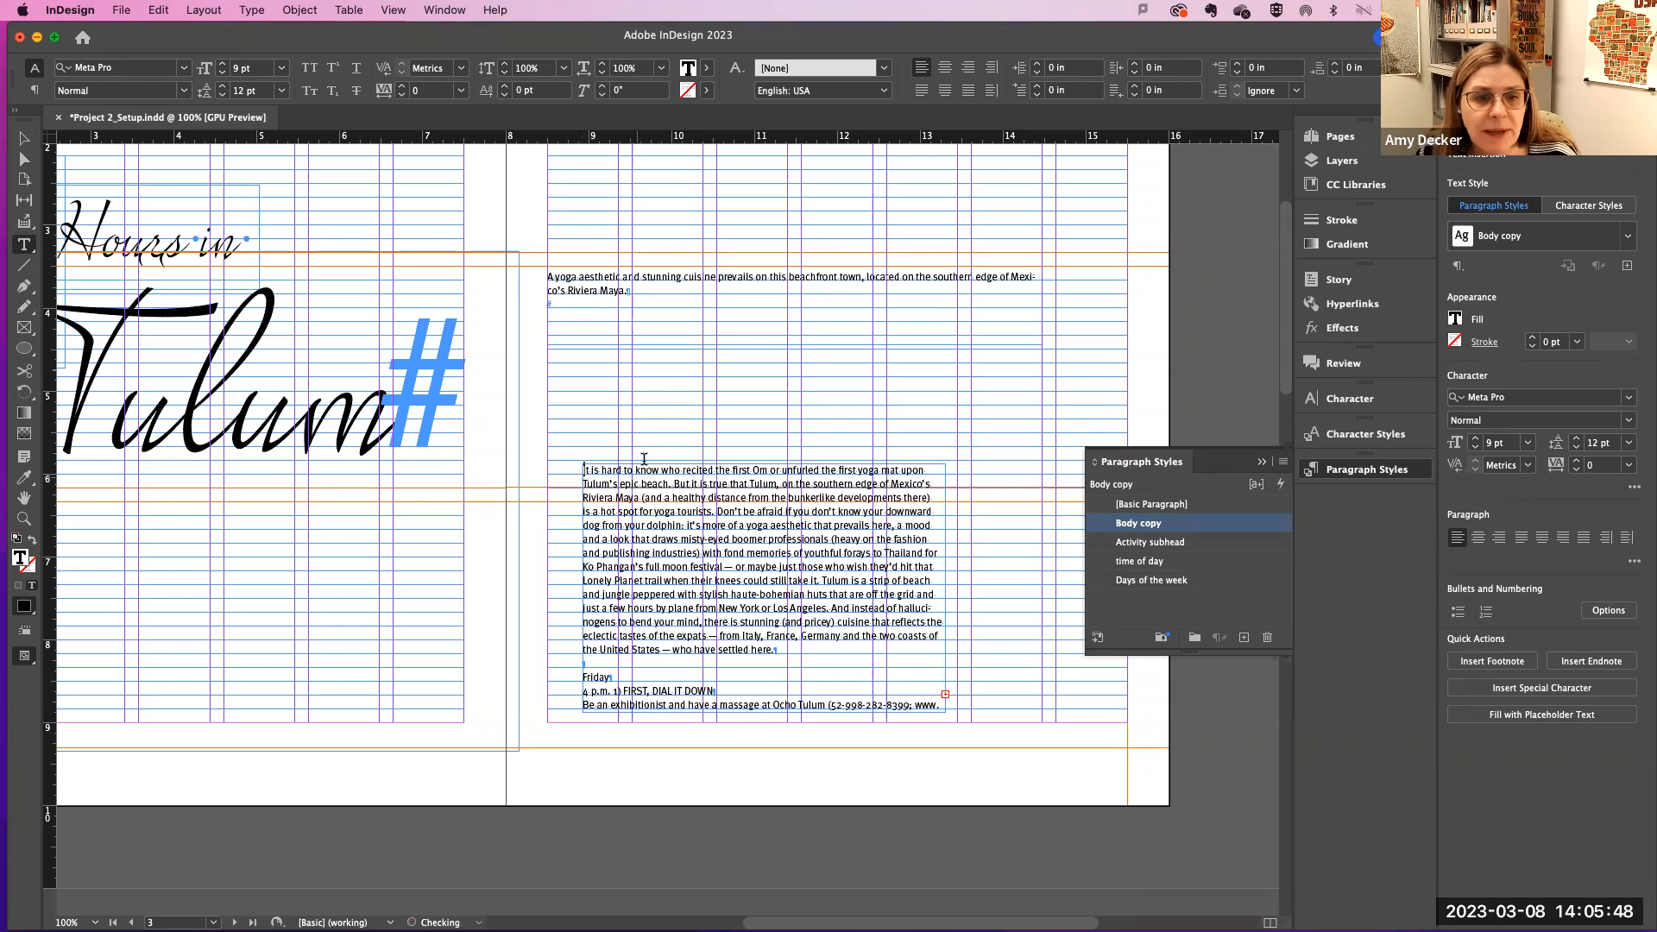
key(Escape)
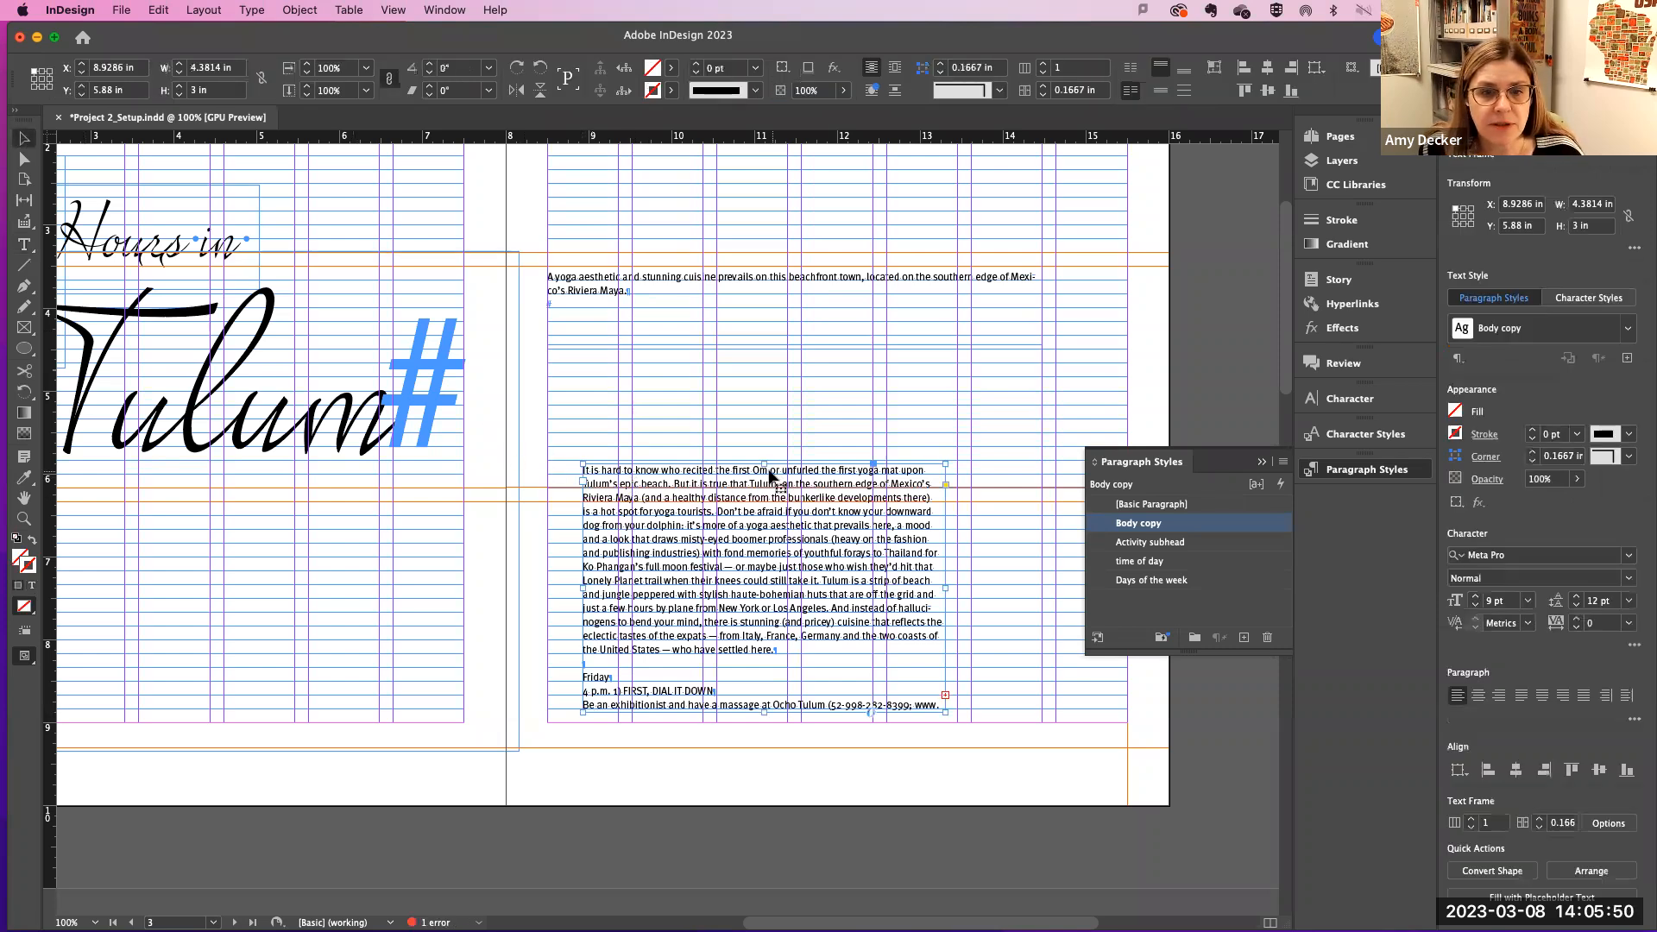
Step: Resize the article text frame to about 3.93 by 2.67 in, aligned to the second column and resting on the bottom margin
drag(764, 464, 763, 480)
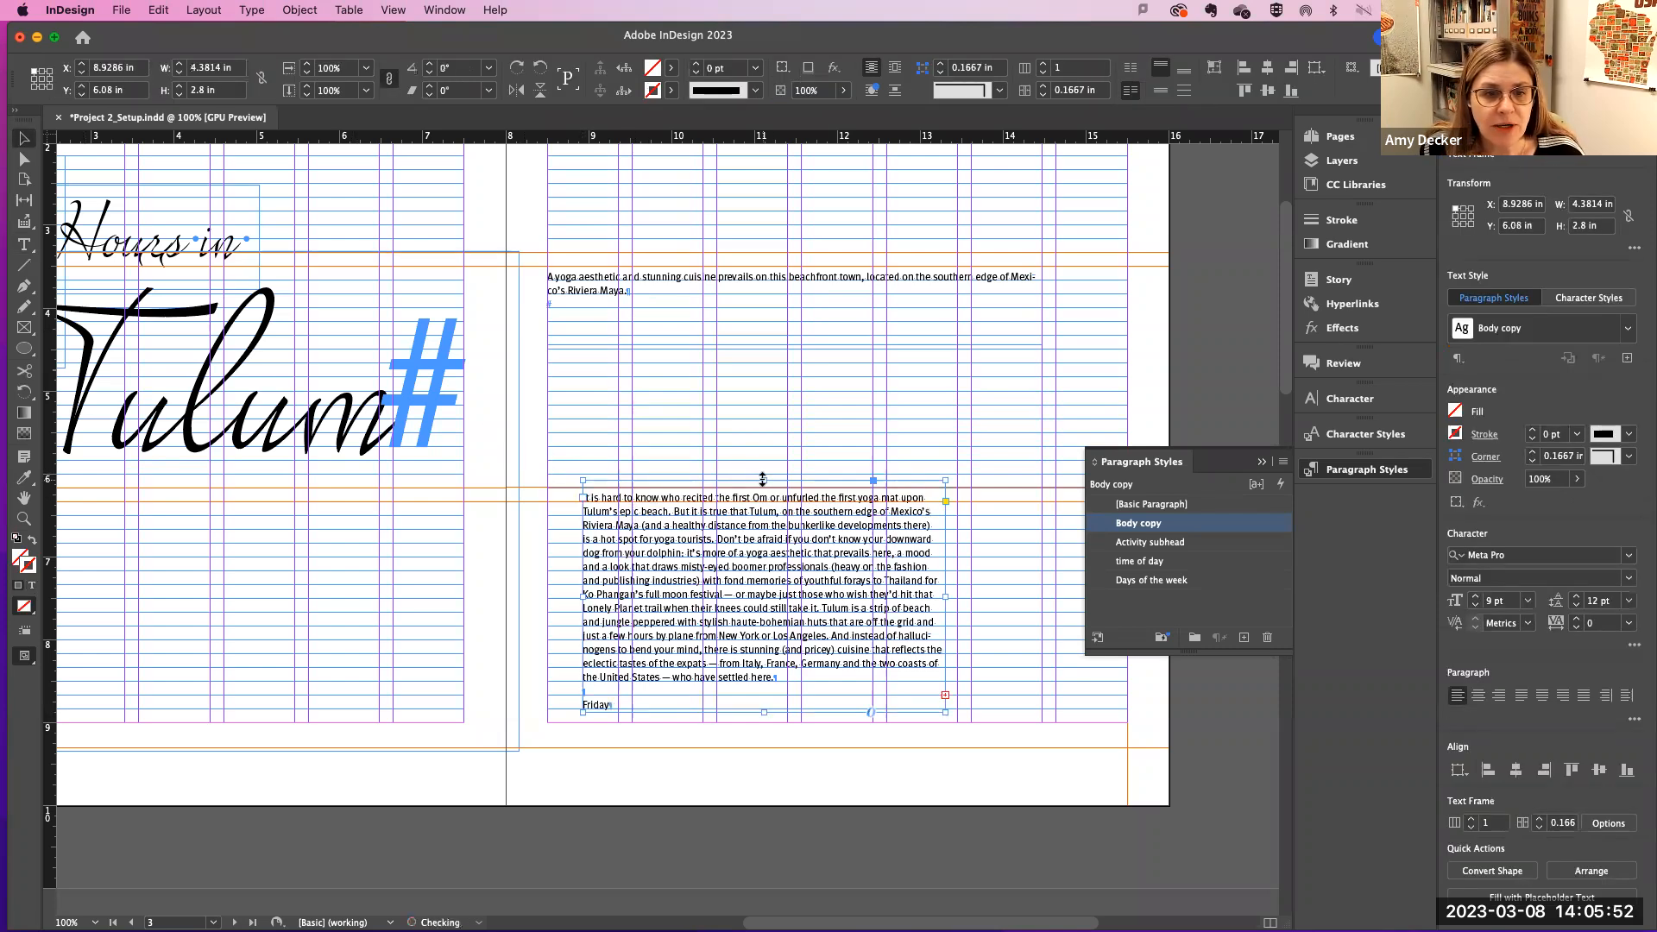
drag(739, 537, 741, 559)
drag(764, 733, 765, 721)
drag(769, 594, 819, 595)
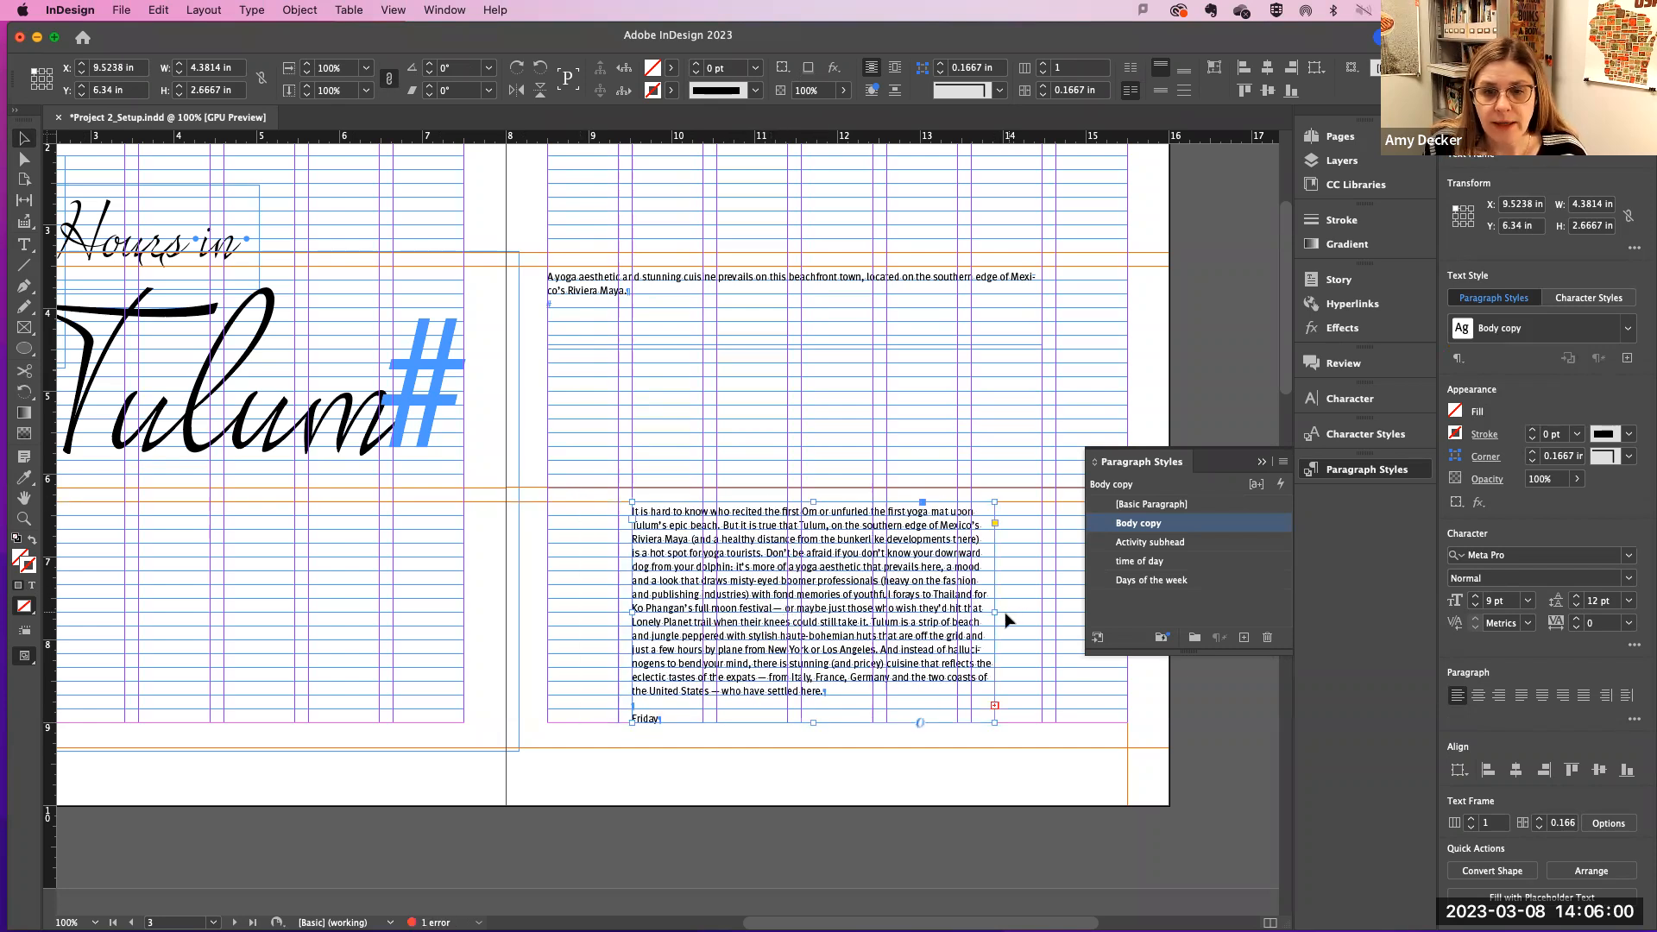
drag(995, 612, 1041, 610)
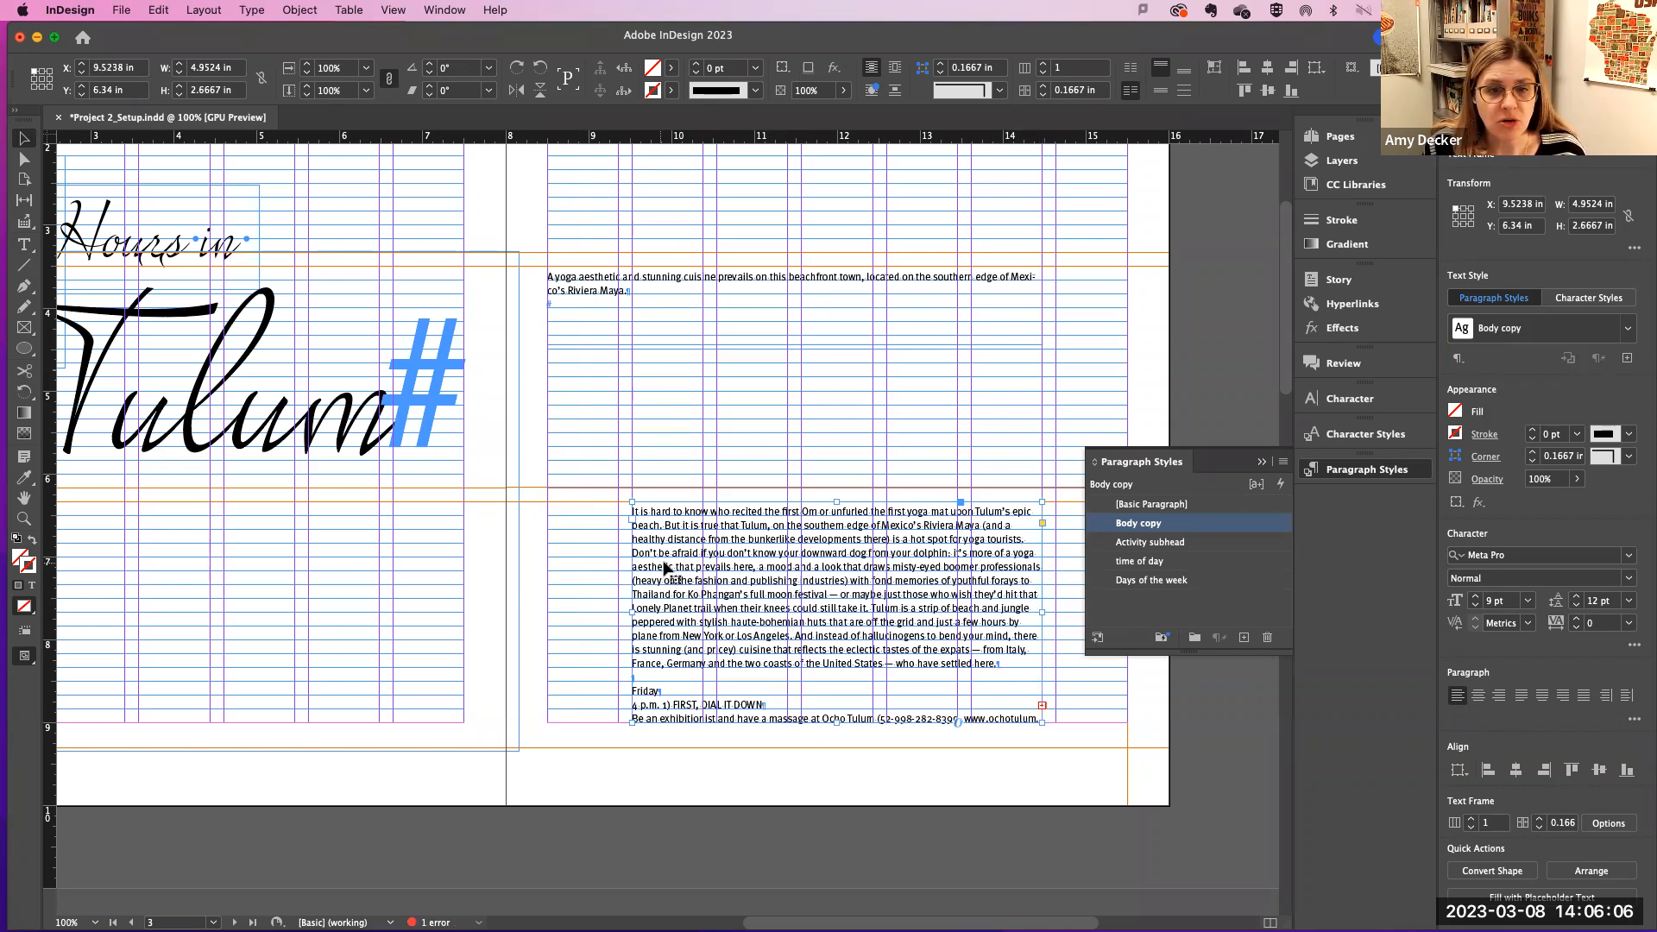
drag(1043, 612, 959, 612)
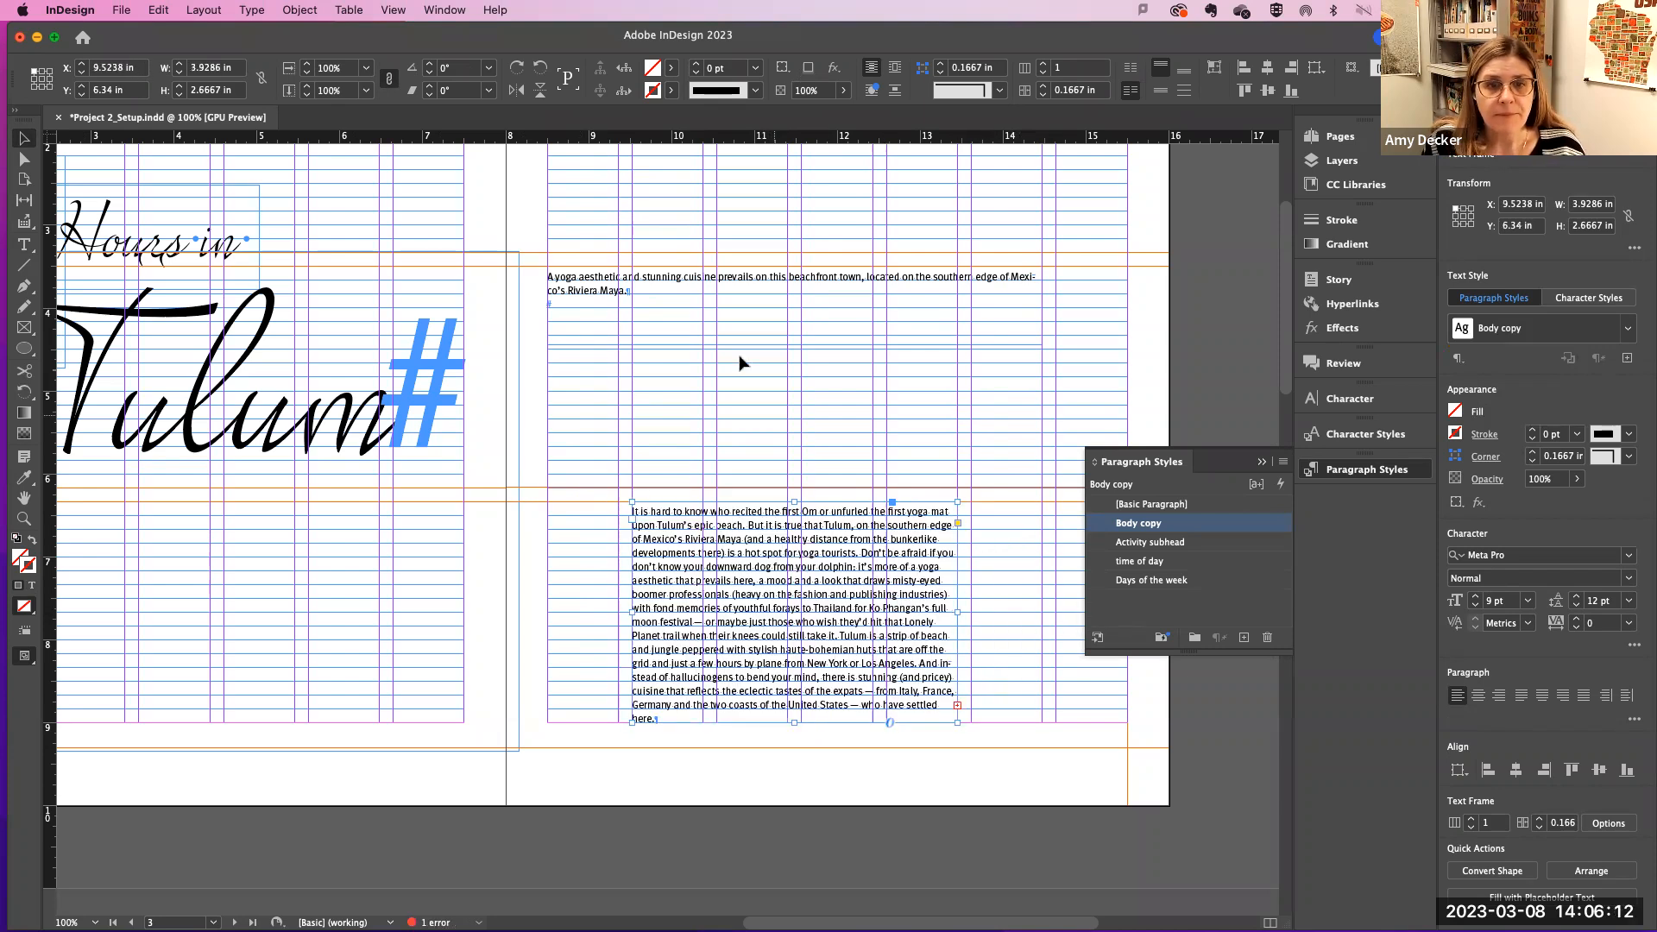
Step: Move the introductory sentence's text frame up to a vertical position of about 2.98 in on the right-hand page
key(super+equal)
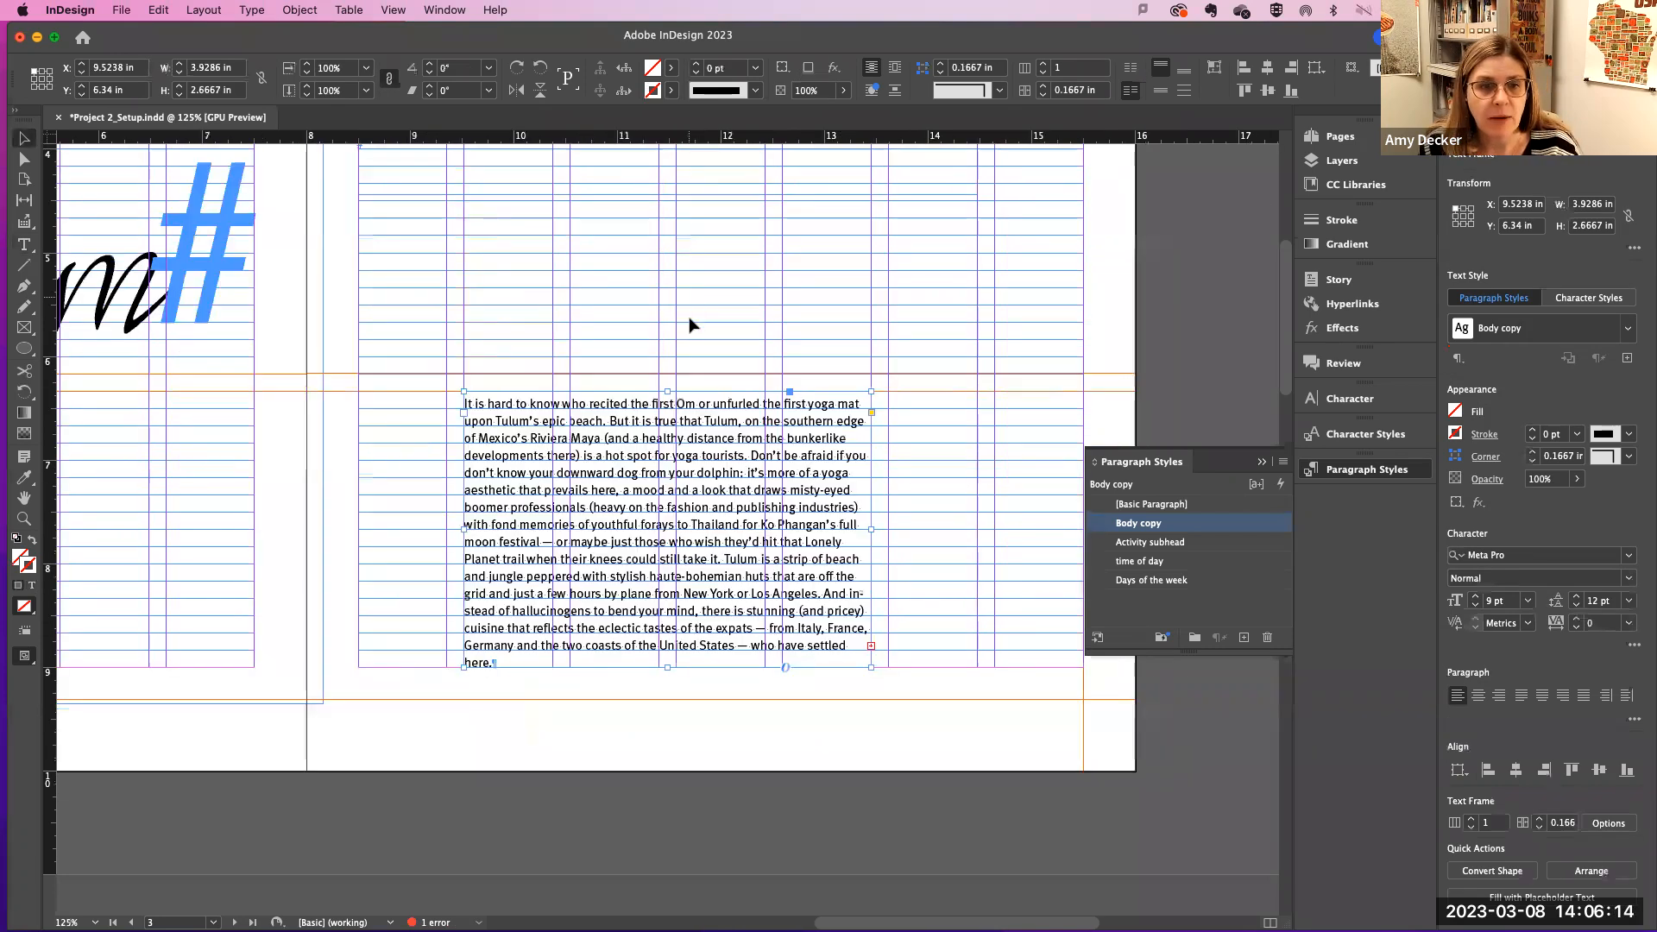
key(super+minus)
key(super+minus)
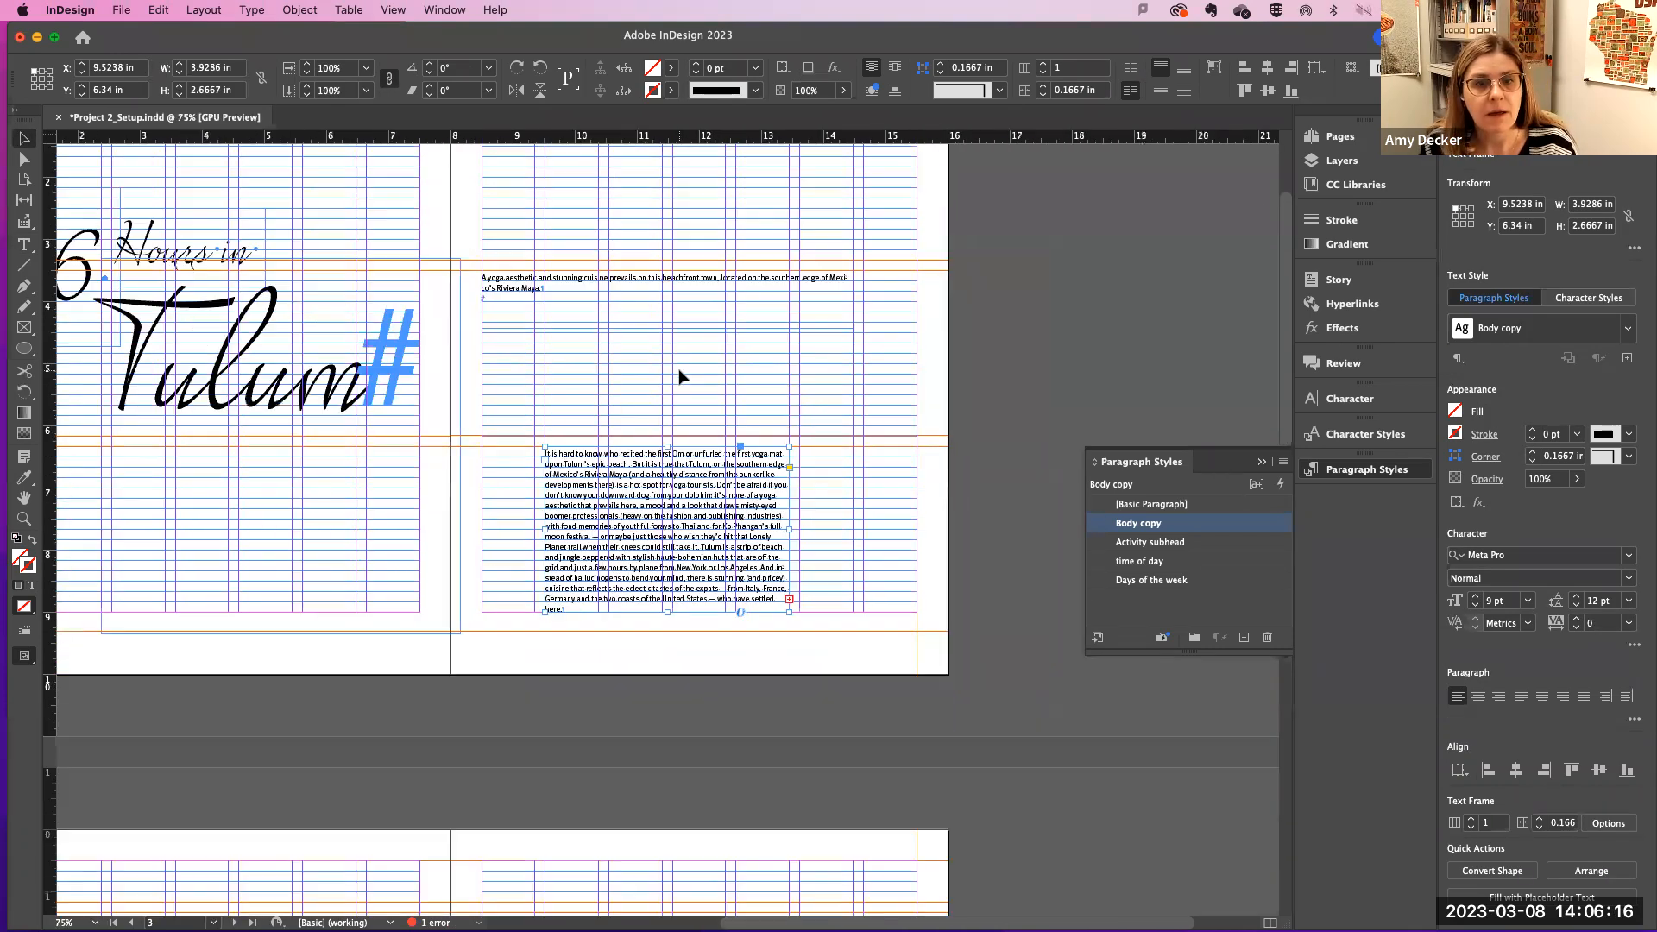
scroll(648, 351, up, 5)
scroll(648, 351, left, 5)
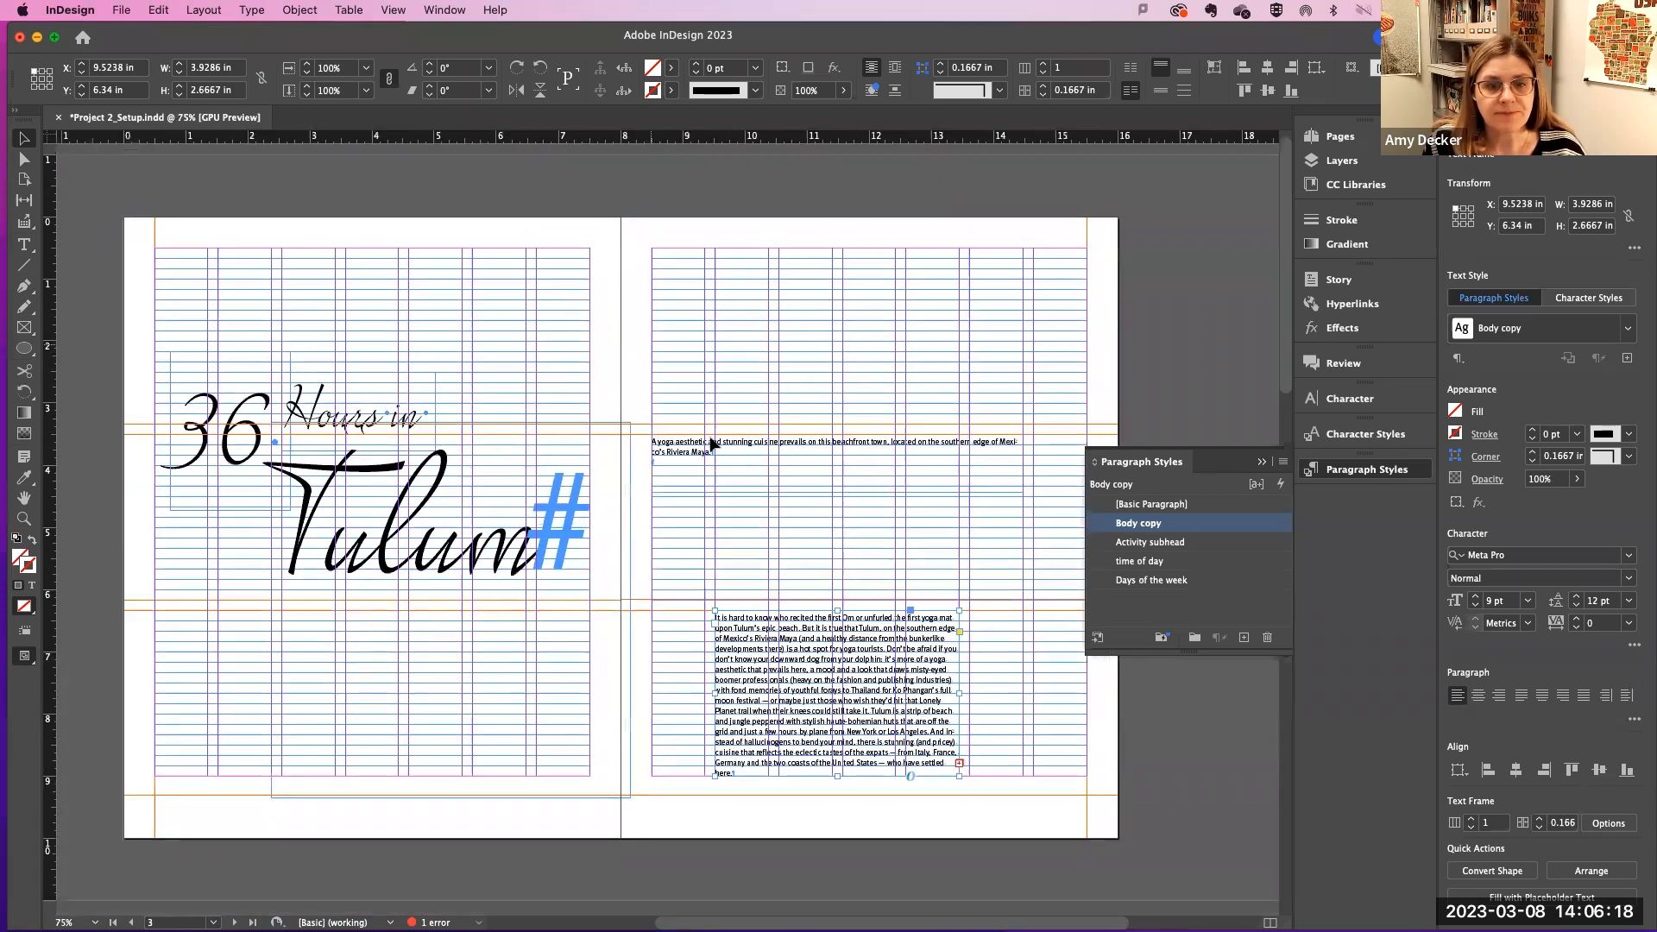
drag(682, 459, 680, 426)
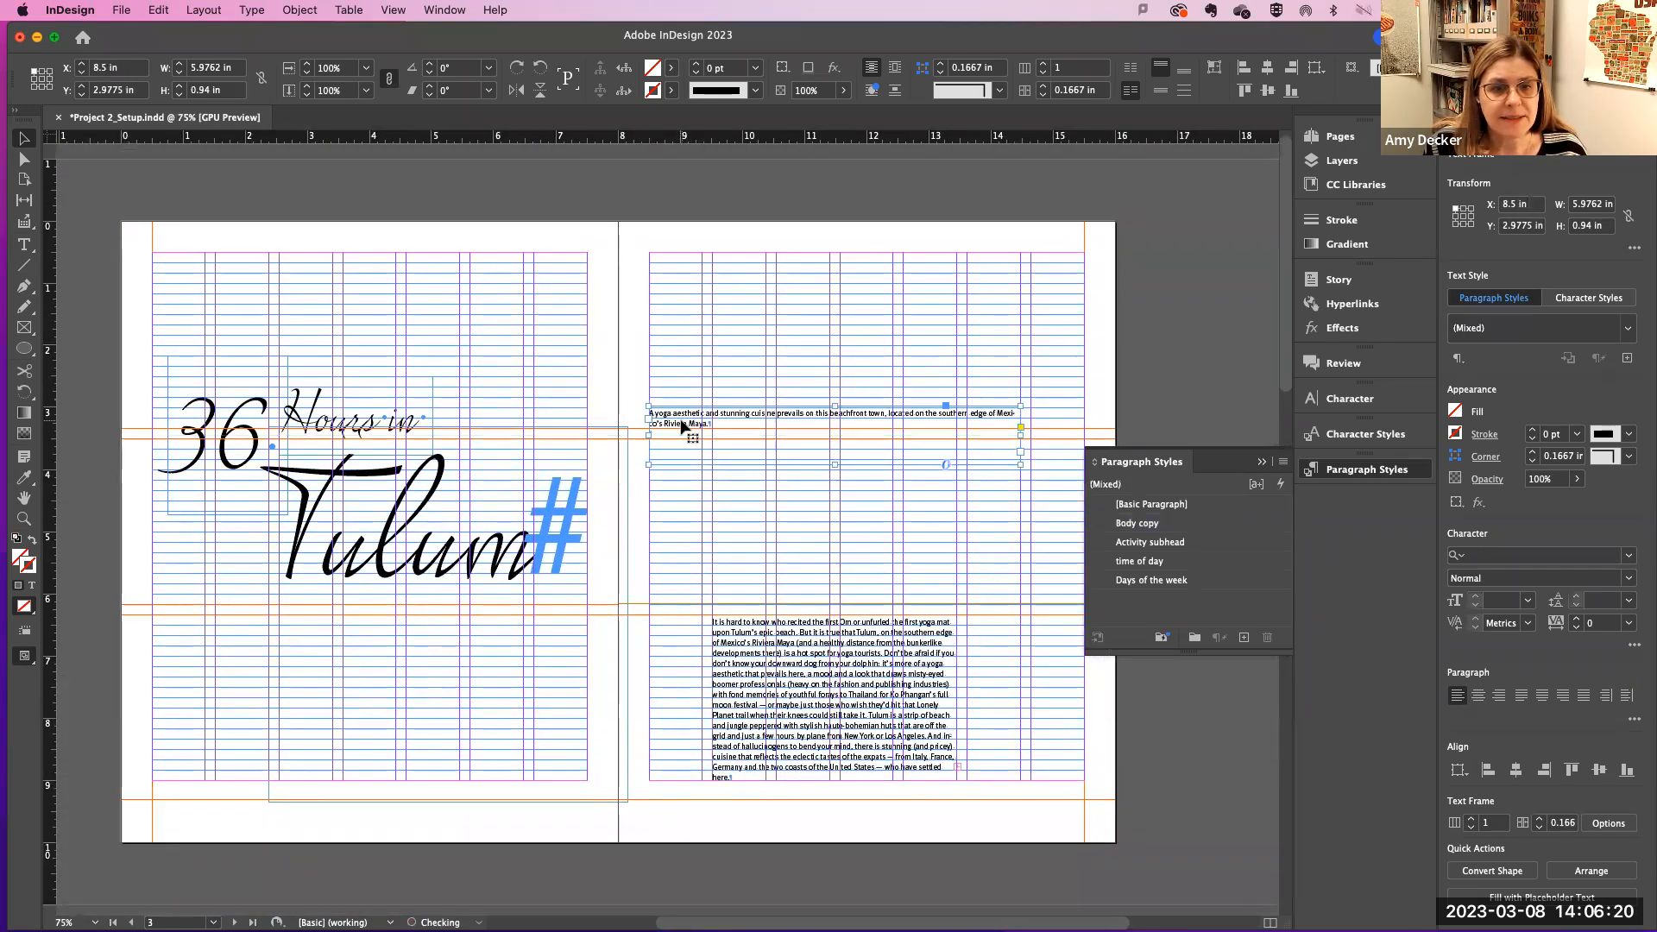
Step: Apply the "Activity subhead" paragraph style to the whole introductory "A yoga aesthetic" sentence
double_click(680, 426)
key(super+a)
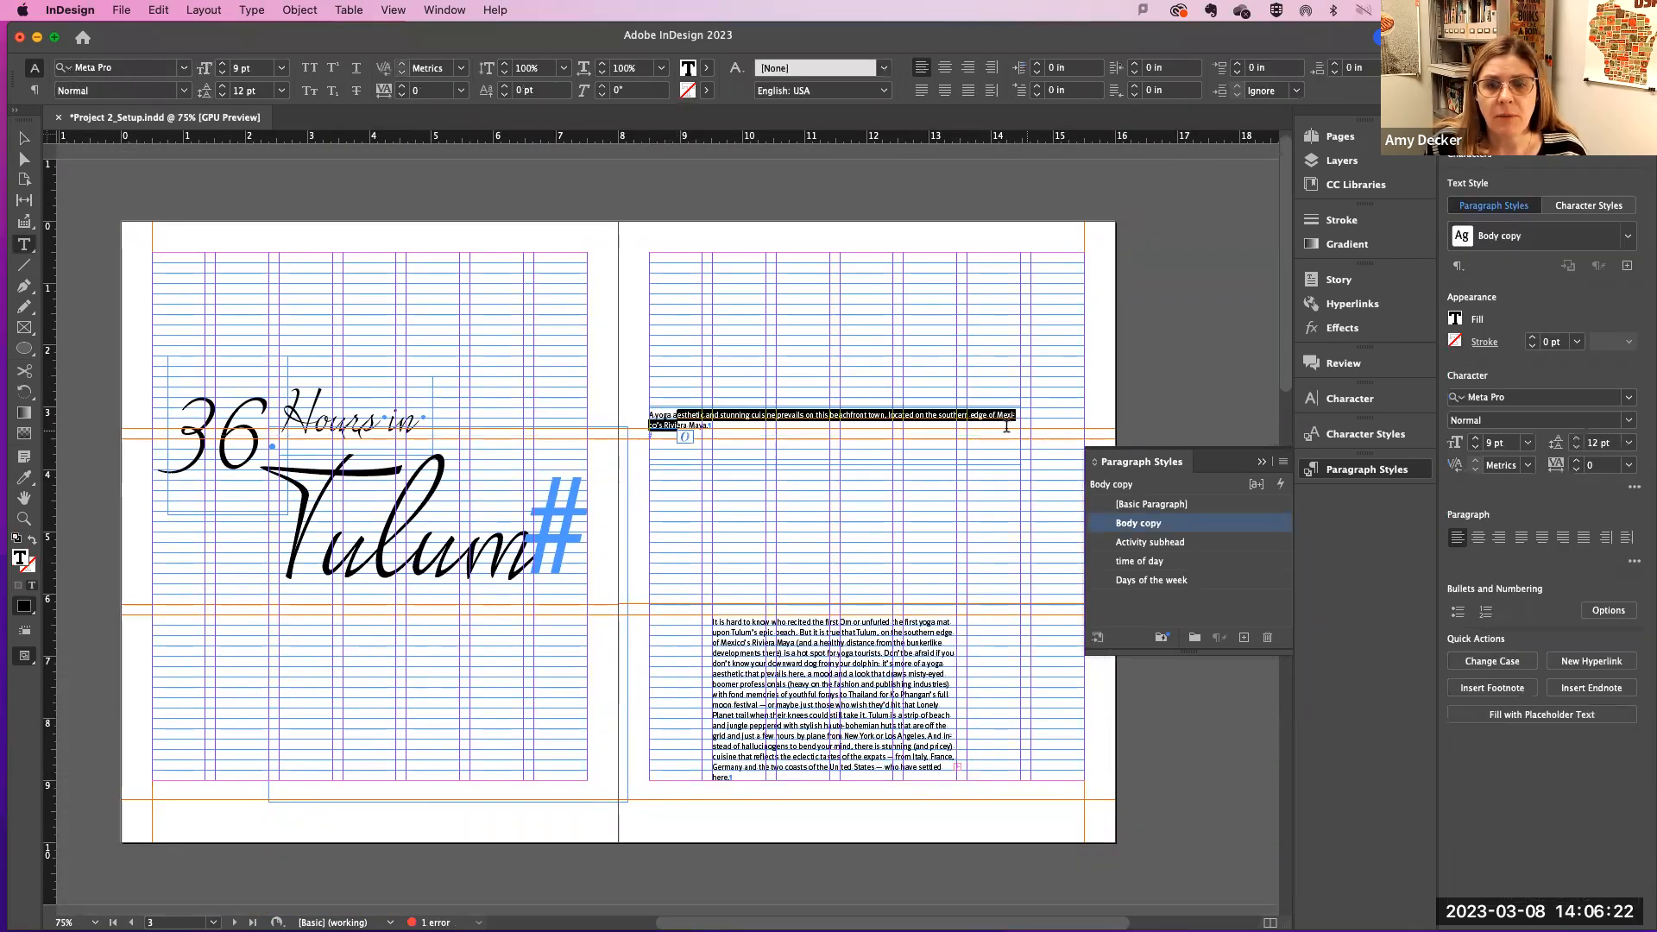
key(super+a)
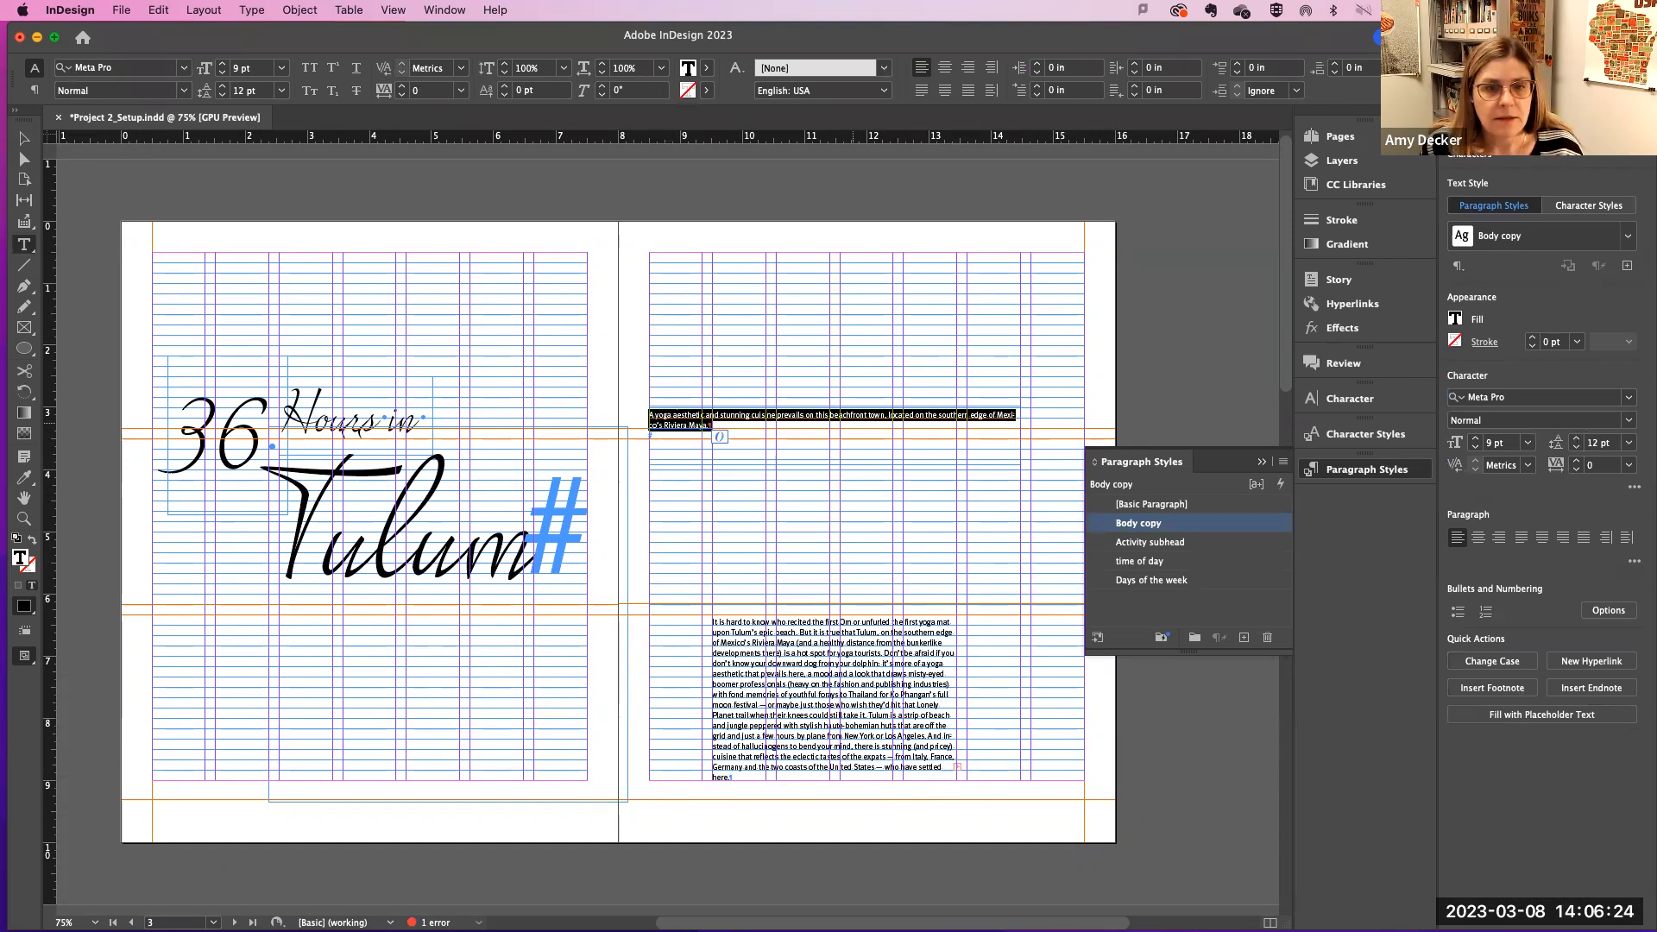
click(1149, 543)
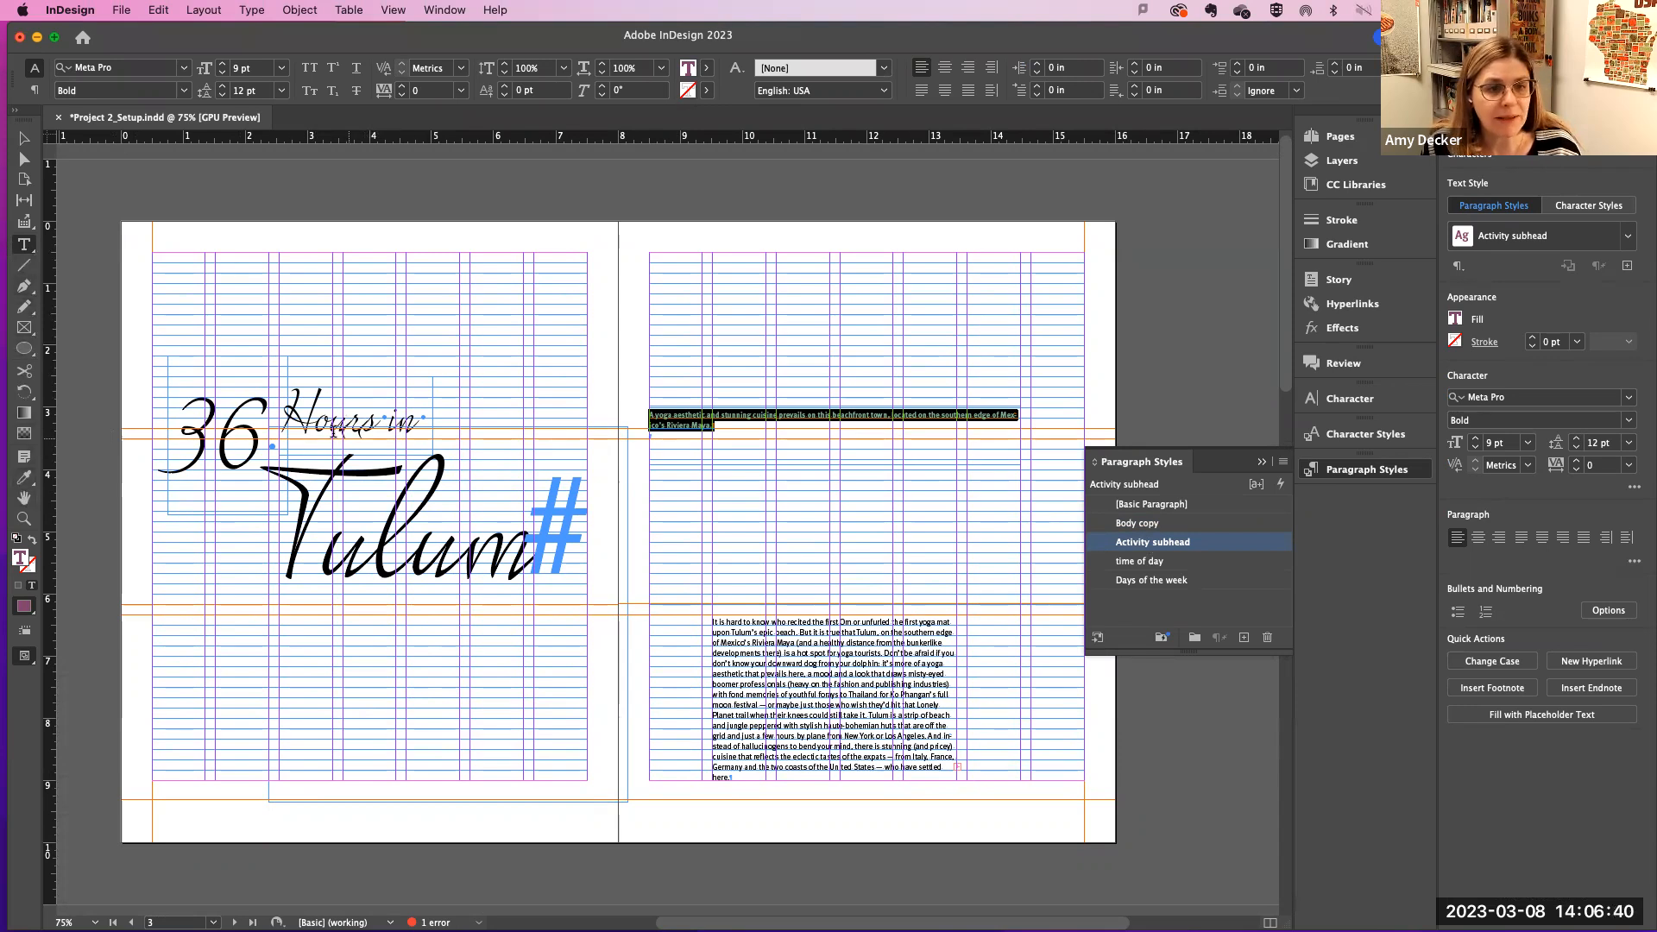
Step: Copy the "Hours in" title's text formatting onto the introductory sentence with the Eyedropper and extend its frame to about 3.02 in high
click(25, 478)
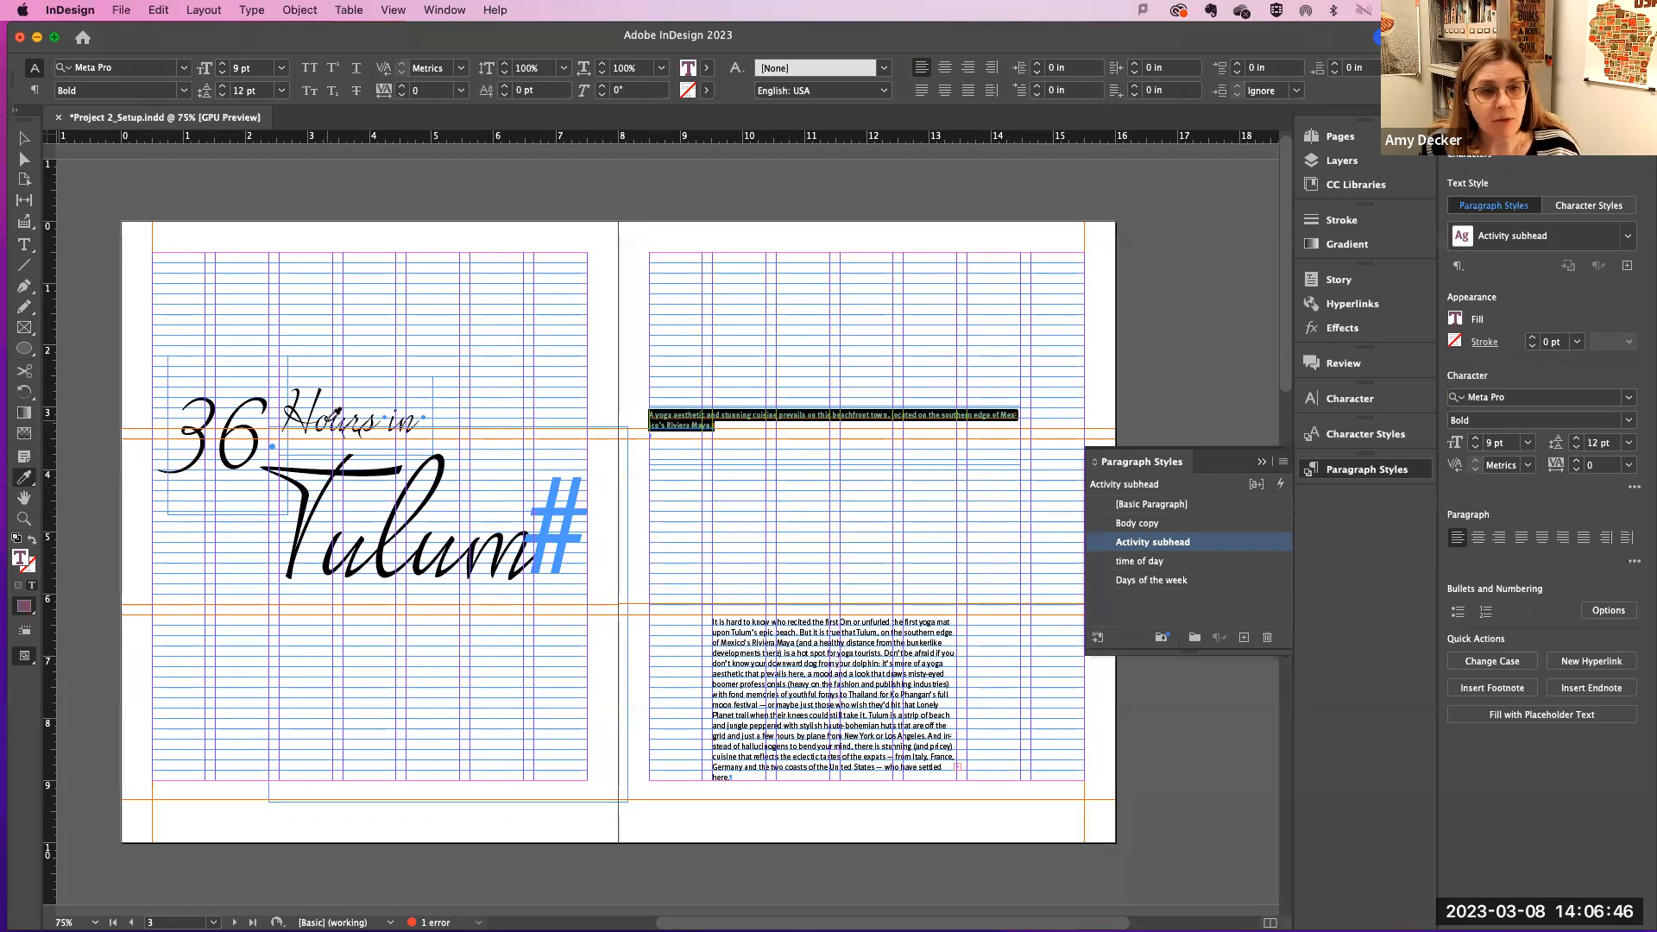
click(318, 415)
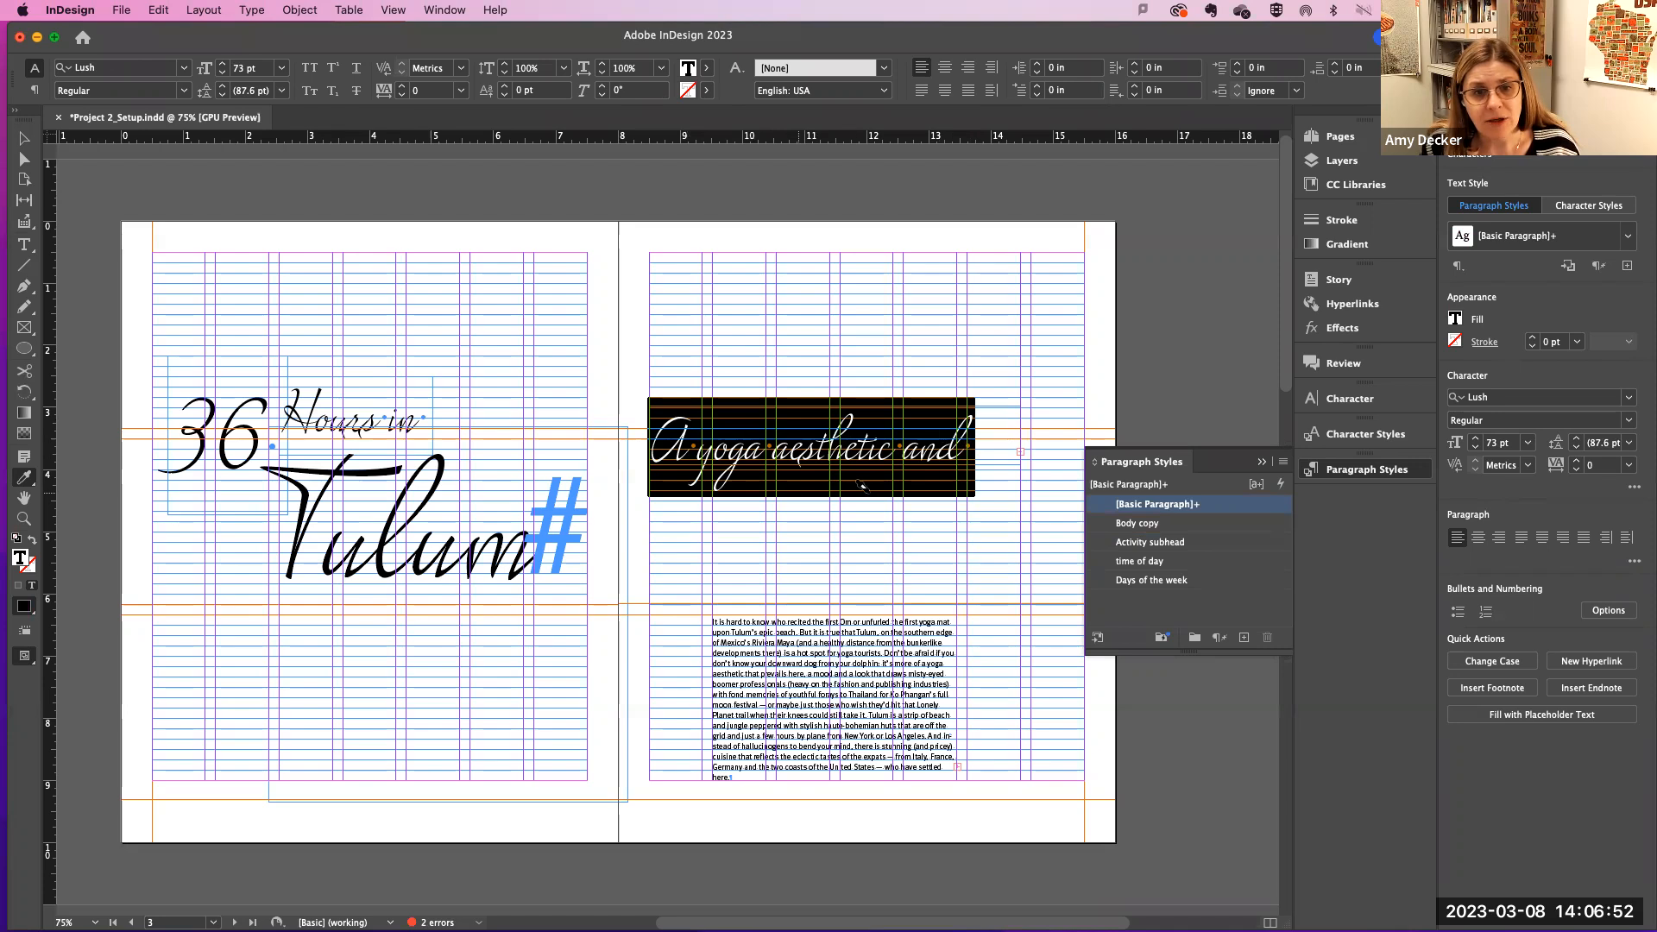
click(24, 142)
drag(1021, 464, 1021, 596)
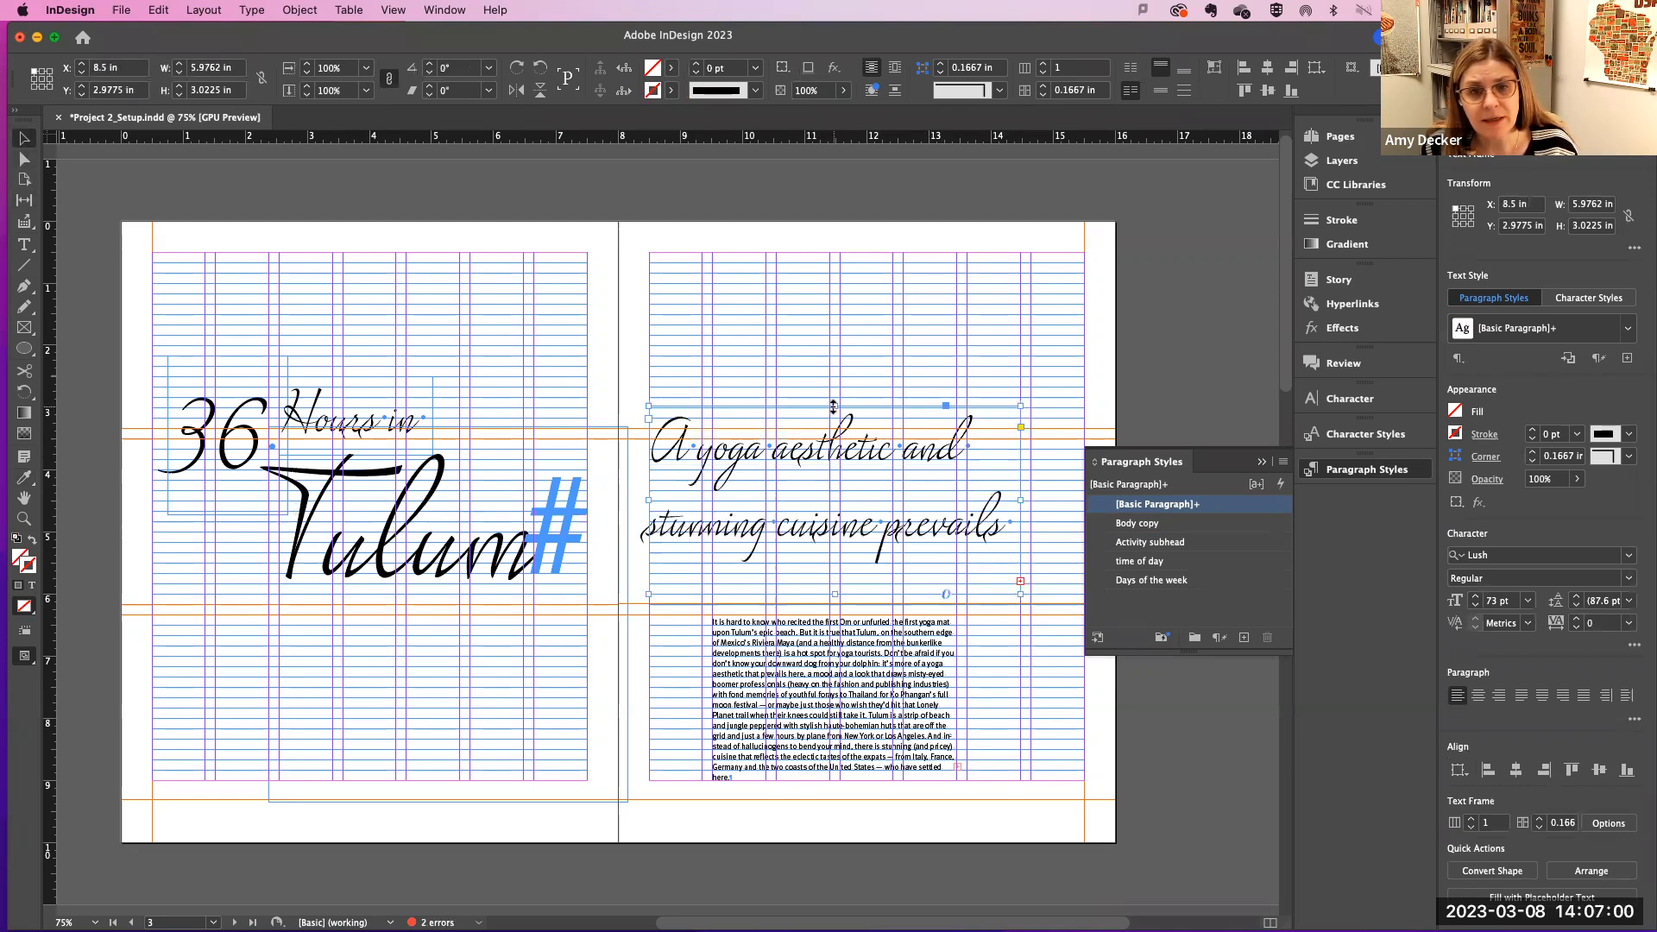
Step: Widen the introductory sentence's text frame to 7.5 in, reaching the outer edge of the right-hand page
click(694, 442)
drag(652, 436, 1006, 528)
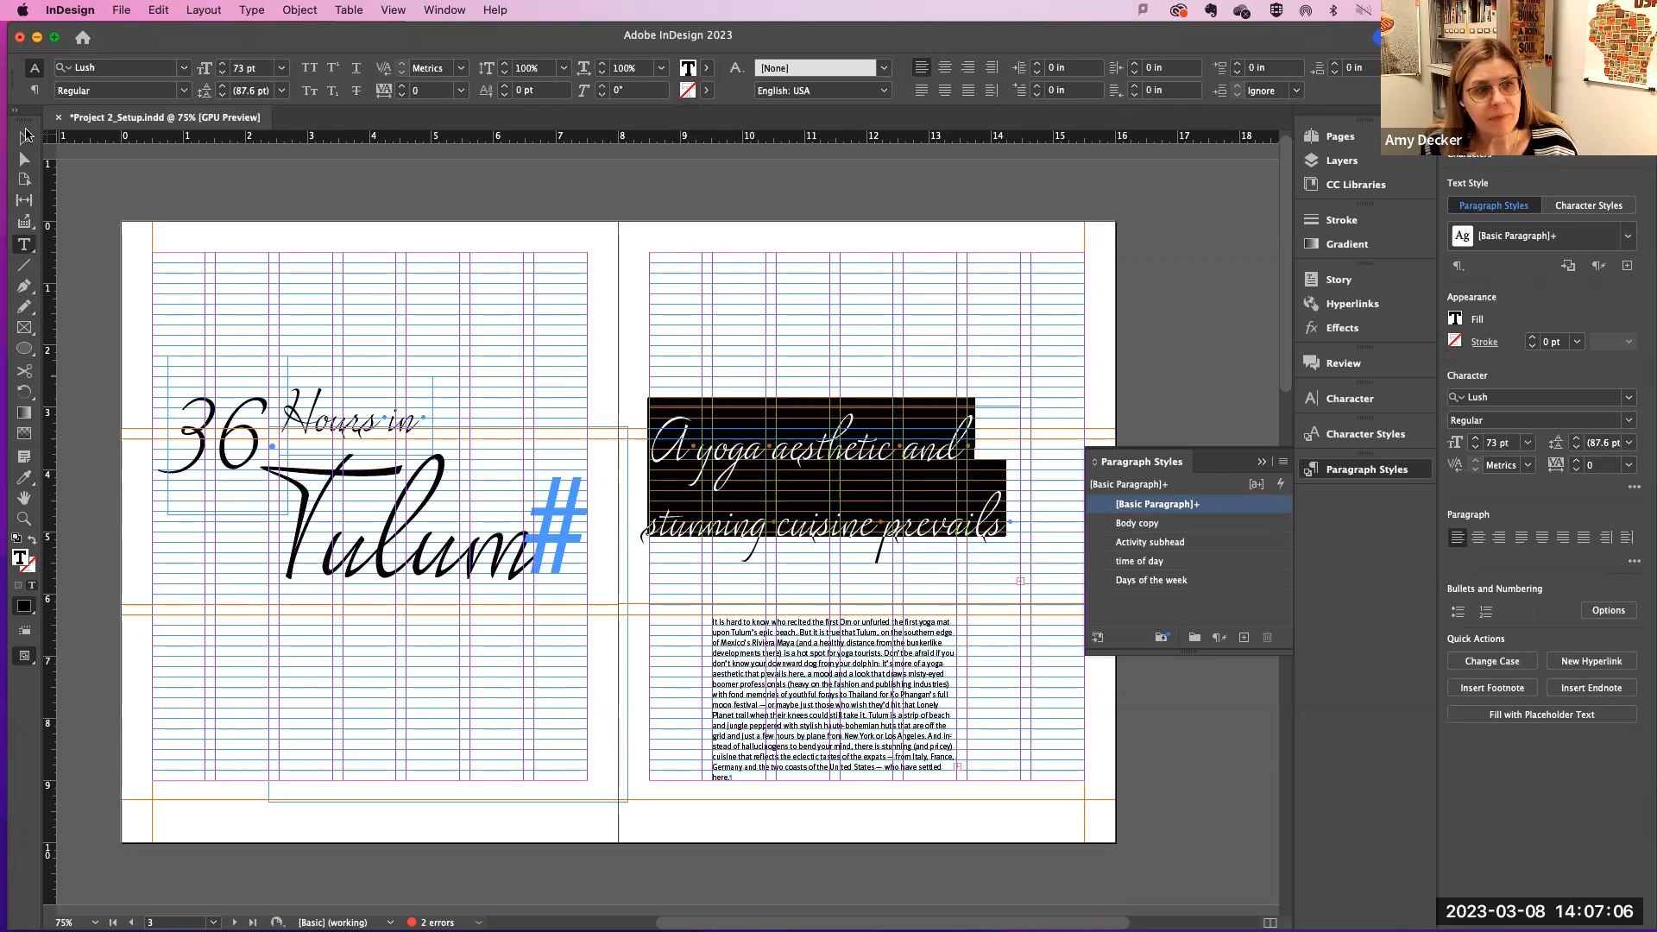
click(25, 137)
drag(1081, 503, 1088, 504)
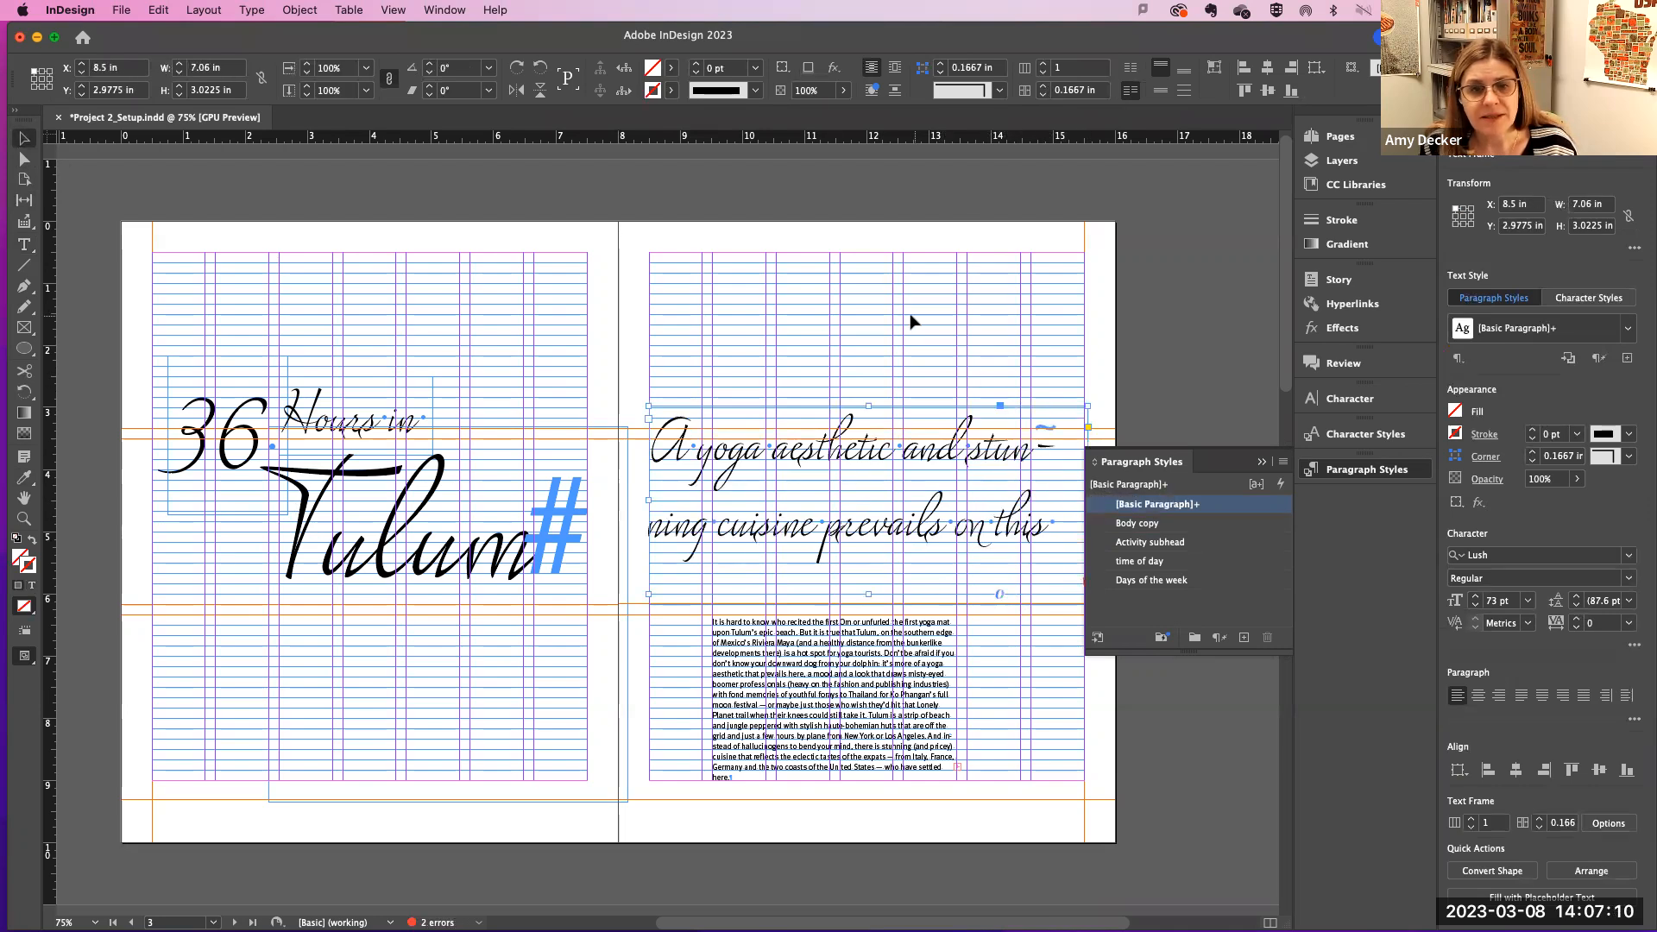
scroll(911, 321, right, 3)
drag(989, 503, 1016, 500)
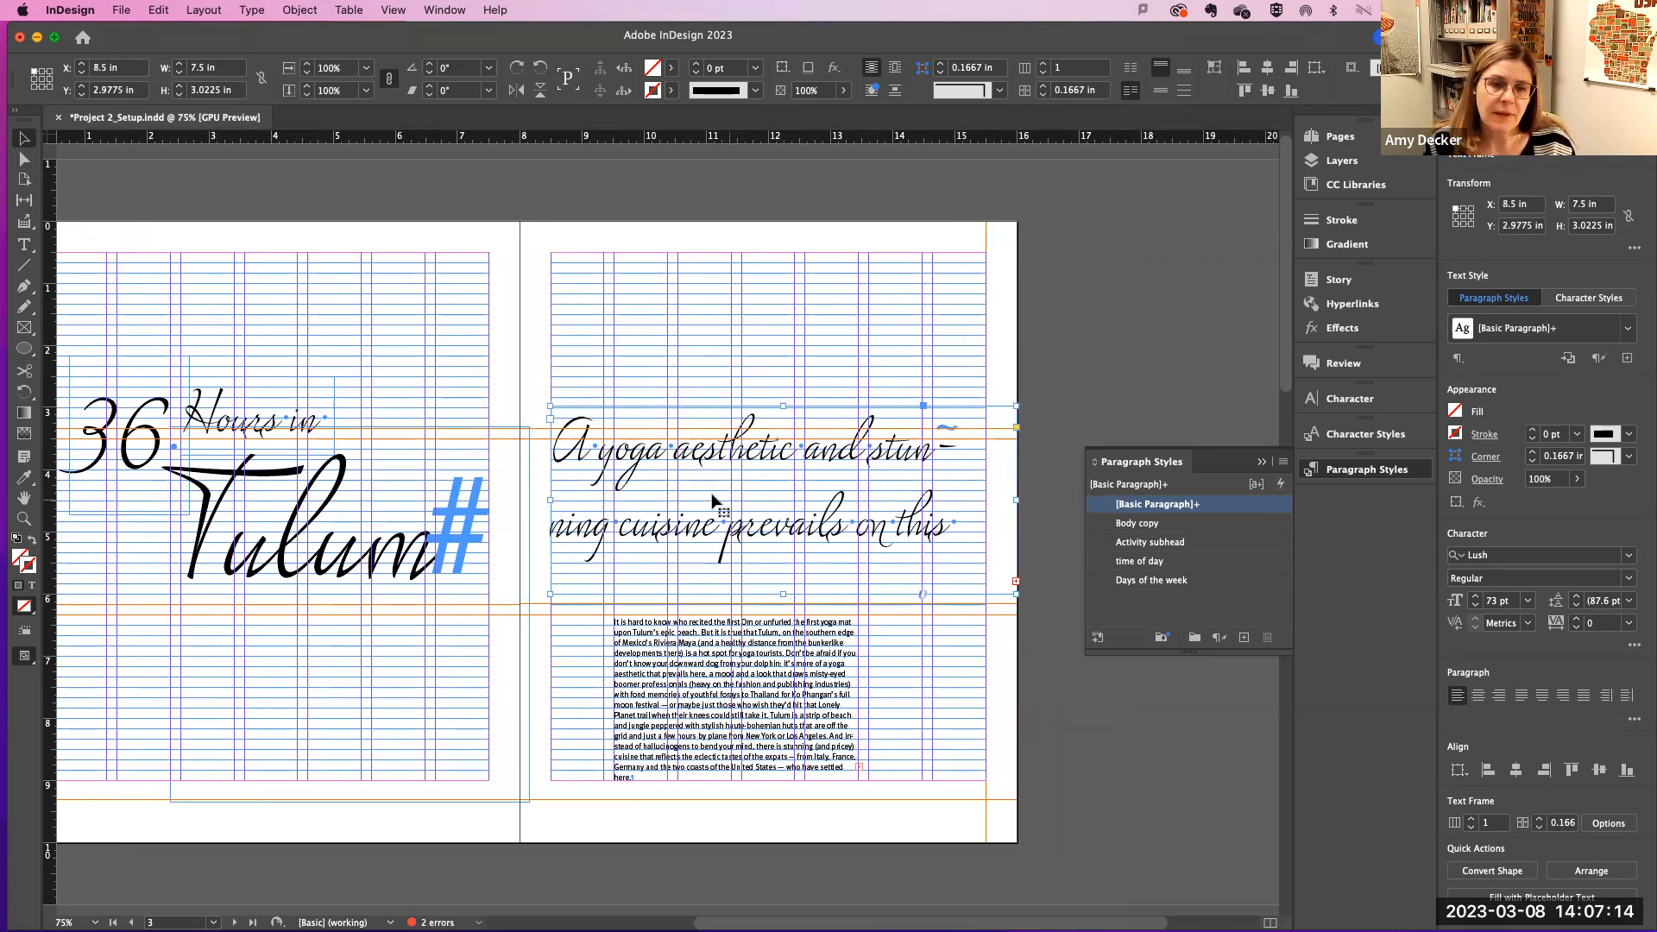
Step: Reduce the font size of the introductory sentence's opening words, through "on this", to 45 pt
double_click(709, 453)
key(super+a)
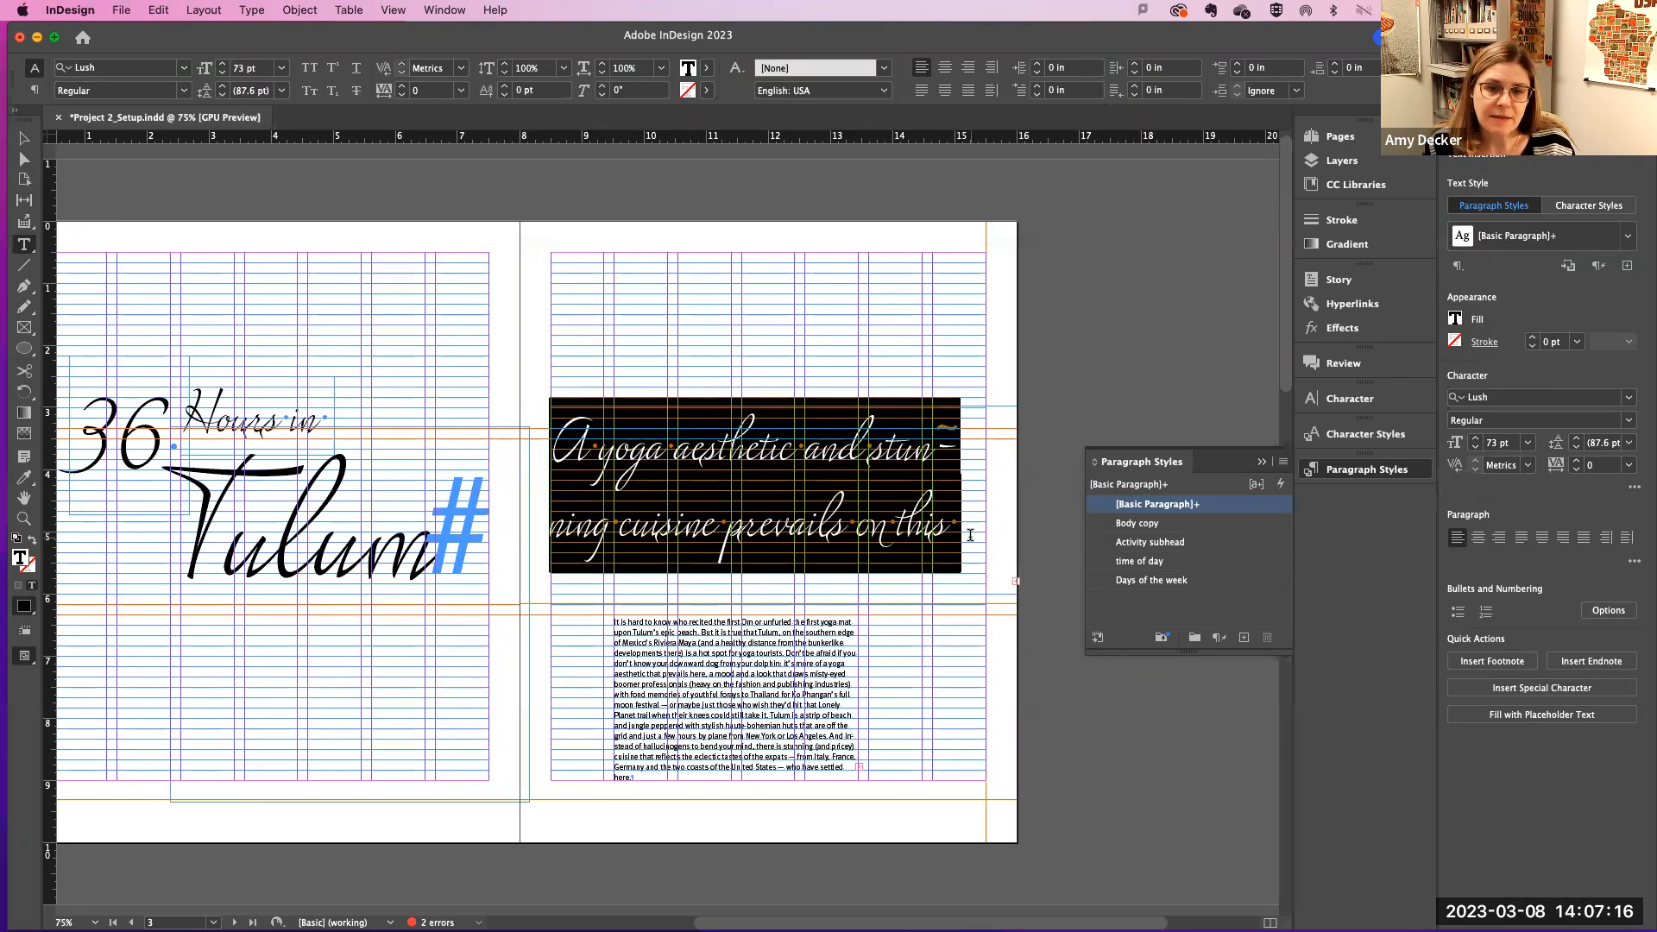
click(222, 74)
click(221, 73)
click(221, 73)
click(222, 74)
click(222, 73)
click(222, 74)
click(221, 73)
click(222, 73)
click(221, 73)
click(221, 73)
click(222, 74)
click(221, 74)
click(222, 73)
click(222, 73)
click(222, 73)
click(221, 73)
click(222, 74)
click(221, 73)
click(222, 74)
click(222, 73)
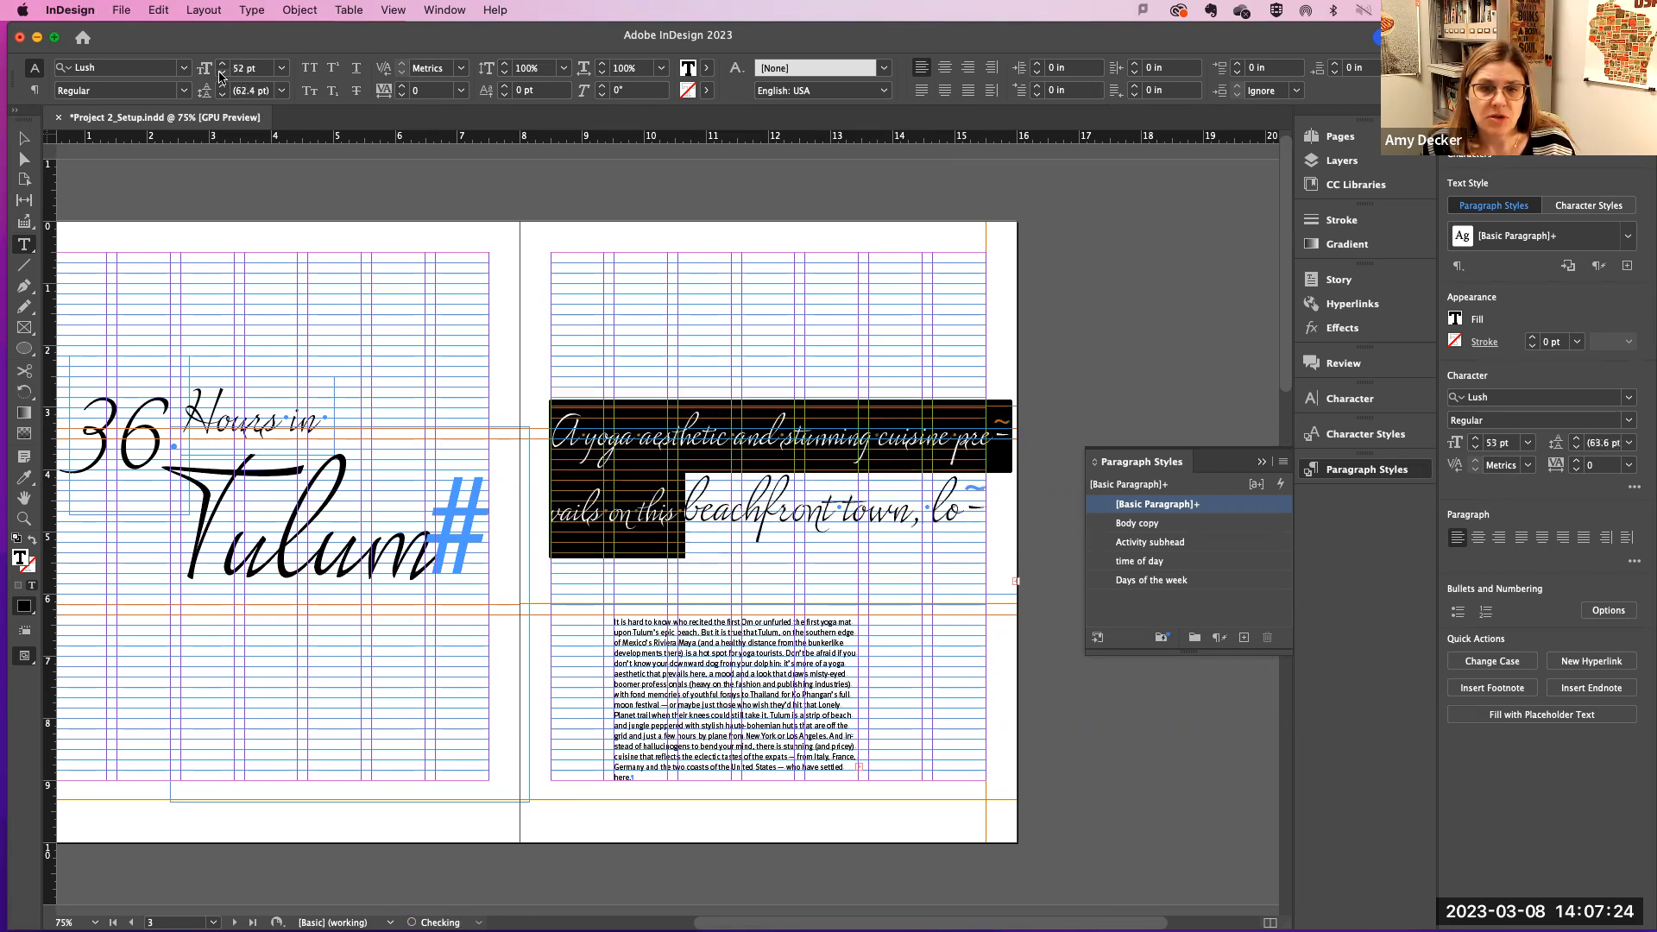
click(221, 74)
click(222, 74)
click(221, 74)
click(222, 73)
click(222, 73)
click(222, 74)
click(222, 74)
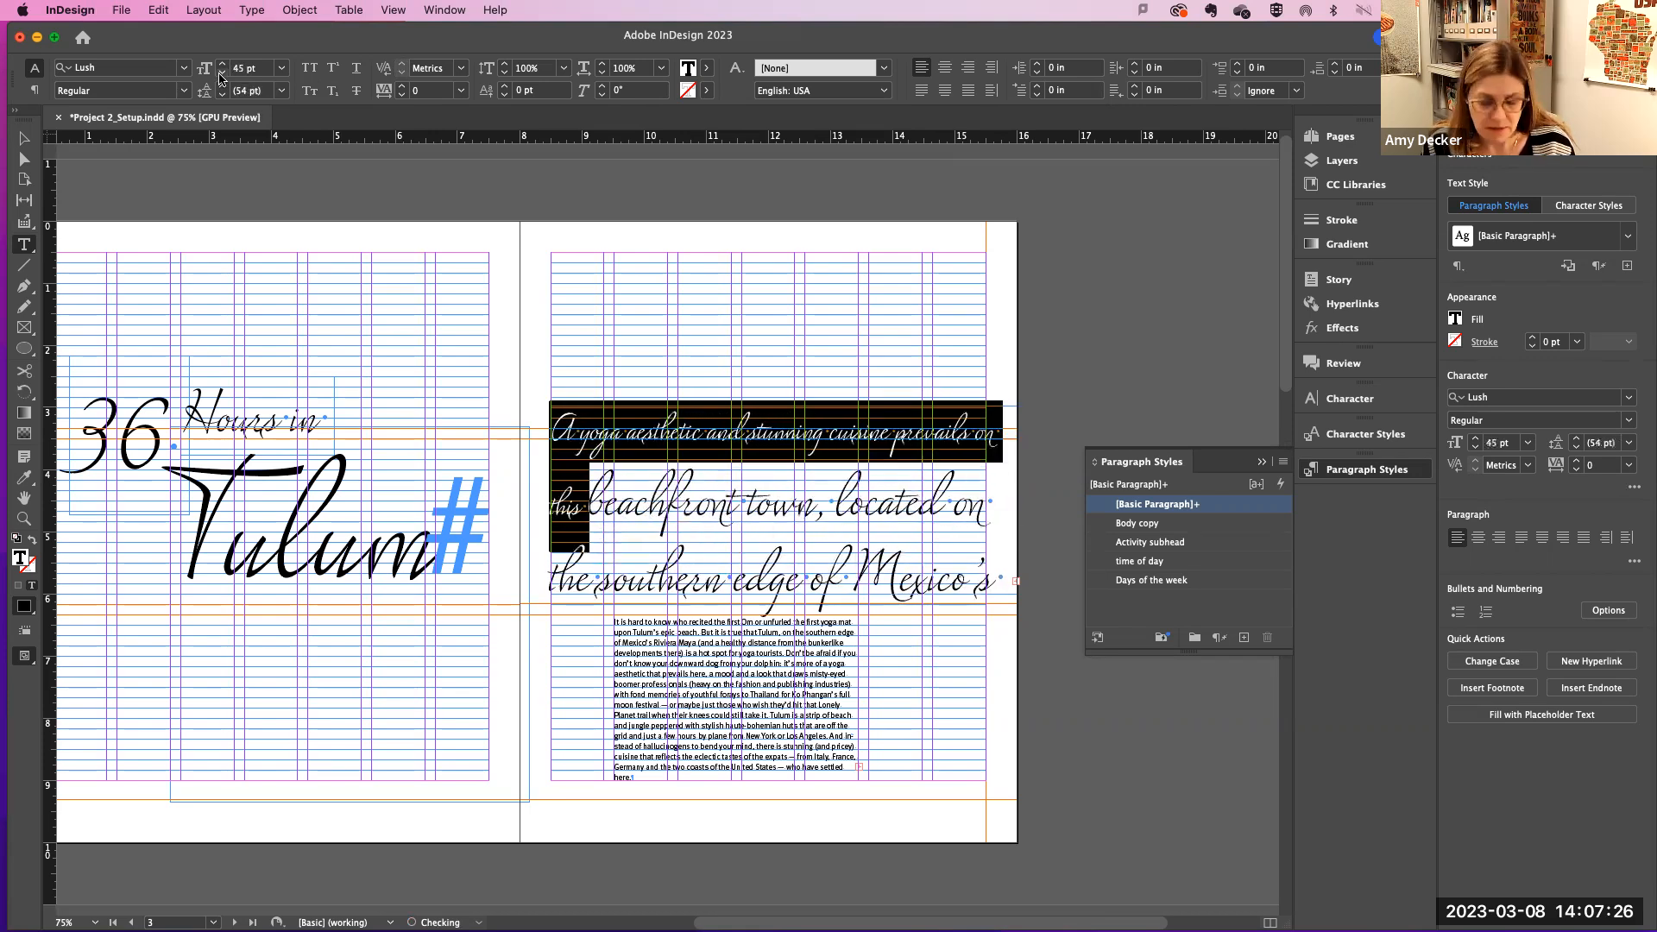
Step: Set the entire introductory sentence, including its overset part, to a uniform font size of 16 pt
key(super+a)
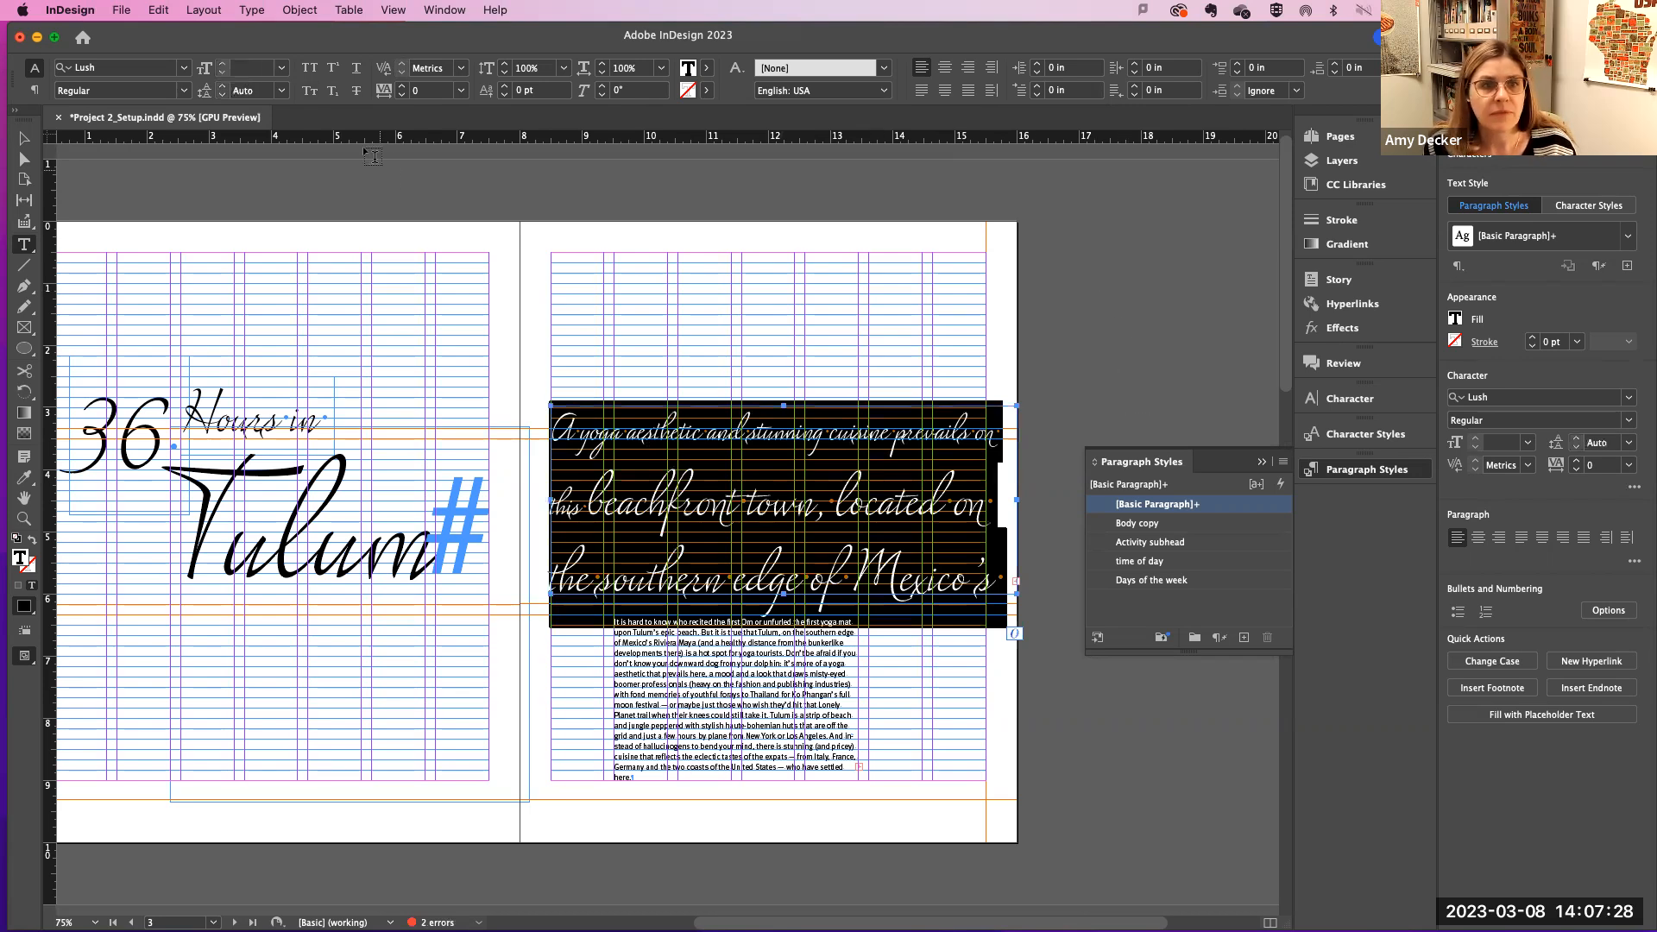
click(259, 67)
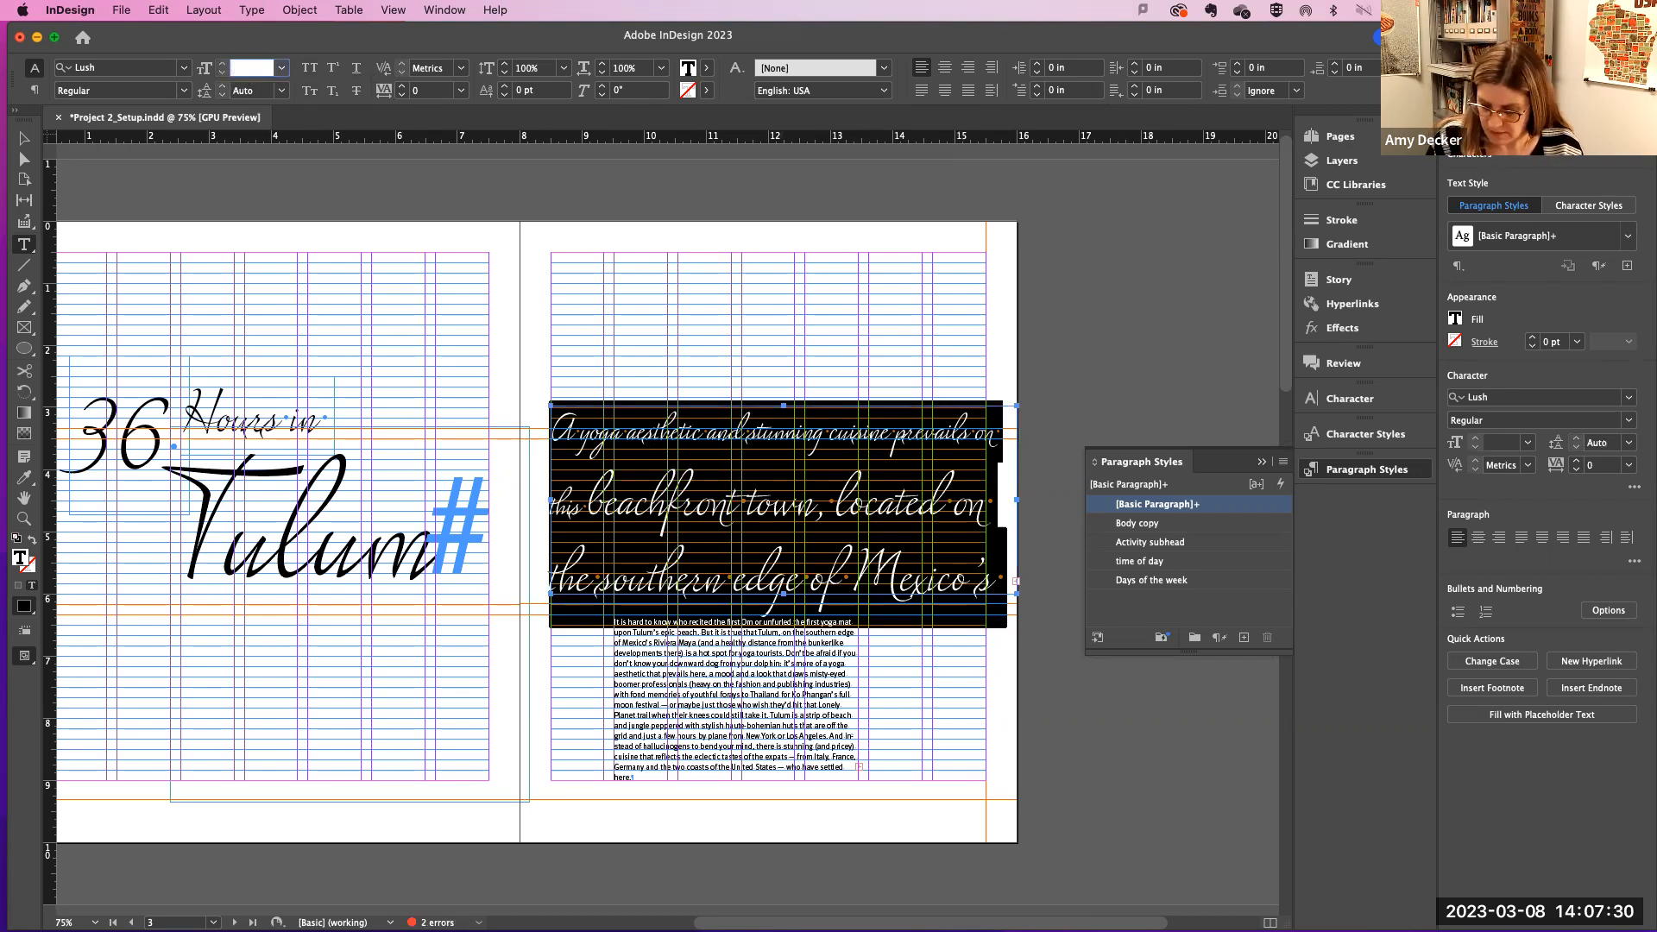
key(Return)
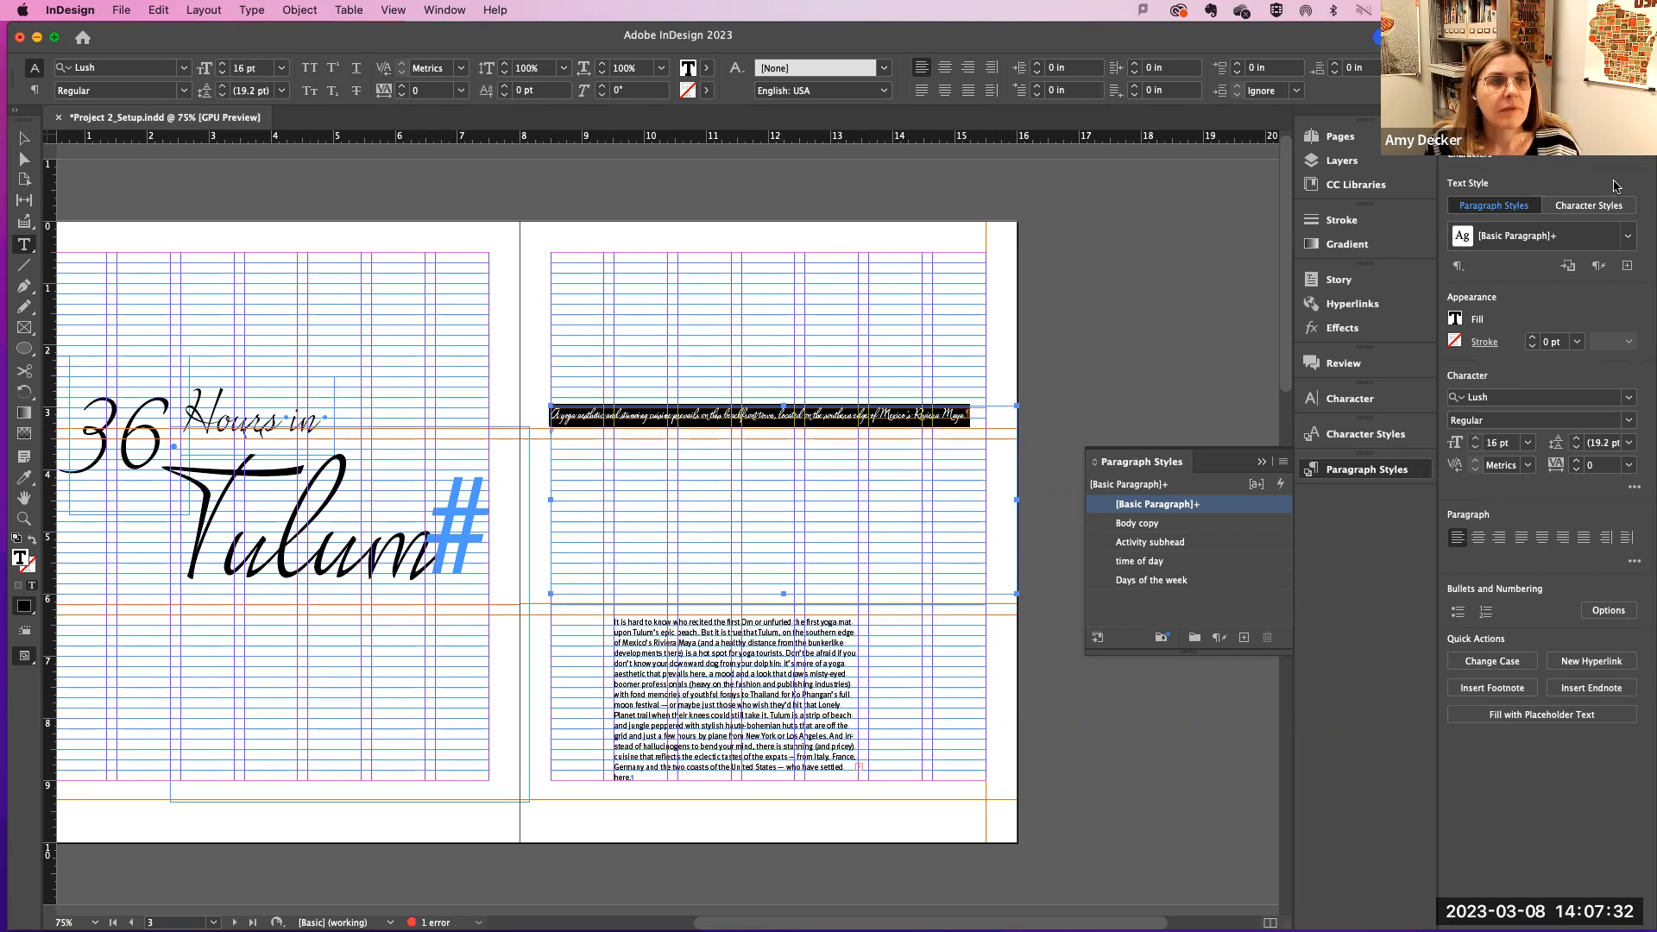
Step: Enlarge the introductory sentence's script text to a font size of 42 pt
click(222, 63)
click(222, 63)
click(226, 63)
click(226, 63)
click(226, 63)
click(226, 63)
click(226, 63)
click(227, 63)
click(227, 63)
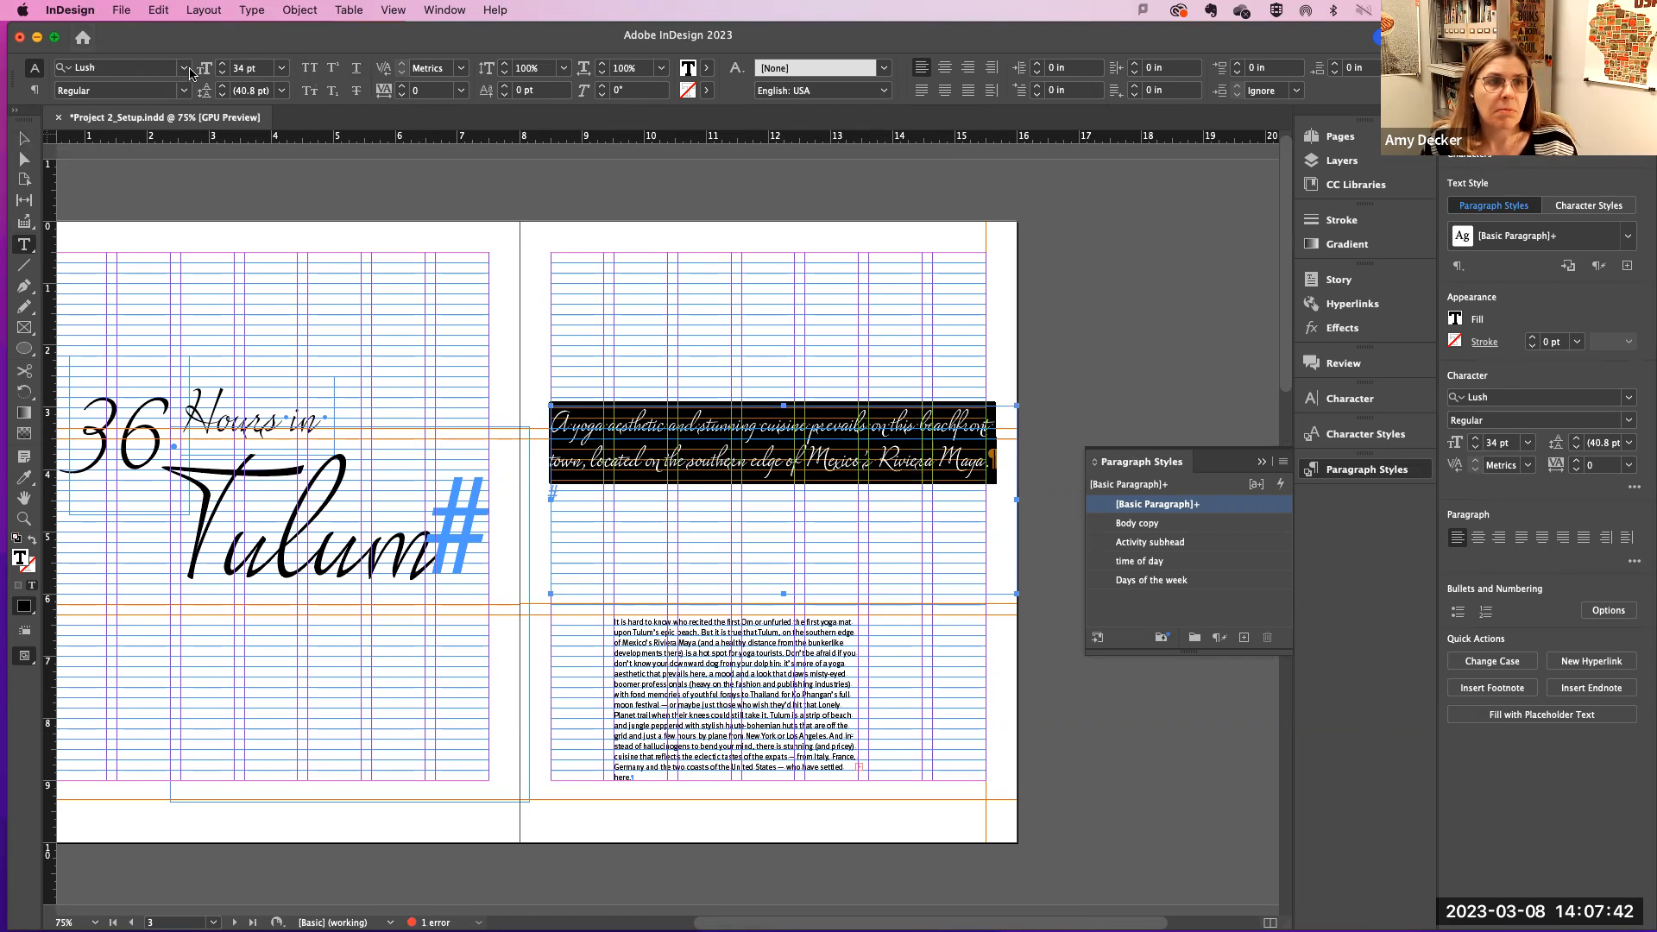
click(222, 64)
click(222, 64)
click(222, 64)
click(222, 64)
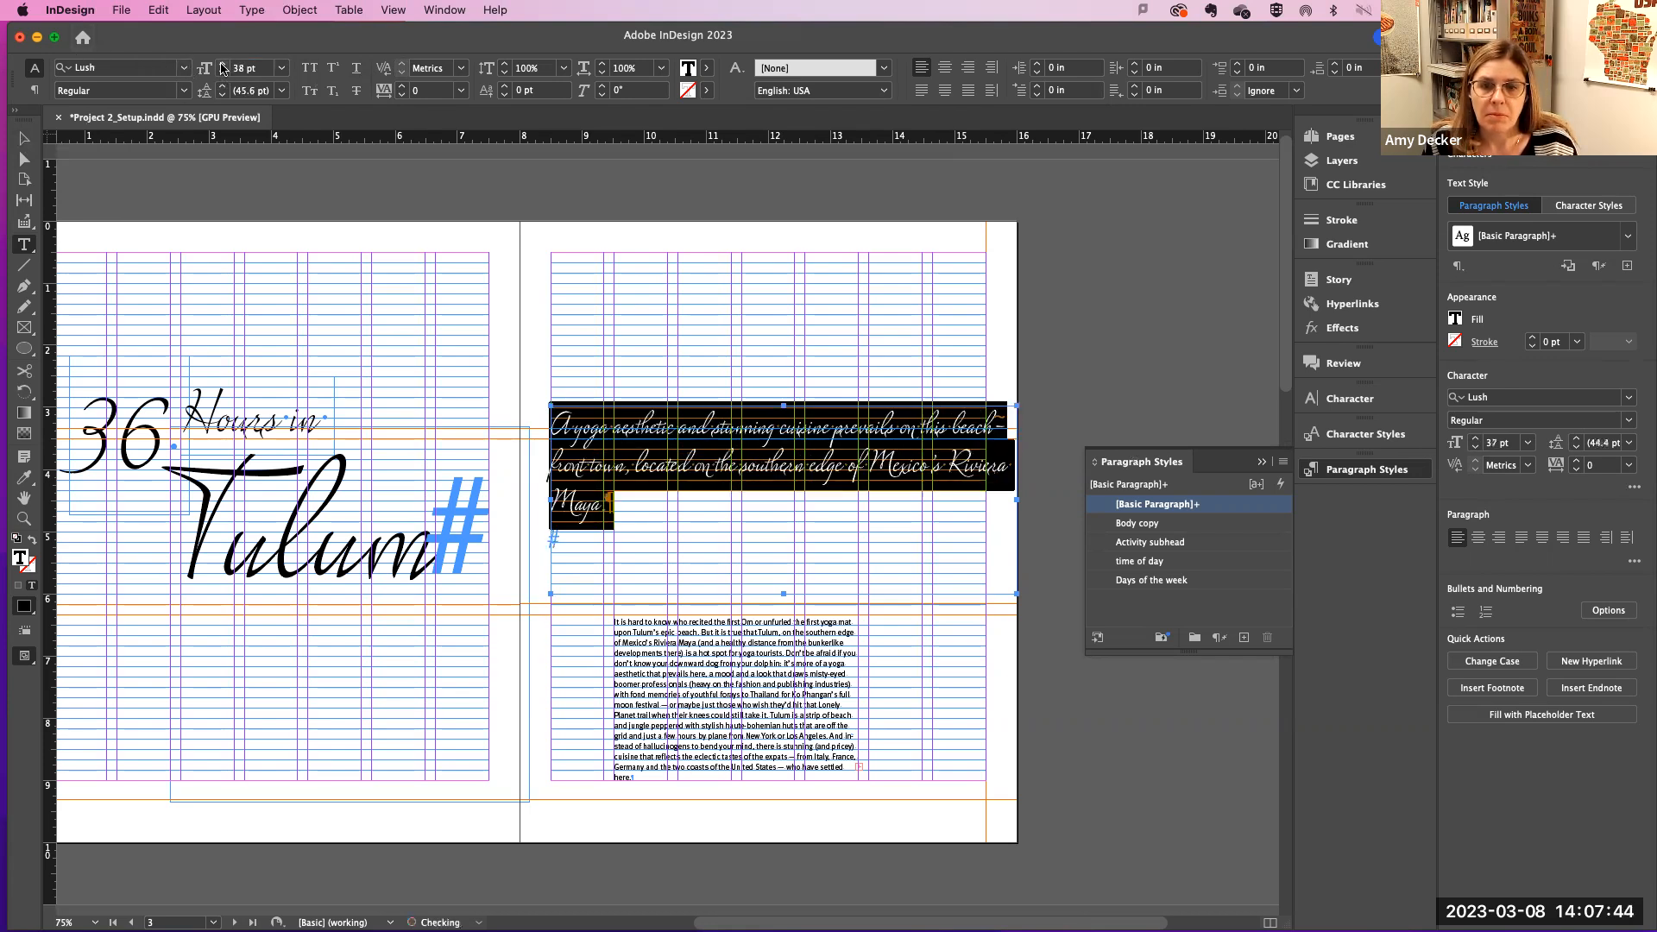
click(222, 63)
click(222, 64)
click(222, 64)
click(222, 63)
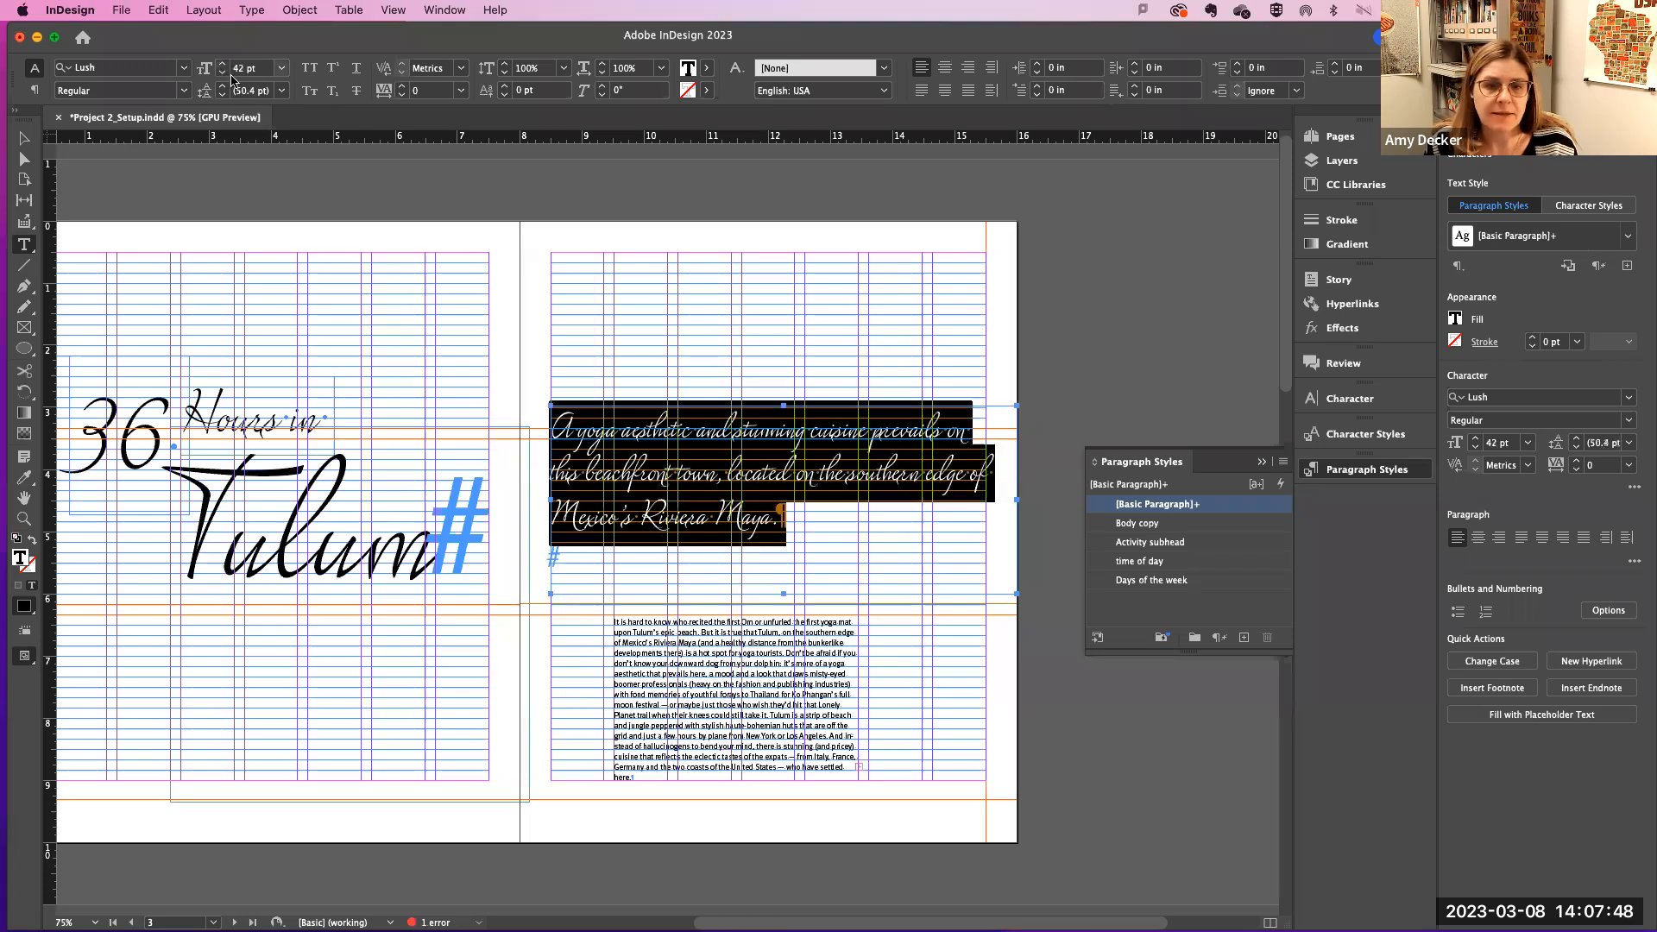
Step: Move the introductory sentence's text frame up to X 8.5 in and Y about 1.44 in, against the inner margin
click(25, 138)
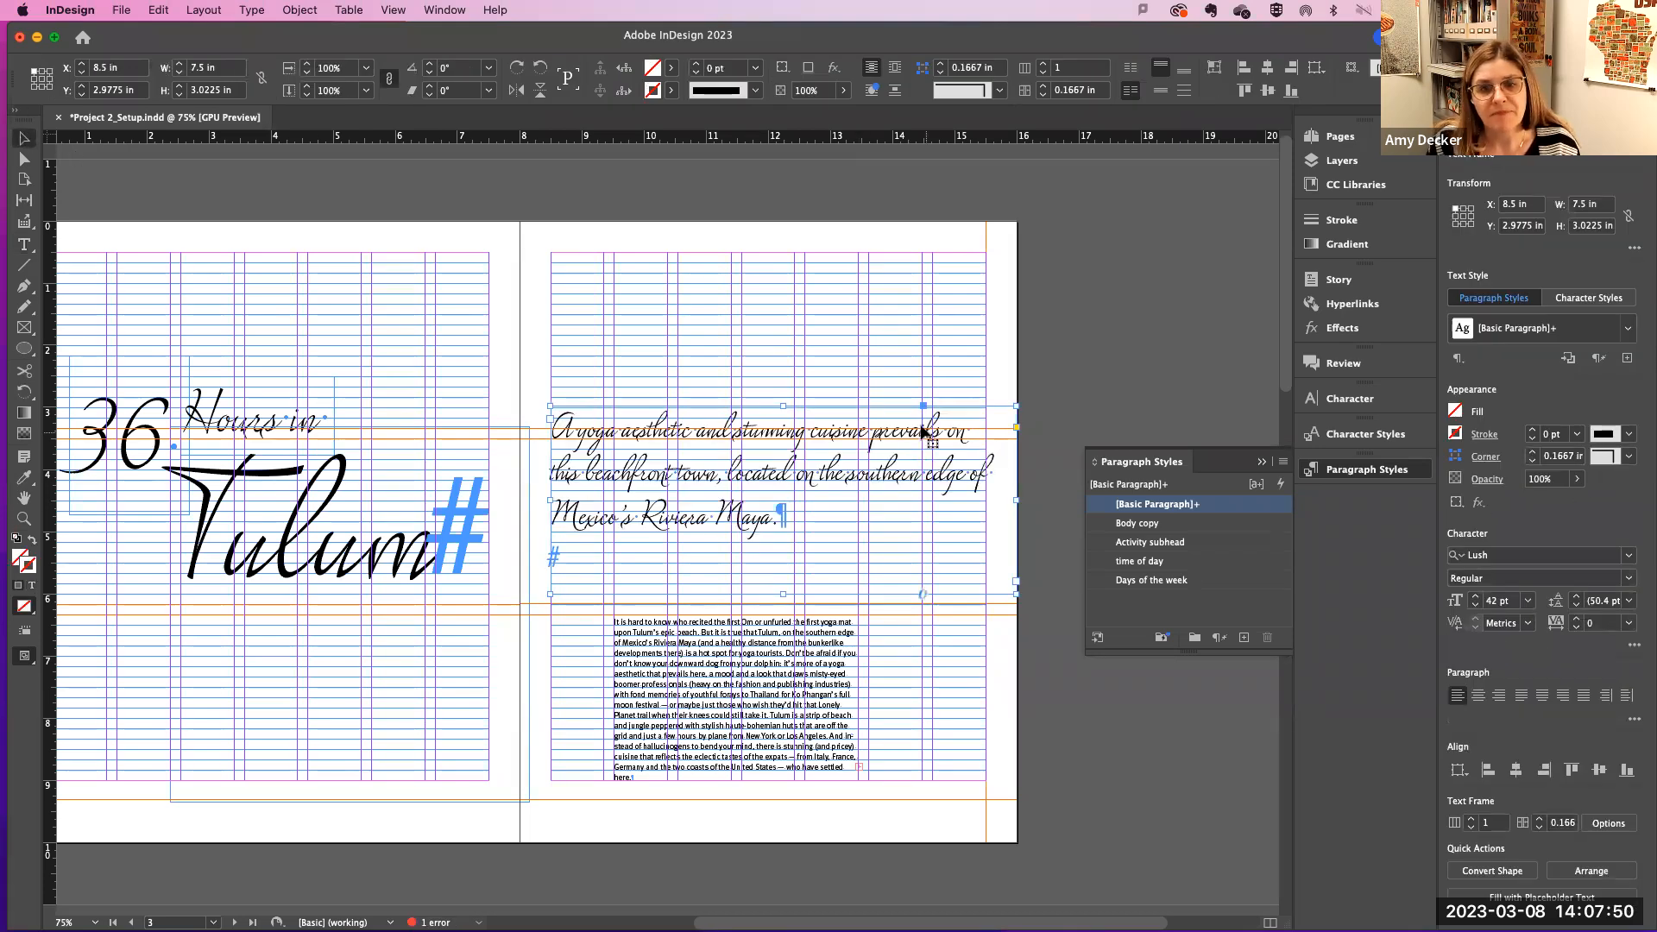
drag(588, 496, 583, 485)
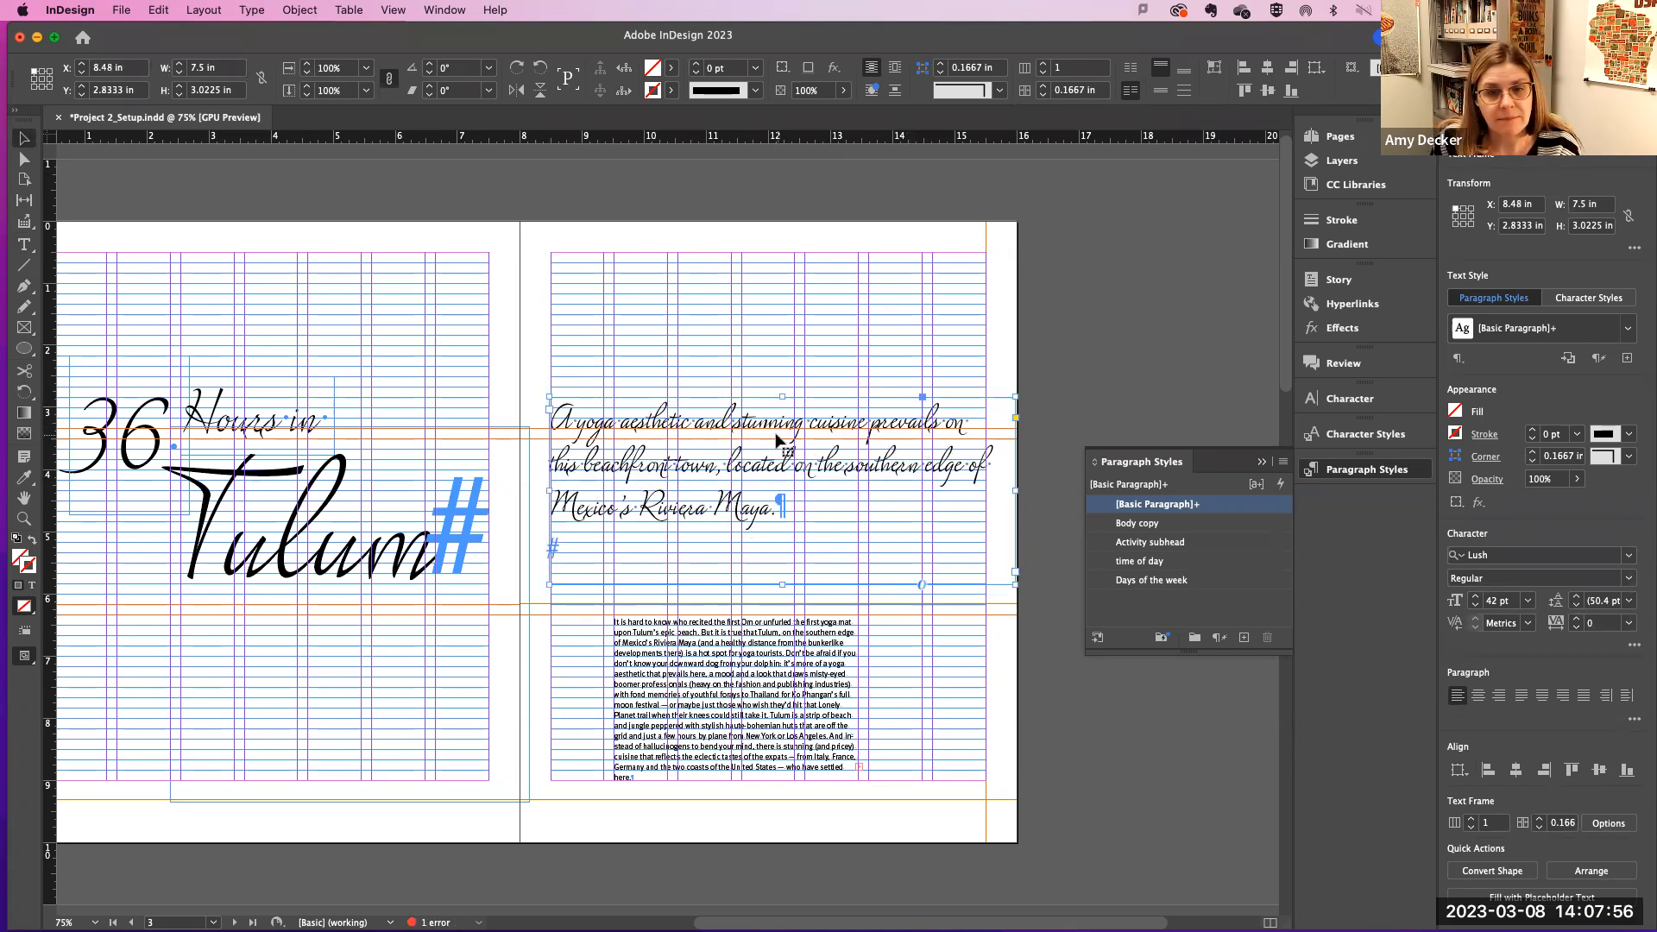
drag(675, 440, 681, 378)
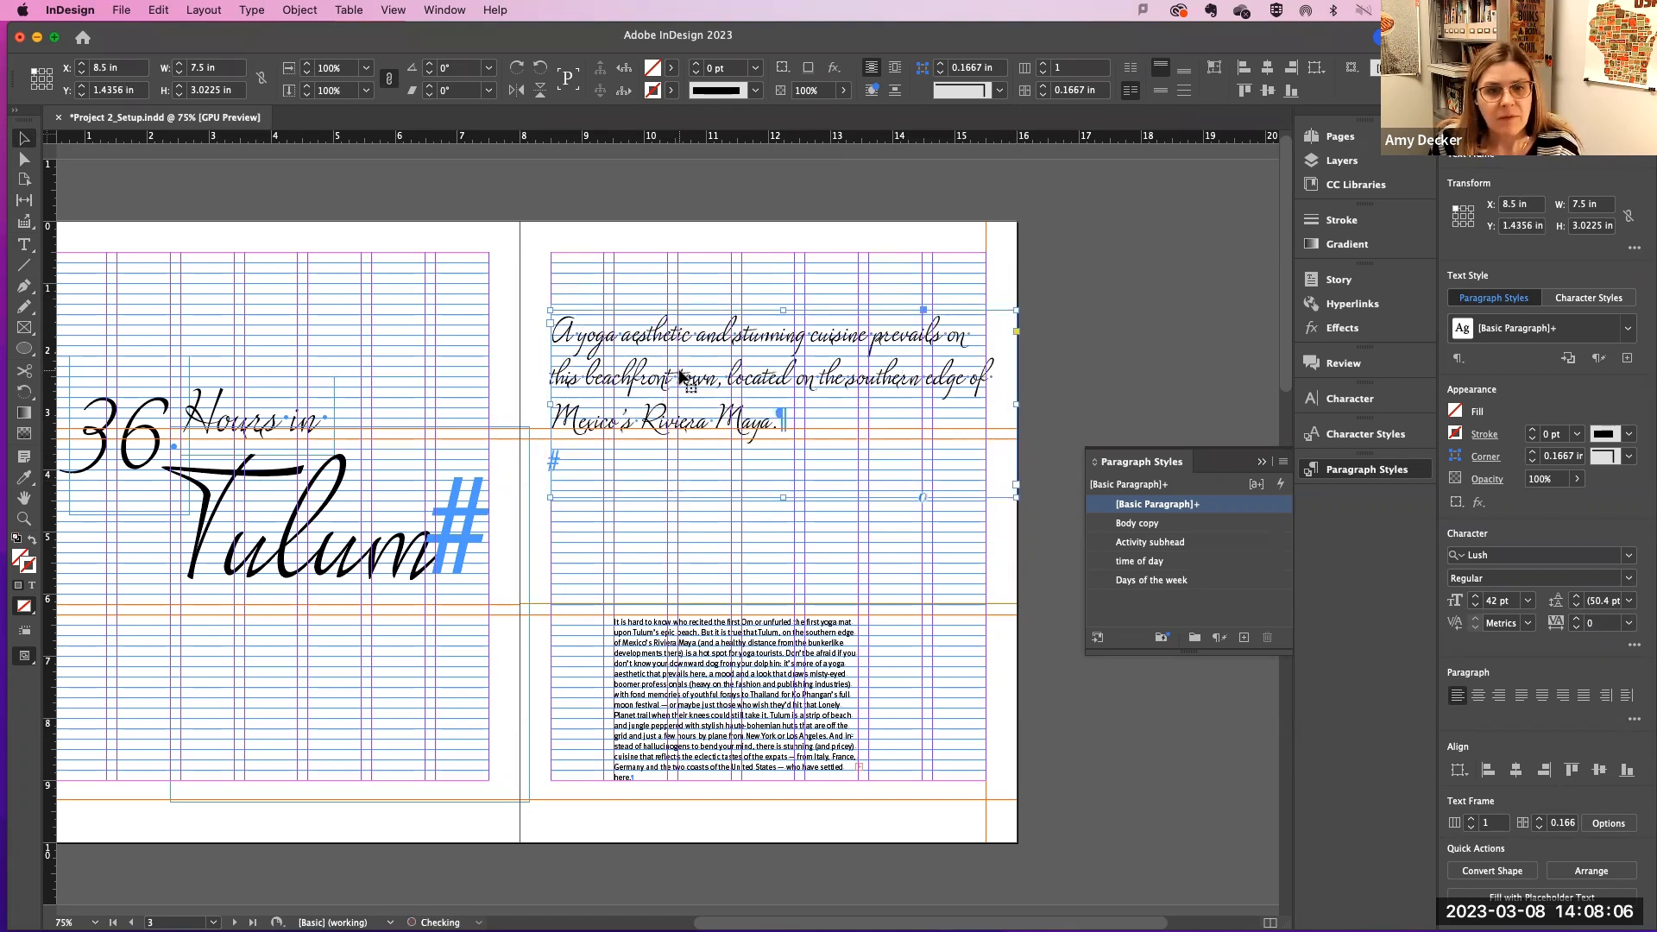
Step: Align the lines of the introductory sentence to the baseline grid through its paragraph settings
double_click(657, 374)
drag(888, 433, 553, 304)
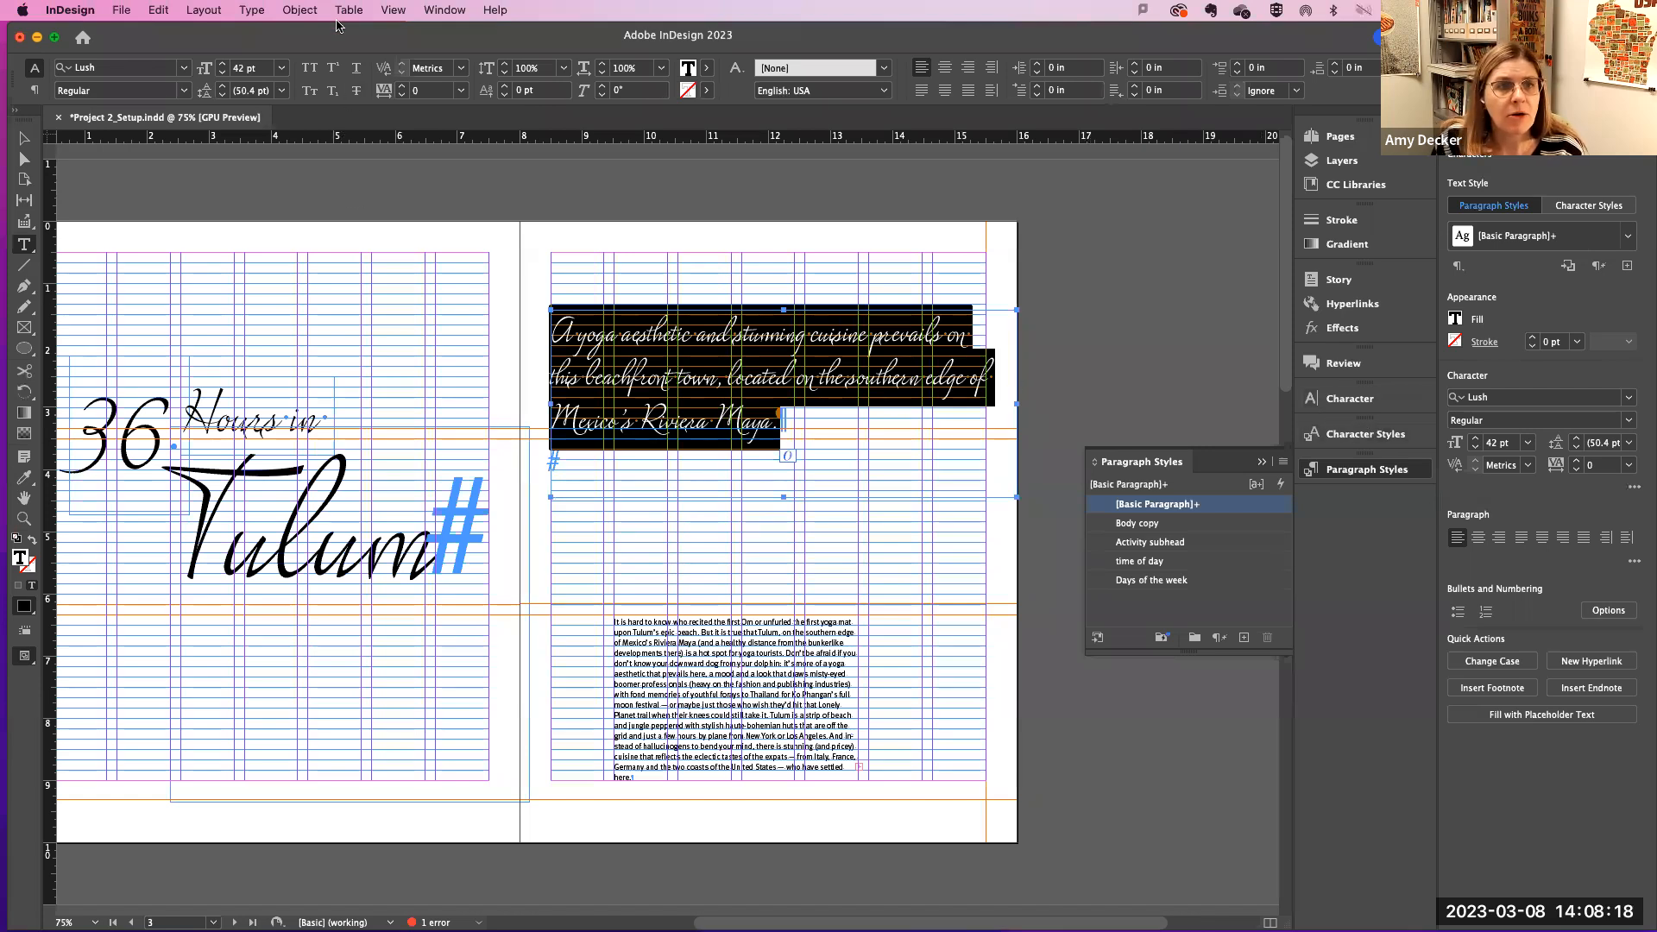
click(259, 10)
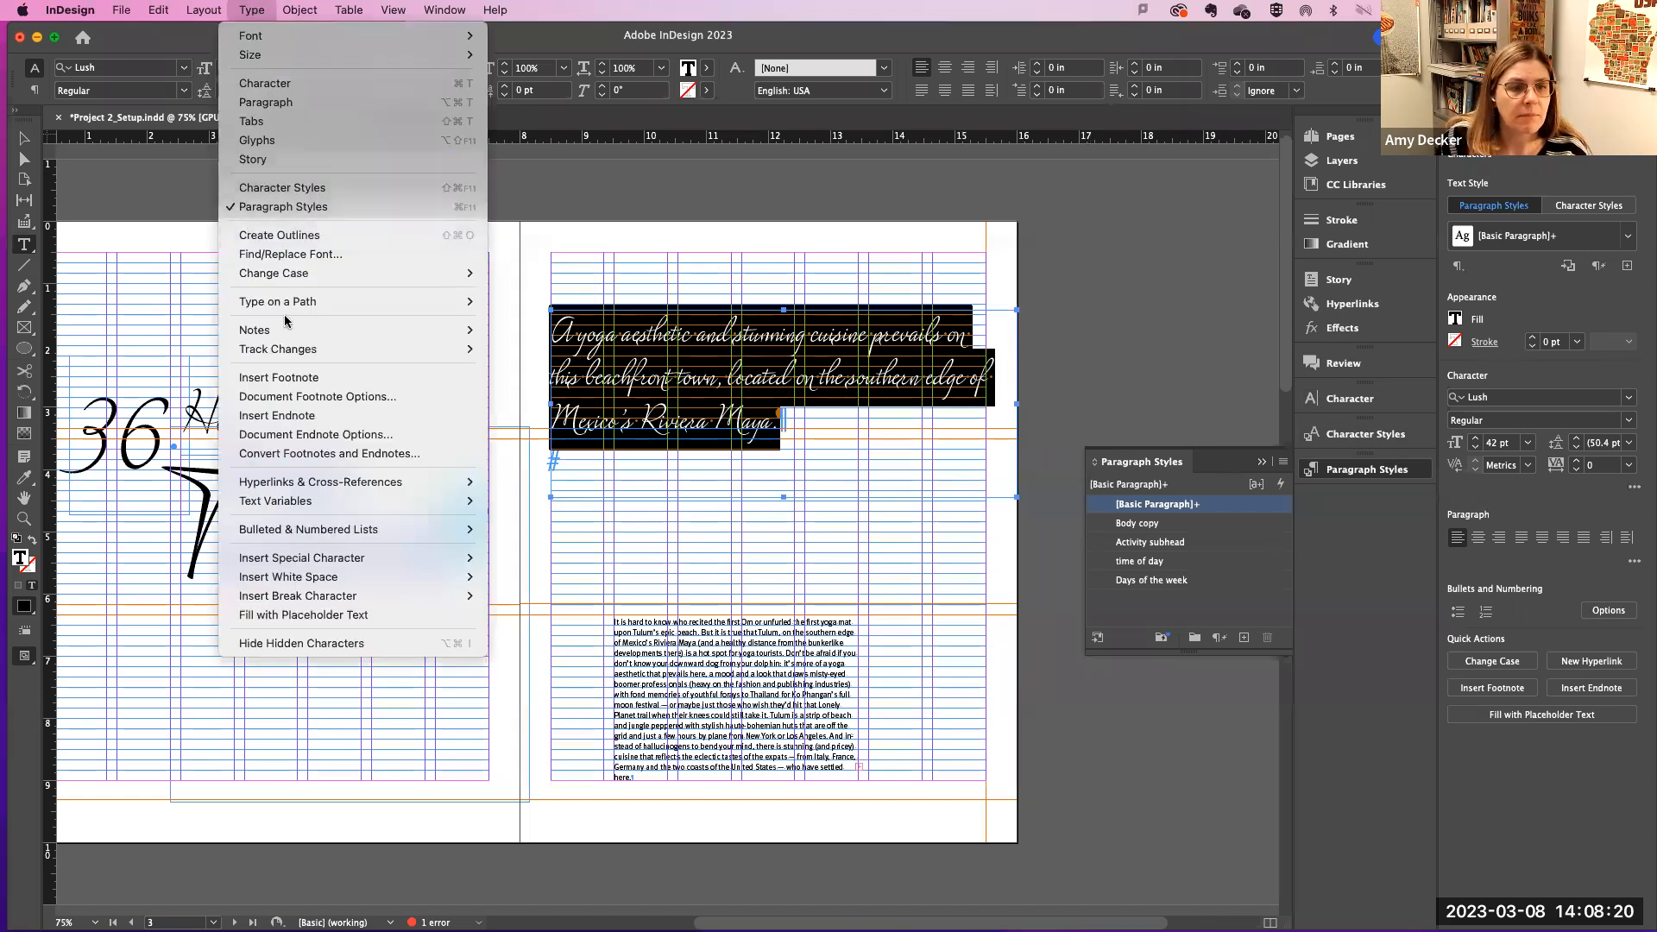
click(274, 208)
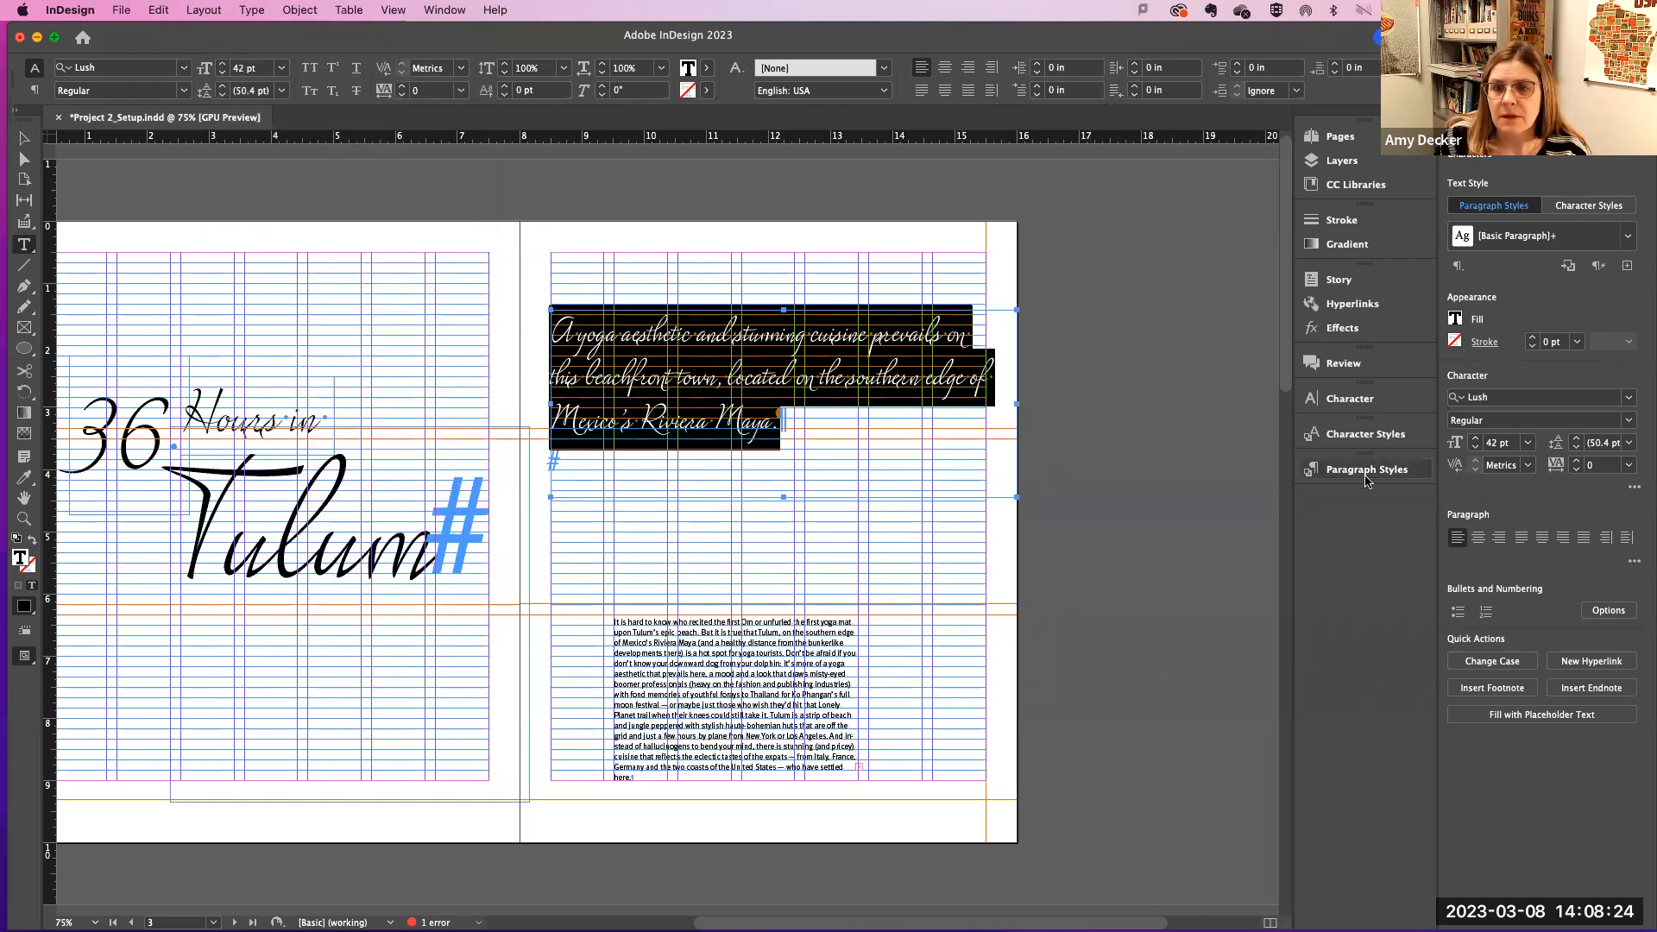
click(259, 11)
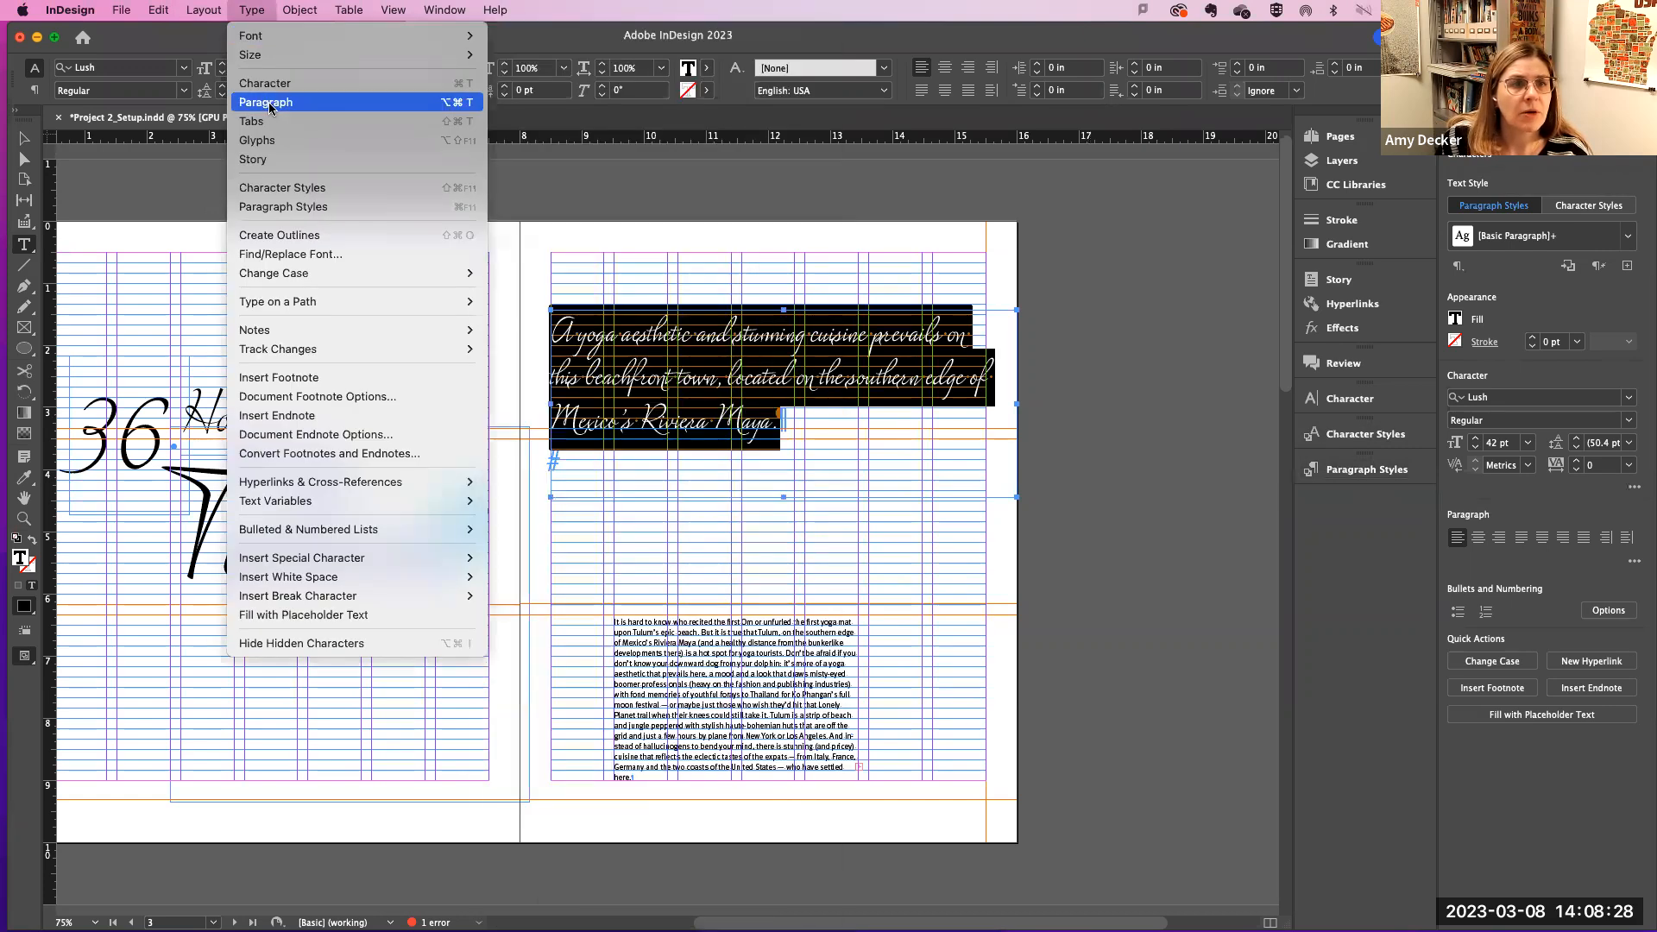
click(272, 103)
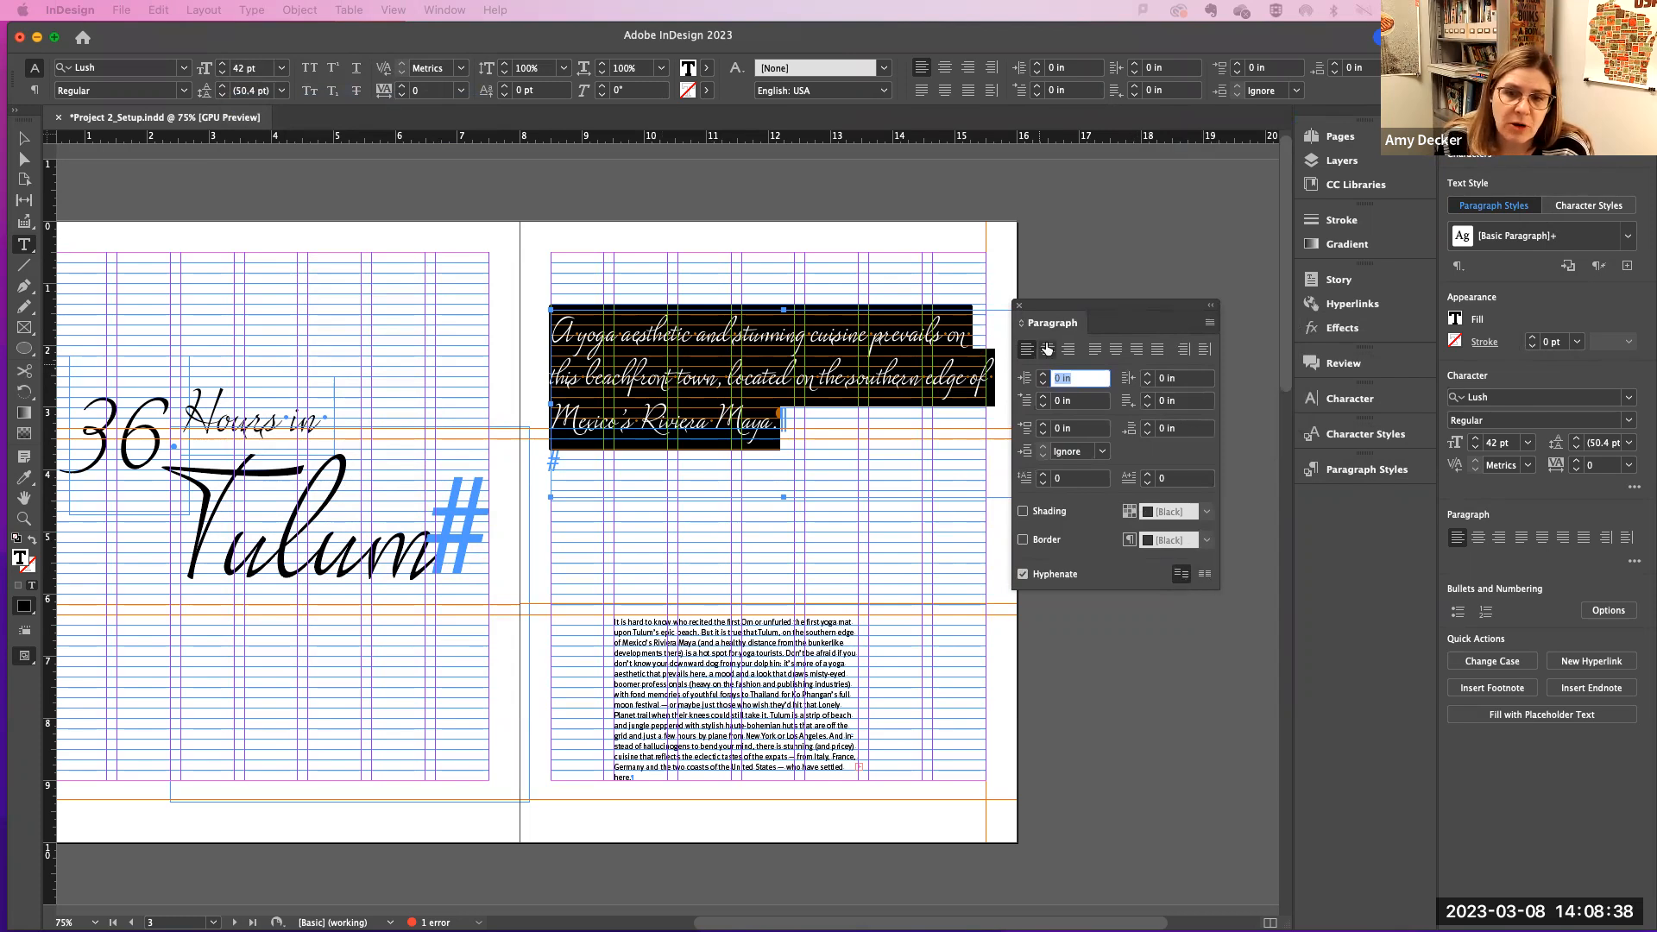
drag(1063, 311, 1091, 290)
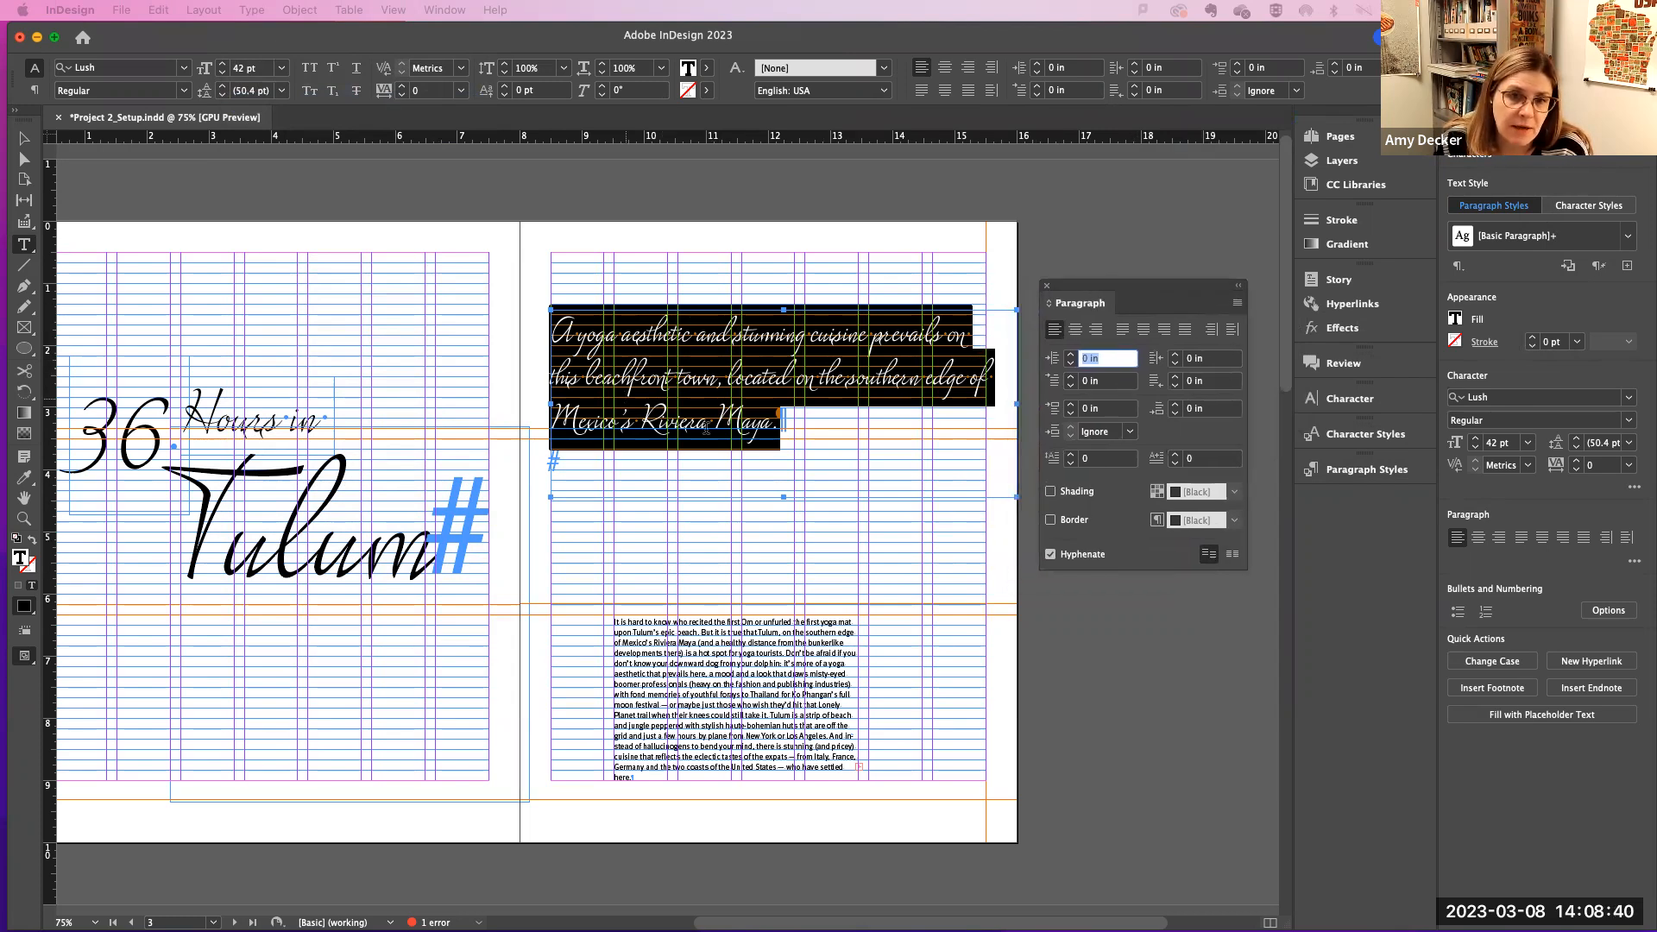
click(1233, 556)
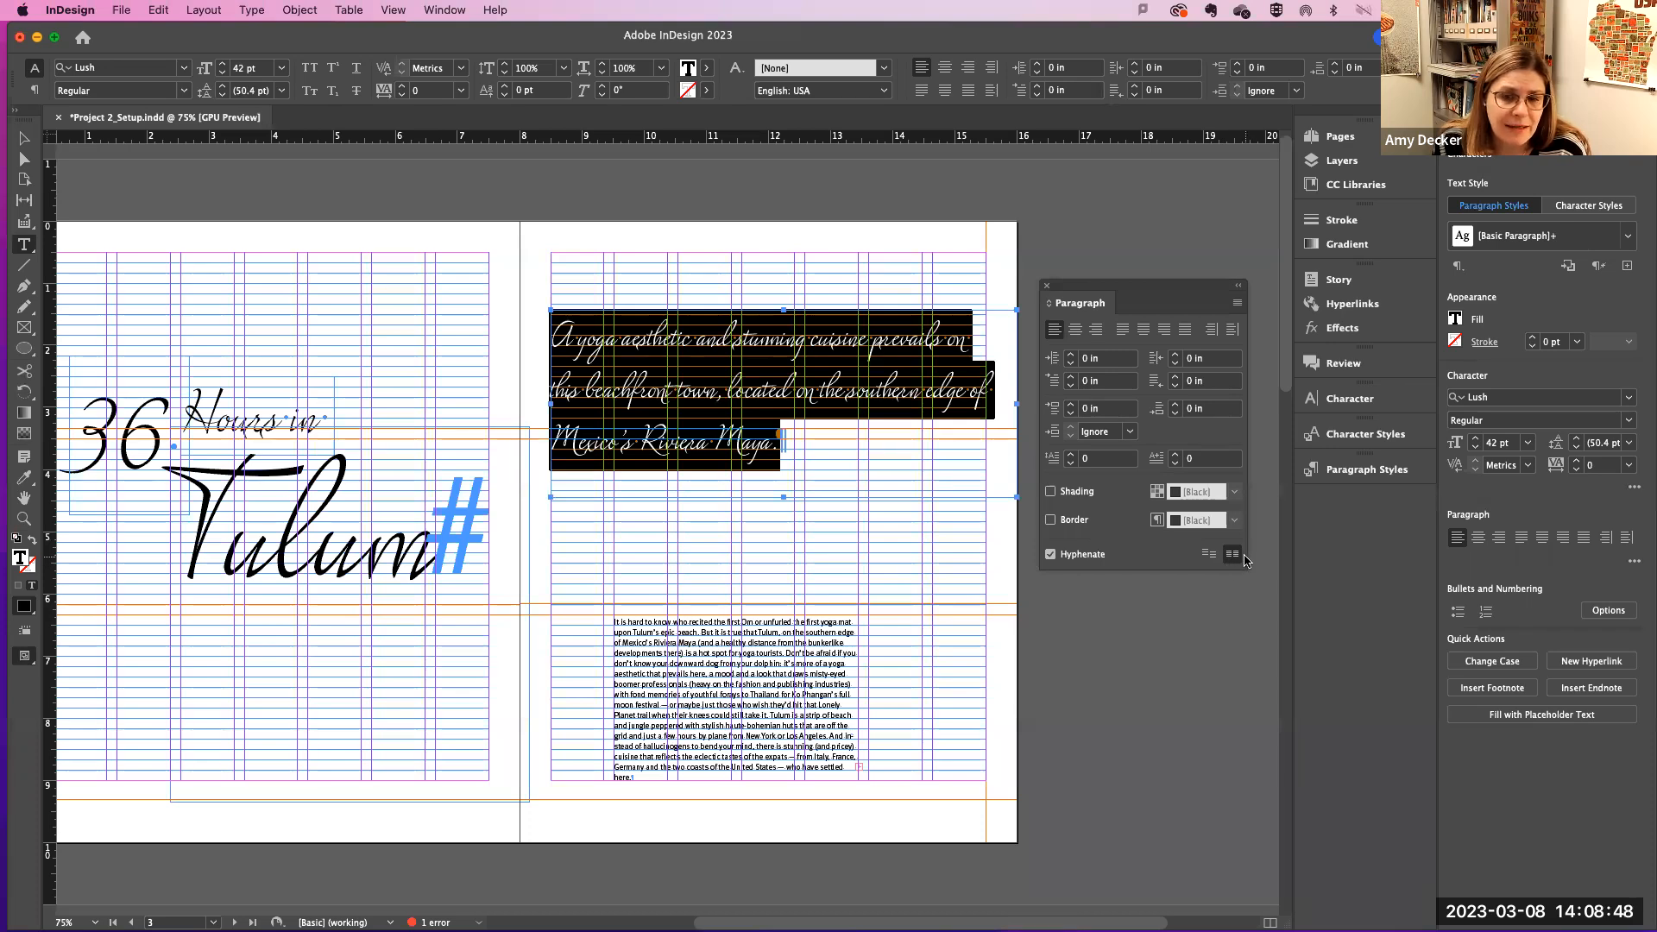
Step: Move the introductory sentence's text frame up to Y about 0.75 in and narrow it to 7.25 in
click(25, 138)
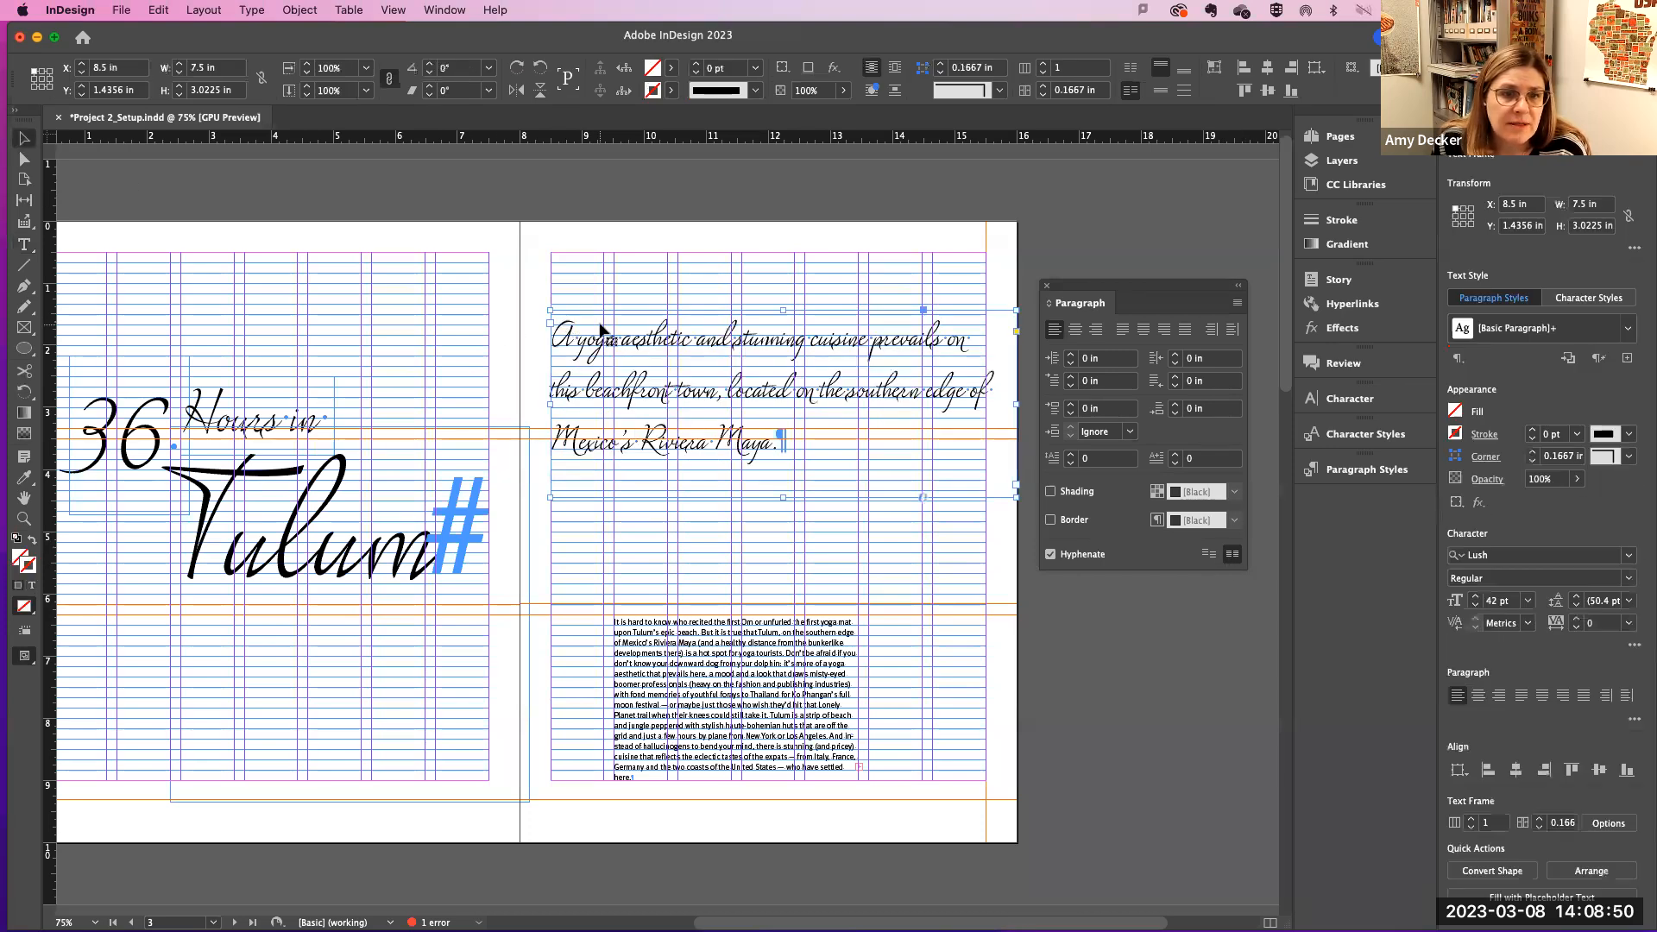
drag(602, 310, 611, 309)
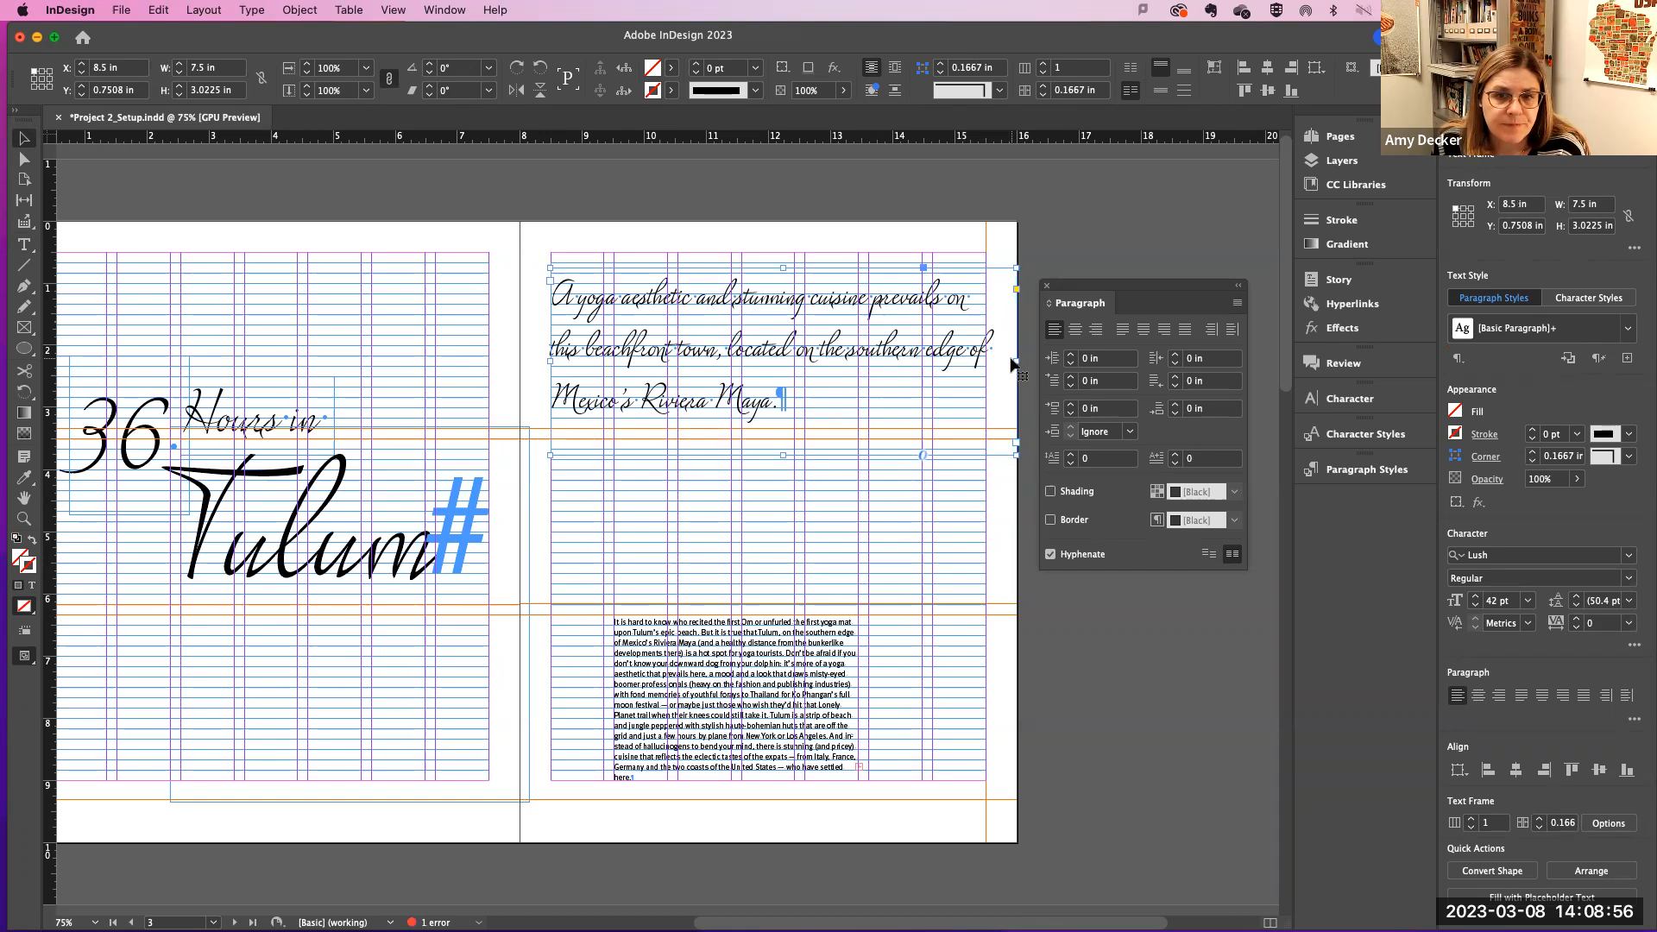
drag(1014, 358, 1001, 361)
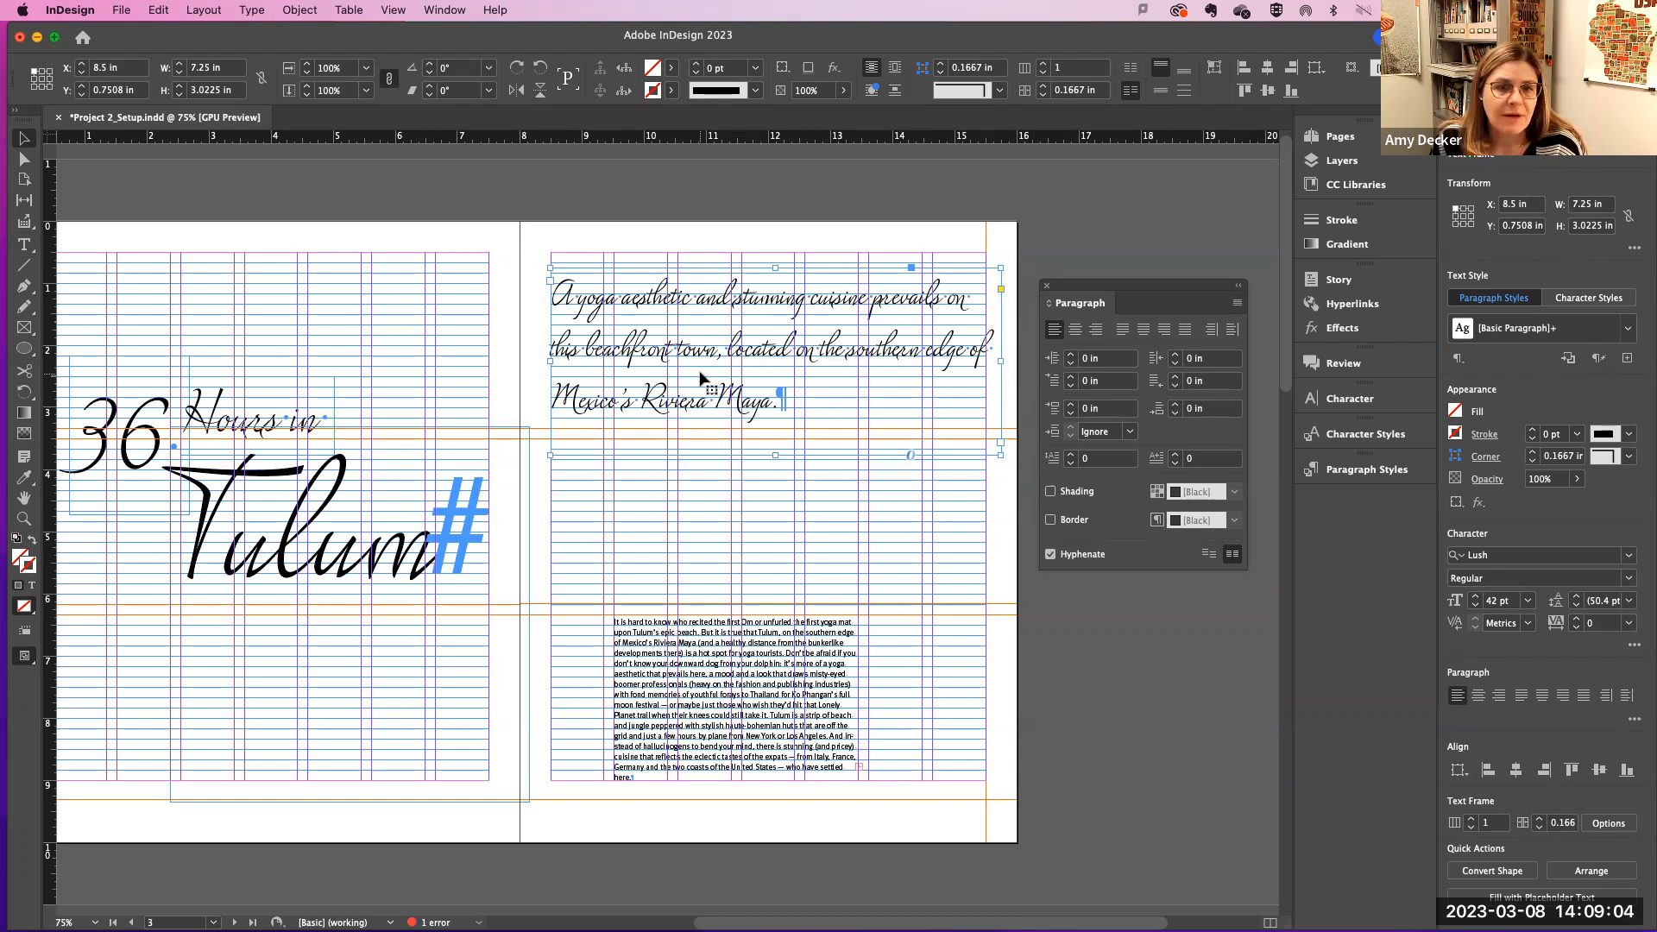
click(886, 503)
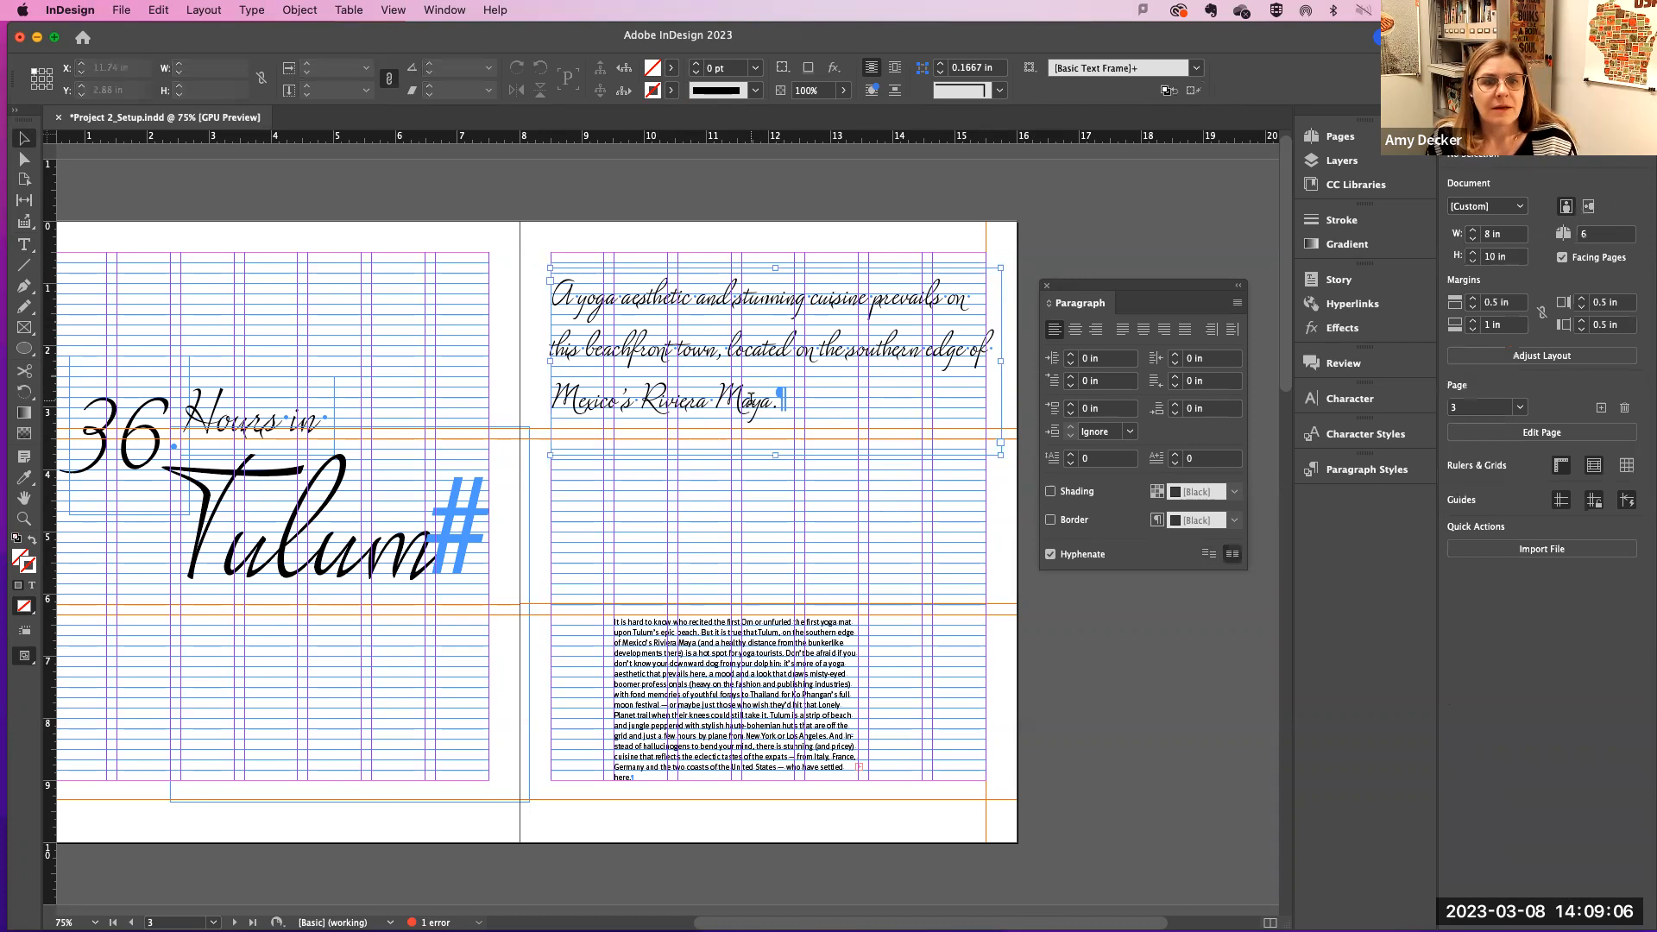
Step: Reduce the font size of the introductory sentence's text to 40 pt
double_click(751, 399)
drag(779, 400, 513, 267)
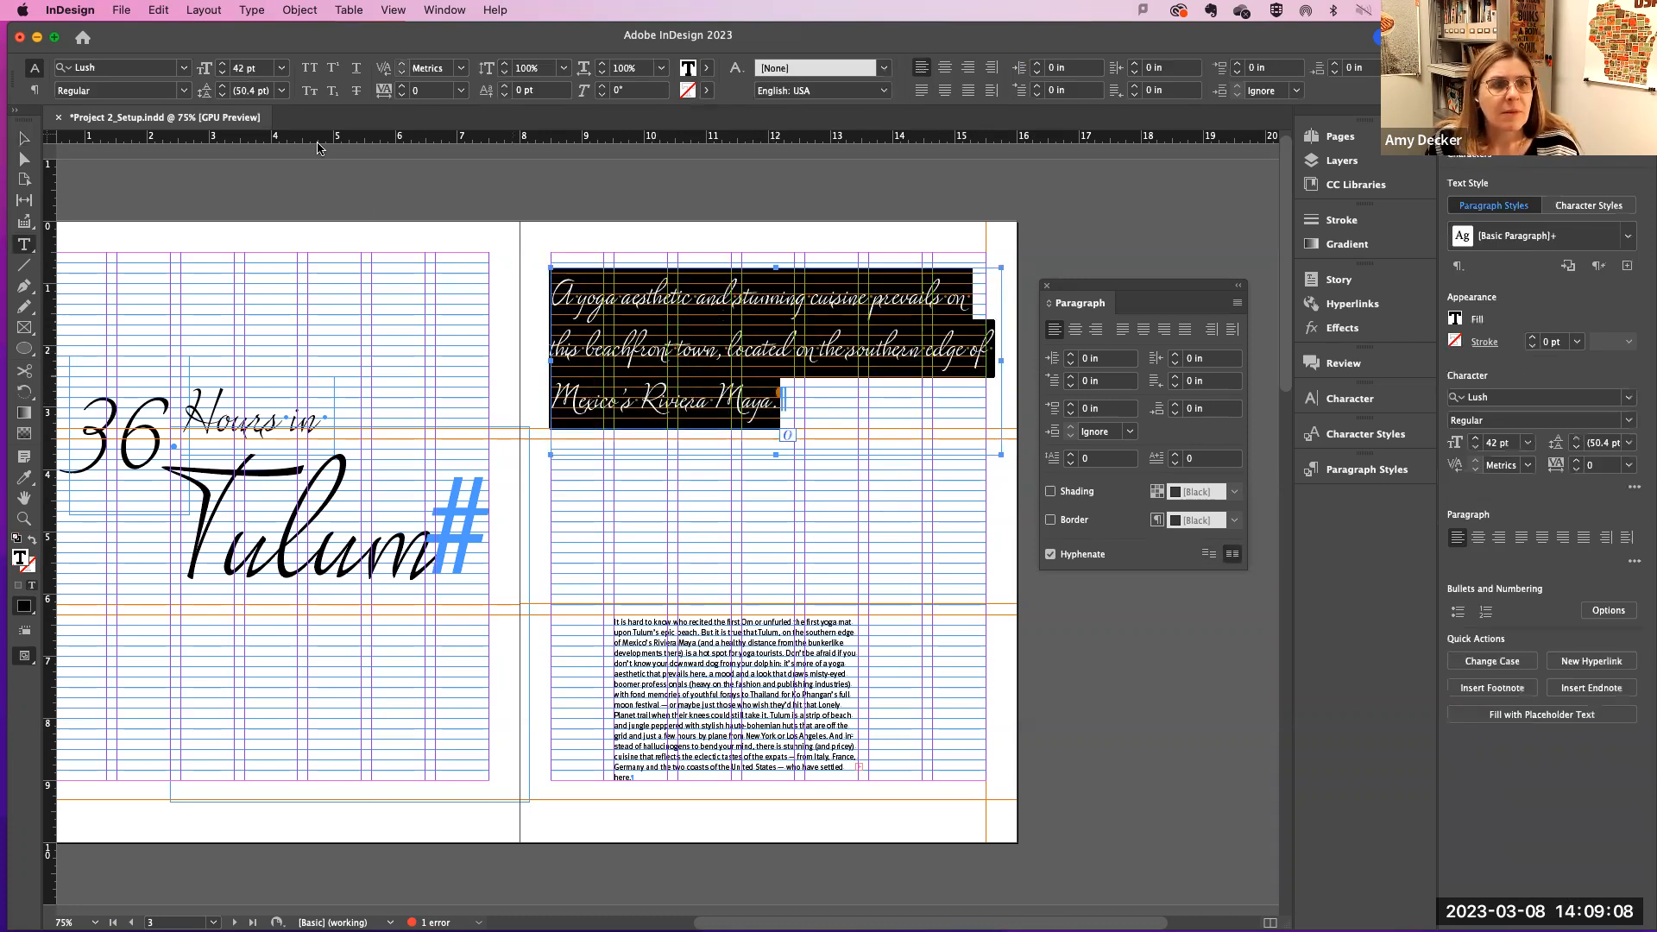
click(222, 73)
click(221, 73)
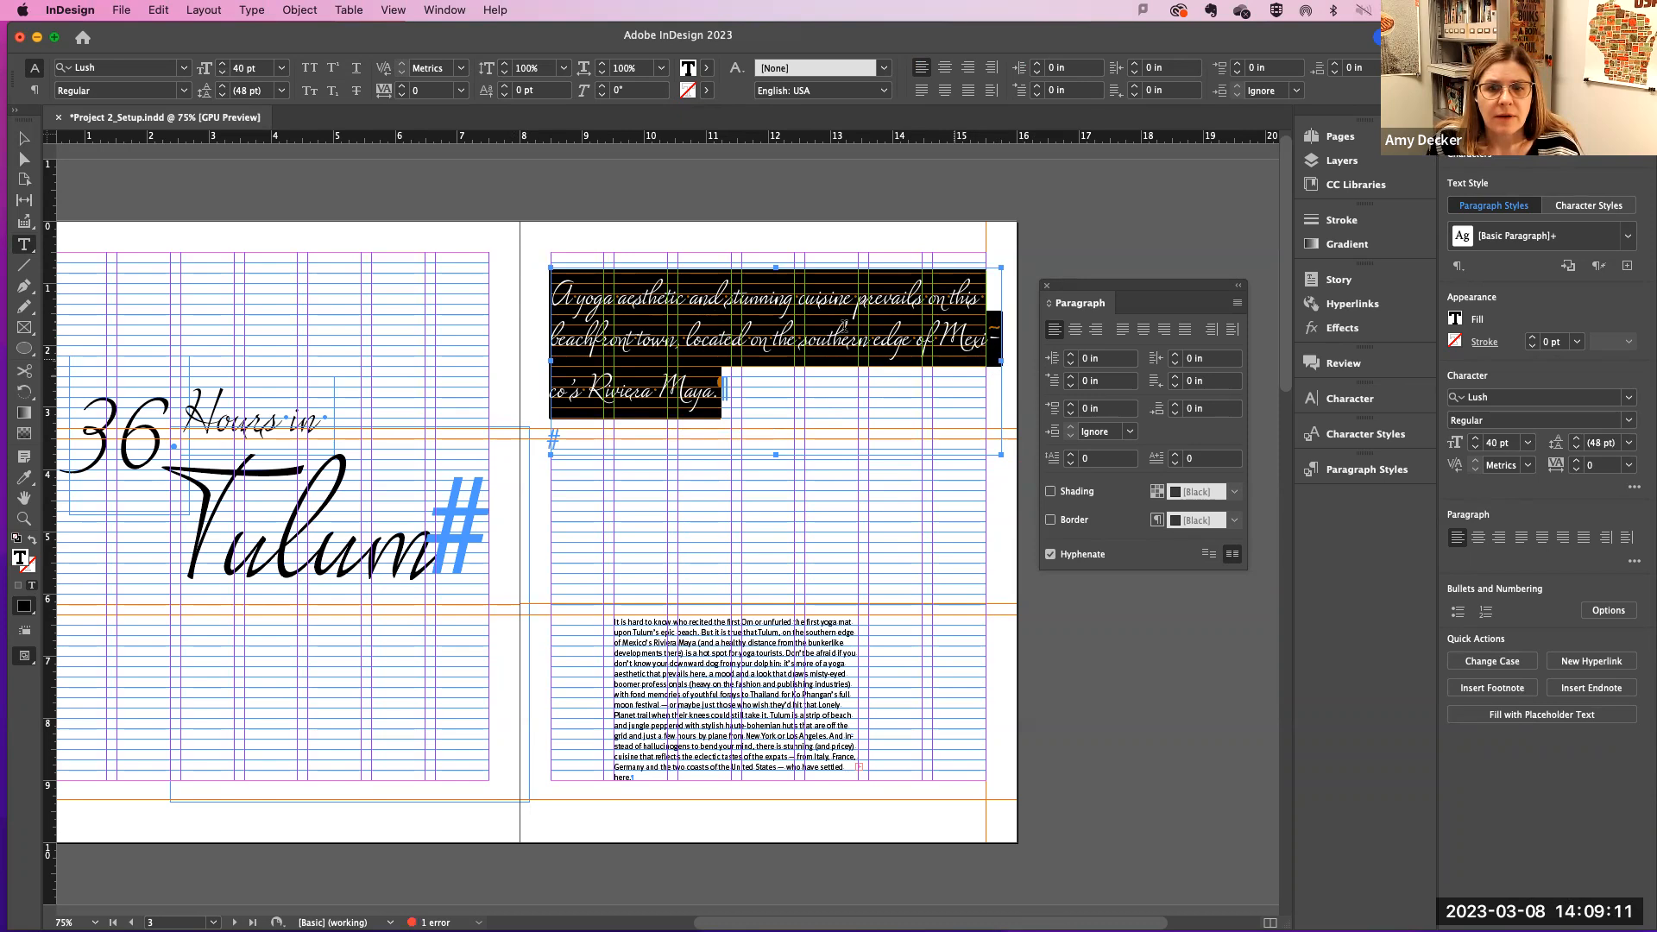
Step: Narrow the introductory sentence's text frame to about 7.06 in, close to the outer margin
click(24, 138)
mouse_move(1000, 362)
mouse_down()
mouse_move(1043, 362)
mouse_move(990, 361)
mouse_up()
drag(685, 339, 685, 340)
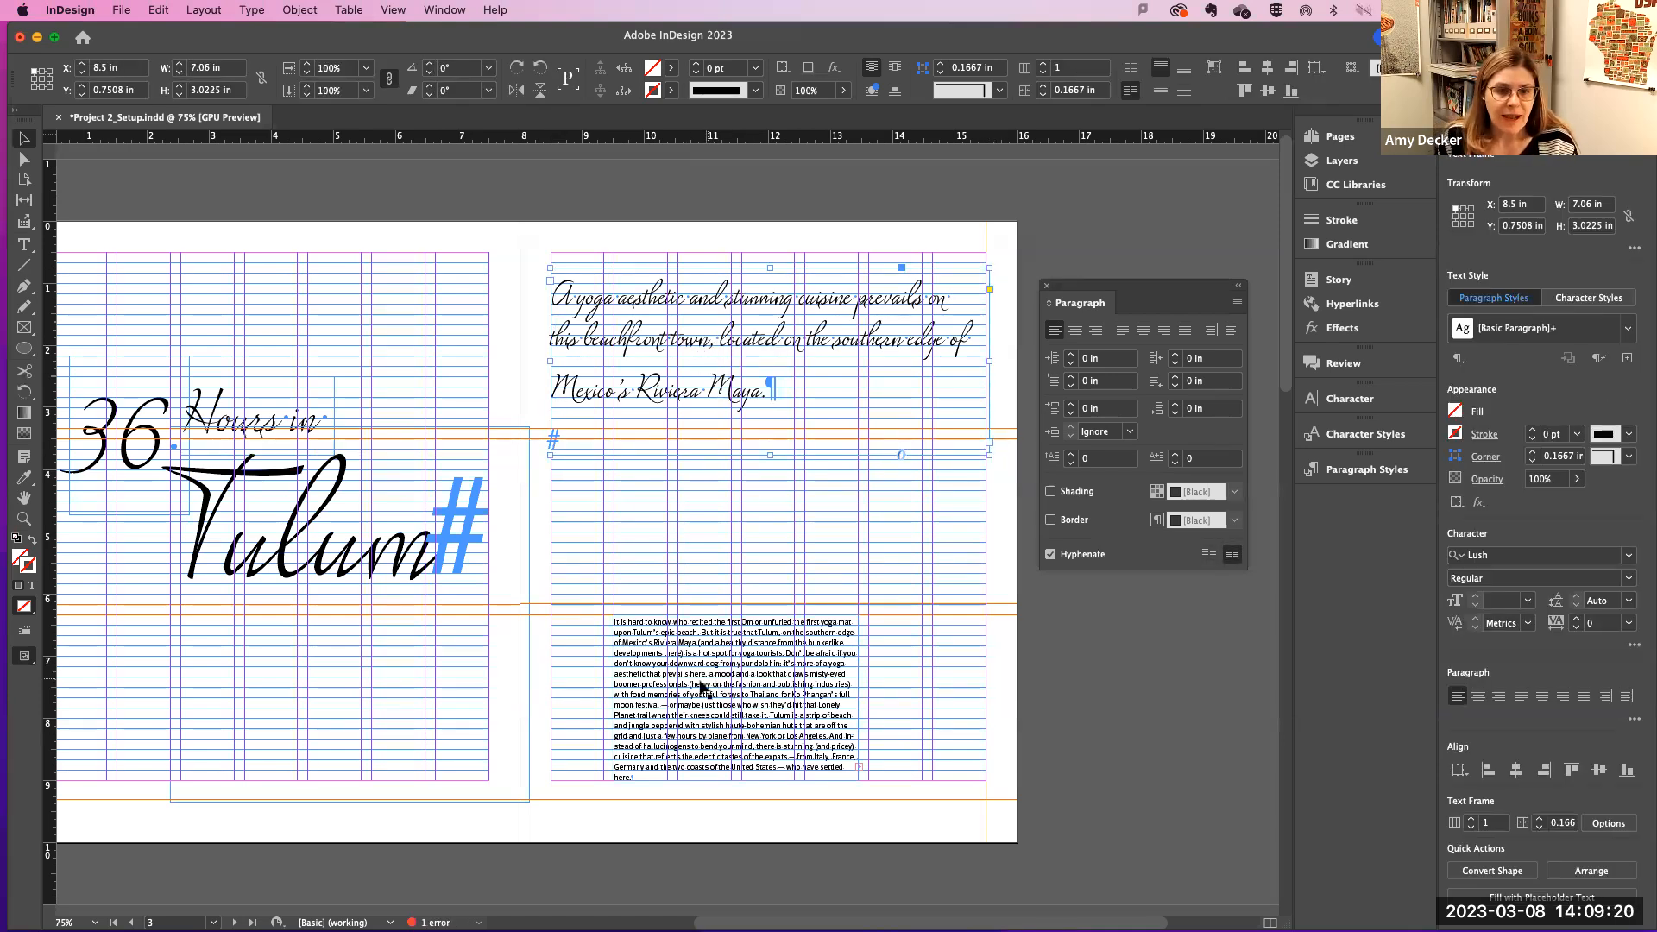
Step: Move the article copy's text frame to X about 11.57 in and Y about 6.33 in, against the outer margin, and clear the Paragraph settings off the page
click(706, 711)
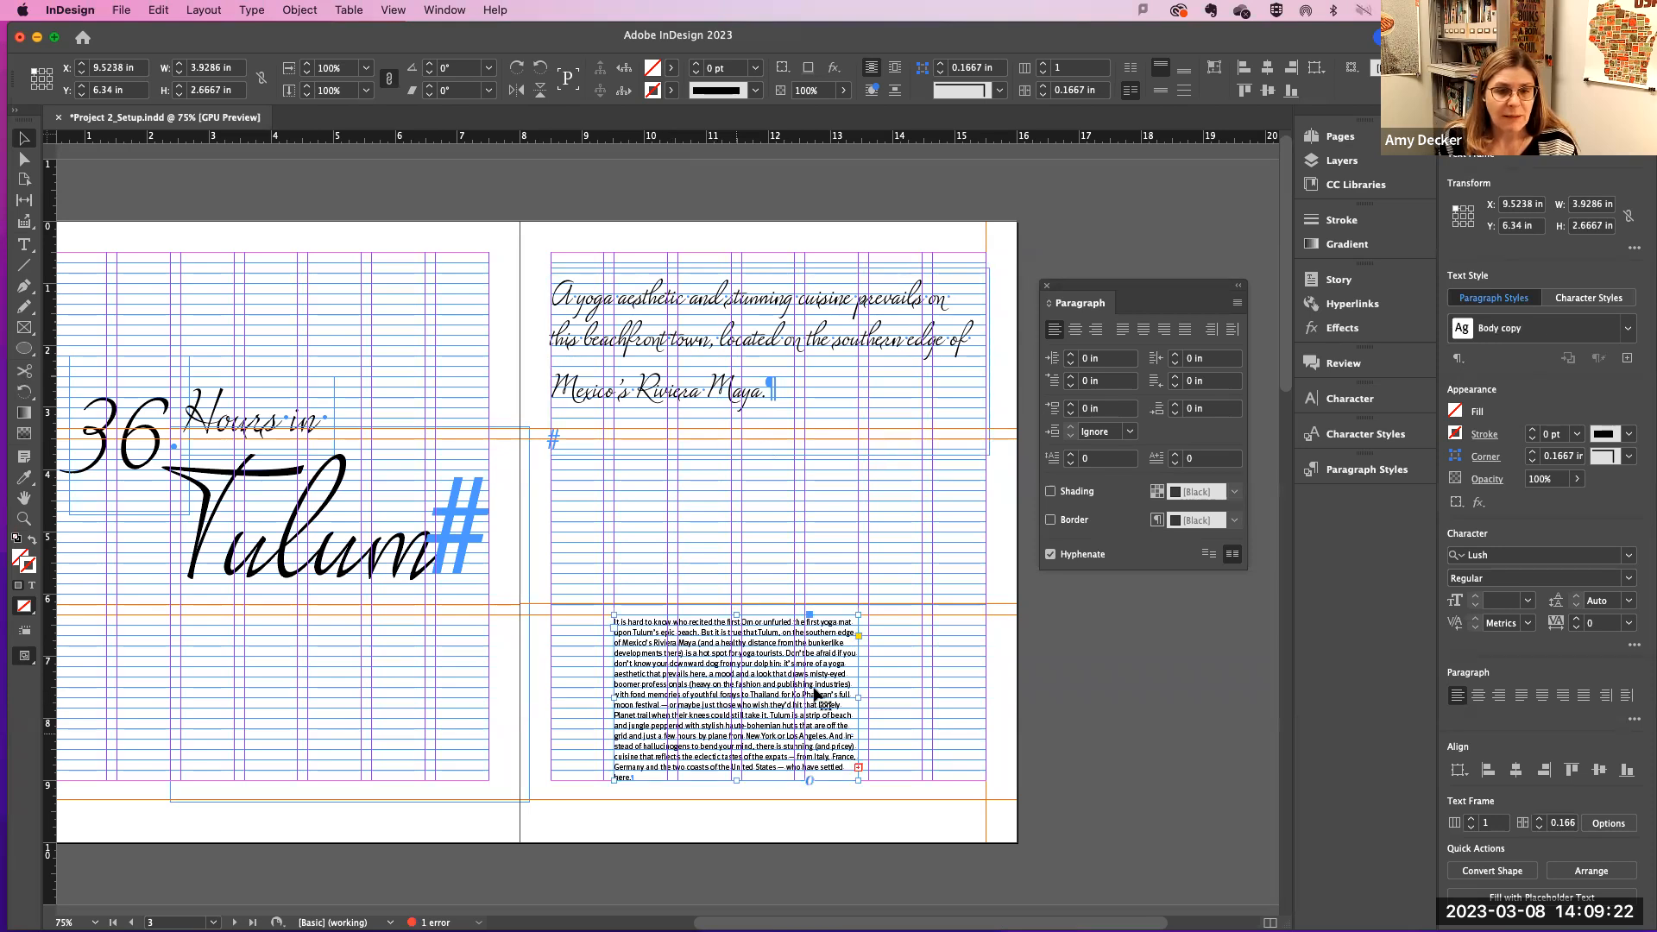
drag(776, 695, 887, 697)
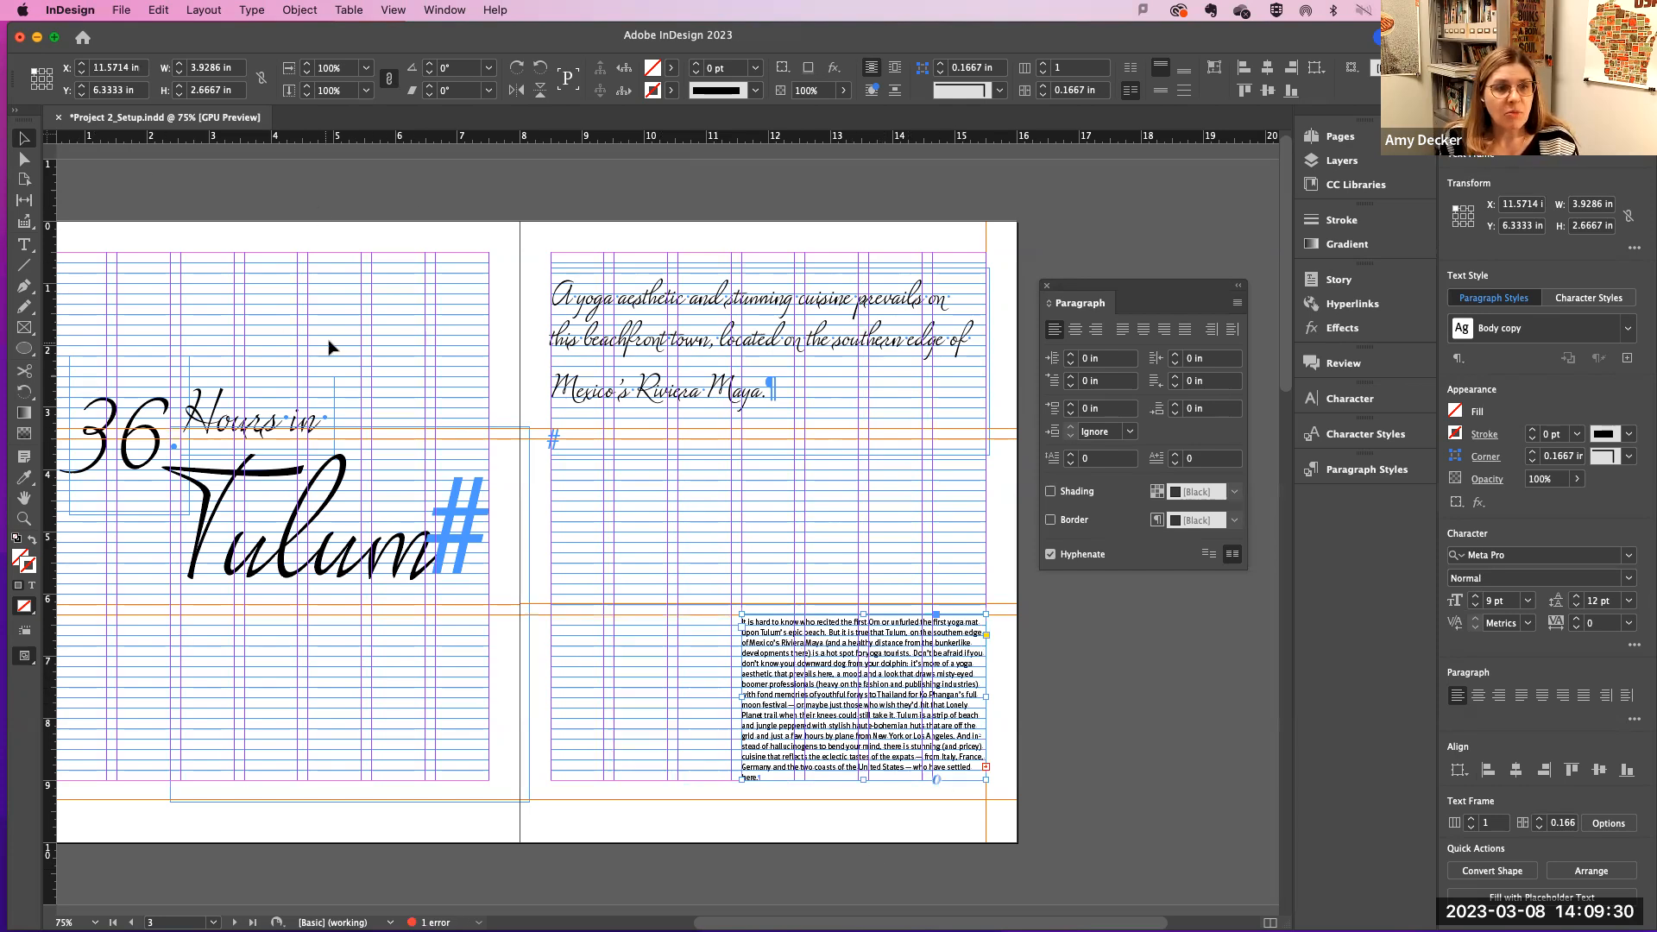
scroll(451, 288, left, 3)
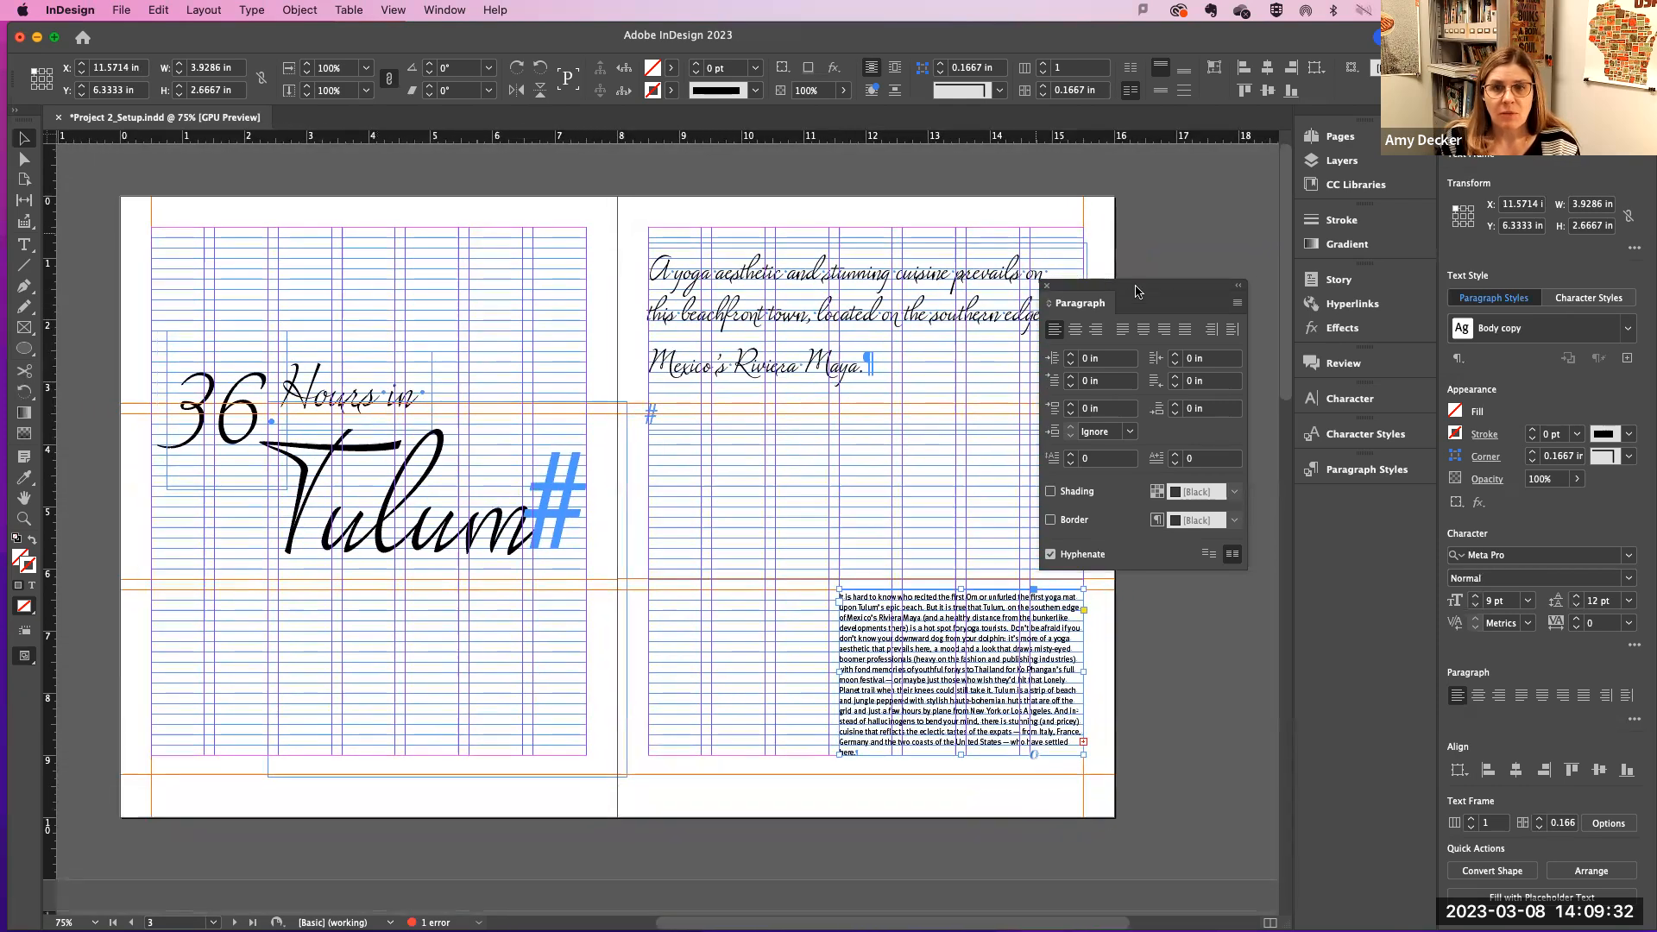
drag(1136, 291, 1238, 292)
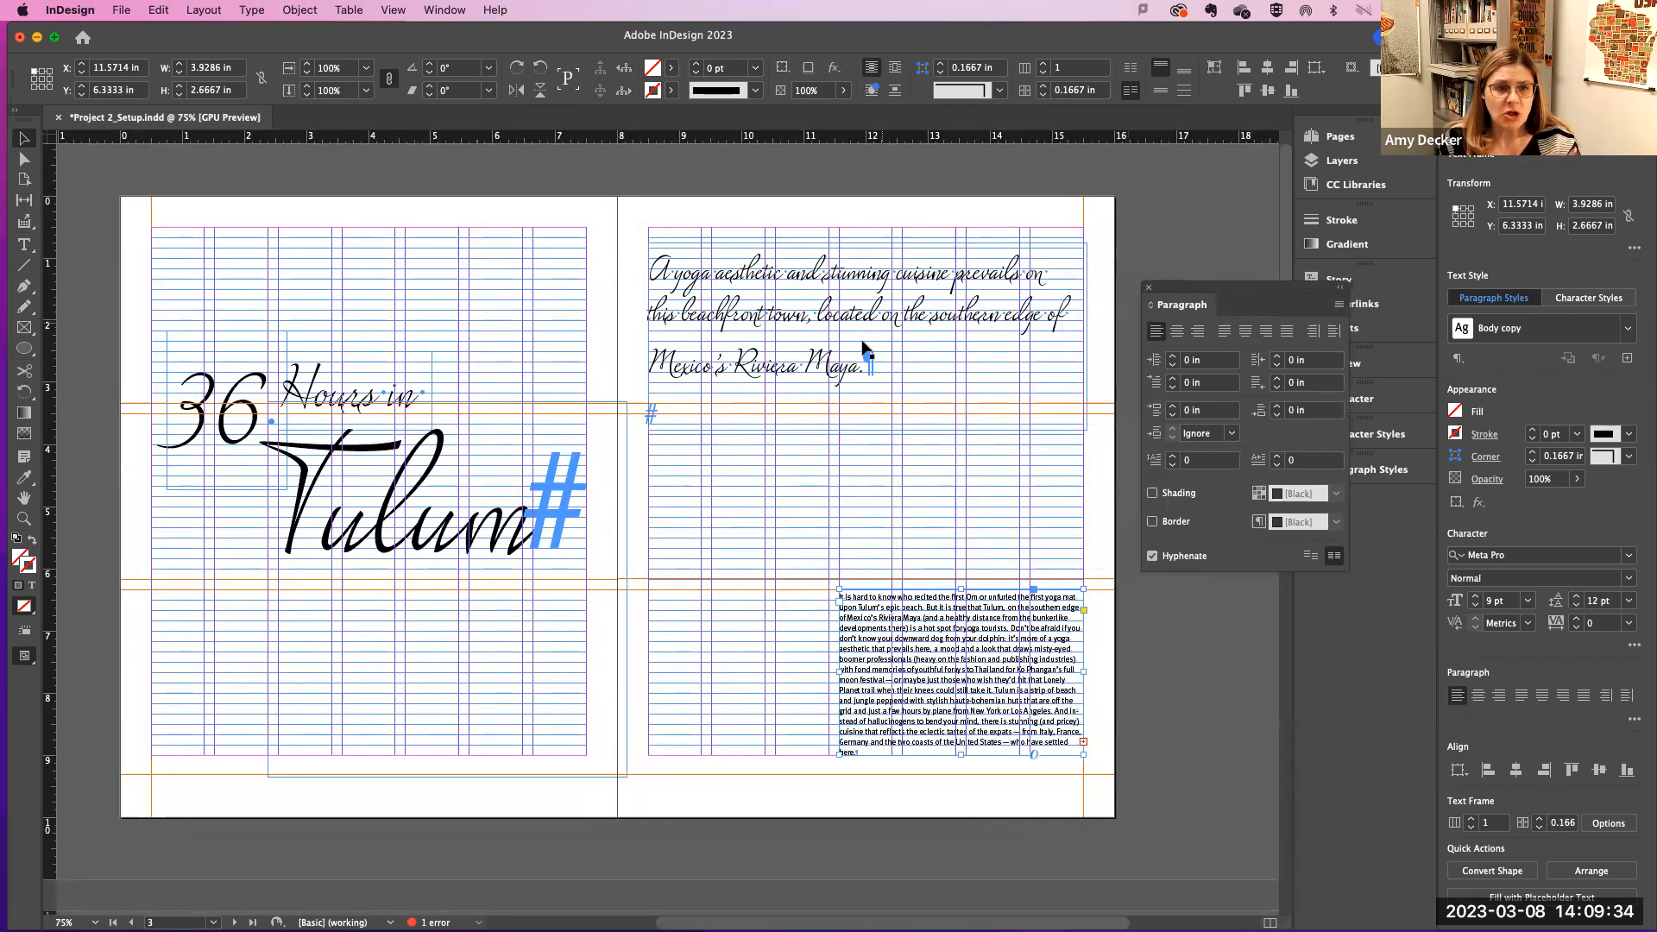
Step: Draw a rectangle frame about 16.24 by 10.24 in over the whole spread and its bleed, and fill it with pale blue
click(25, 329)
drag(112, 189, 1122, 824)
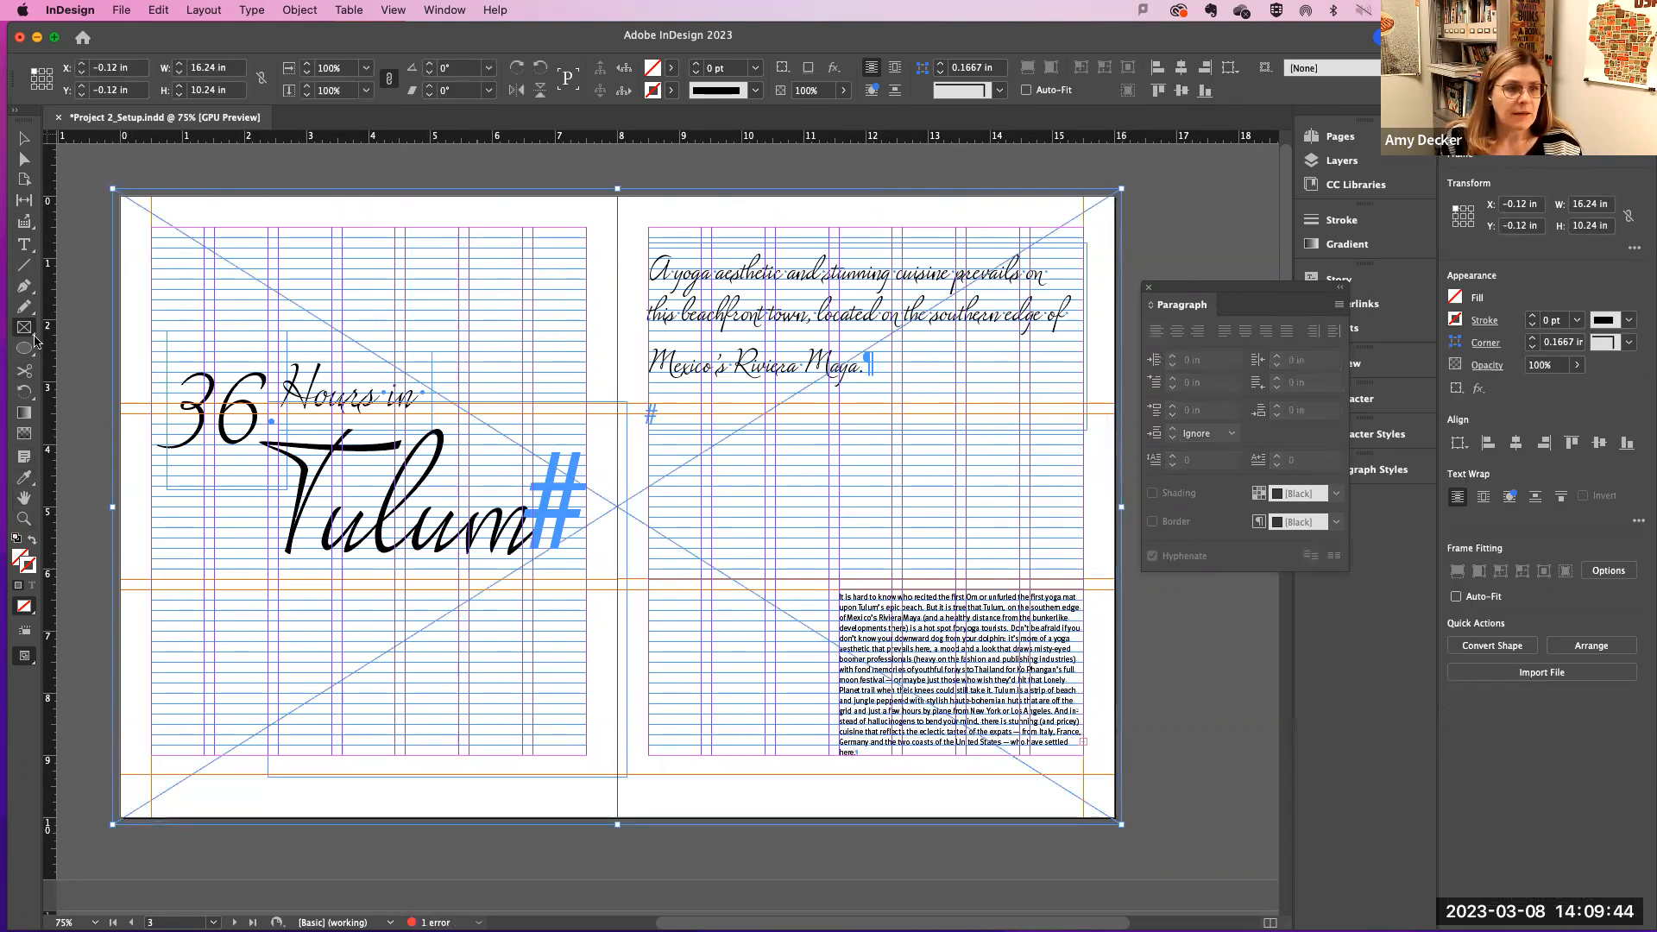
double_click(18, 553)
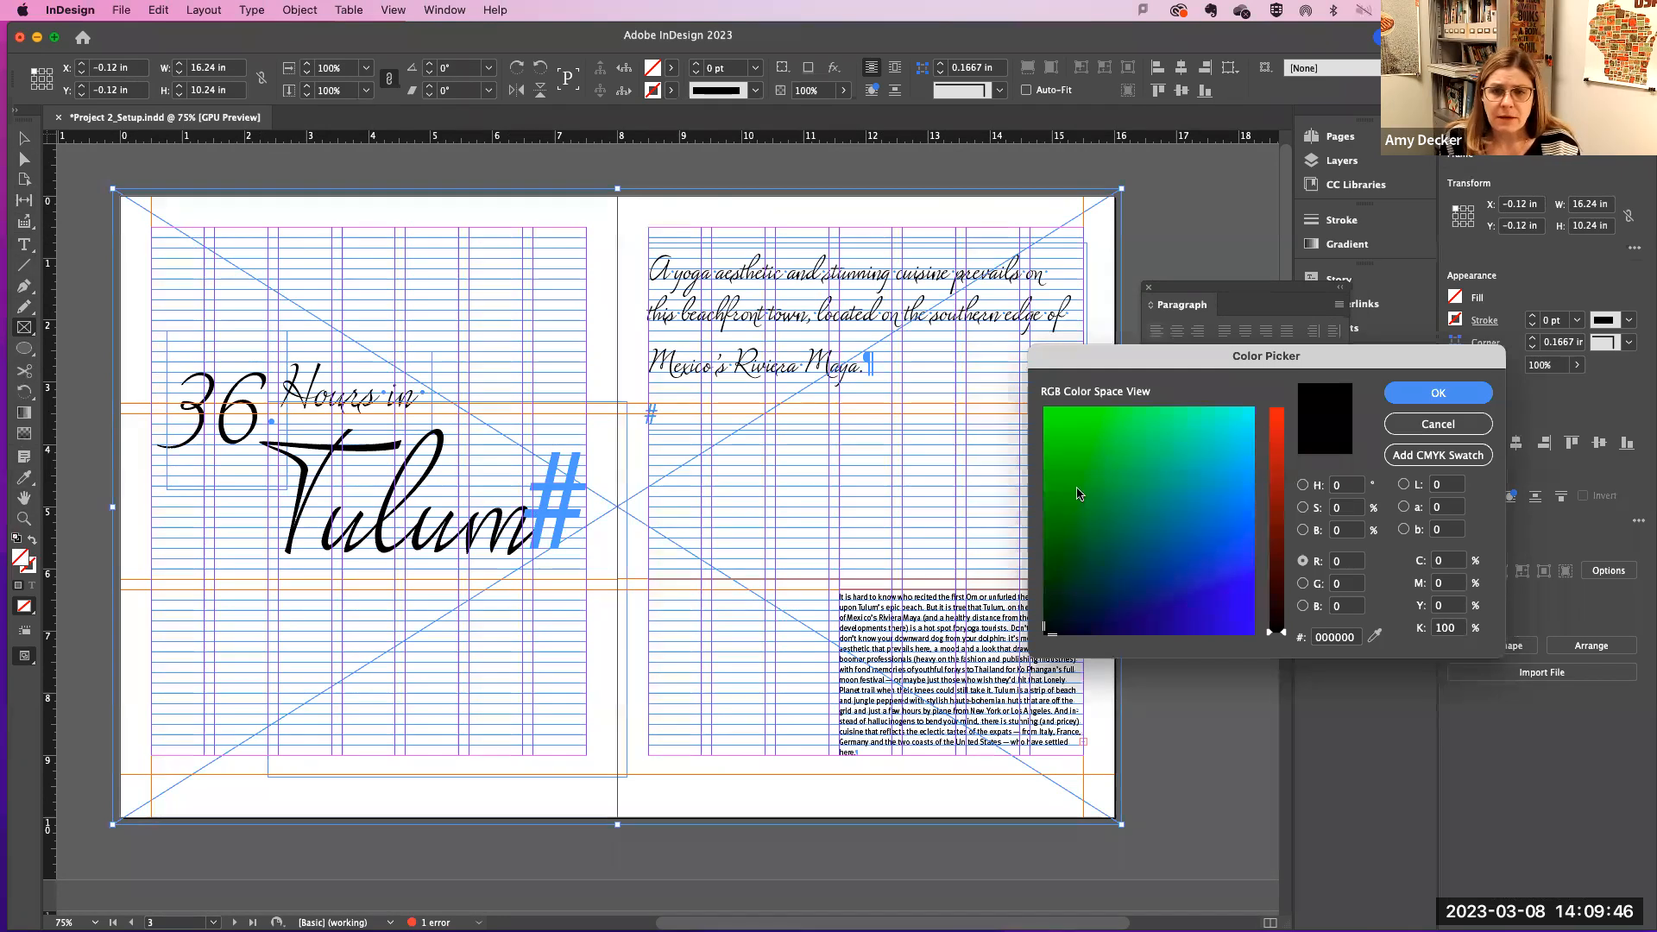
click(1245, 411)
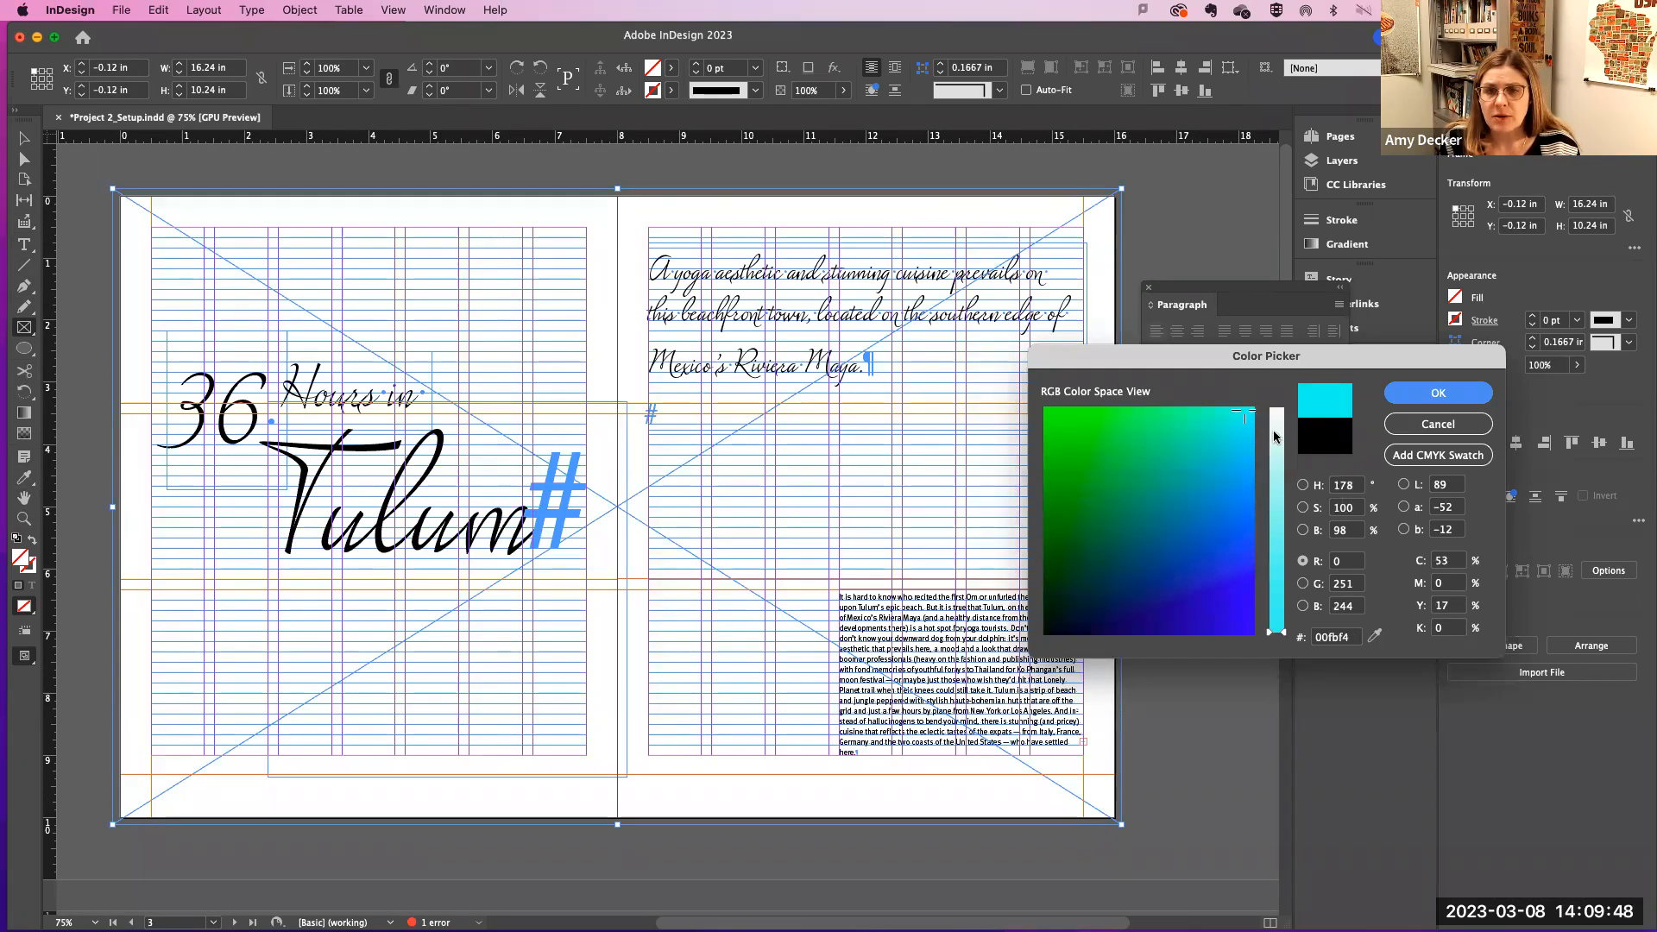
drag(1278, 436, 1282, 469)
click(1438, 393)
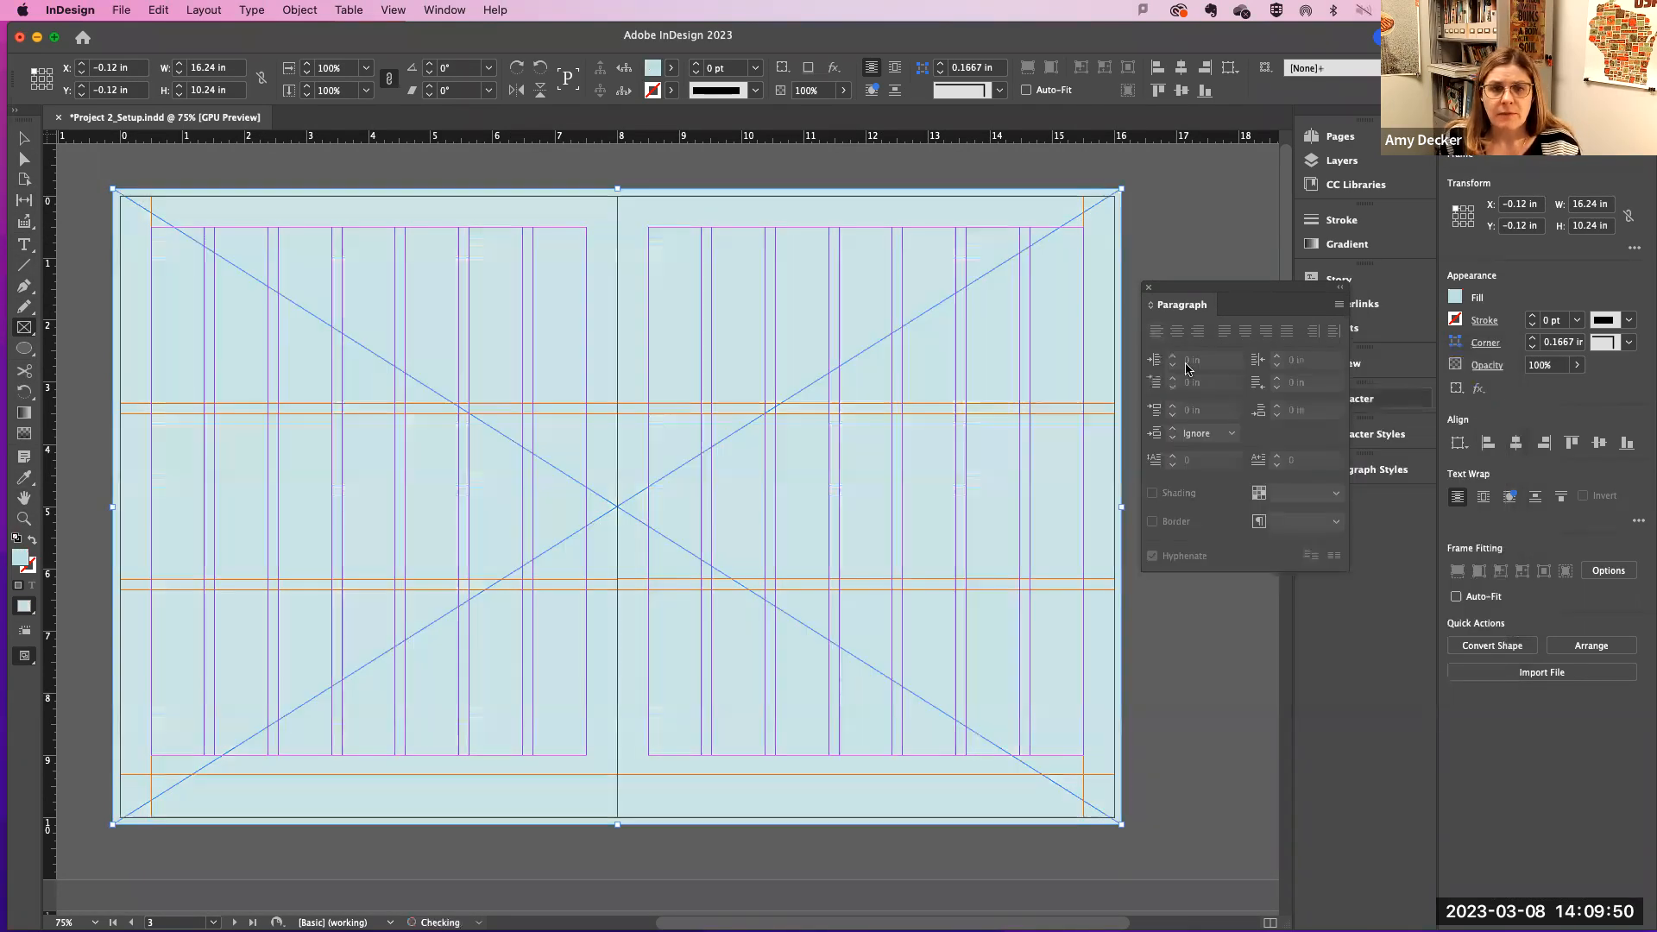
Step: Send the pale blue background frame behind all the text on the spread
click(309, 9)
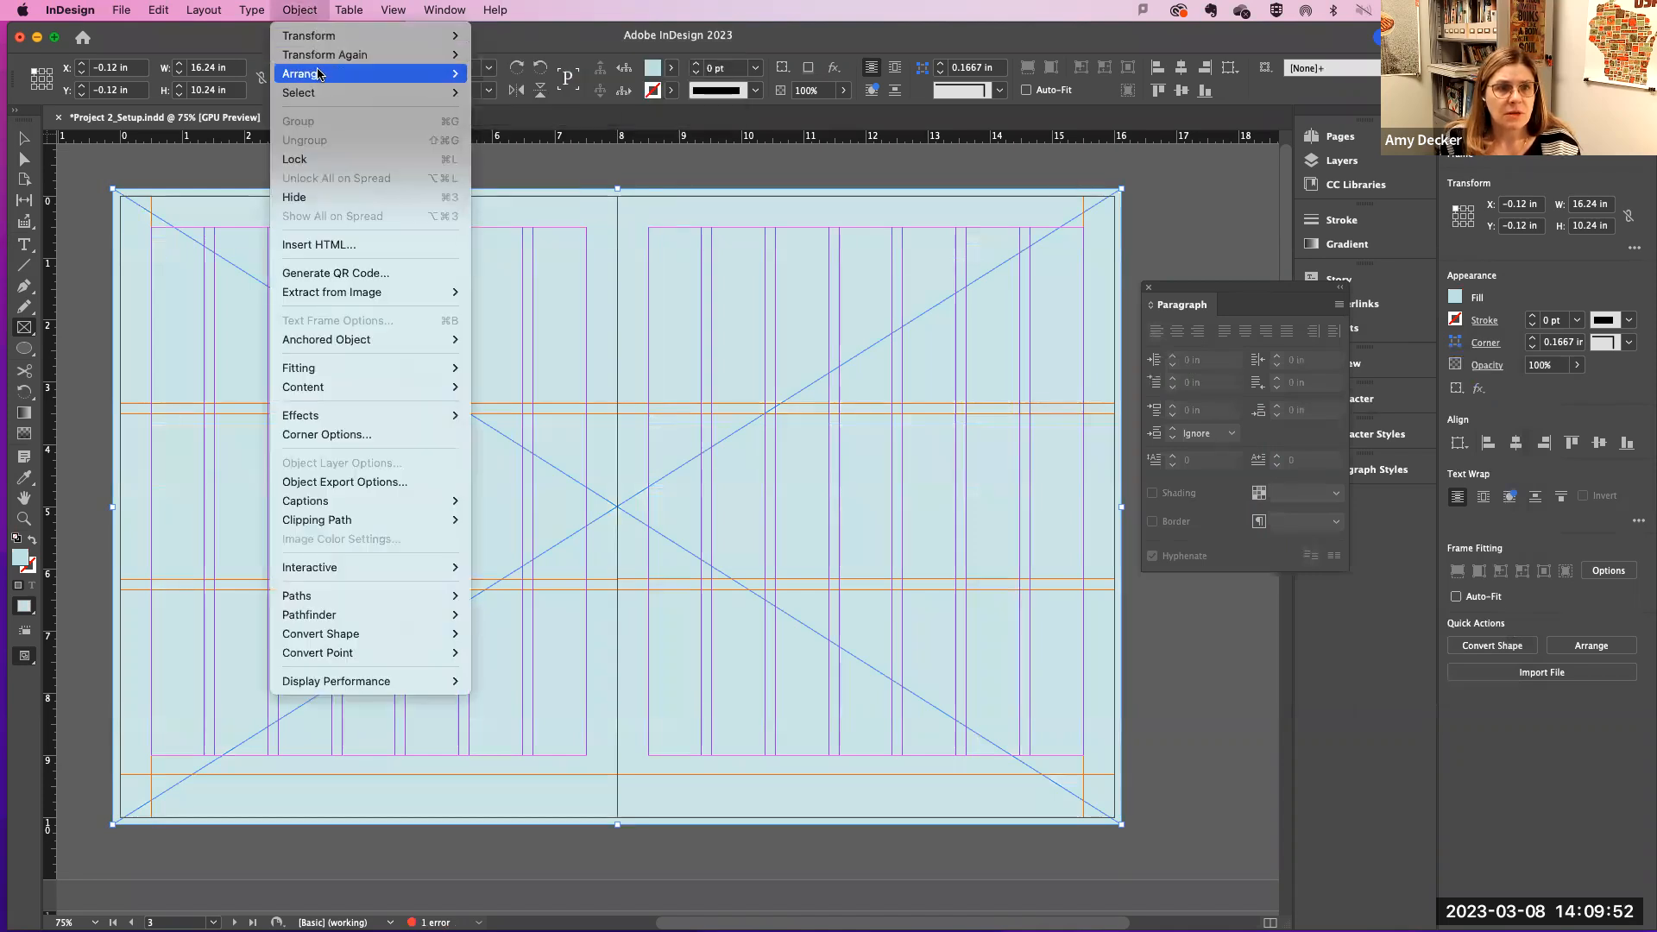
mouse_move(362, 73)
click(501, 132)
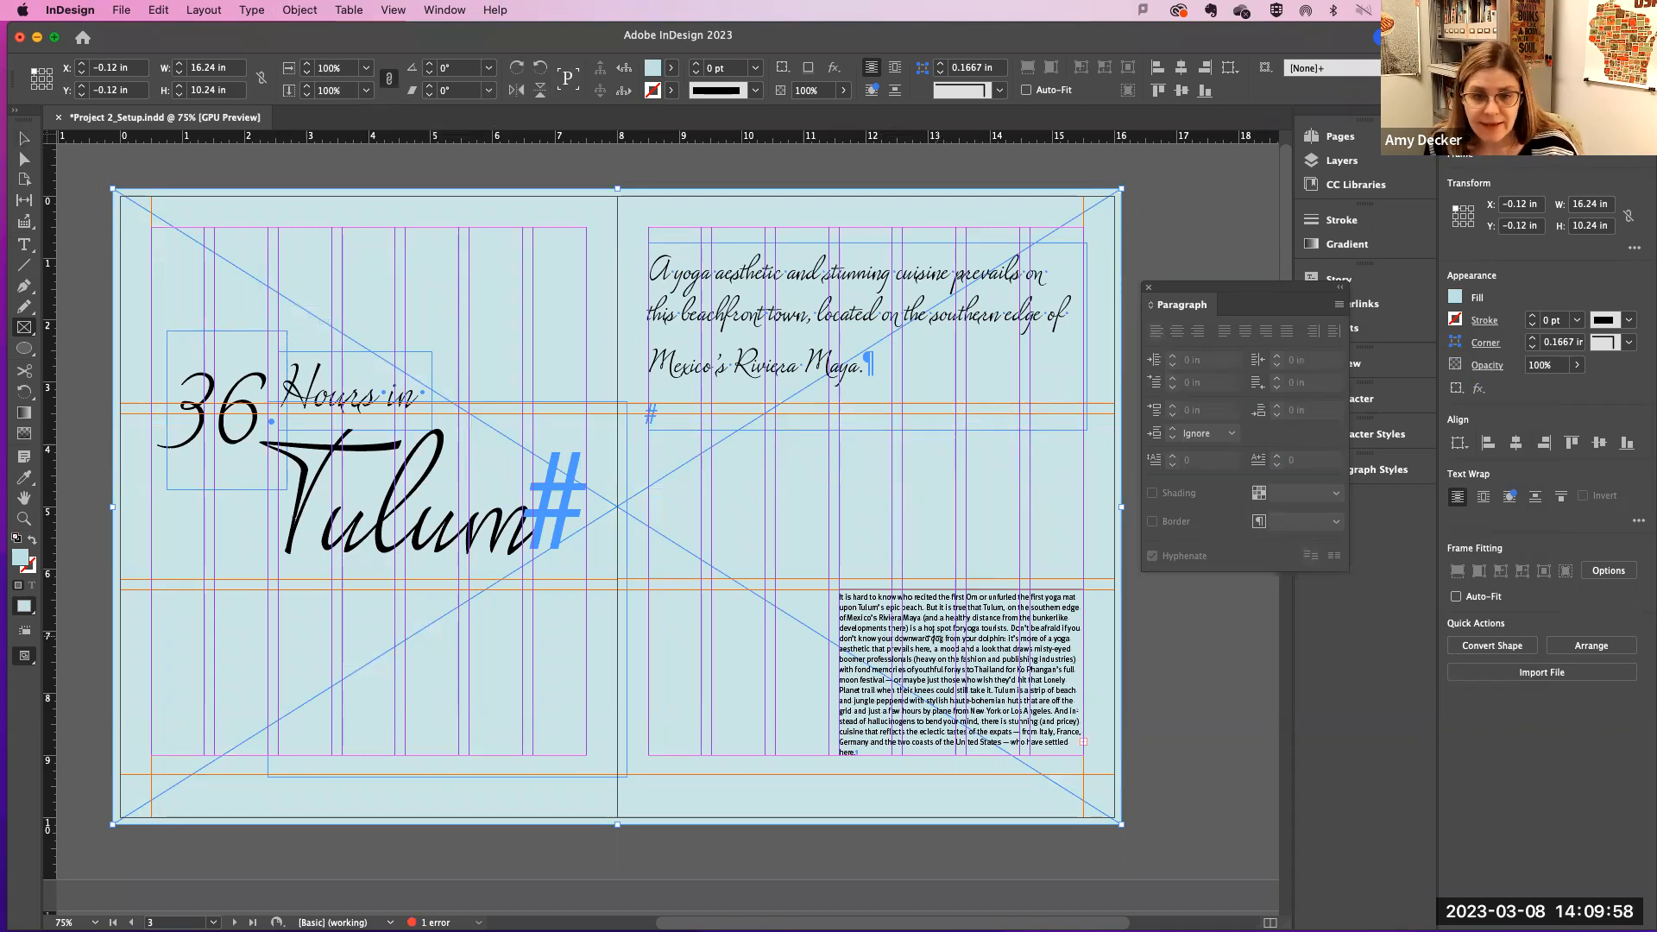
Step: Dismiss the Evernote helper request and set tracking to -10 on the article copy's ending, from the dash before "from Italy" through "here."
key(super+equal)
key(super+equal)
key(super+equal)
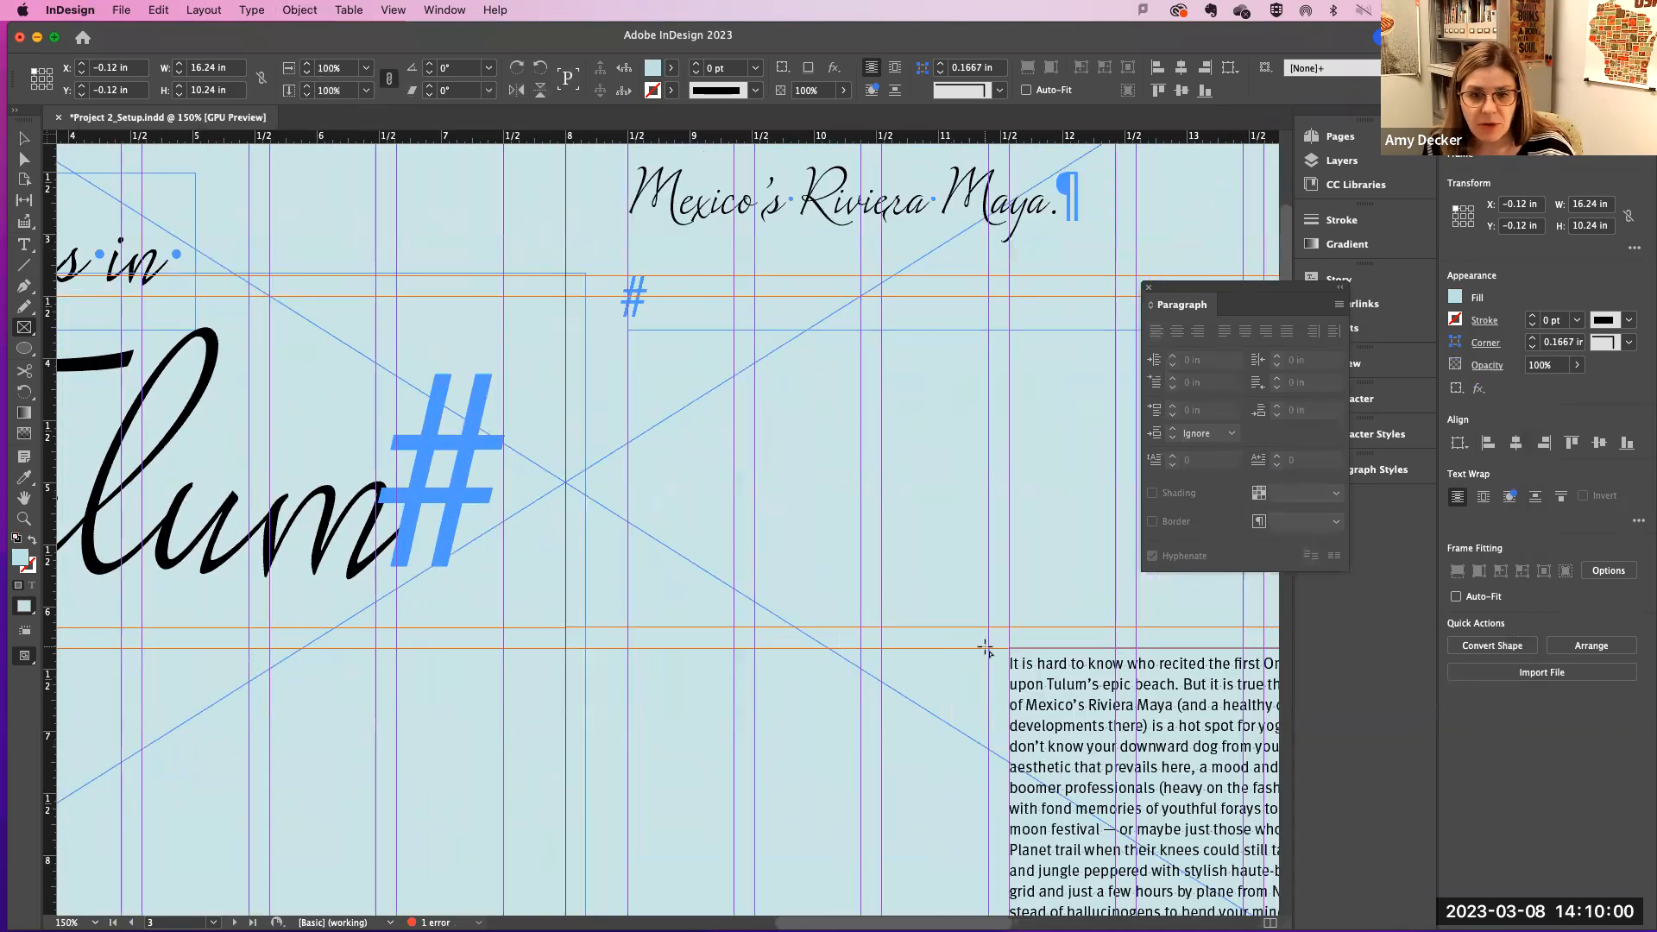
drag(982, 644, 409, 361)
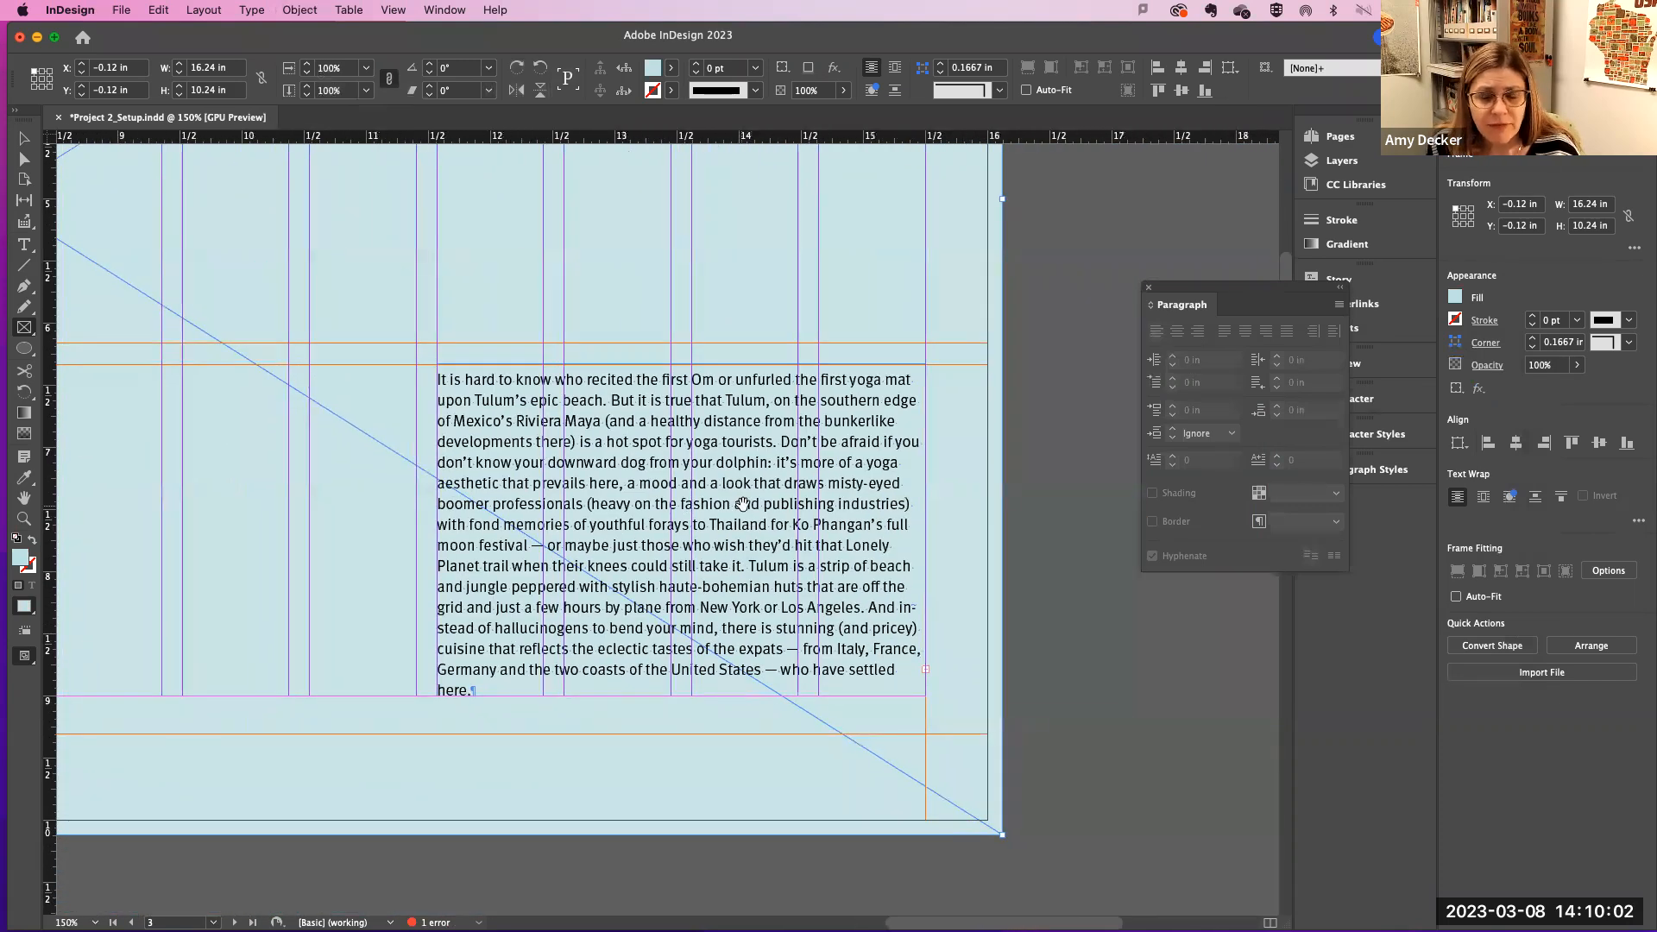
click(24, 245)
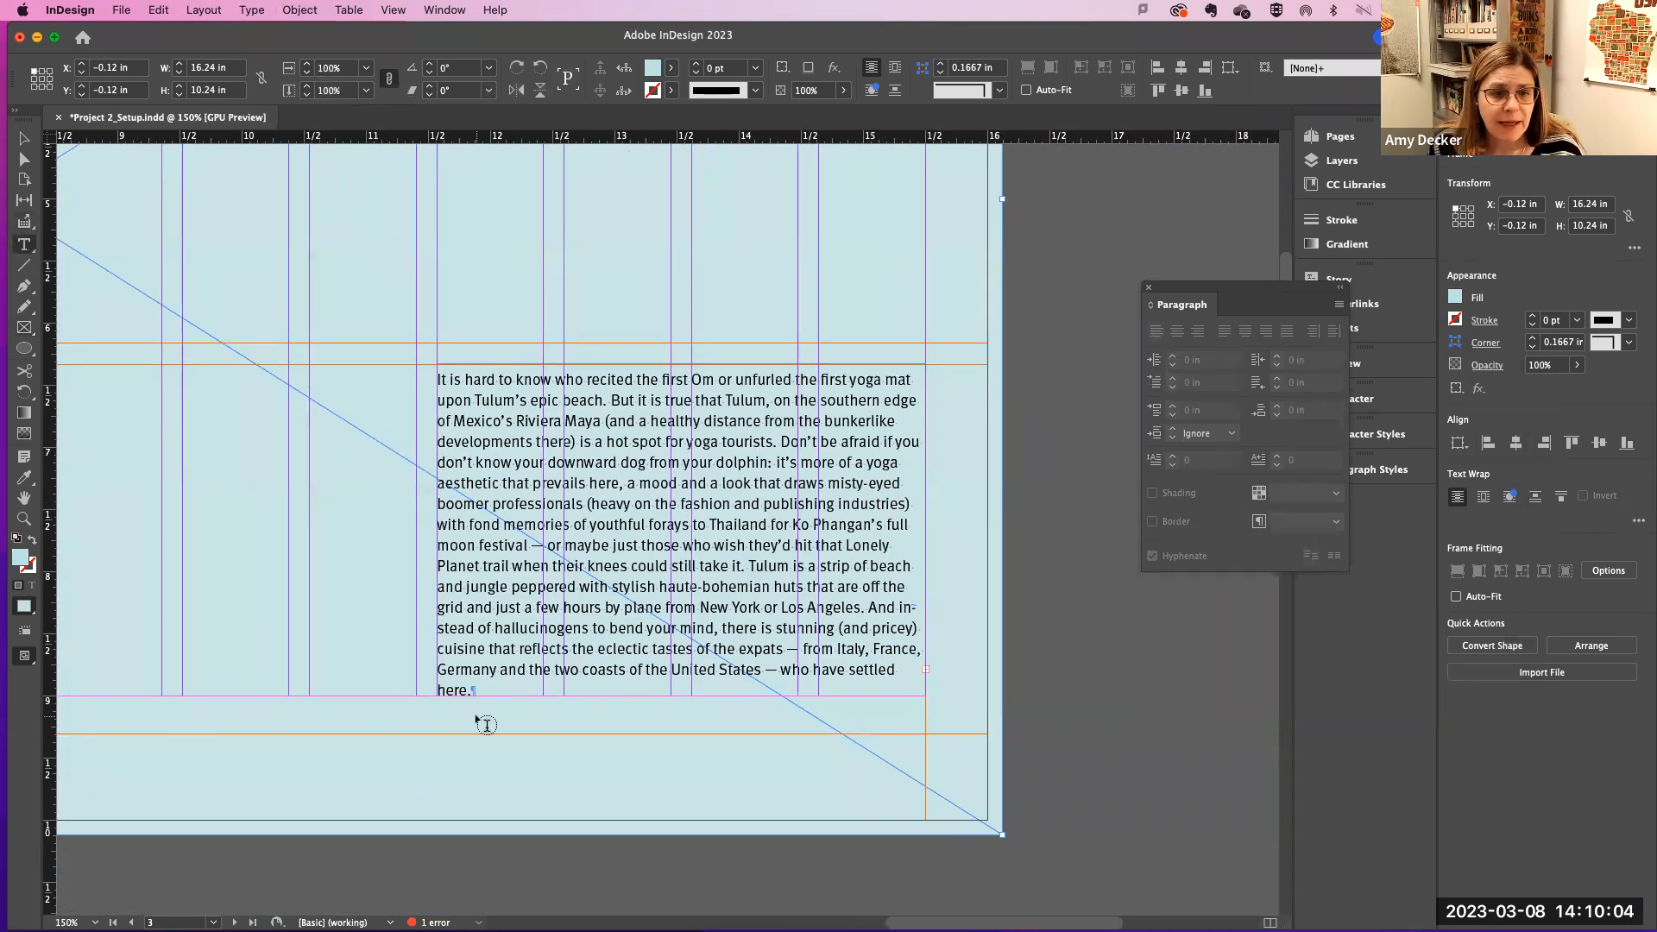
drag(472, 690, 431, 689)
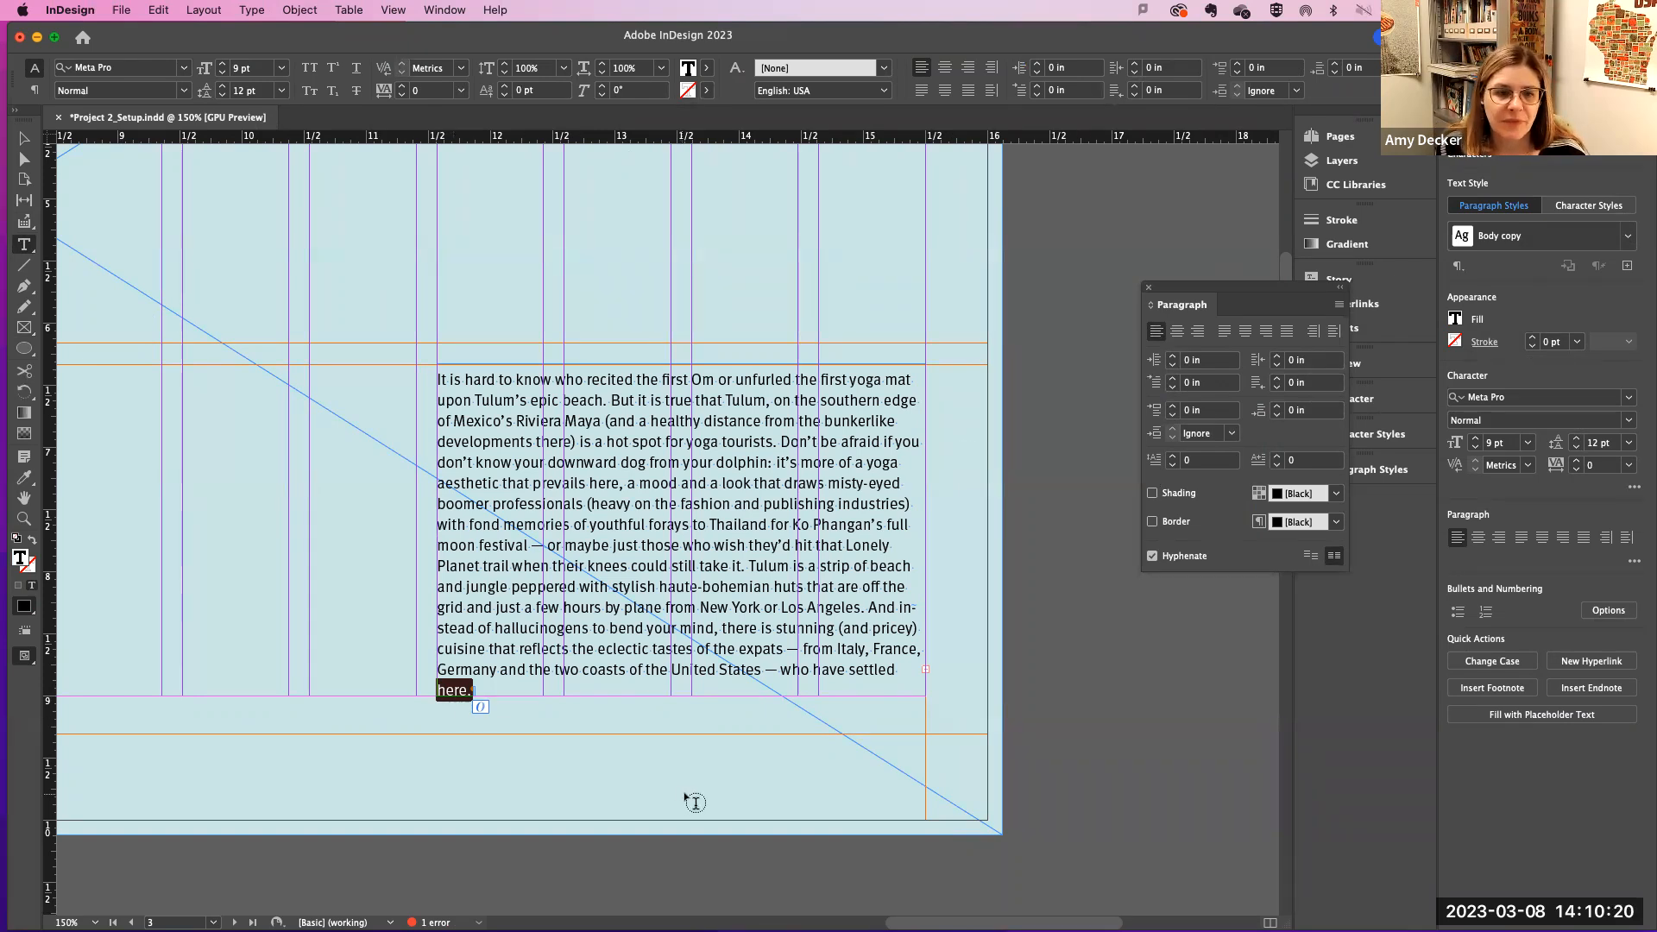
scroll(687, 799, down, 1)
scroll(686, 798, down, 1)
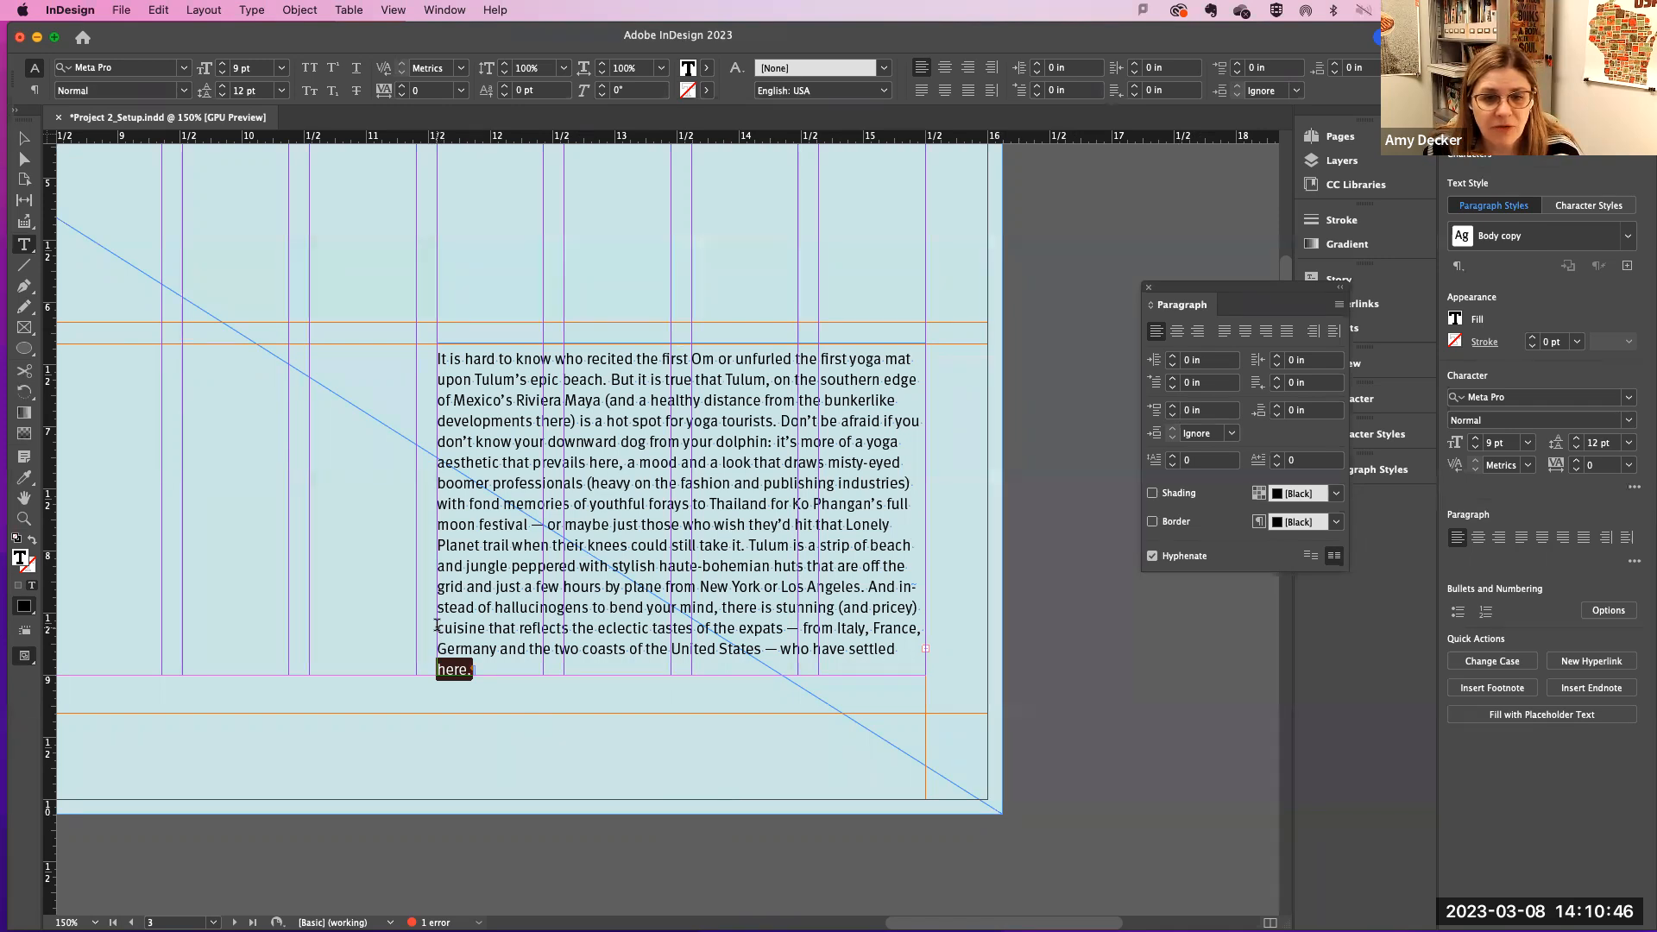
drag(783, 623, 464, 683)
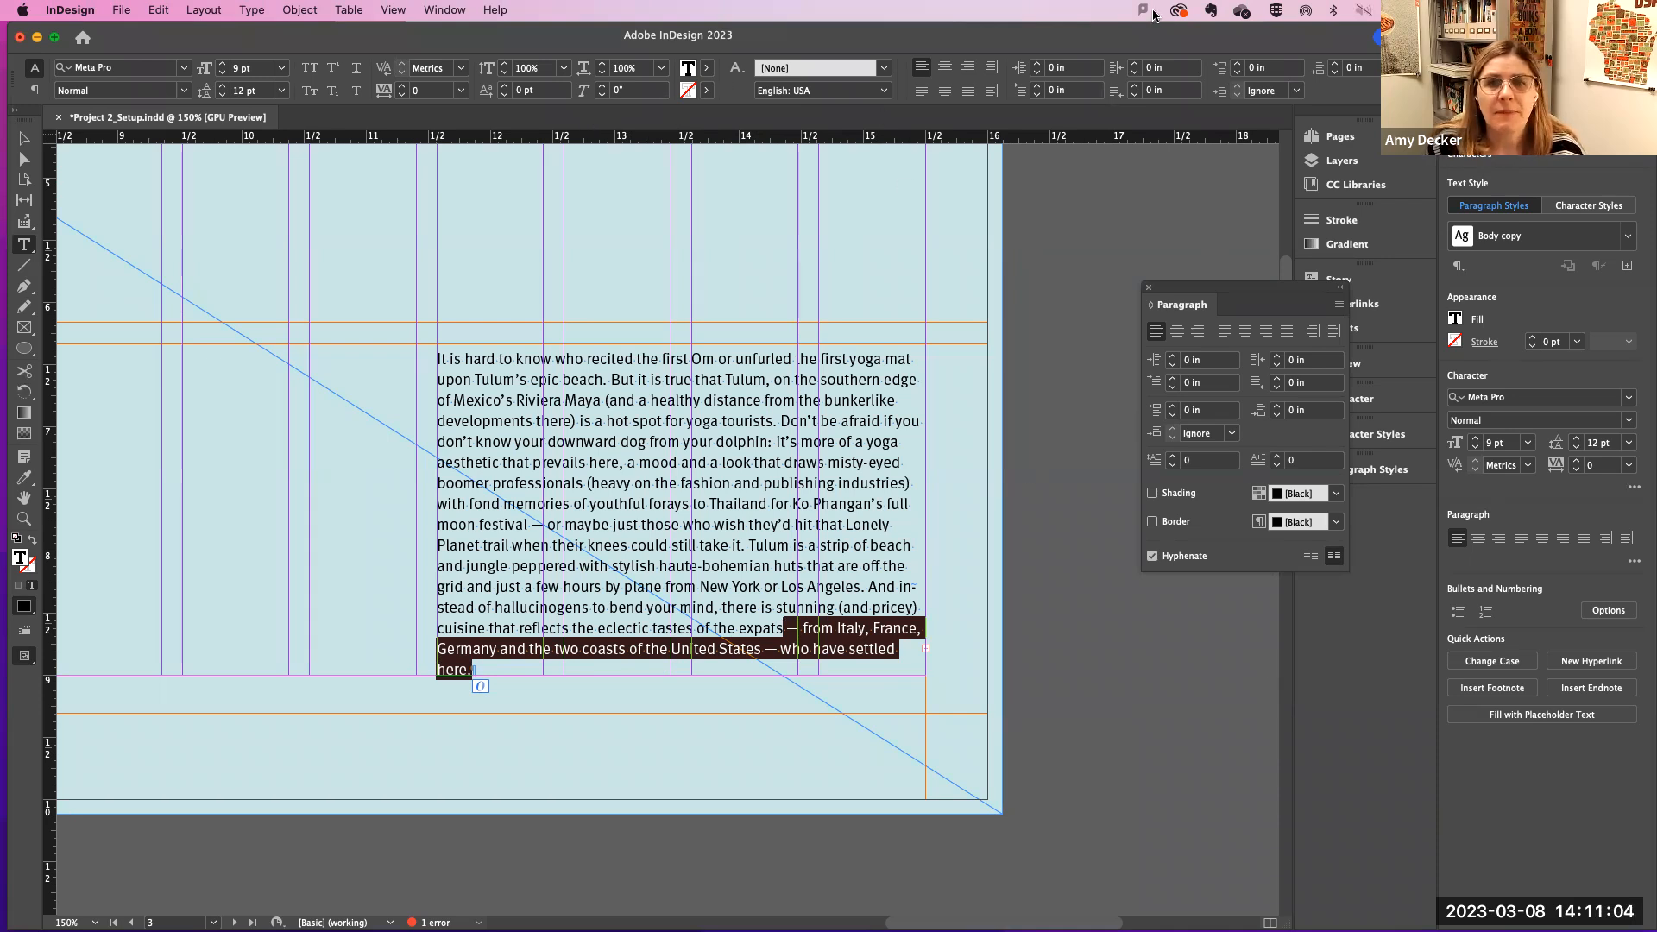
drag(1339, 34, 1332, 58)
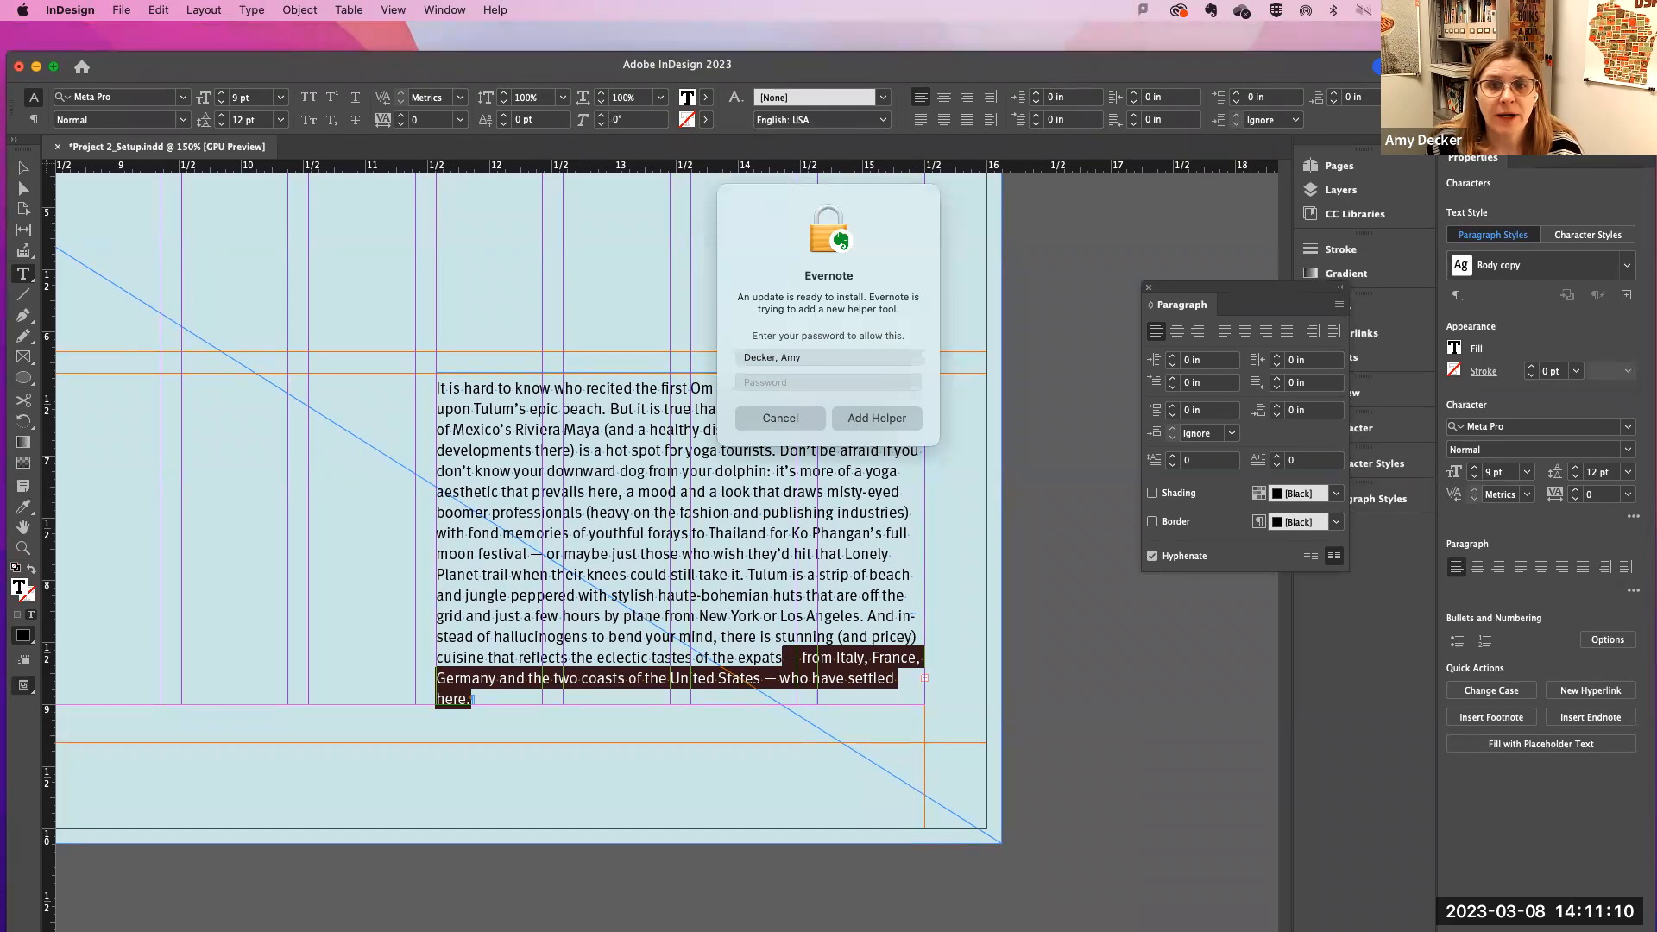
click(780, 418)
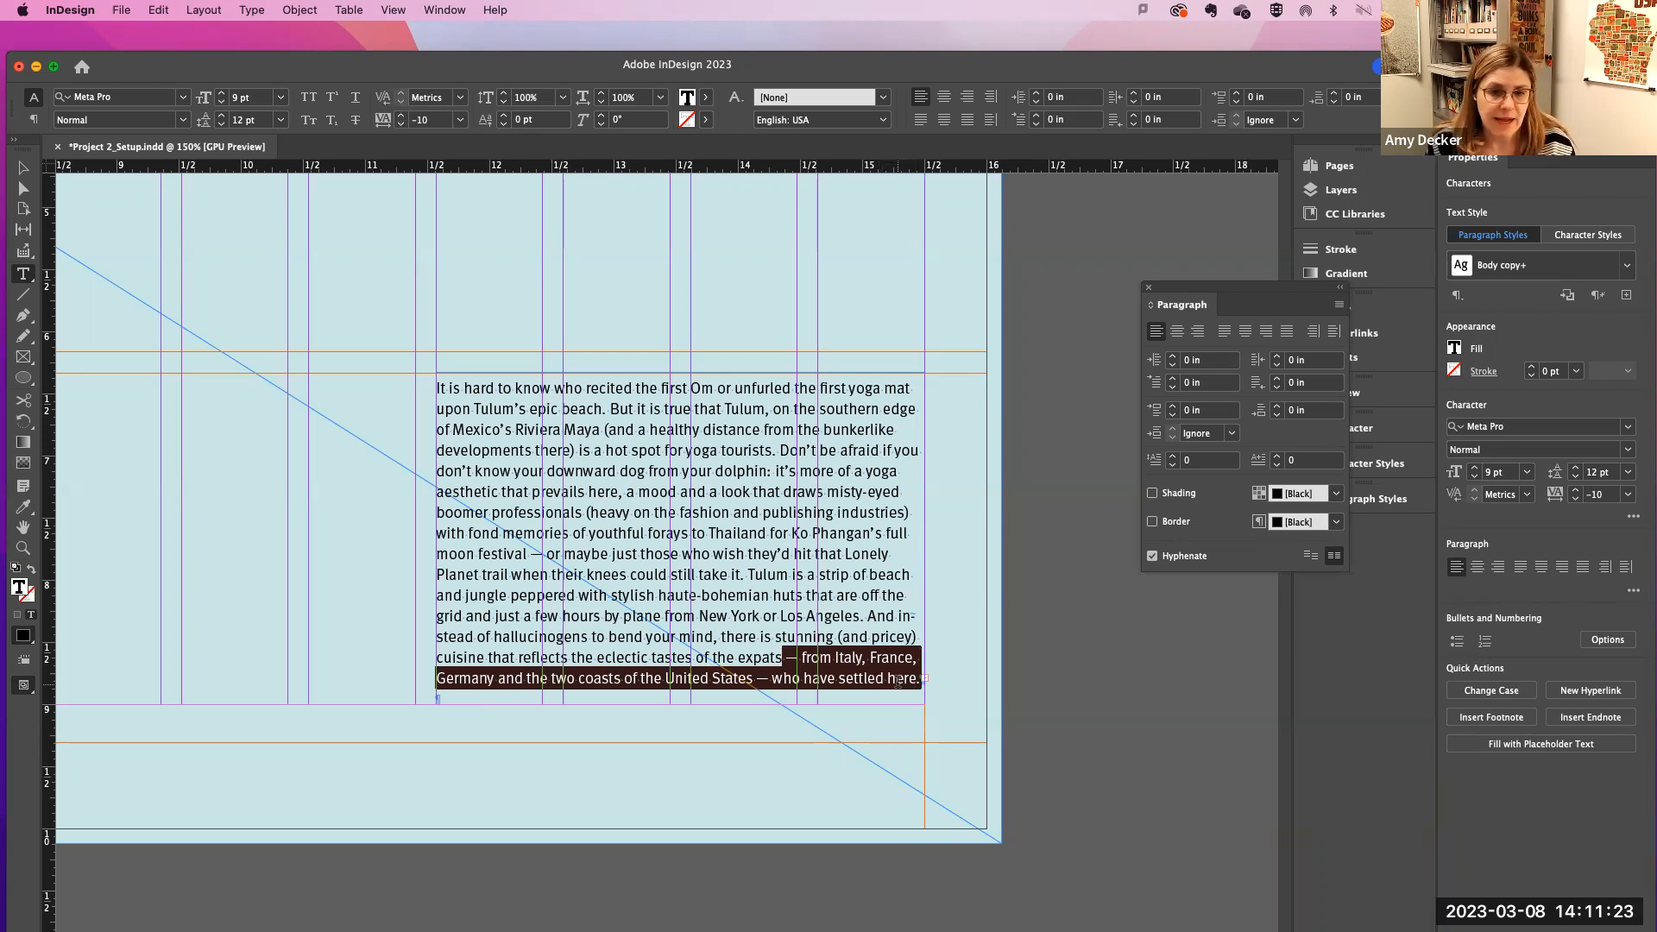
click(24, 168)
click(240, 274)
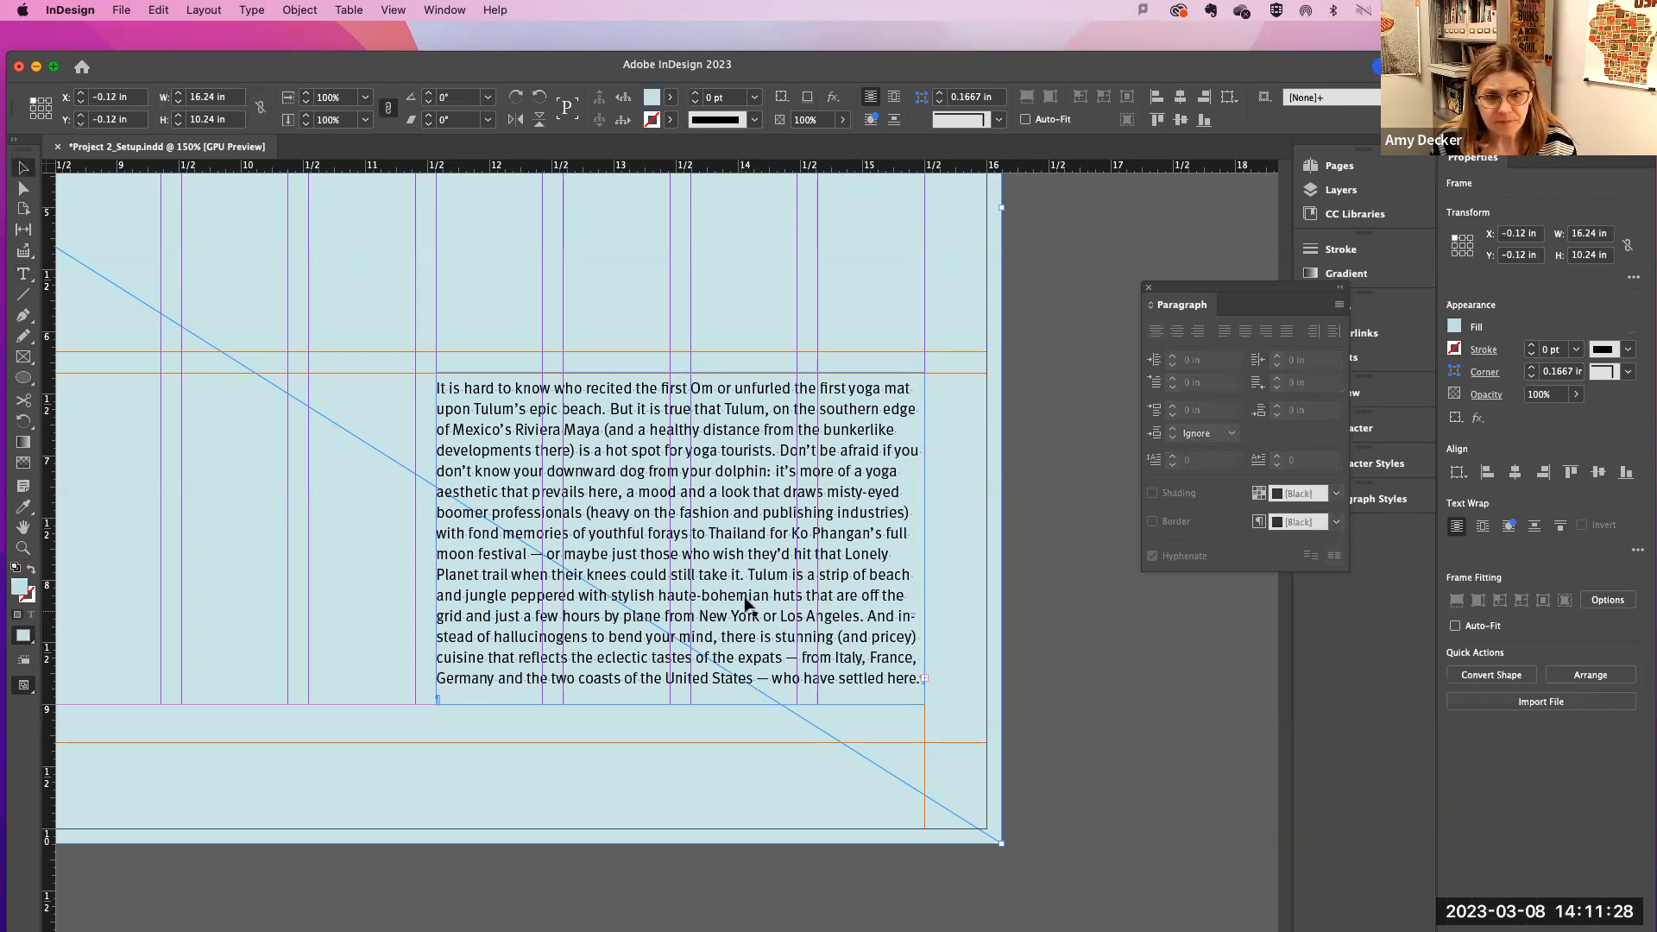
Step: Load the overset text from the article copy's text frame for placing
click(764, 571)
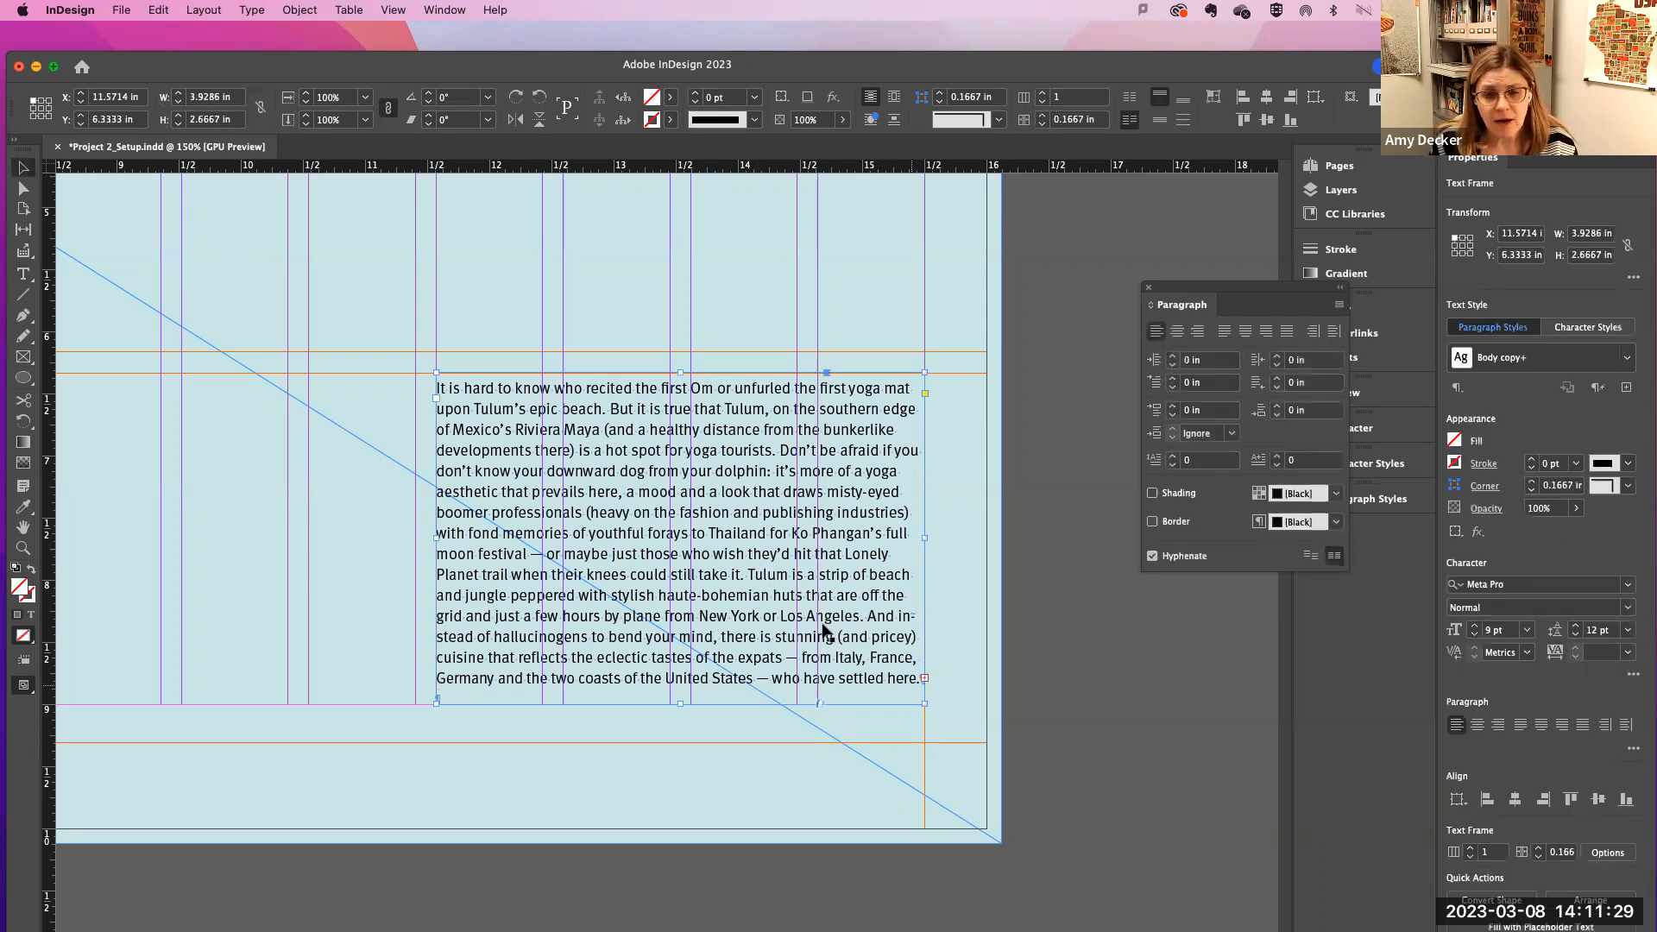
click(923, 679)
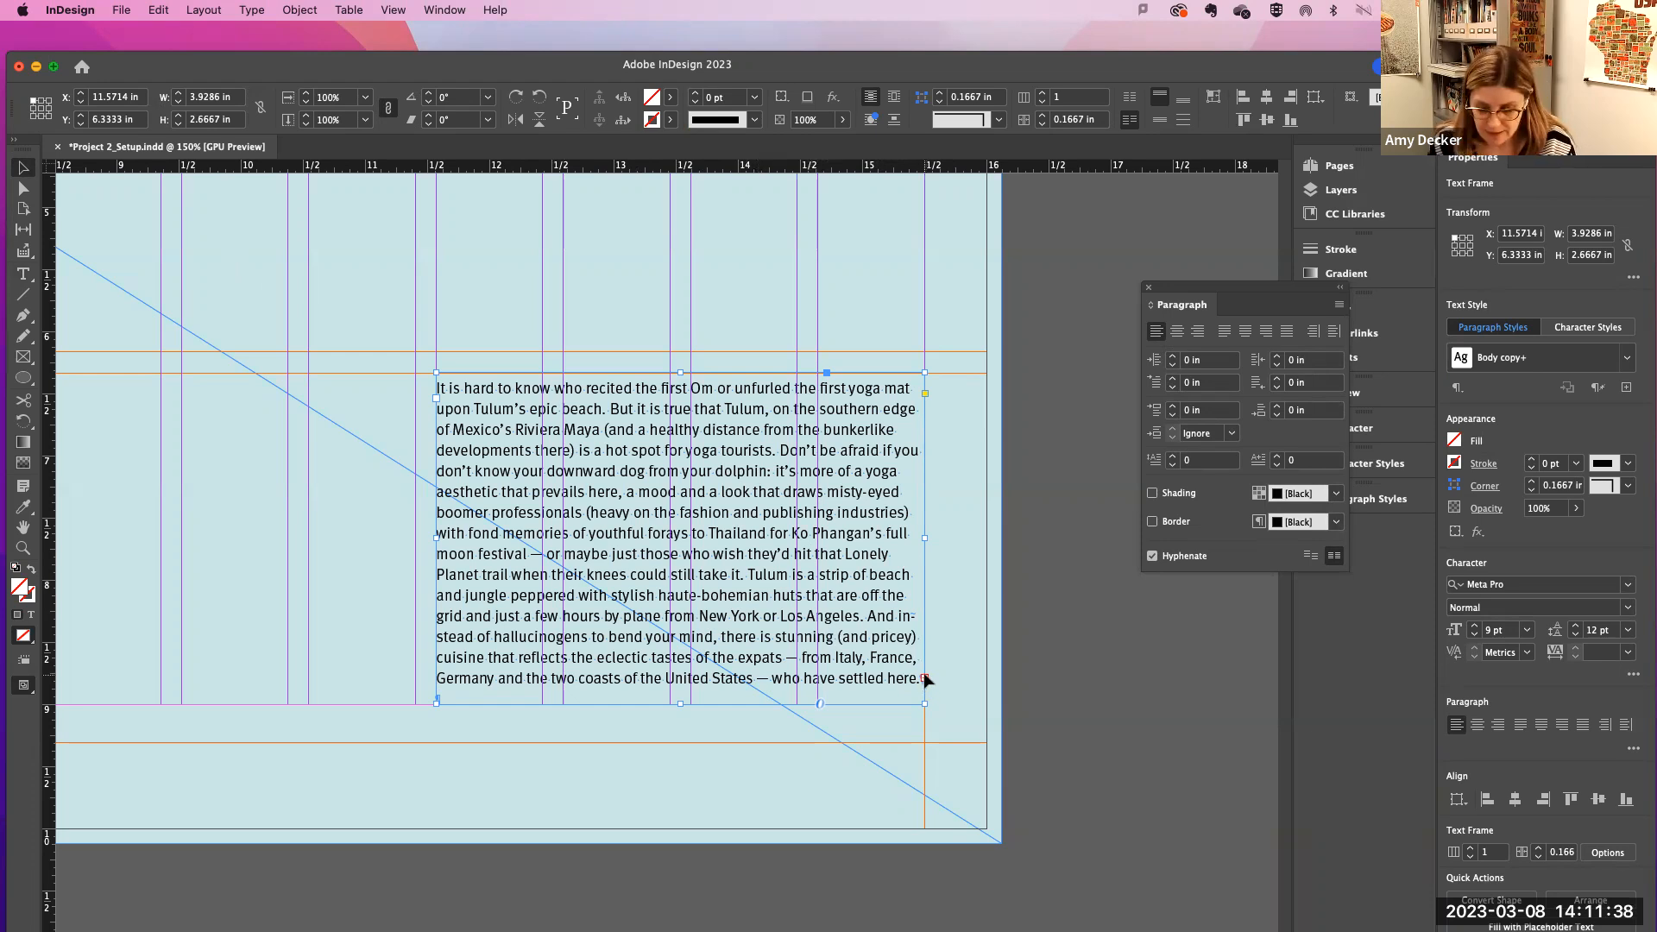
key(super+minus)
key(super+minus)
key(super+minus)
key(super+minus)
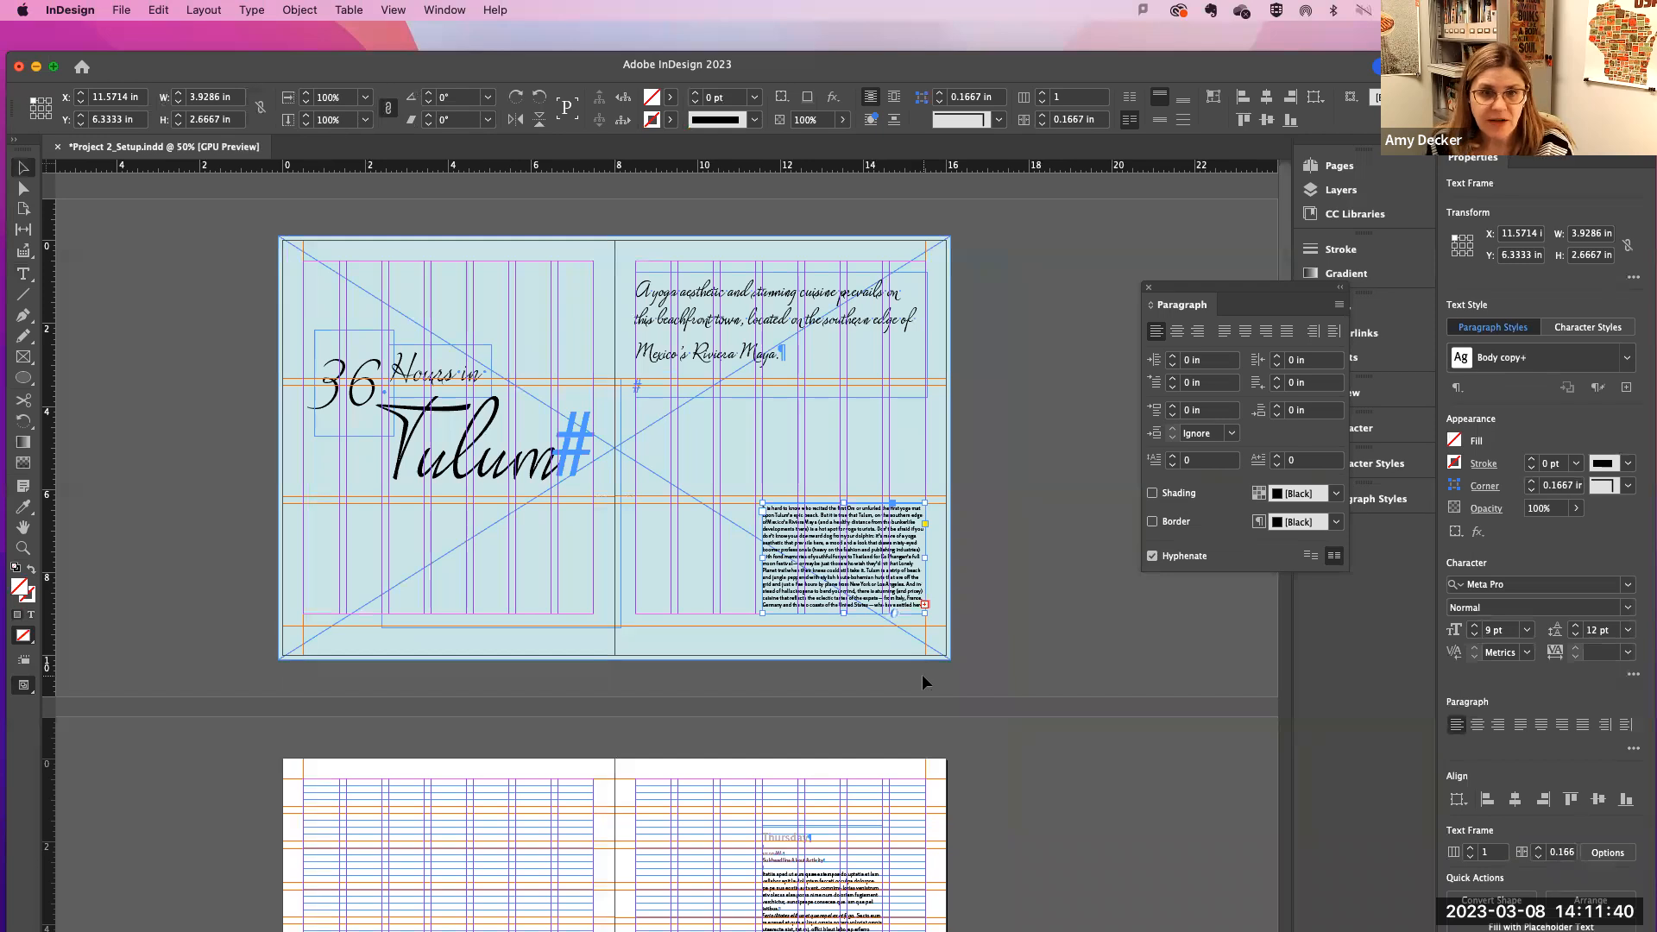
click(925, 605)
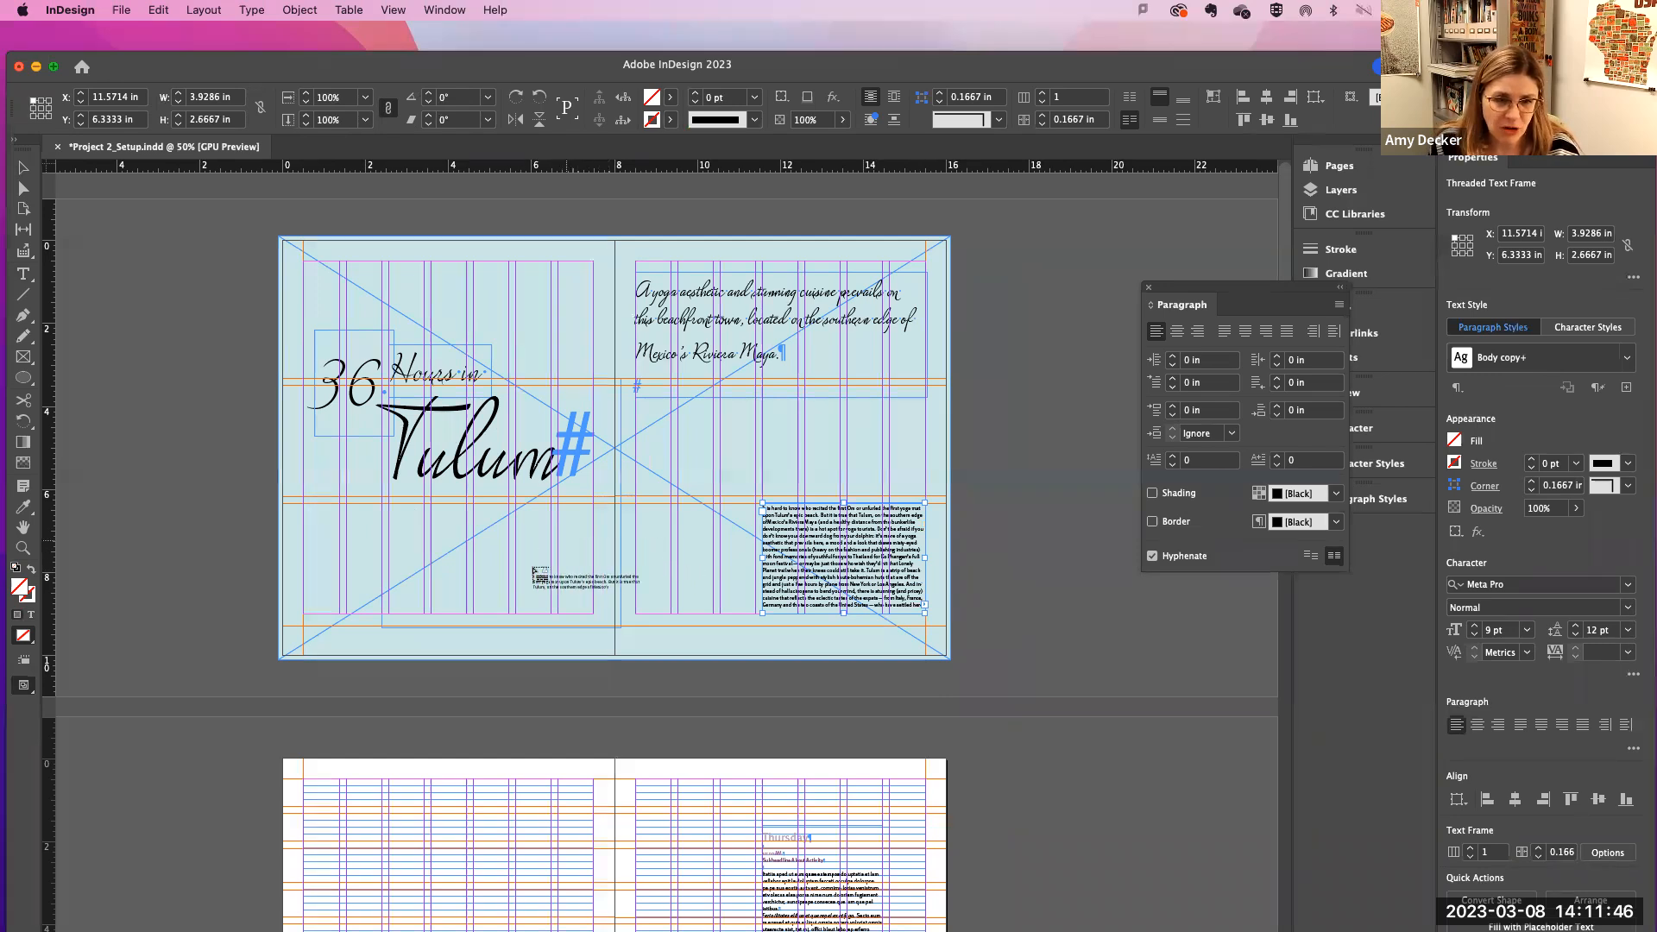
Step: Flow the loaded text into a new threaded frame on page 4 at X 0.5 in, Y about 1.33 in, about 2.89 by 6.27 in
scroll(488, 742, down, 3)
scroll(492, 738, down, 5)
scroll(509, 740, left, 2)
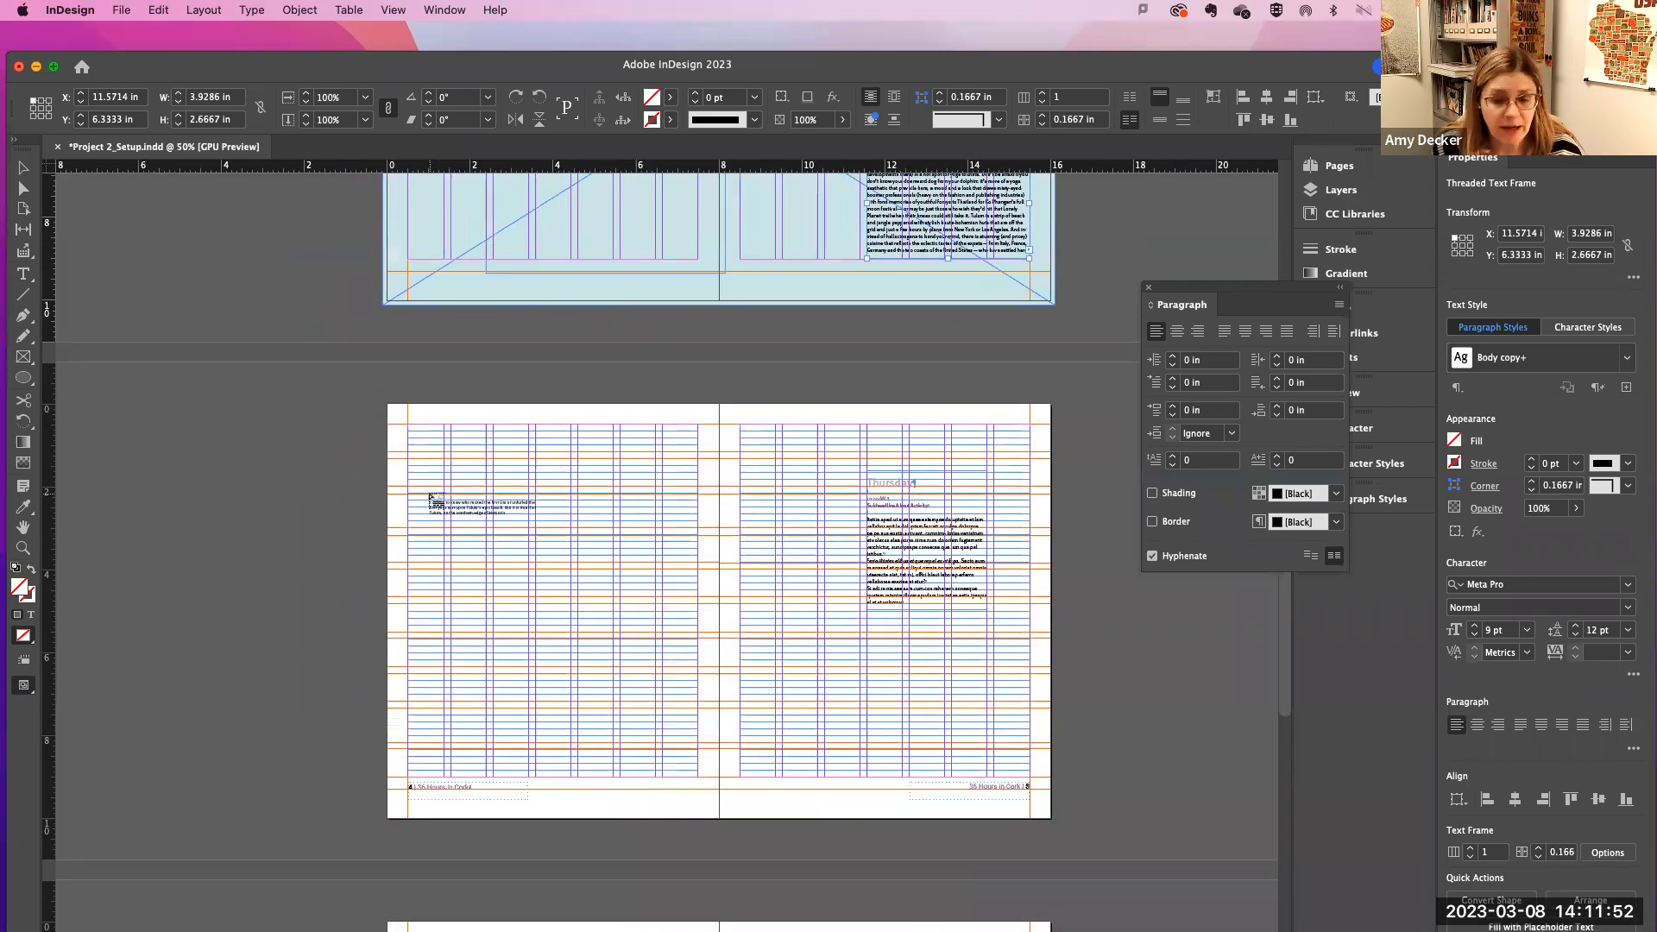
key(super+1)
scroll(436, 502, left, 10)
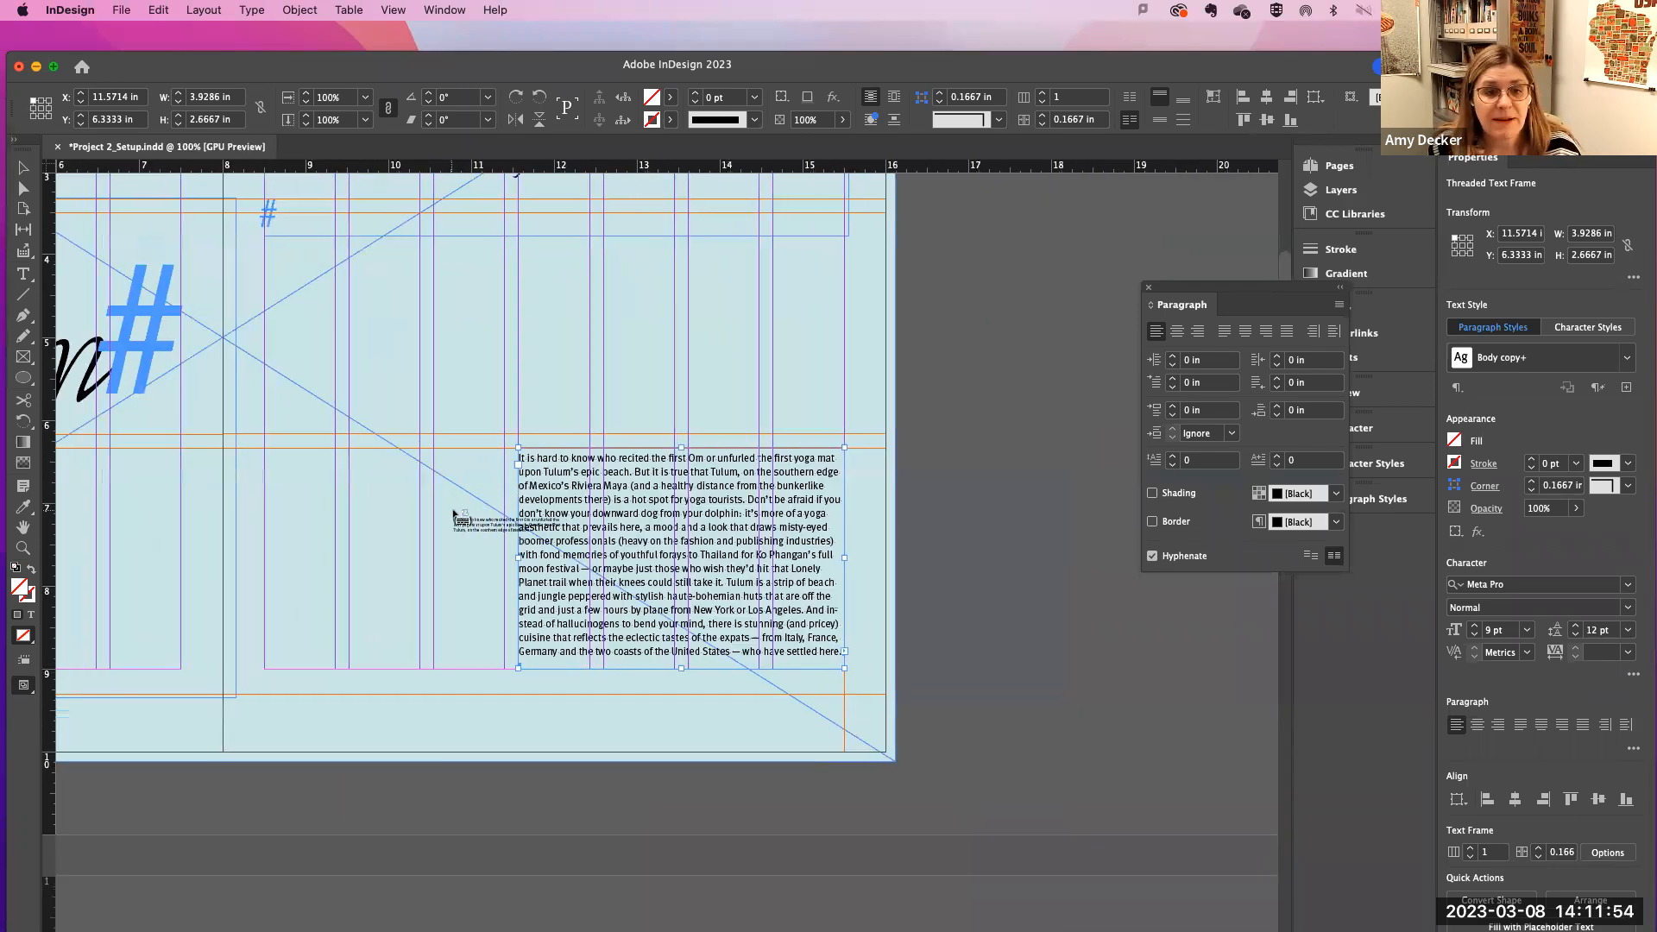
scroll(467, 514, down, 5)
scroll(466, 513, down, 3)
scroll(462, 513, right, 1)
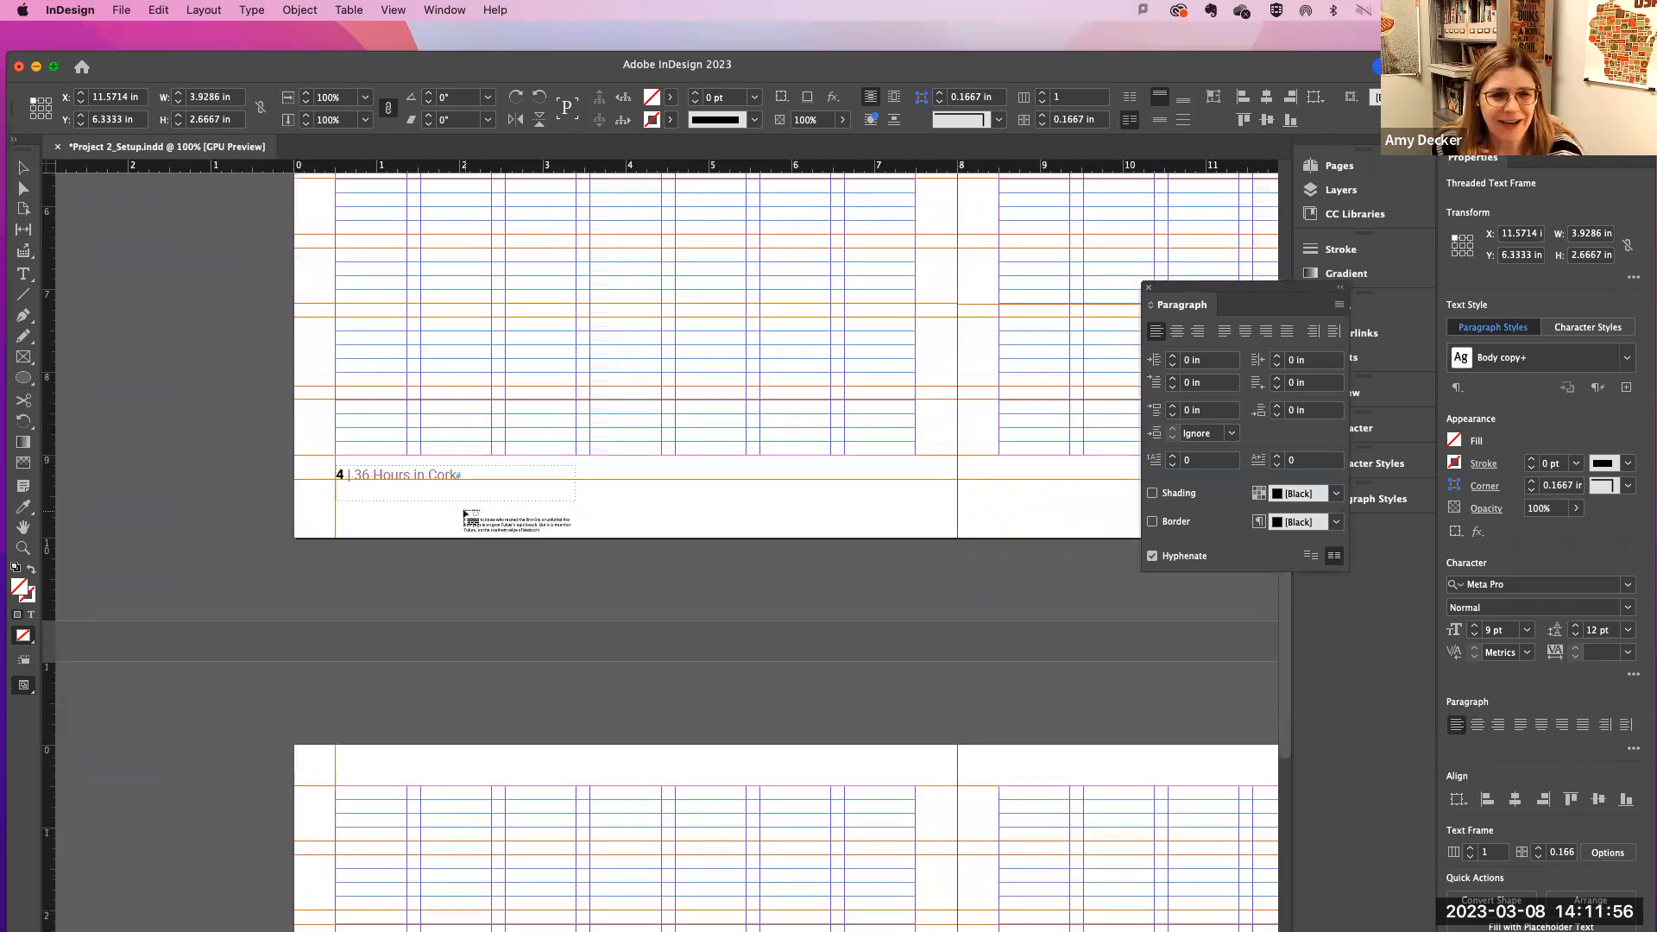
scroll(456, 513, down, 1)
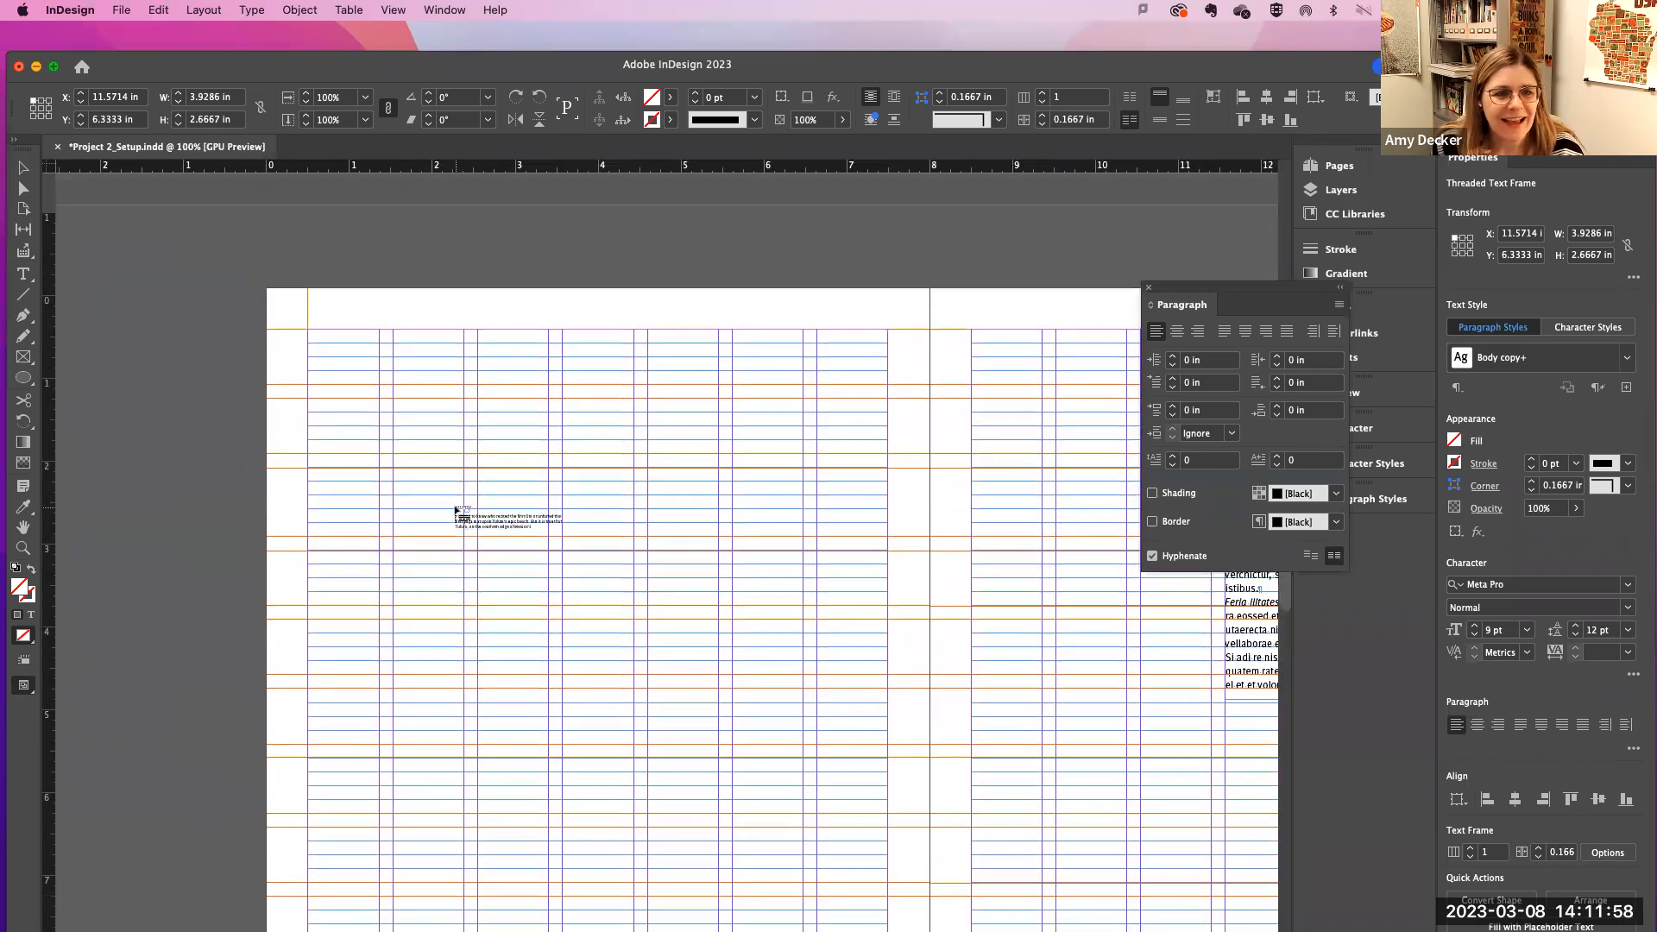
drag(309, 393, 547, 911)
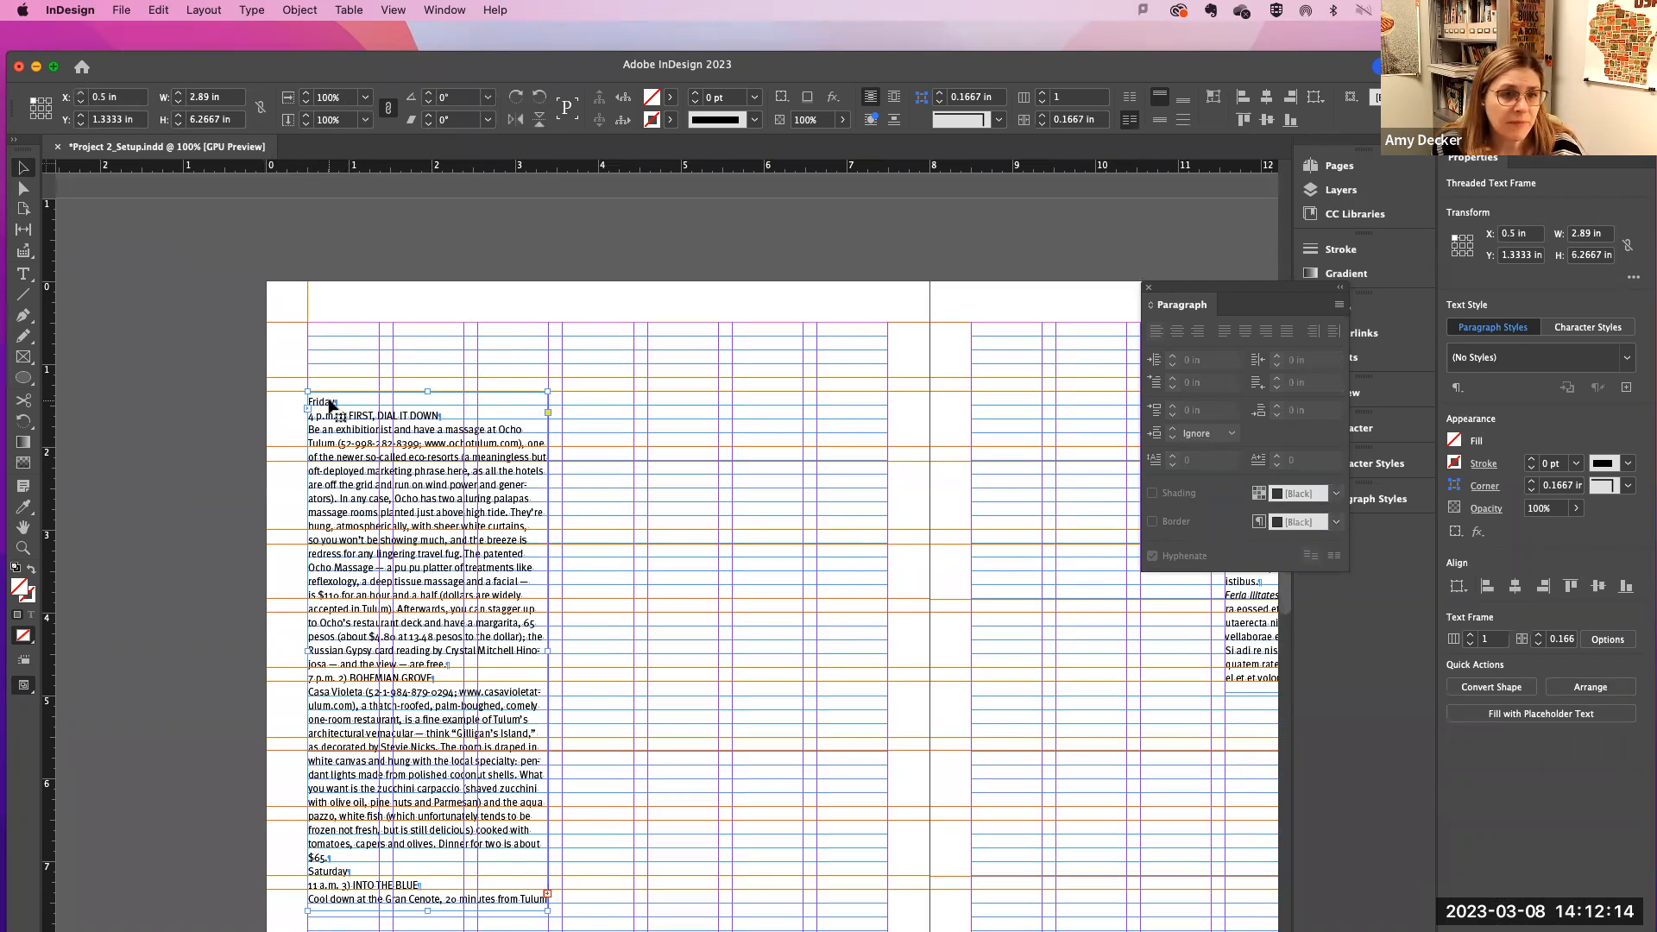
Step: Shorten the threaded text frame on page 4 to about 5.75 in high so that it ends before the "Saturday" heading
click(135, 286)
scroll(562, 417, down, 5)
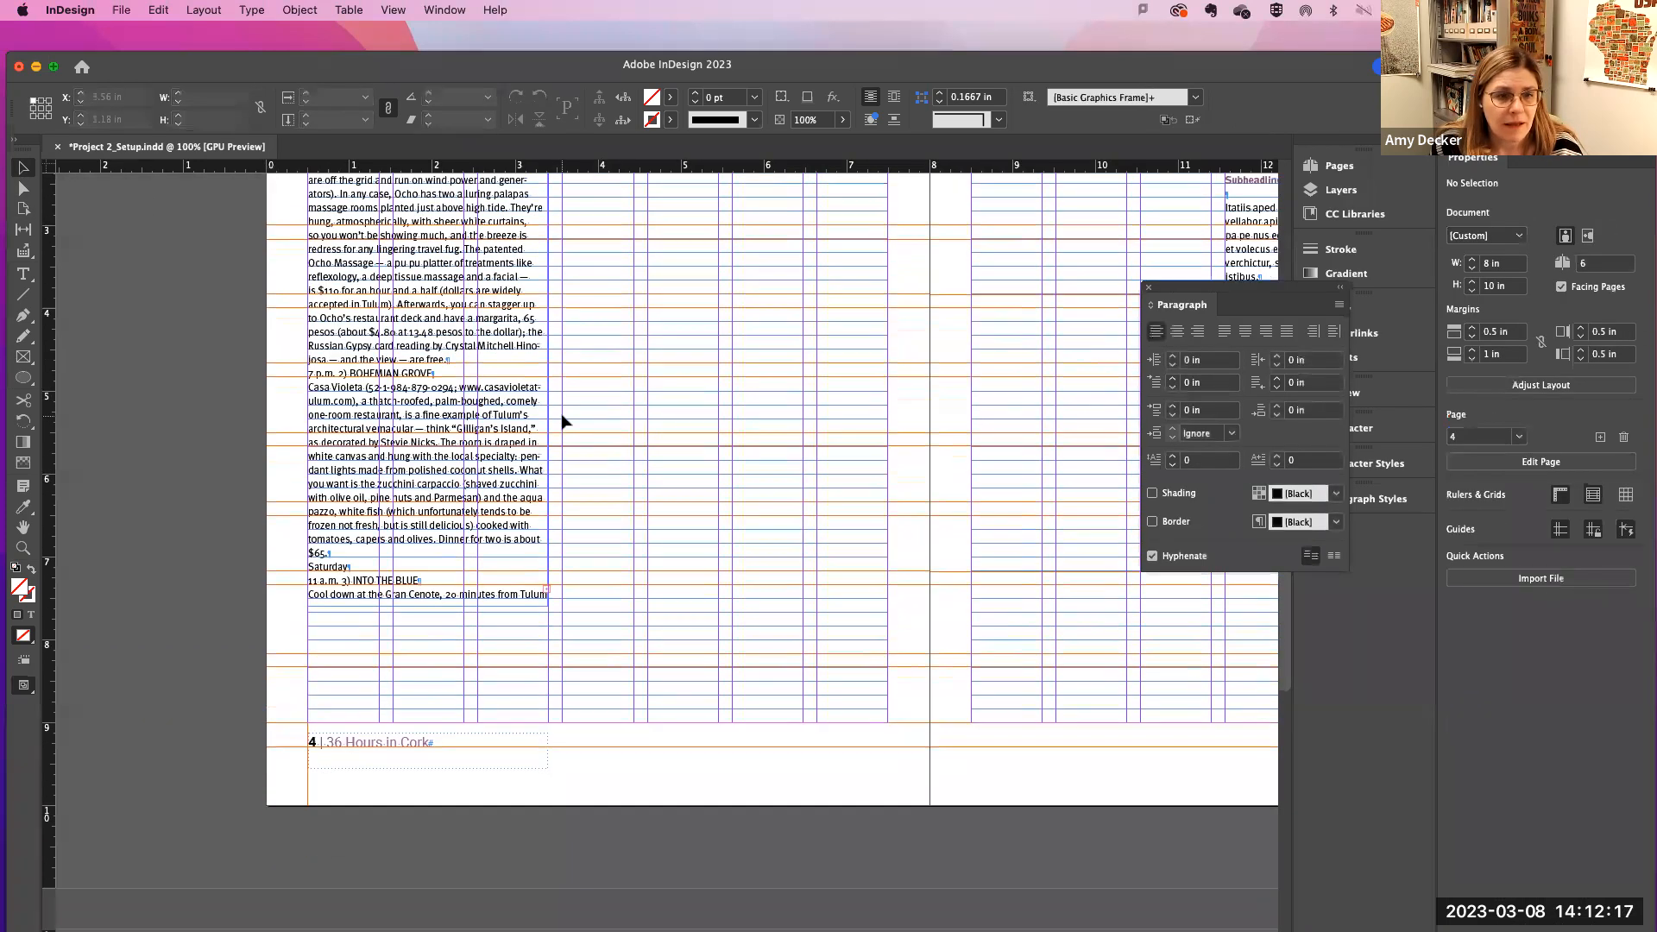
click(342, 574)
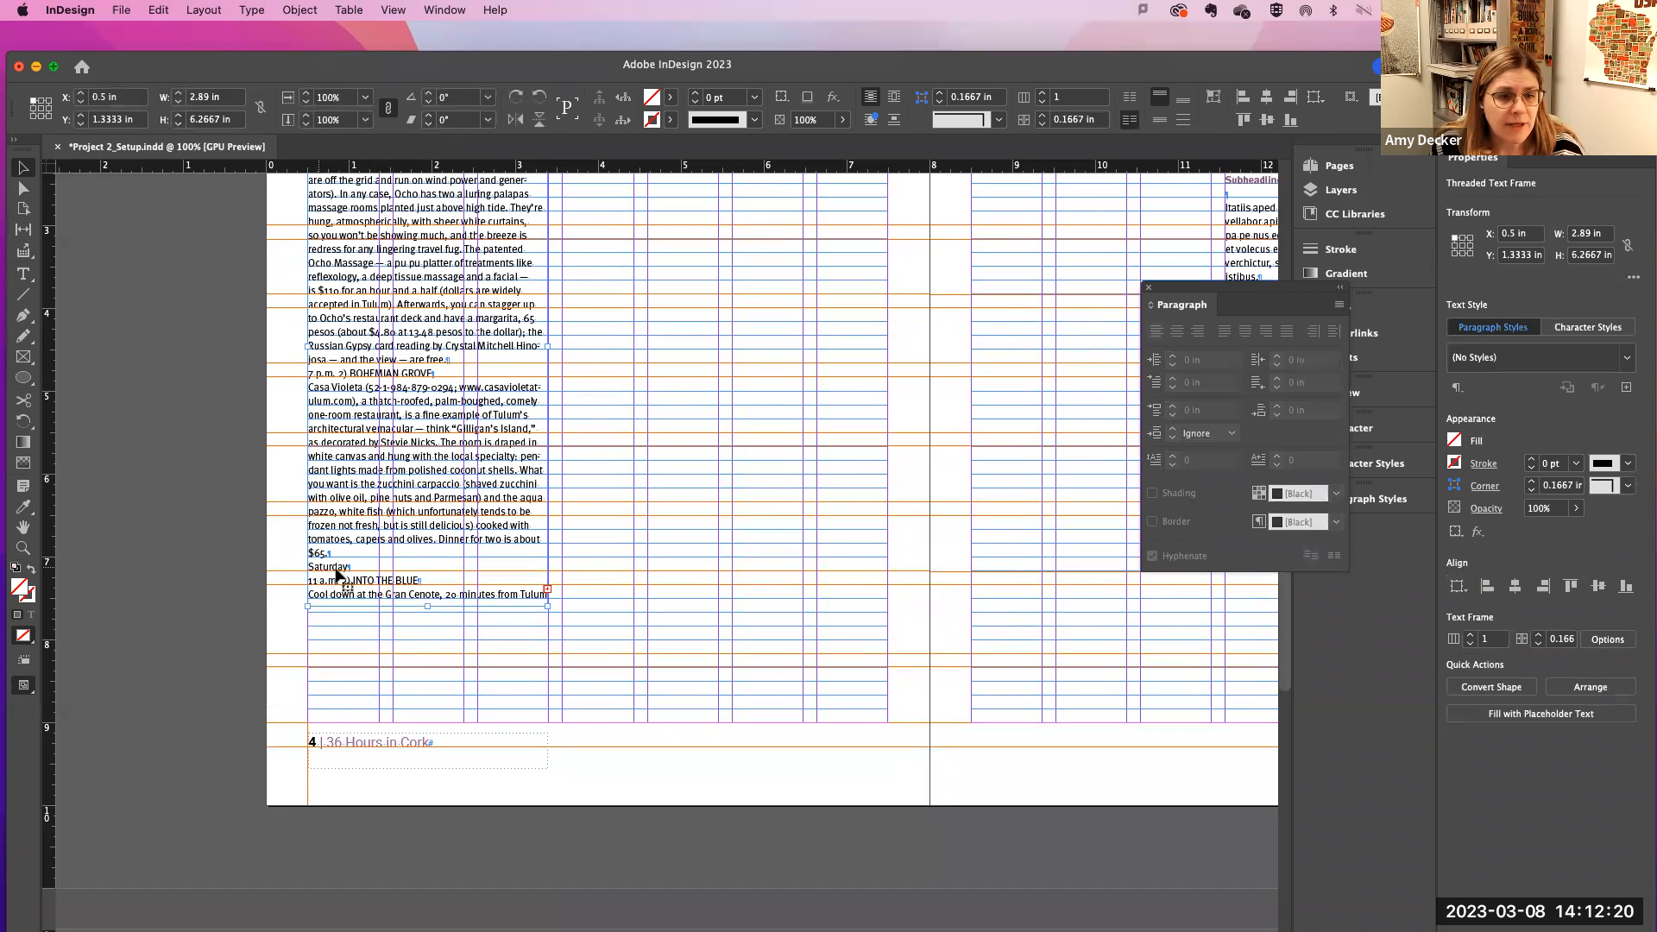
drag(428, 607, 429, 564)
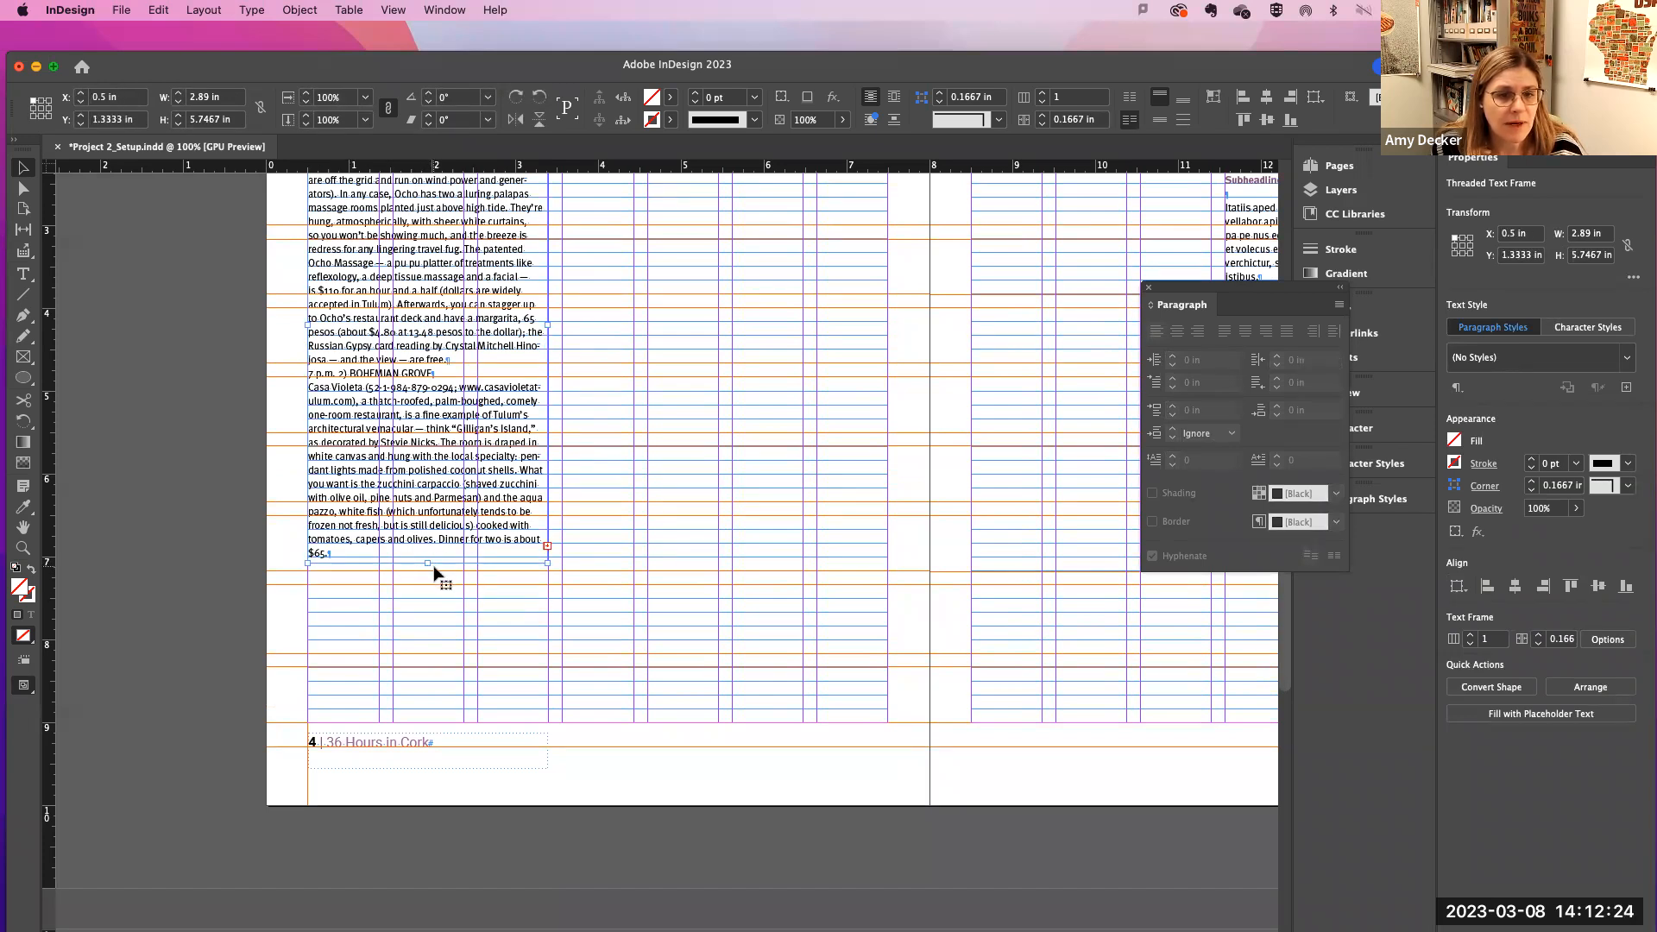
Step: Extend the threaded text frame on page 4 down to the bottom margin, about 7.67 in high
scroll(435, 574, up, 5)
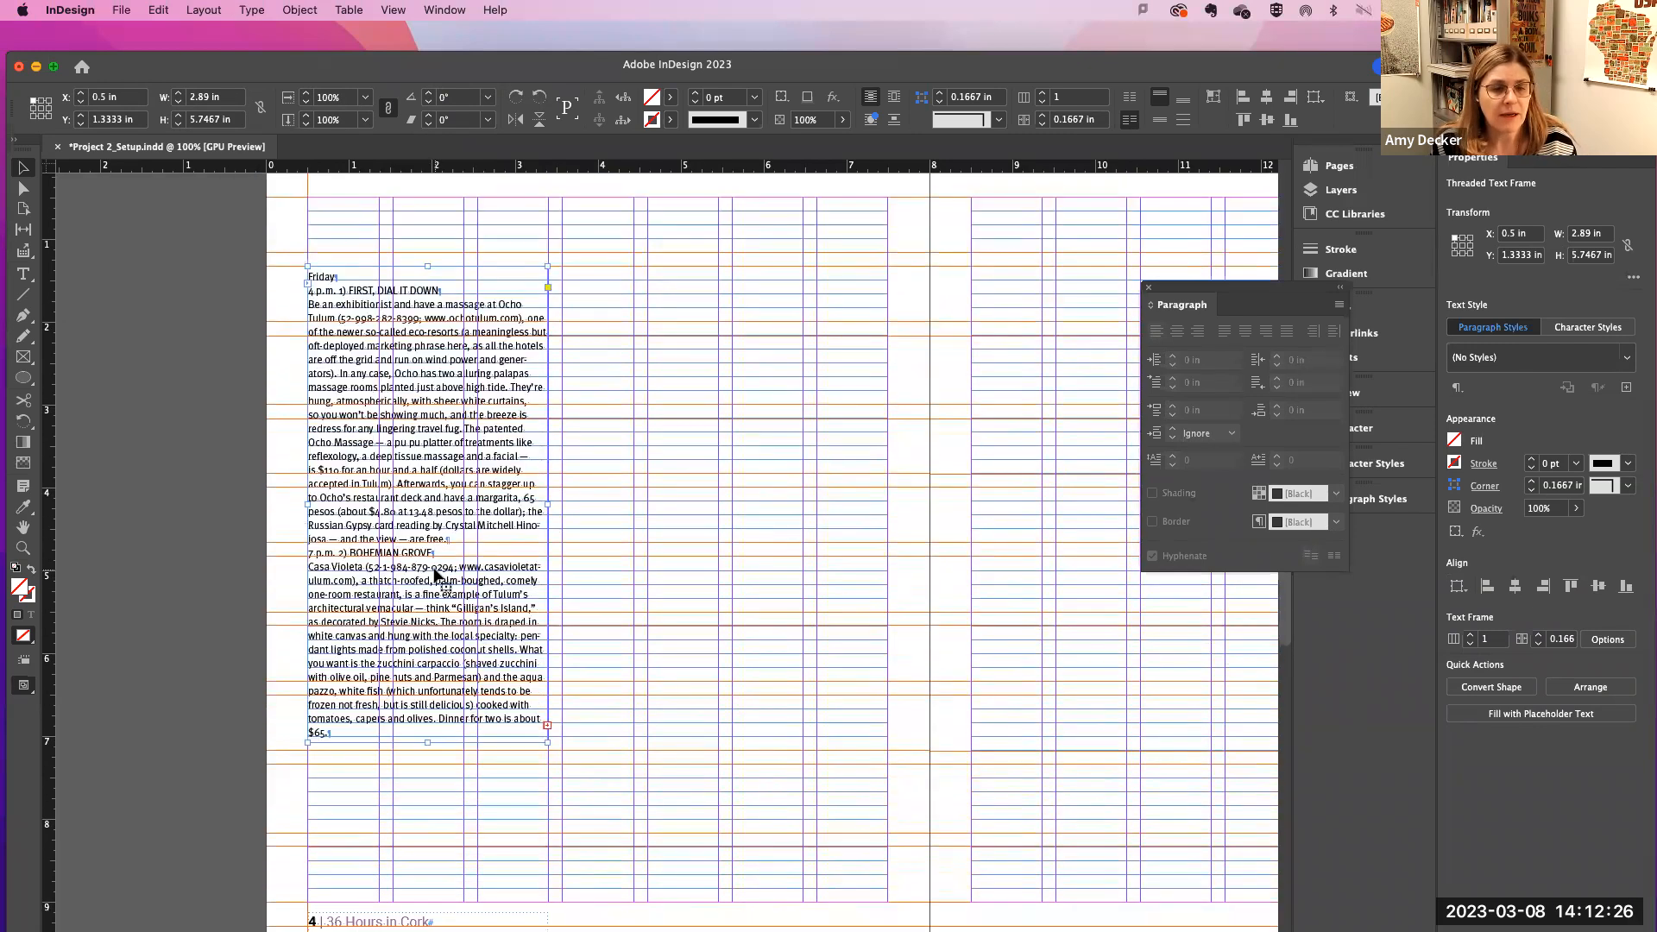
scroll(434, 574, down, 1)
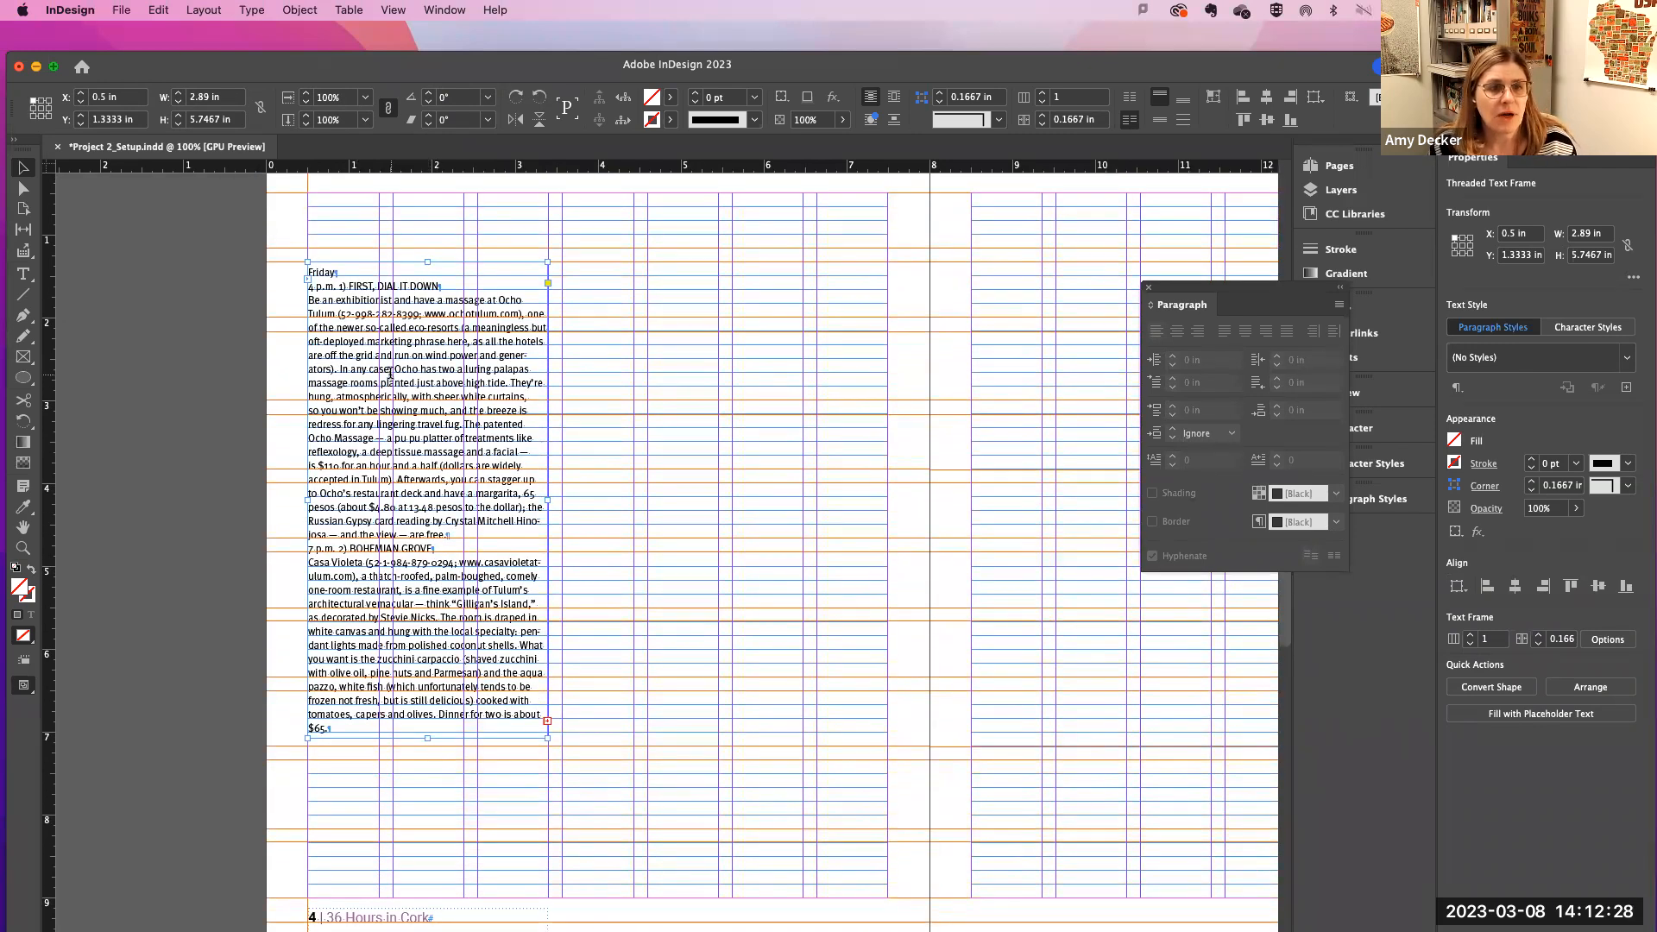
double_click(314, 317)
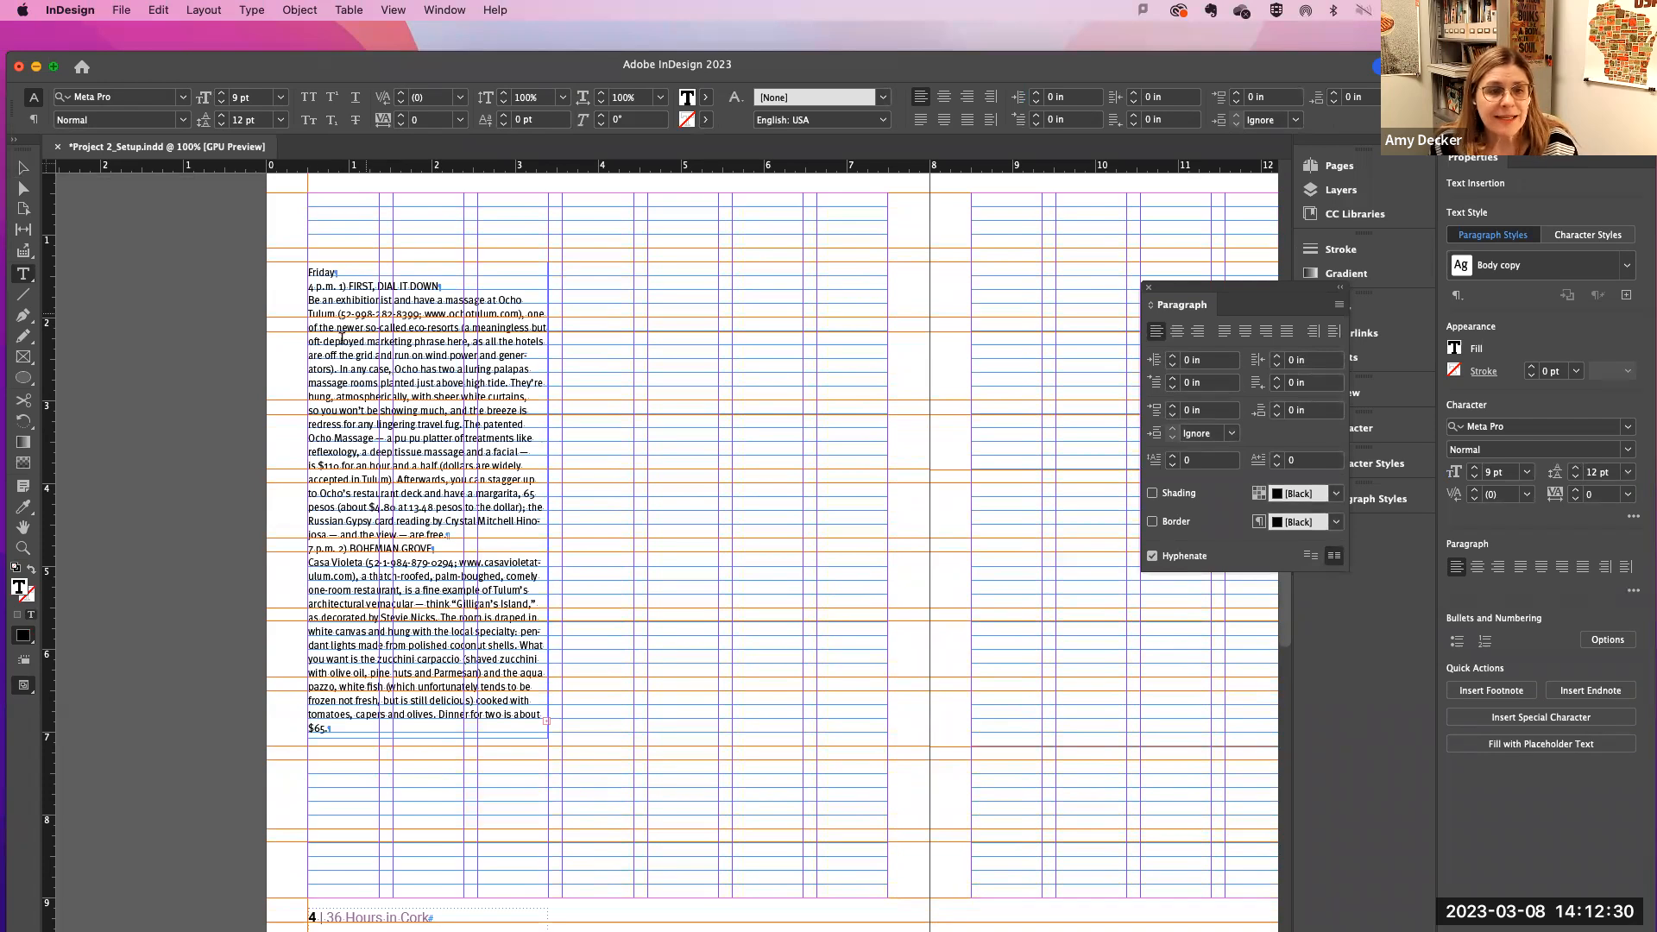
click(24, 167)
drag(424, 736, 435, 899)
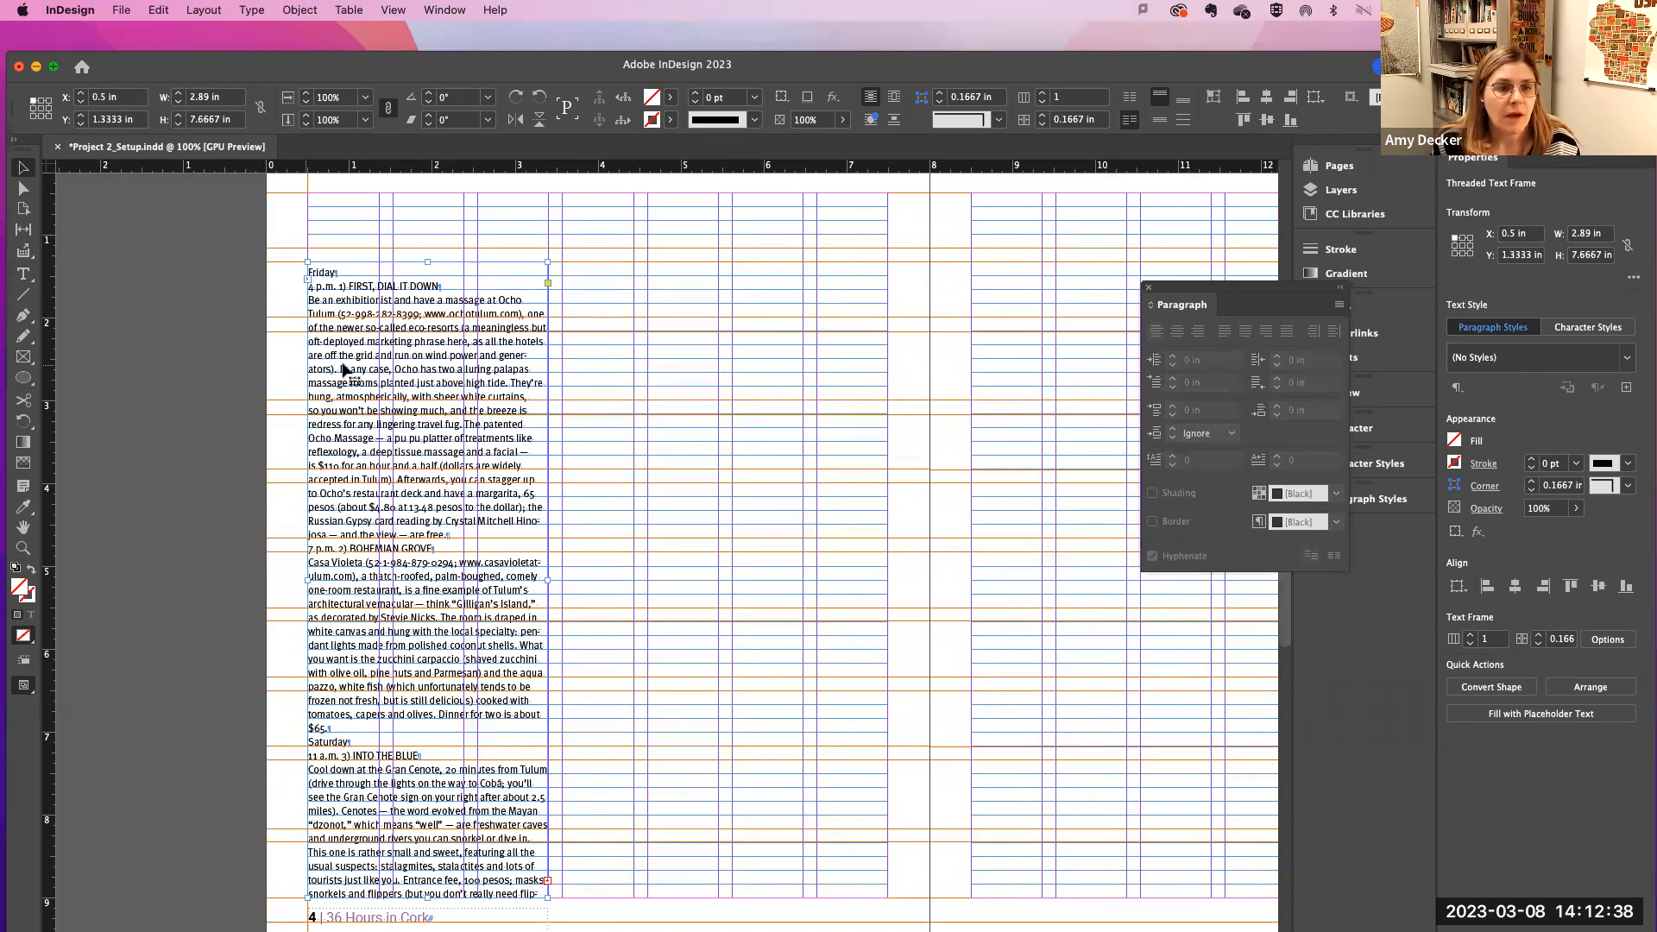
Step: Apply the Days of the week paragraph style to the "Friday" heading at the start of page 4
key(Delete)
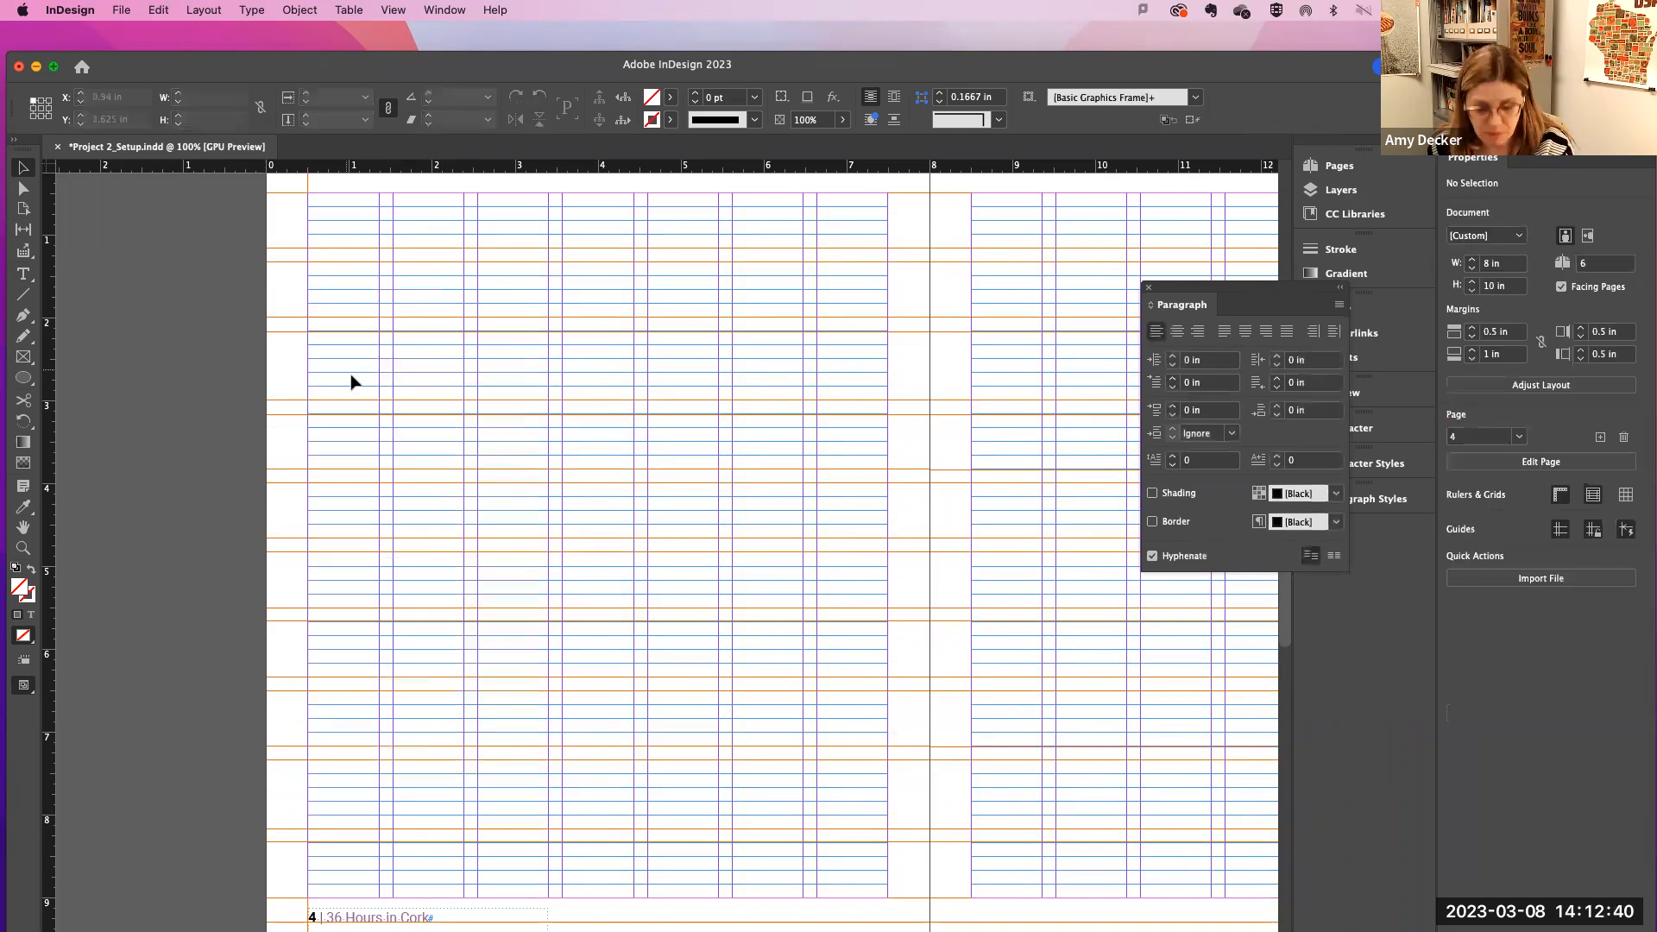
key(super+z)
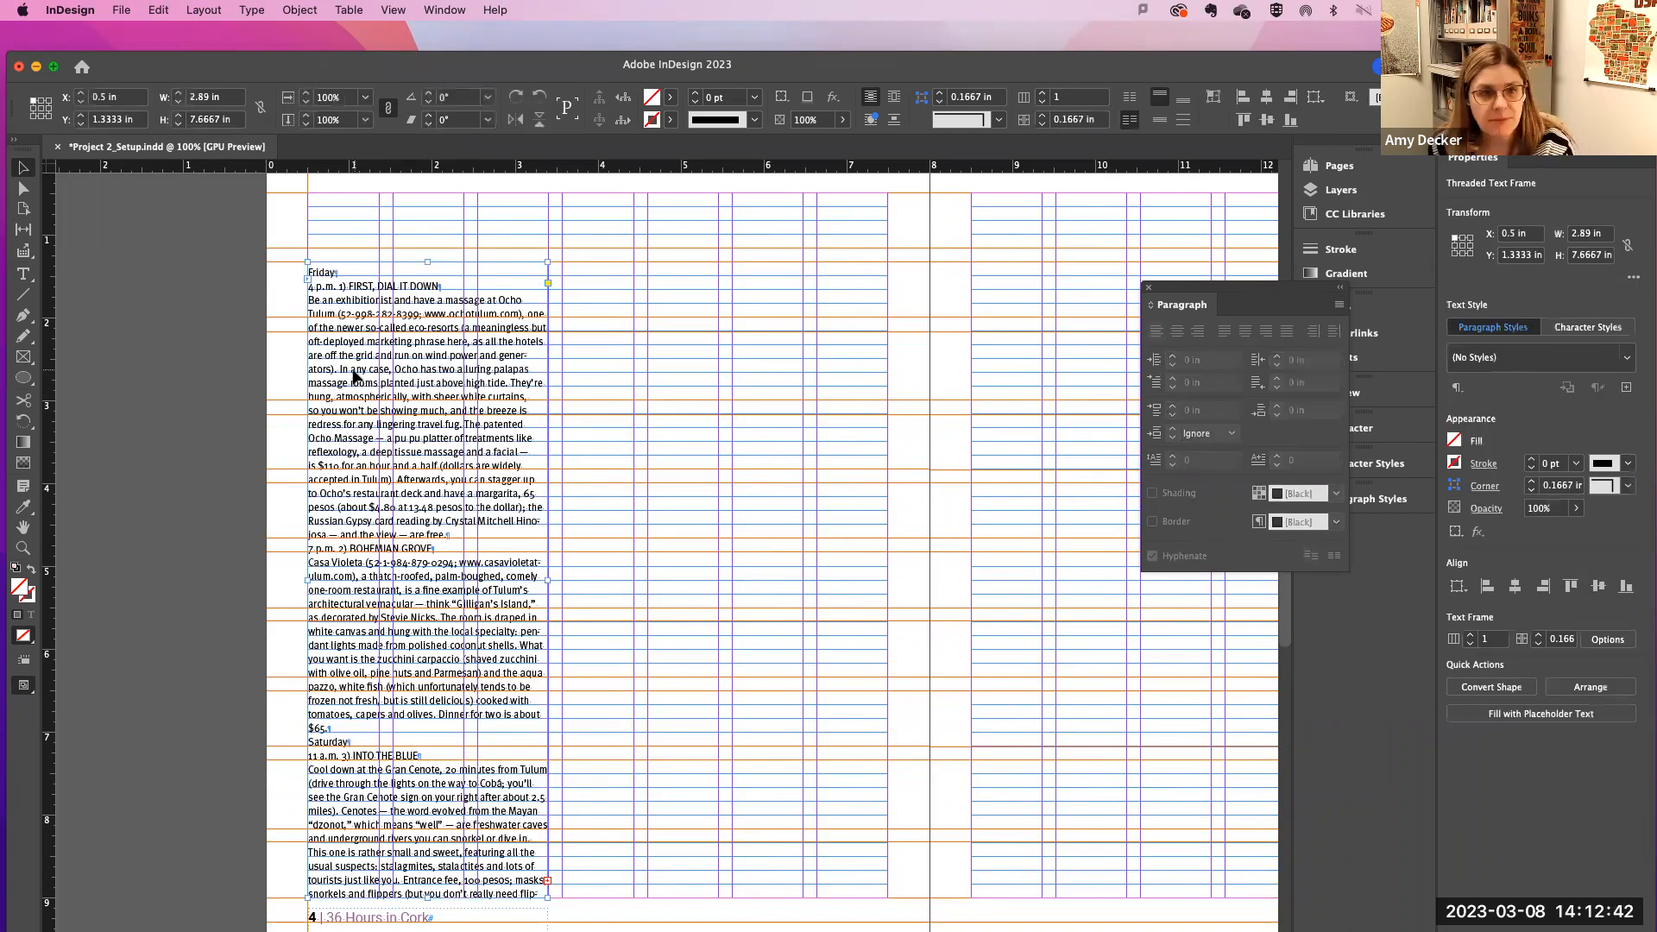
key(super+2)
scroll(555, 370, up, 15)
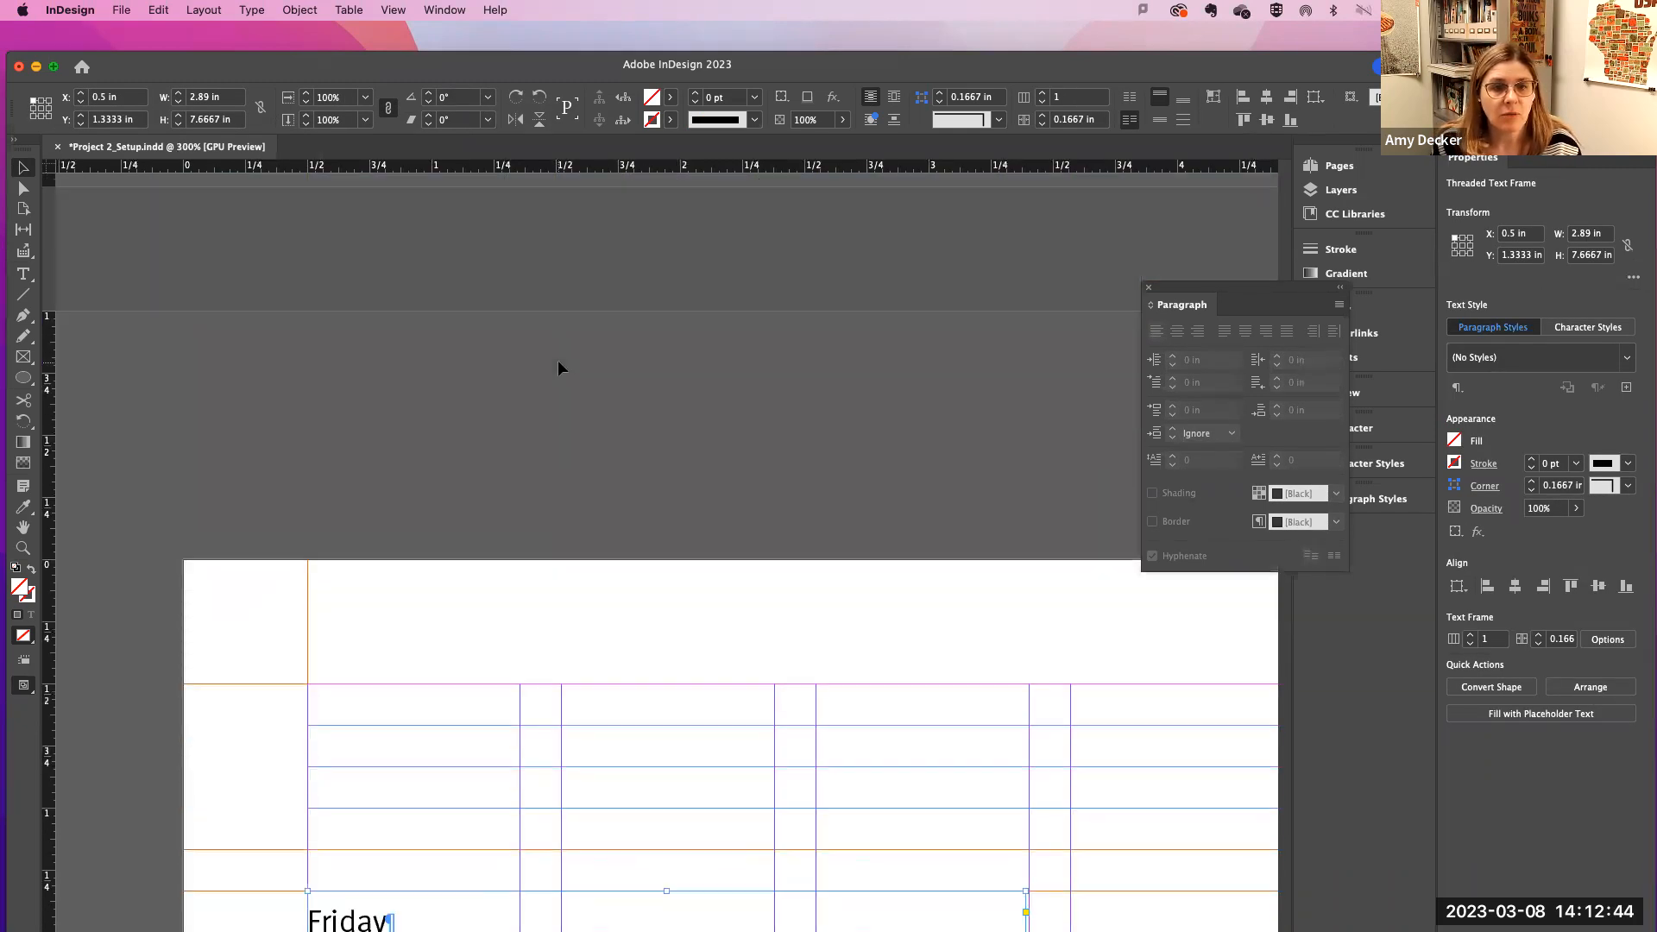
key(super+equal)
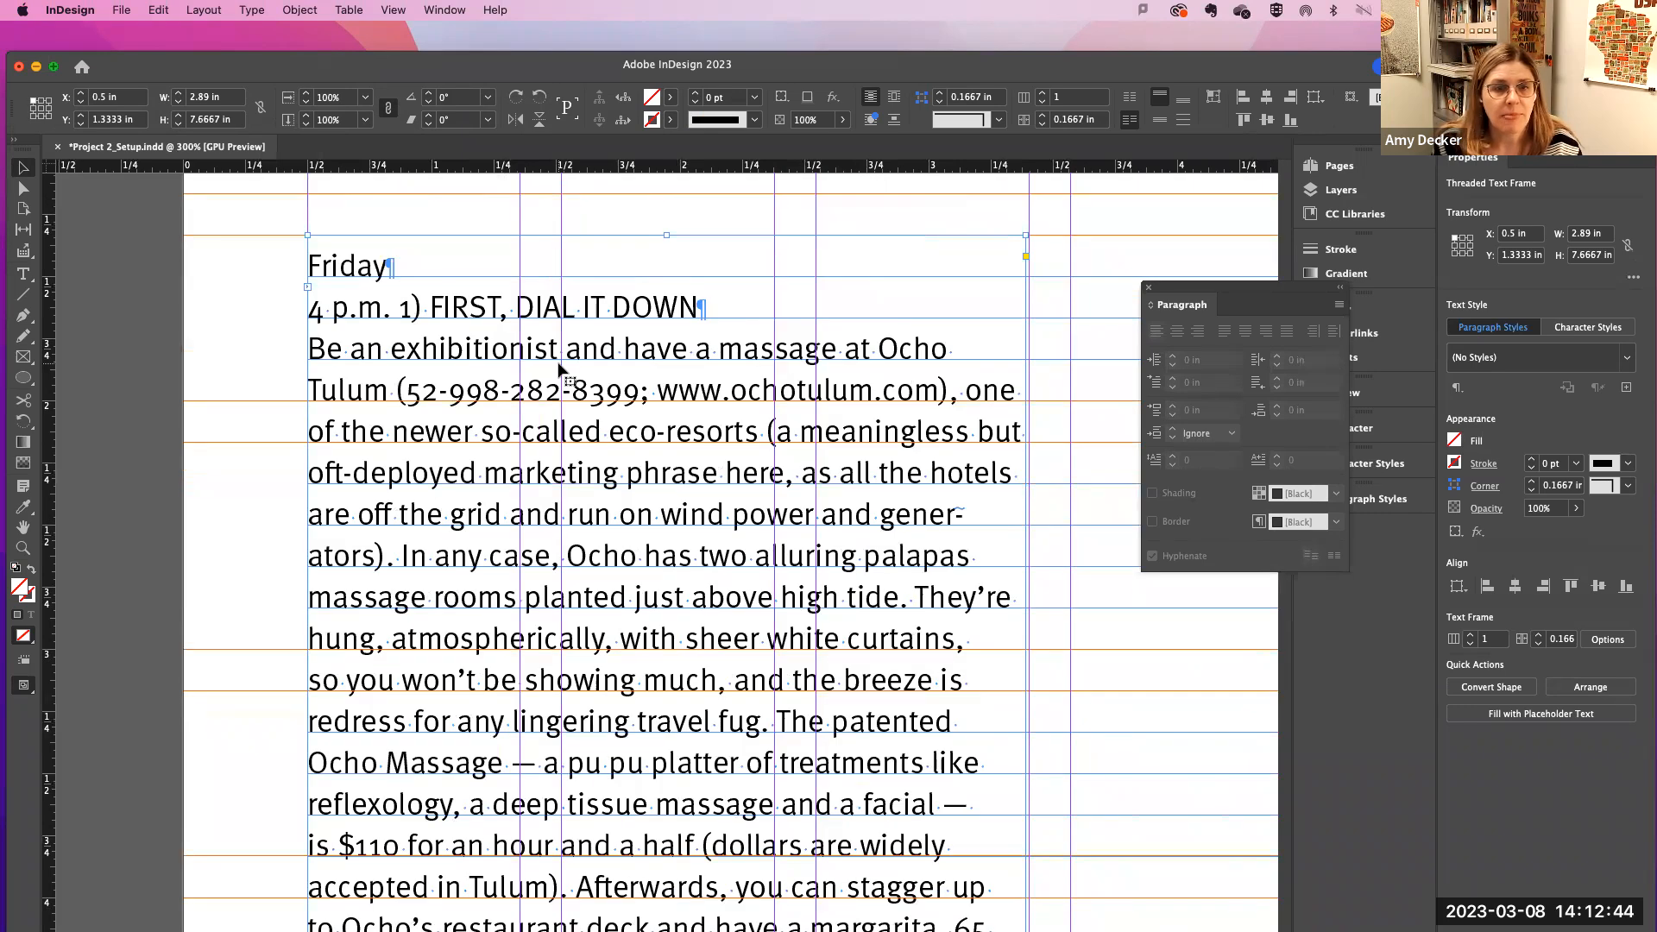
click(23, 274)
triple_click(343, 264)
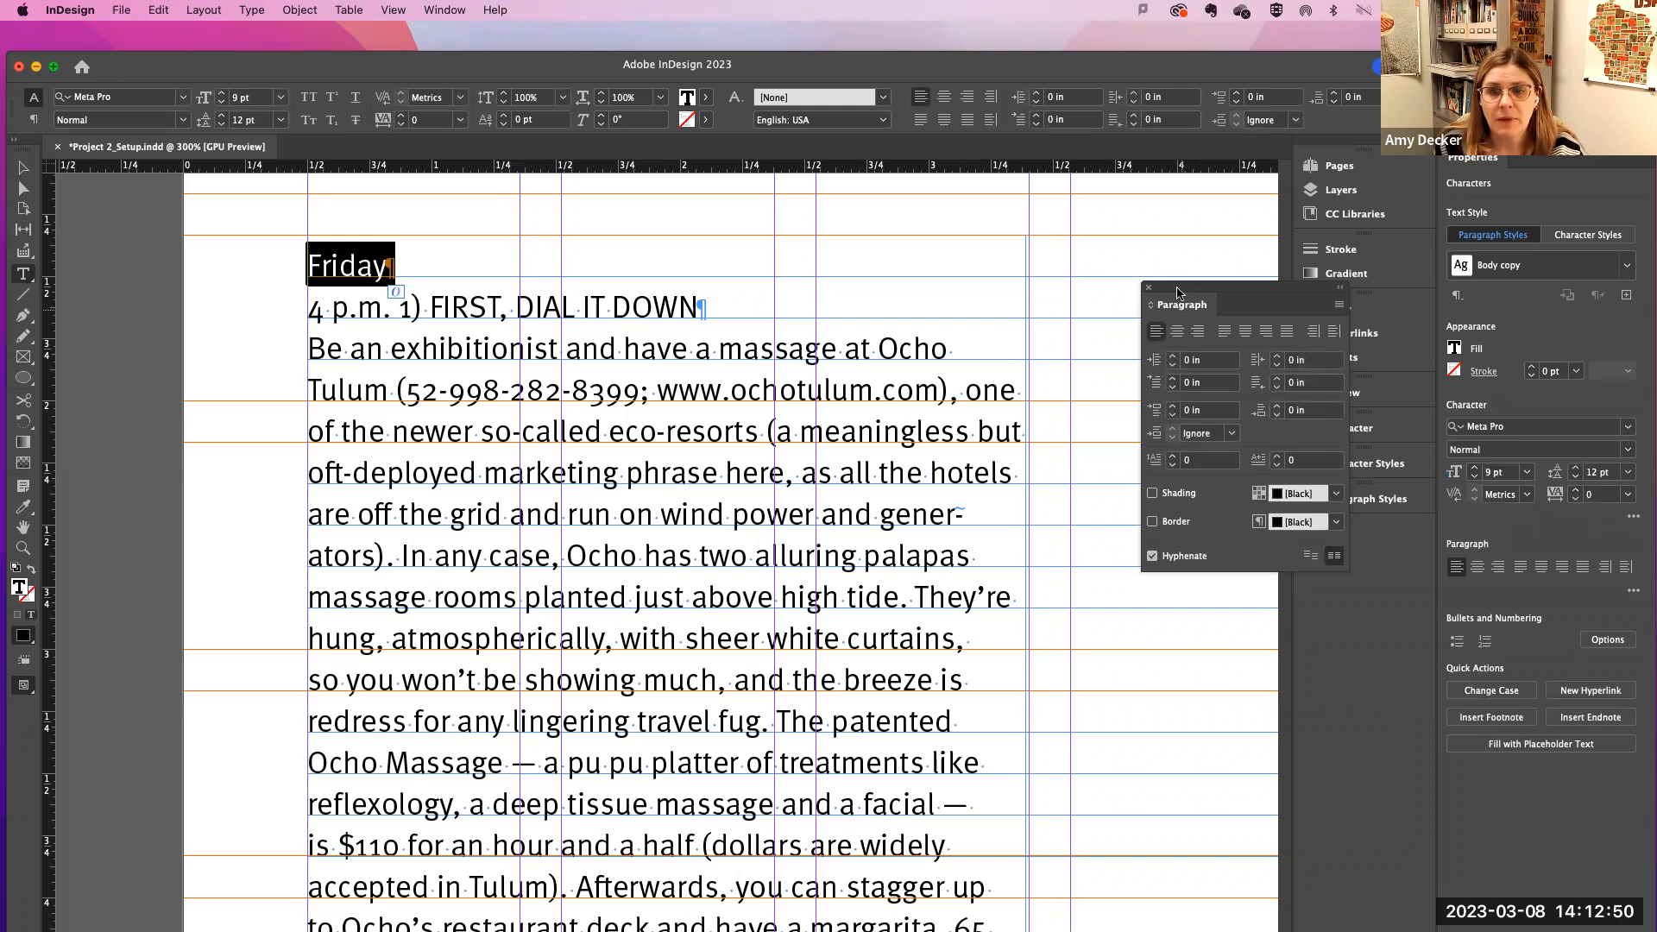
click(1149, 288)
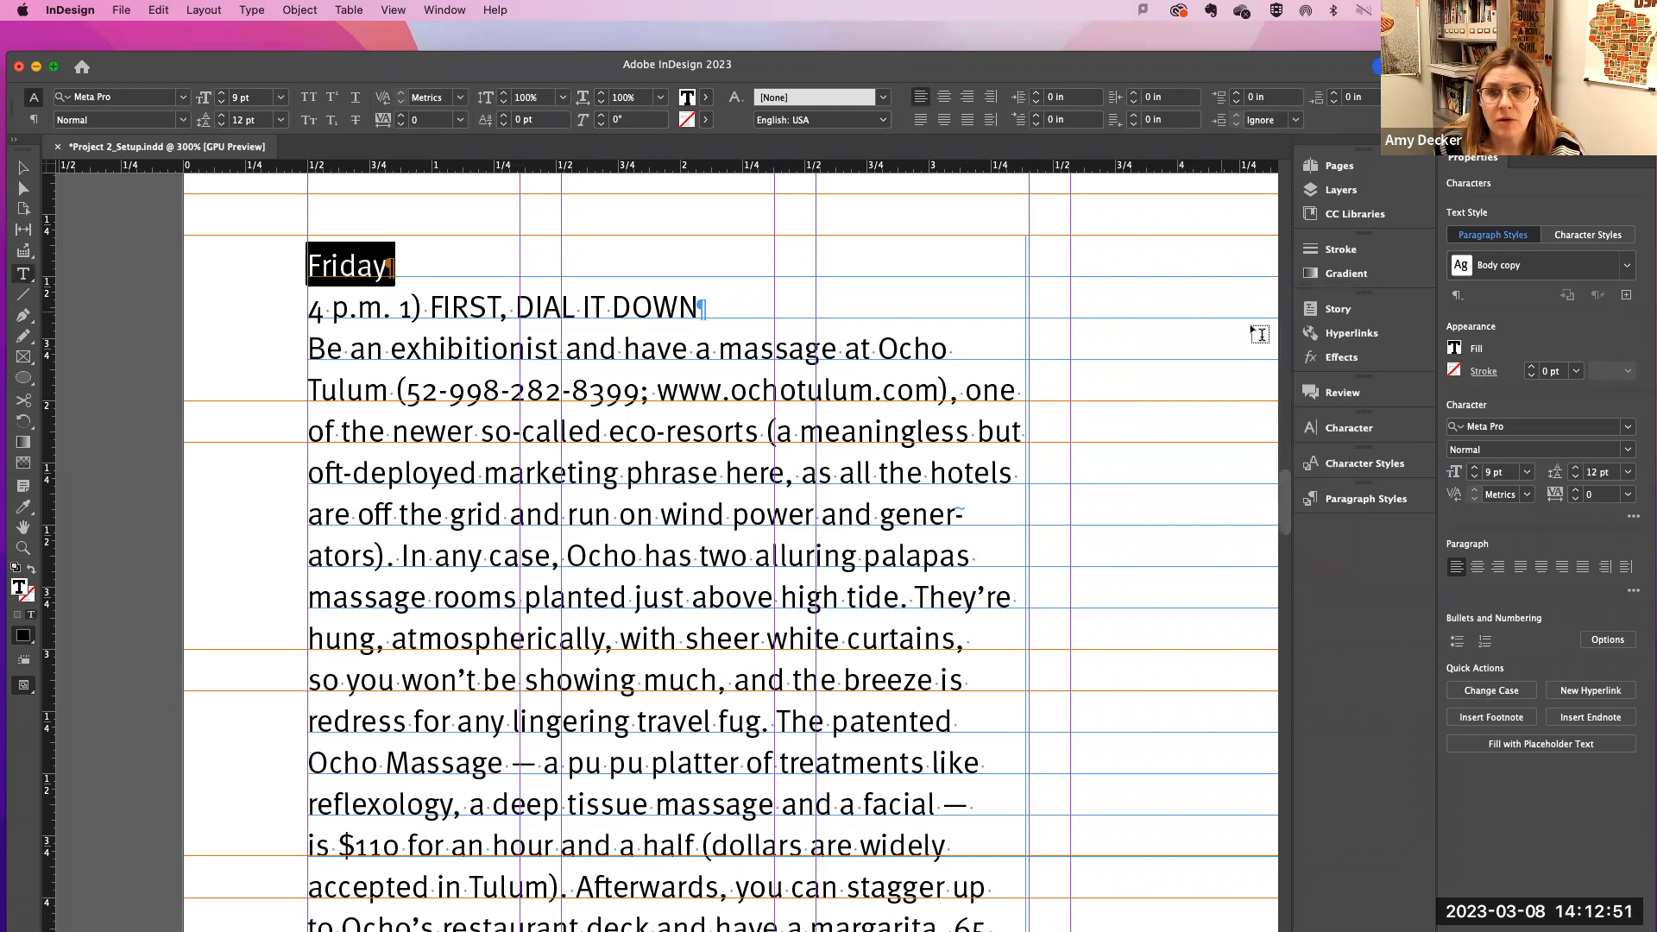
click(1353, 499)
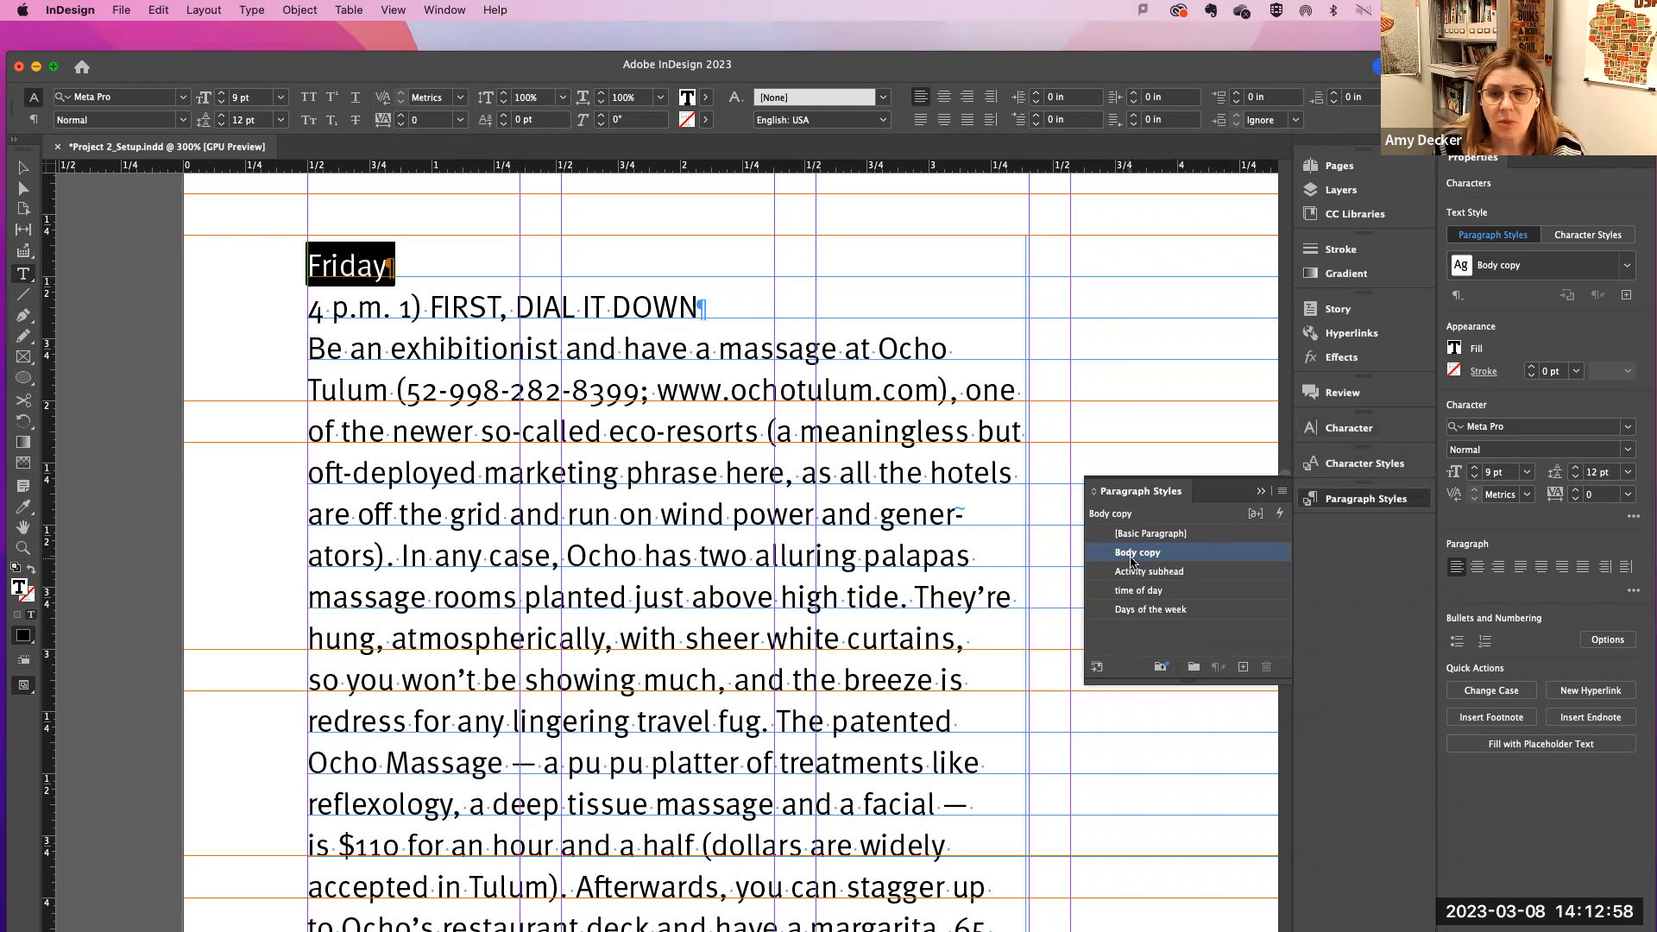
click(1141, 611)
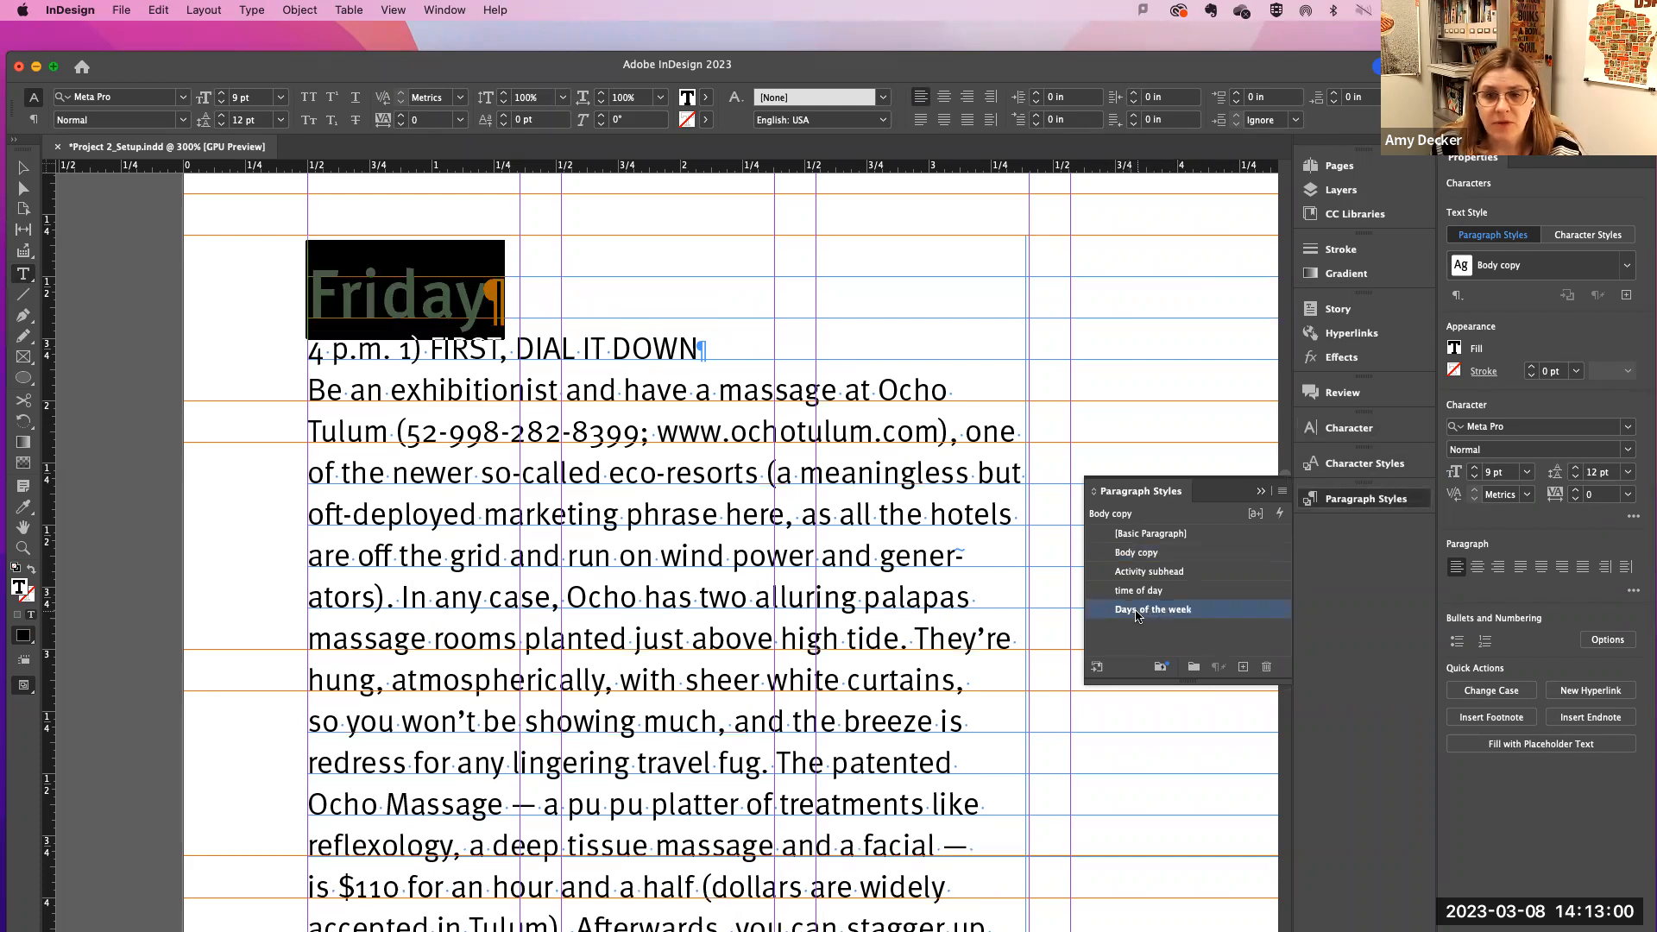
click(440, 321)
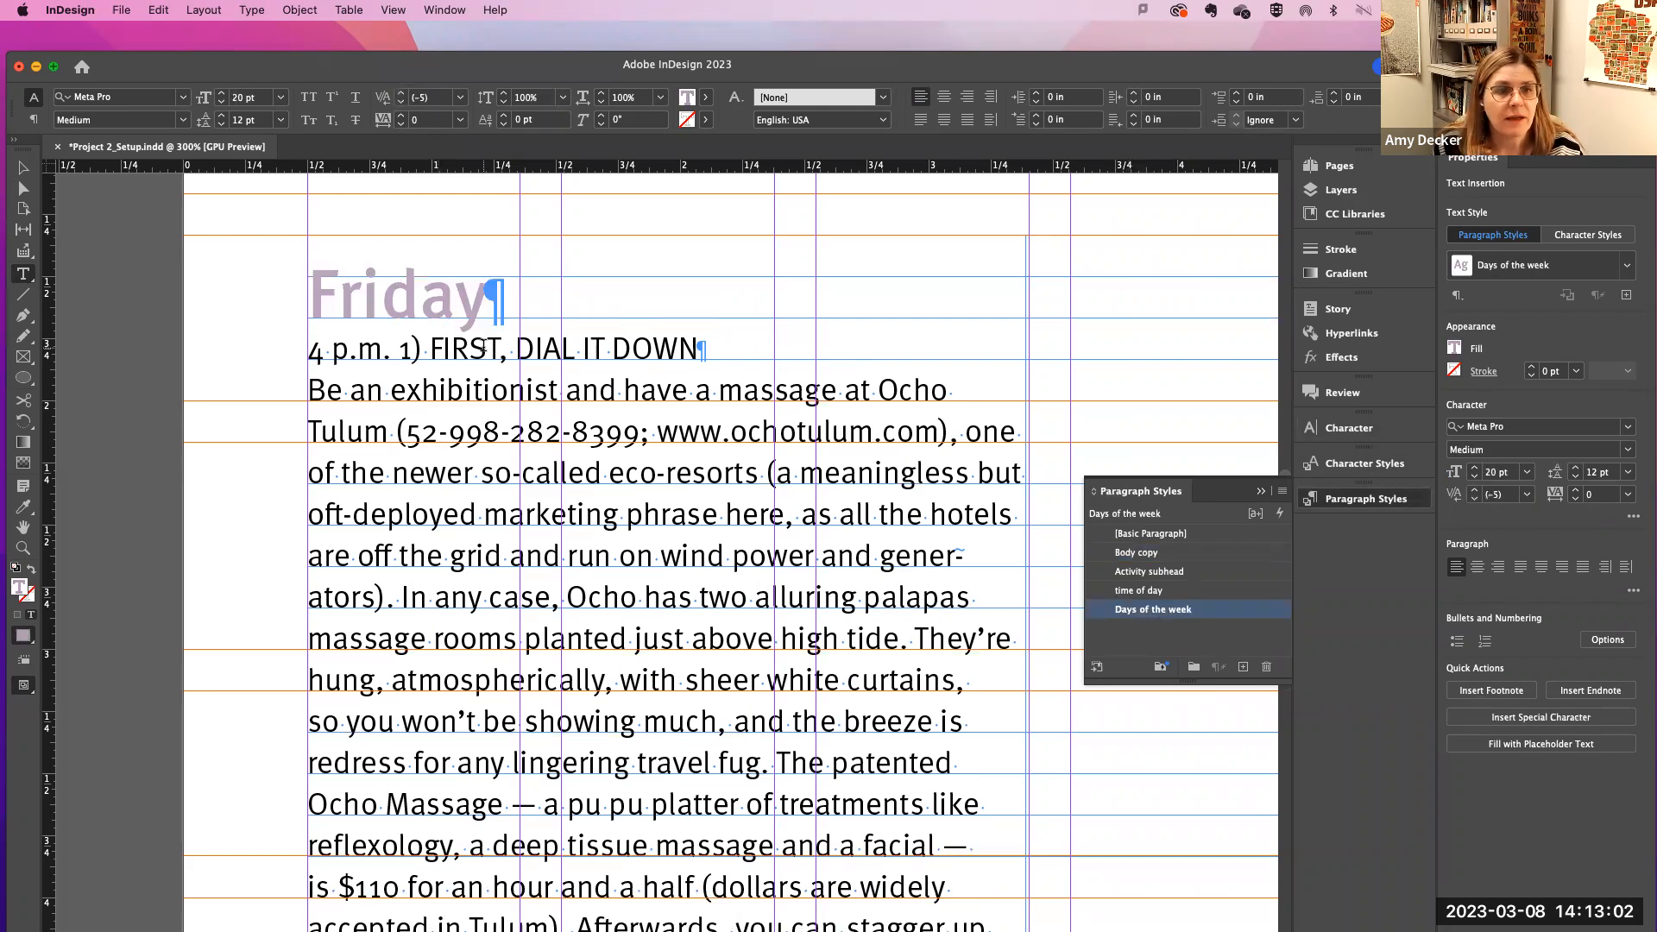
Step: Apply the time of day paragraph style to the "4 p.m." line and delete its "1)" numbering
drag(305, 349, 394, 349)
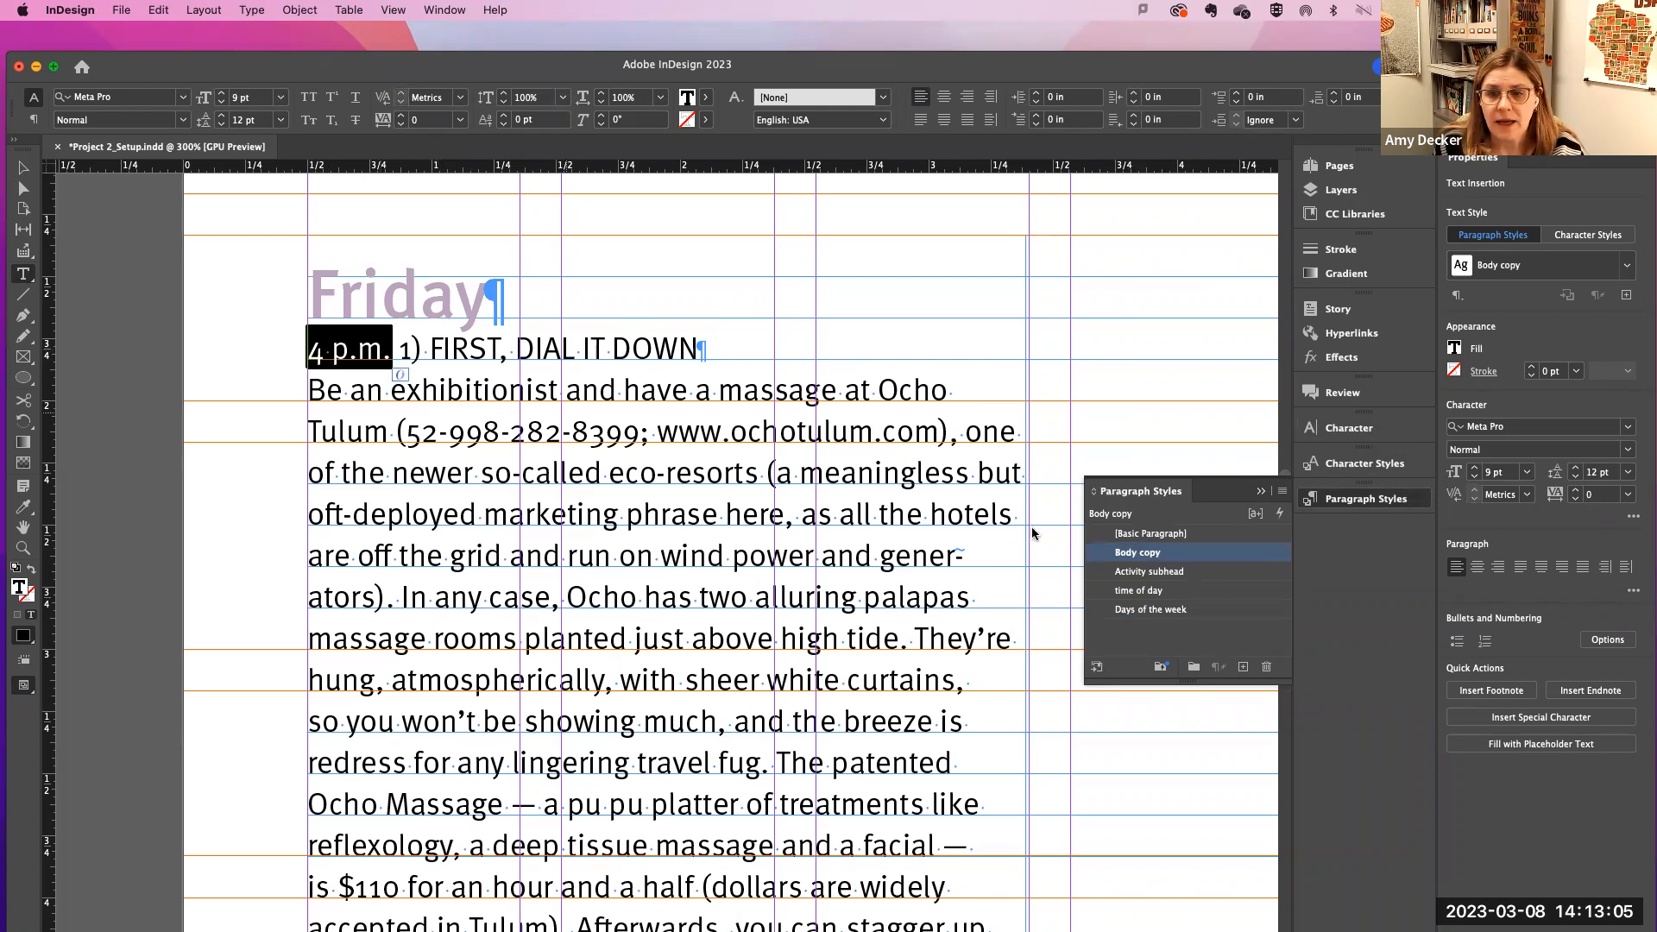
click(1145, 592)
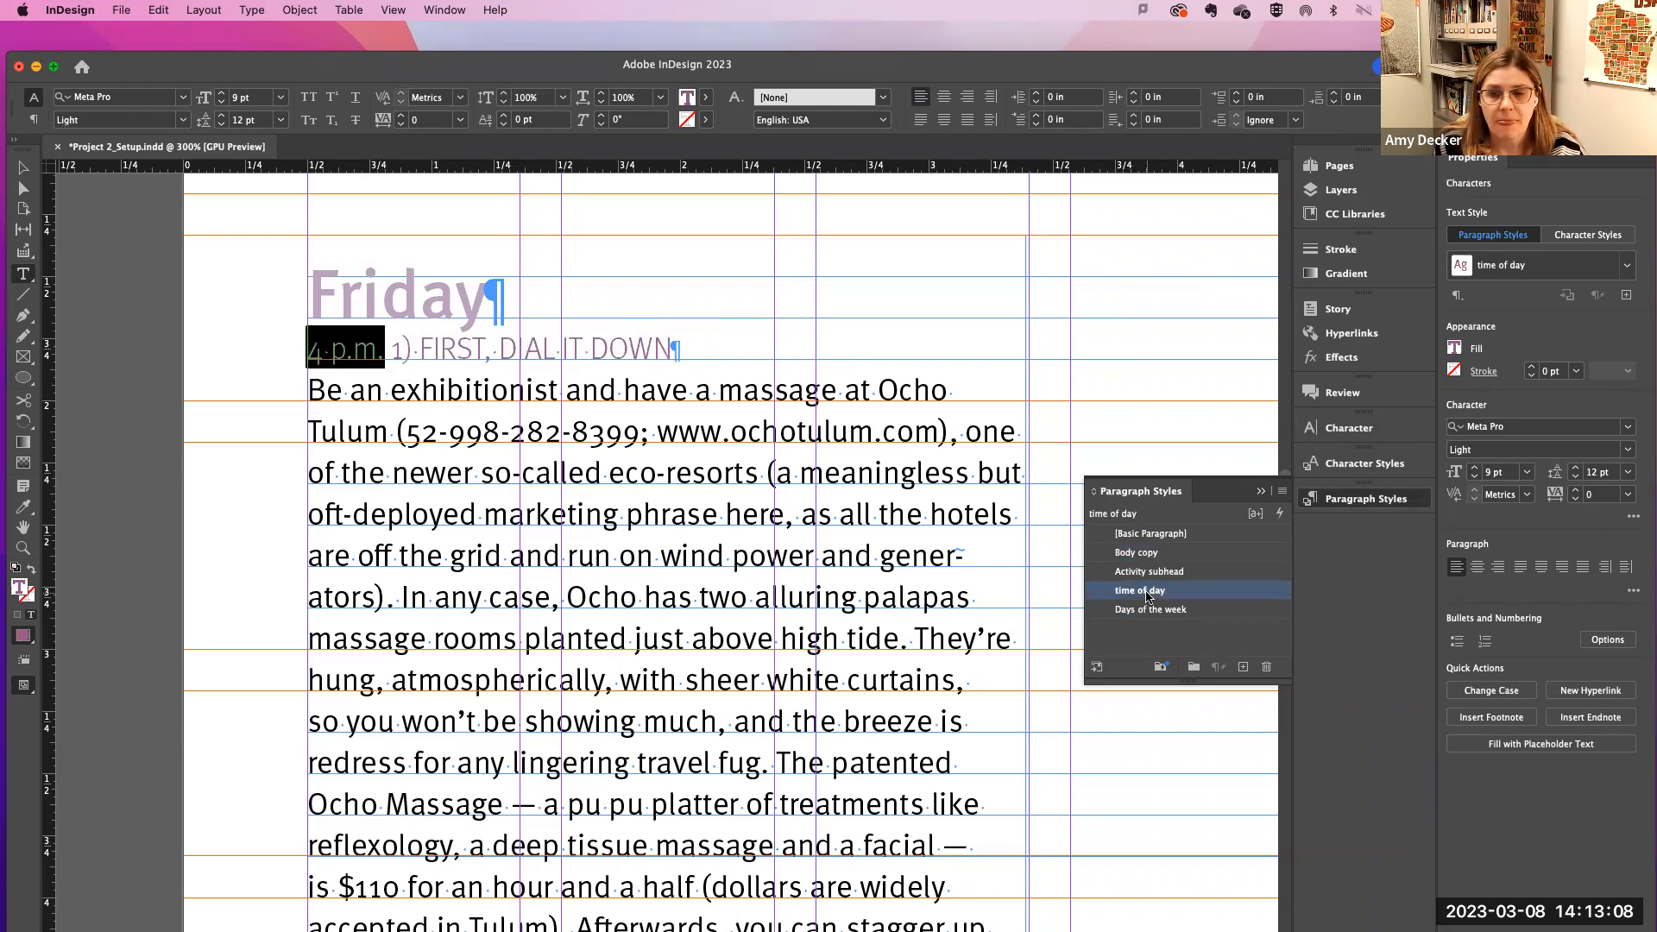
drag(392, 349, 411, 354)
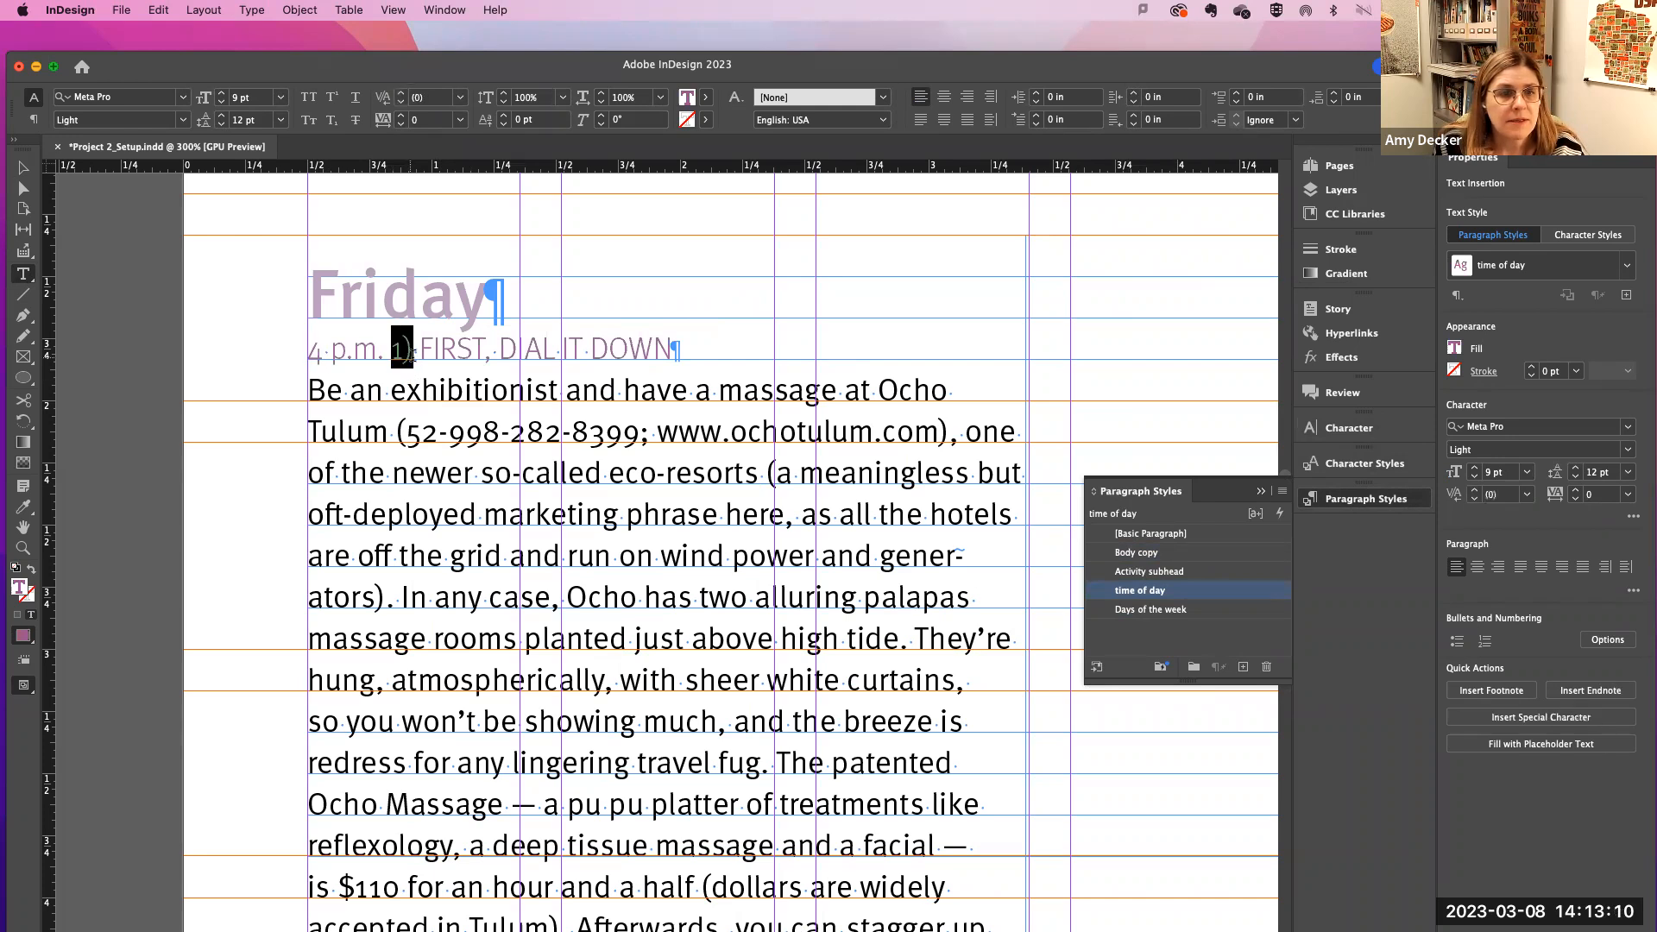
key(BackSpace)
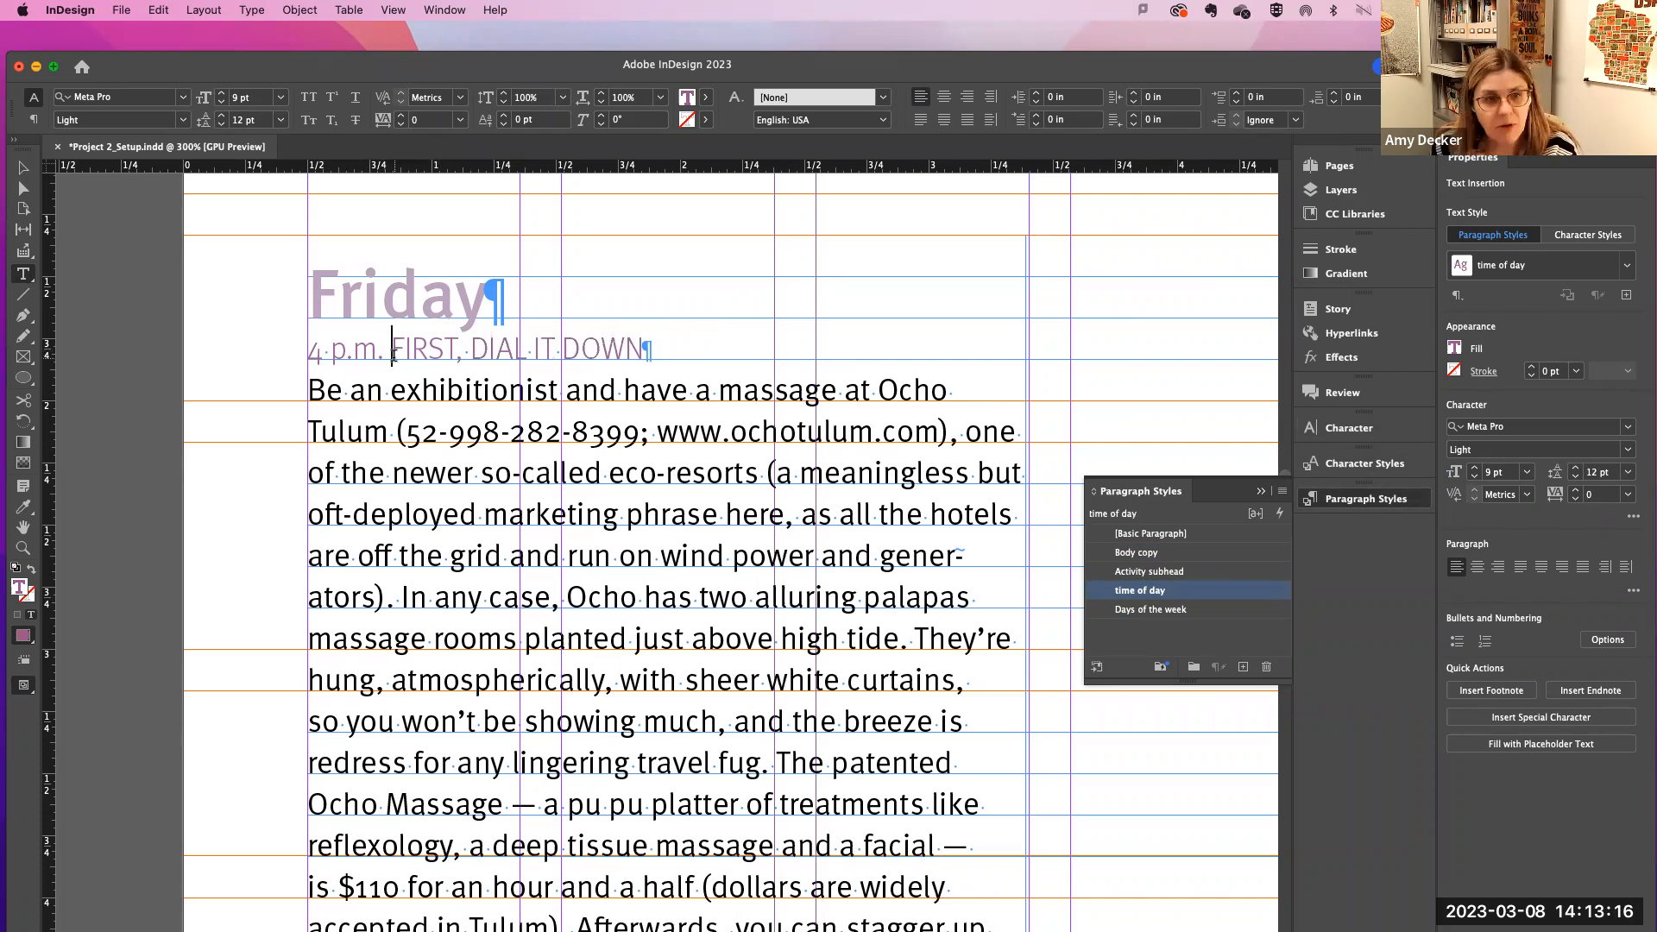
Step: Try to give "FIRST, DIAL IT DOWN" the Activity subhead paragraph style and "4 p.m." the time of day style within the same line
drag(394, 355, 651, 351)
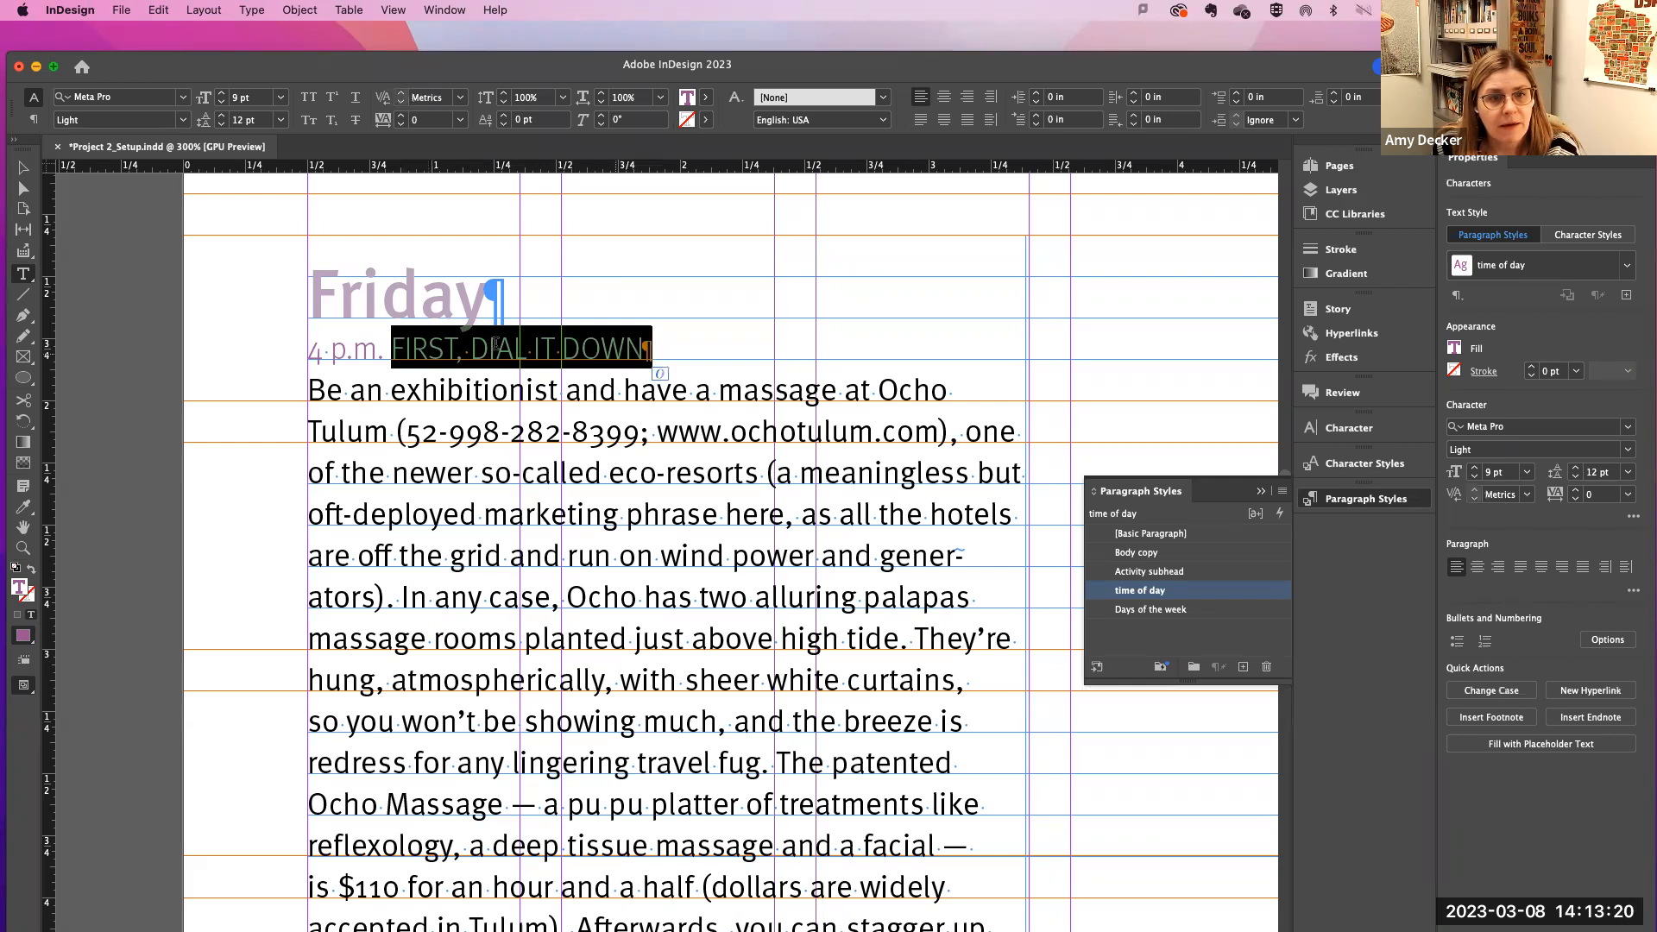
click(1146, 571)
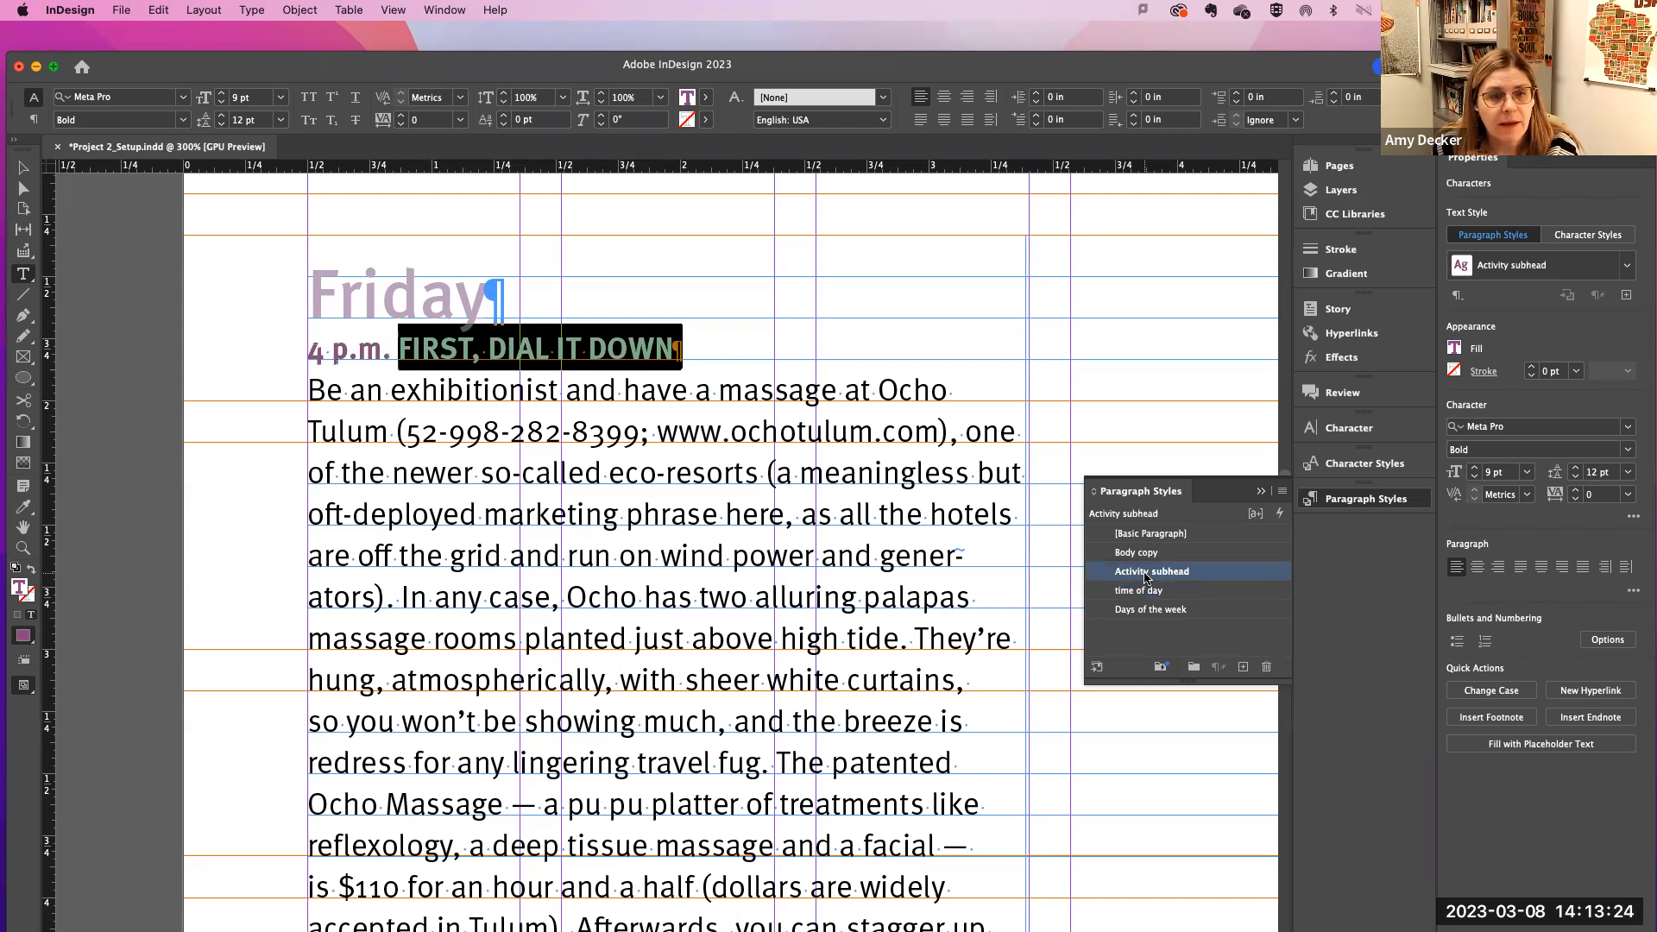
triple_click(330, 348)
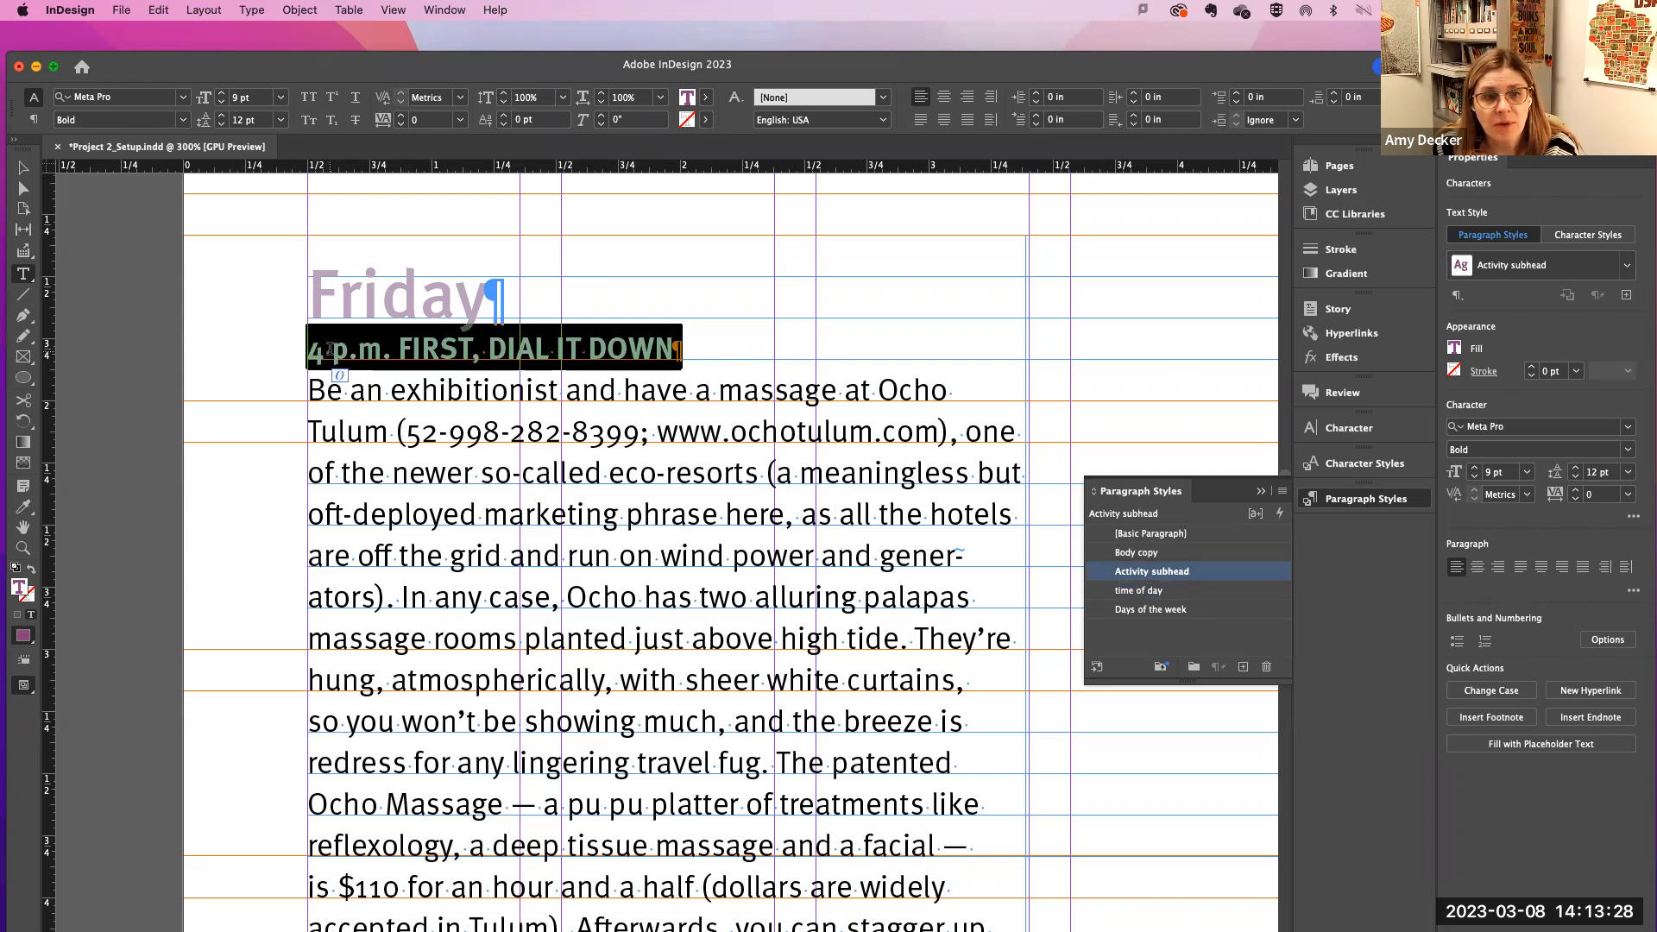
click(337, 349)
drag(391, 347, 302, 354)
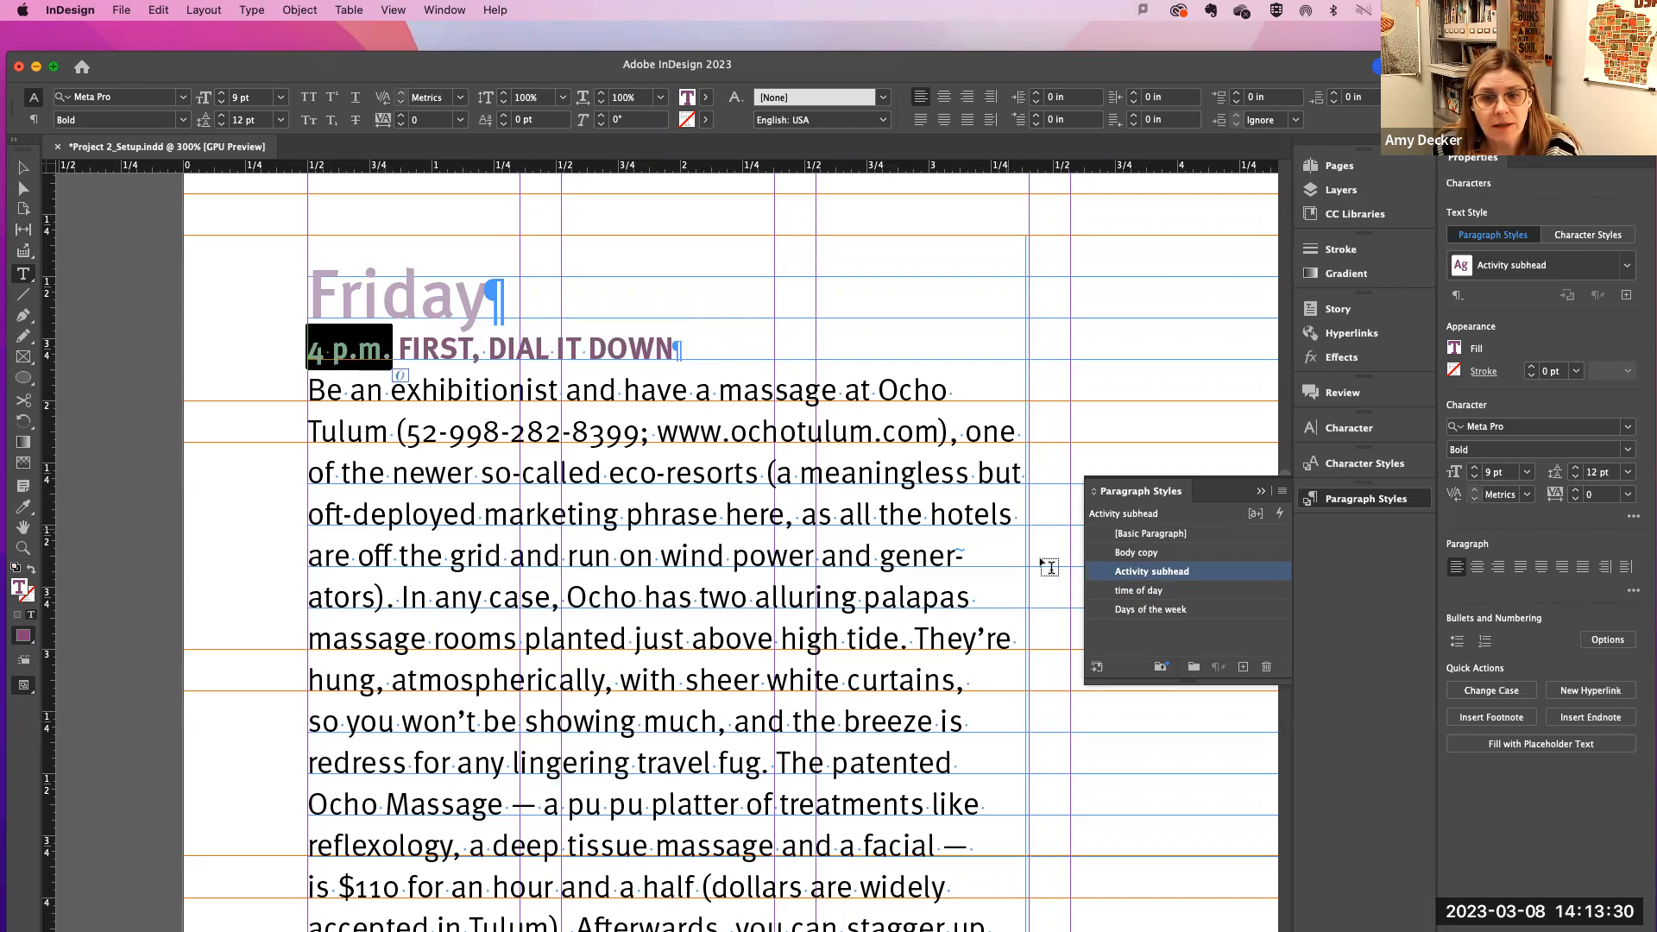
click(1178, 611)
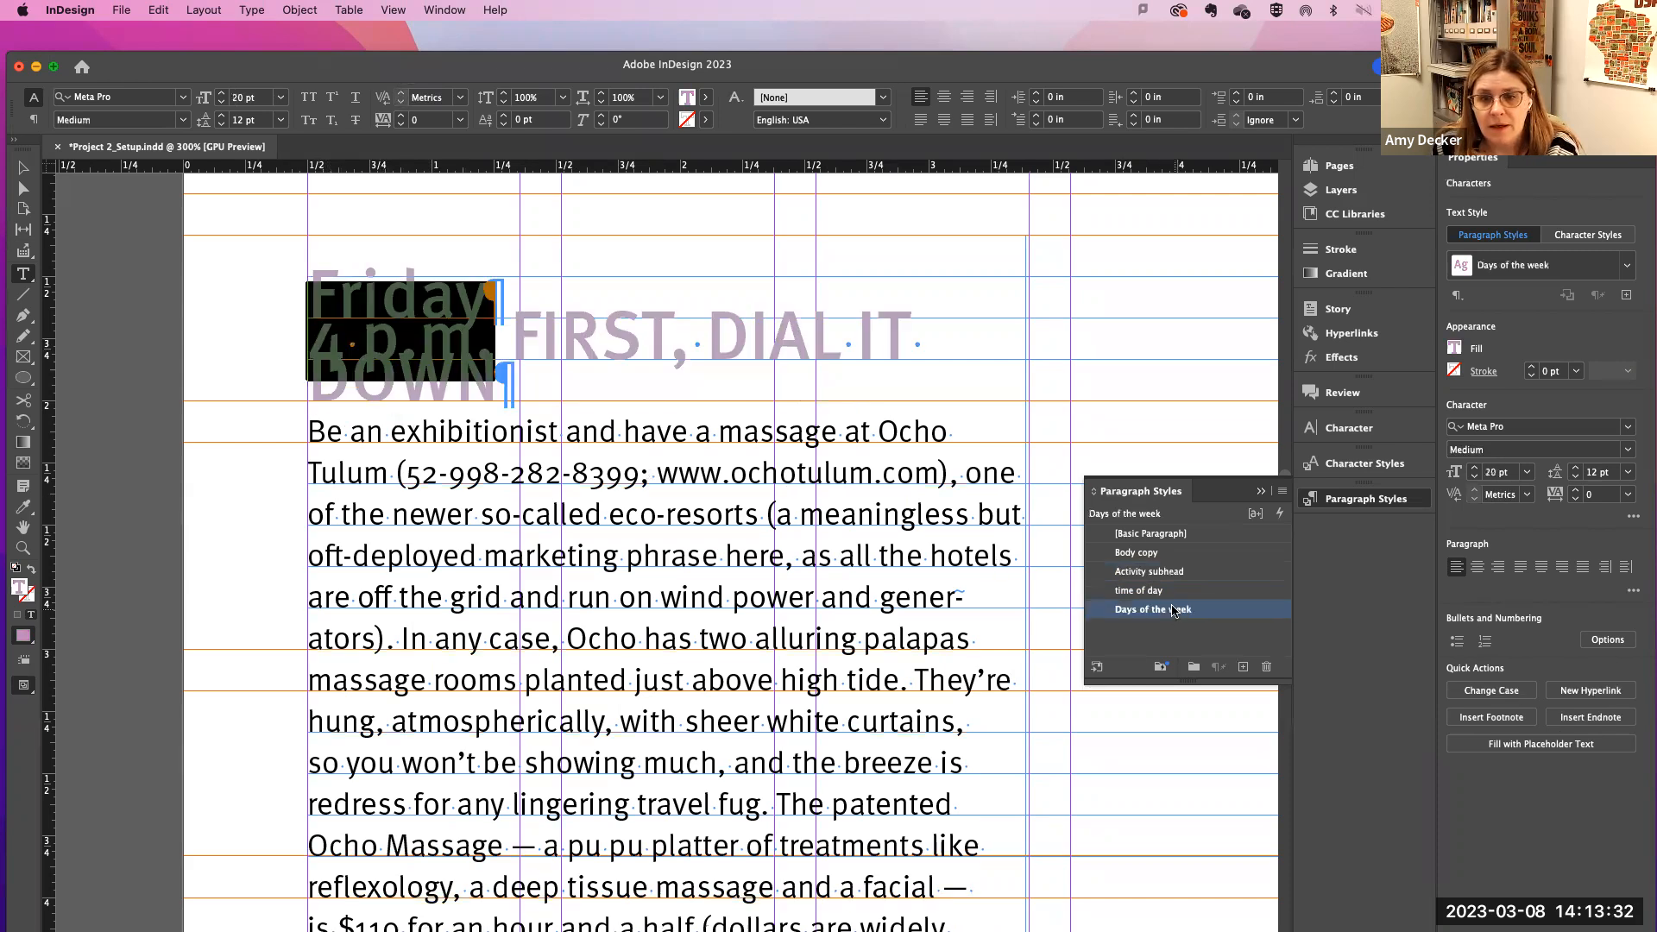
click(1162, 594)
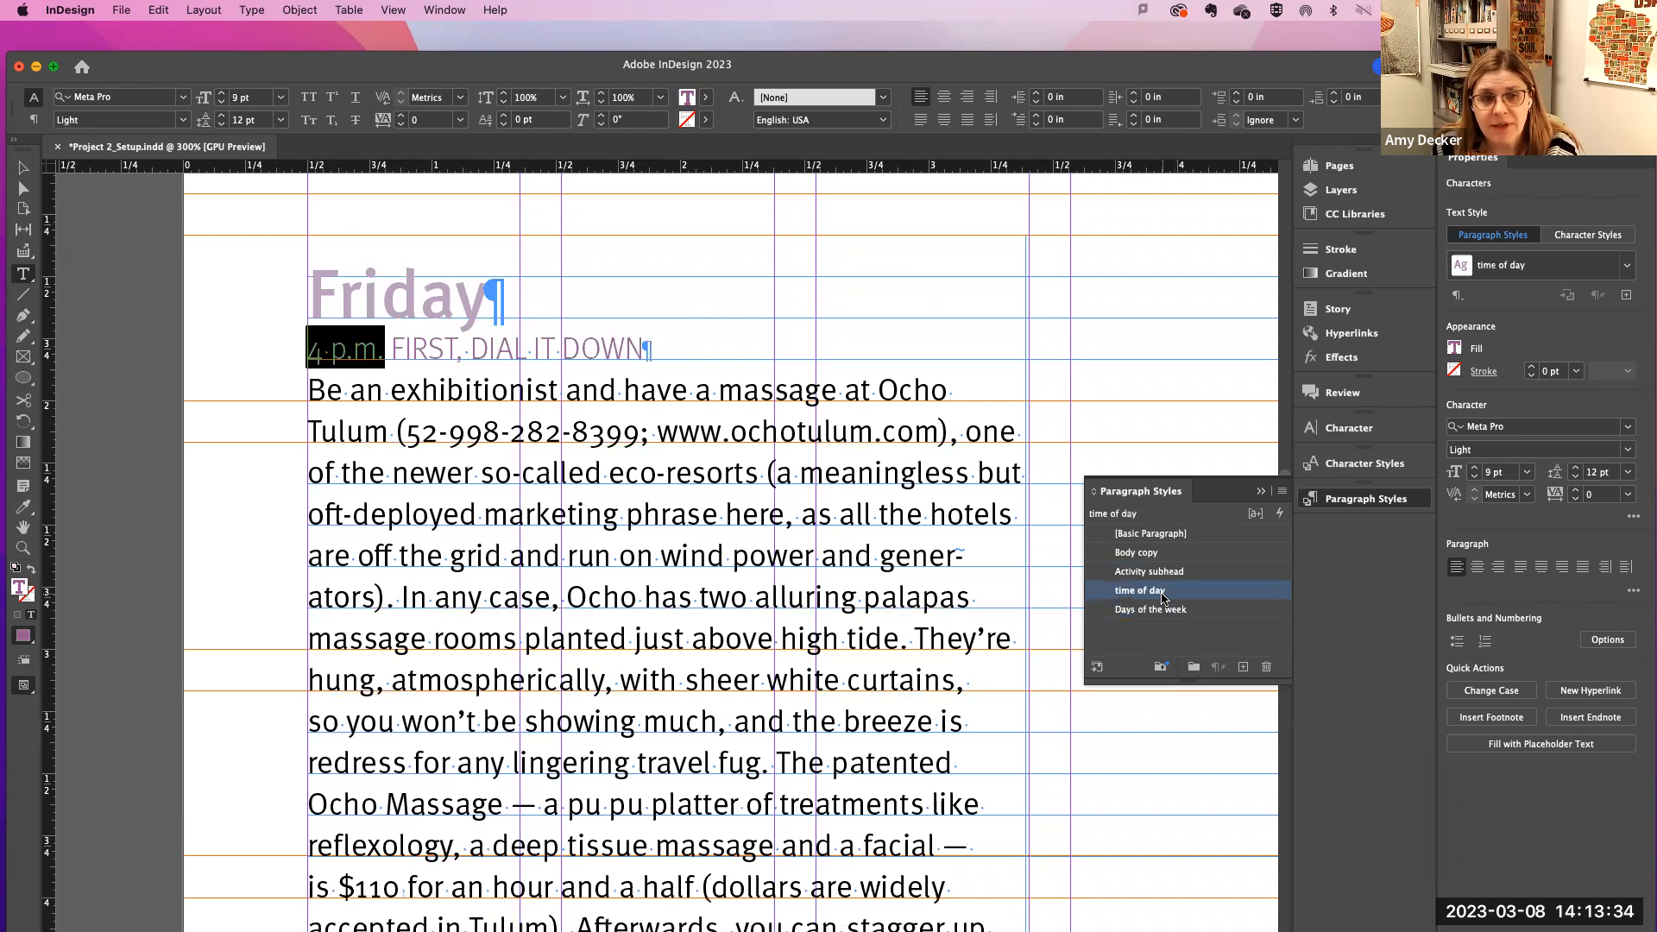
Step: Try splitting "FIRST, DIAL IT DOWN" into its own paragraph below "4 p.m." and rejoin the two parts
click(431, 355)
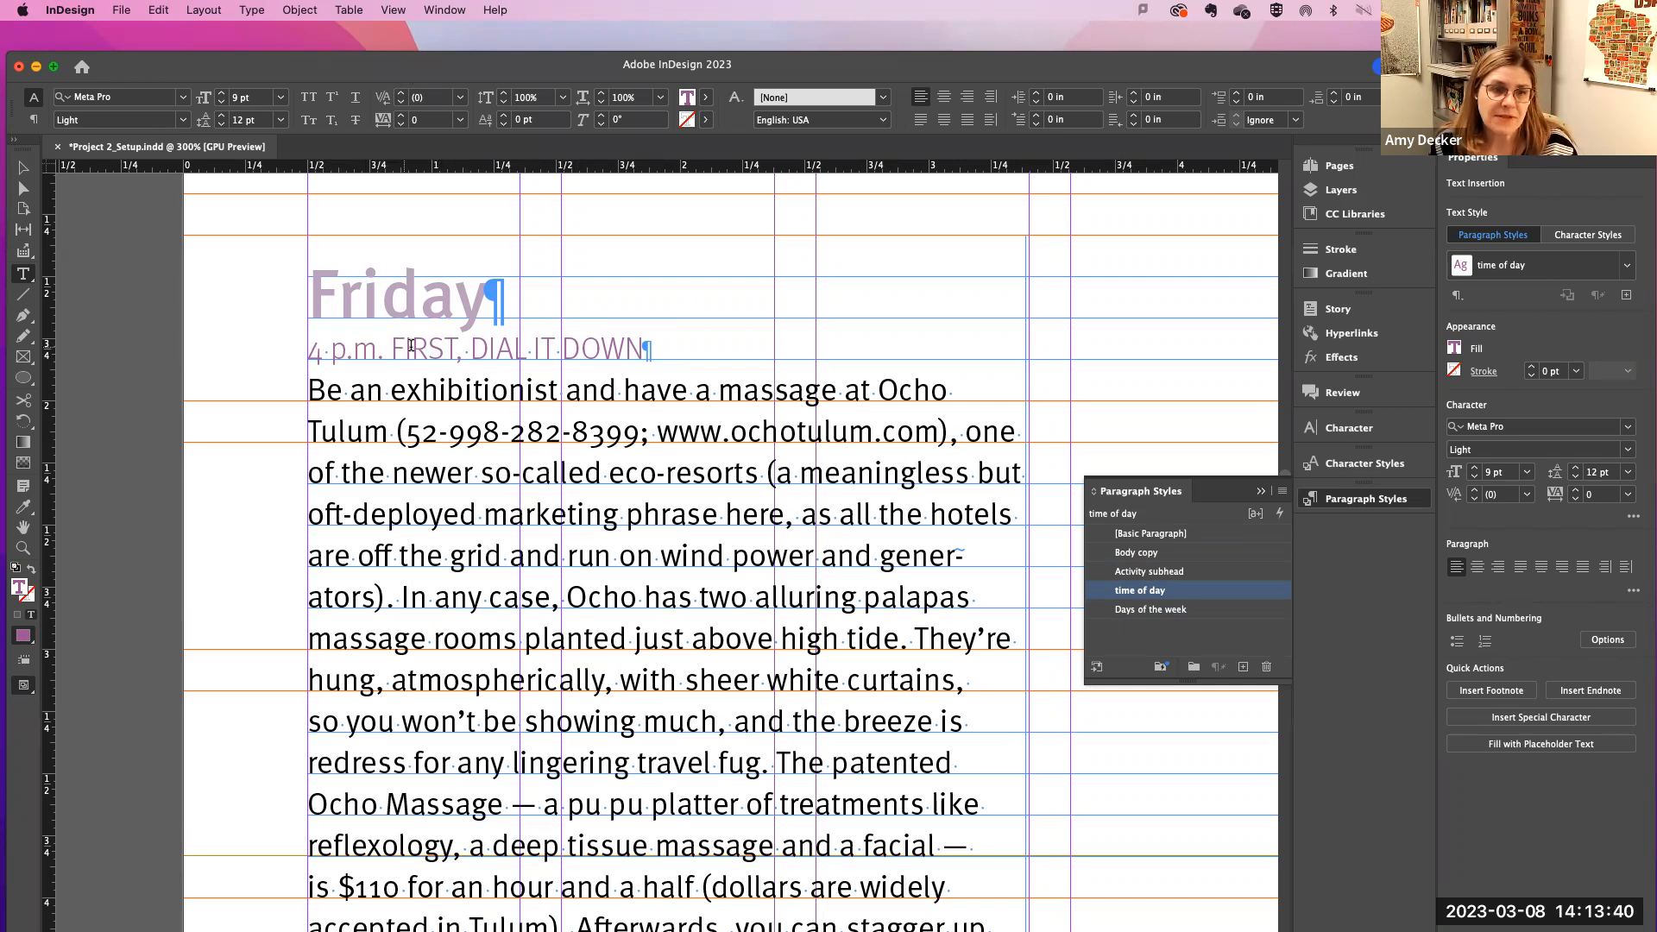
key(Return)
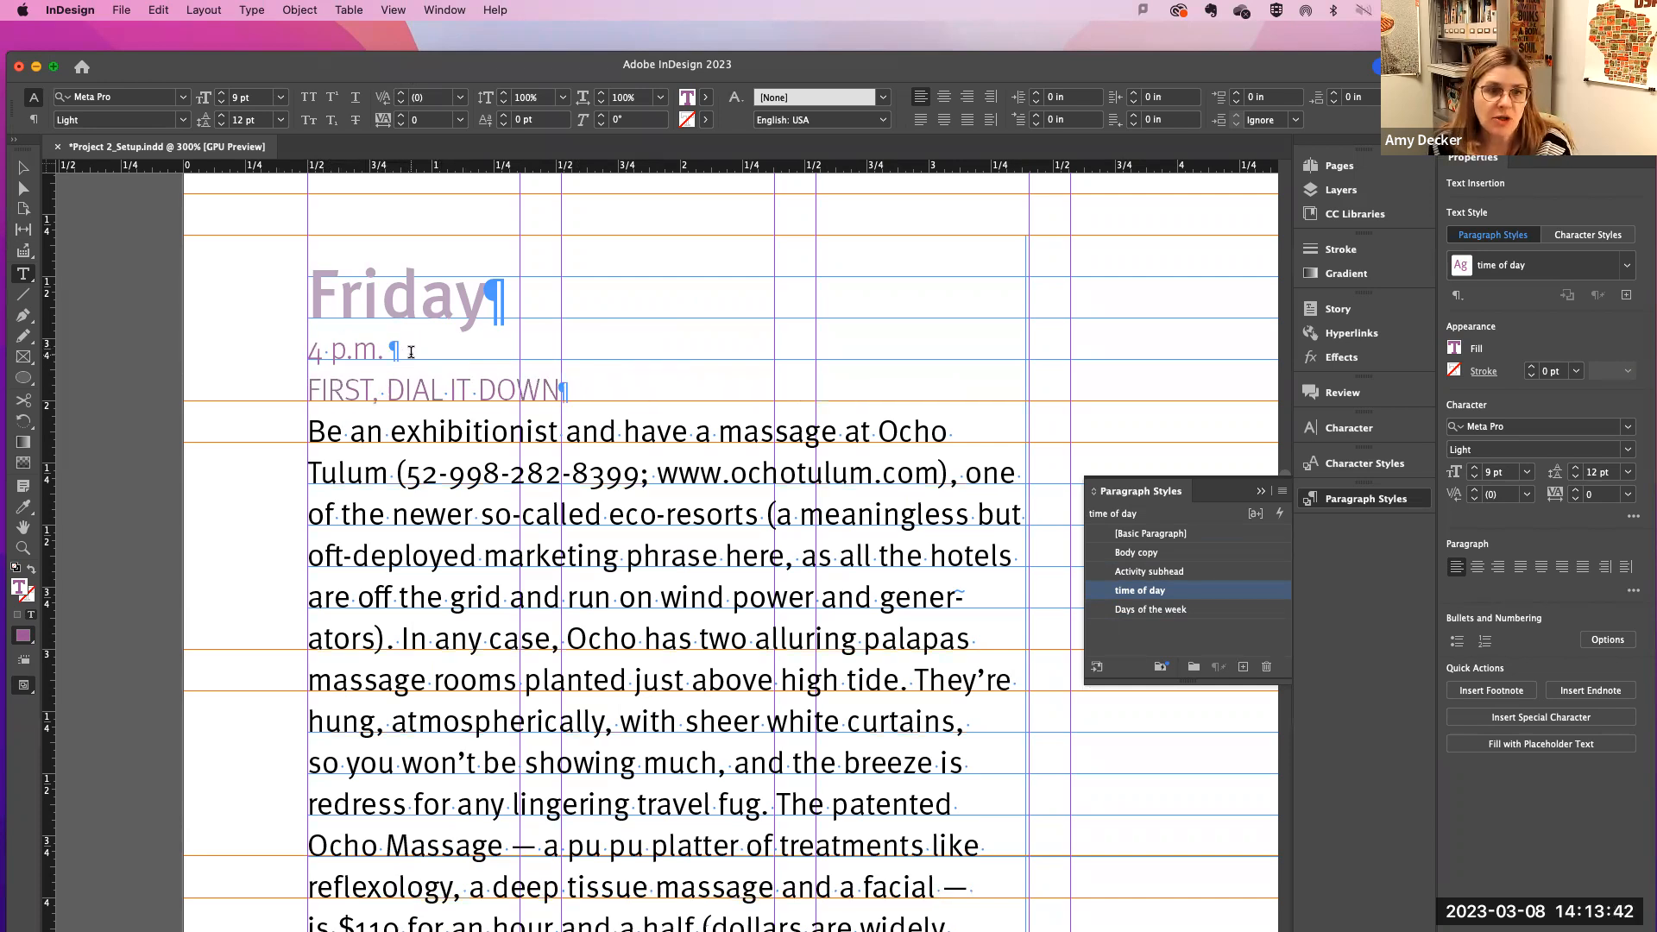
key(BackSpace)
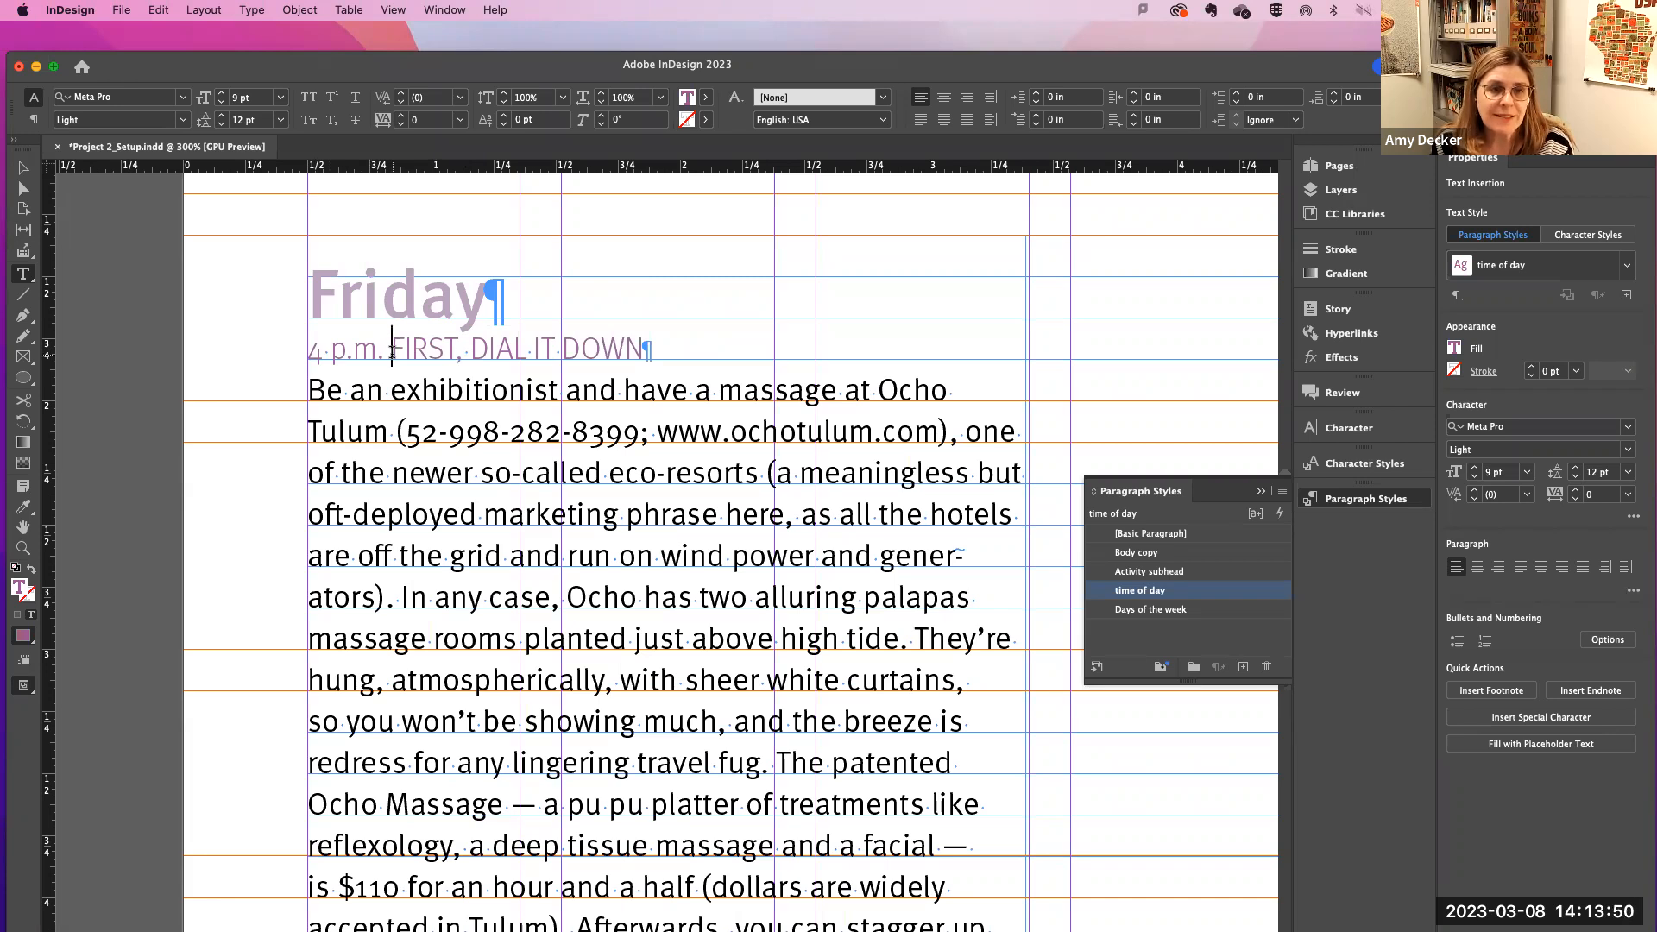
Step: Apply the Activity subhead paragraph style to the entire "4 p.m. FIRST, DIAL IT DOWN" line
drag(308, 350, 645, 350)
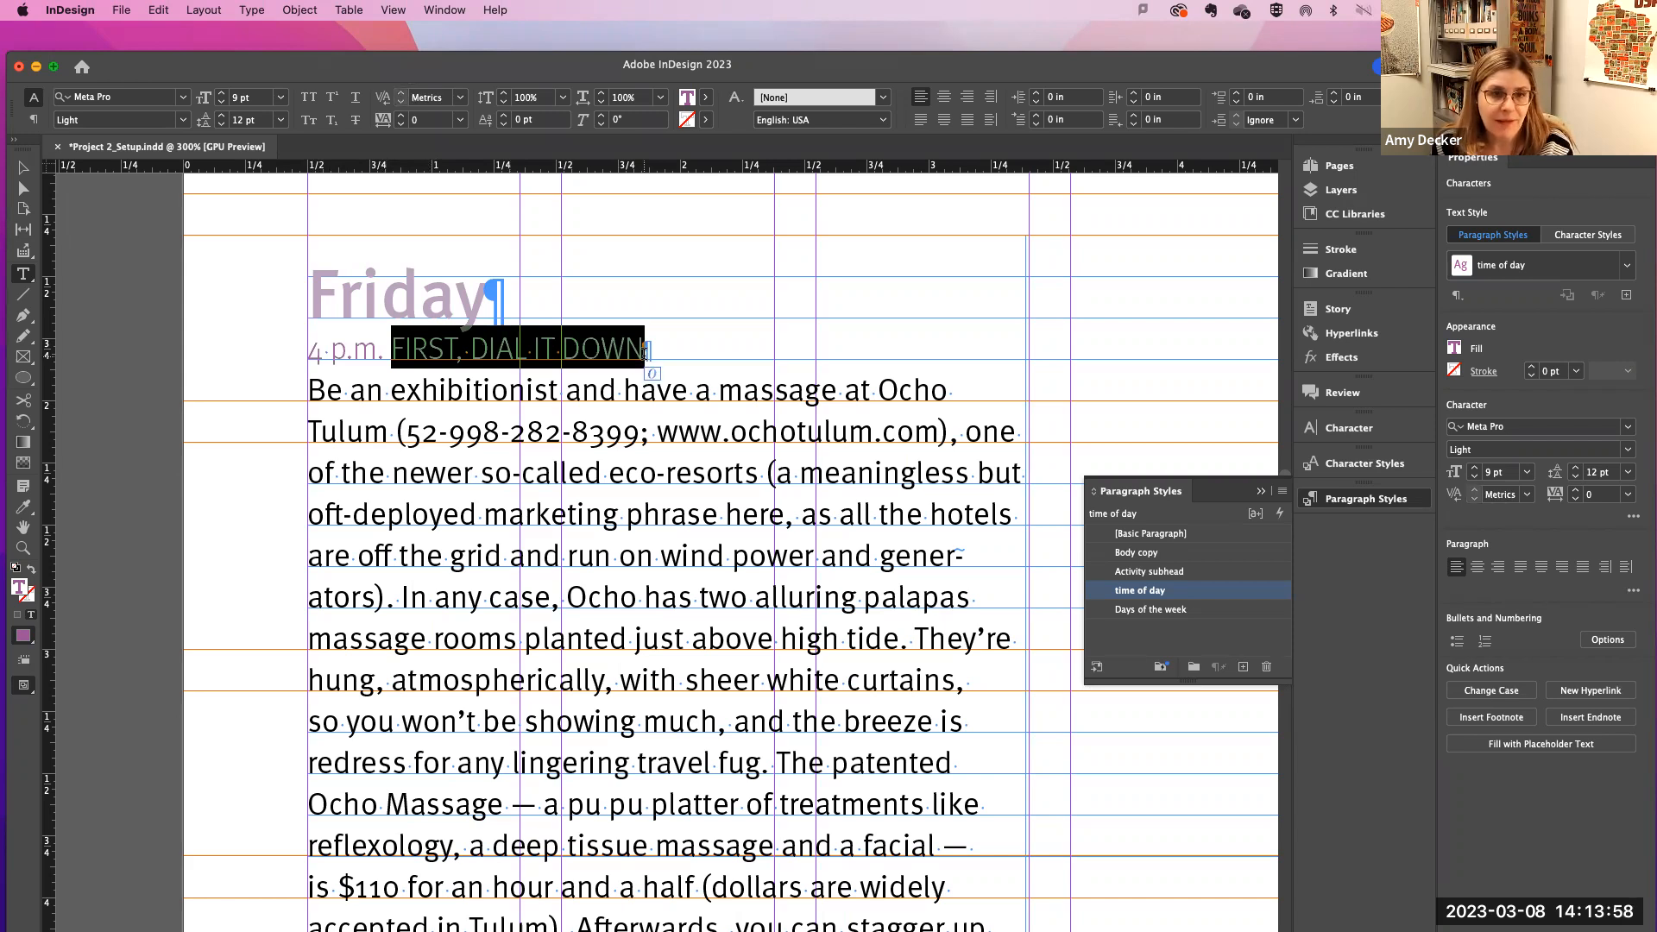
click(355, 351)
double_click(395, 352)
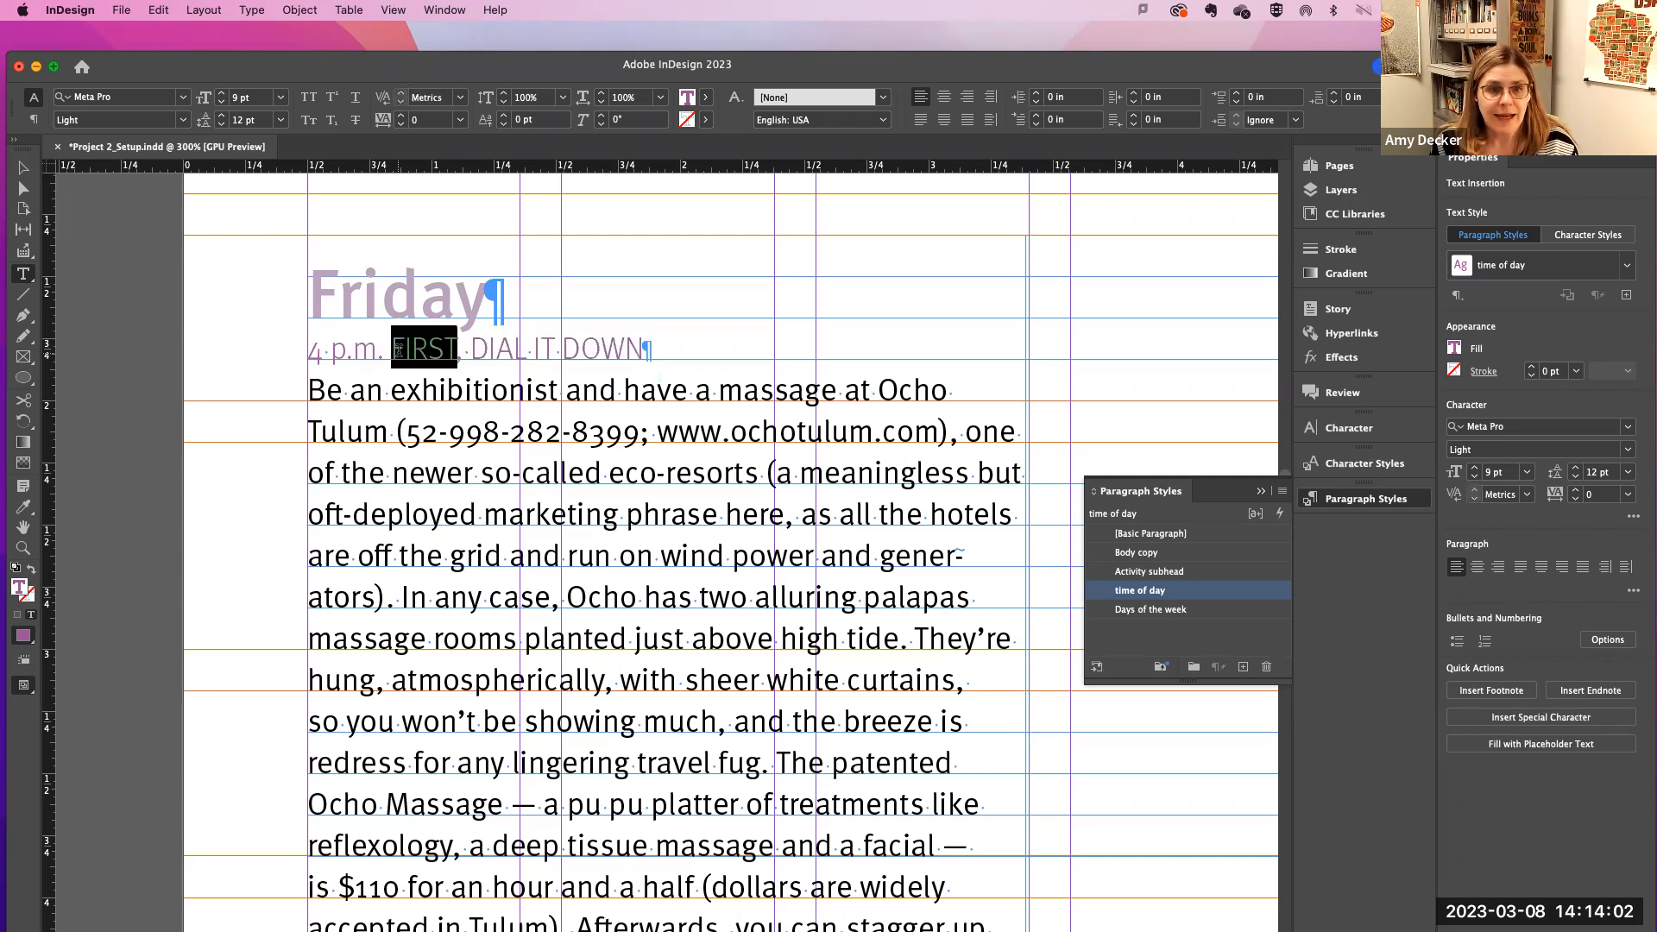
triple_click(396, 351)
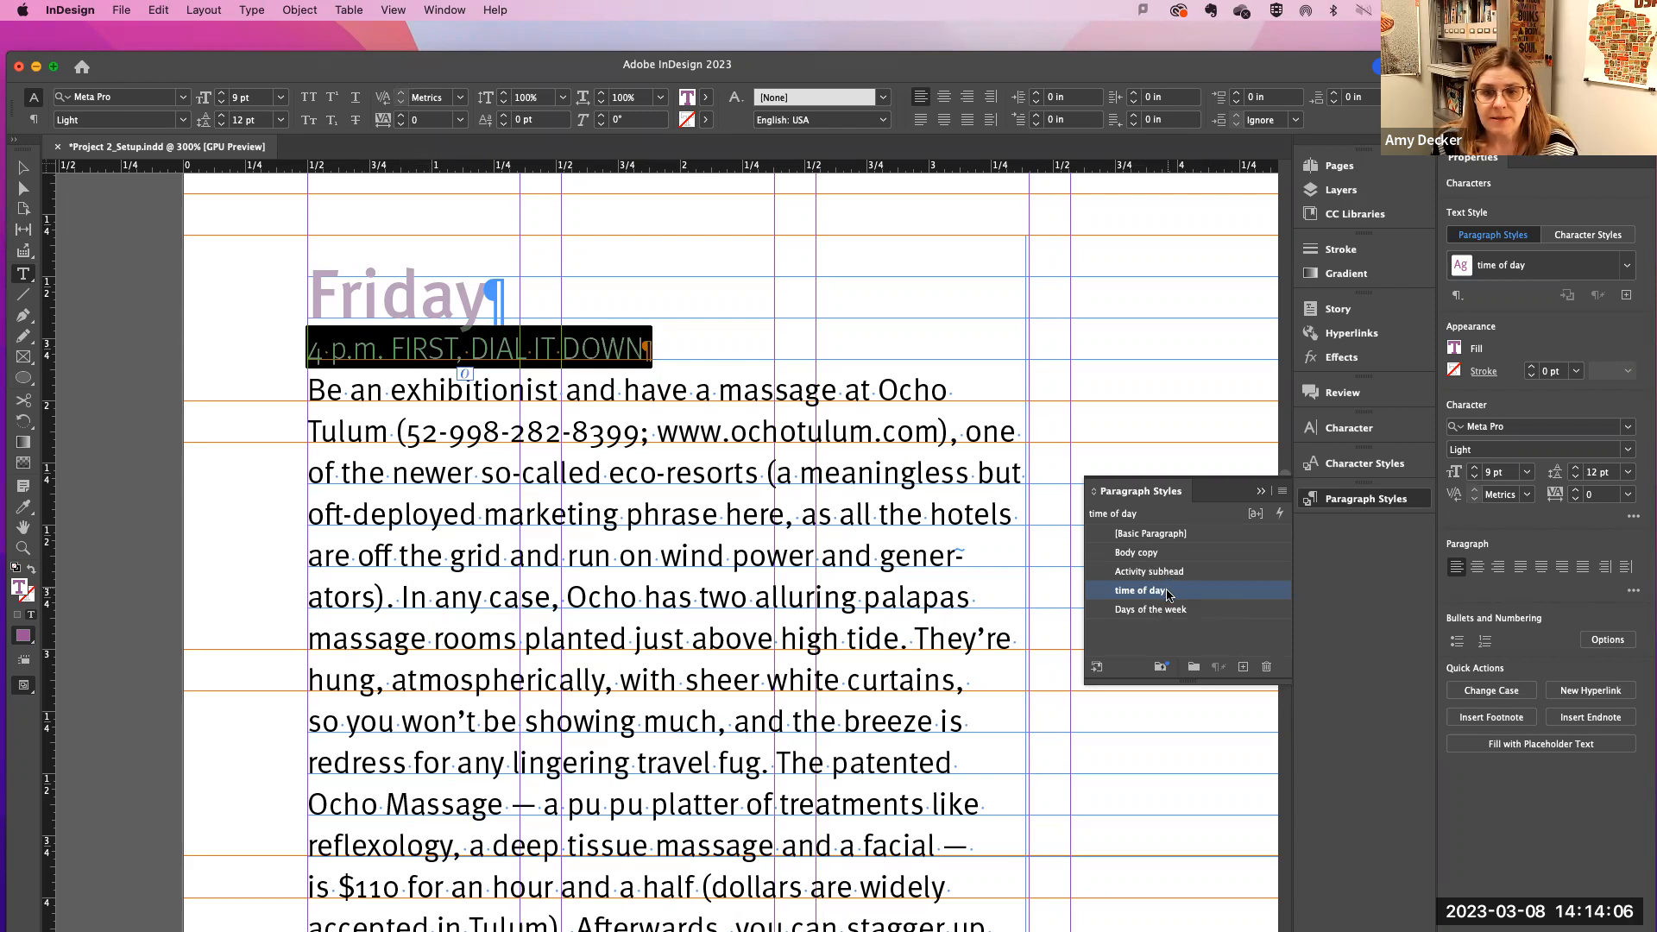
click(1162, 574)
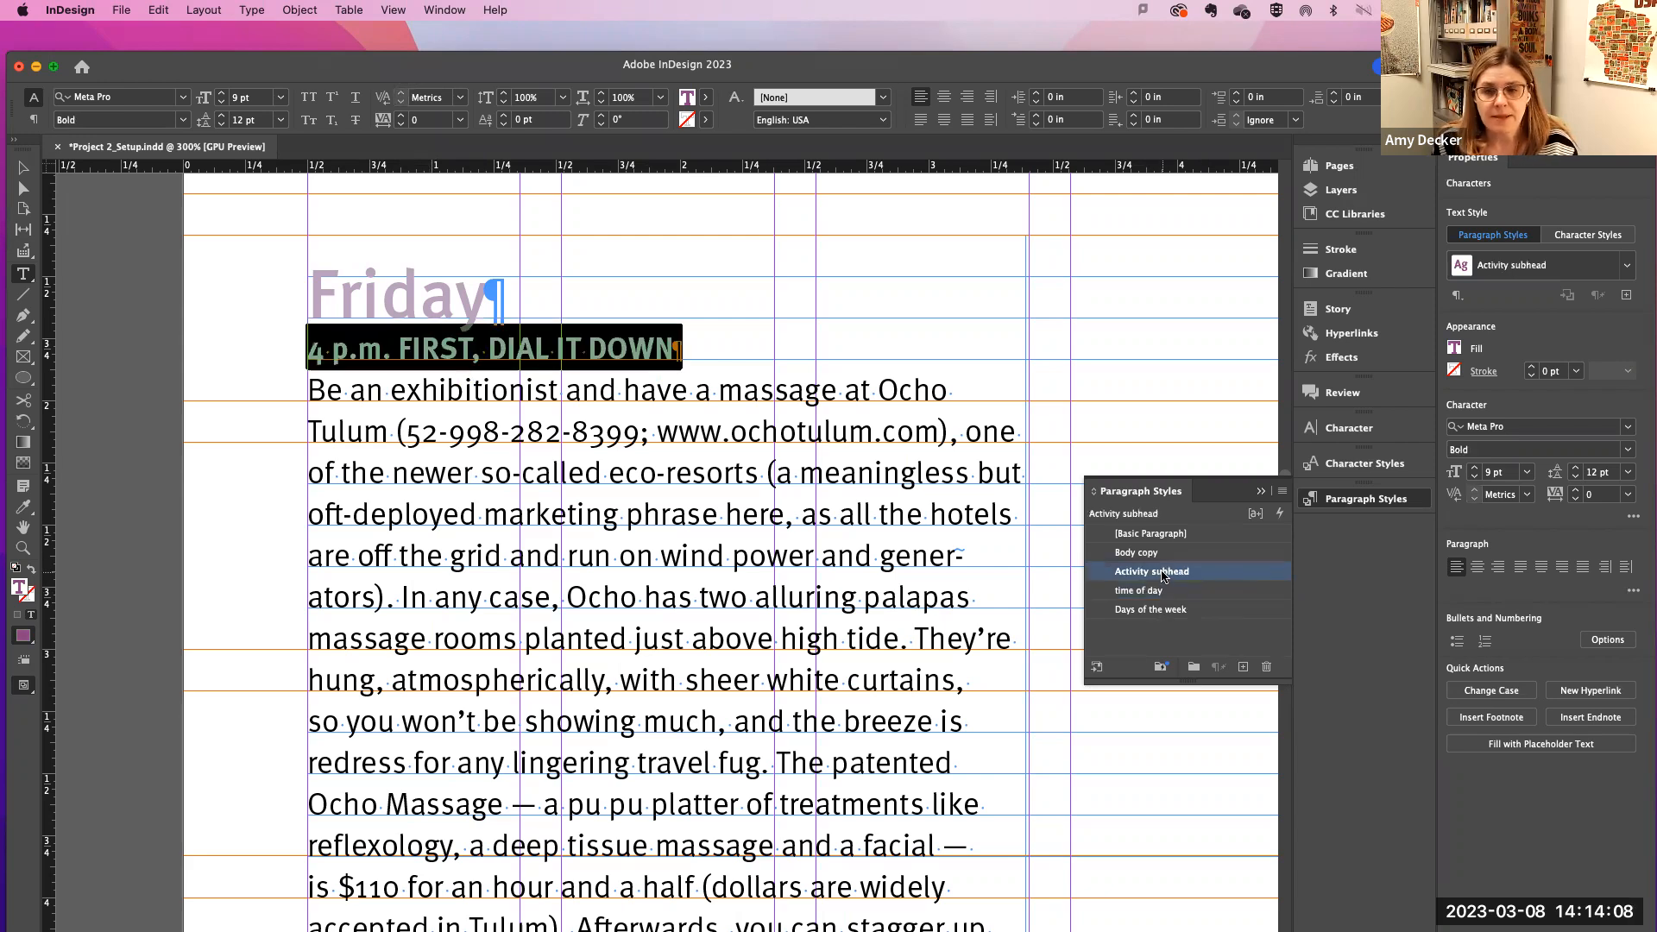
click(483, 348)
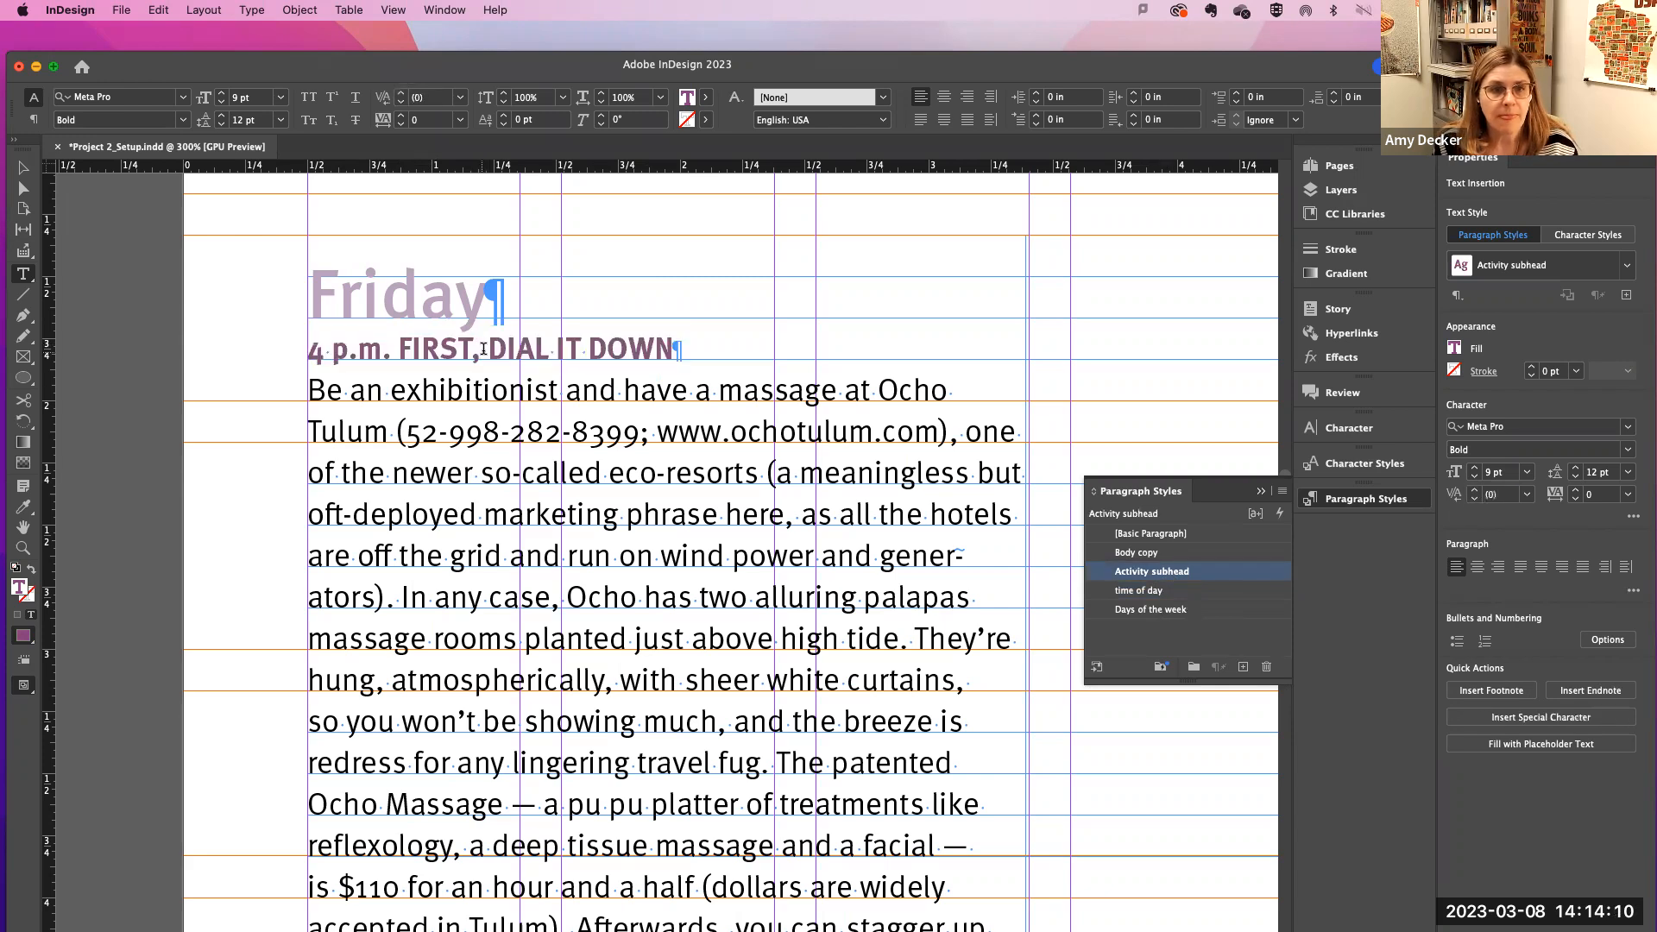
Step: Create a character style from the "4 p.m." text and name it "Time of Day"
drag(393, 349, 296, 342)
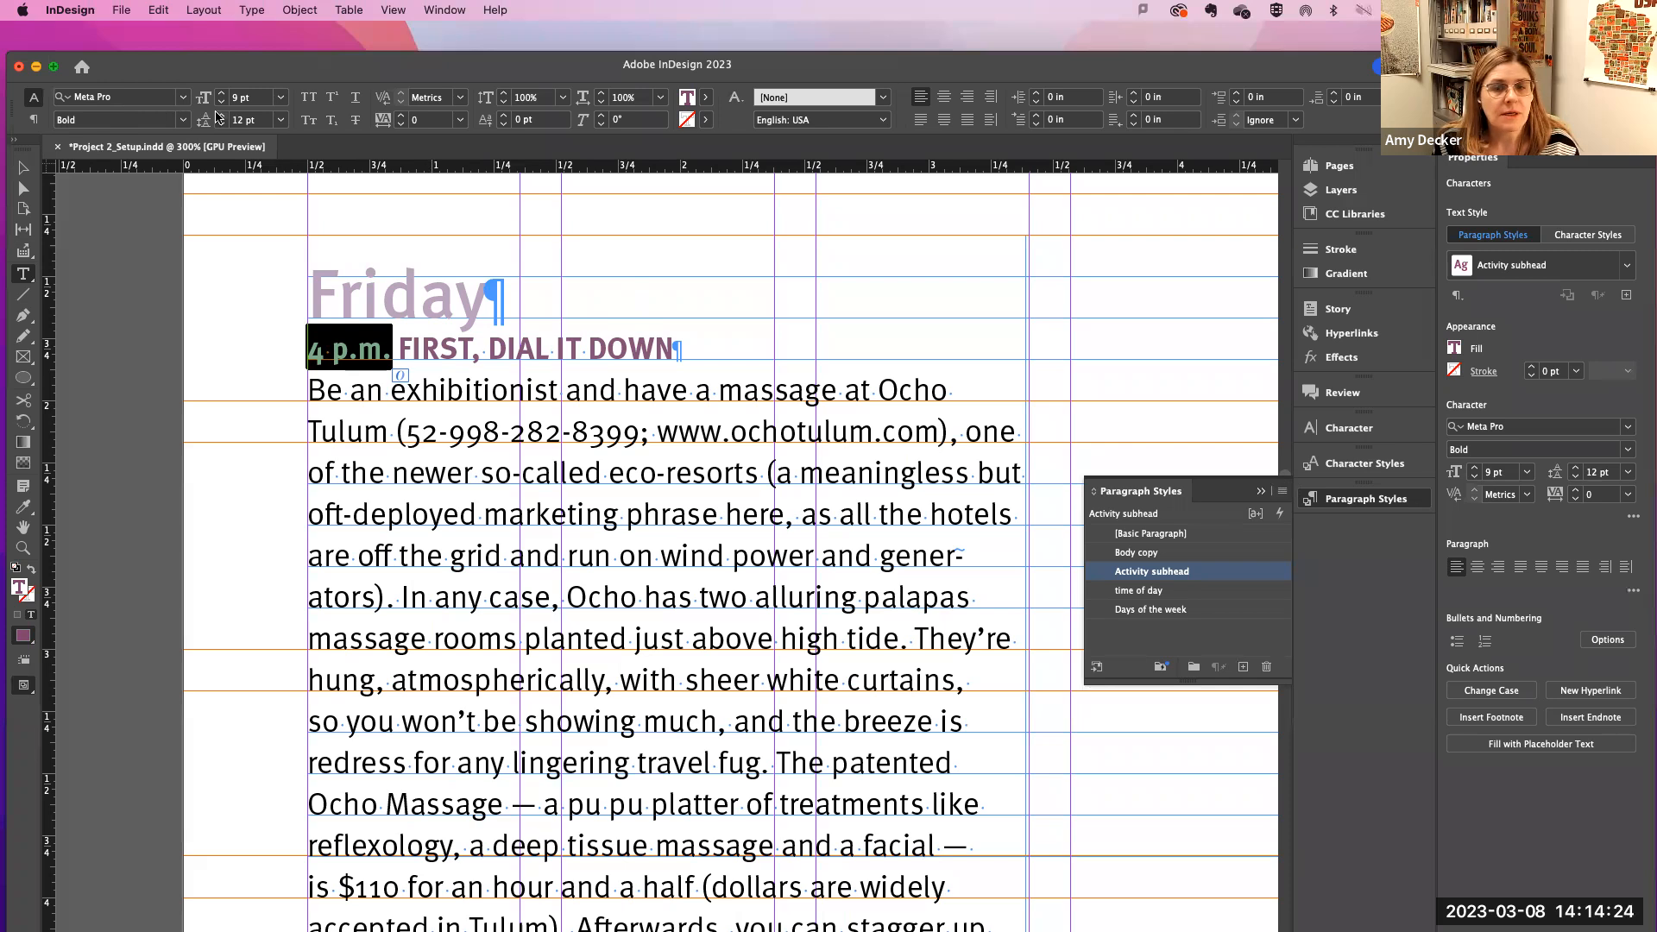
click(1345, 430)
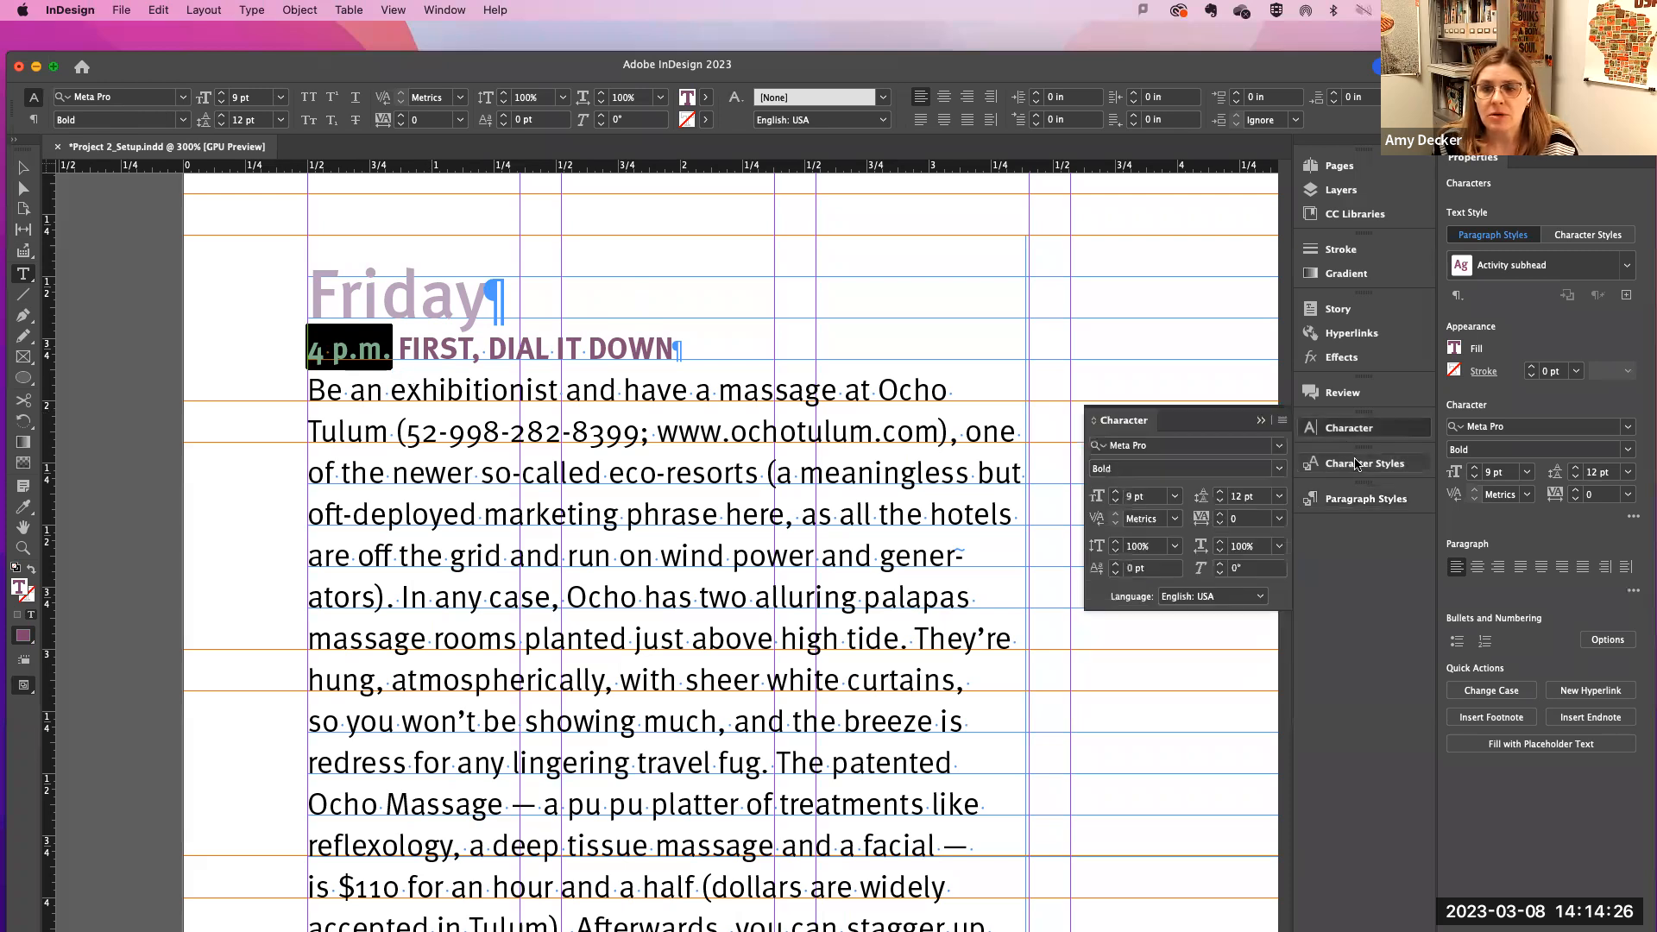
click(1357, 465)
click(1243, 631)
double_click(1154, 557)
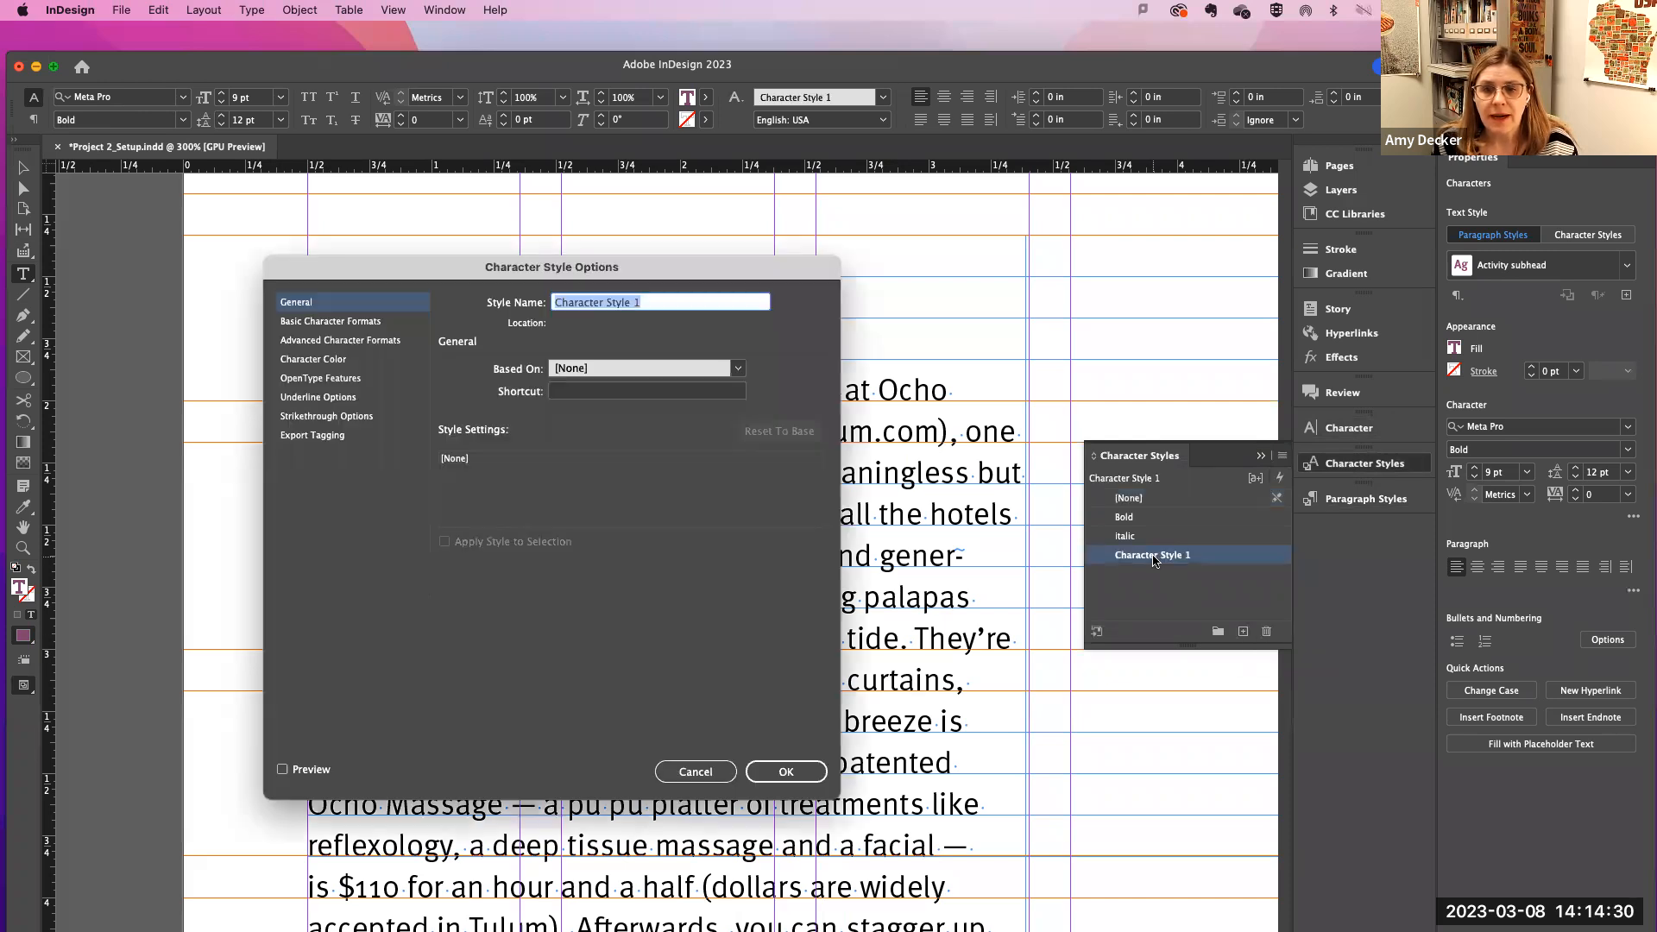
text(Time of Day)
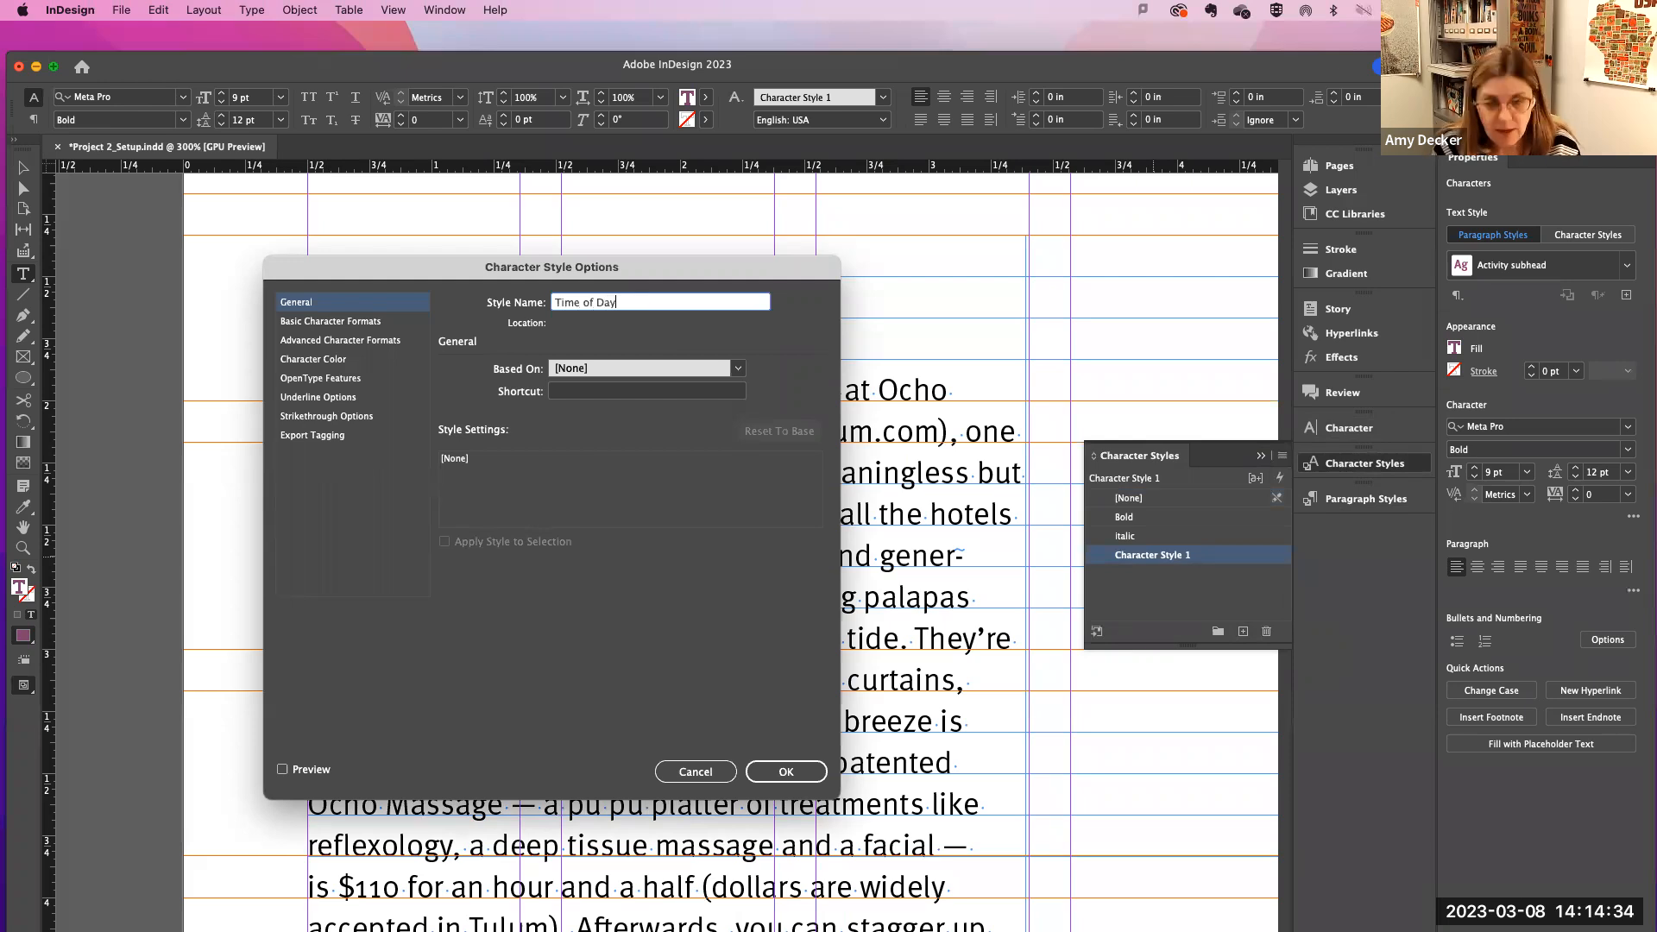
Step: Set the Time of Day character style's font to Meta Pro Light in its basic character formats
click(338, 325)
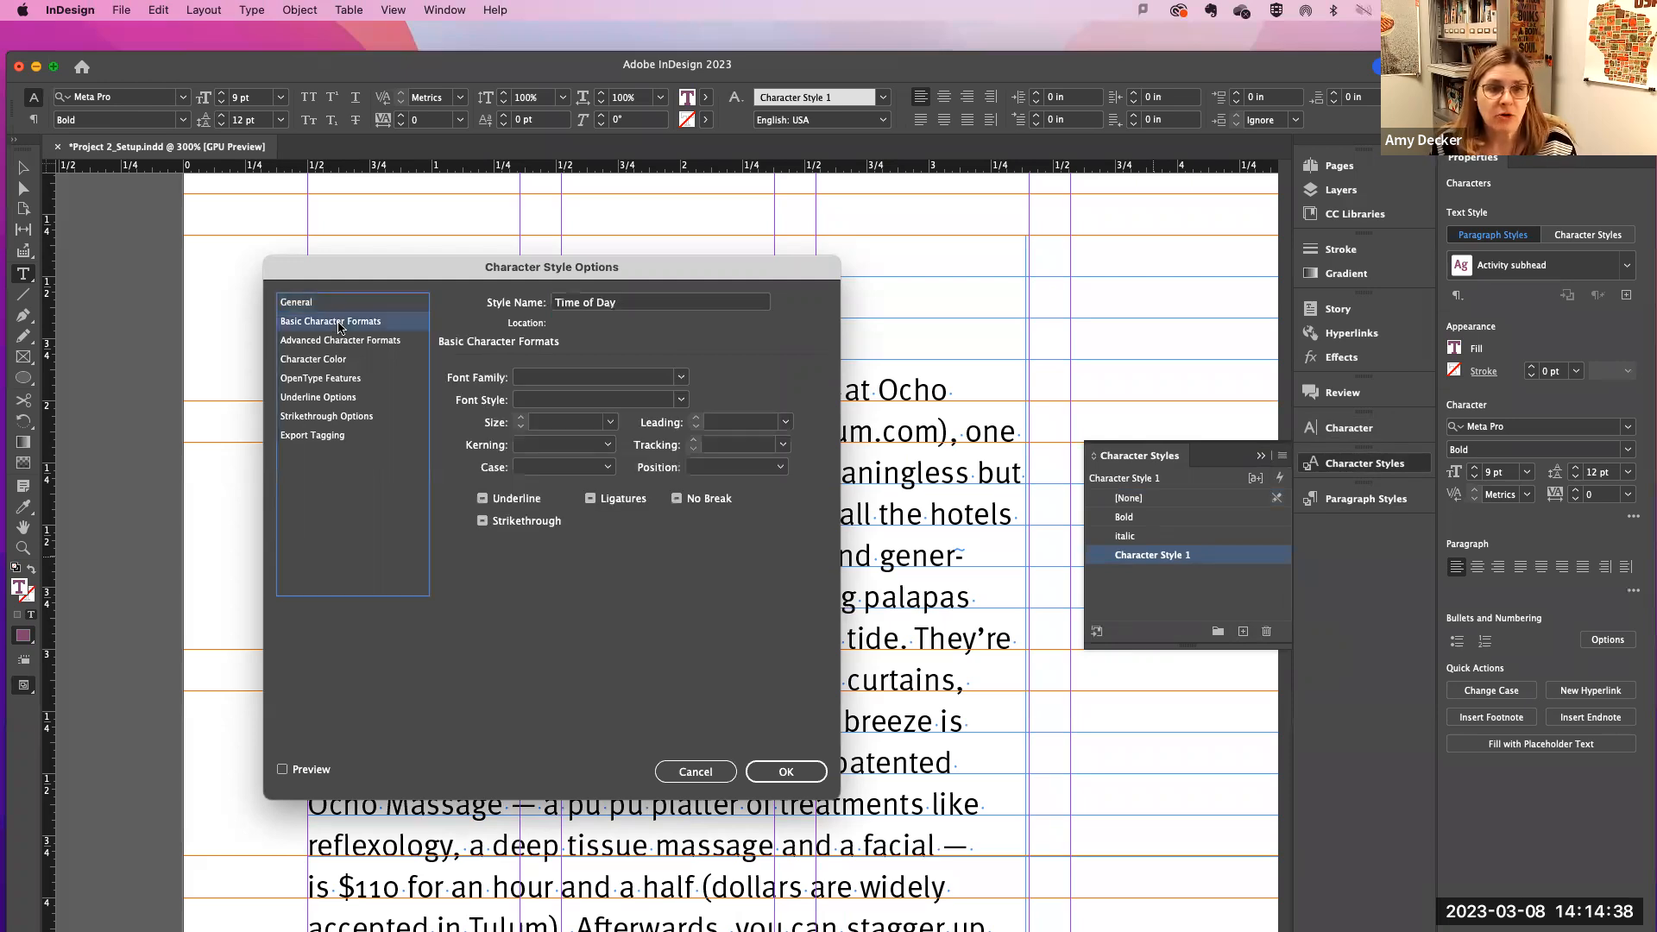
drag(669, 269, 1150, 280)
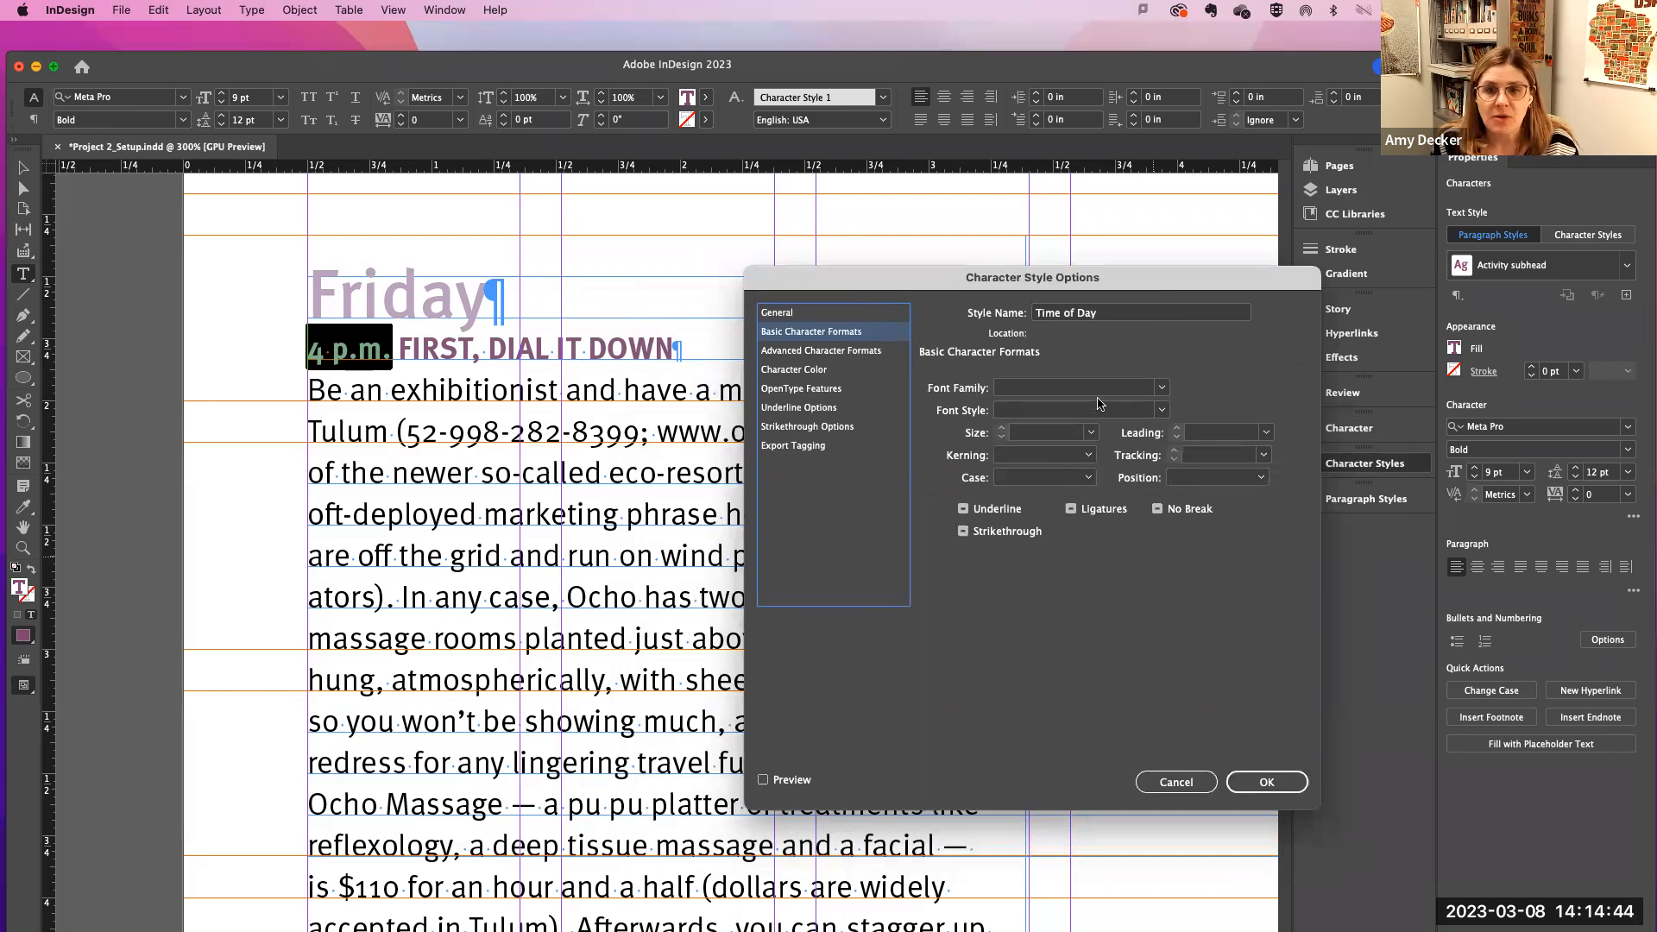
click(1163, 389)
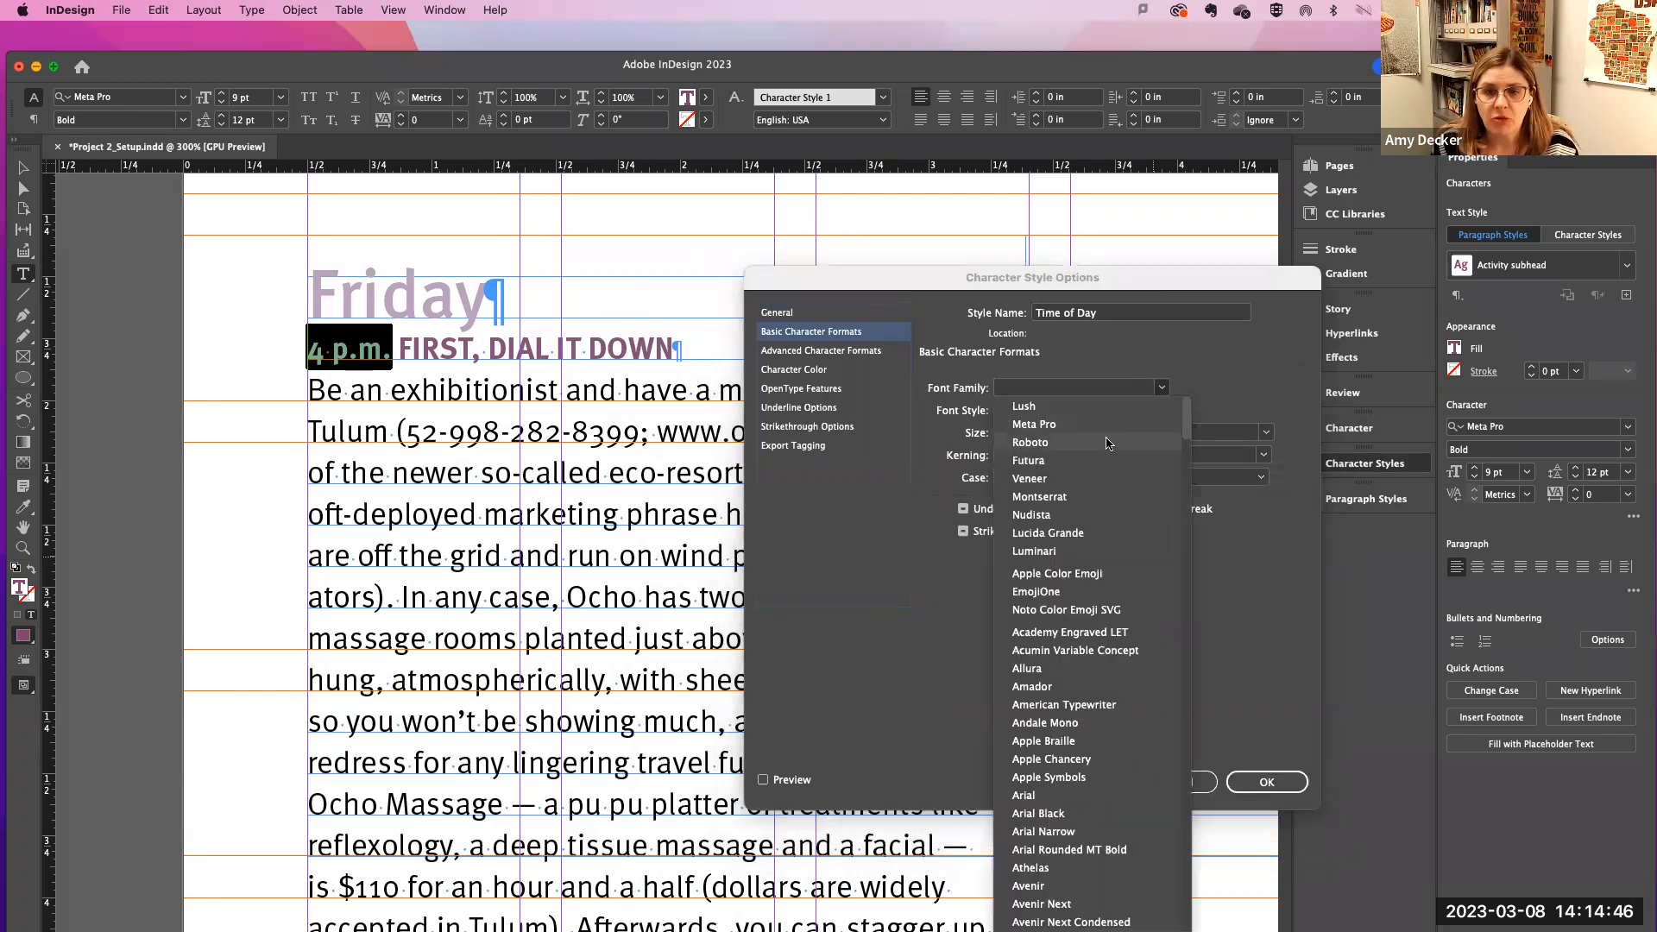
click(1051, 427)
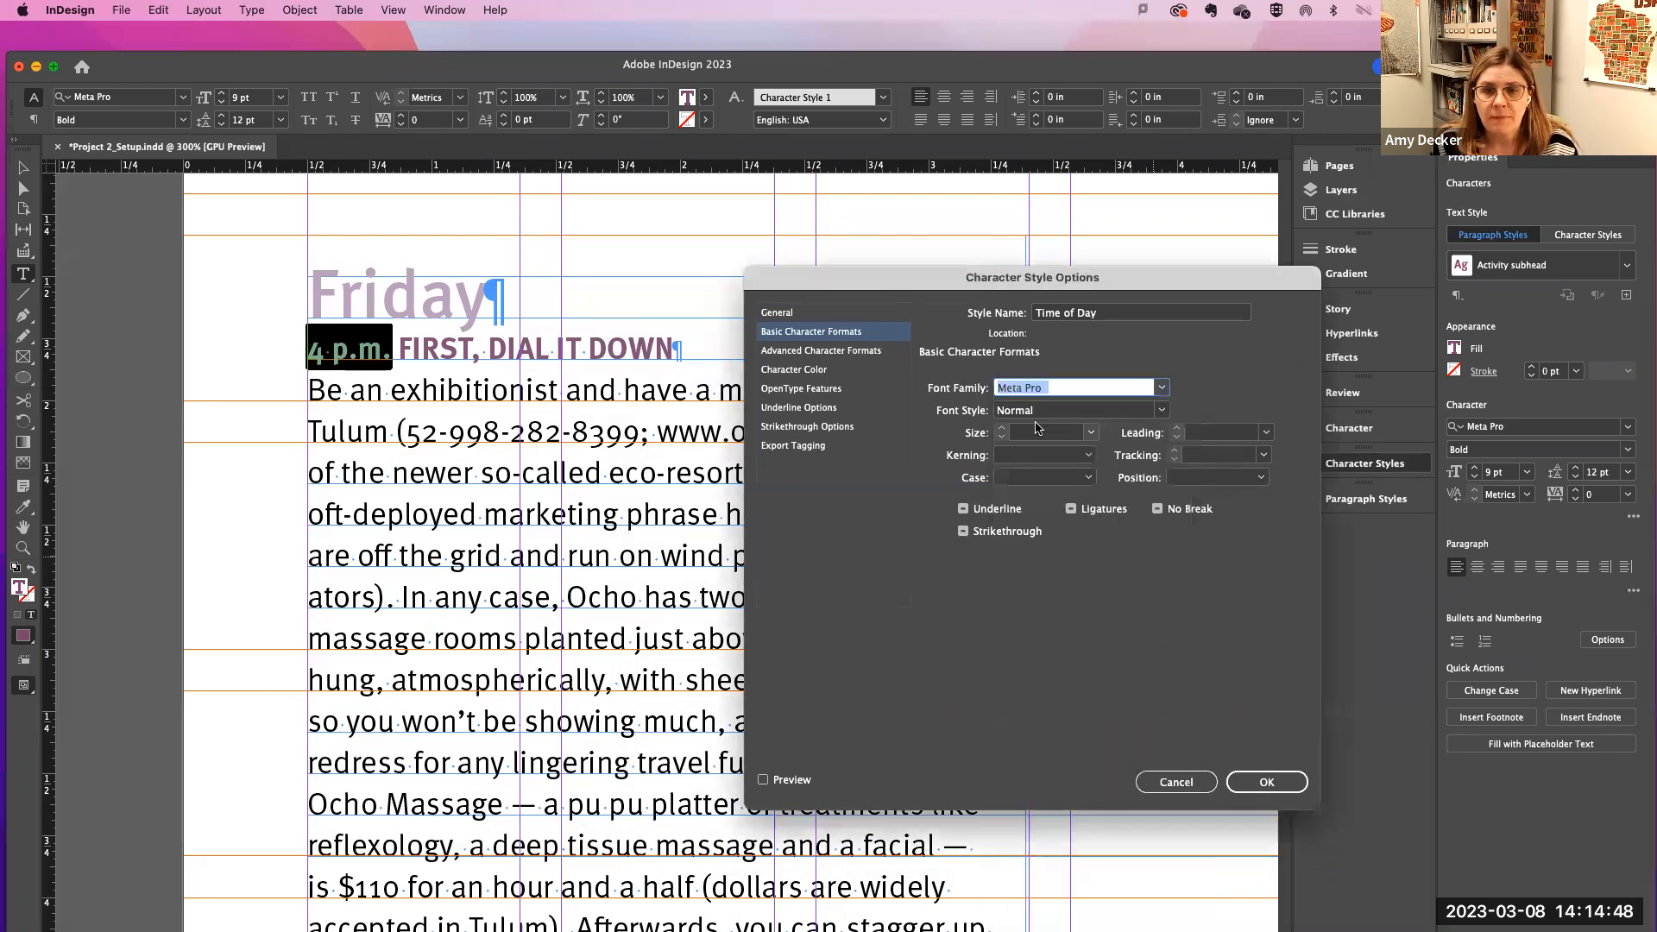
click(1163, 411)
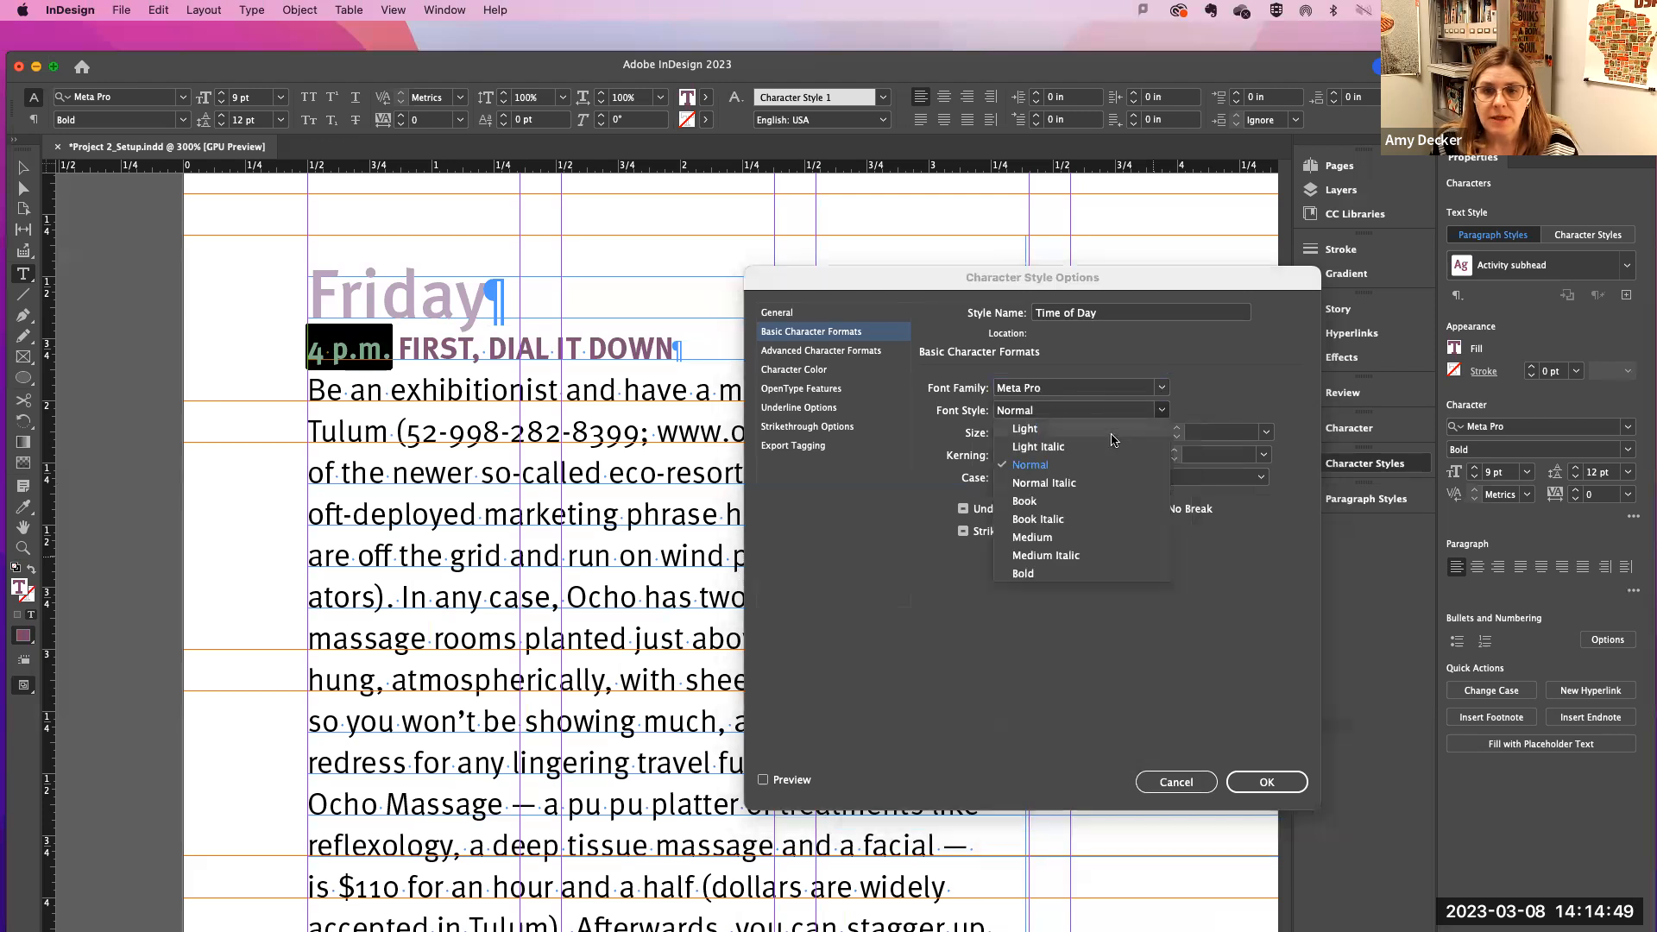
click(1035, 429)
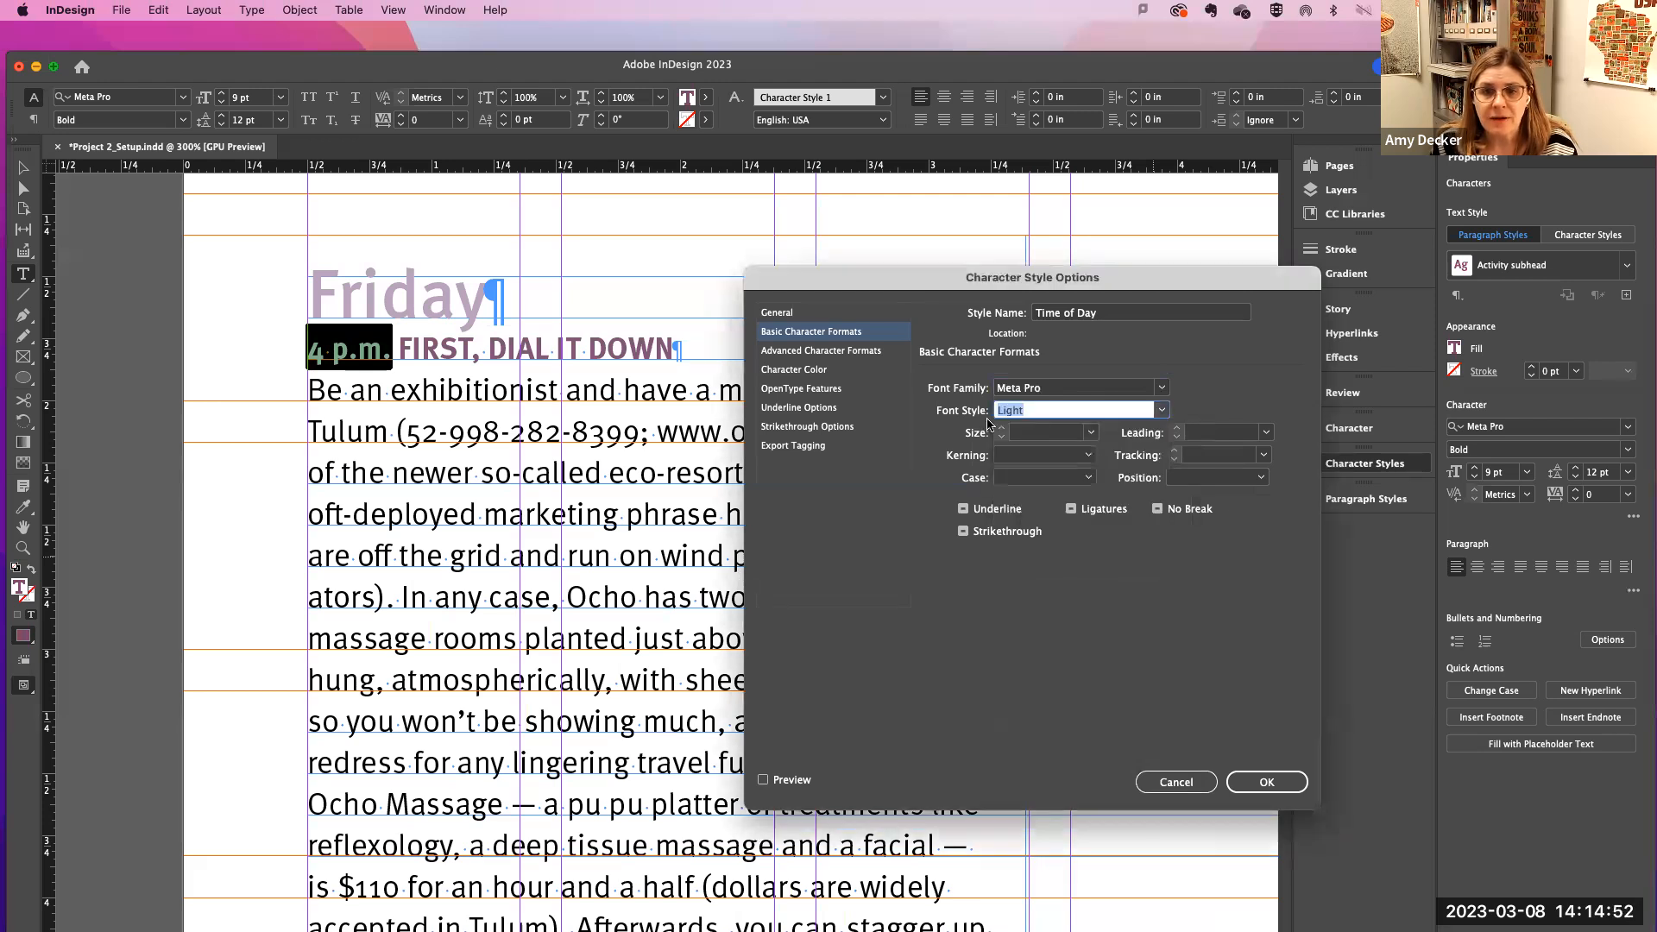
Step: Give the Time of Day style a 9 pt size and 12 pt leading, preview it, and save the style
click(1037, 438)
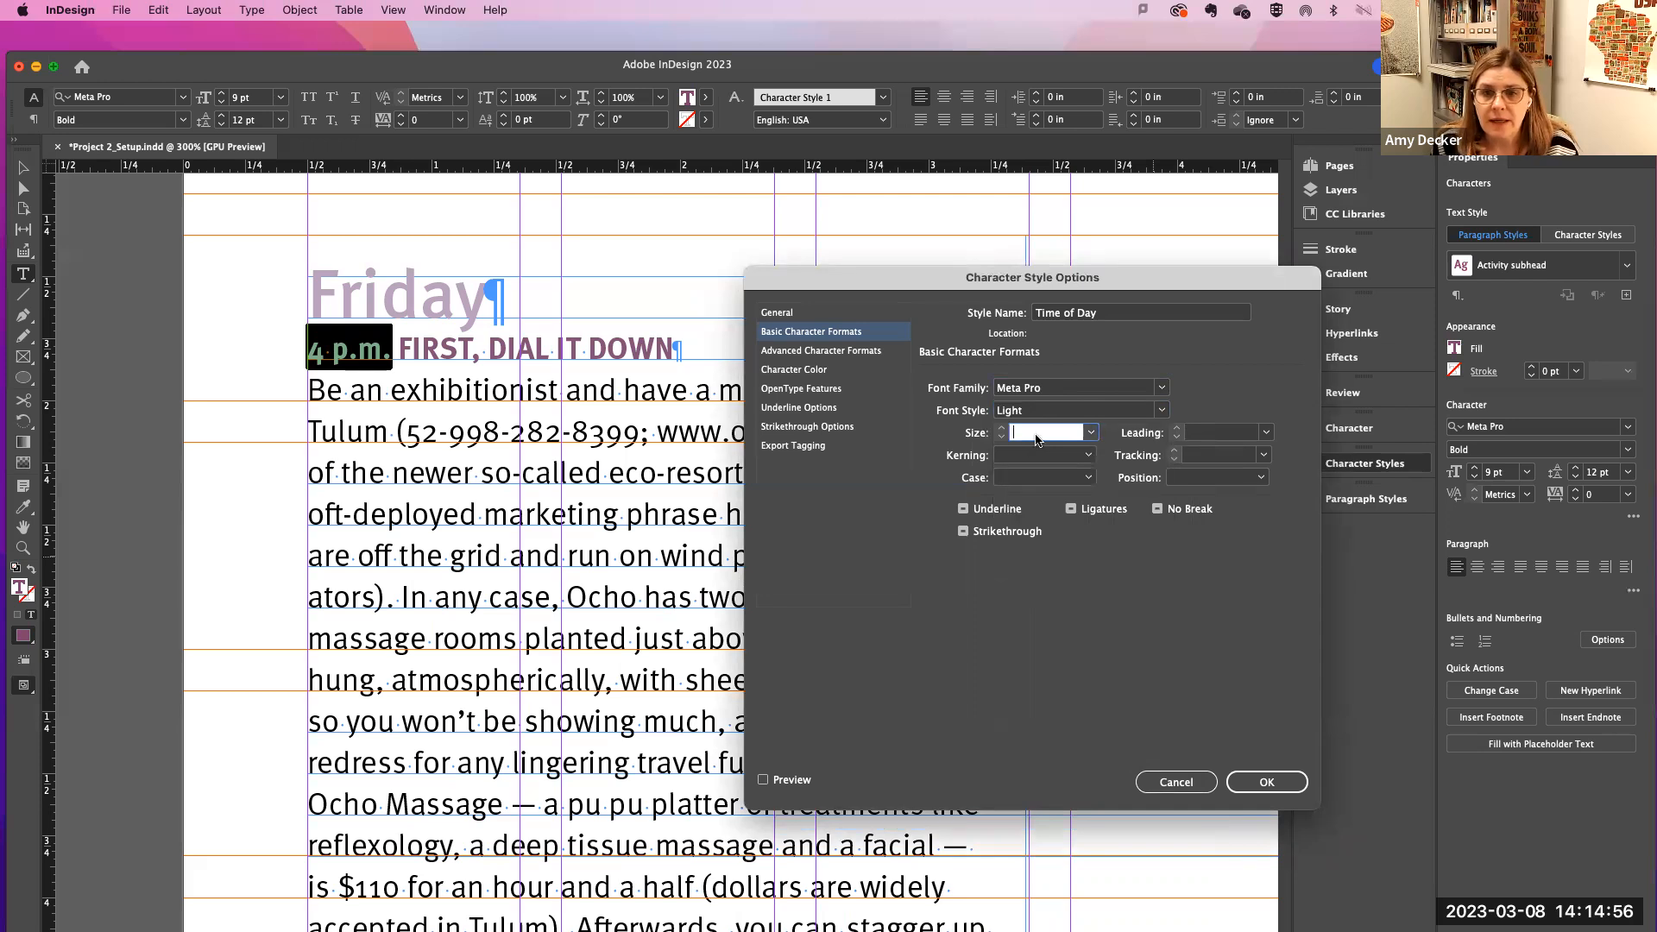
click(1093, 433)
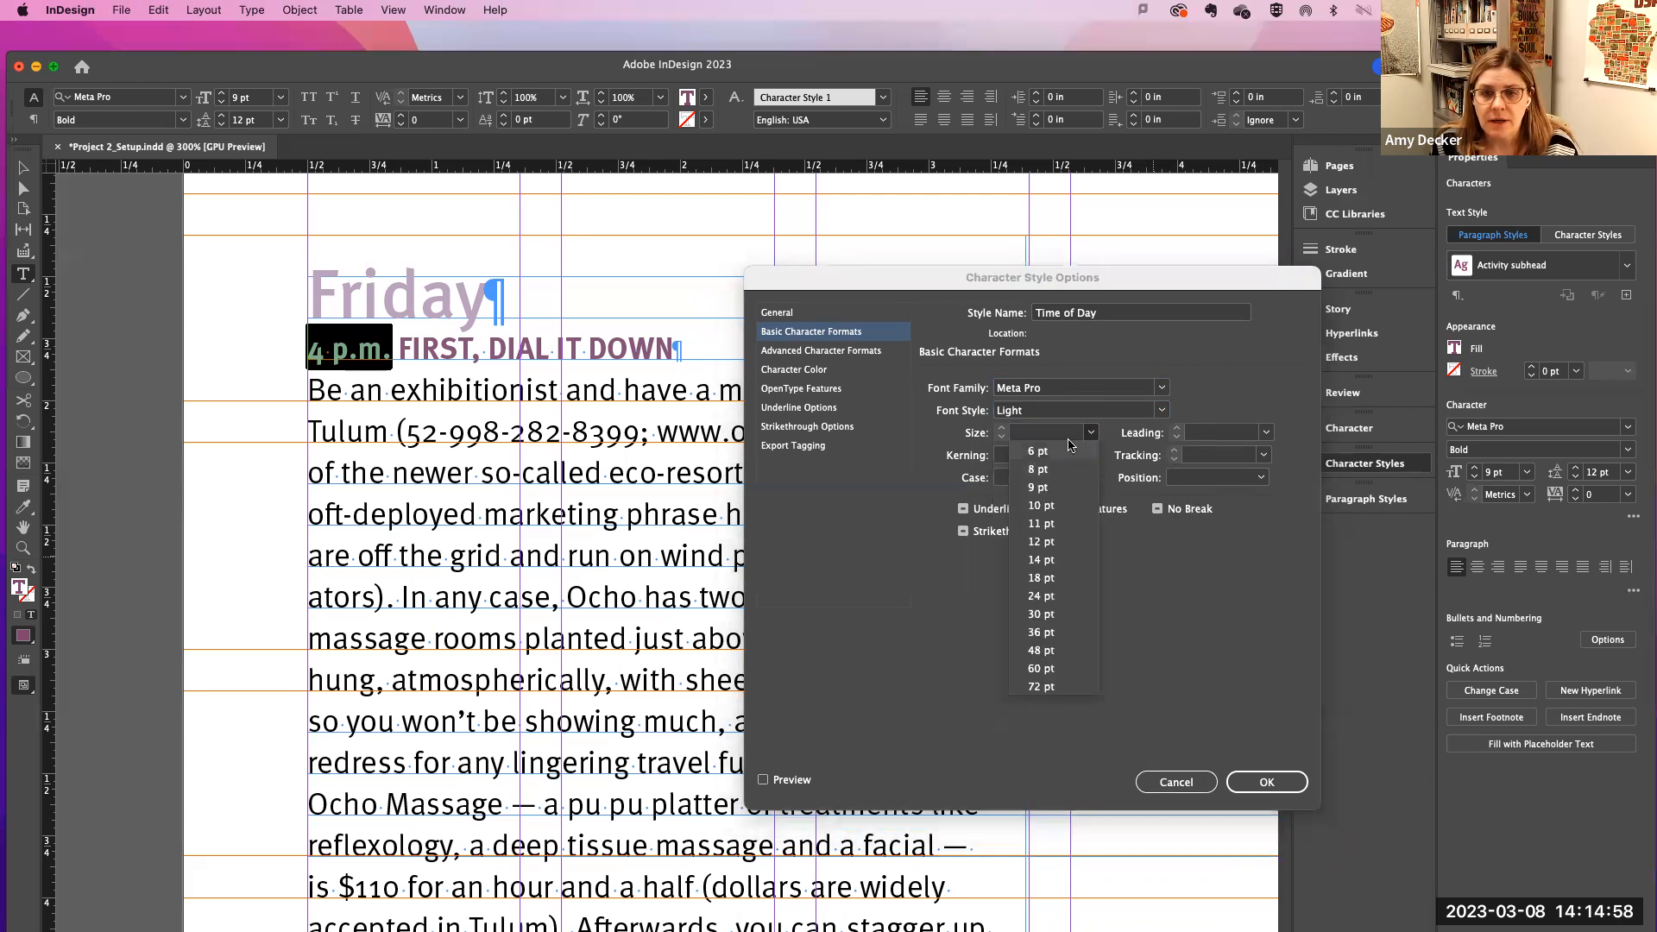
click(1236, 386)
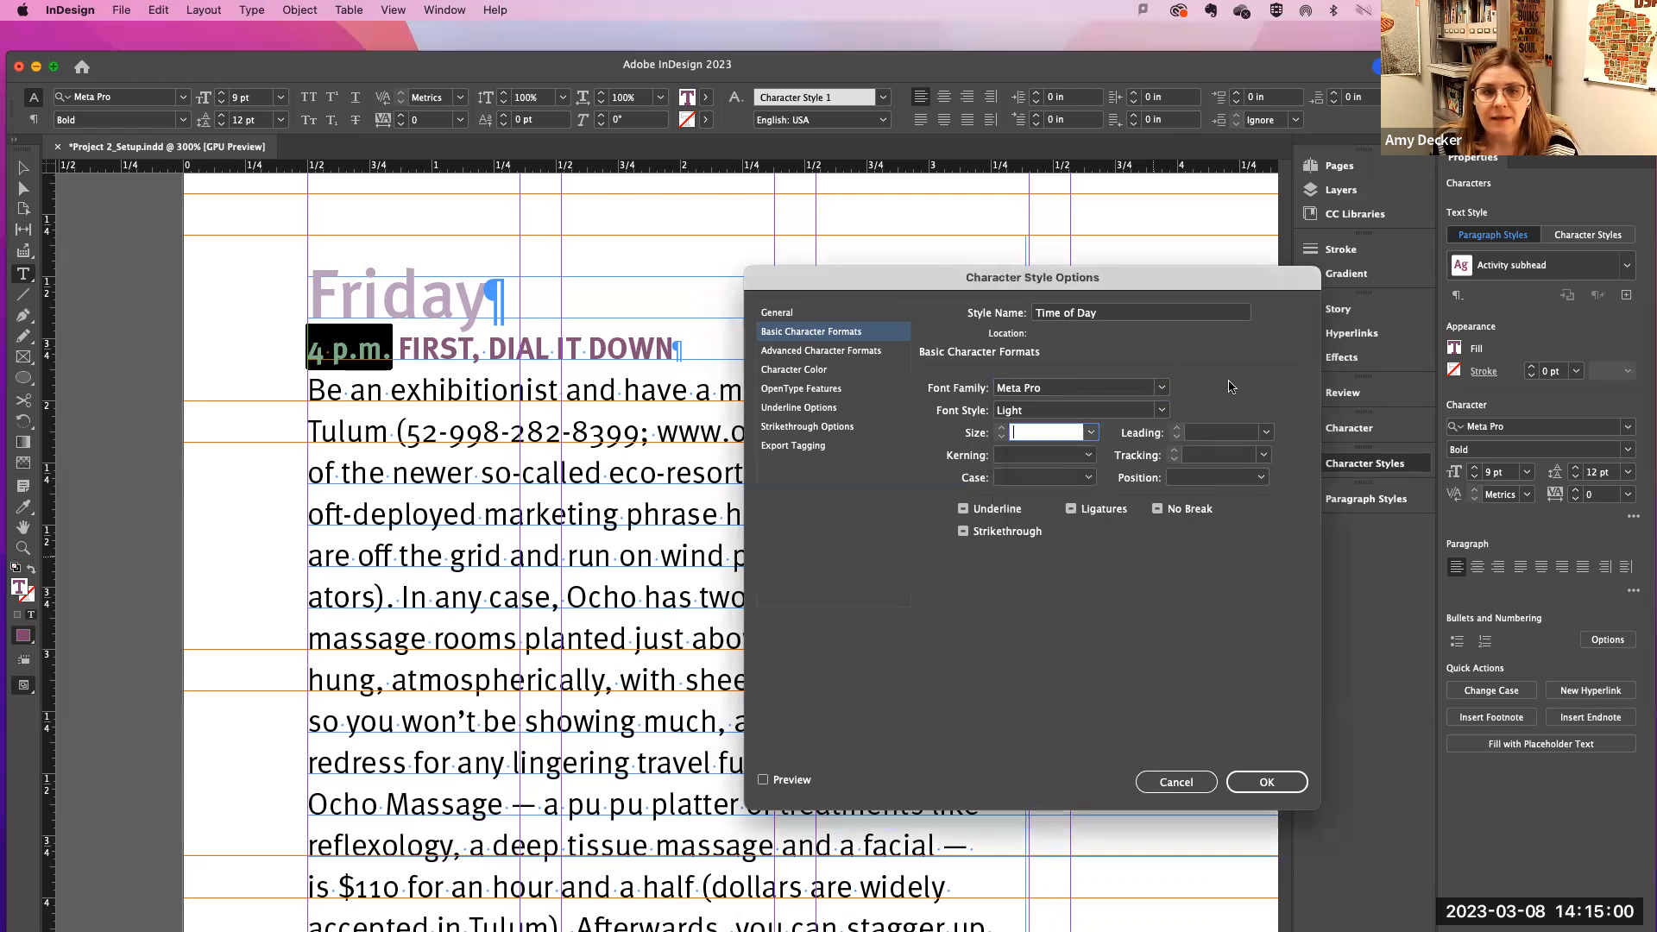
click(1091, 432)
click(1041, 494)
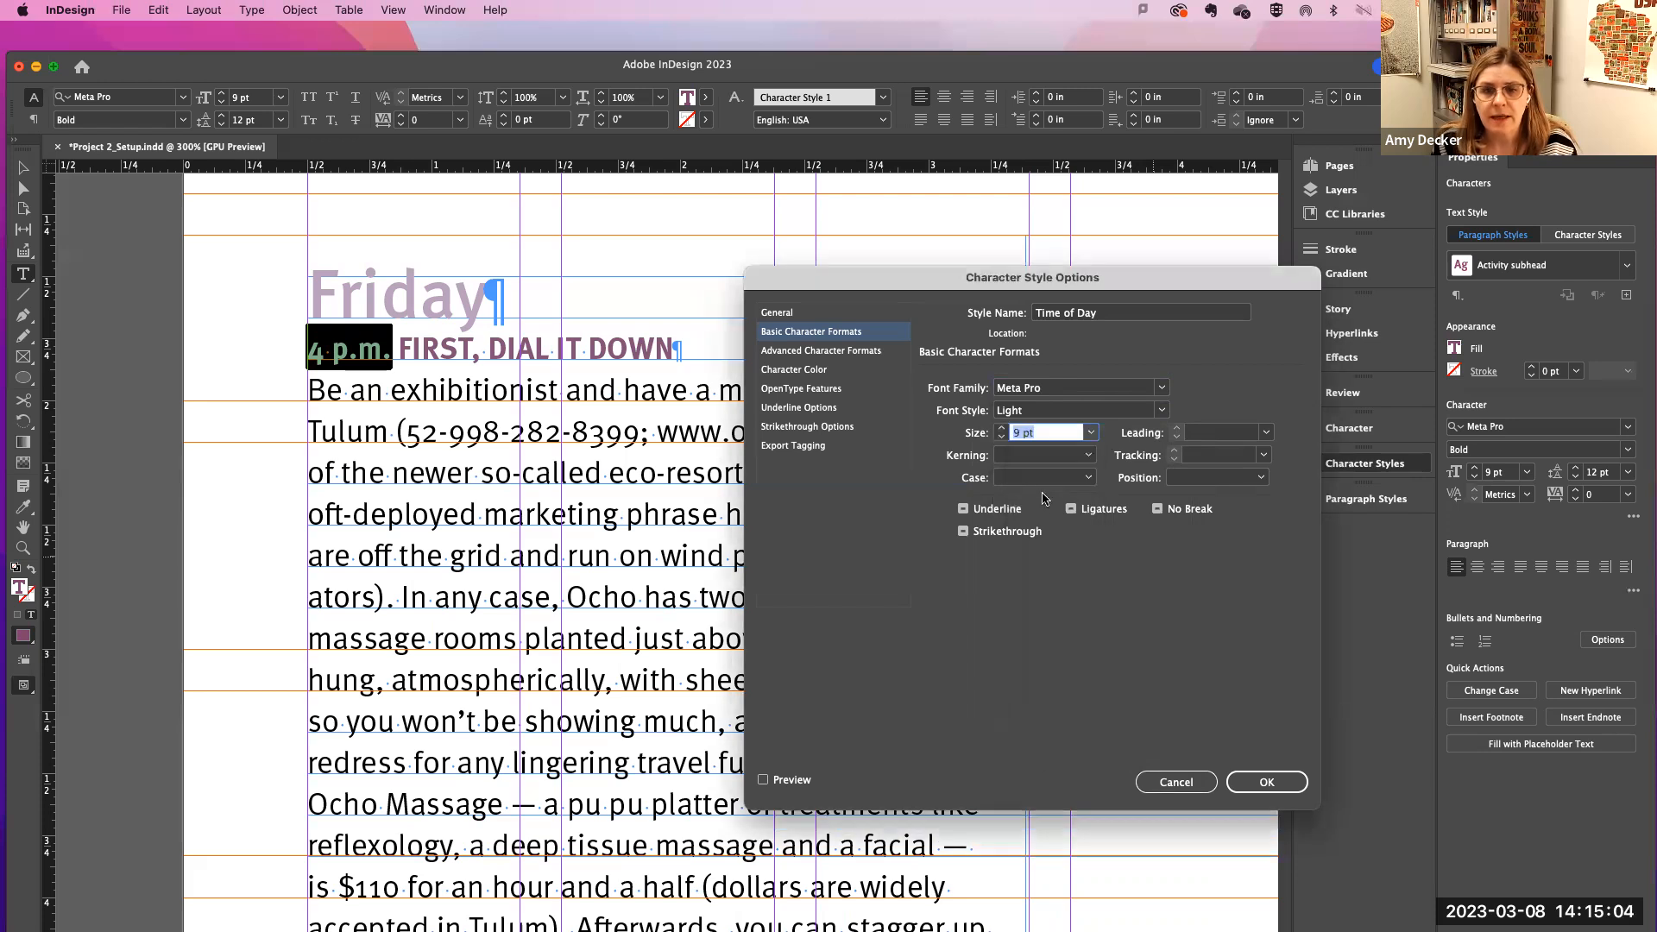
click(1207, 435)
text(12)
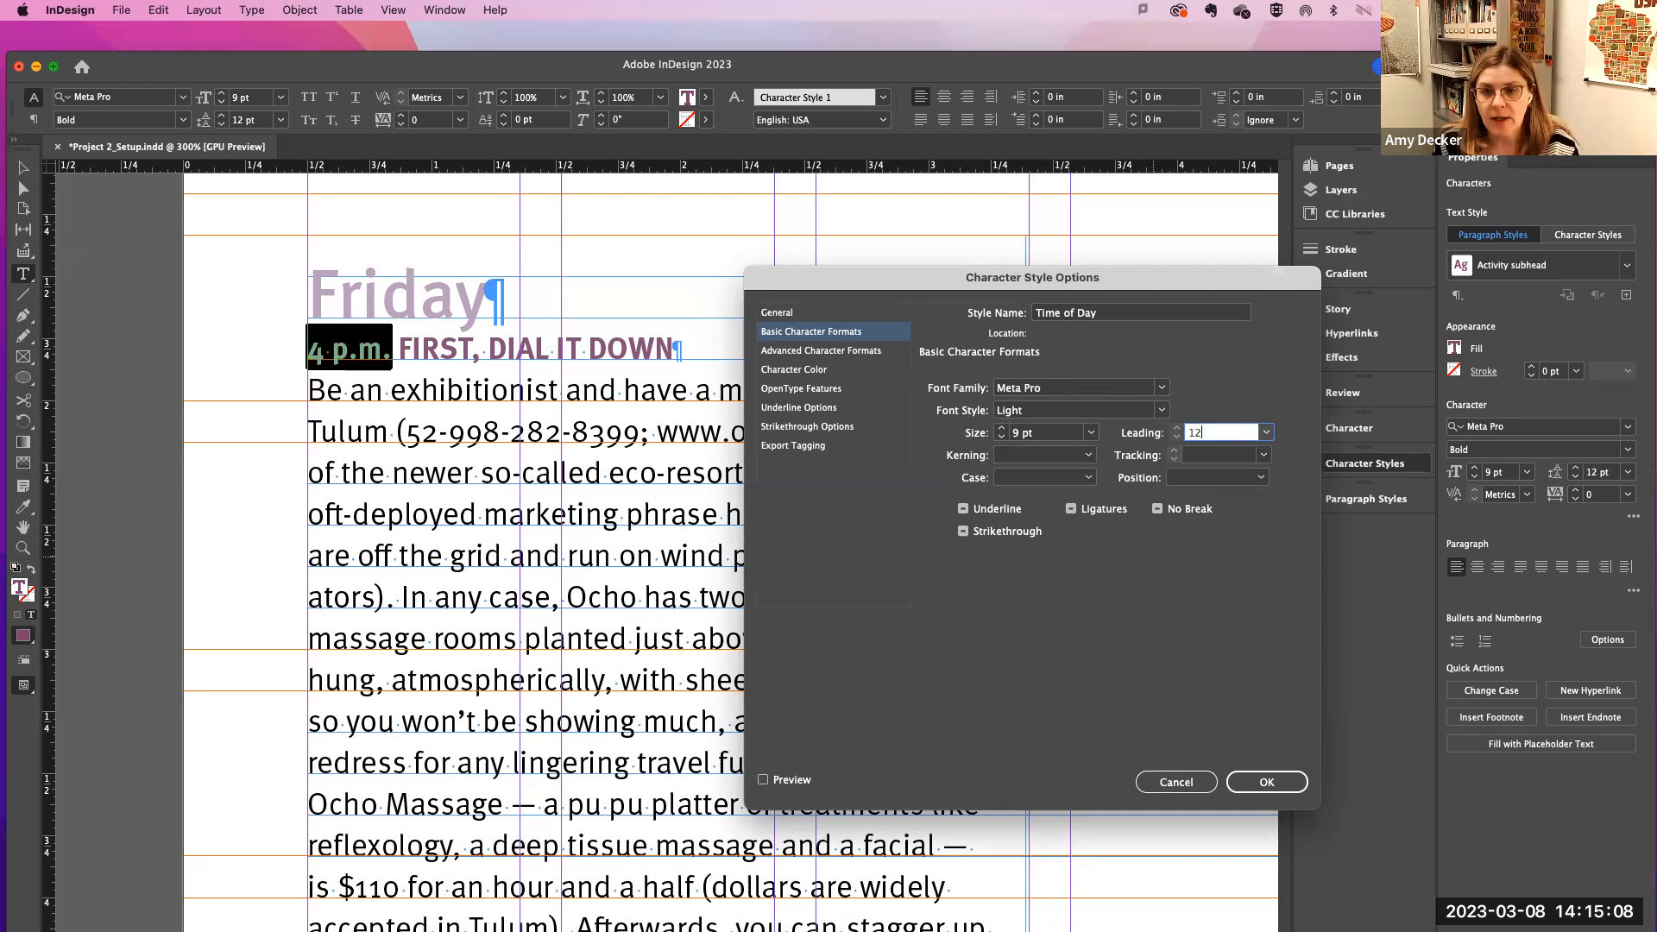
click(763, 781)
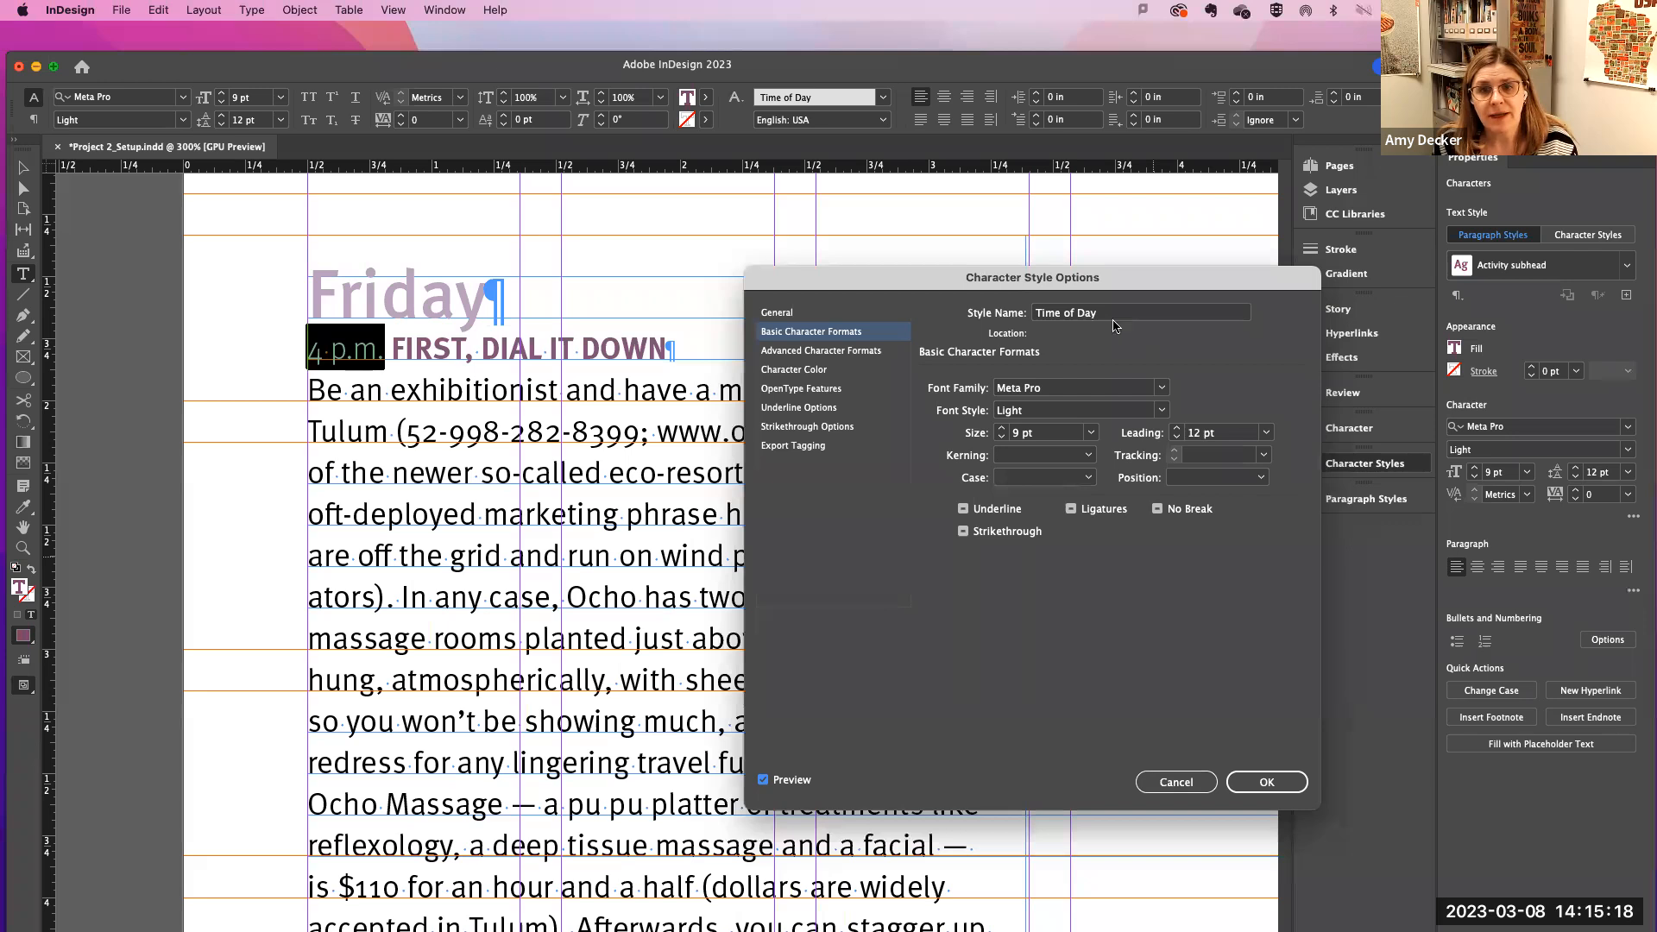
click(1264, 783)
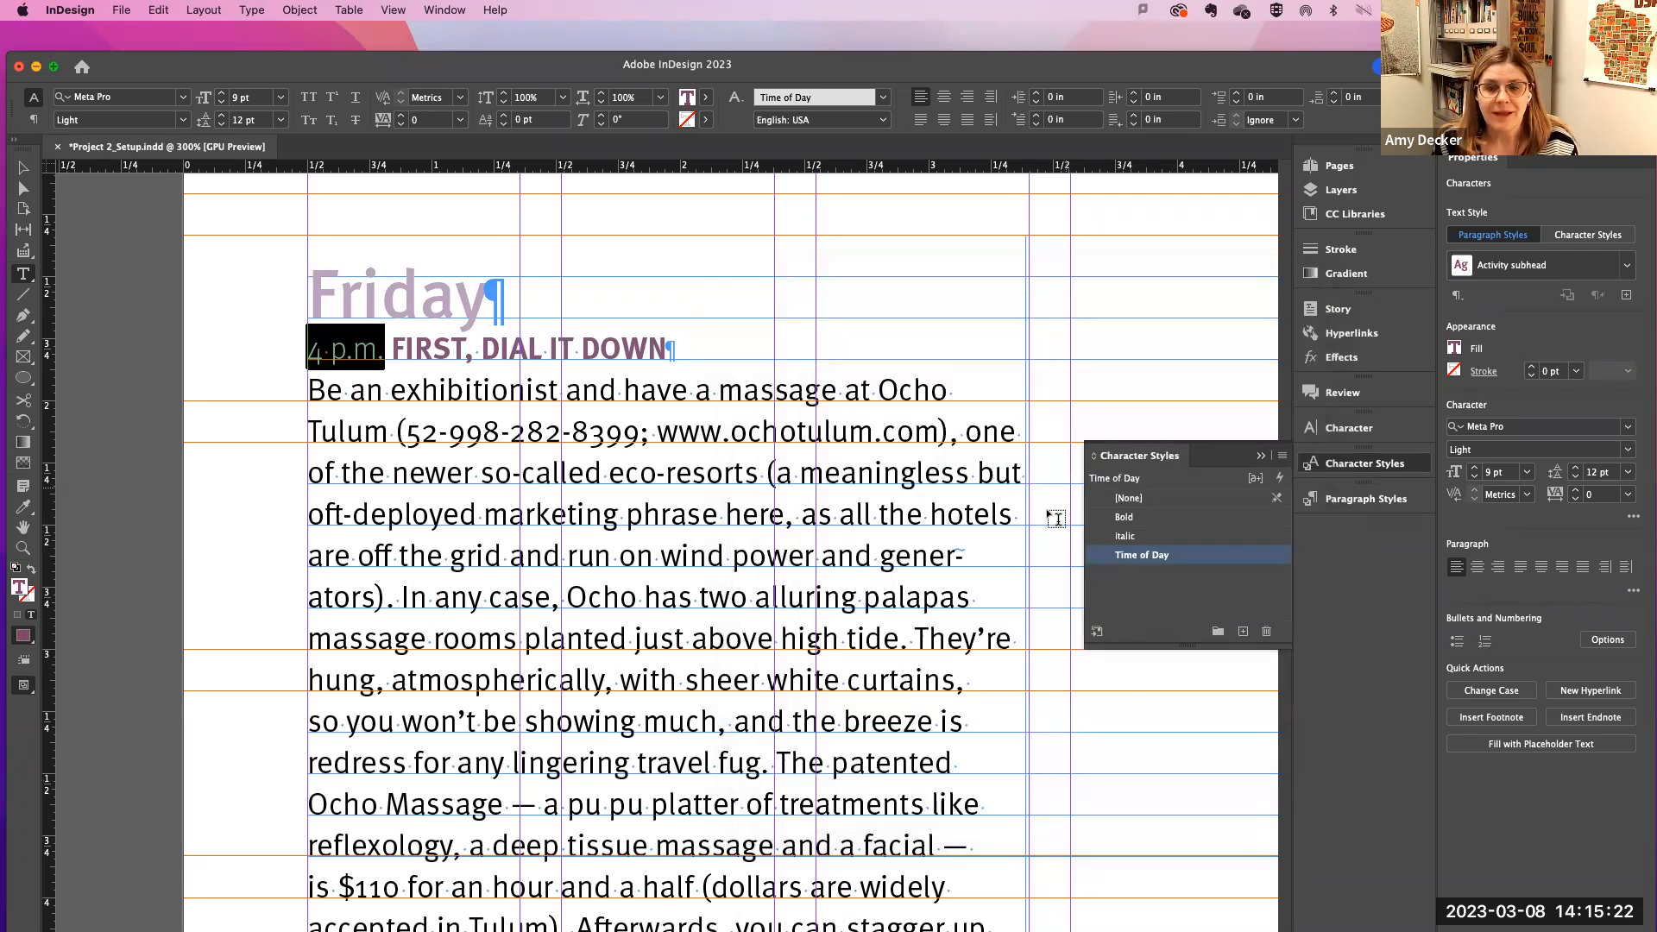
Step: Insert one empty paragraph below "4 p.m. FIRST, DIAL IT DOWN" and two empty paragraphs below the "Friday" heading
click(309, 309)
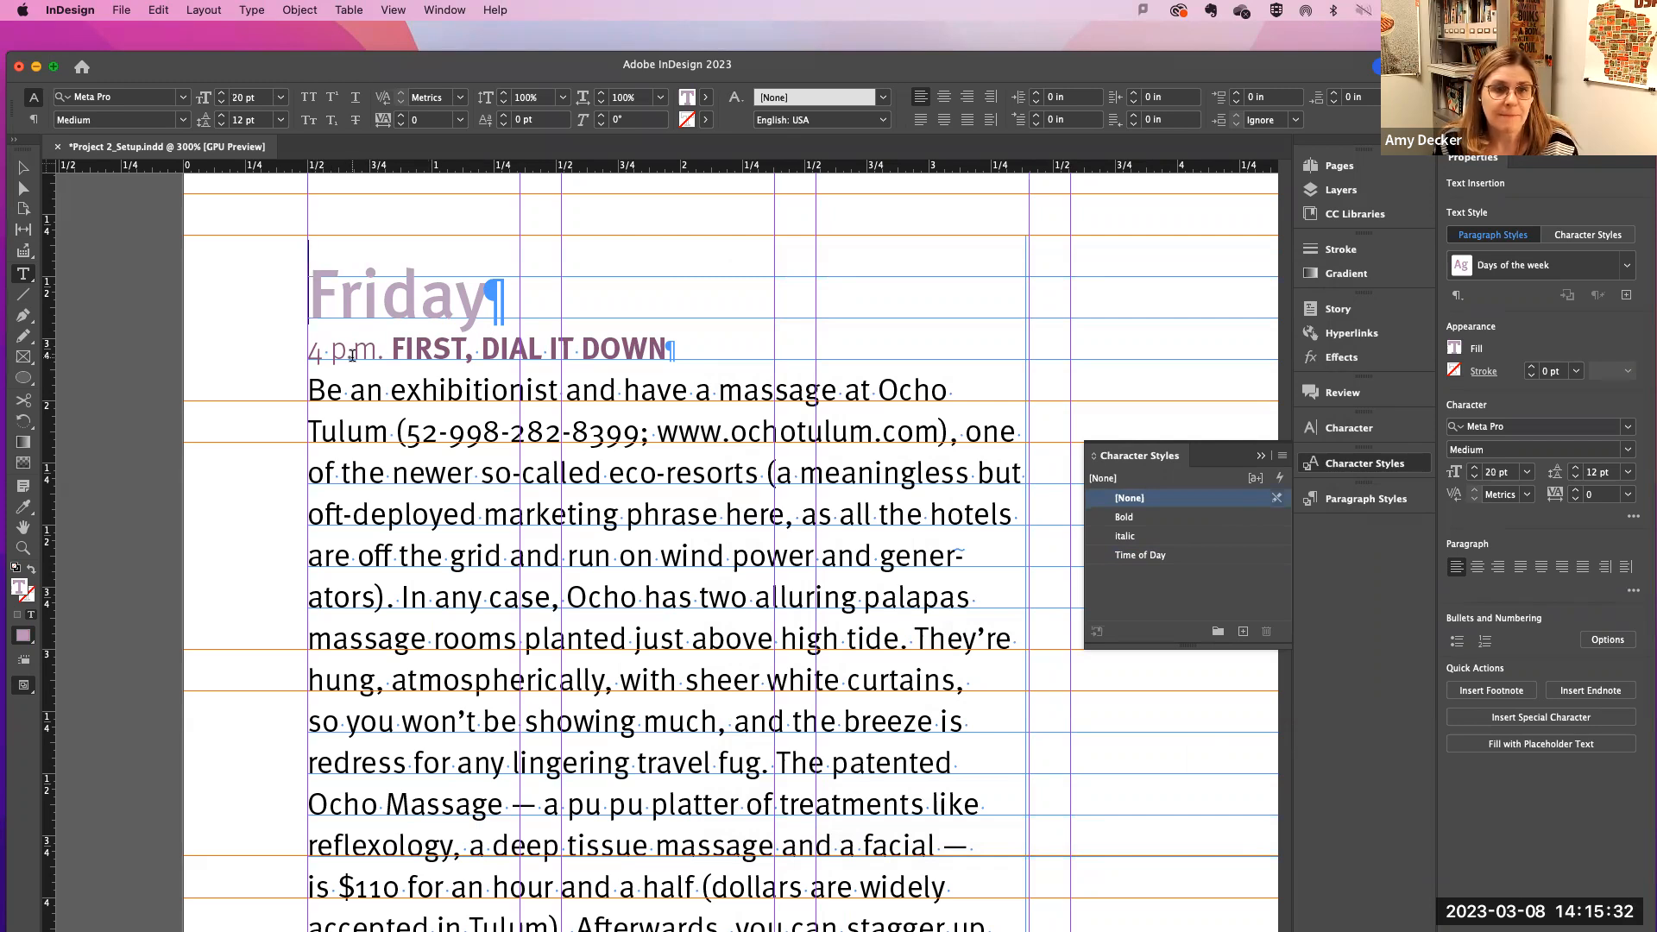
click(682, 344)
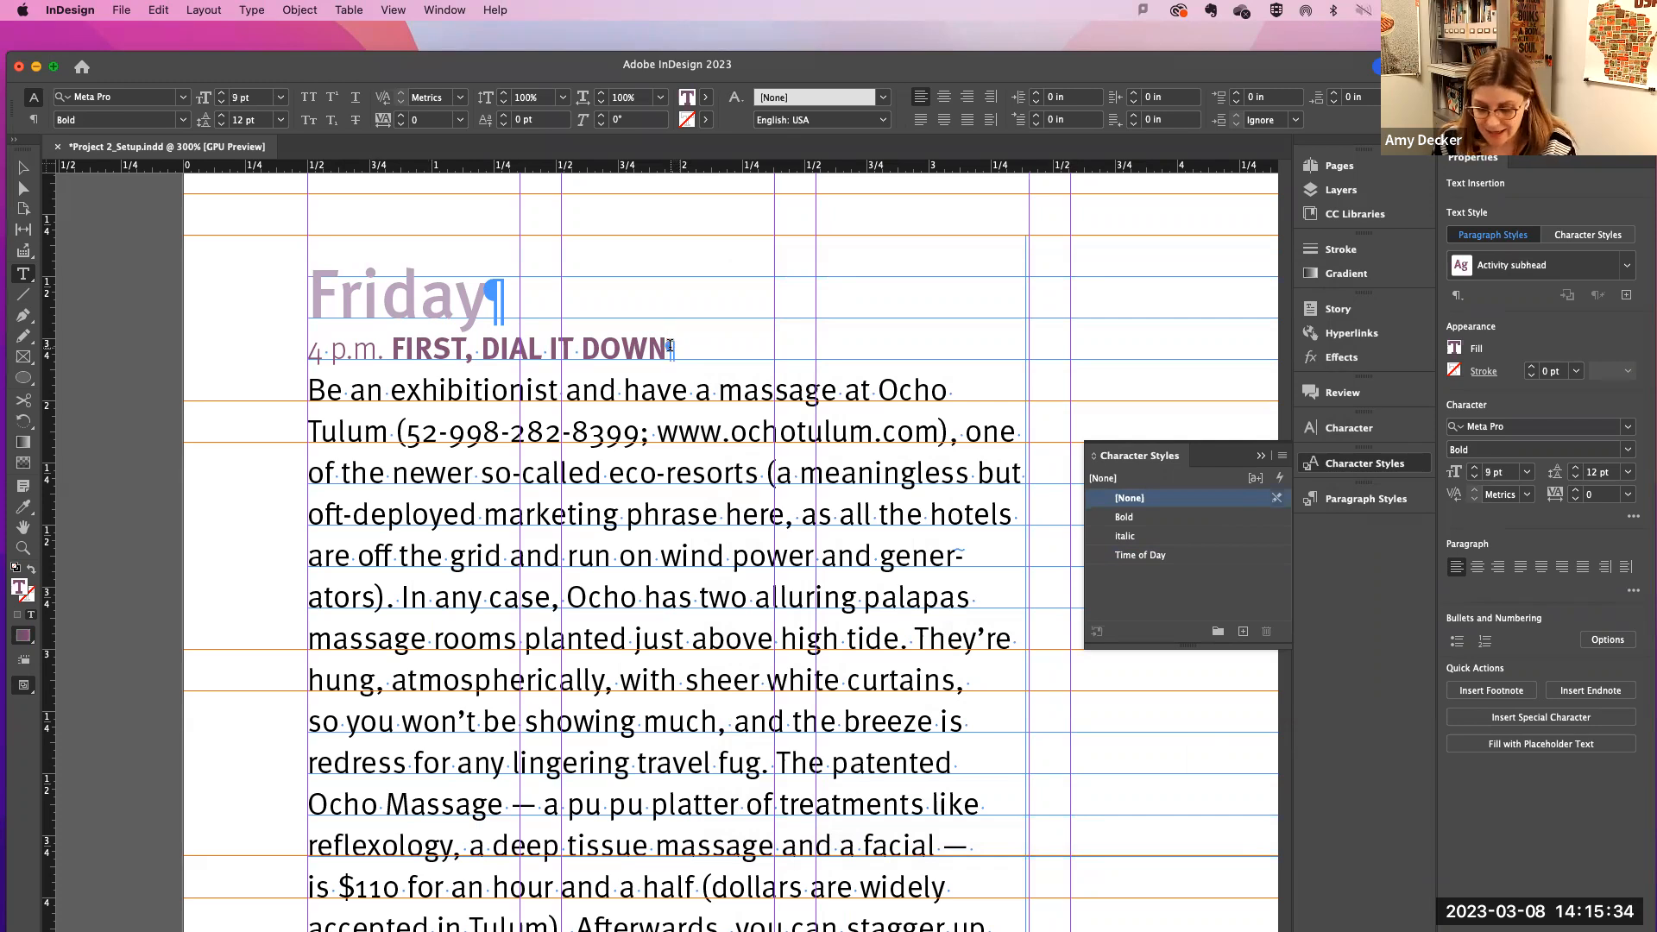
key(Return)
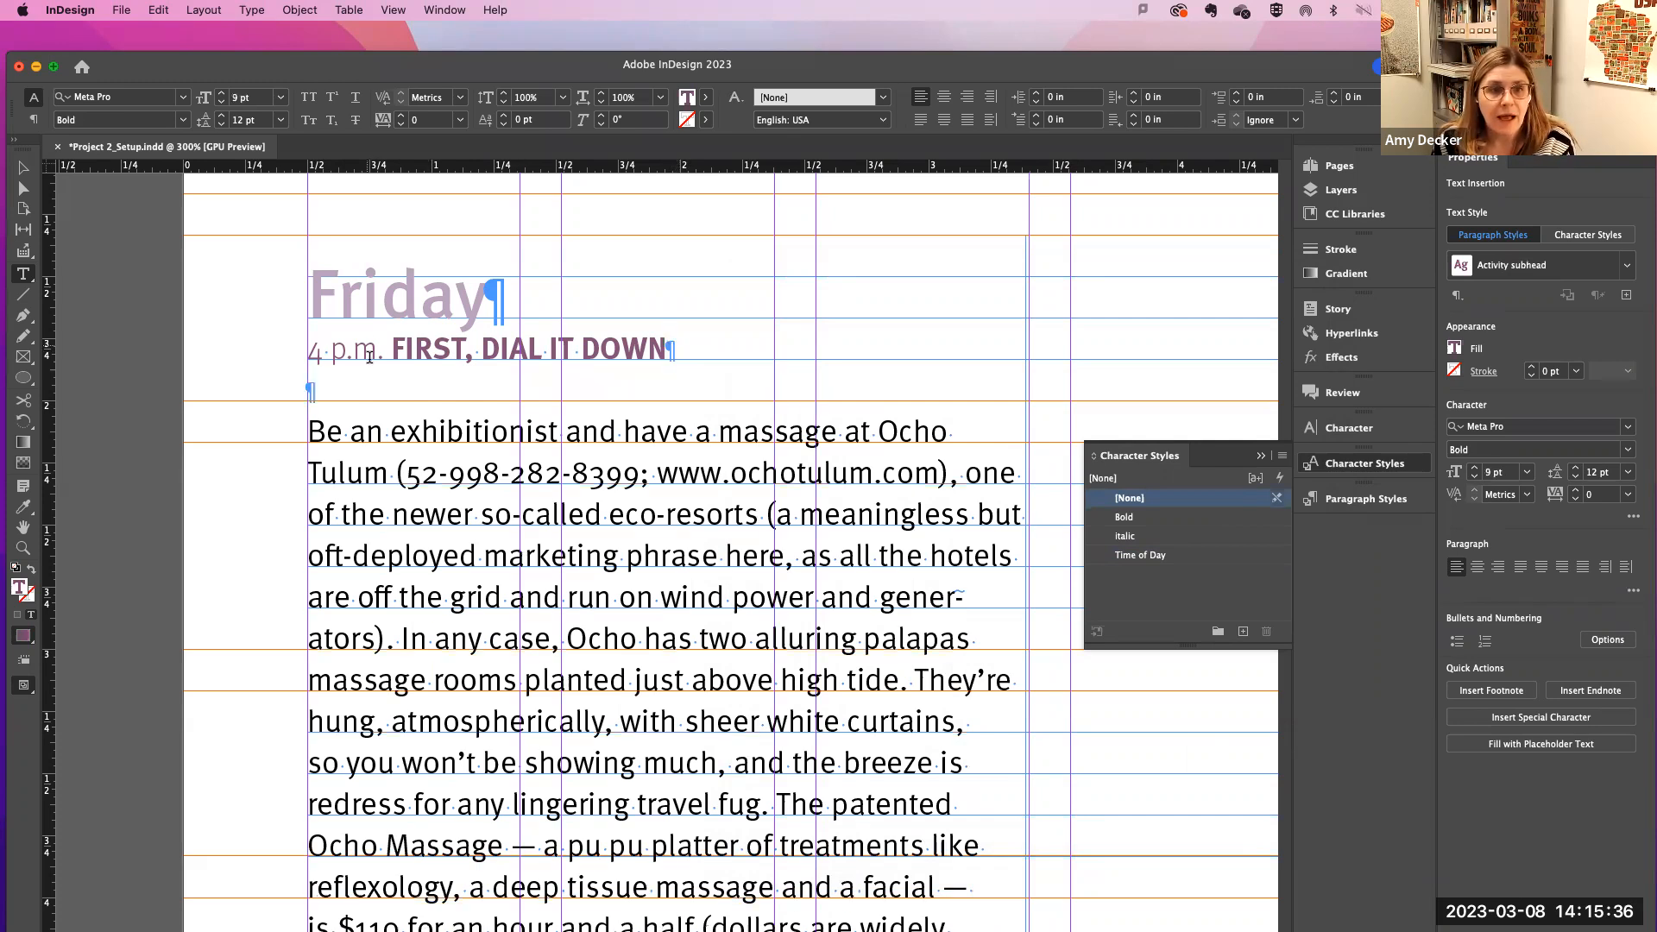
click(529, 295)
key(Return)
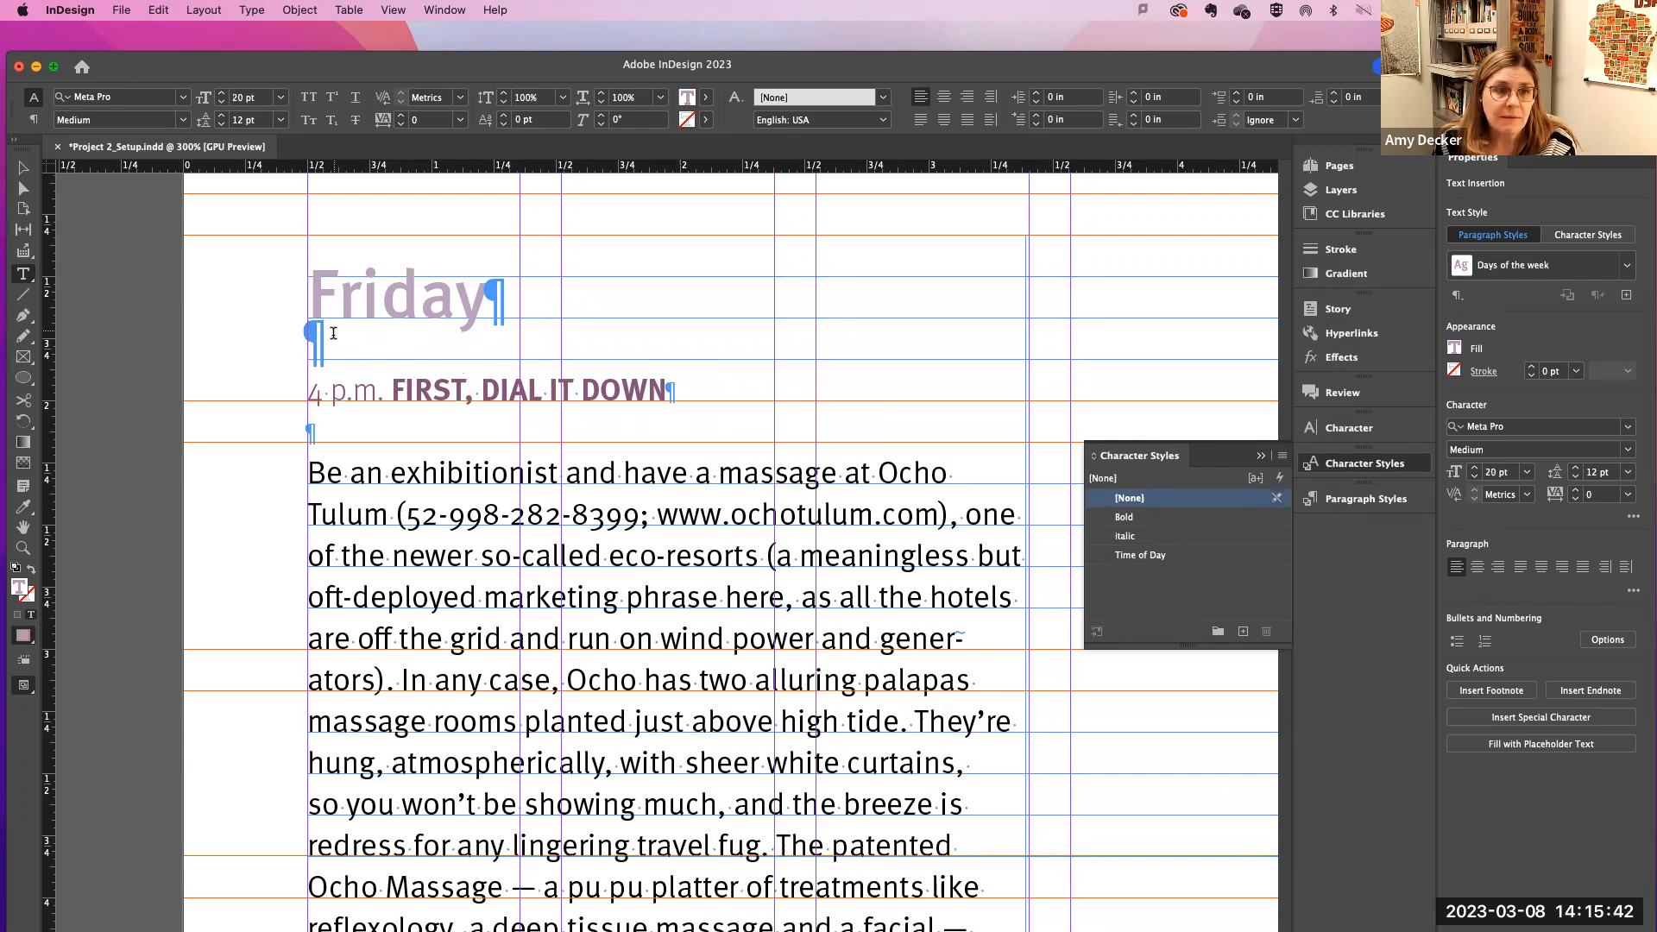
key(Return)
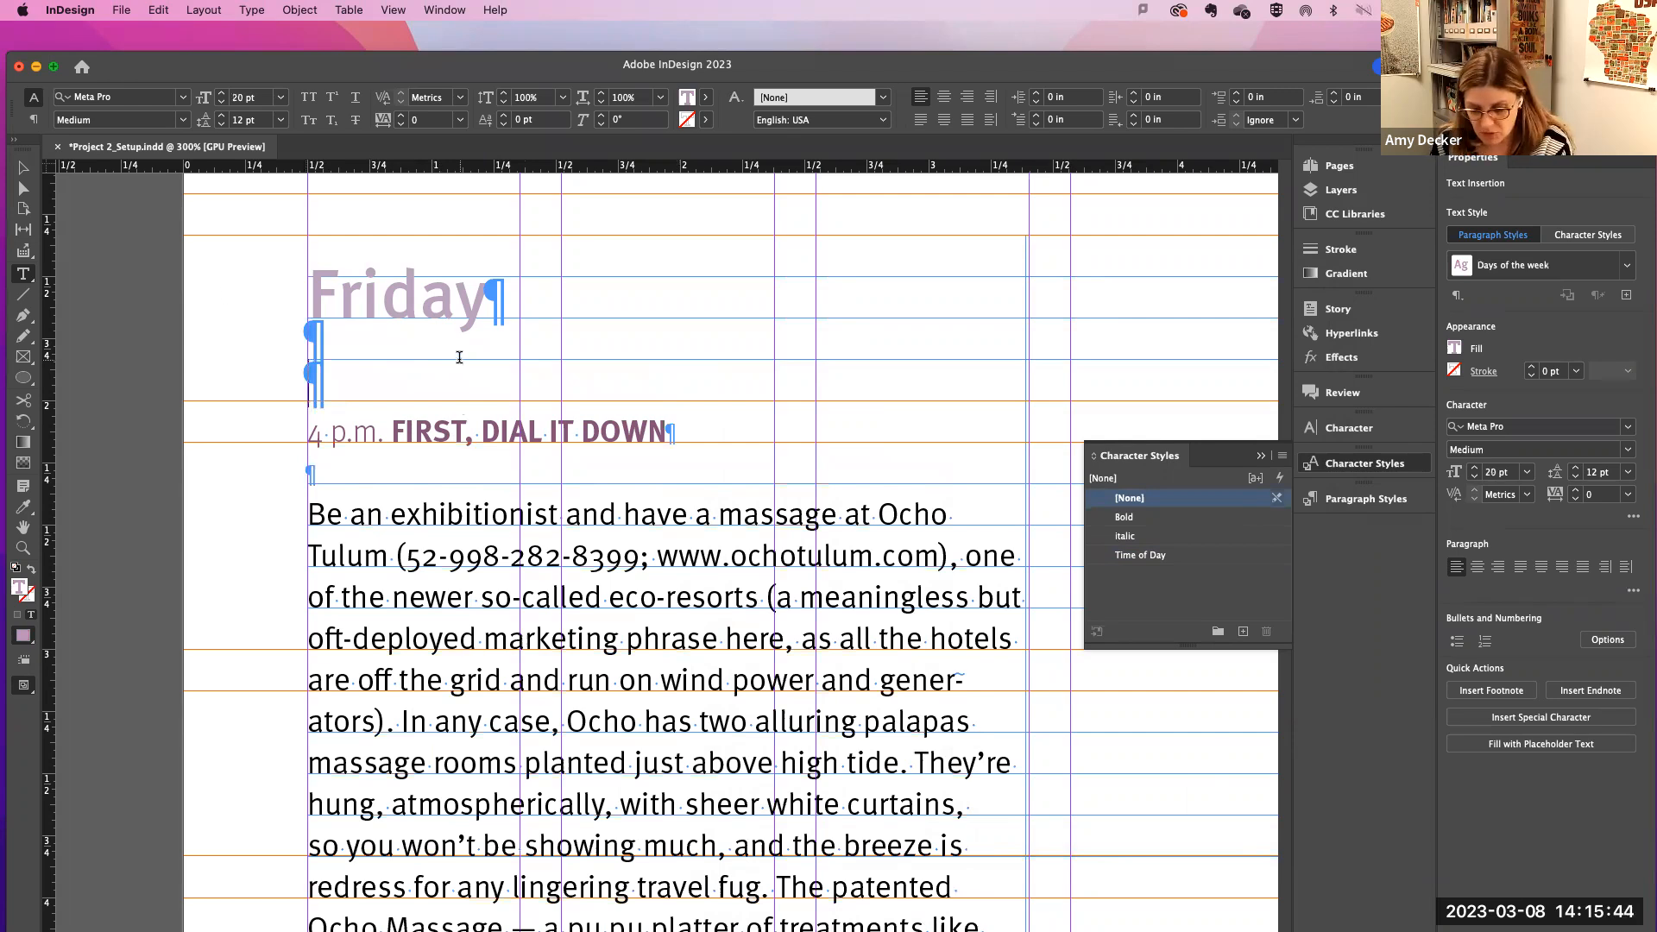
Step: Move the threaded text frame containing "Friday" up the page to about X 0.51 in, Y 0.89 in
key(super+minus)
click(23, 167)
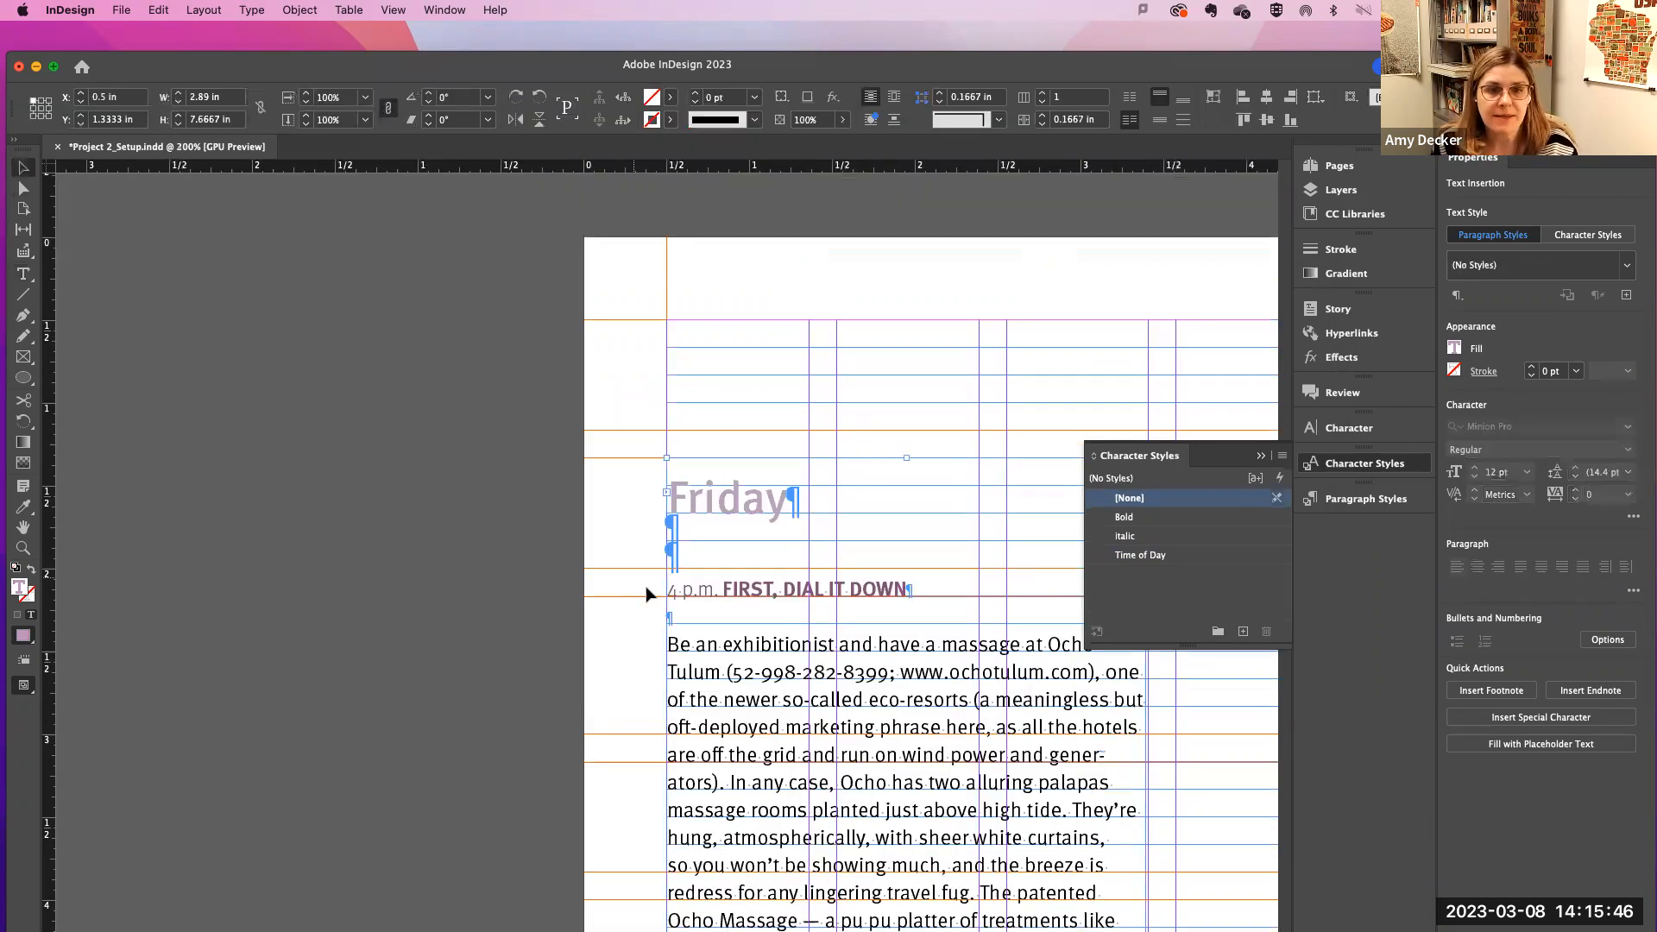
mouse_move(682, 474)
mouse_down()
mouse_move(684, 527)
mouse_move(690, 449)
mouse_up()
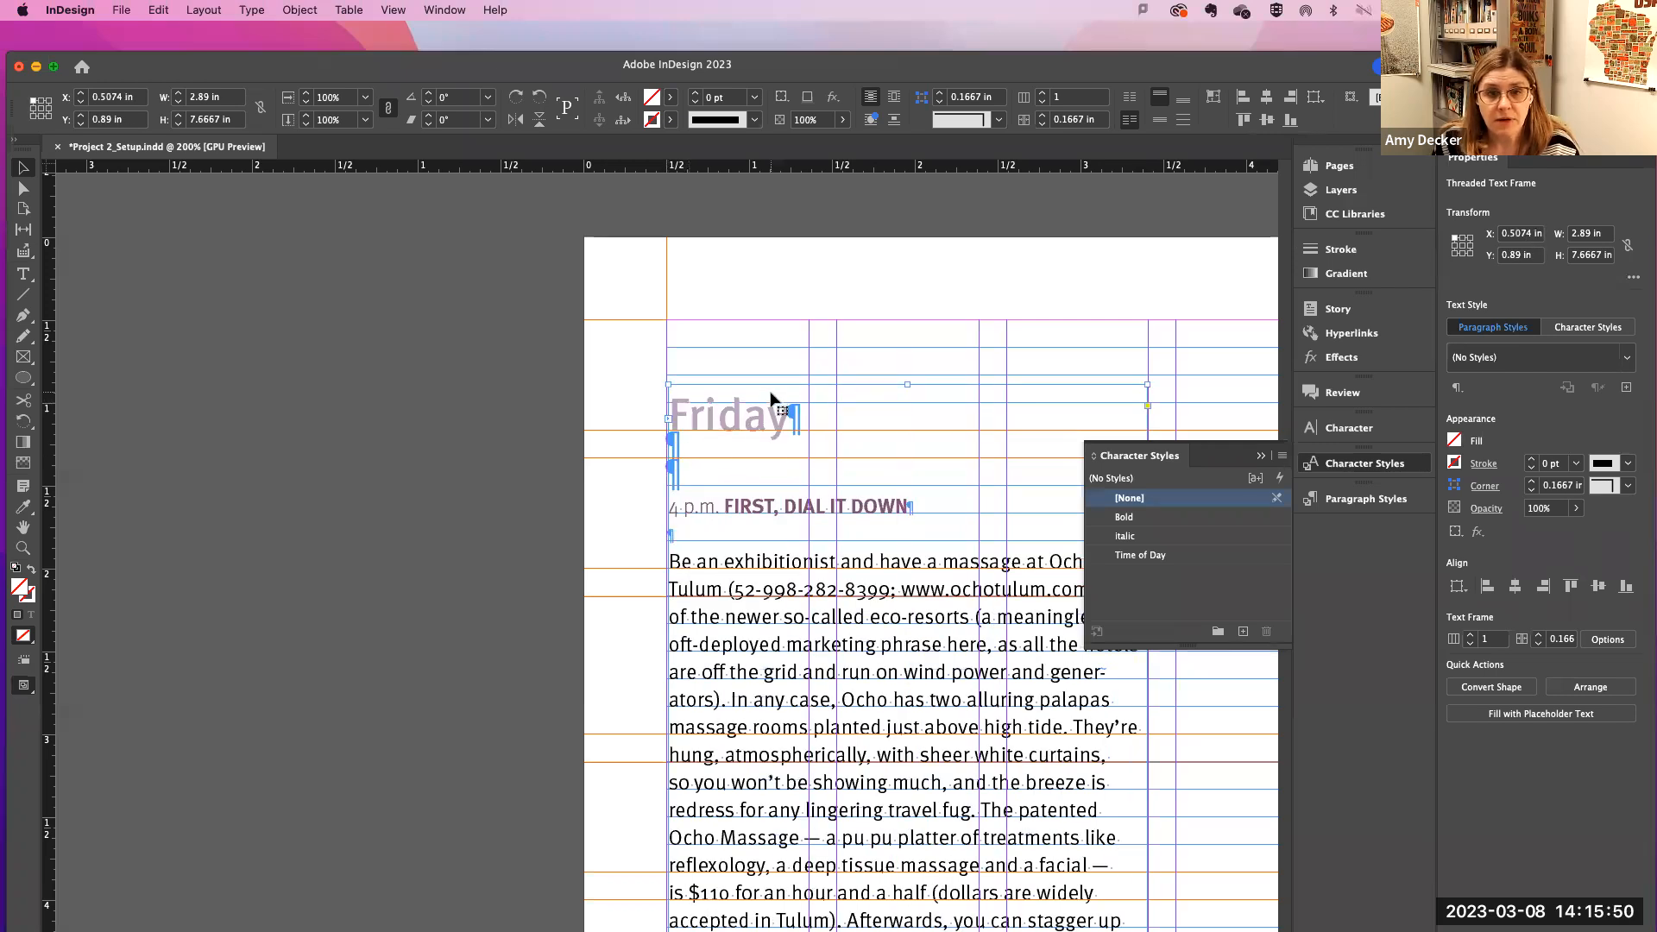
scroll(747, 464, down, 1)
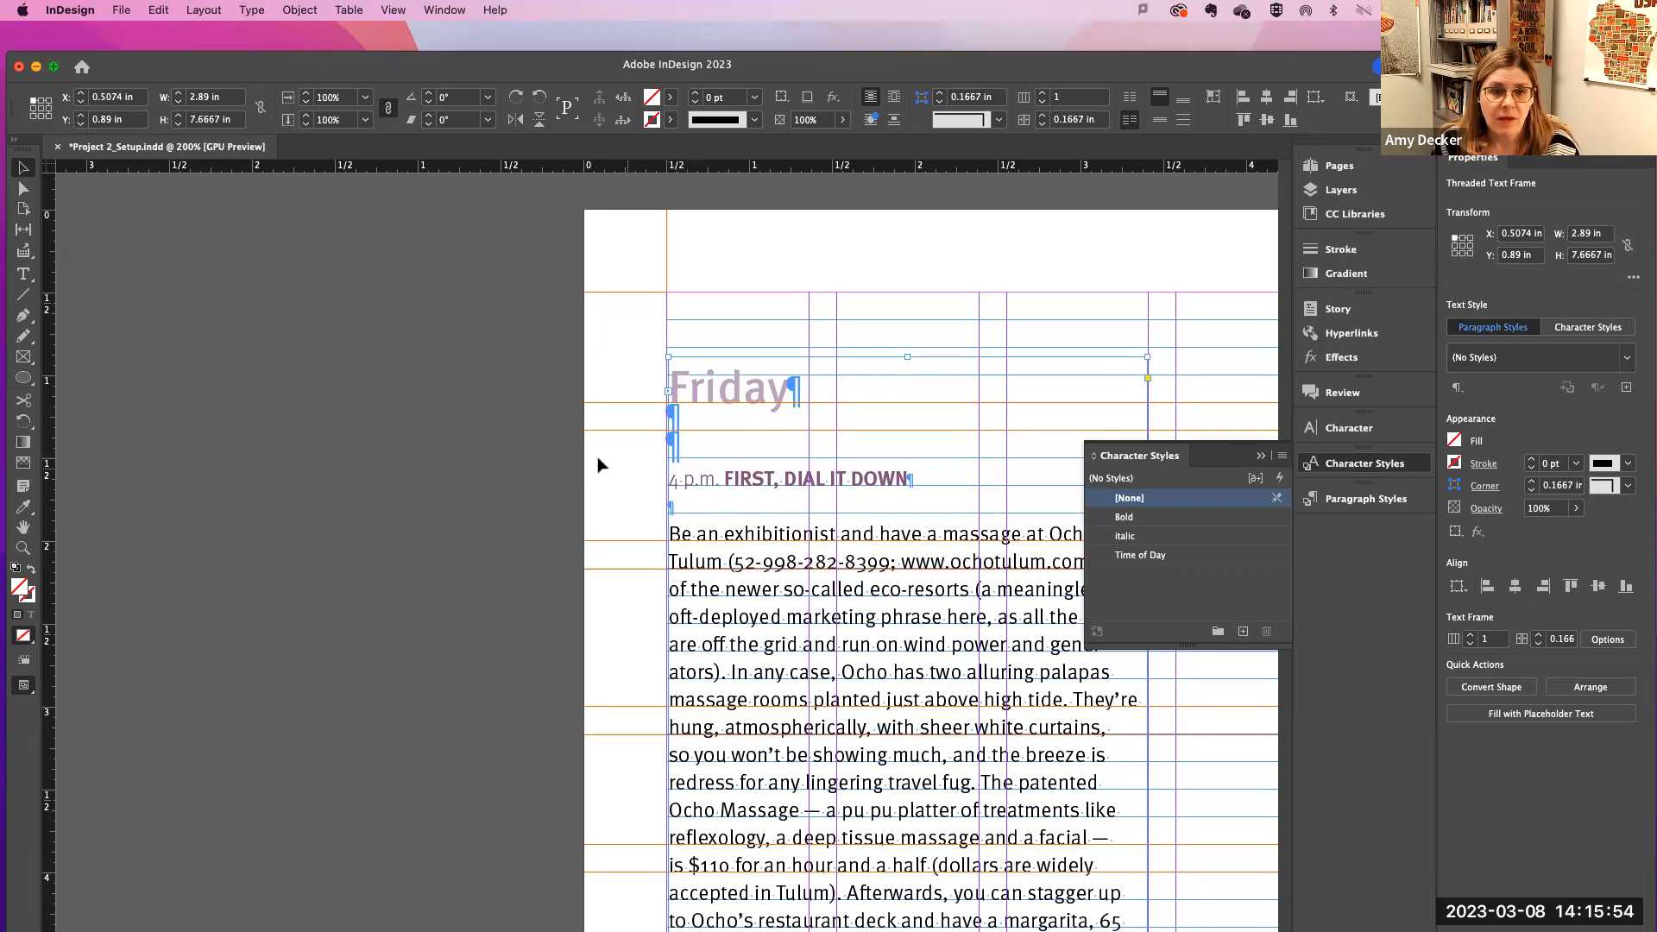
Step: Insert an empty paragraph after the first activity's body copy, above the "7 p.m. 2) BOHEMIAN GROVE" line
click(23, 274)
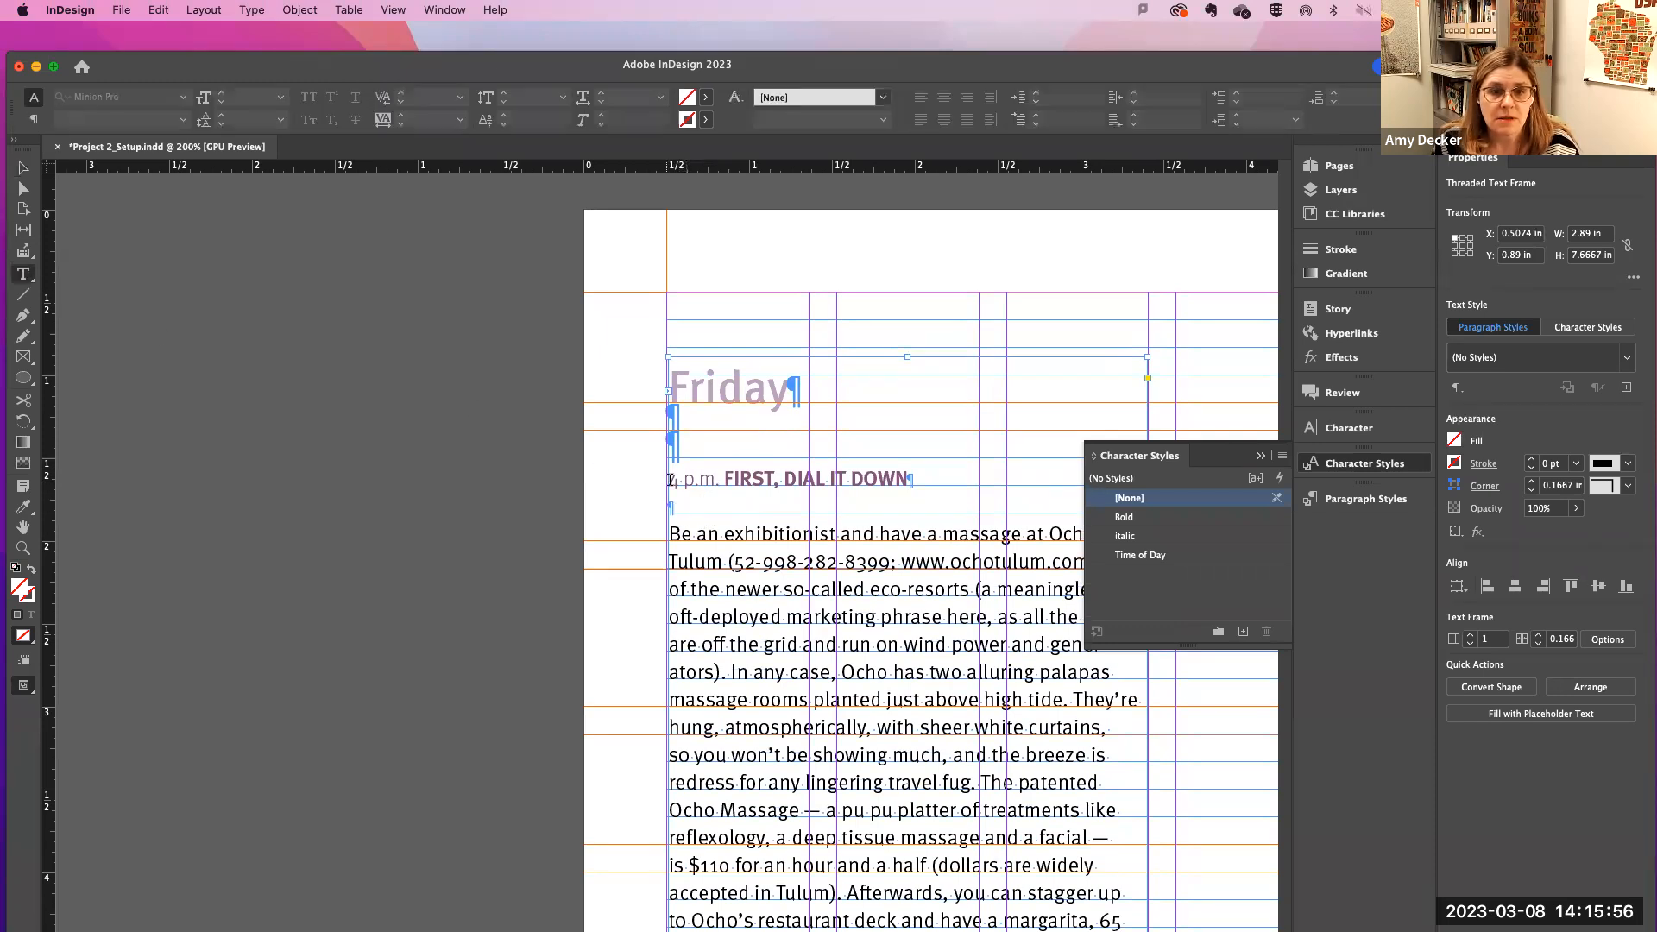
click(669, 479)
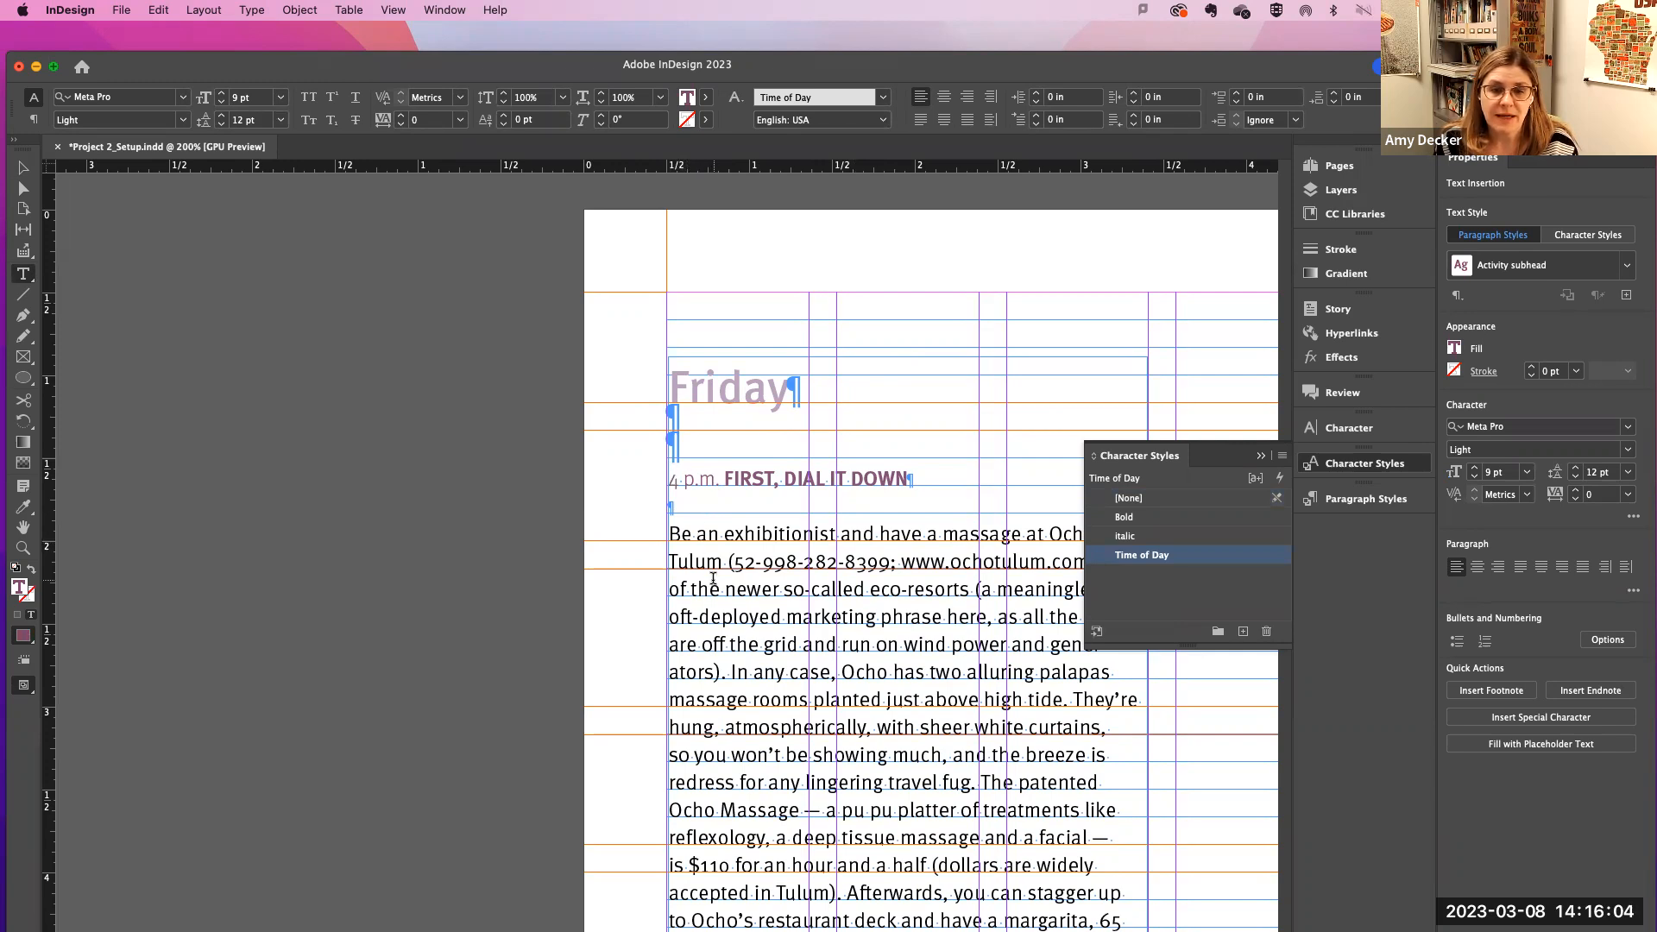
scroll(713, 578, down, 5)
scroll(713, 578, up, 1)
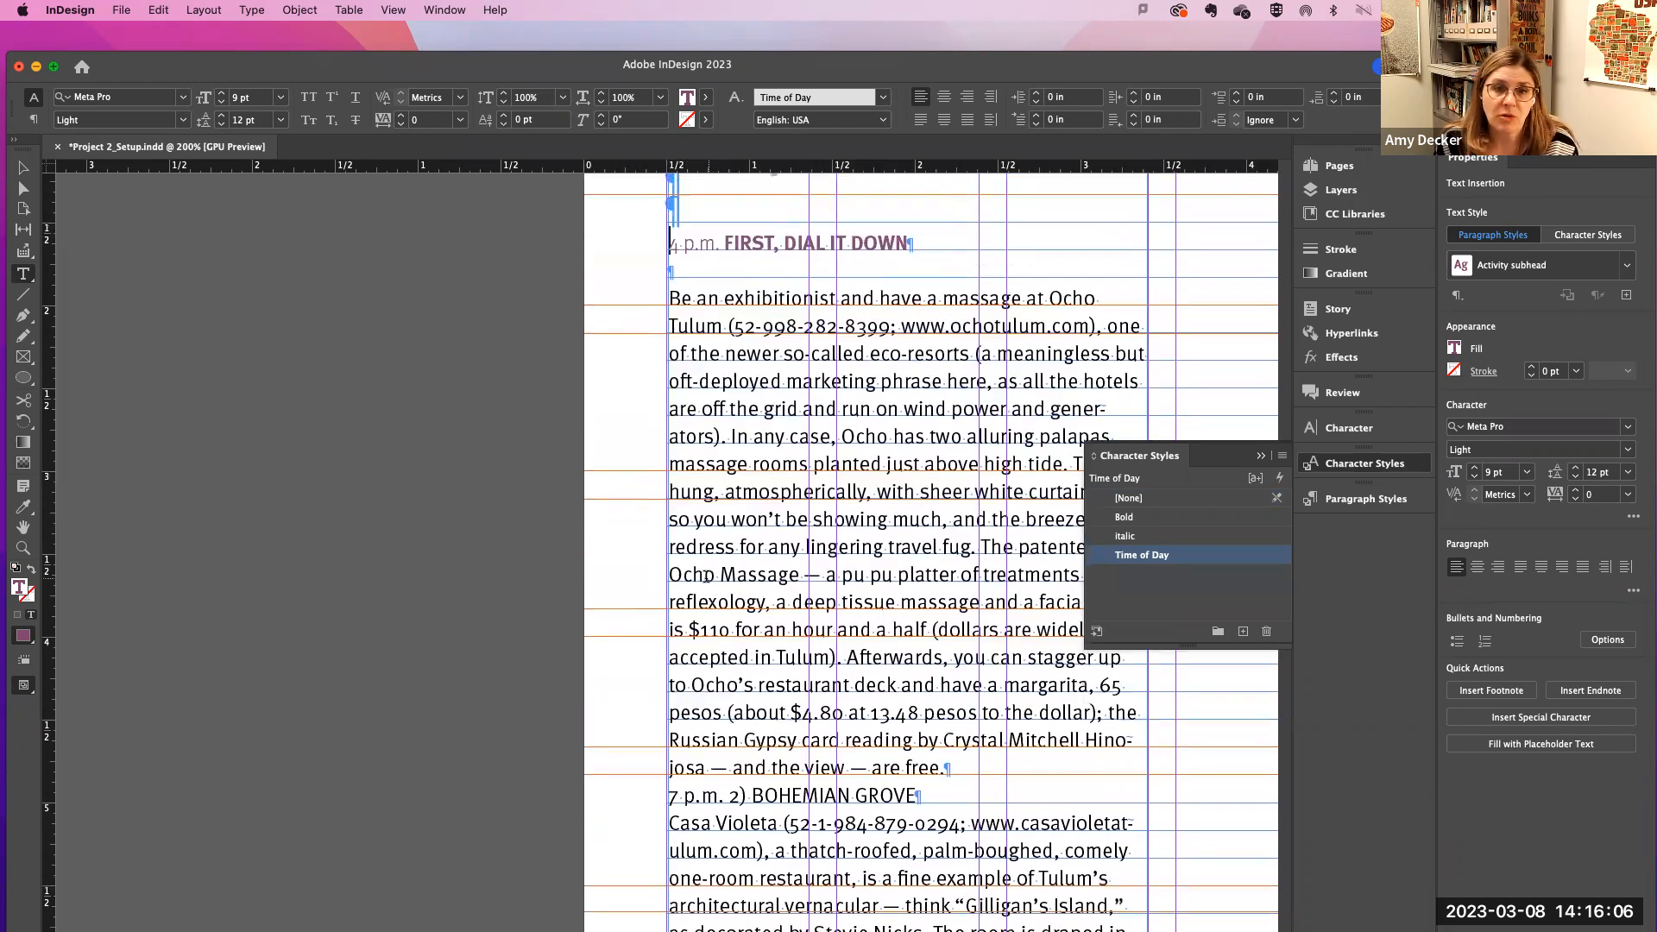
scroll(709, 577, right, 3)
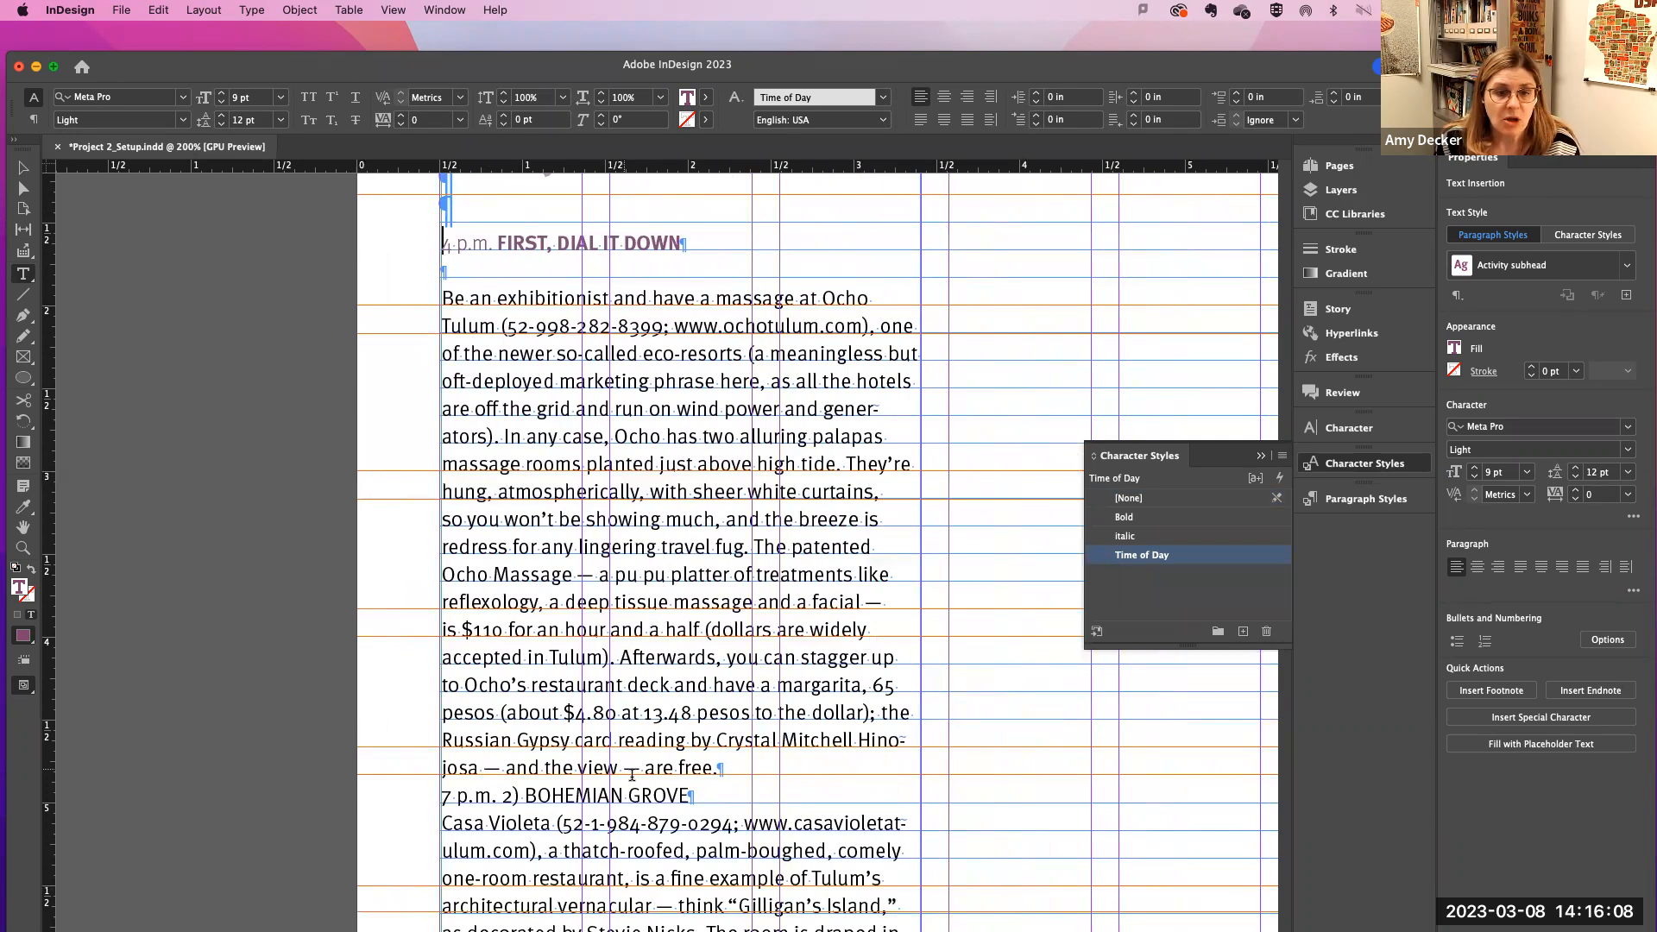
click(723, 768)
key(Return)
scroll(716, 777, down, 2)
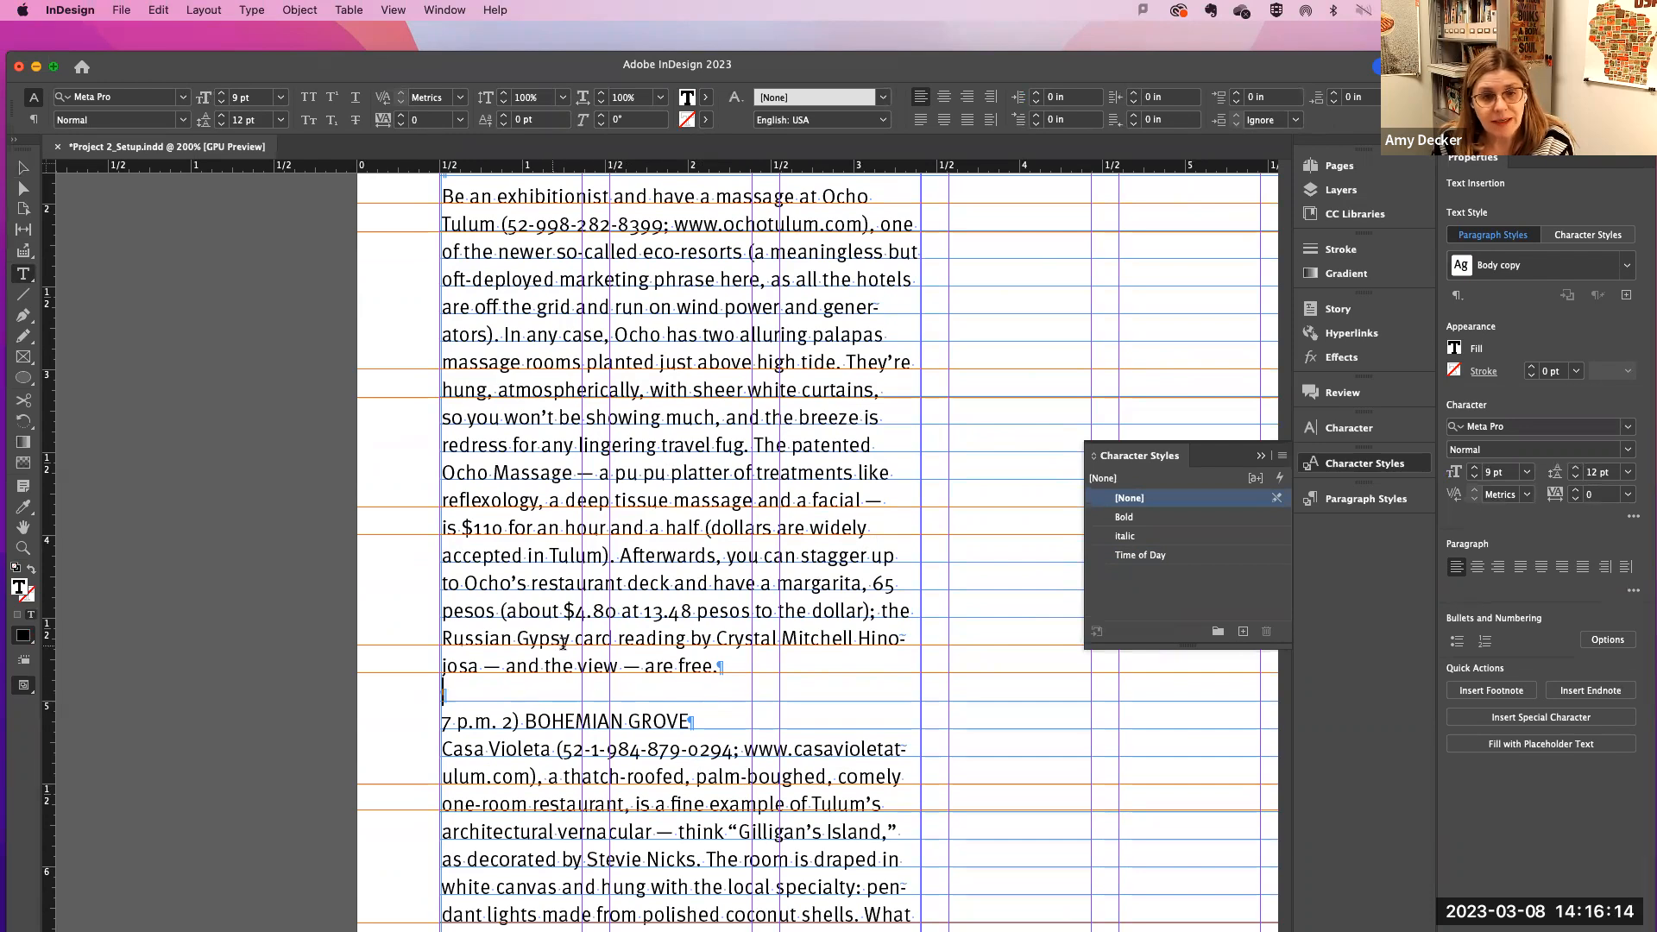
Step: Delete the number "2)" from the "7 p.m. 2) BOHEMIAN GROVE" line
triple_click(516, 722)
key(super+equal)
key(super+equal)
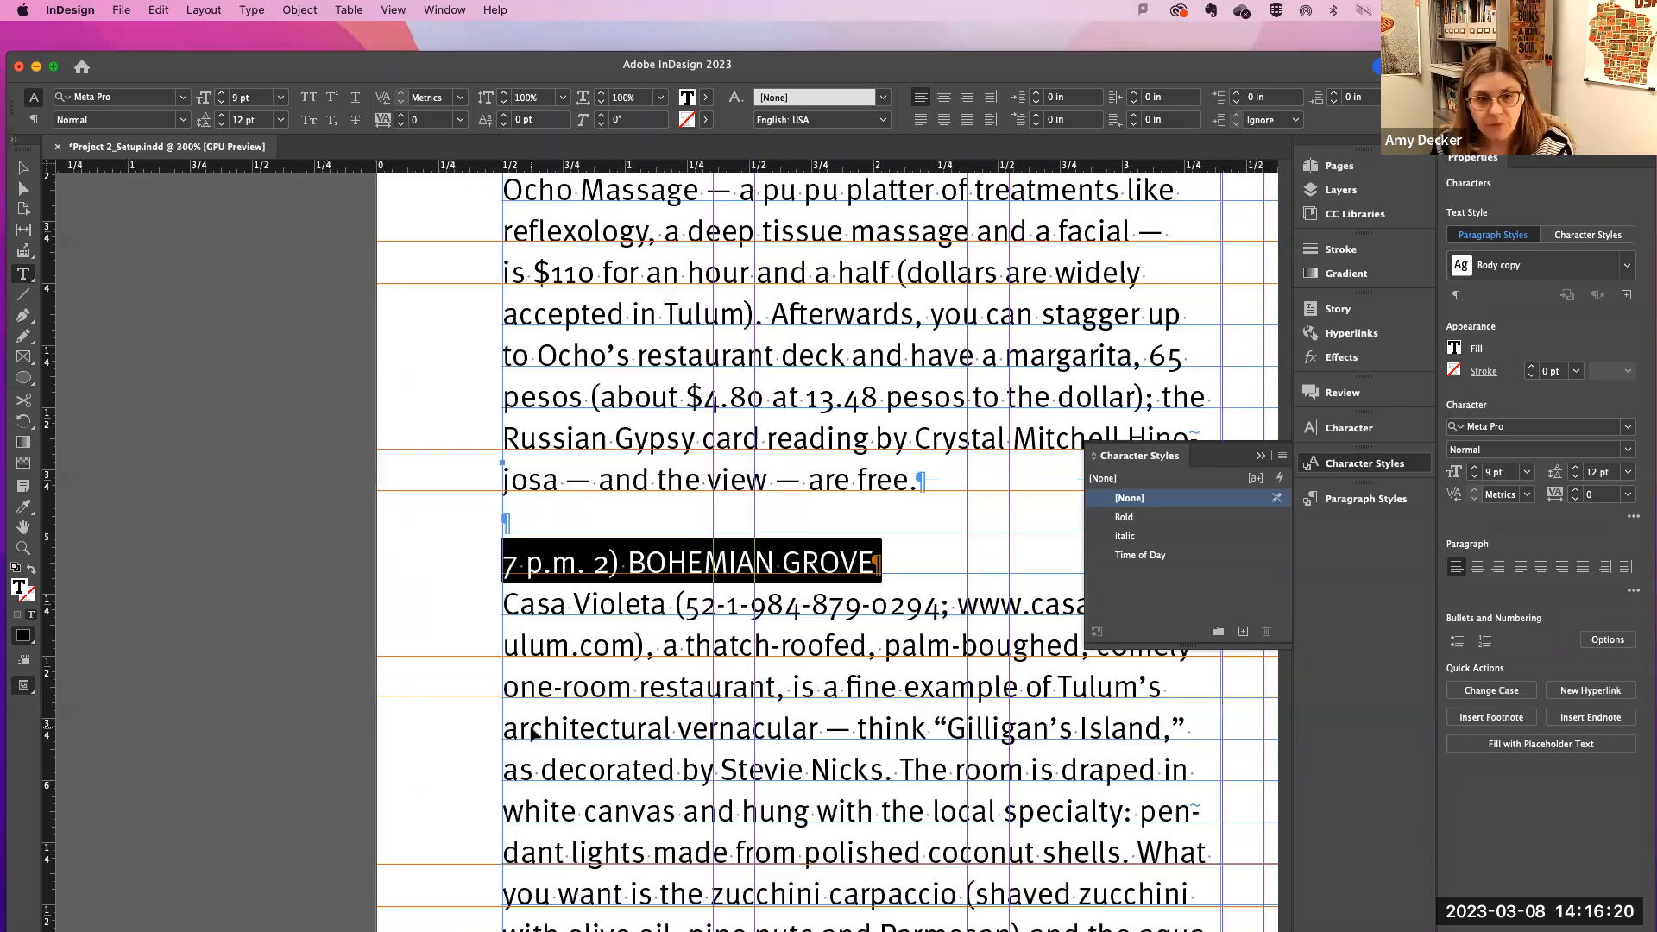
click(619, 663)
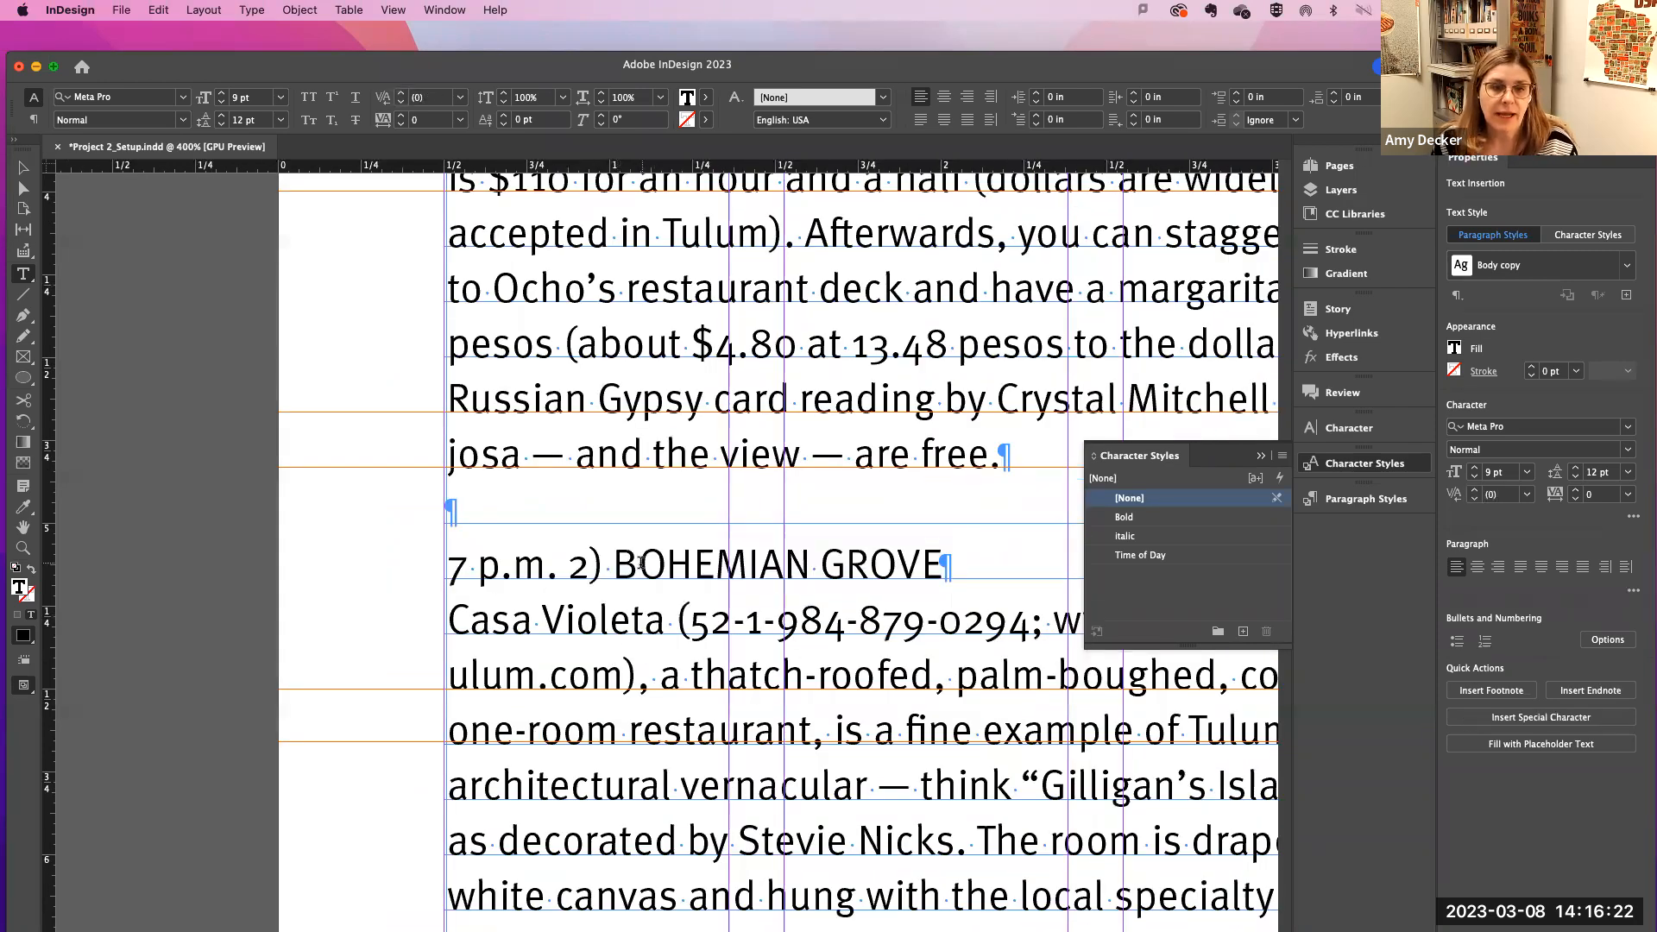
drag(614, 567, 567, 566)
key(BackSpace)
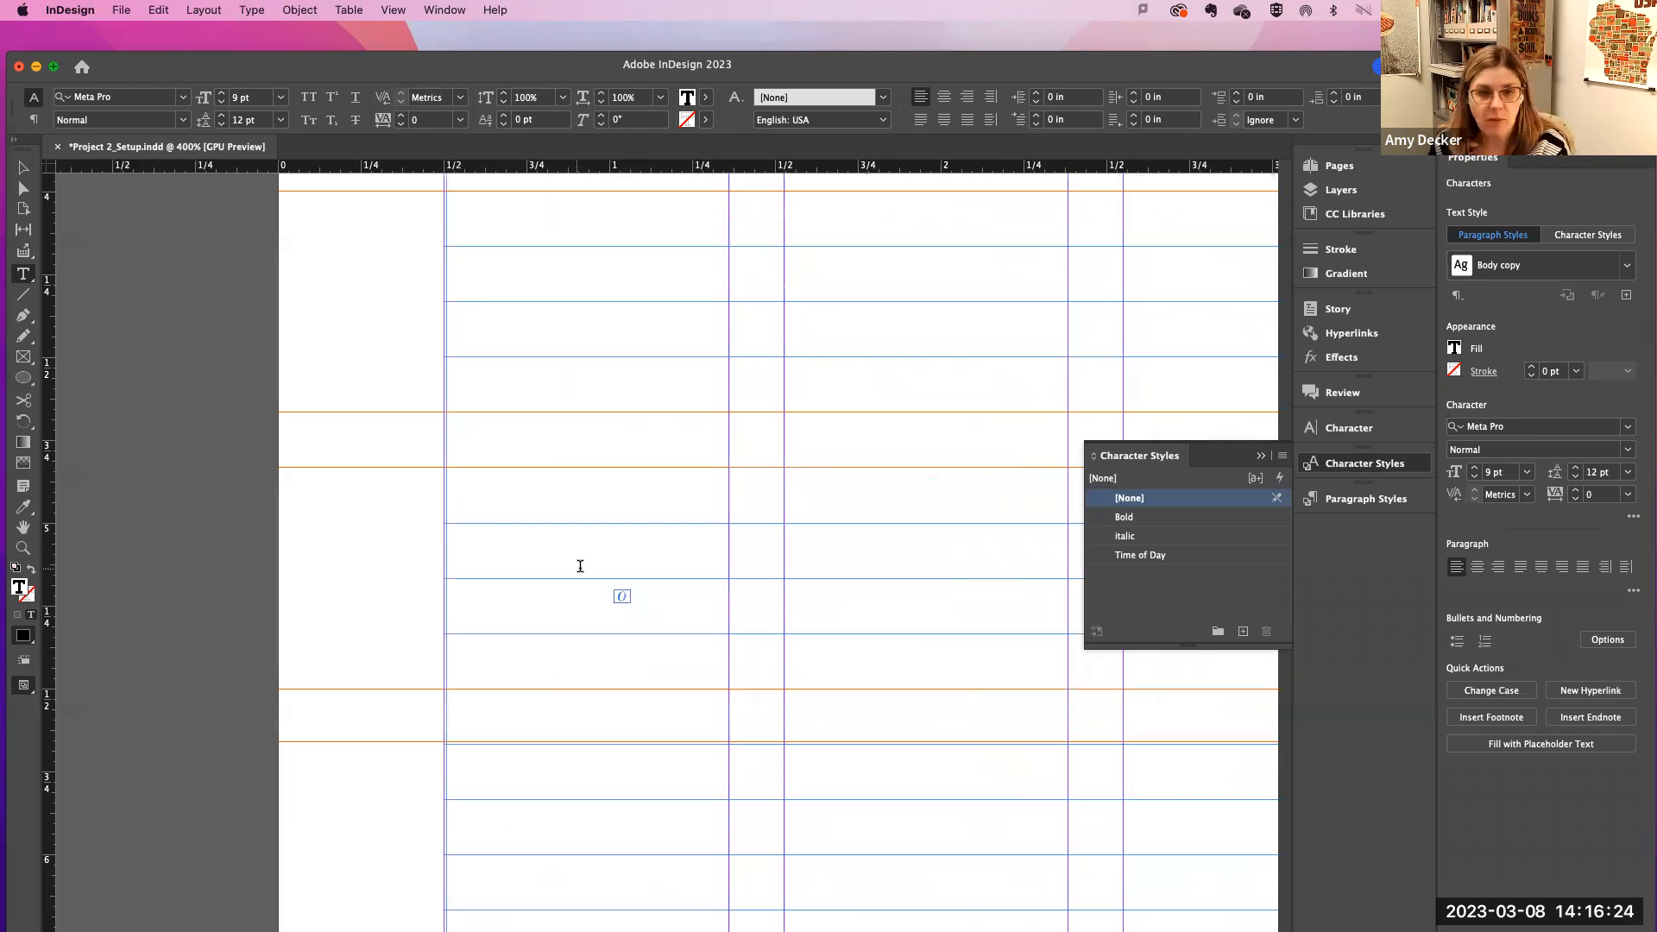
Step: Apply the Activity subhead paragraph style to the entire "7 p.m. BOHEMIAN GROVE" line
double_click(613, 569)
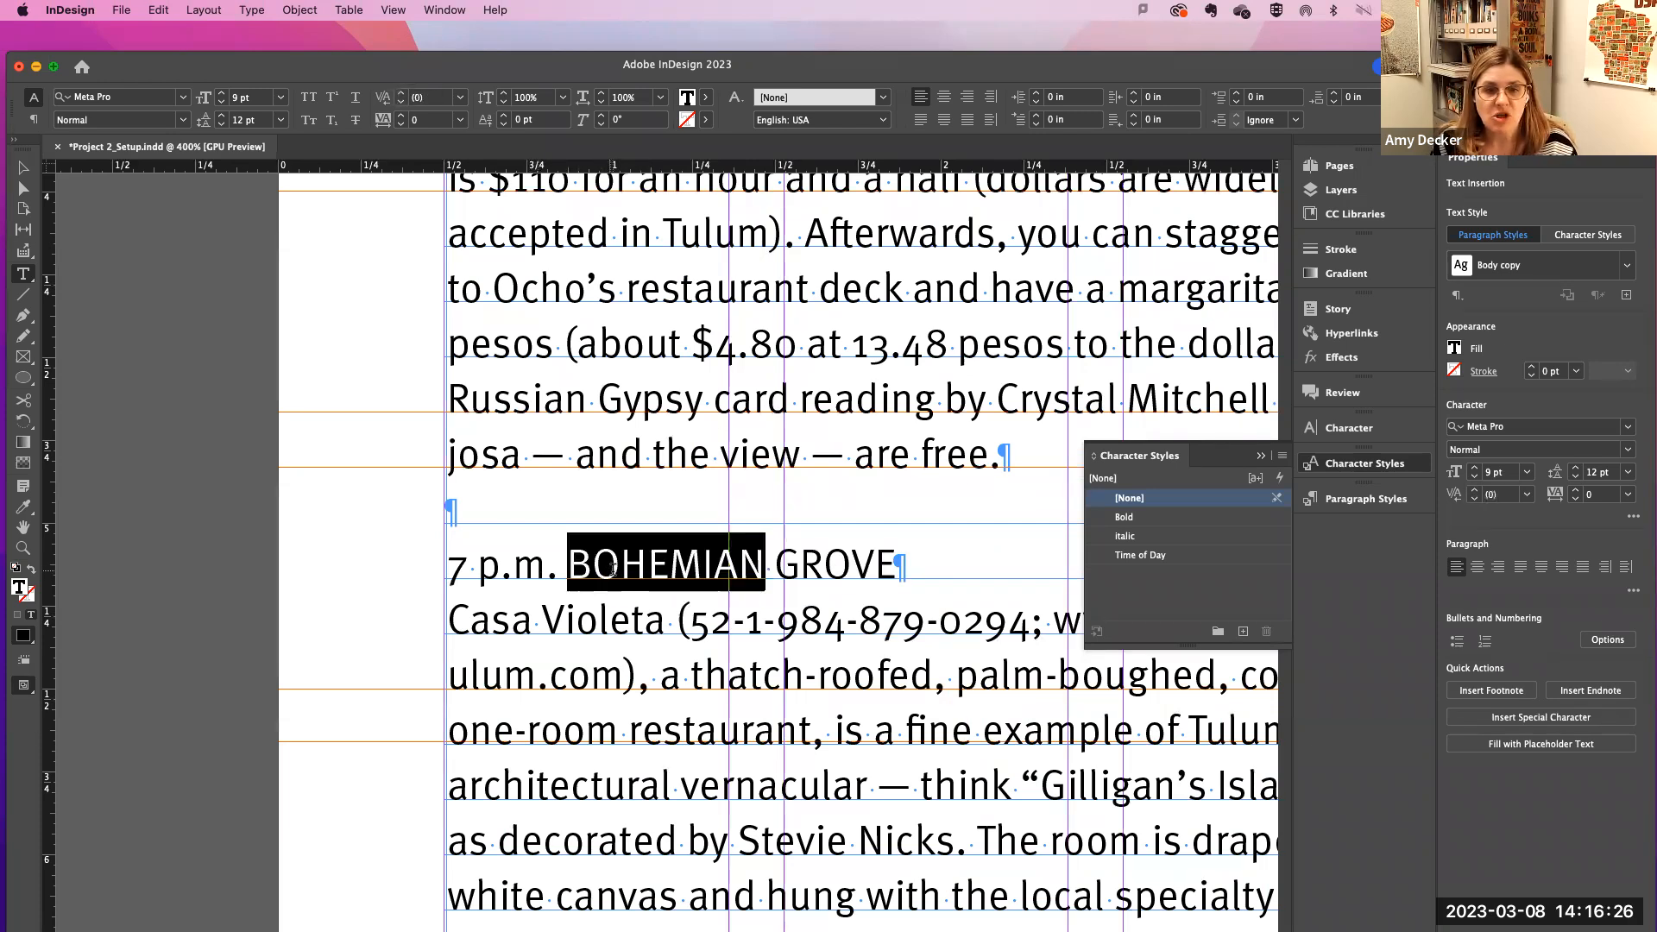
triple_click(613, 569)
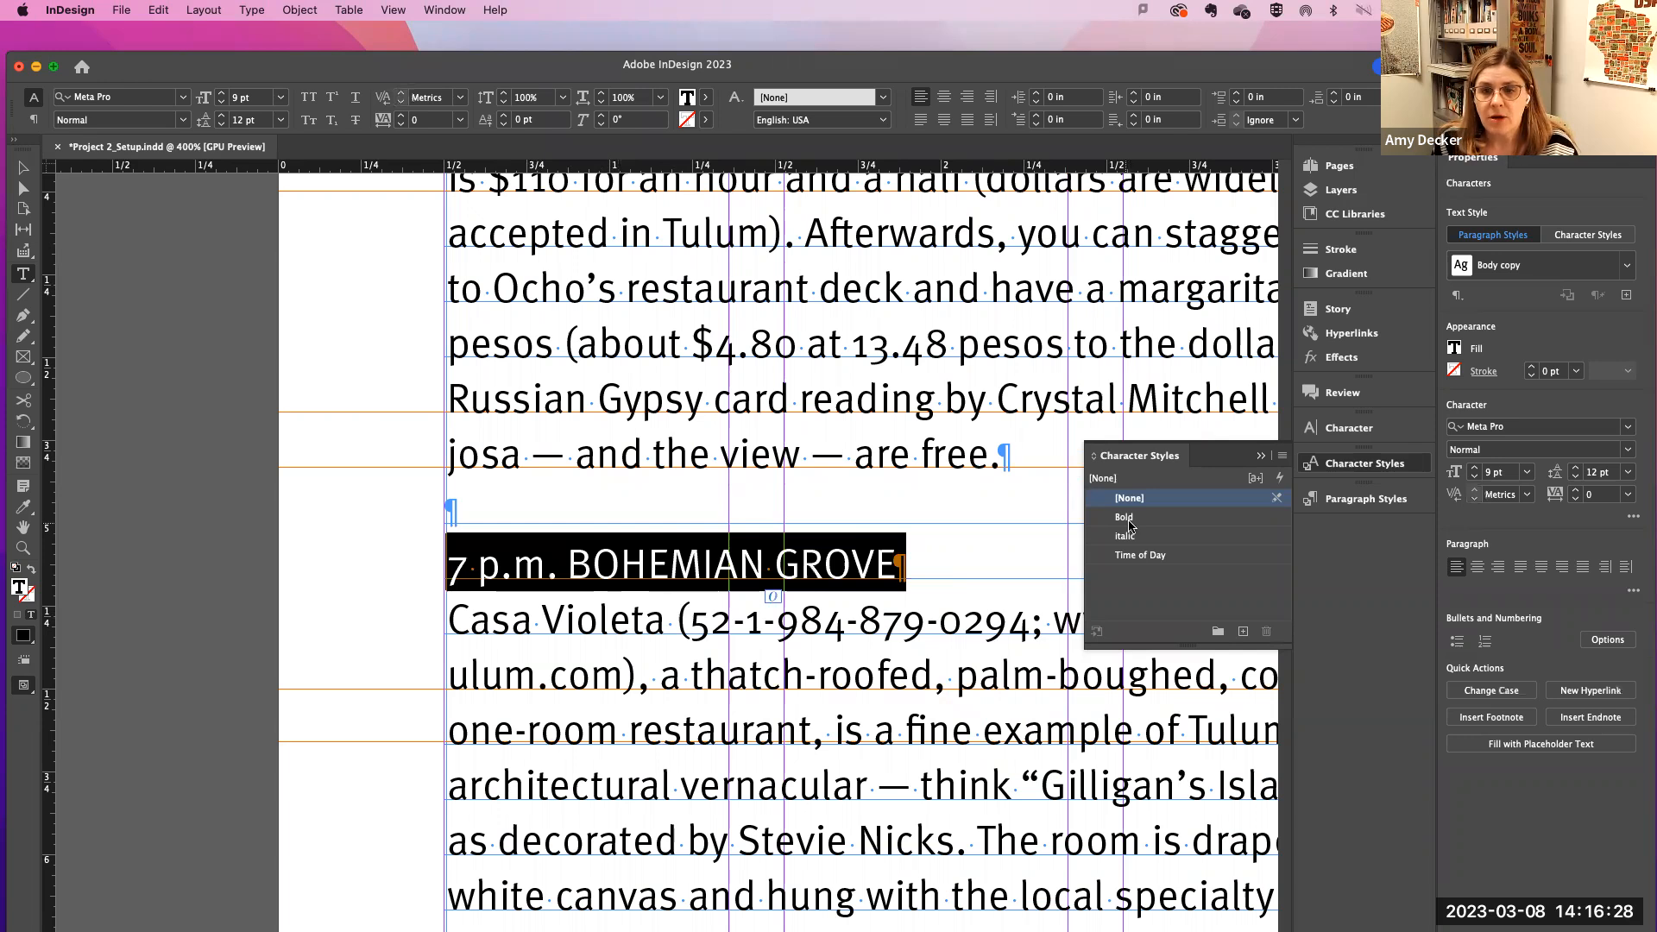
click(1359, 503)
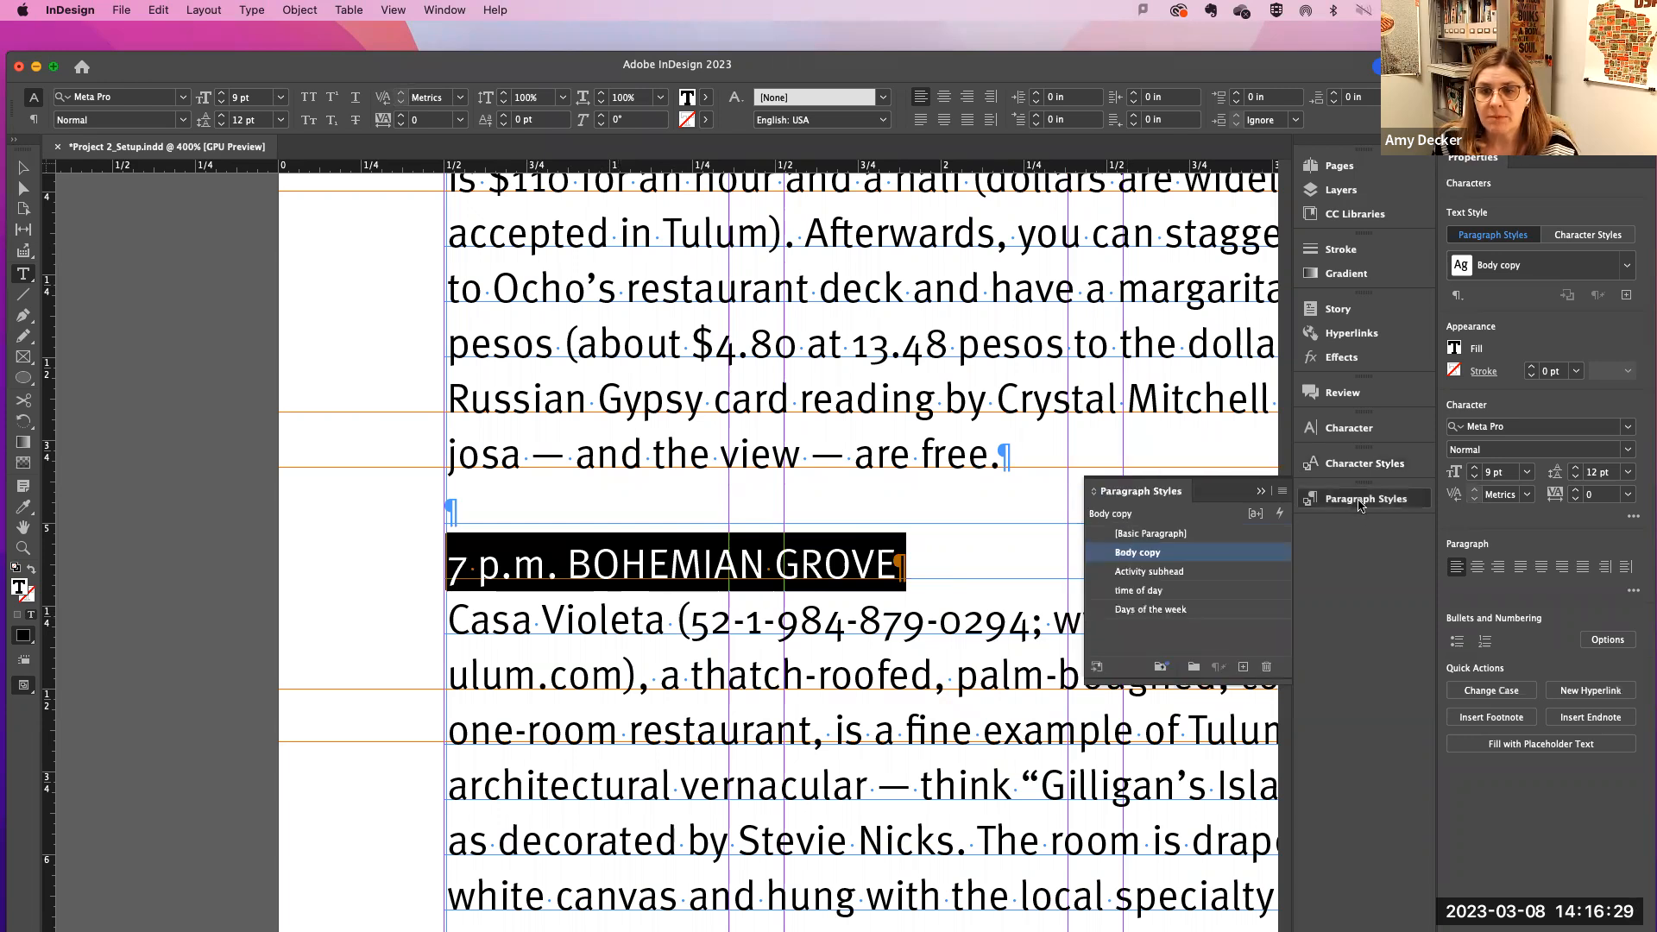
click(1157, 572)
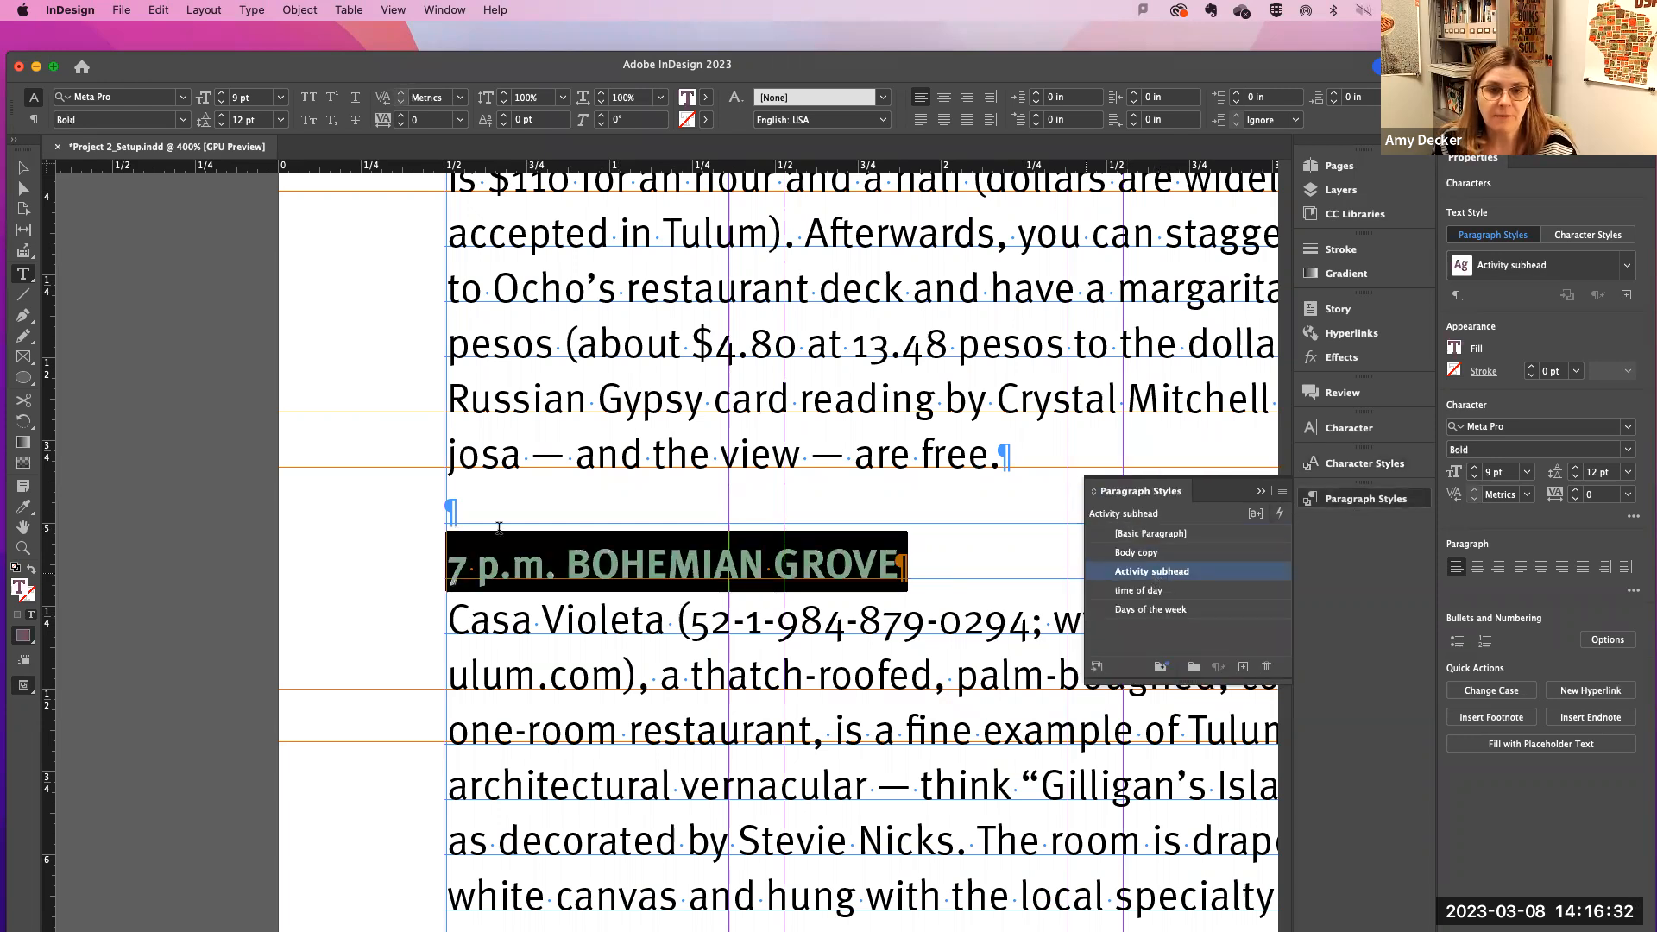
Step: Apply the Time of Day character style to "7 p.m." in the BOHEMIAN GROVE subhead
drag(557, 570, 442, 572)
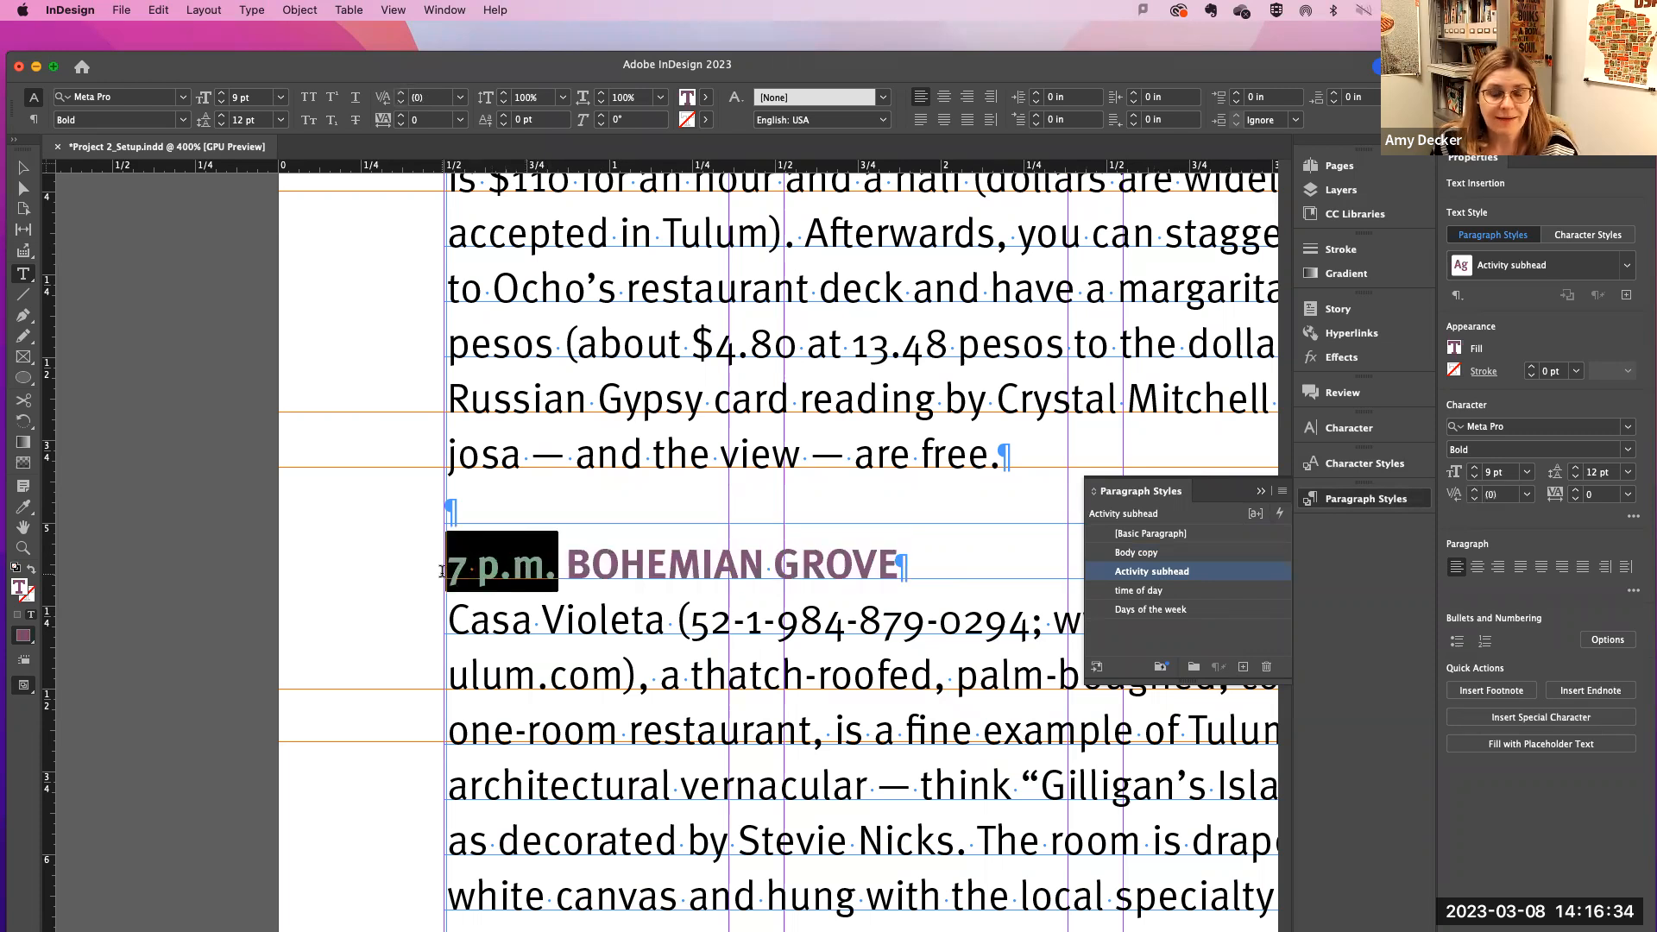
click(1358, 466)
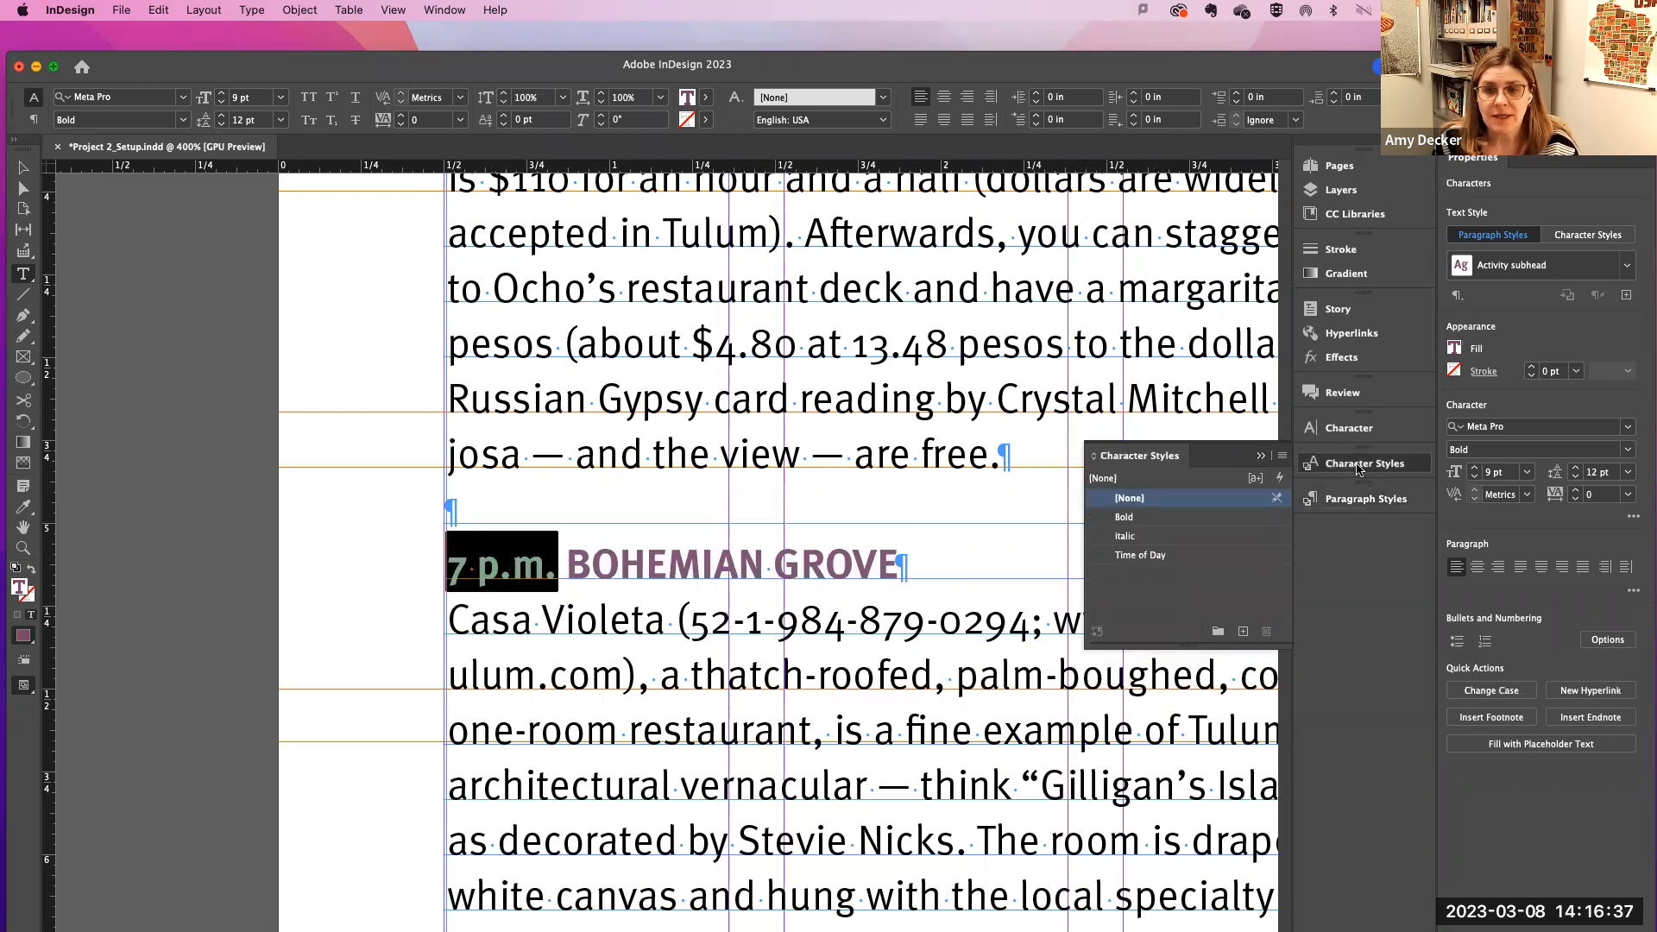
click(1133, 556)
click(593, 572)
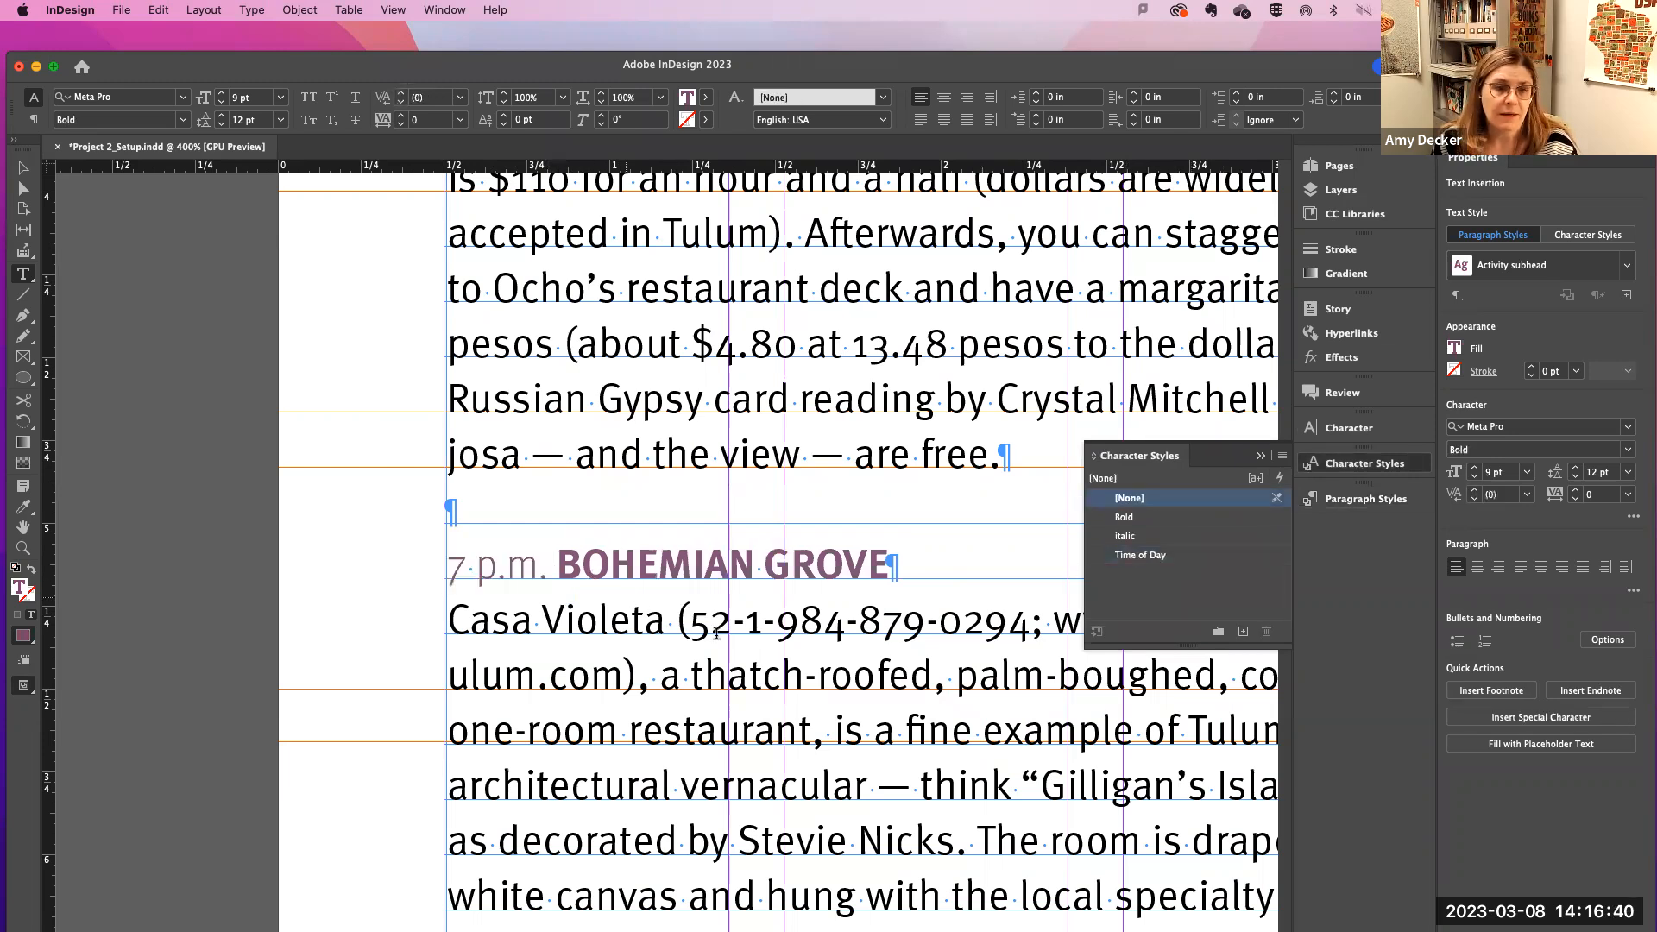
Step: Apply the Bold character style to "Casa Violeta" at the start of the BOHEMIAN GROVE body copy
scroll(716, 635, down, 5)
scroll(716, 634, right, 5)
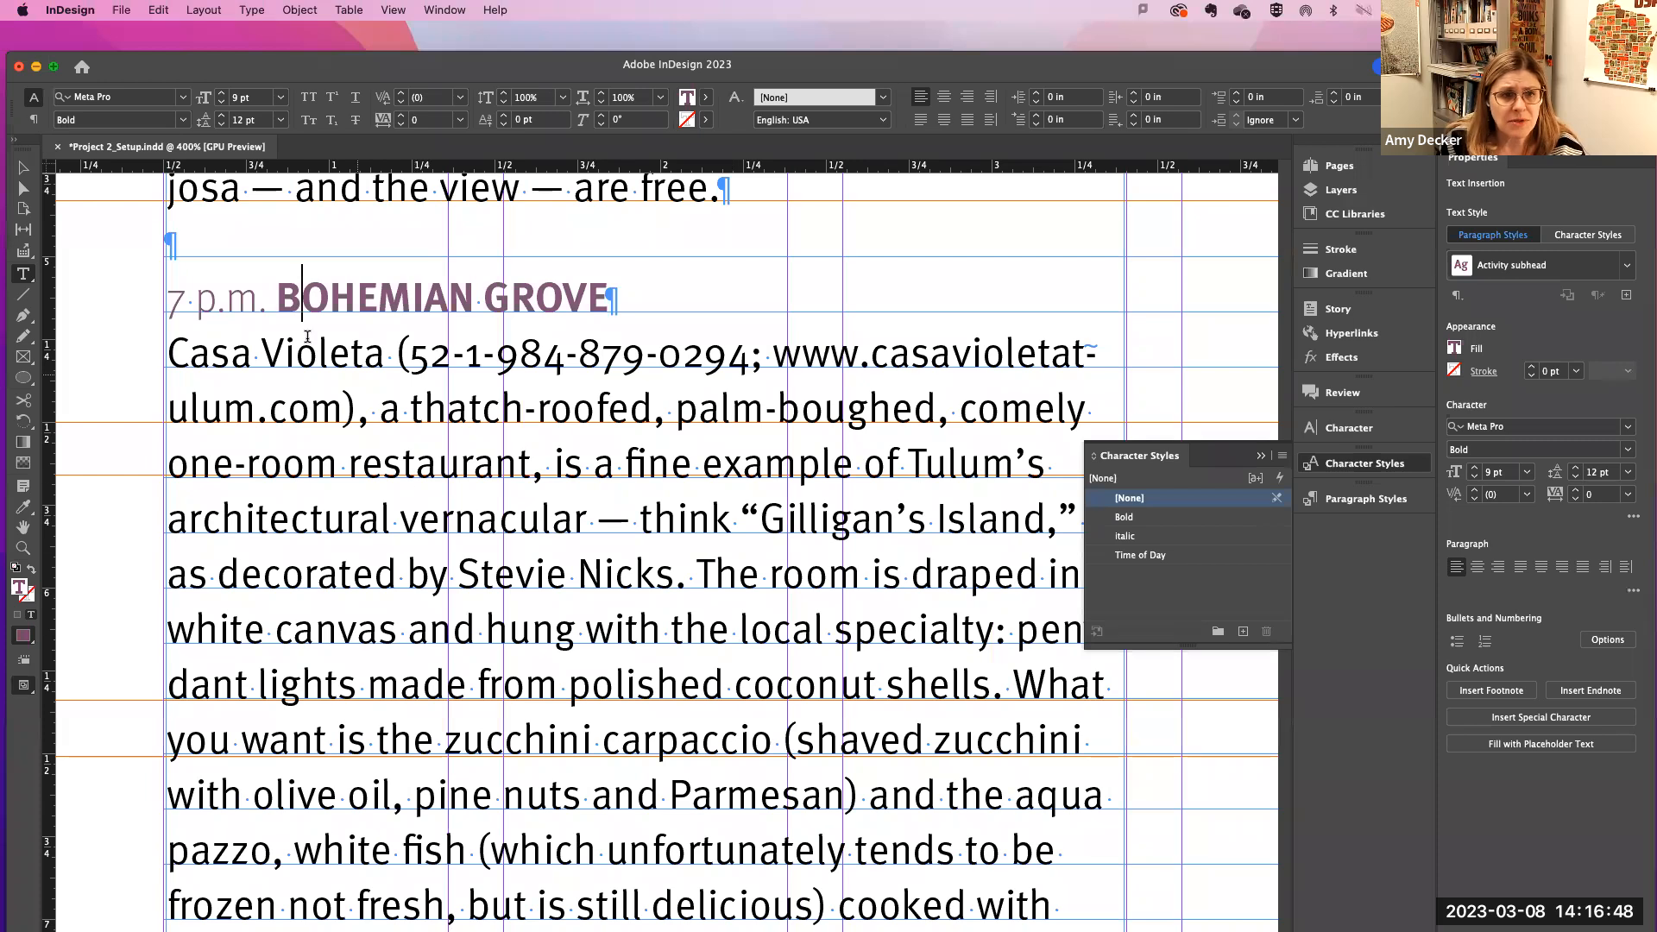
drag(170, 356, 383, 359)
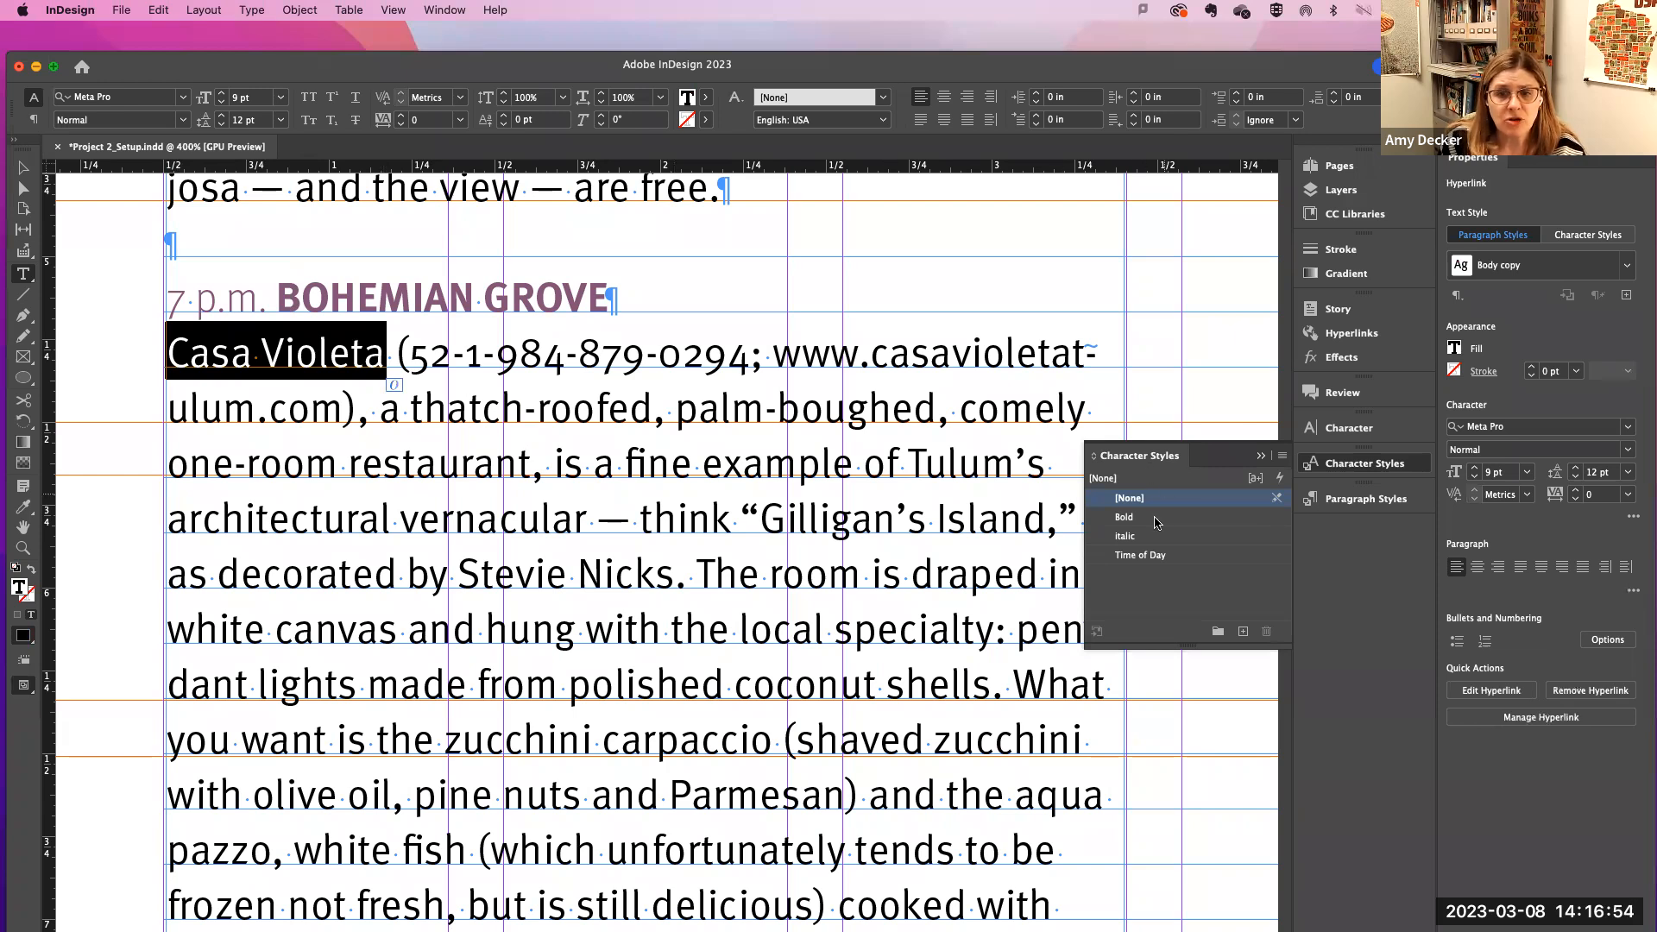
click(1125, 518)
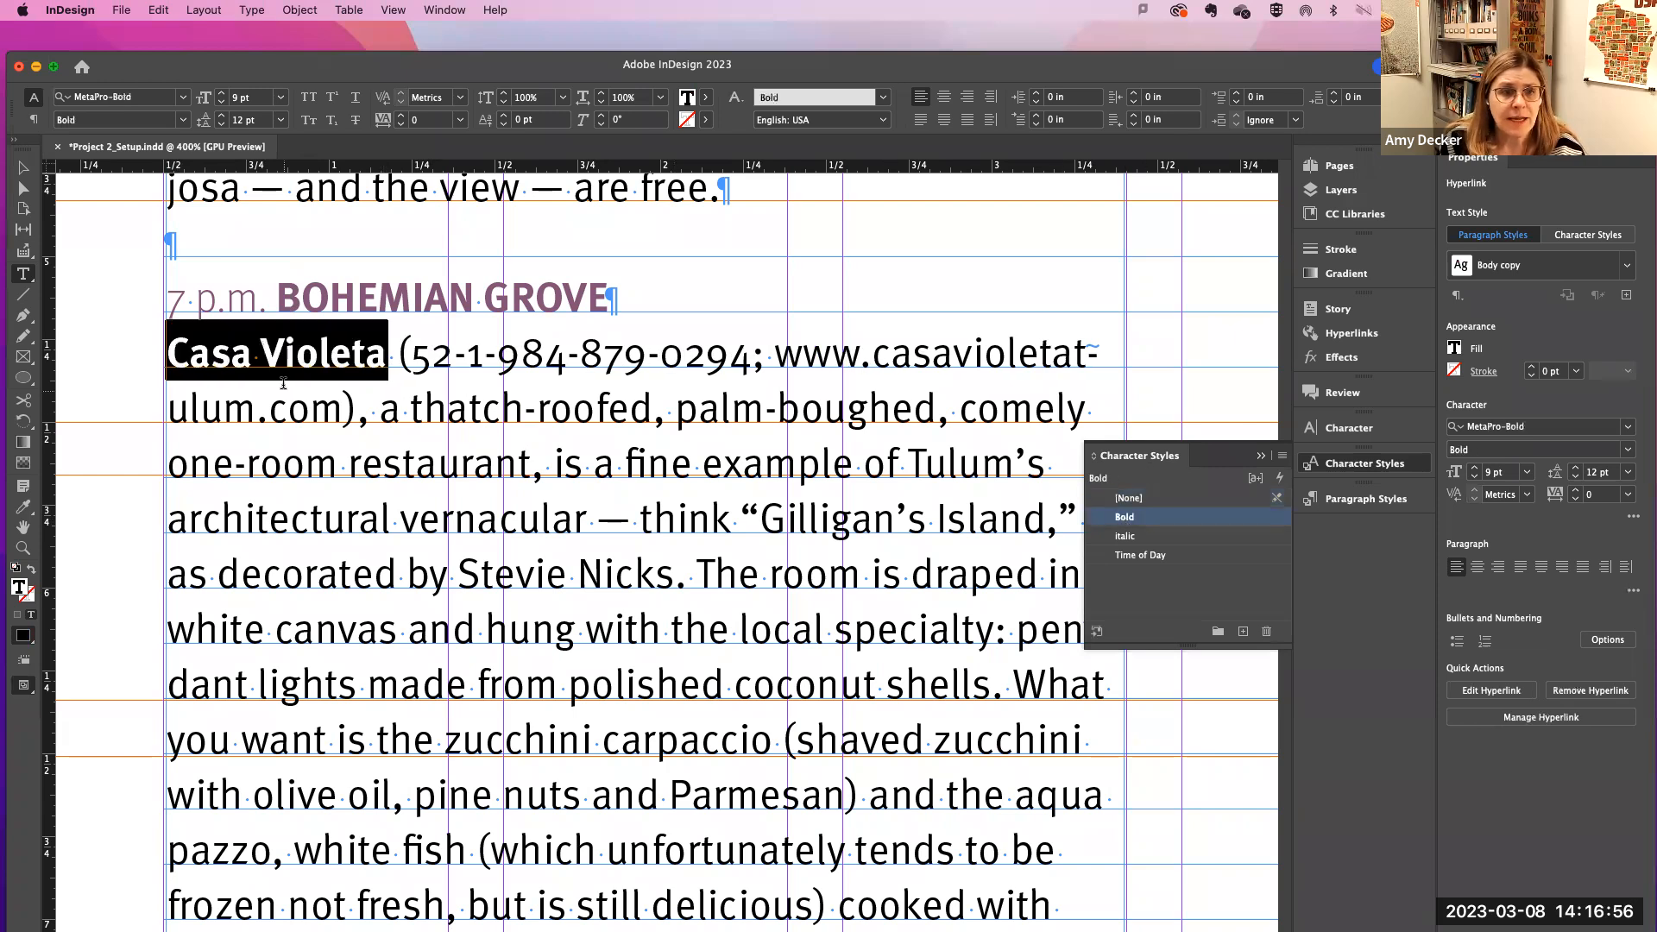
click(252, 351)
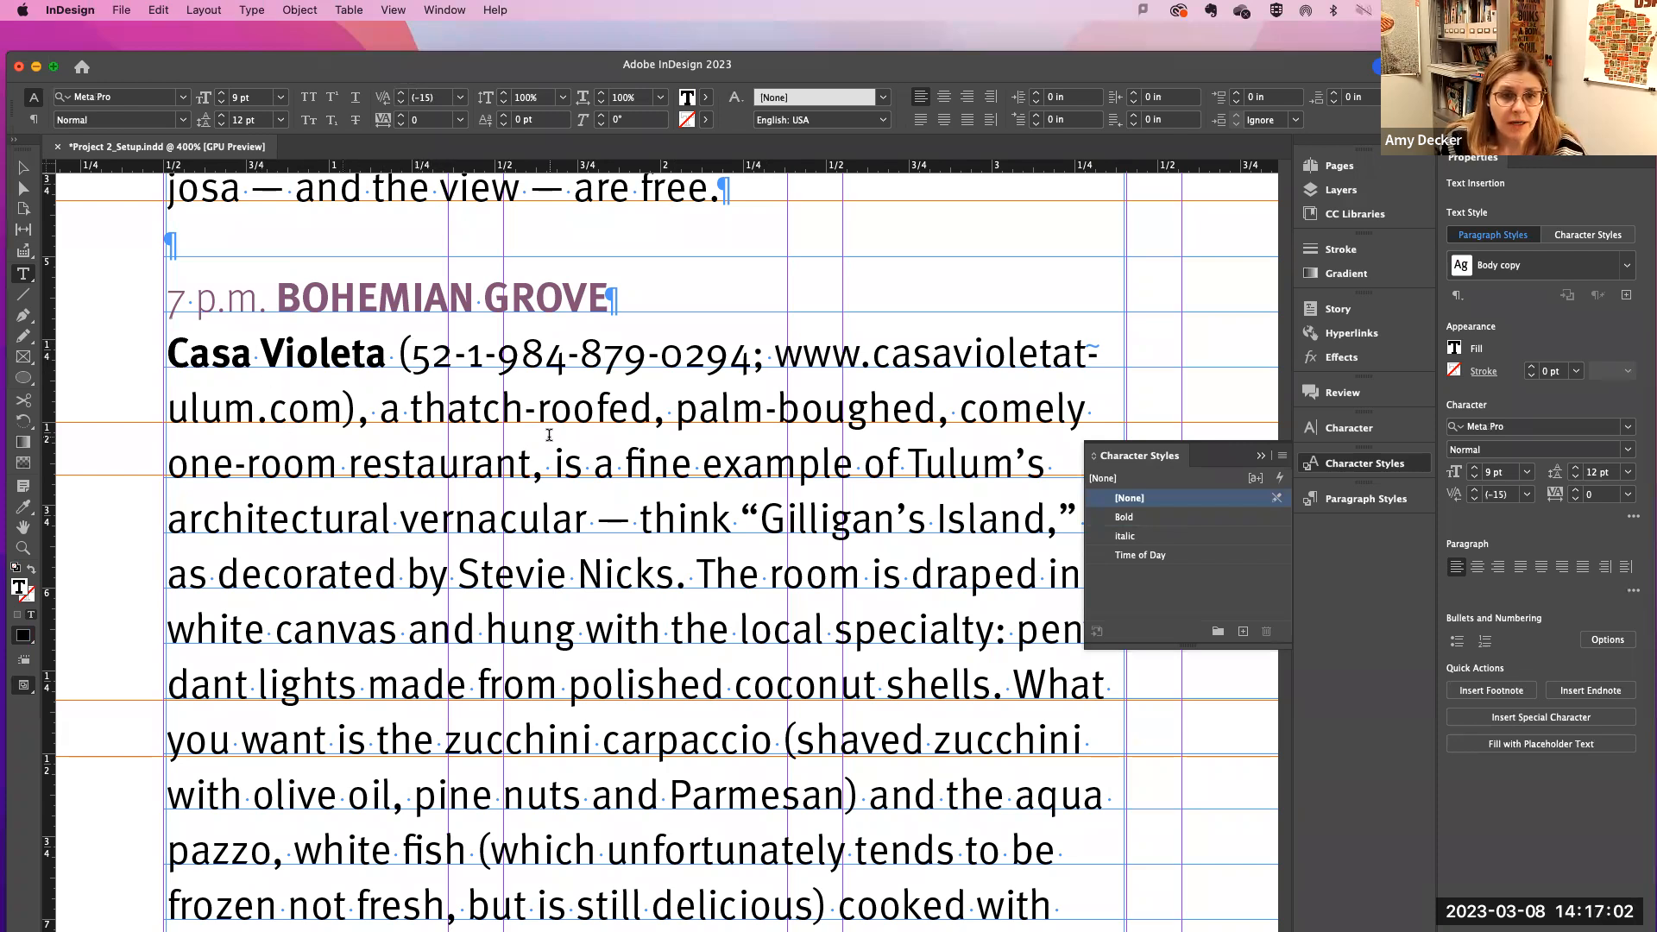
Step: Apply the Italic character style to "Gilligan's Island," inside its quotation marks in the BOHEMIAN GROVE body copy
scroll(549, 434, down, 2)
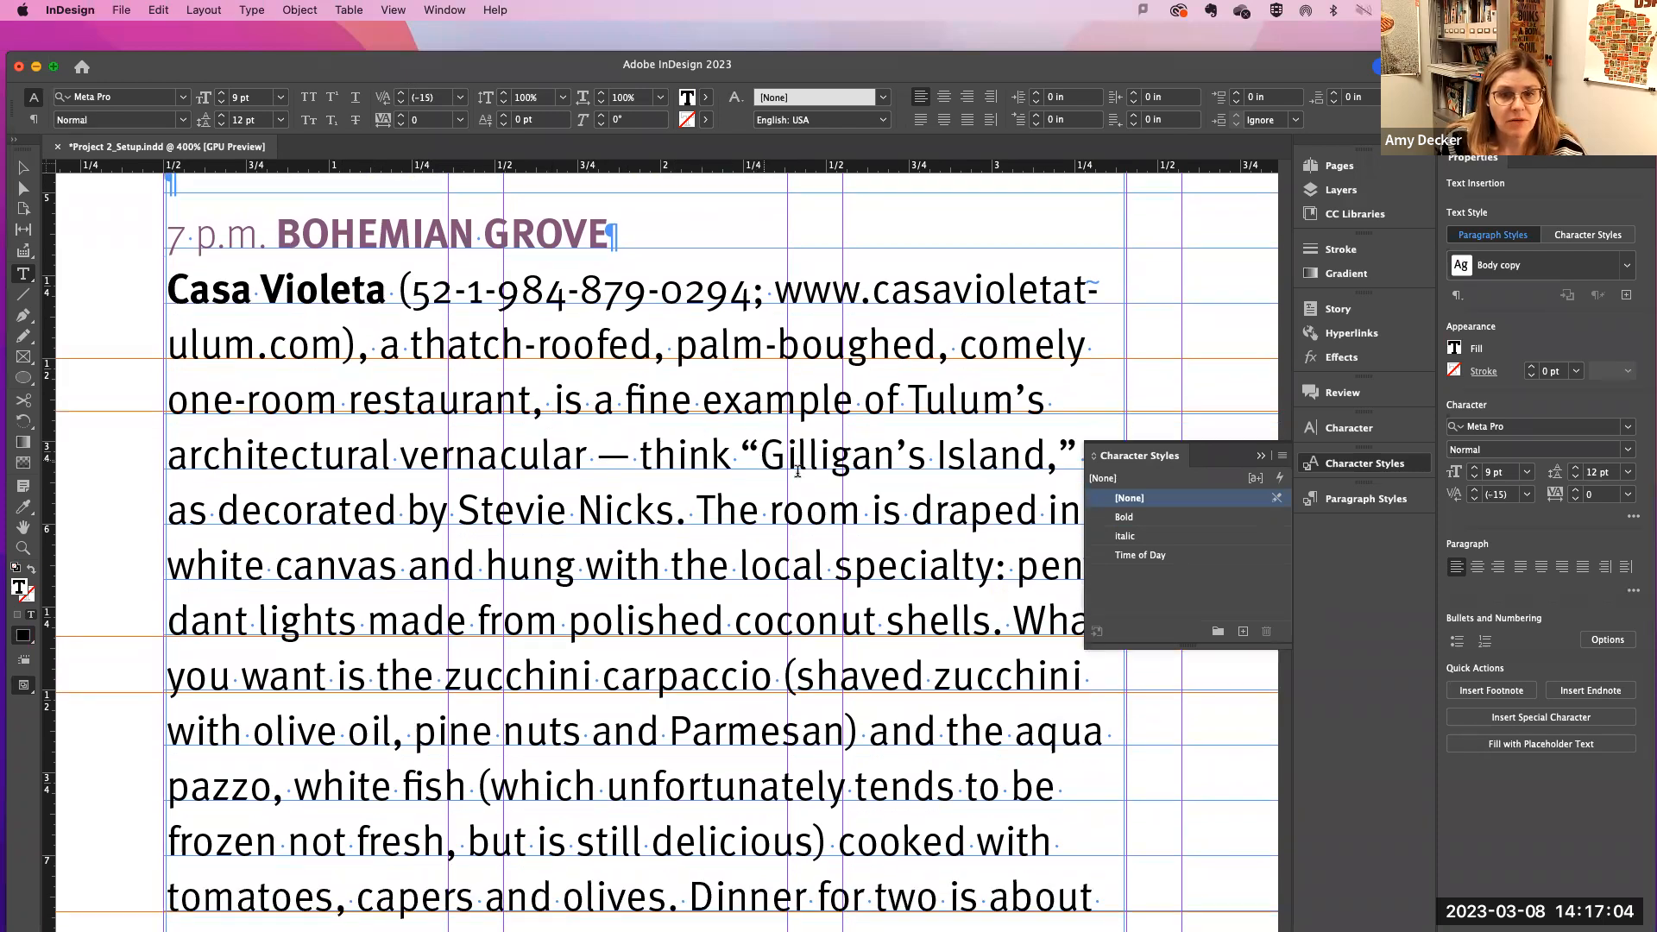
drag(758, 455, 1066, 486)
click(1126, 536)
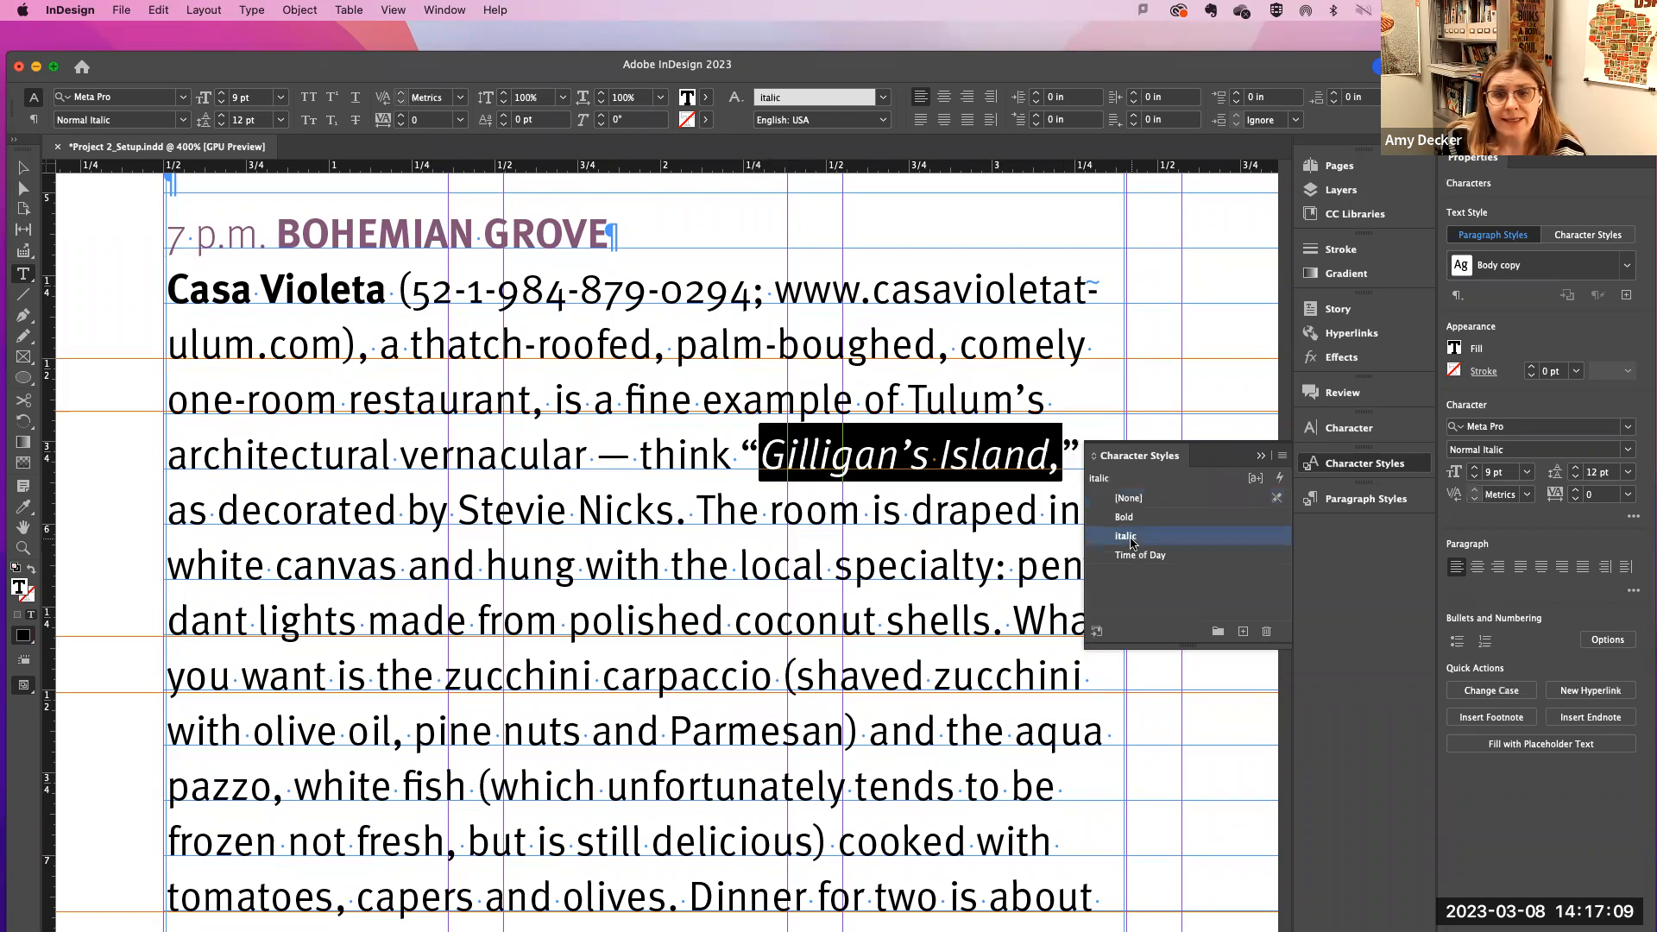
click(911, 510)
Step: Set the tracking to -10 on the final lines of the BOHEMIAN GROVE paragraph, from "frozen not fresh" through "$65."
scroll(805, 615, down, 5)
scroll(805, 616, up, 2)
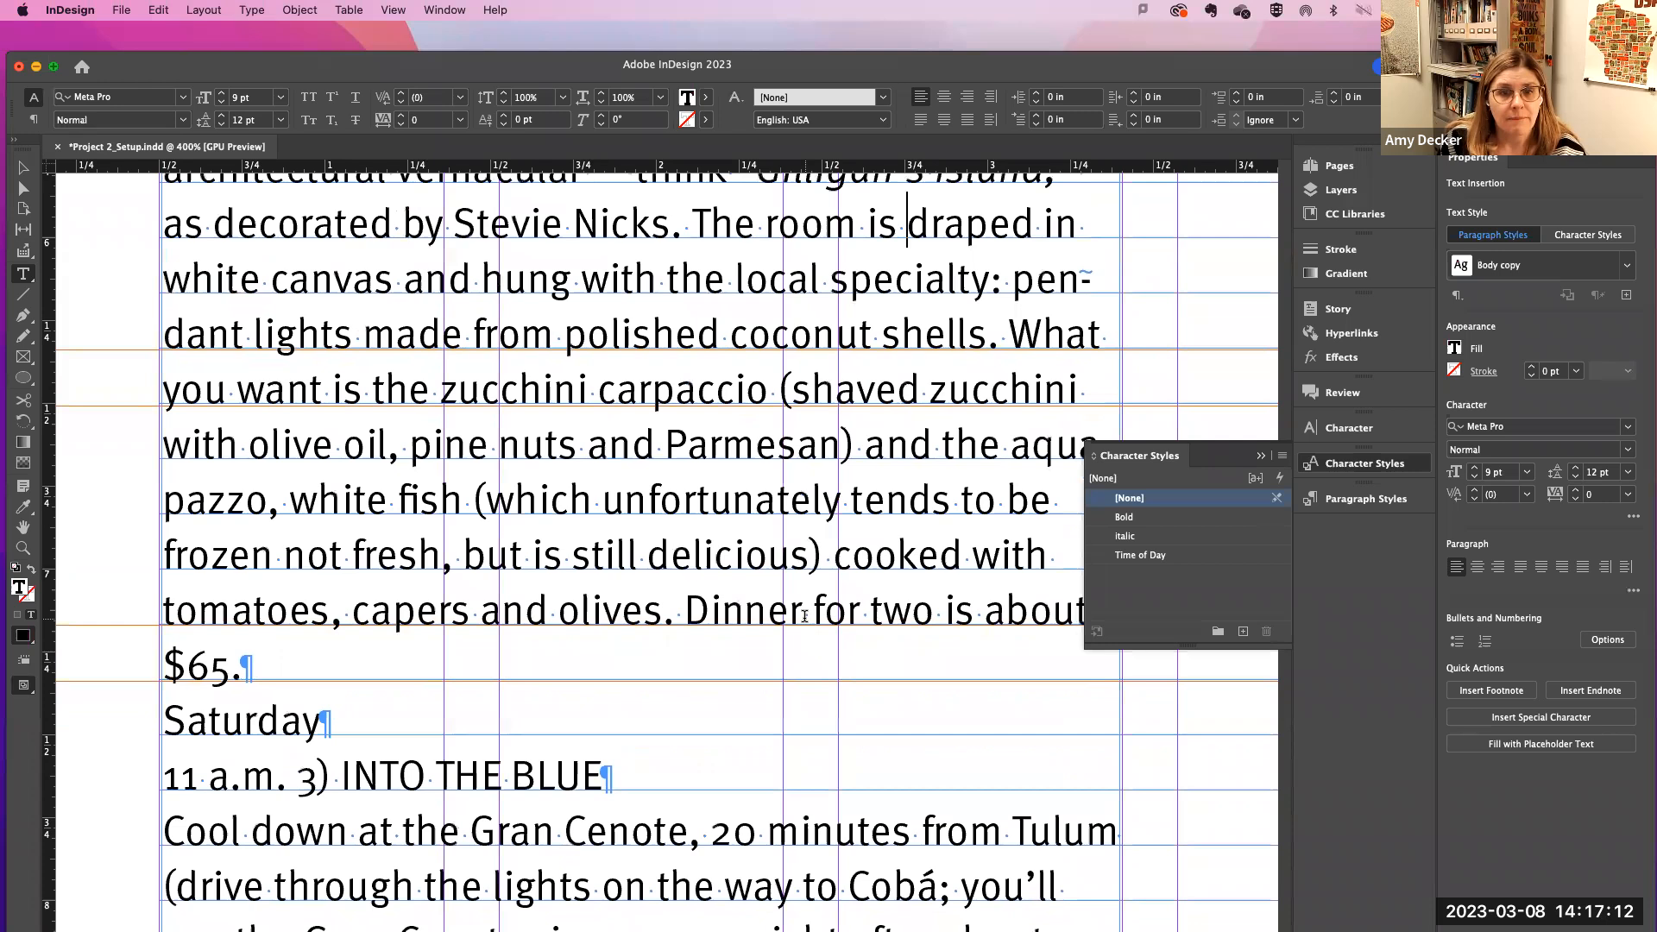
scroll(804, 615, up, 1)
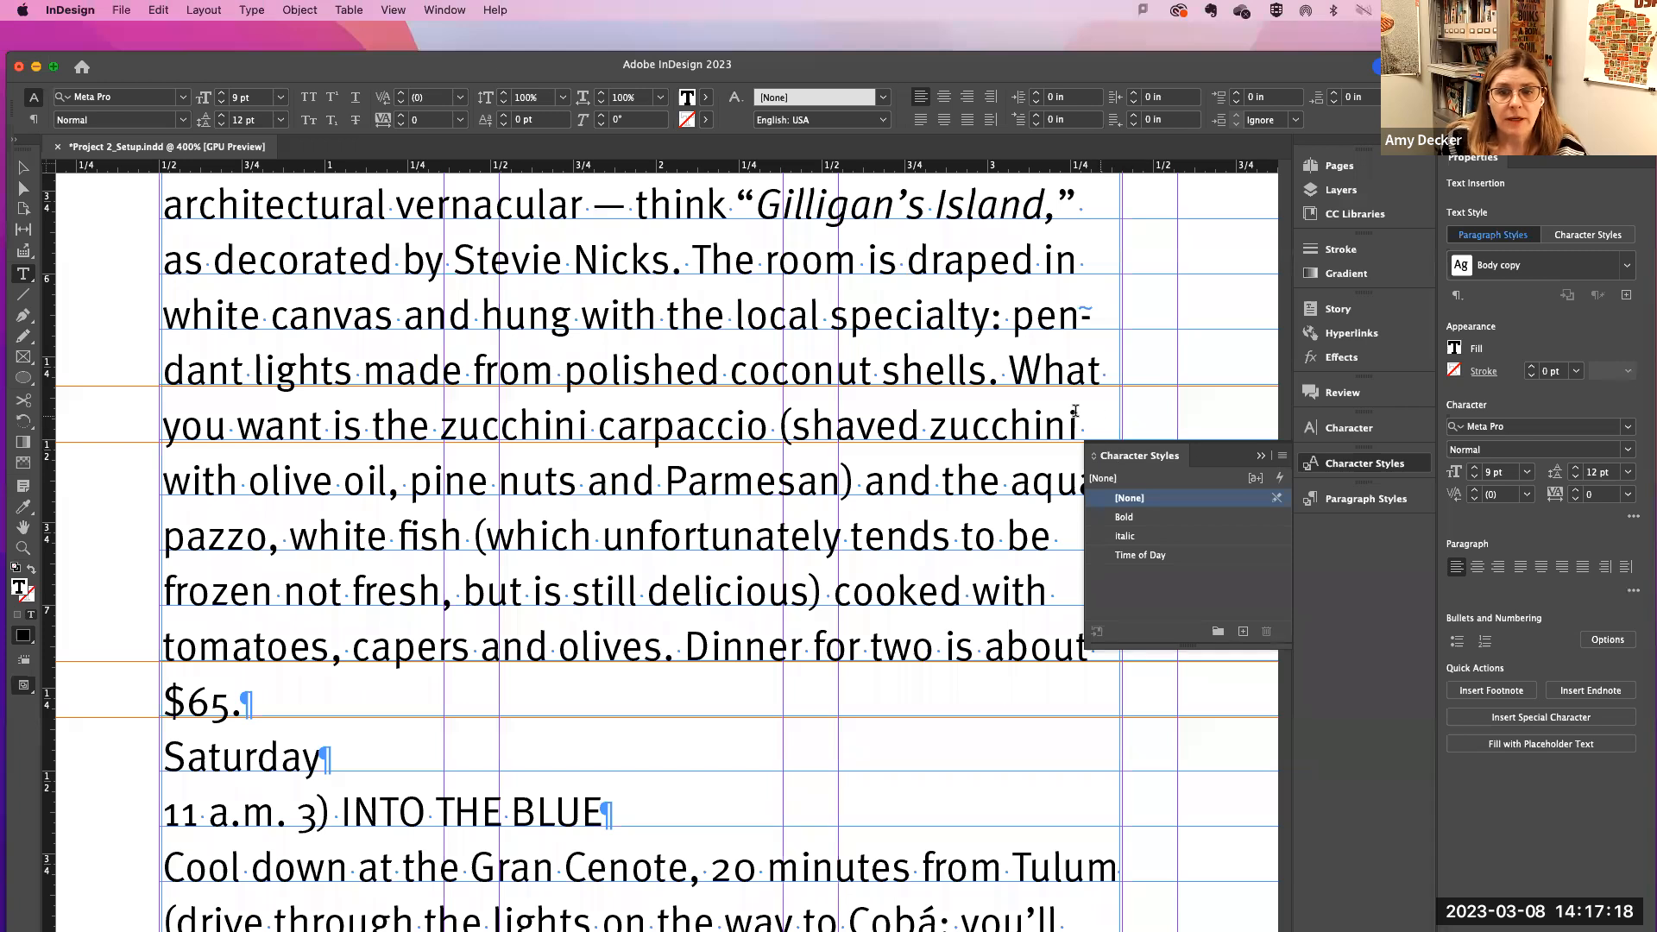
scroll(1010, 455, right, 2)
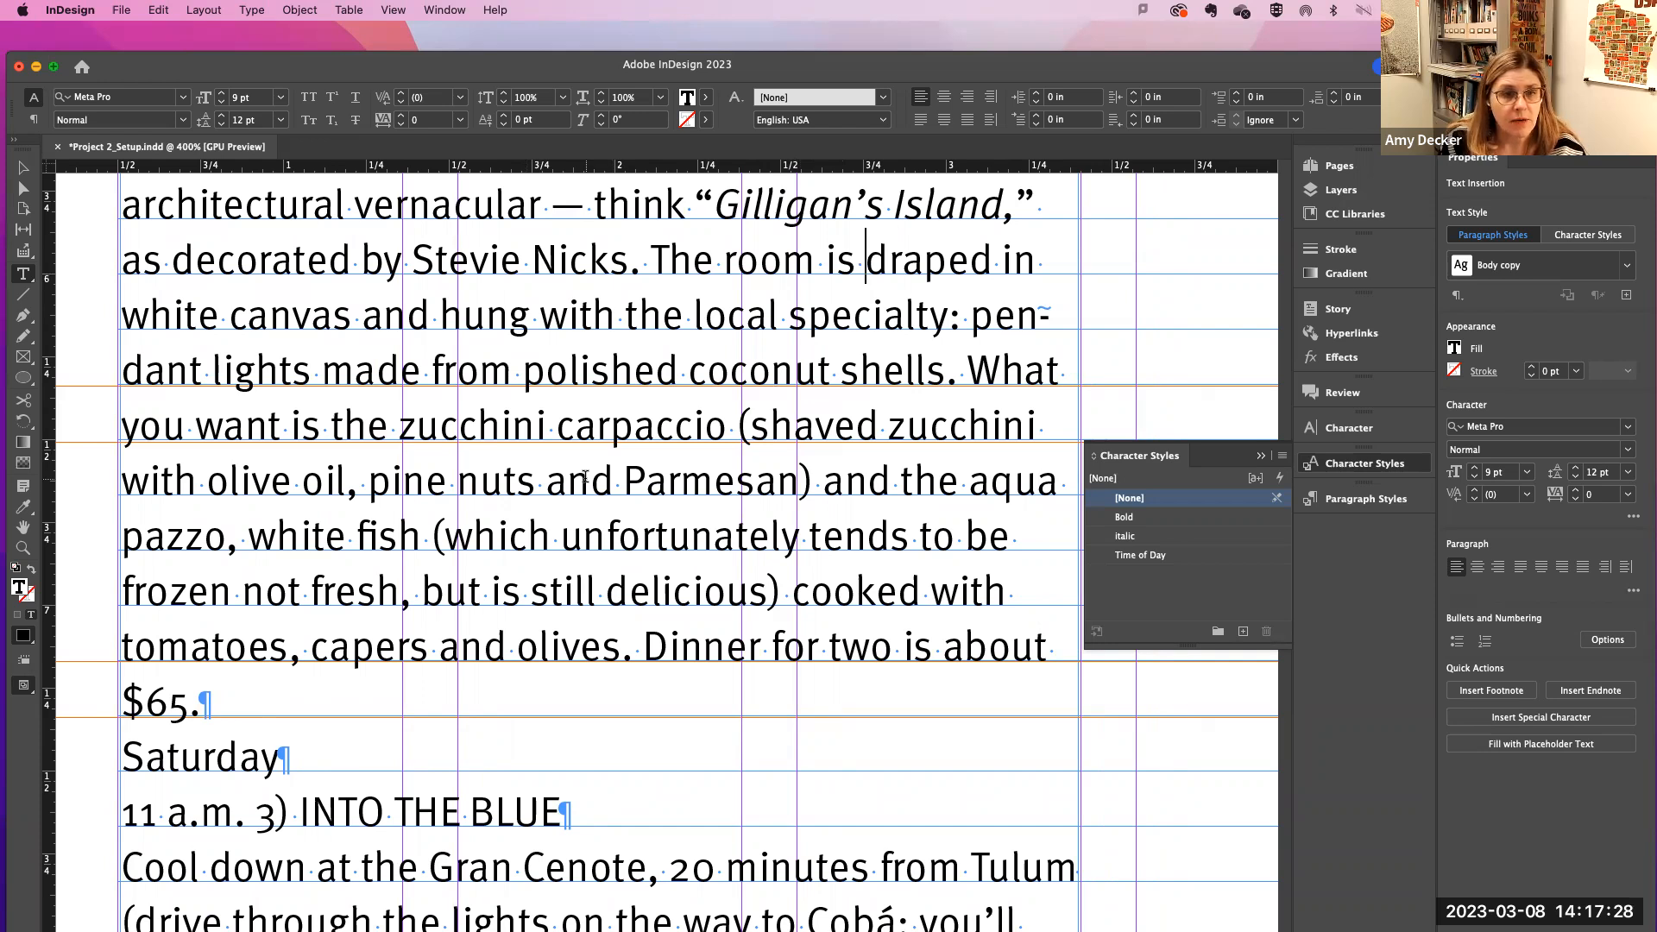
scroll(585, 477, down, 3)
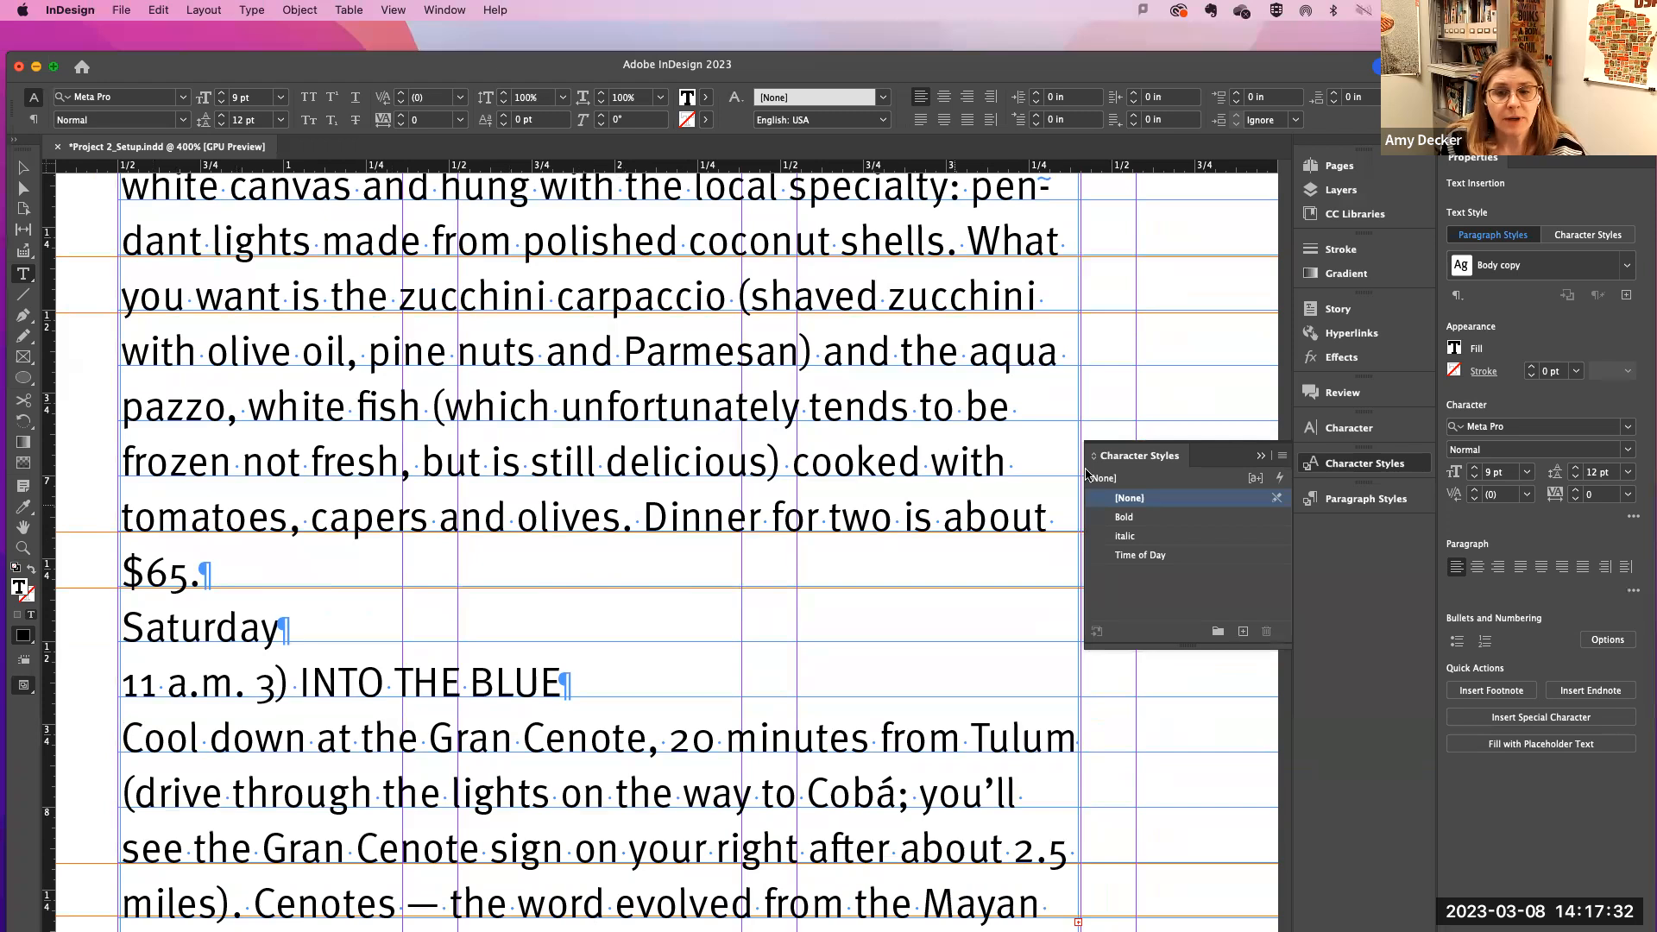
triple_click(195, 577)
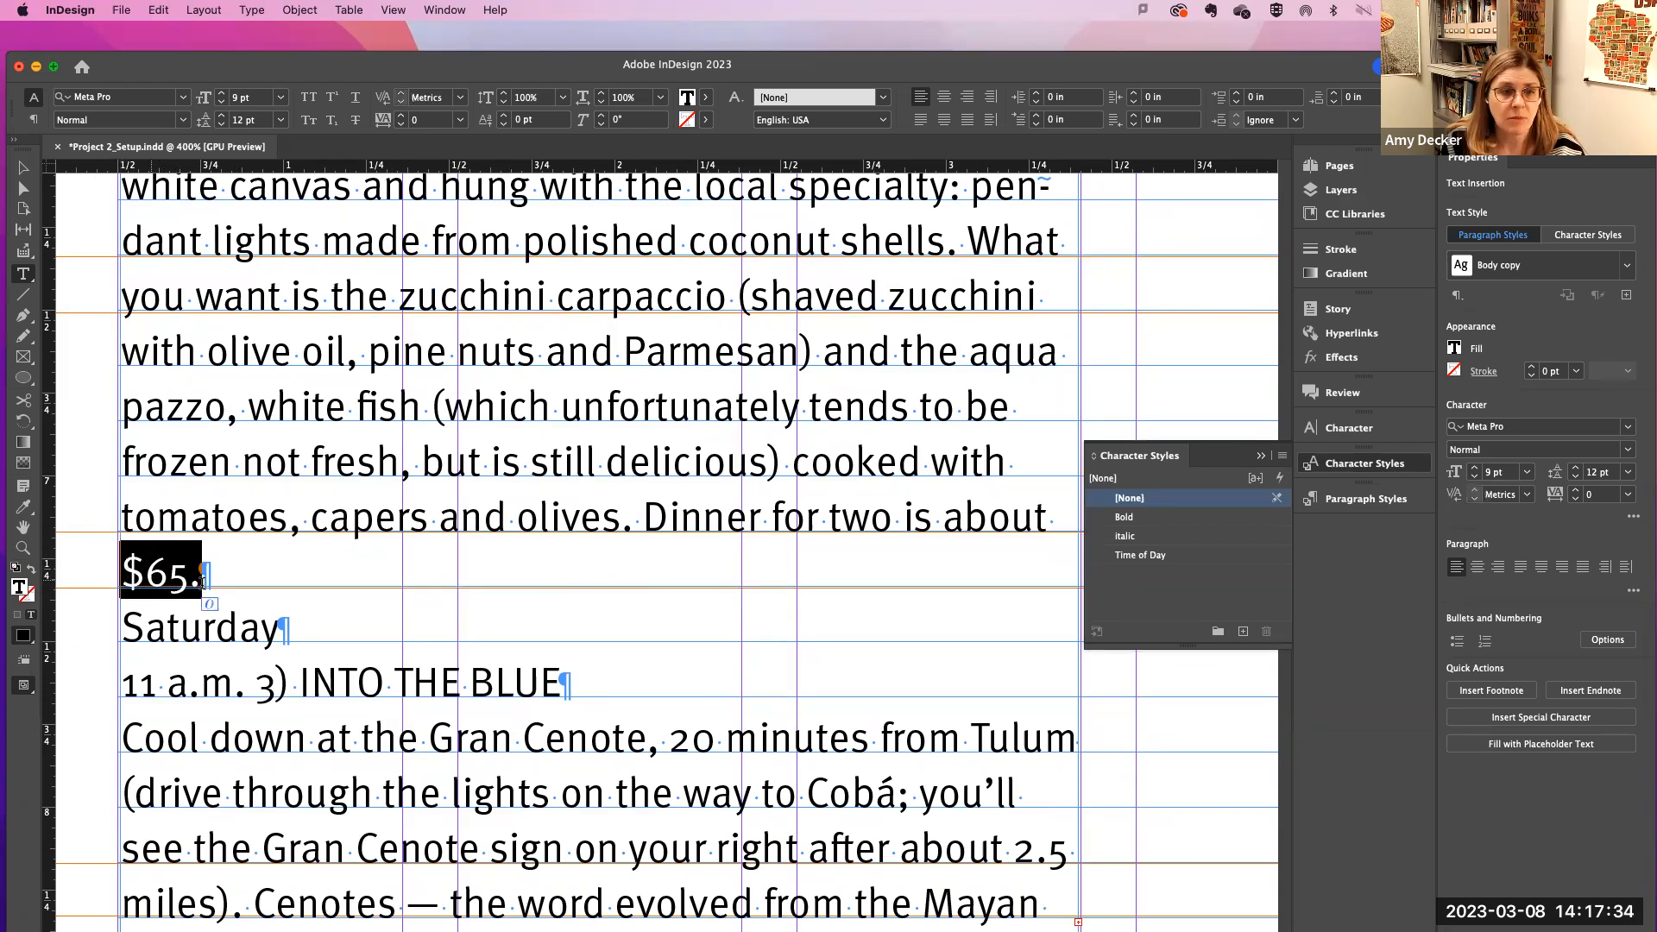
scroll(220, 582, left, 4)
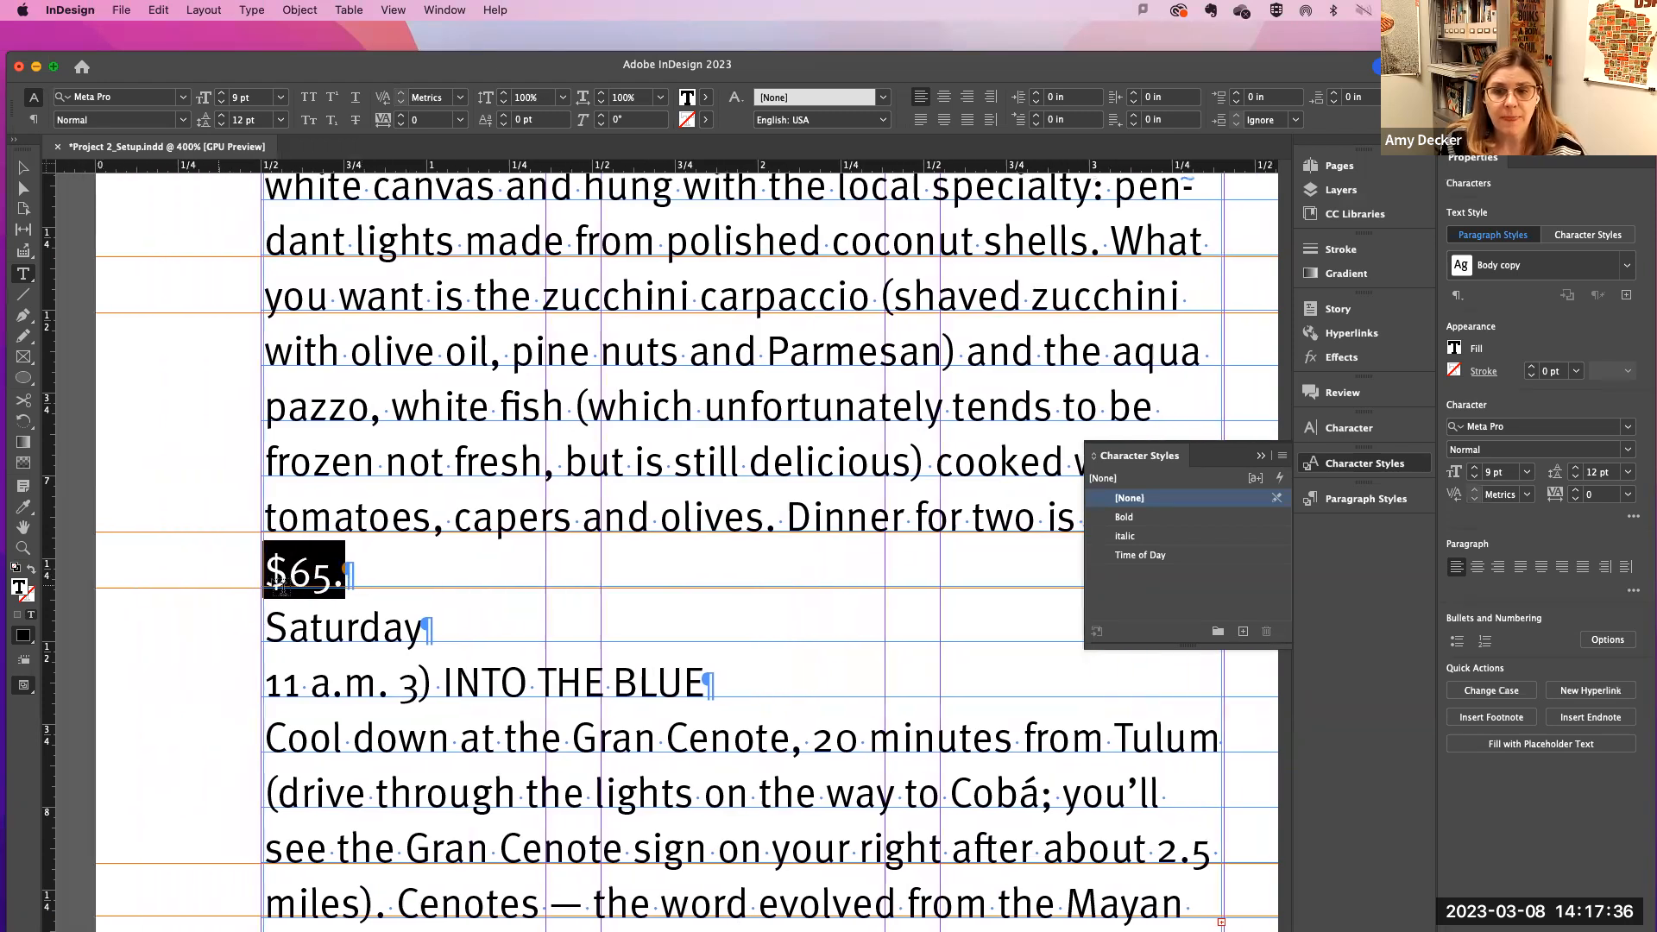
click(1262, 456)
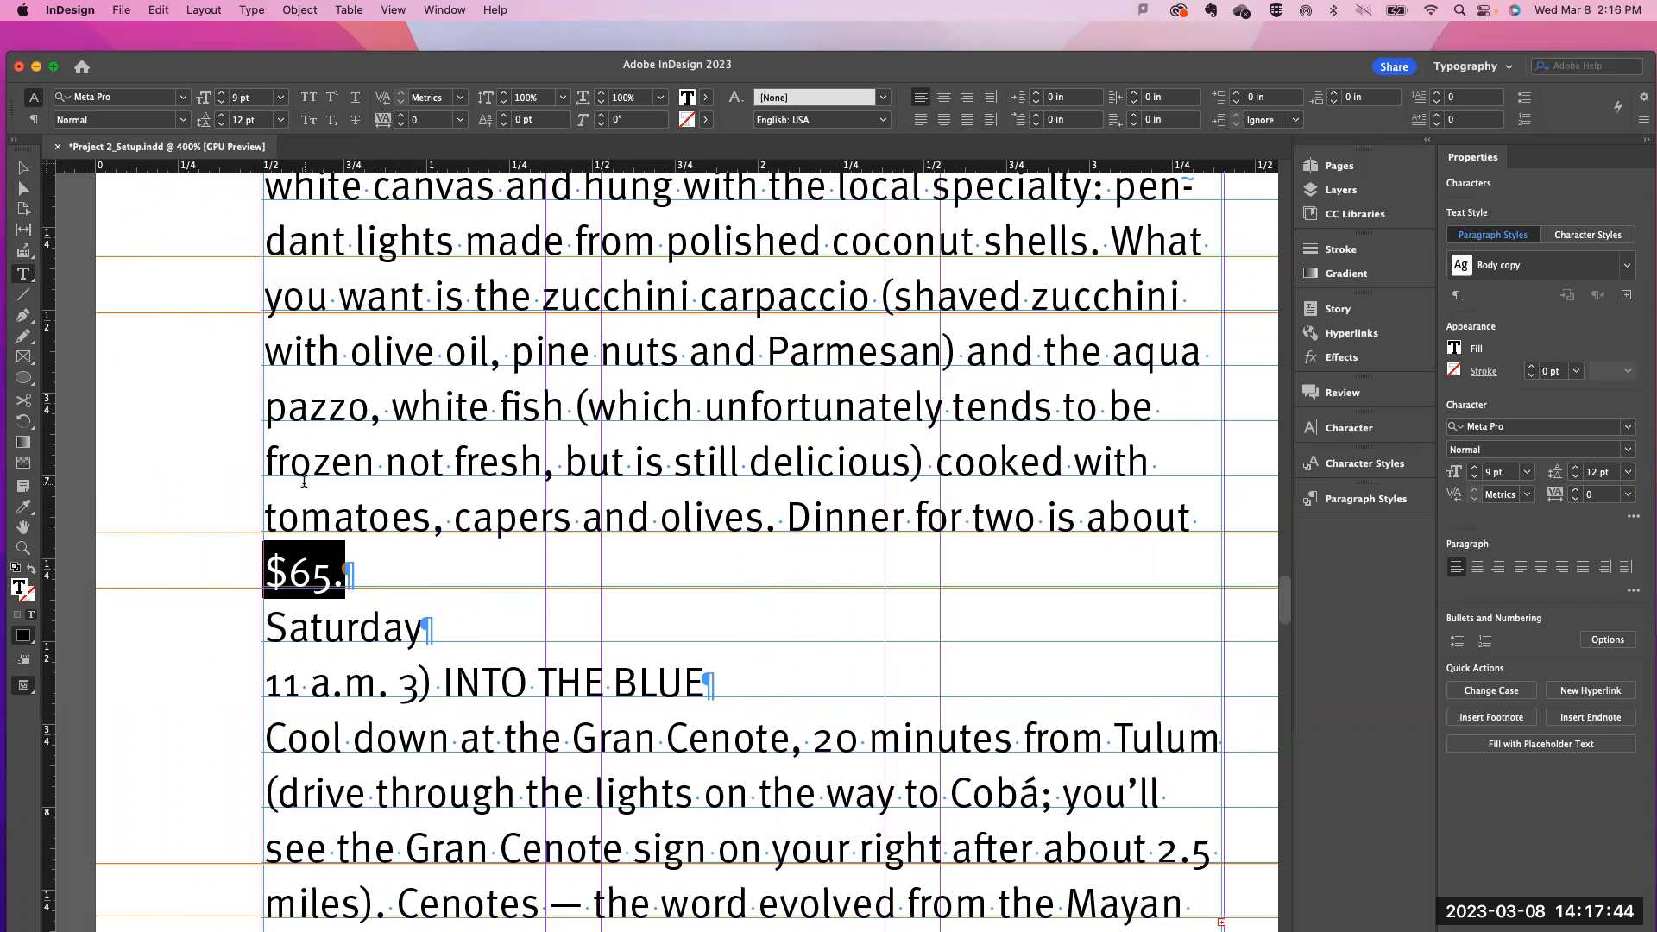
scroll(303, 482, down, 1)
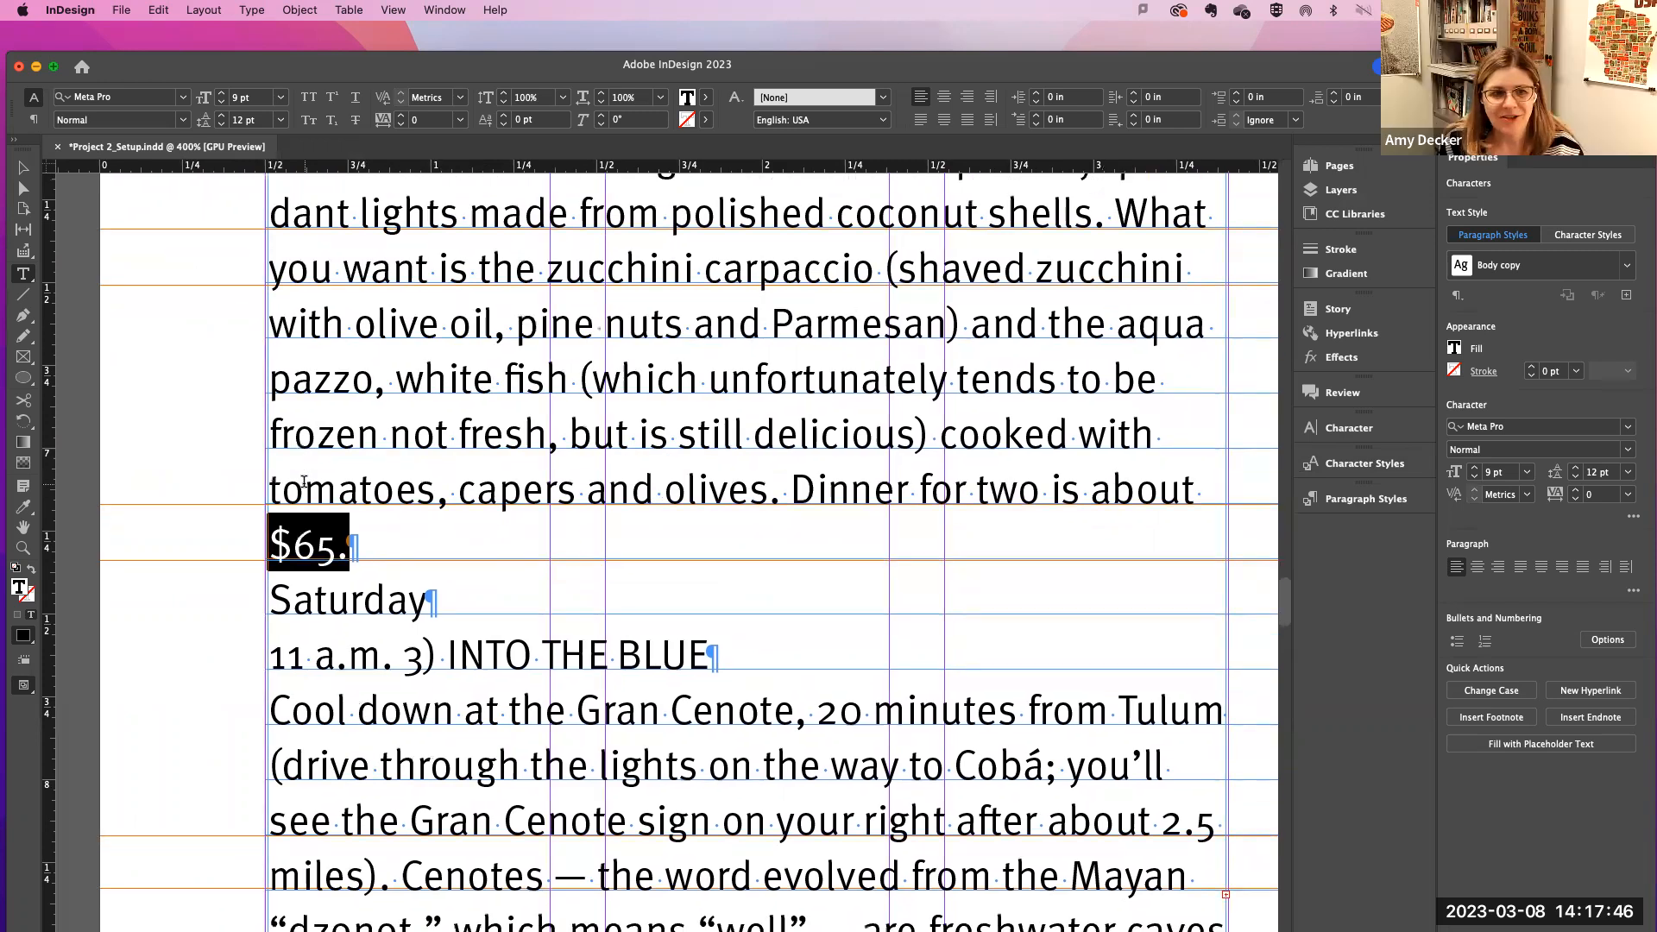
scroll(385, 545, down, 1)
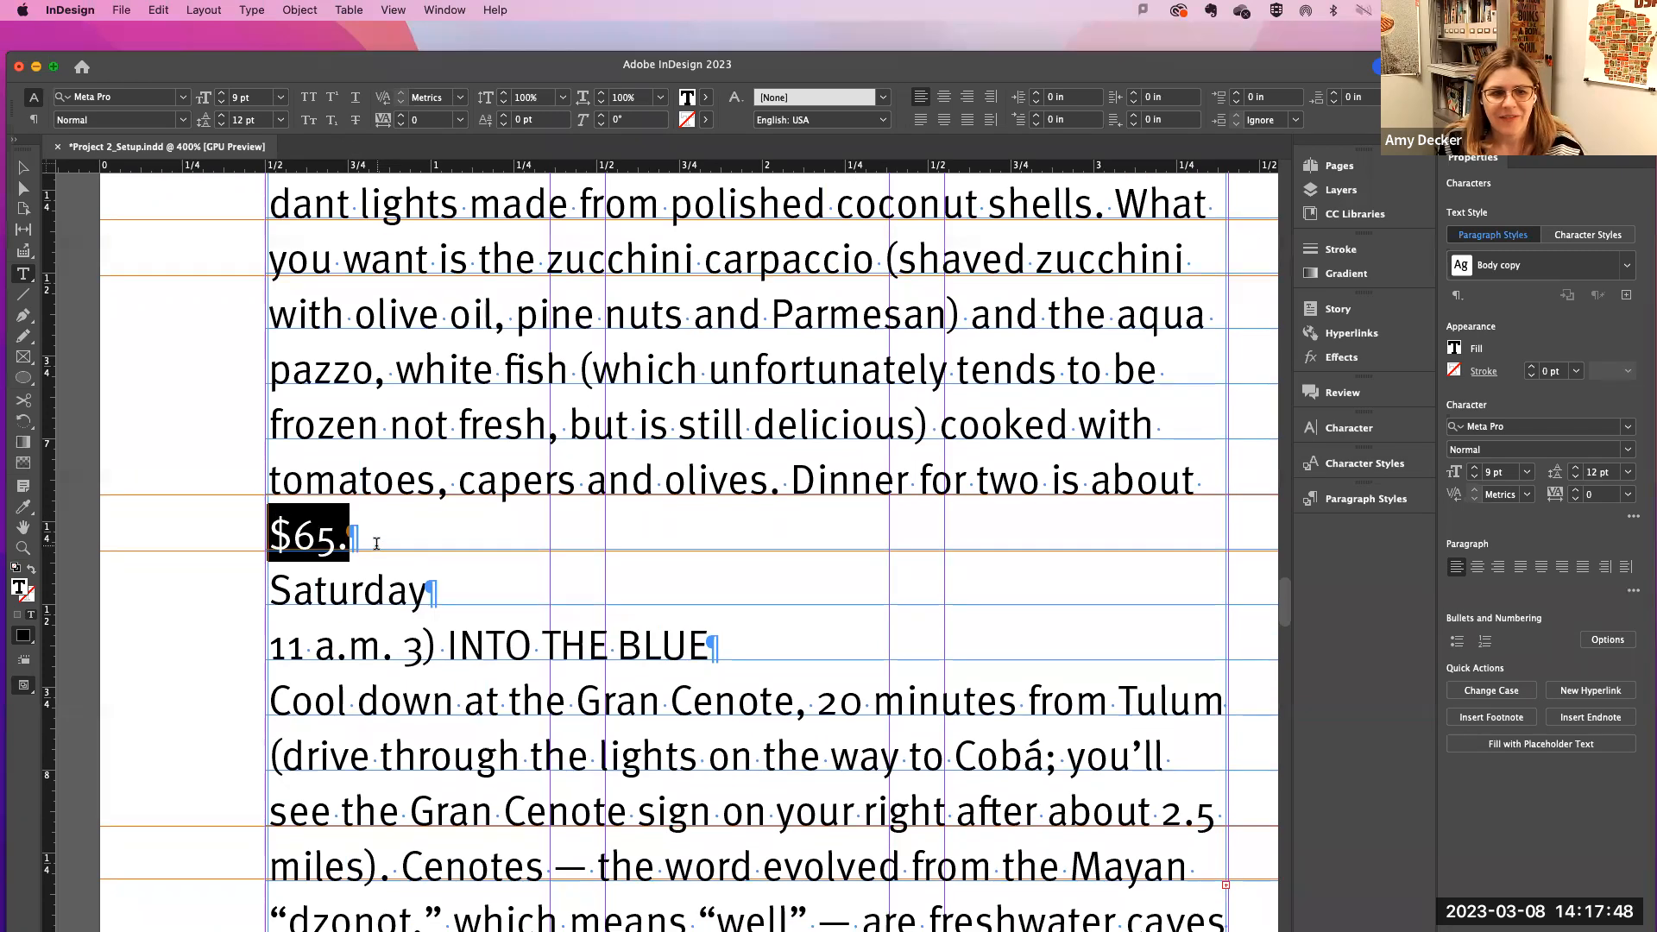
click(377, 543)
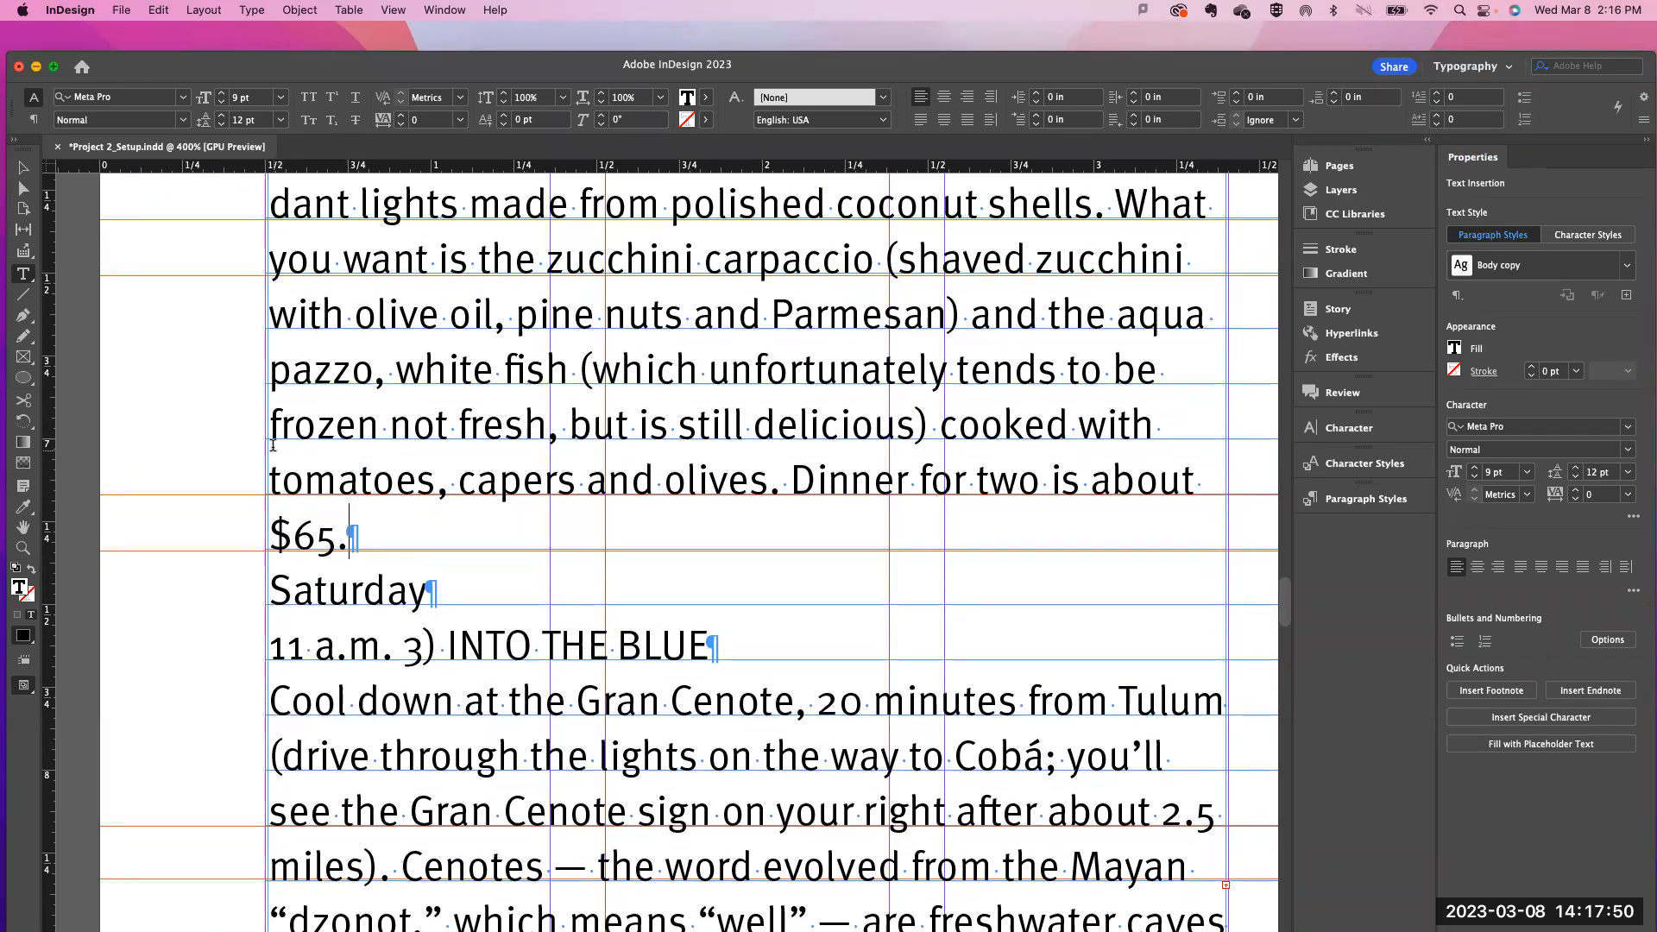
drag(272, 425, 347, 535)
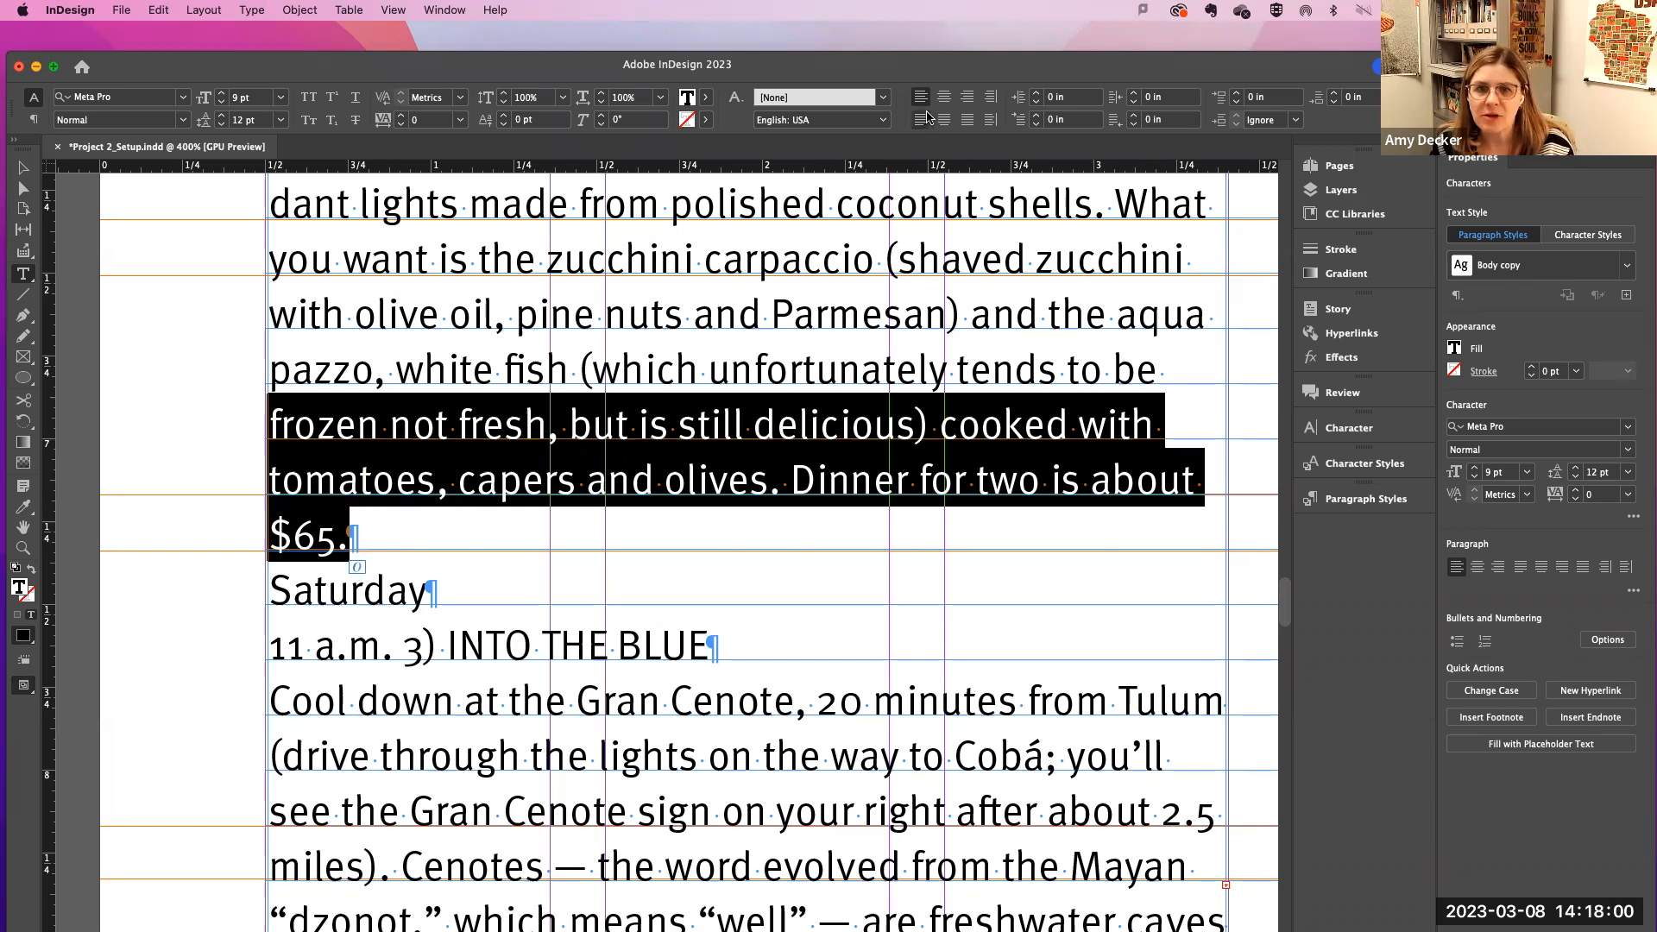
click(402, 125)
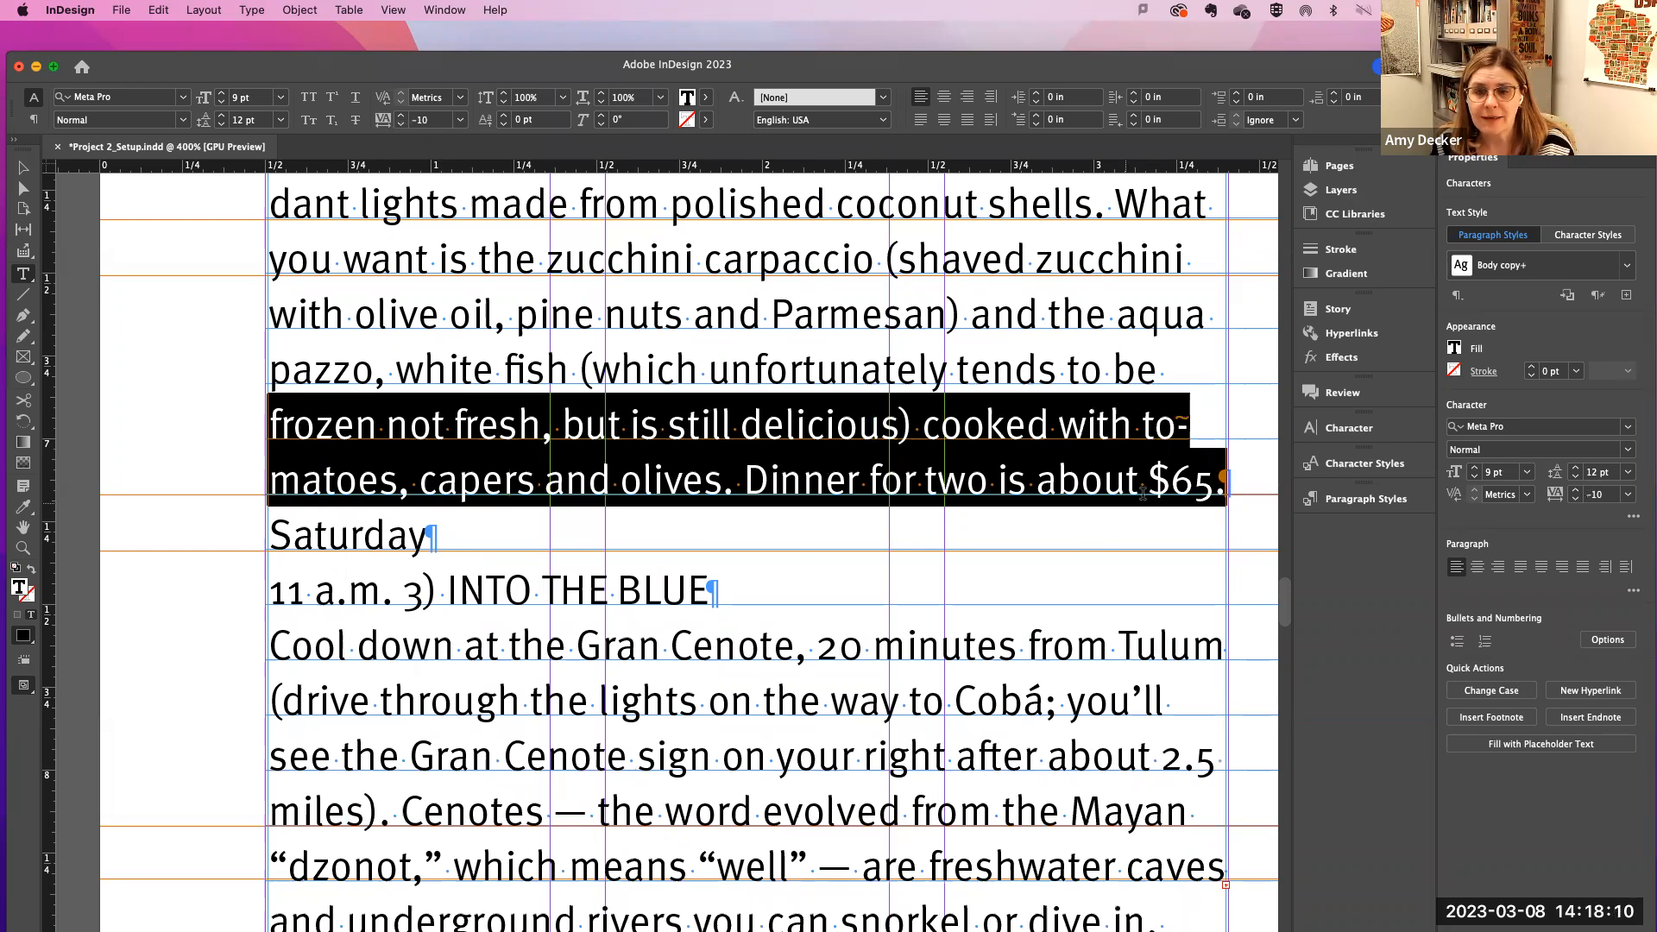
Step: Insert two empty paragraphs above the "Saturday" line
click(271, 536)
key(Return)
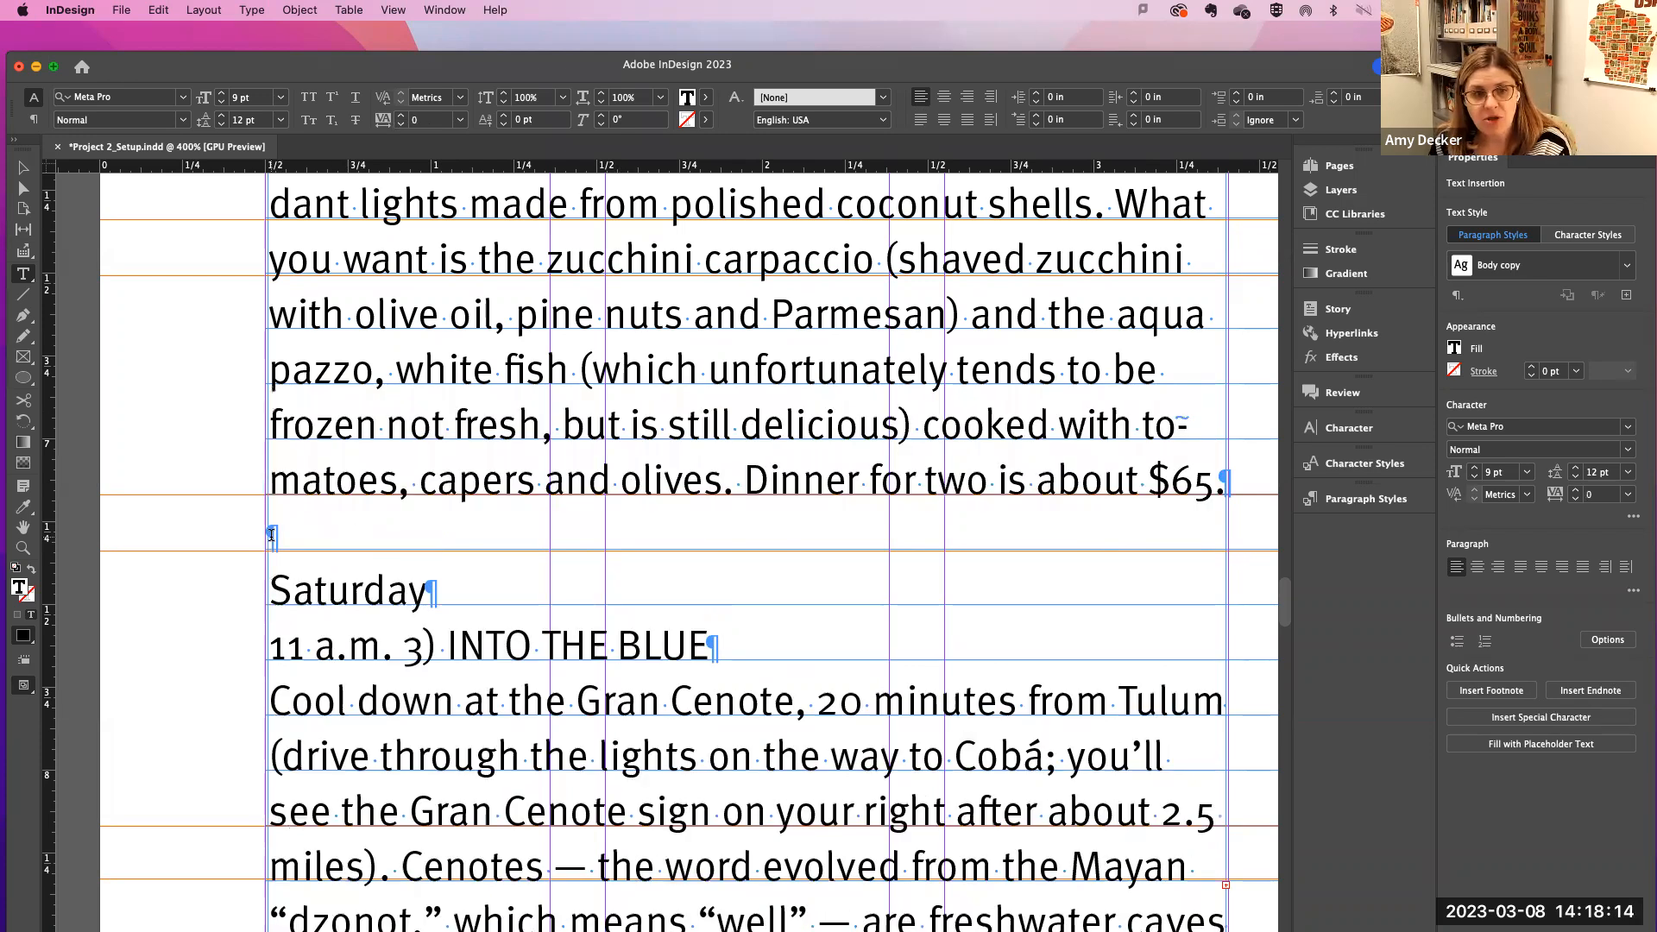
key(Return)
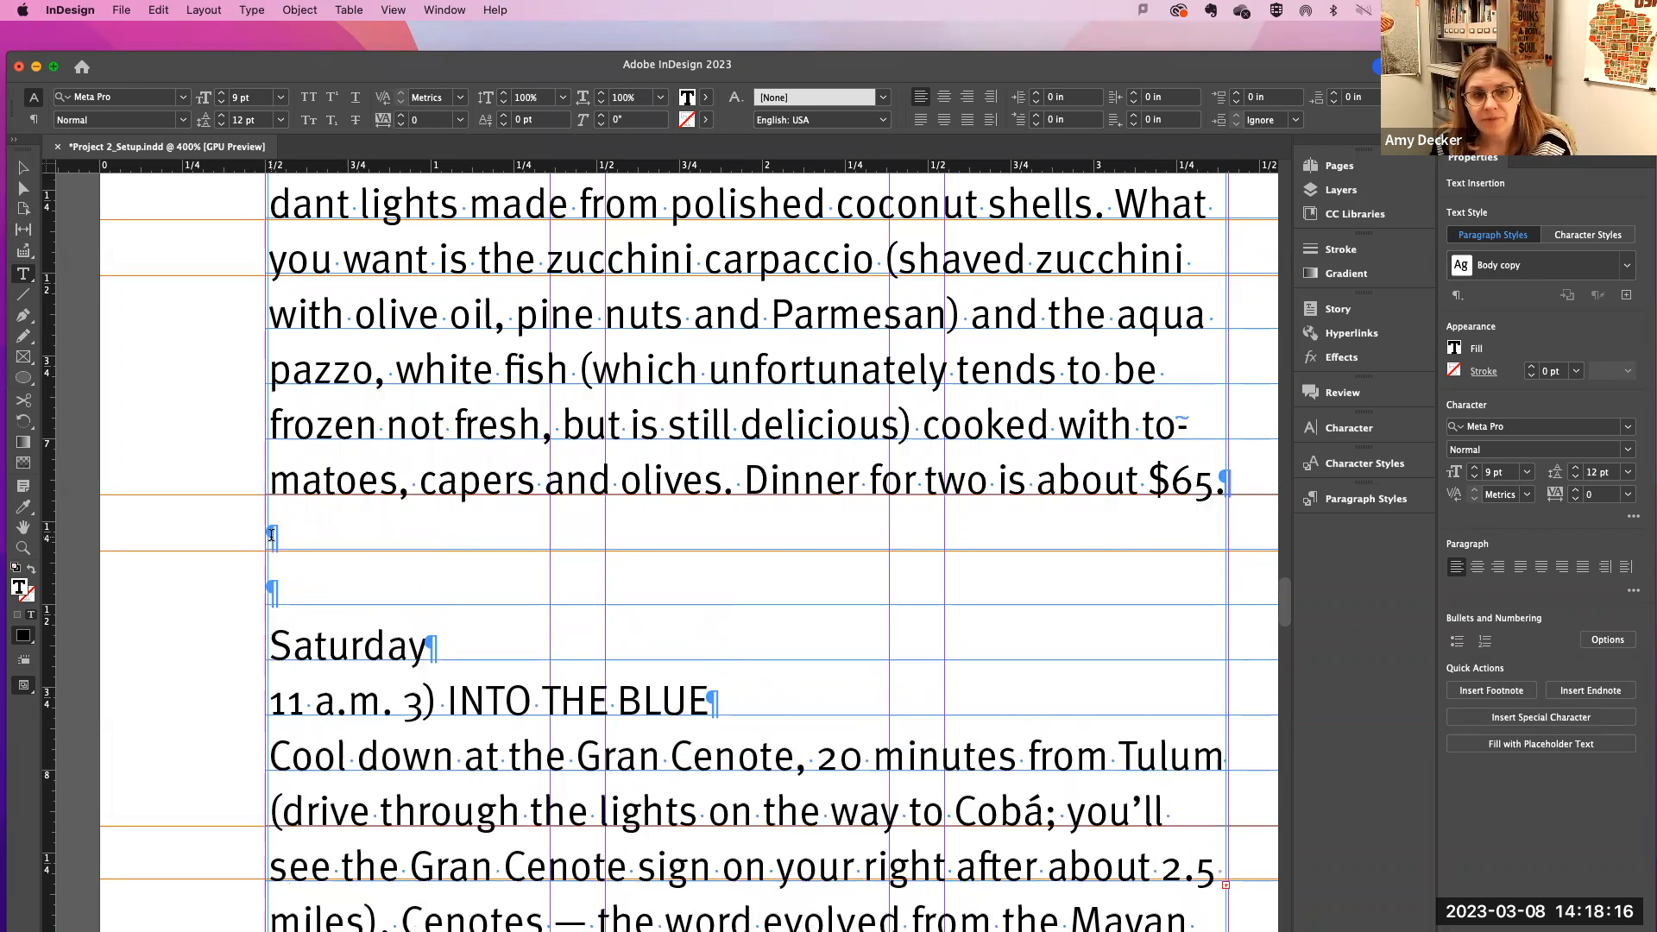
Step: Apply the Bold character style to "Ocho Tulum" in the first activity's body copy
key(super+minus)
key(super+minus)
key(super+minus)
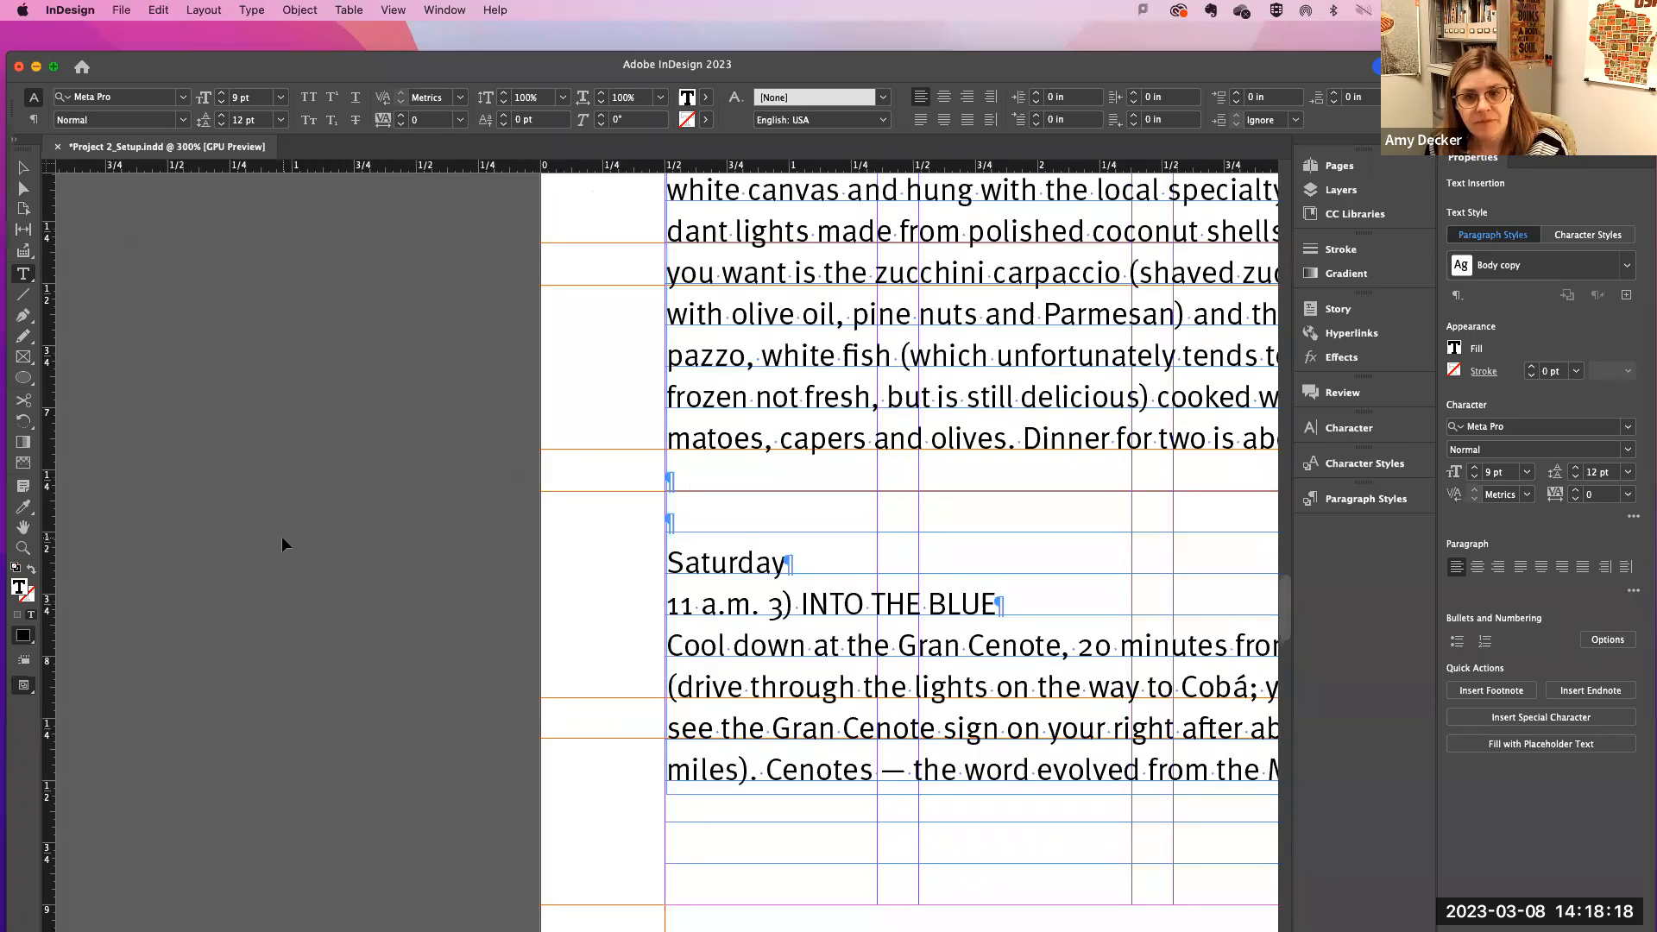
scroll(418, 559, up, 5)
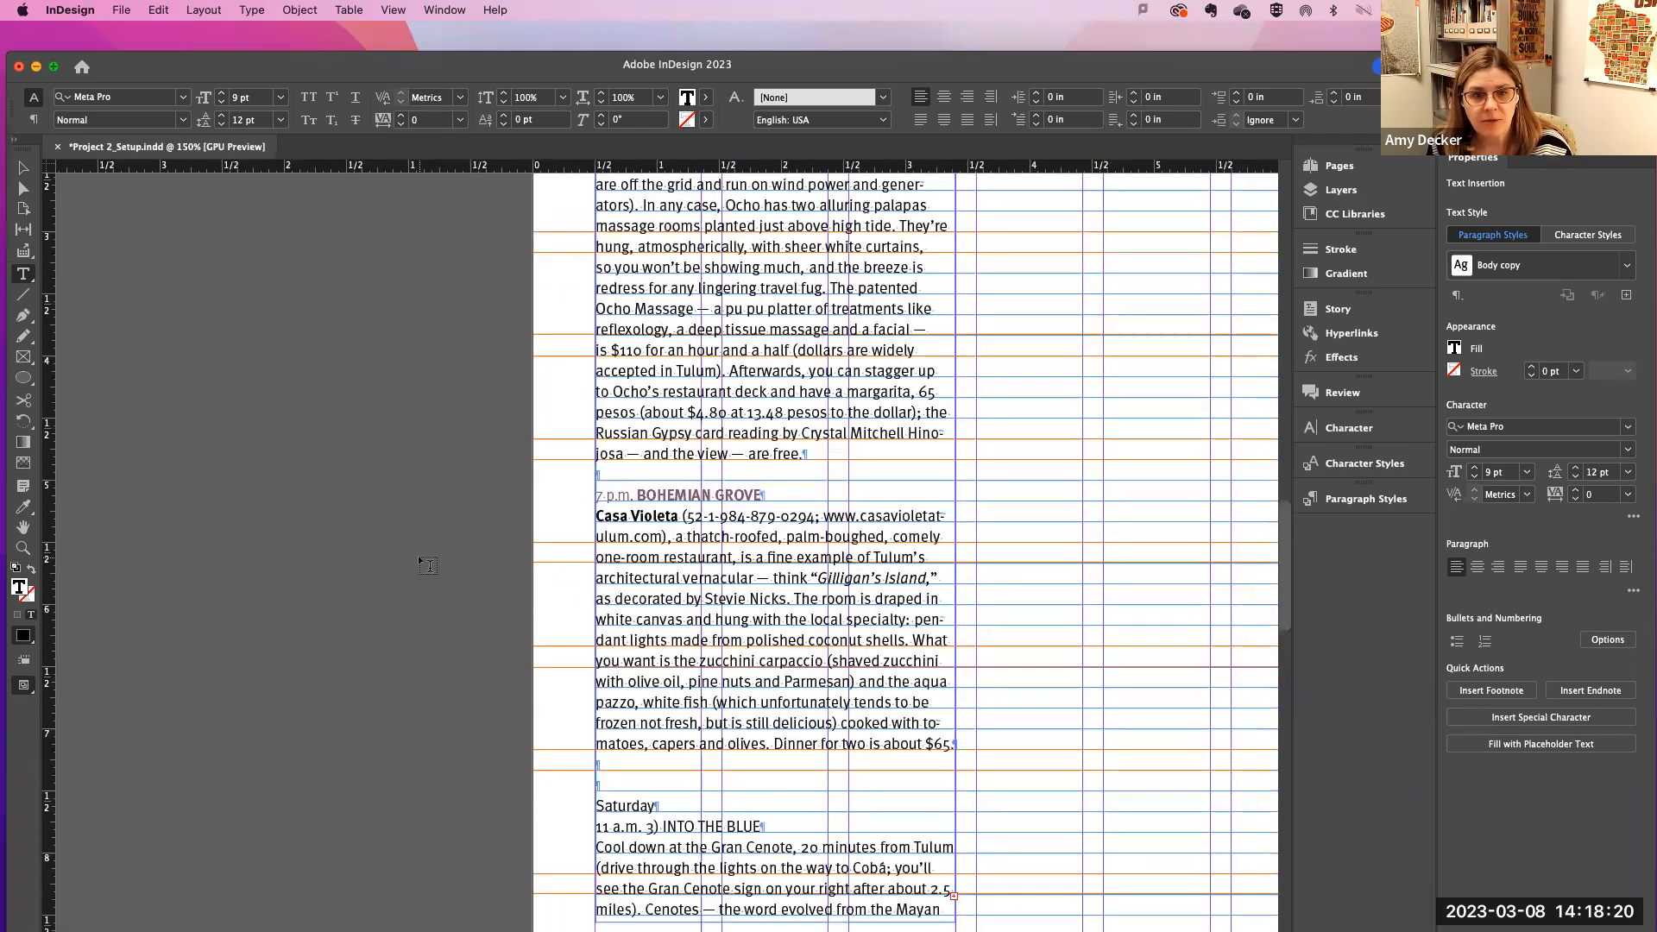
scroll(419, 561, up, 3)
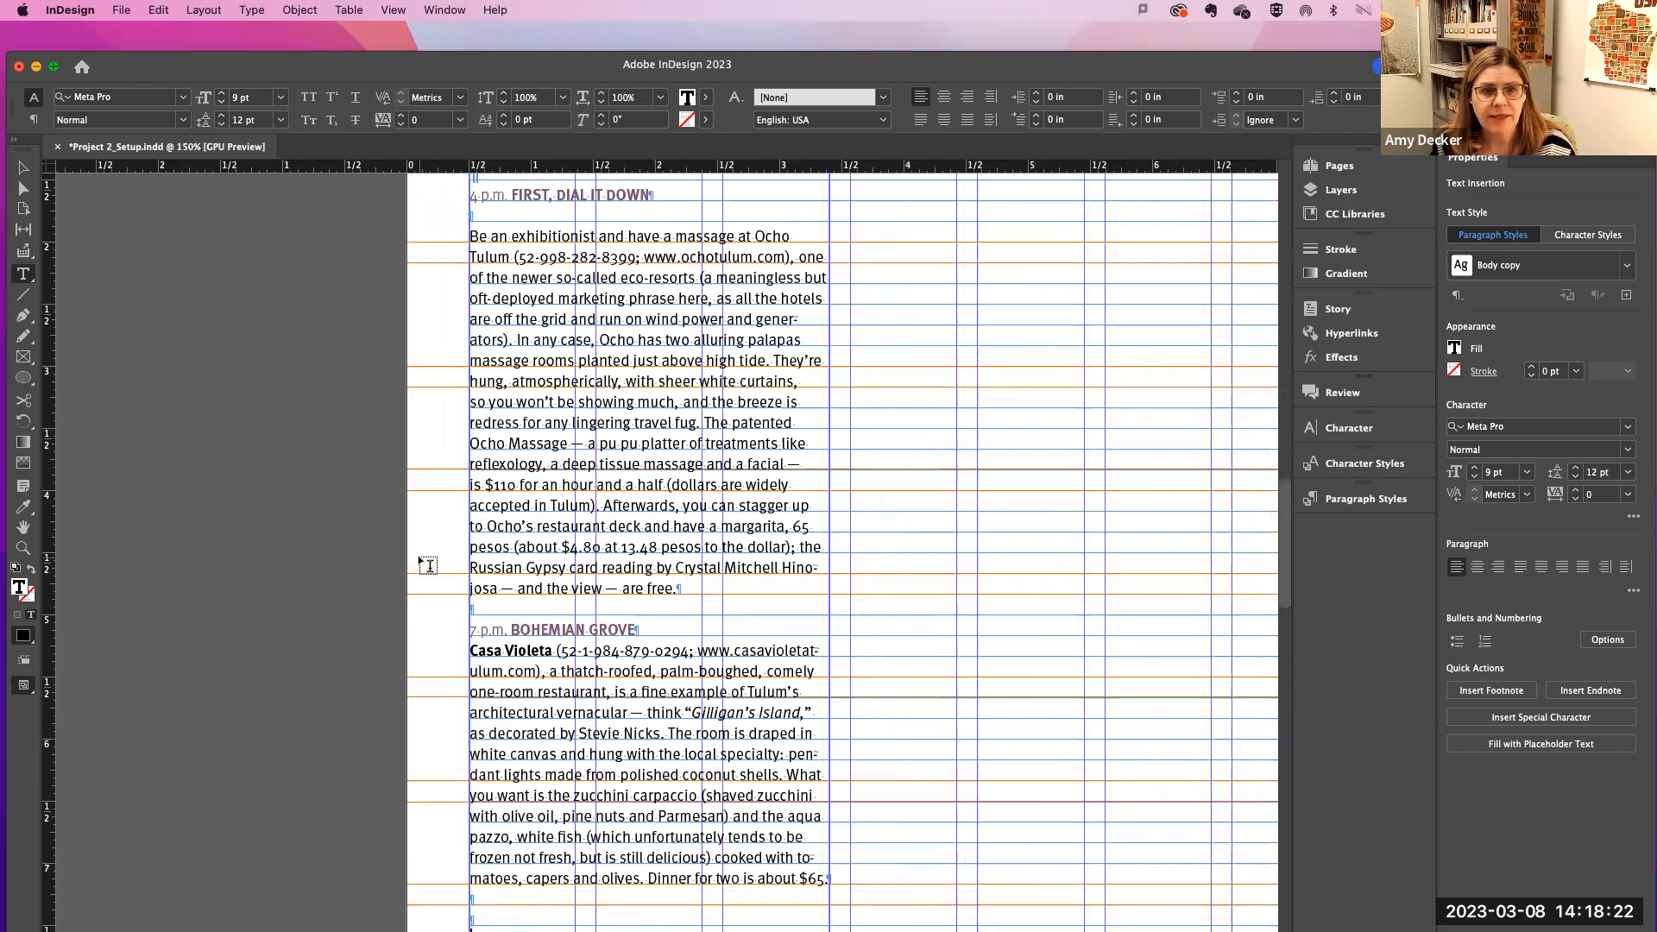
double_click(771, 234)
drag(771, 235, 509, 257)
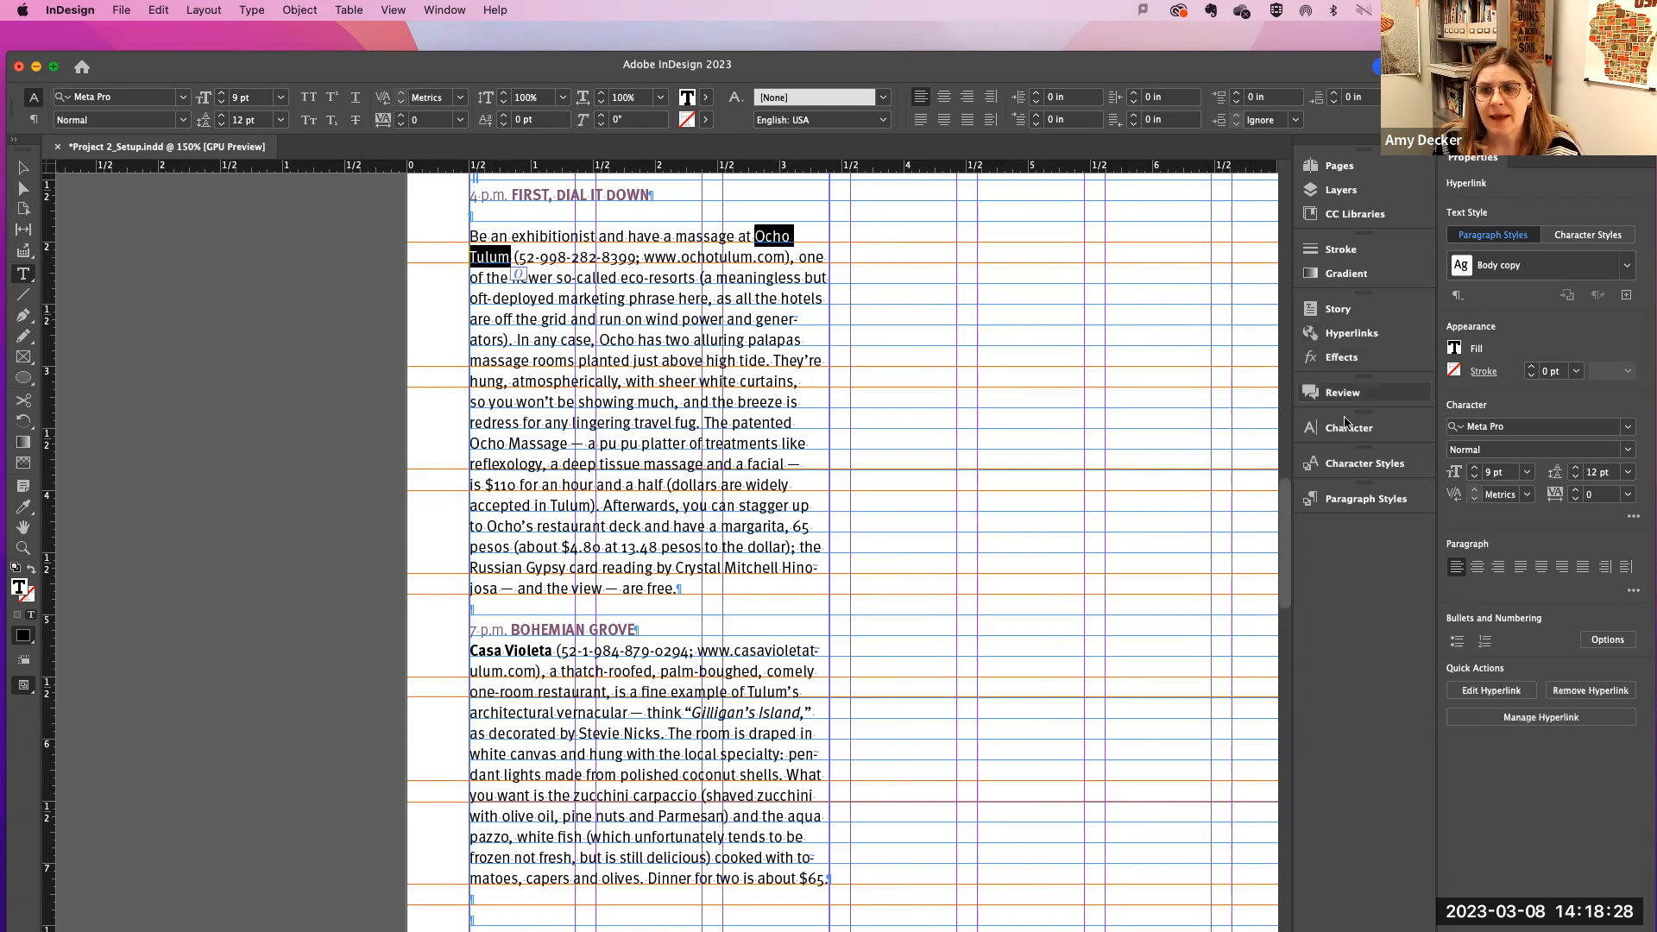
click(1344, 463)
click(1125, 517)
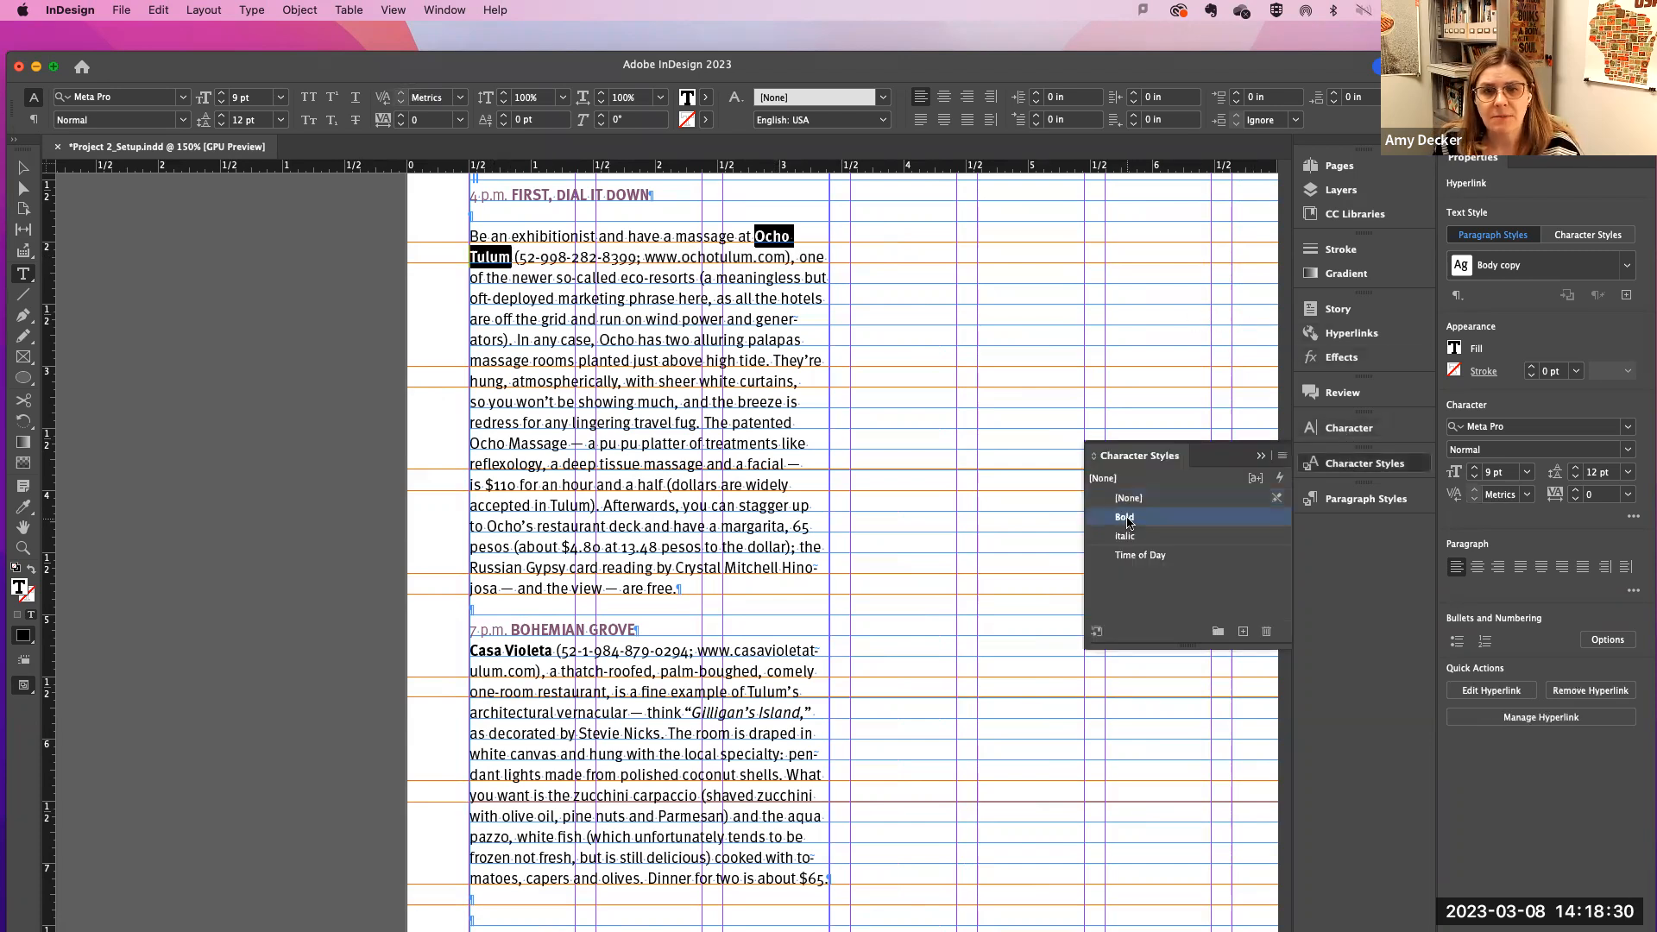
click(621, 275)
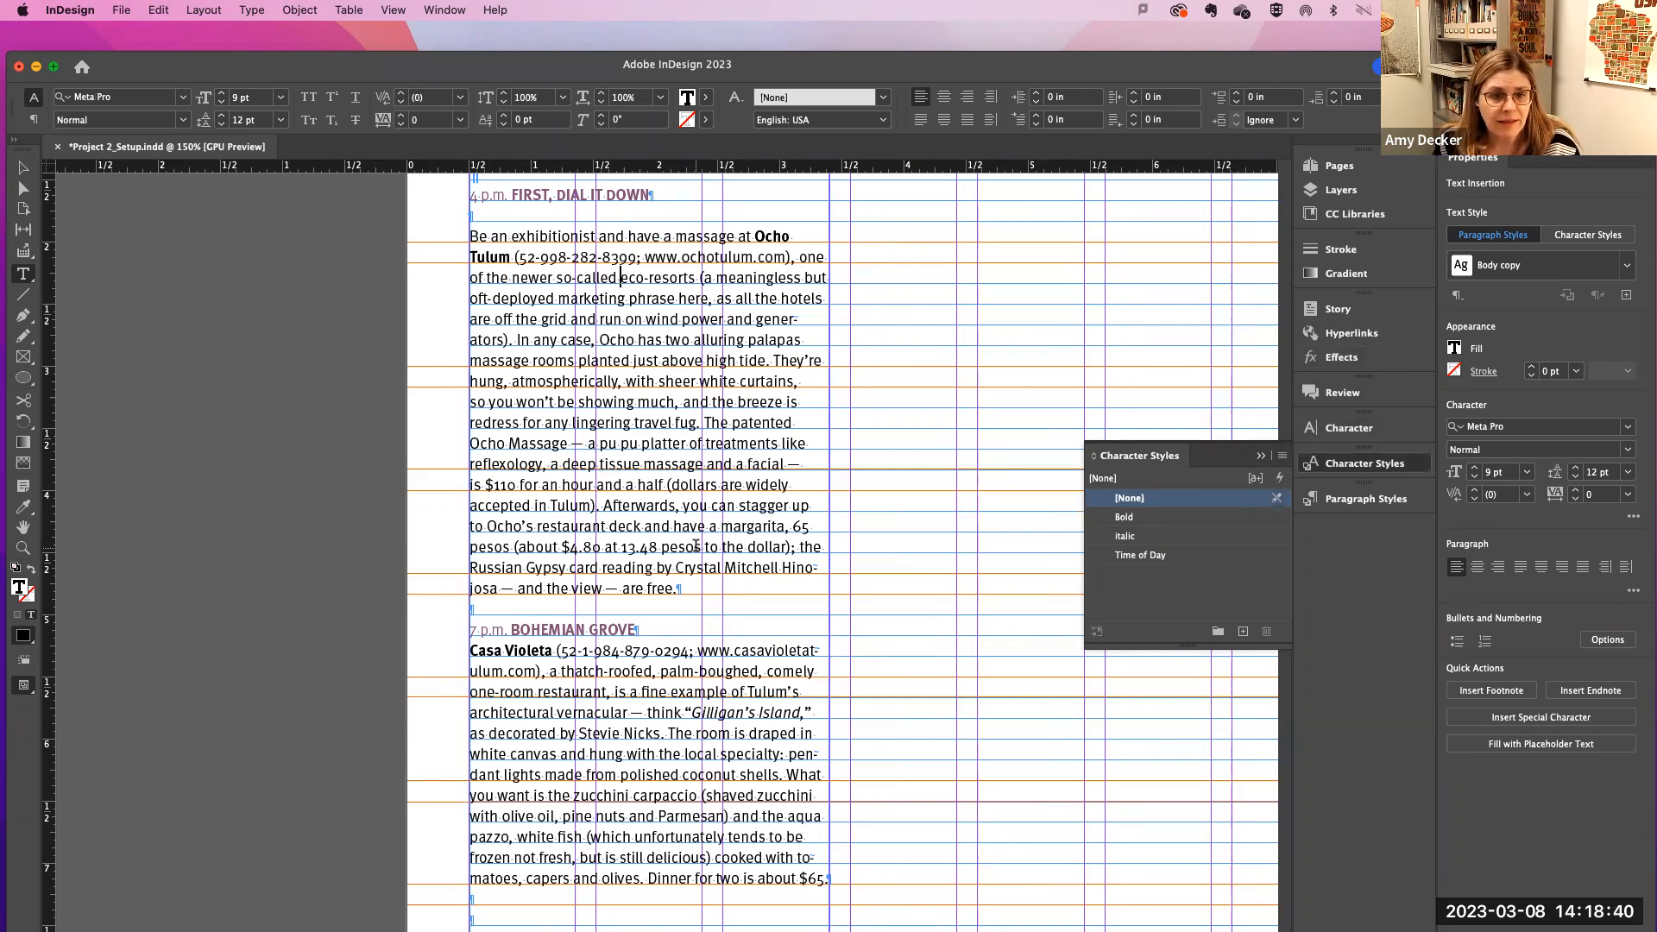
Step: Shorten the threaded "Friday" text frame from its lower edge to about 6.61 in high, ending just below the BOHEMIAN GROVE paragraph
scroll(696, 546, down, 2)
scroll(696, 546, up, 5)
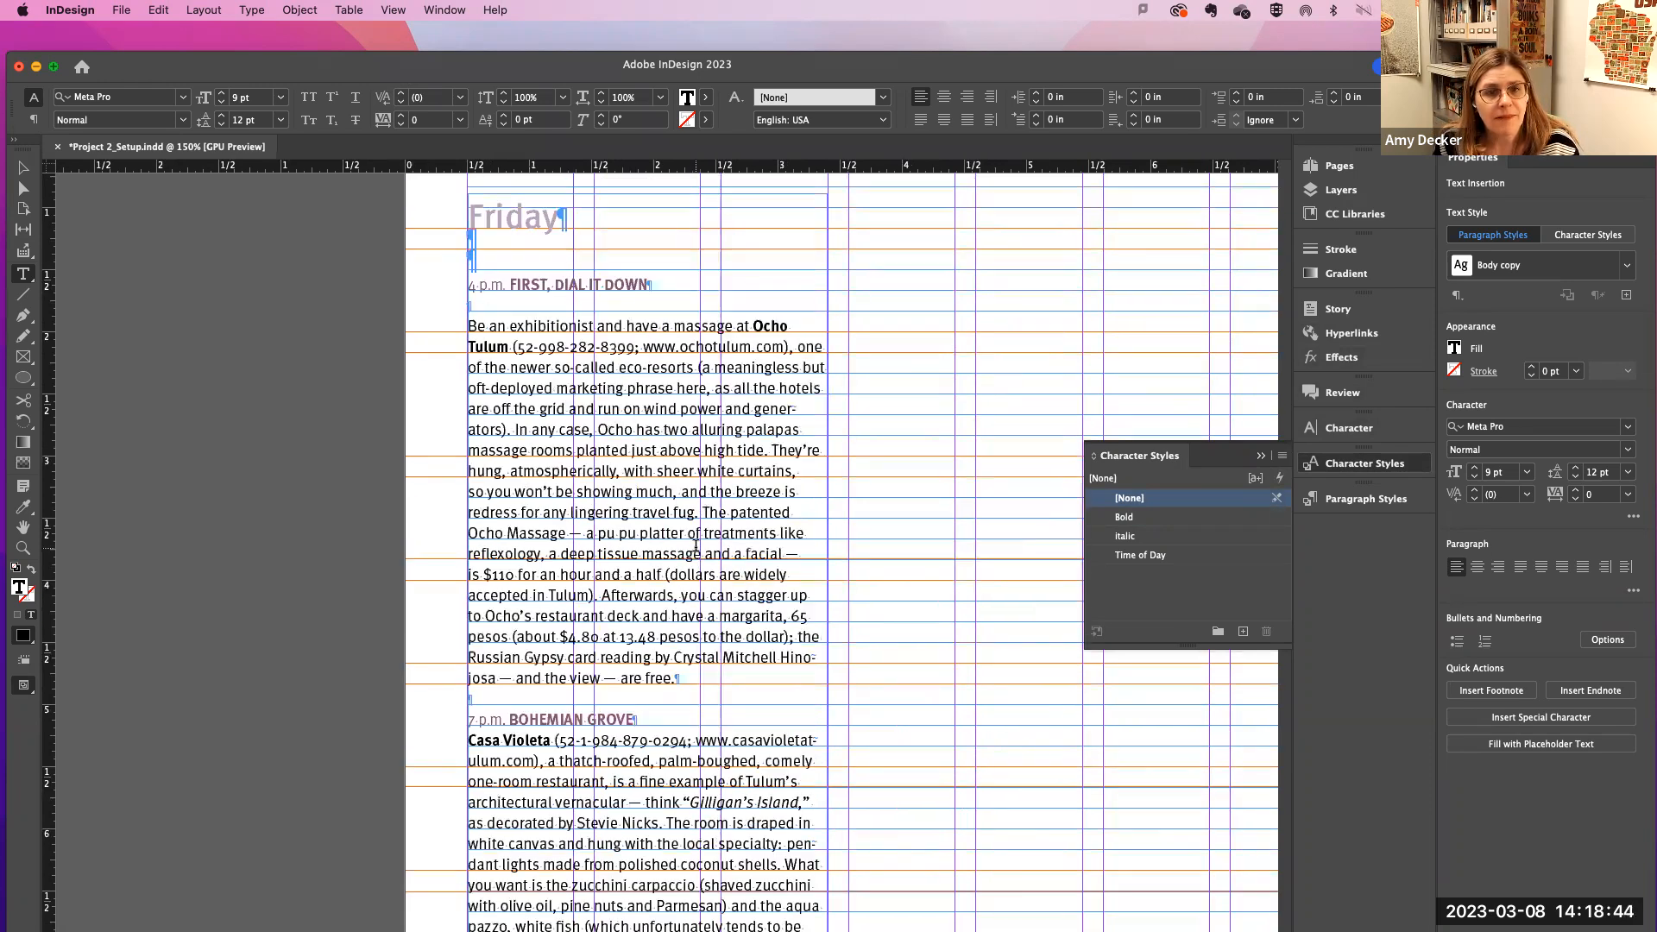
key(super+minus)
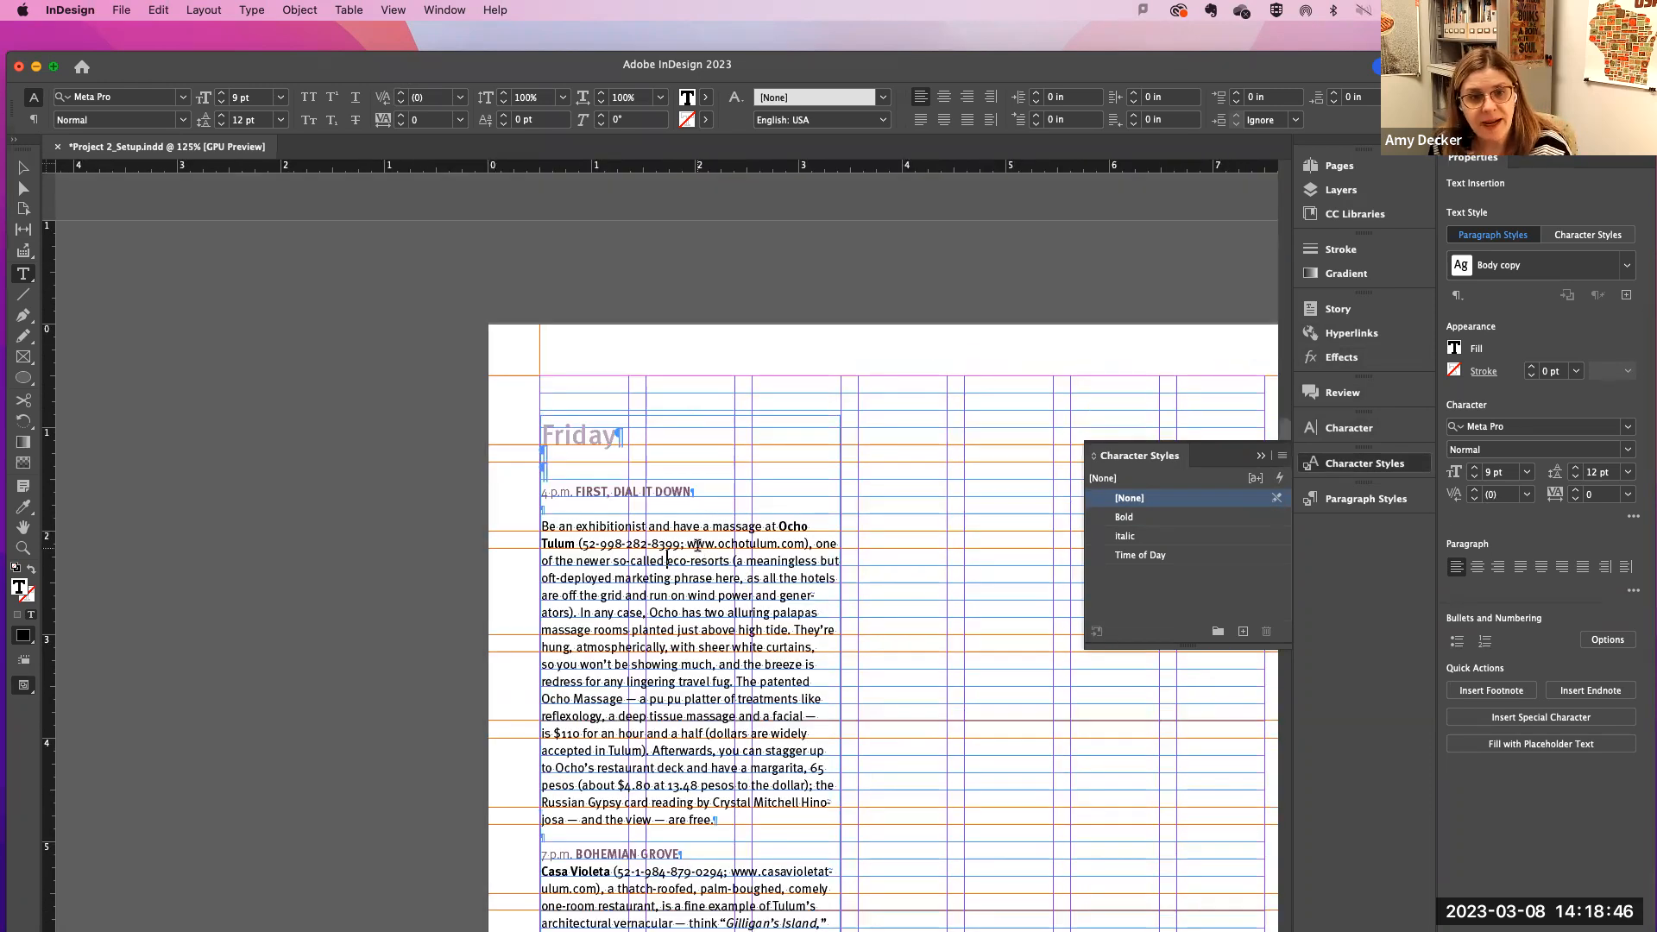
scroll(696, 545, down, 8)
key(super+minus)
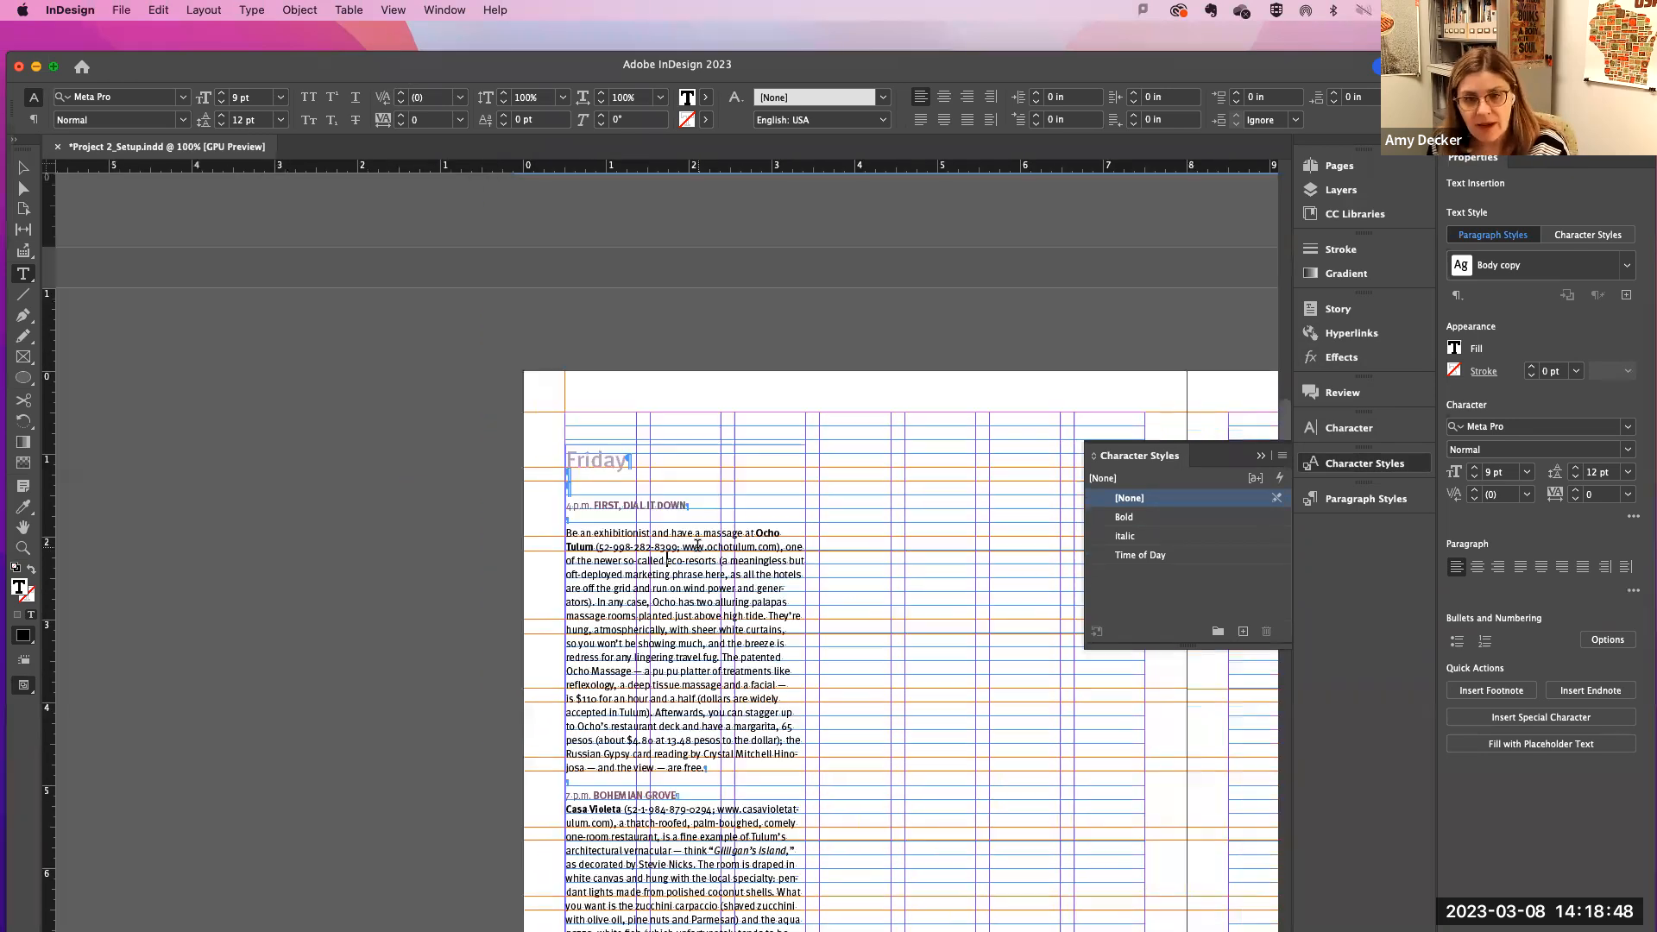
scroll(697, 545, down, 5)
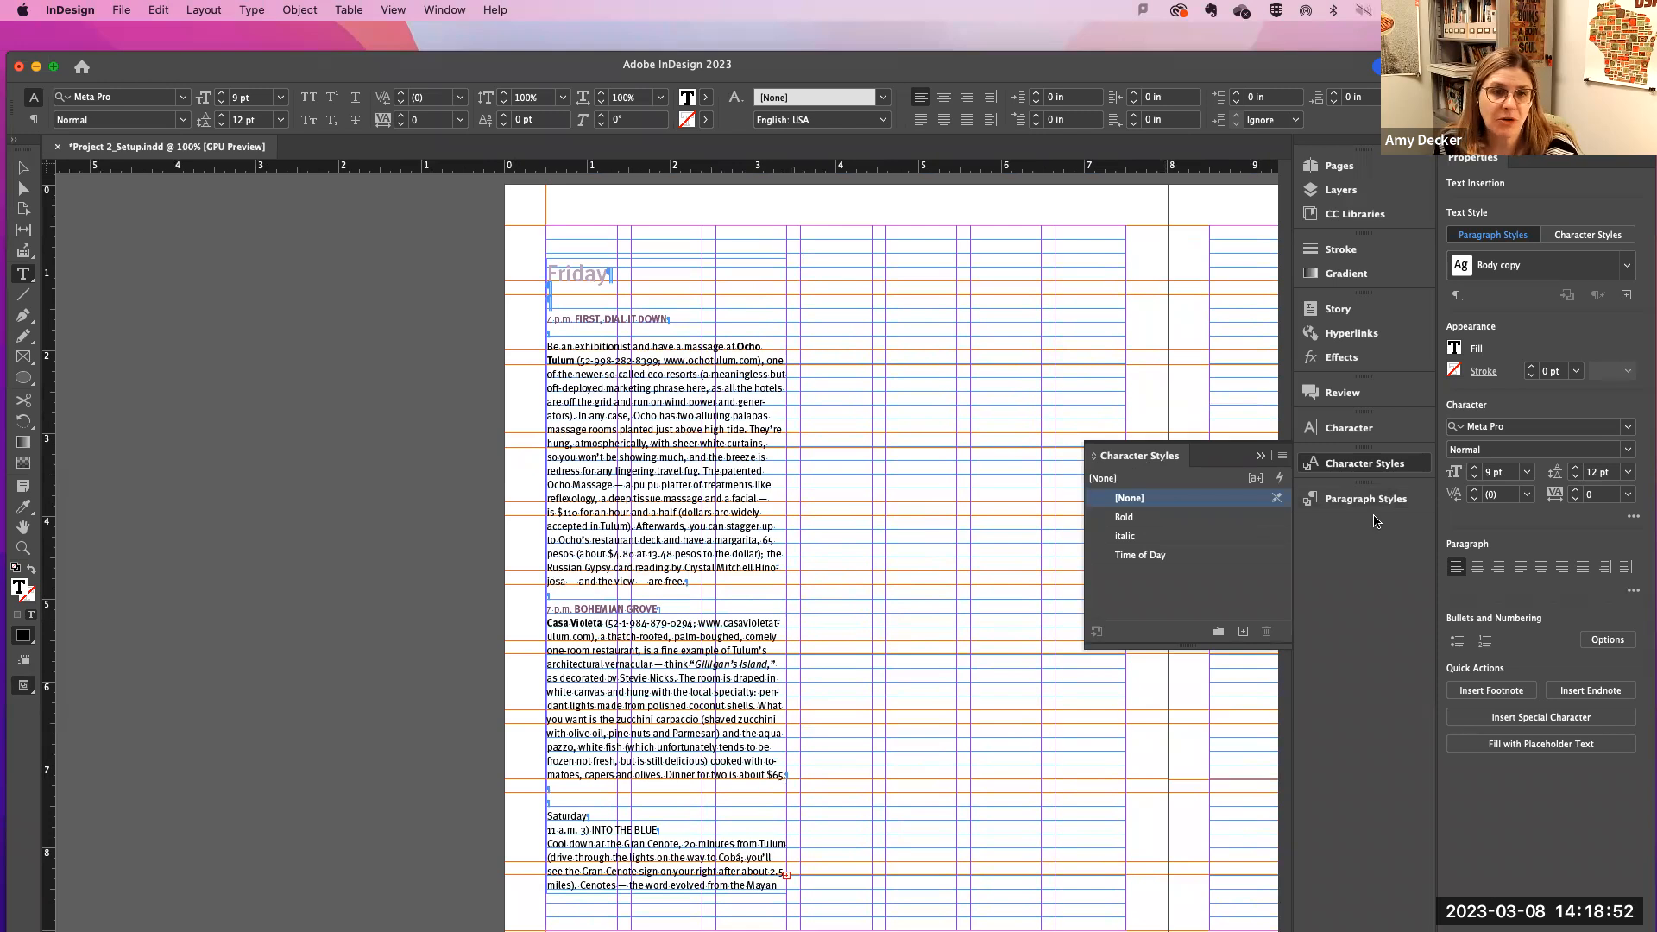
click(23, 167)
click(426, 443)
click(659, 798)
drag(663, 893, 664, 794)
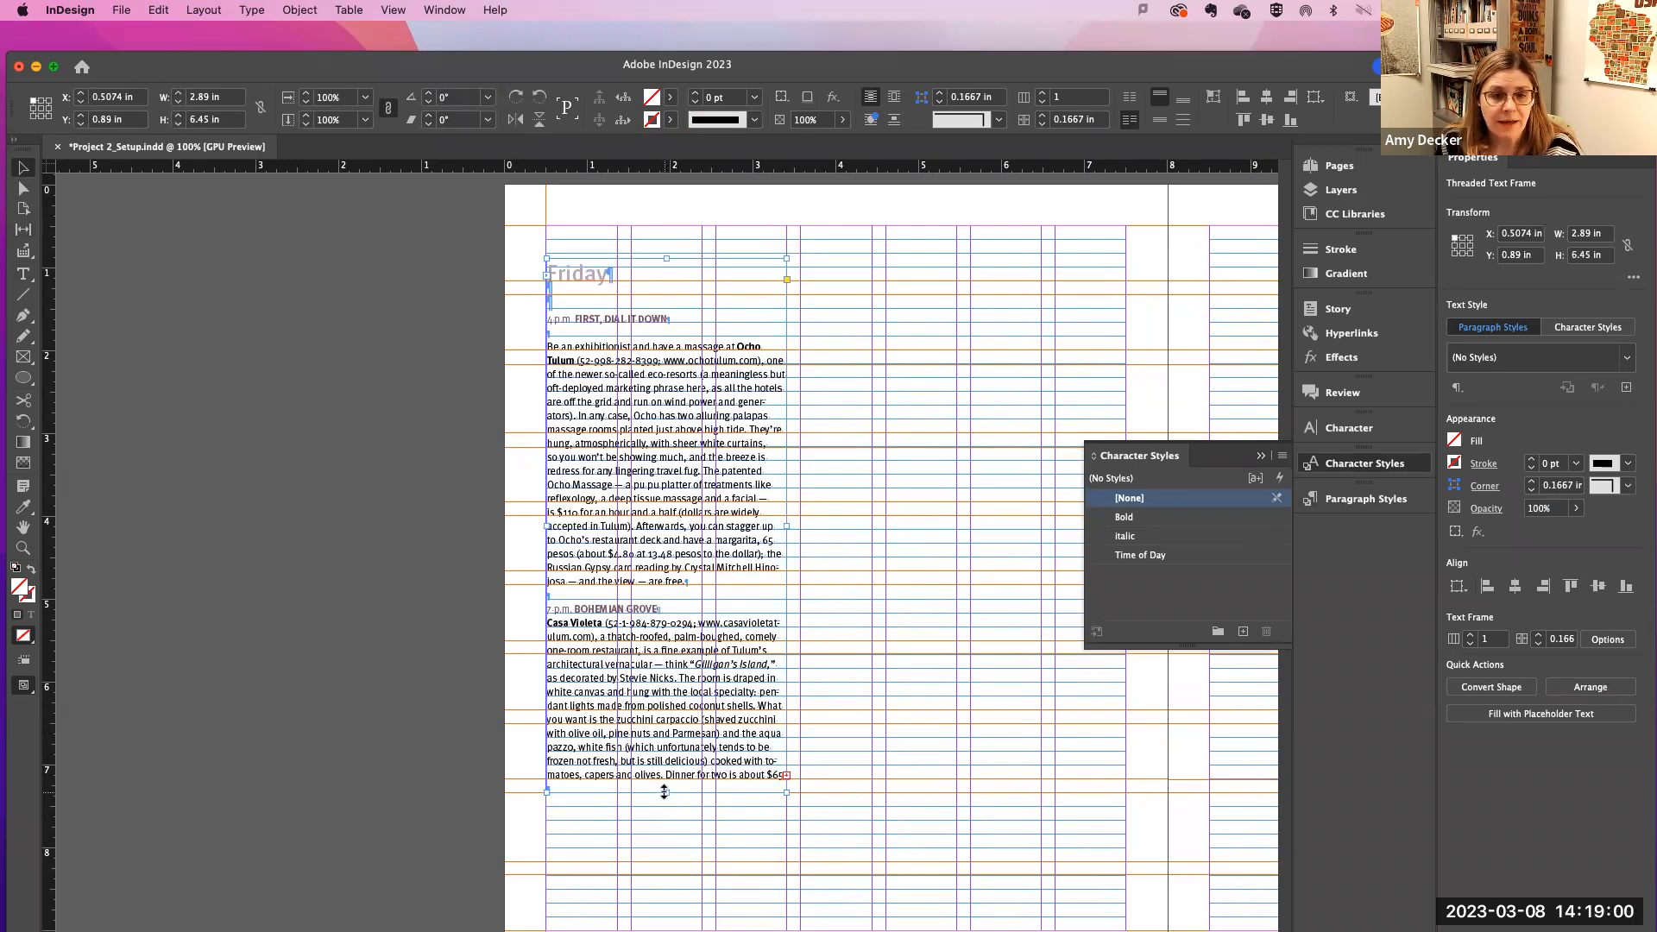
mouse_move(664, 792)
mouse_down()
mouse_move(676, 861)
mouse_move(665, 807)
mouse_up()
scroll(768, 821, down, 3)
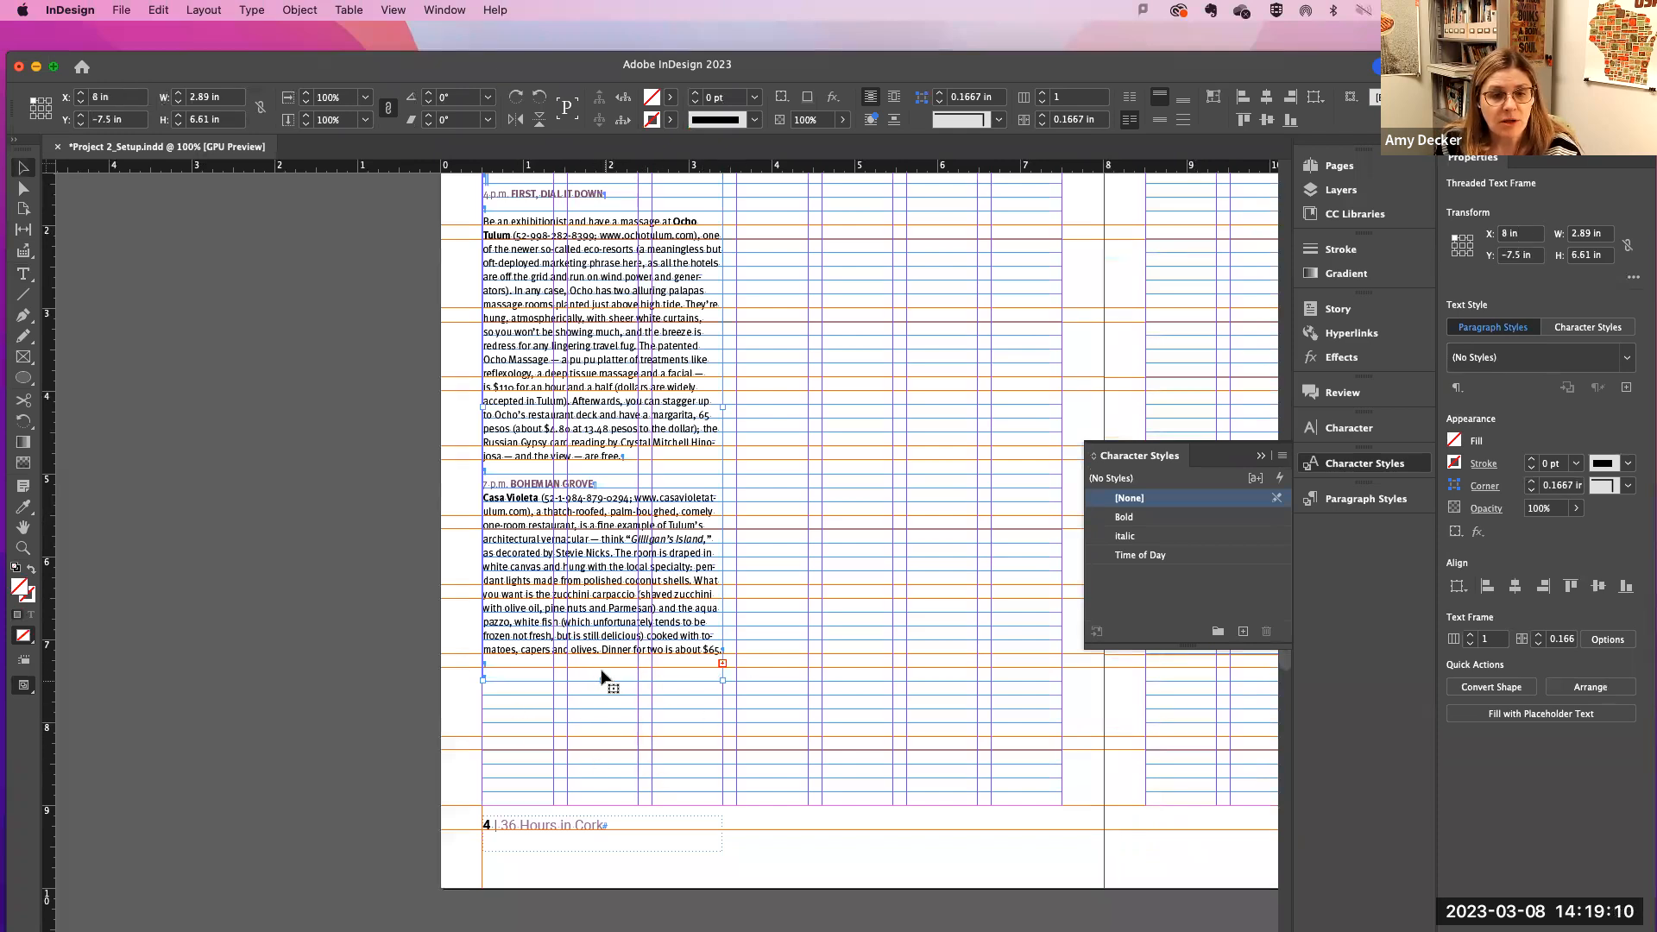
Step: Flow the overset text from the "Friday" frame into a new threaded frame beside it, about 2.90 in wide and 6.75 in high
click(722, 665)
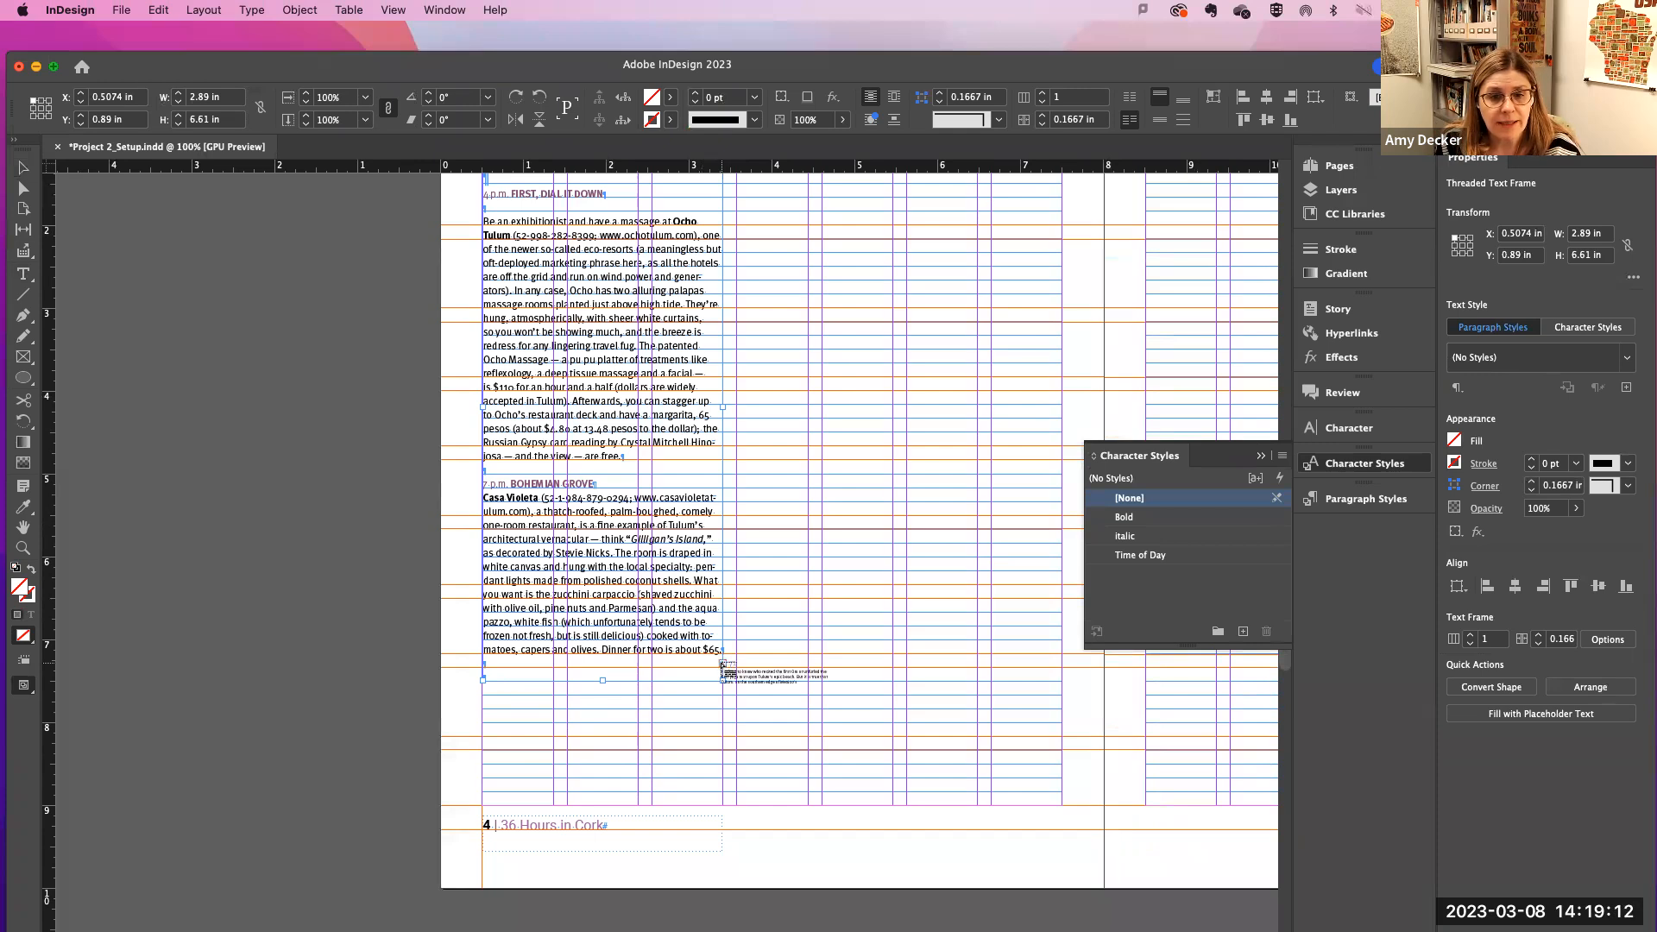
scroll(738, 672, right, 3)
scroll(738, 672, up, 5)
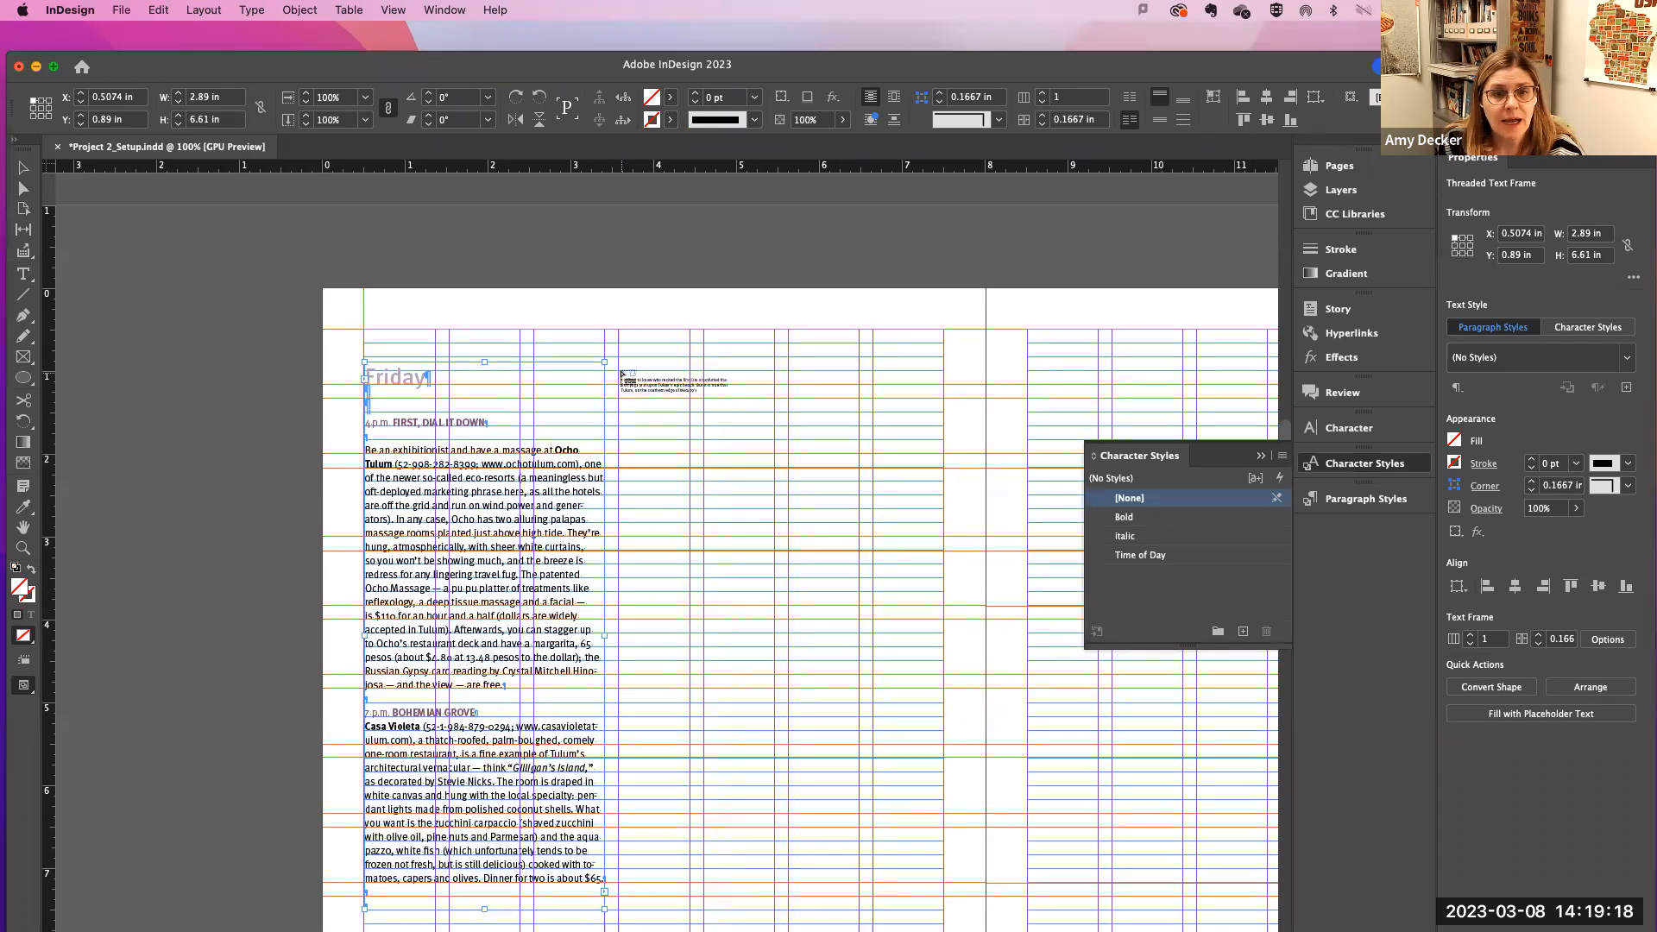
drag(618, 358, 861, 919)
scroll(708, 481, down, 1)
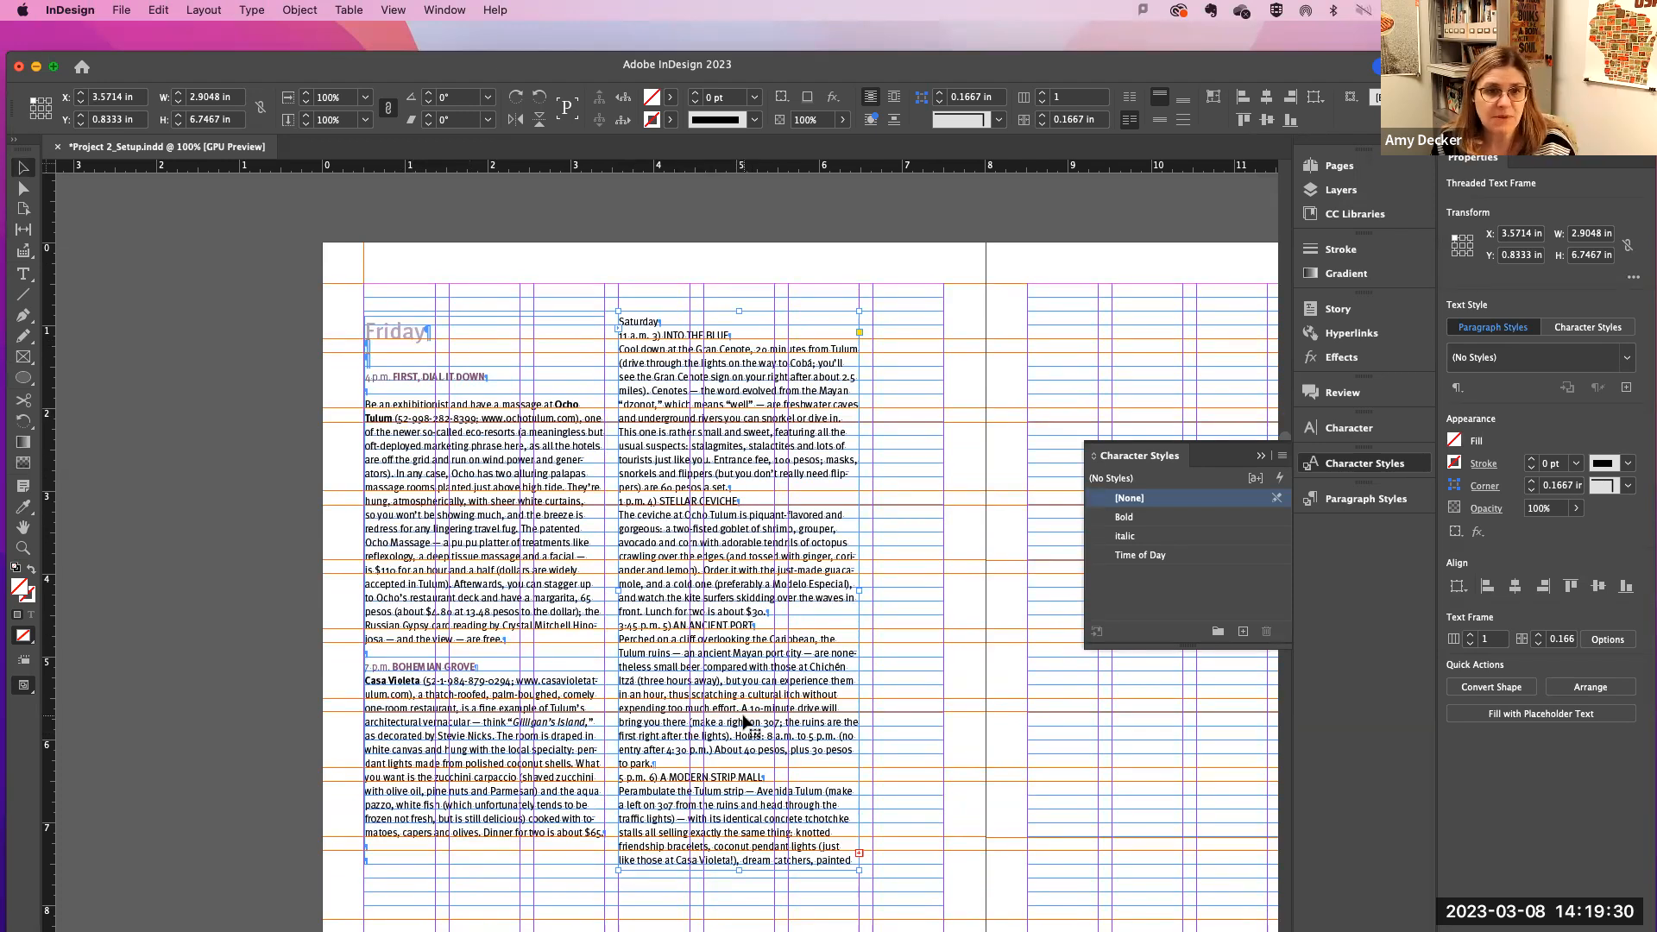
Step: Extend the "Saturday" text frame downward to the bottom margin, making it about 8.17 in high
scroll(744, 721, down, 1)
scroll(744, 721, down, 3)
drag(739, 779, 740, 896)
scroll(740, 673, up, 2)
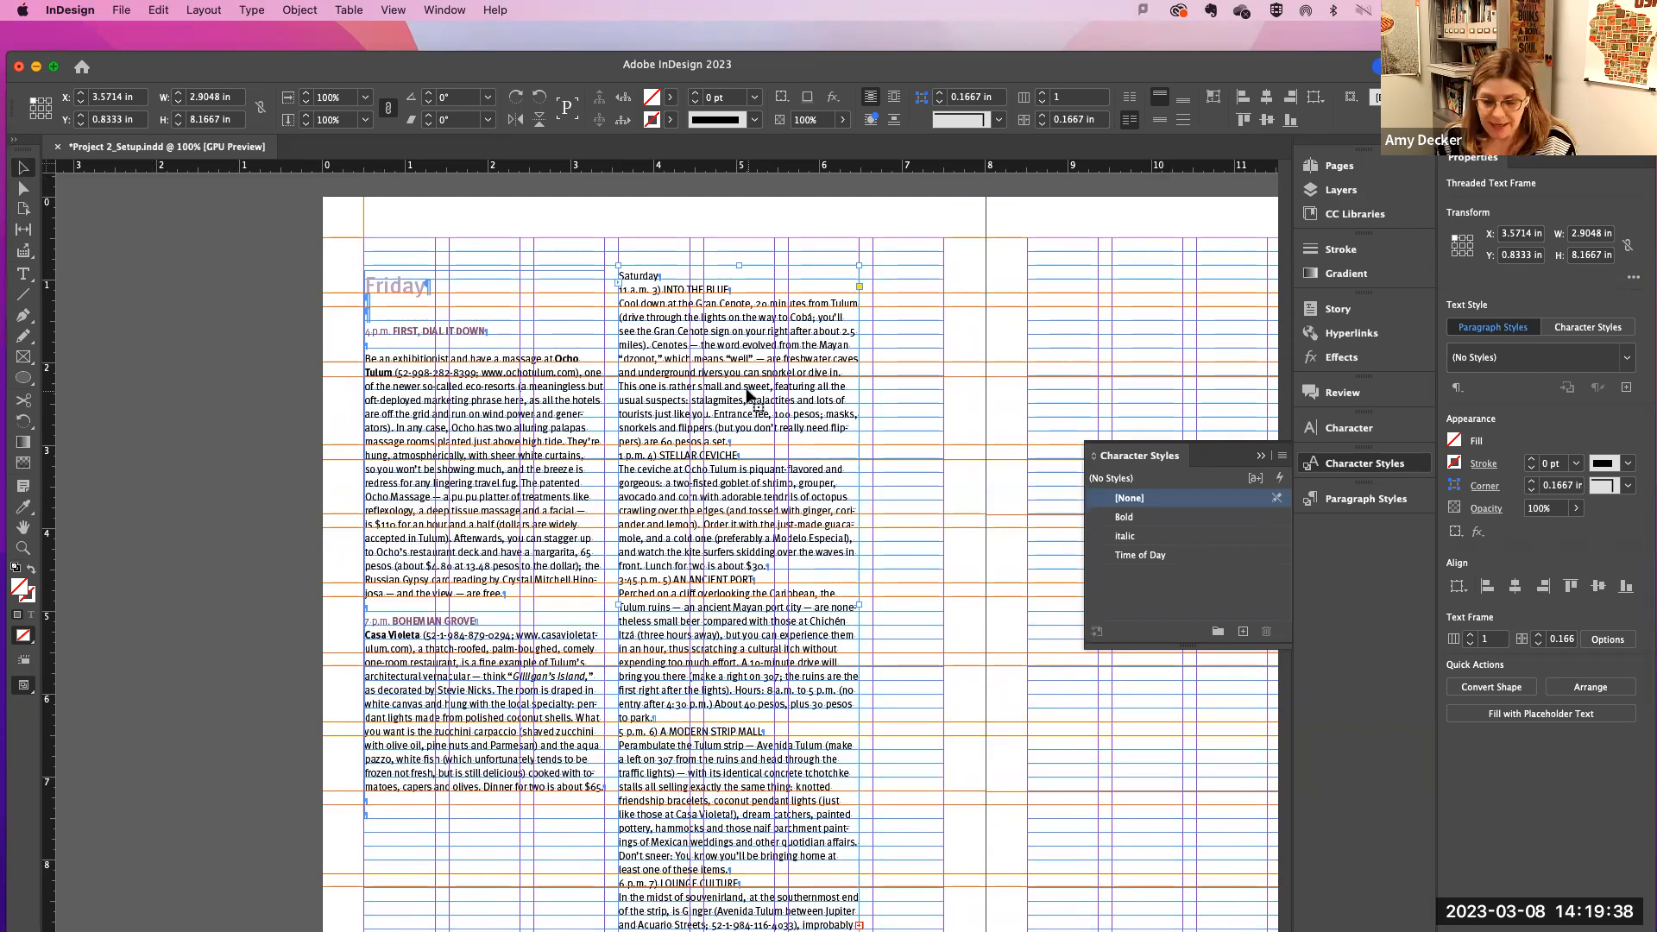
Step: Move the "Thursday" sample frame off the spread onto the pasteboard and the "Saturday" frame onto the facing page, at about X 9.52 in, Y 0.89 in
key(super+minus)
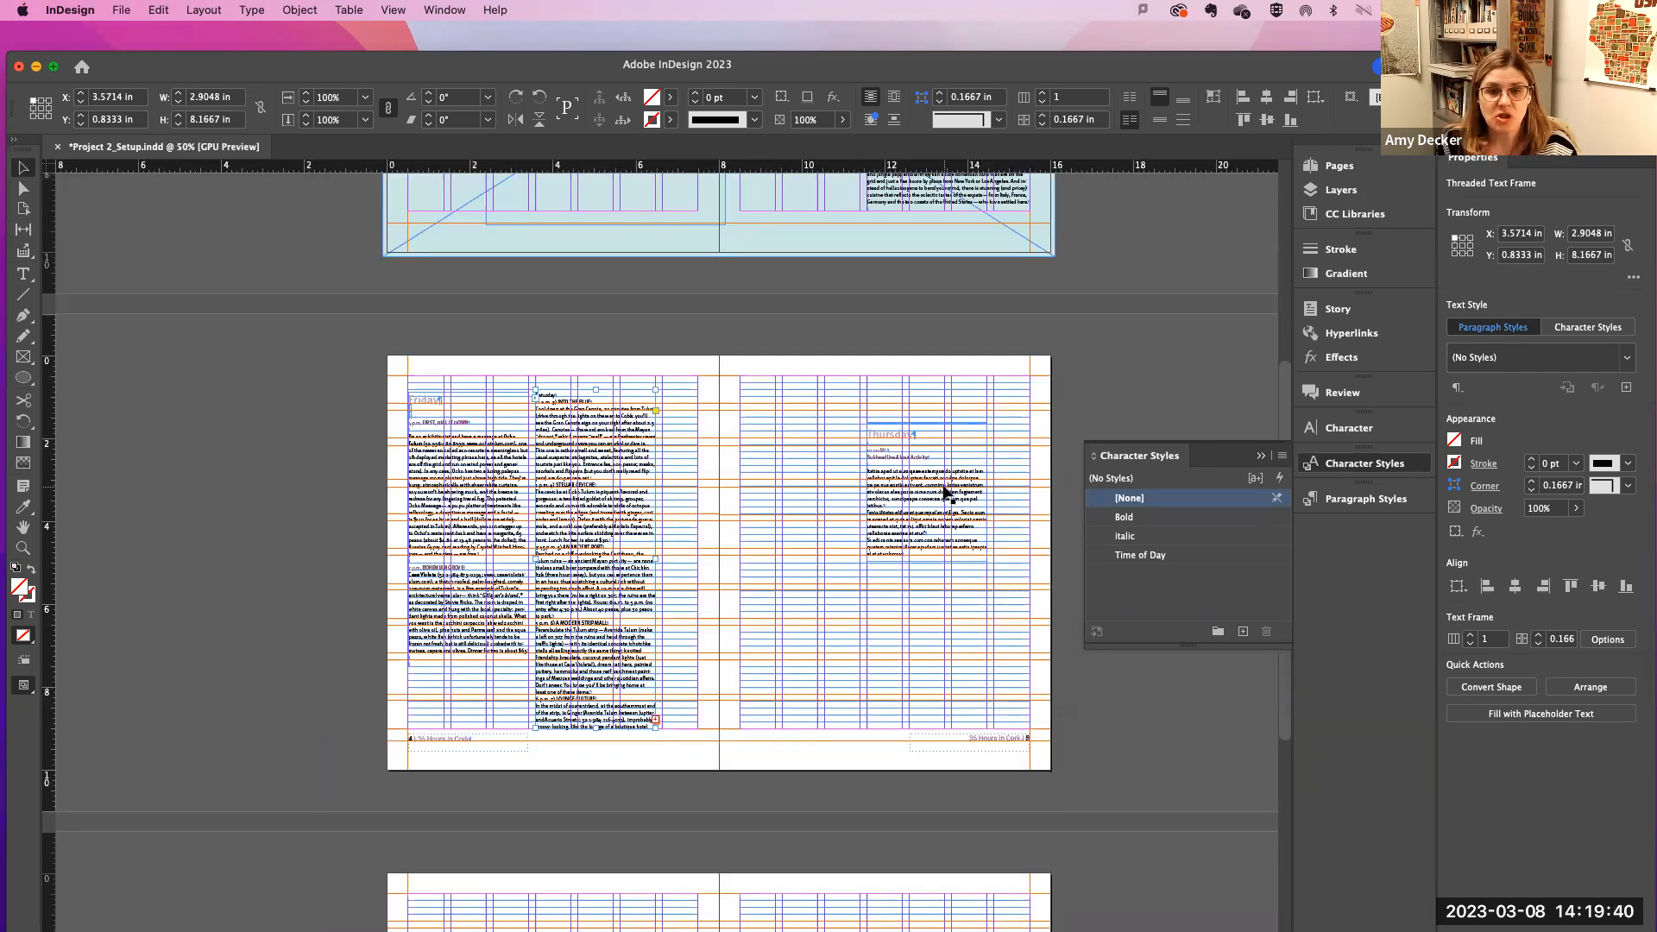
click(898, 492)
drag(899, 492, 1162, 392)
drag(562, 492, 812, 505)
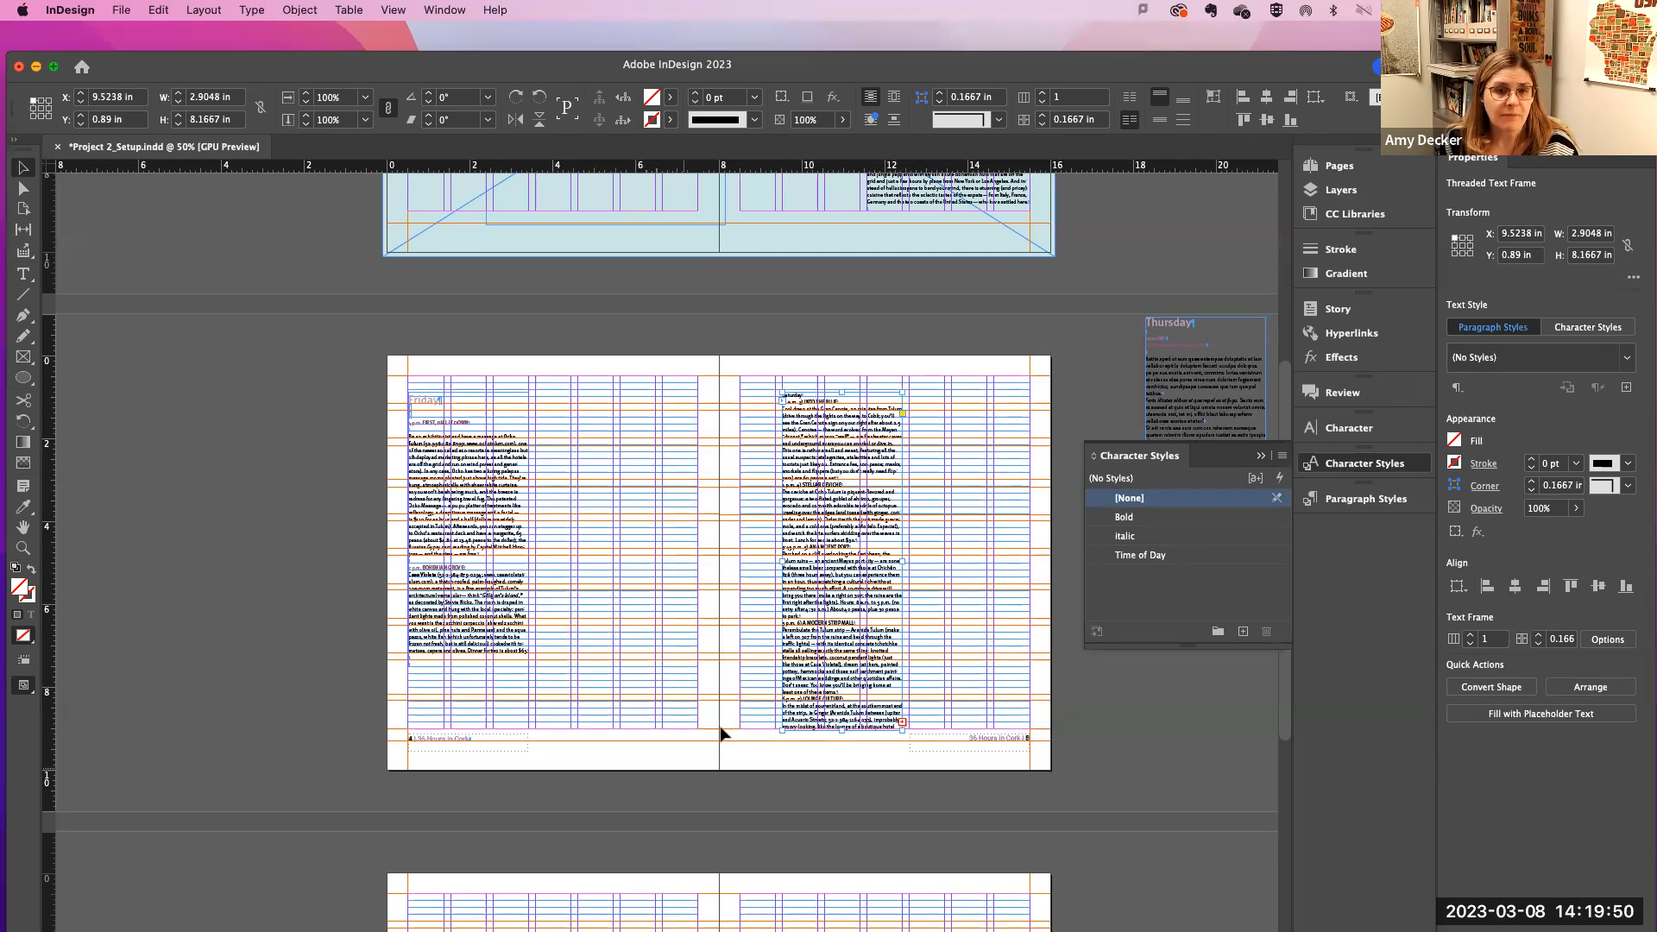
Step: Flow the overset "Saturday" text into a new threaded frame in the facing page's outer columns, about 2.89 in wide and 8.39 in high
click(903, 725)
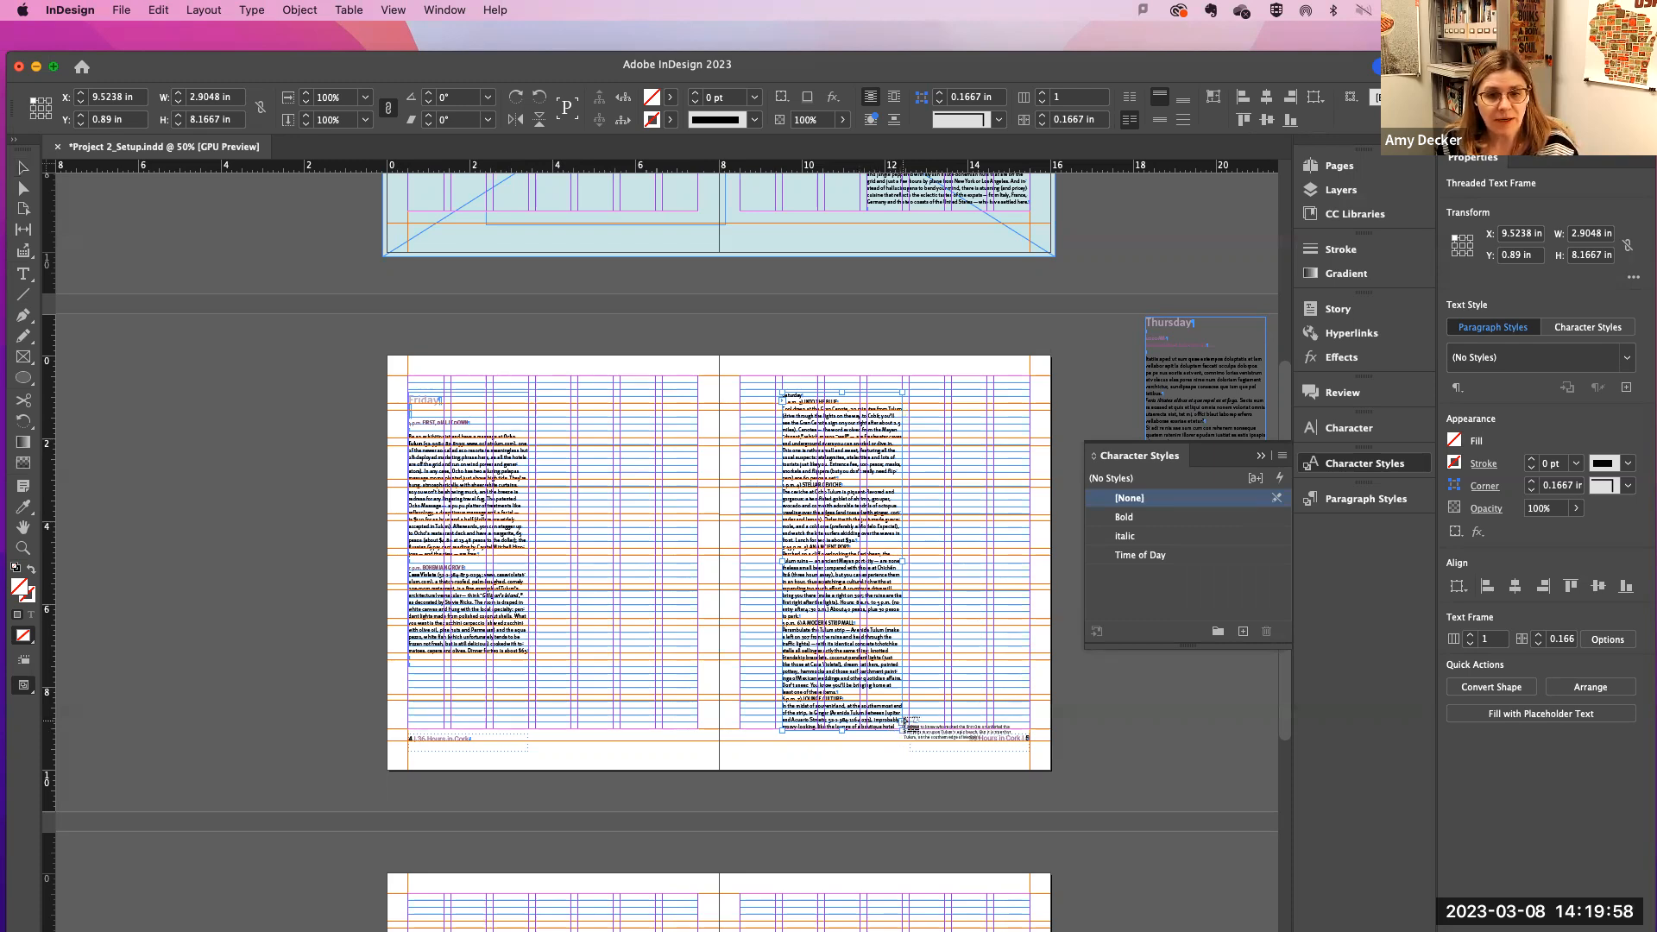
drag(912, 385, 1032, 736)
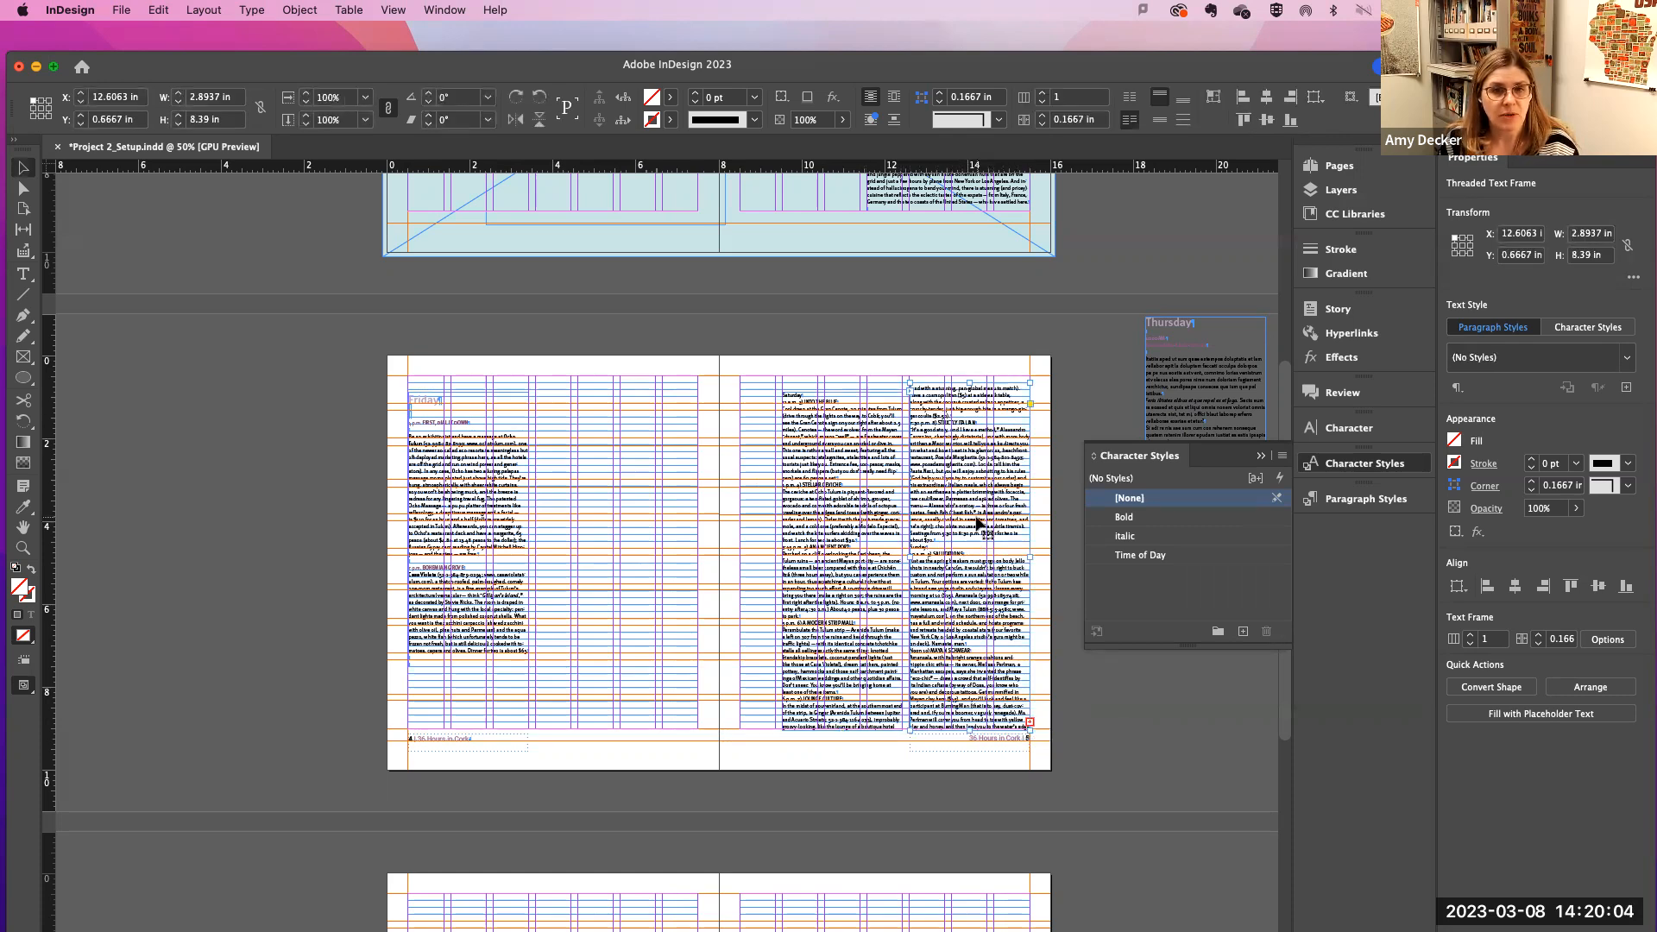
click(586, 414)
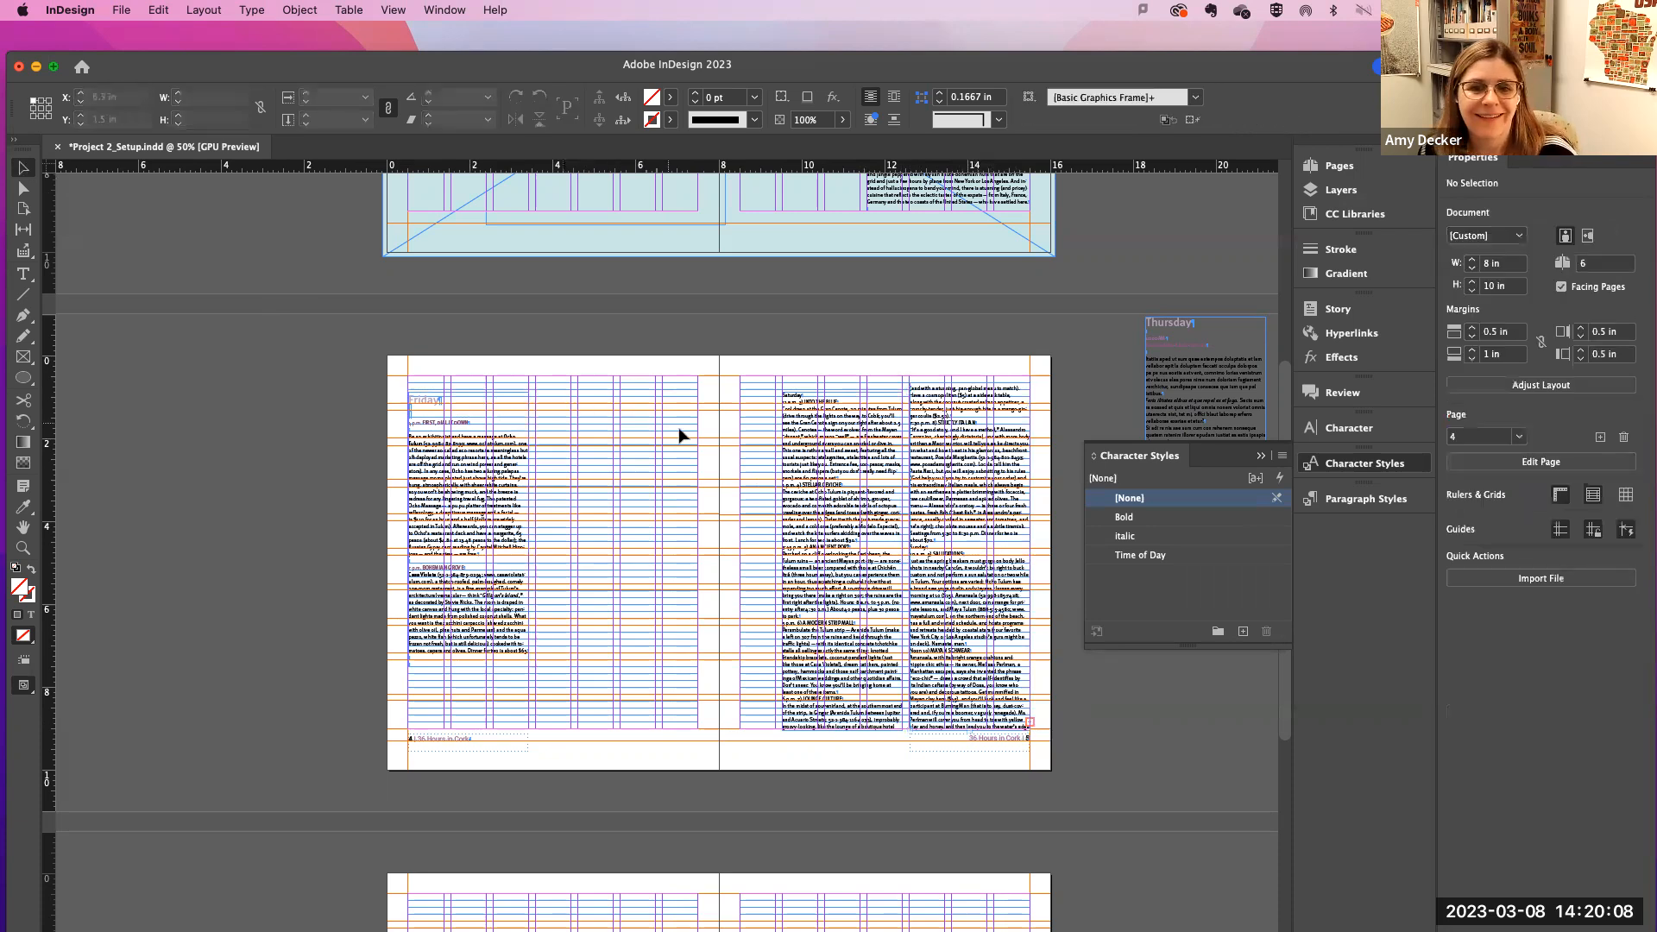
scroll(682, 435, right, 3)
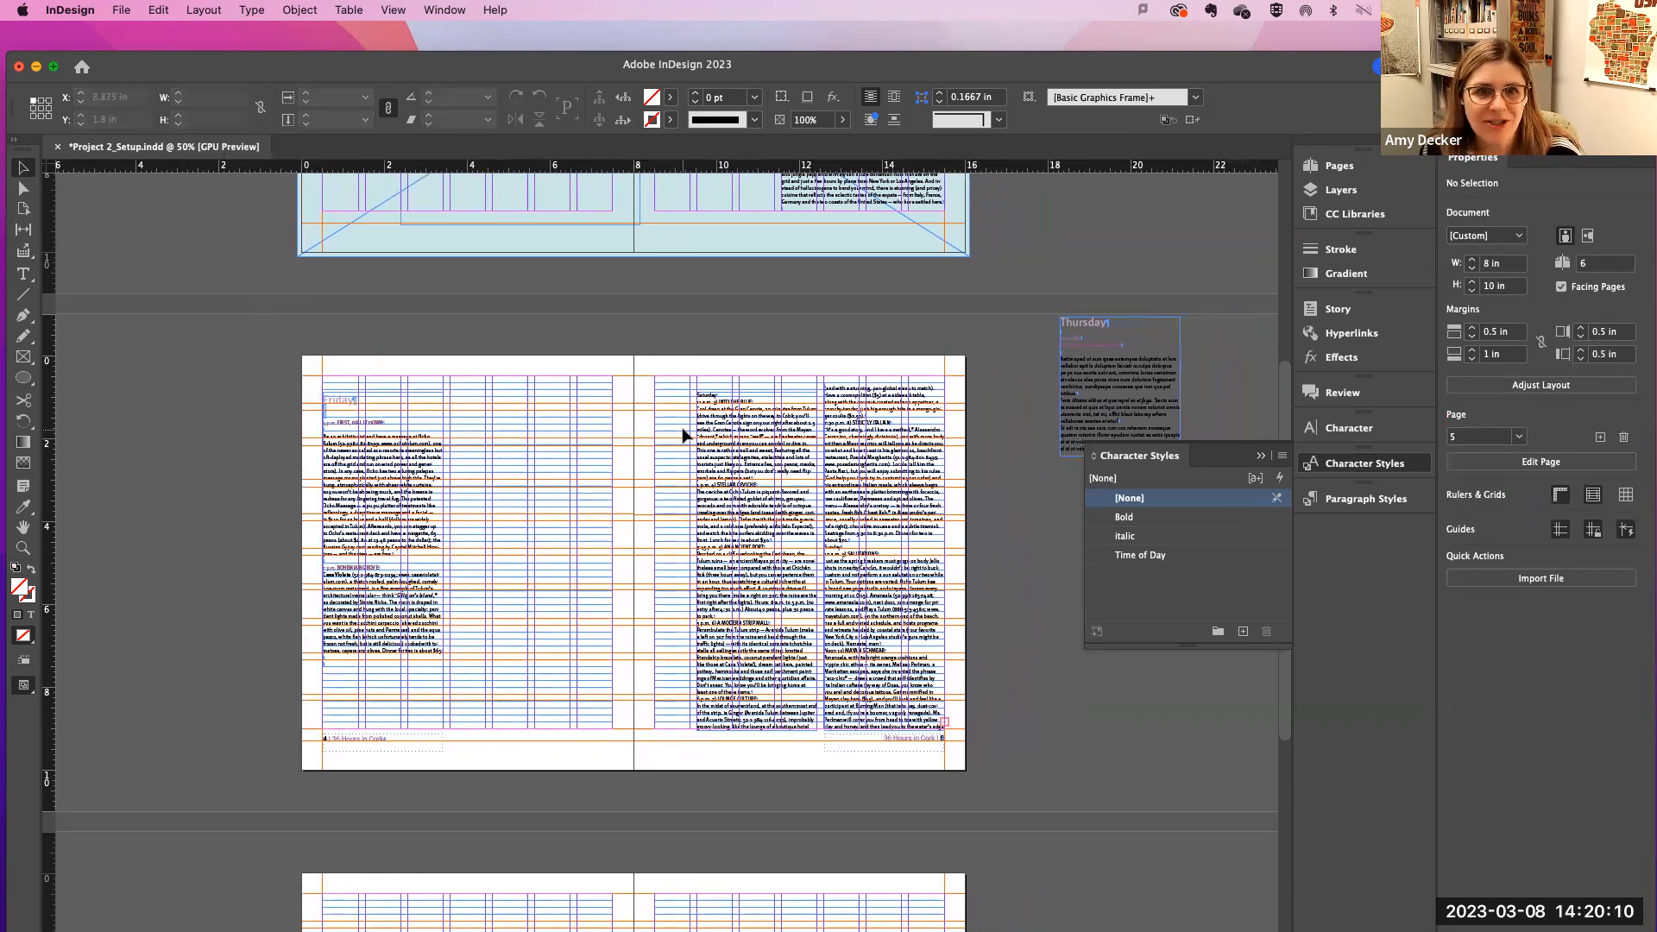